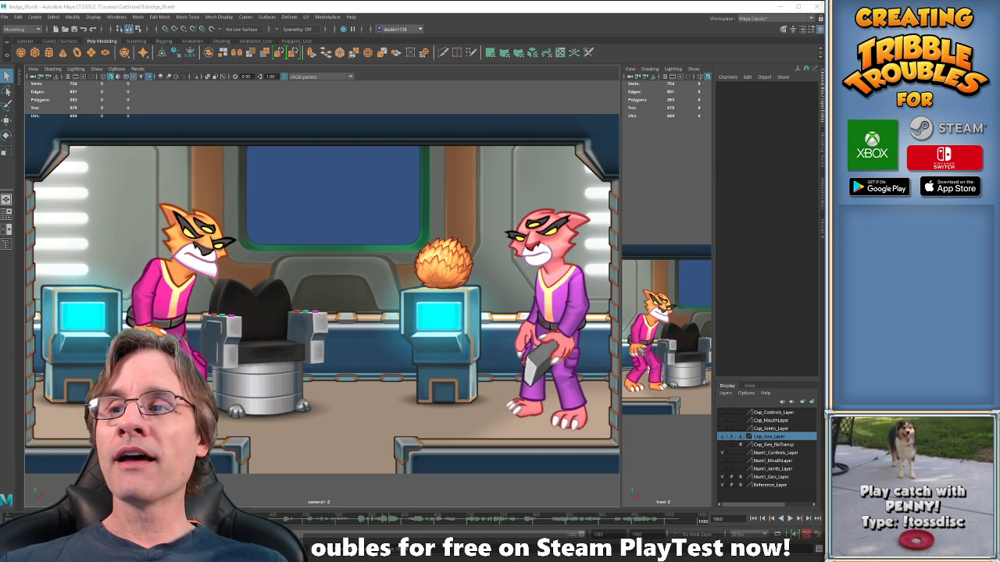
# Review the bridge cutscene by playing it from the beginning in the maximized camera view.
pyautogui.moveTo(695, 520); pyautogui.dragTo(10, 519)
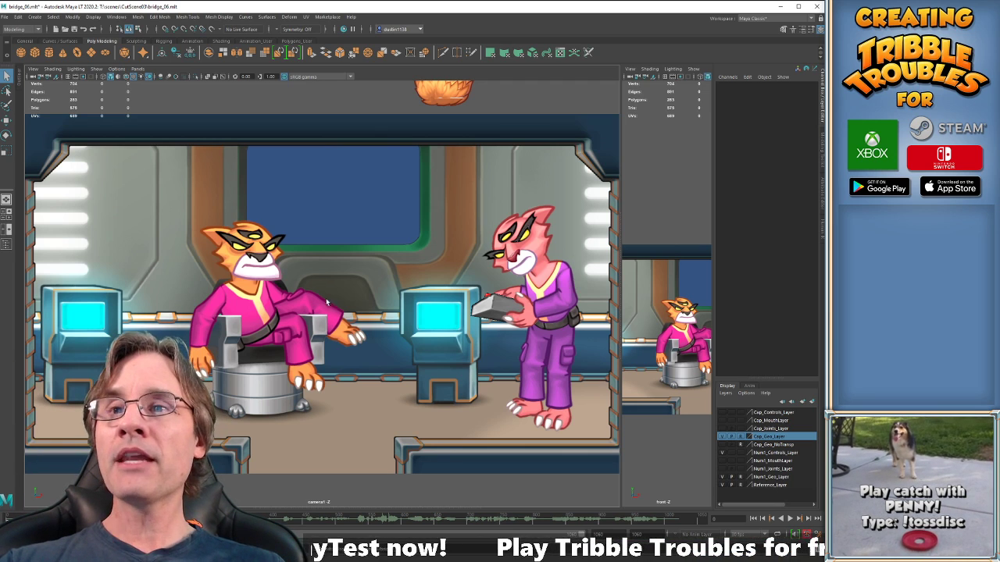
pyautogui.press('space')
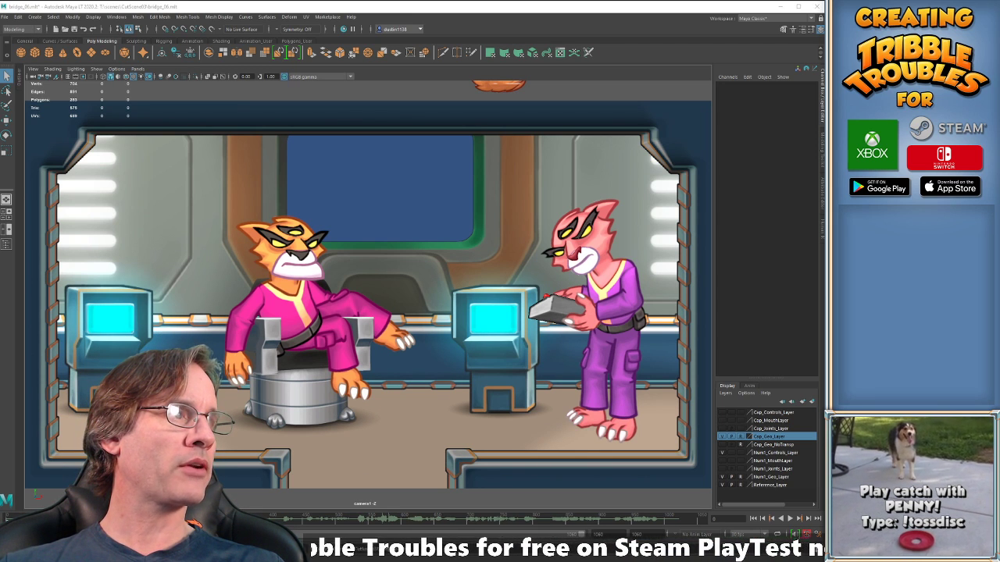
pyautogui.click(238, 444)
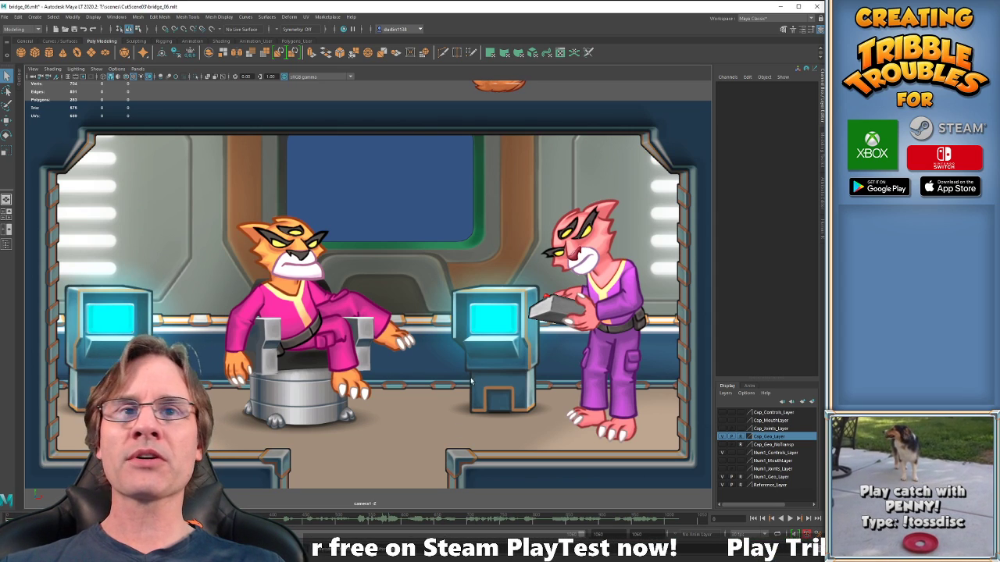
pyautogui.hotkey('alt', 'v')
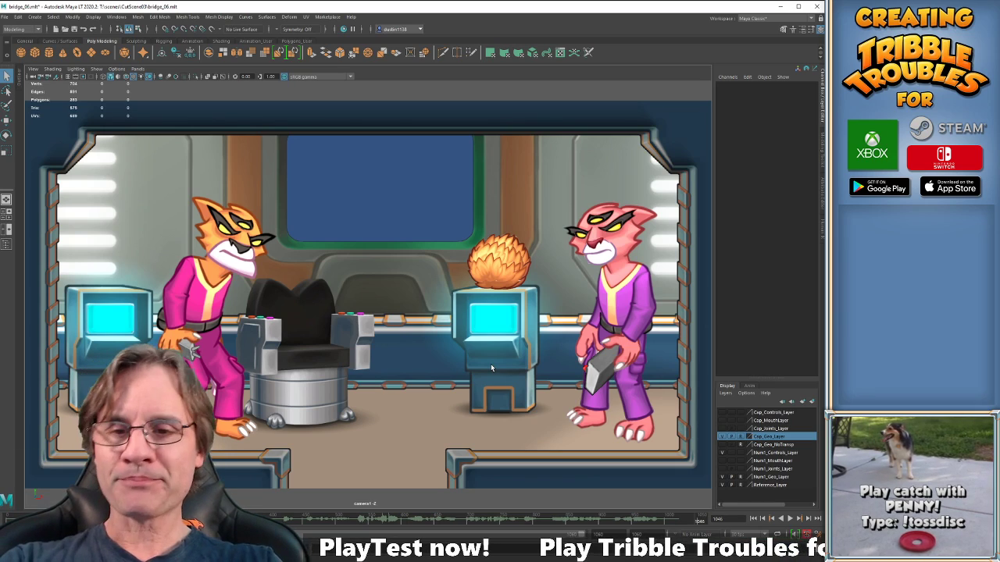
pyautogui.click(9, 518)
pyautogui.hotkey('alt', 'v')
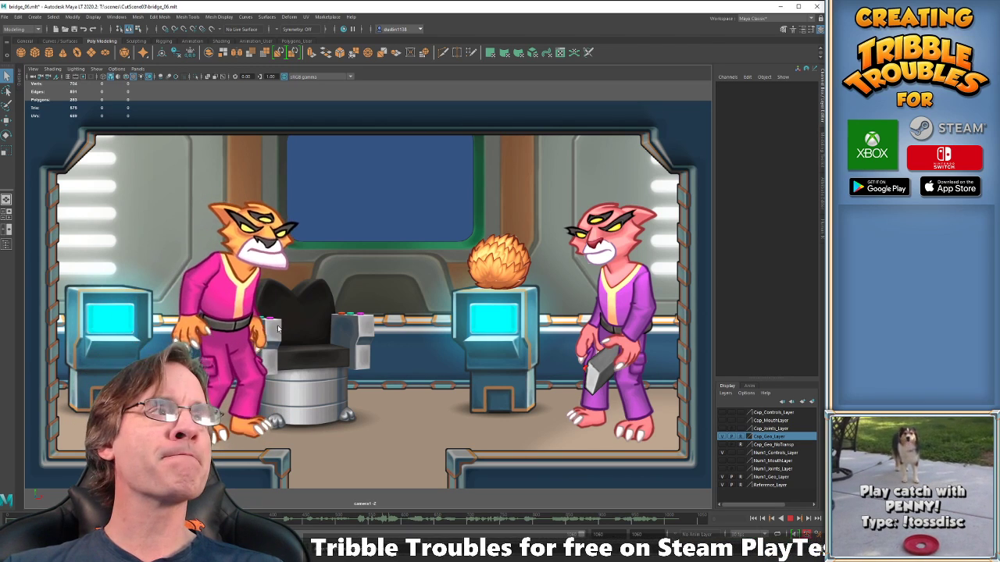
pyautogui.press('Escape')
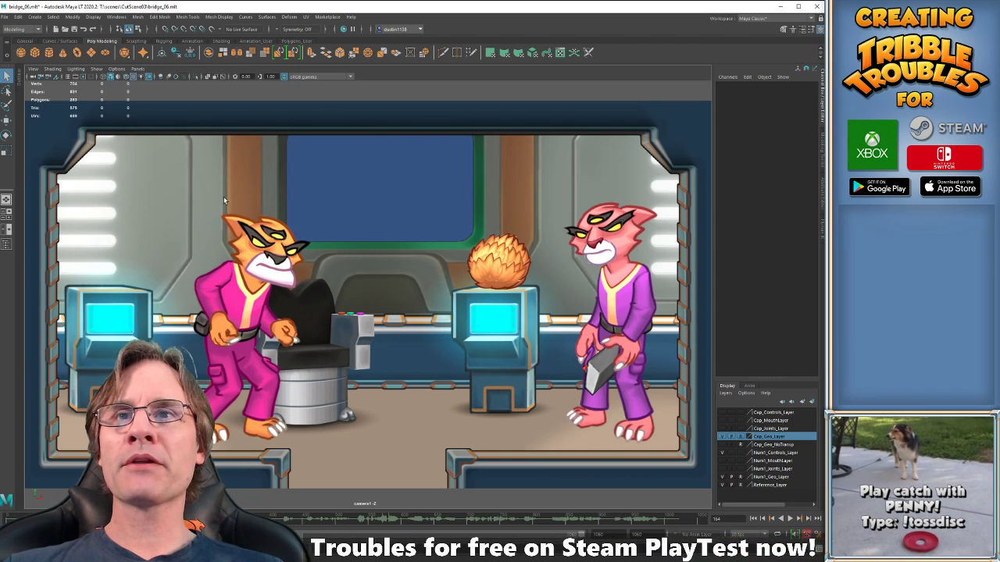
# Restore the side-by-side view layout and widen the front view, framing the captain beside his chair.
pyautogui.press('space')
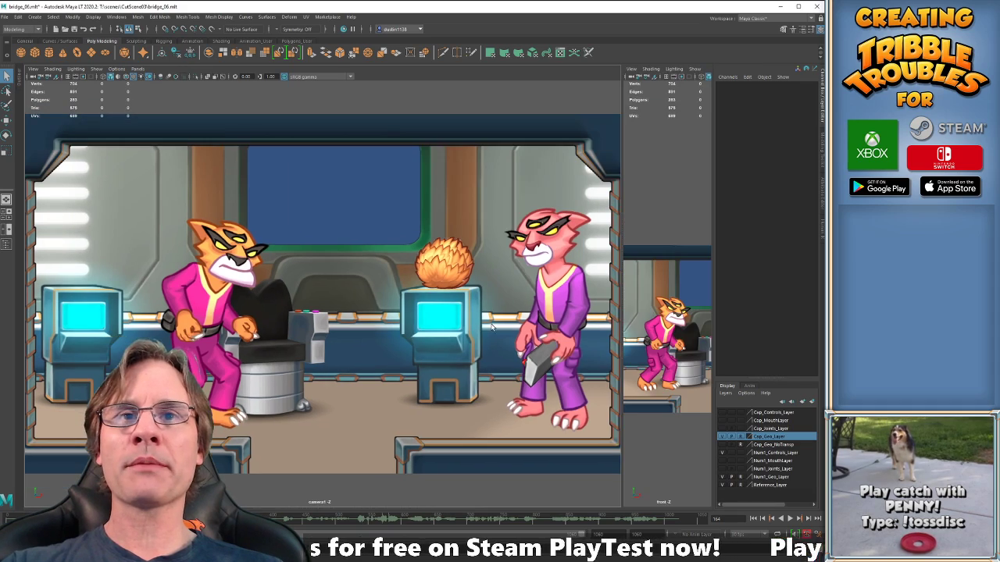
pyautogui.moveTo(620, 327); pyautogui.dragTo(515, 332)
pyautogui.moveTo(621, 351)
pyautogui.keyDown('alt'); pyautogui.mouseDown(button='middle')
pyautogui.moveTo(605, 329)
pyautogui.moveTo(629, 348)
pyautogui.mouseUp(button='middle'); pyautogui.keyUp('alt')
pyautogui.scroll(-2, 617, 332)
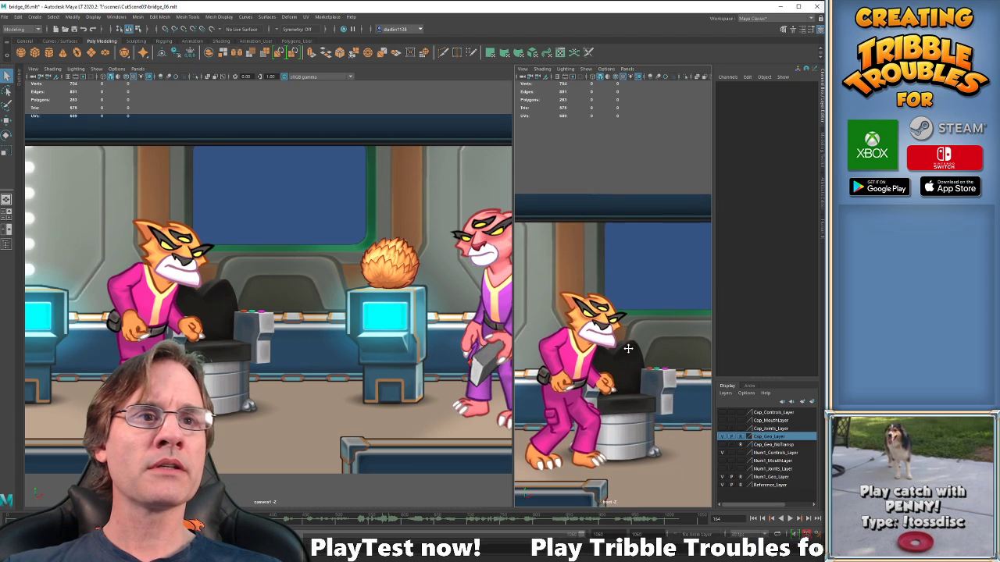
# Show Cap_MouthLayer with the captain's mouth controls in the front view and play the animation from the first frame.
pyautogui.click(721, 420)
pyautogui.scroll(-2, 621, 362)
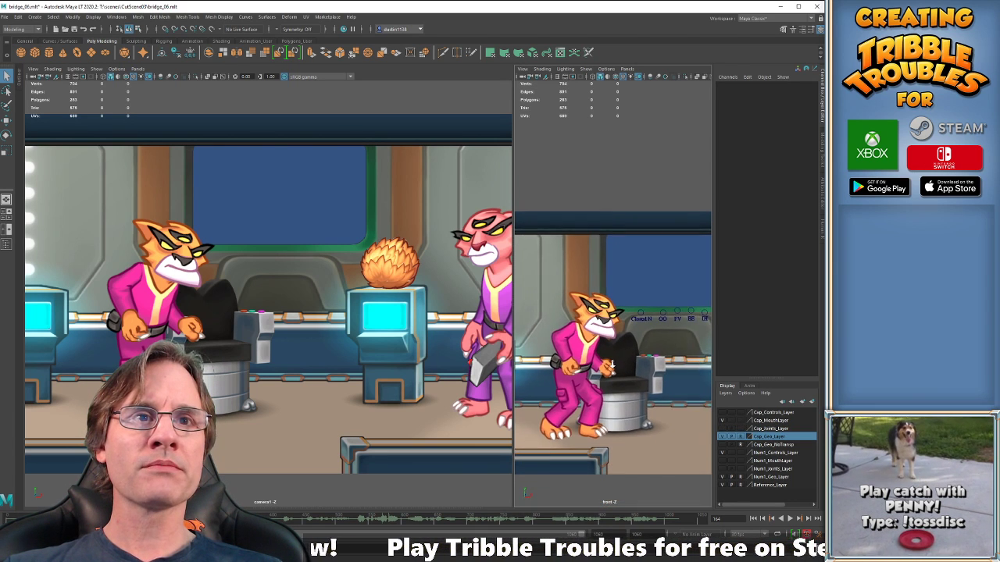
pyautogui.keyDown('alt'); pyautogui.moveTo(671, 367); pyautogui.dragTo(602, 388, button='middle'); pyautogui.keyUp('alt')
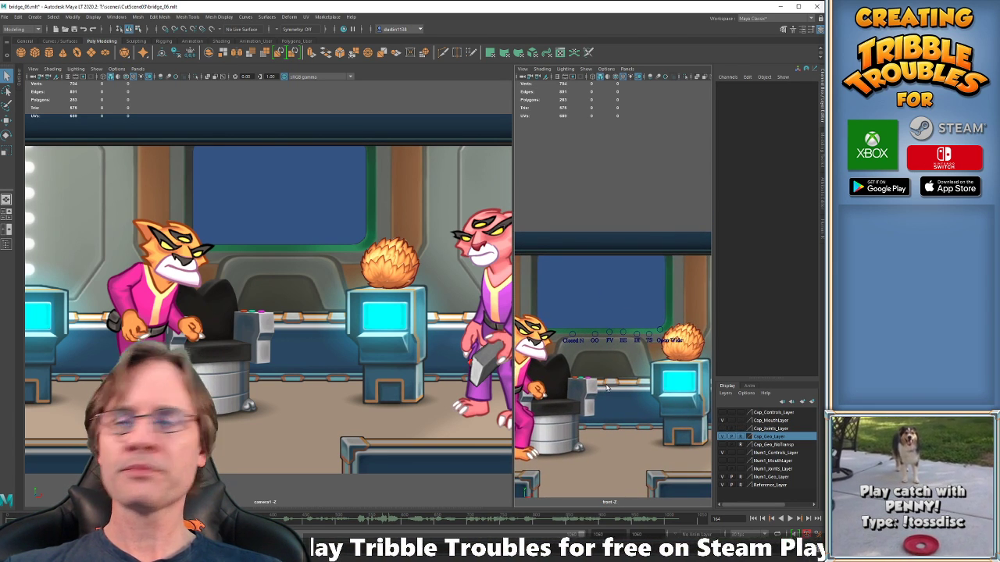
pyautogui.click(753, 518)
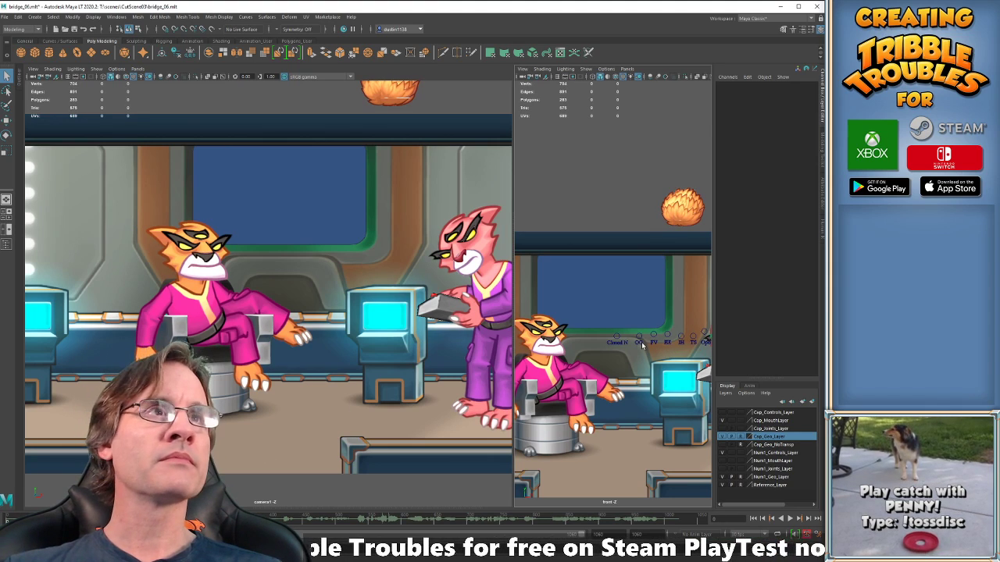
pyautogui.hotkey('alt', 'v')
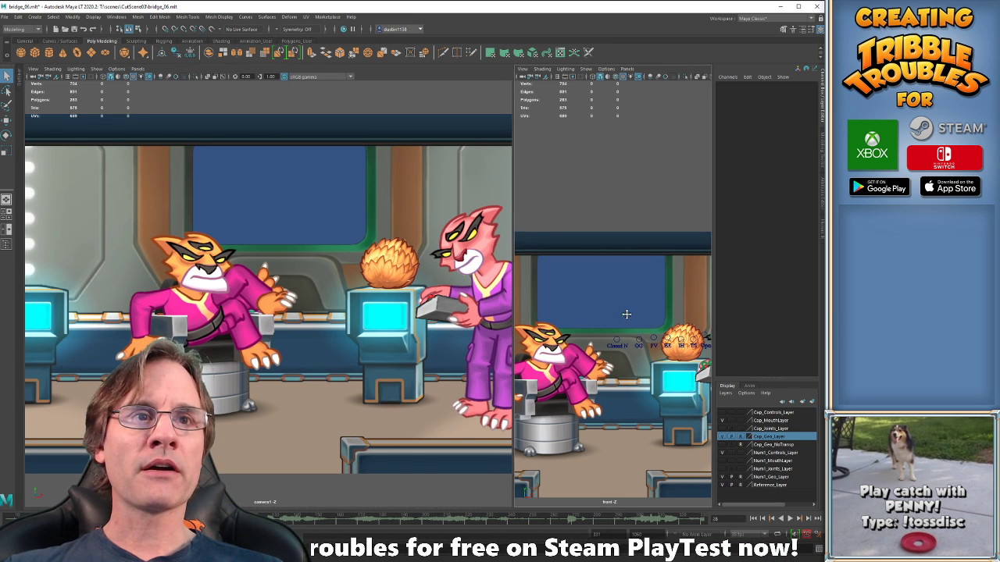
# Hide Num1_Geo_Layer, Num1_Controls_Layer and Cap_MouthLayer to clear the area around the tribble.
pyautogui.keyDown('alt'); pyautogui.moveTo(624, 314); pyautogui.dragTo(598, 303, button='middle'); pyautogui.keyUp('alt')
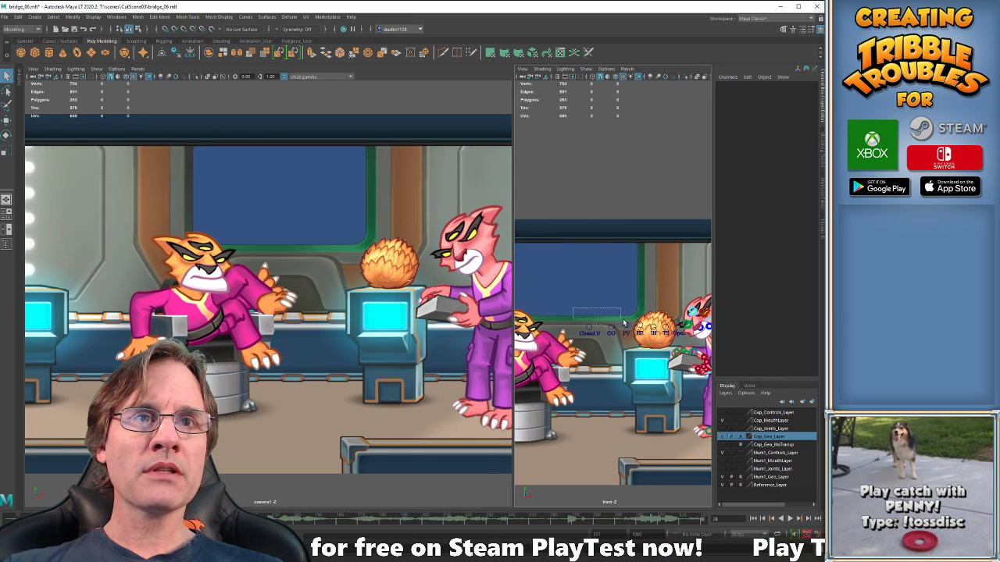
pyautogui.moveTo(572, 308); pyautogui.dragTo(690, 339)
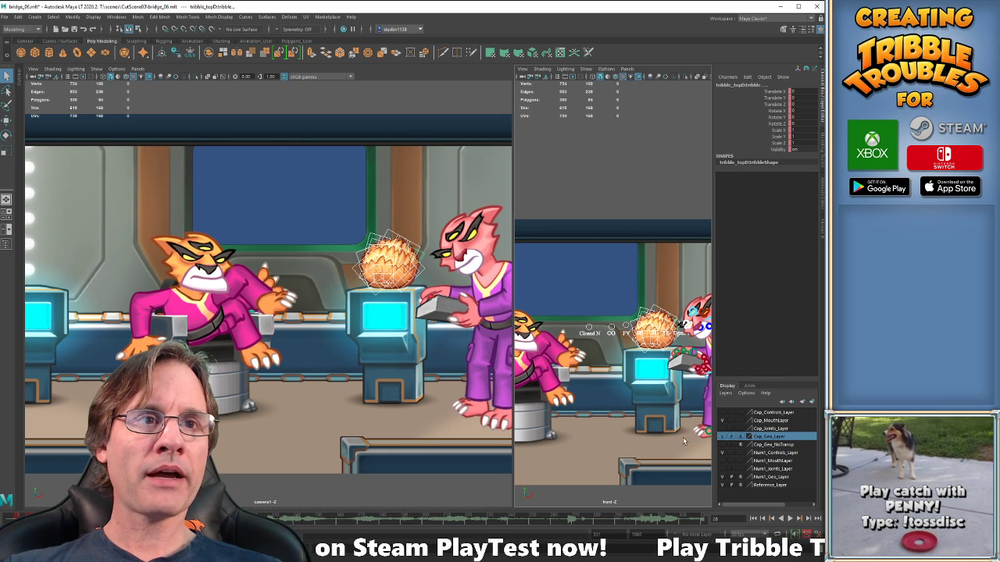
pyautogui.click(723, 478)
pyautogui.click(723, 453)
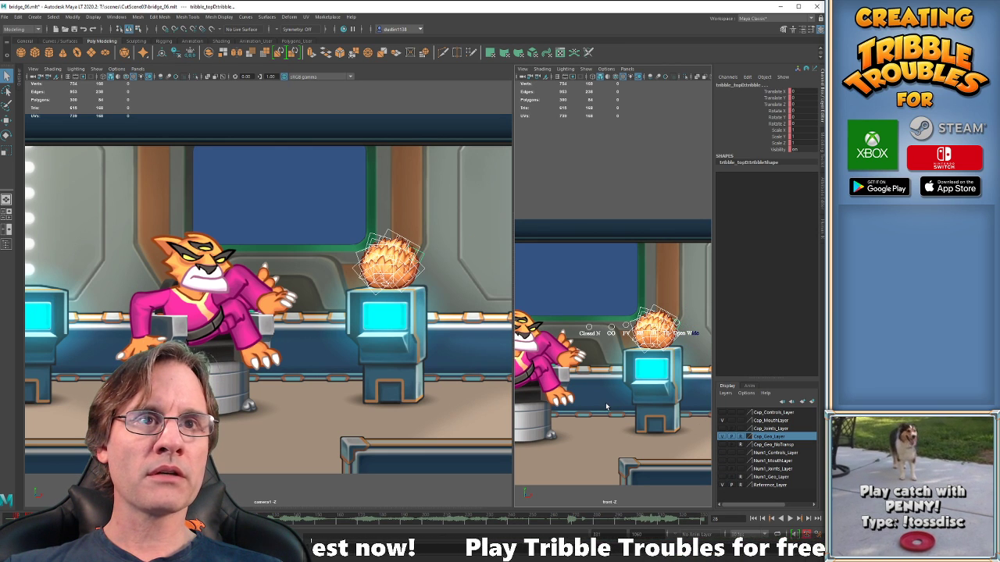
pyautogui.click(606, 407)
pyautogui.click(723, 421)
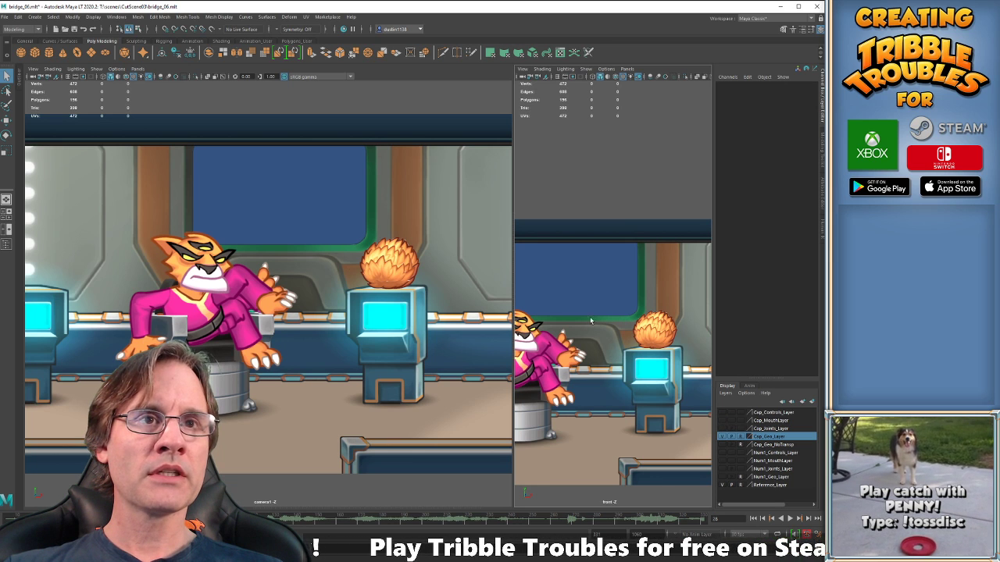
# Select the tribble on the console and pick its parent TribbleGroup in the Outliner.
pyautogui.moveTo(621, 294); pyautogui.dragTo(668, 406)
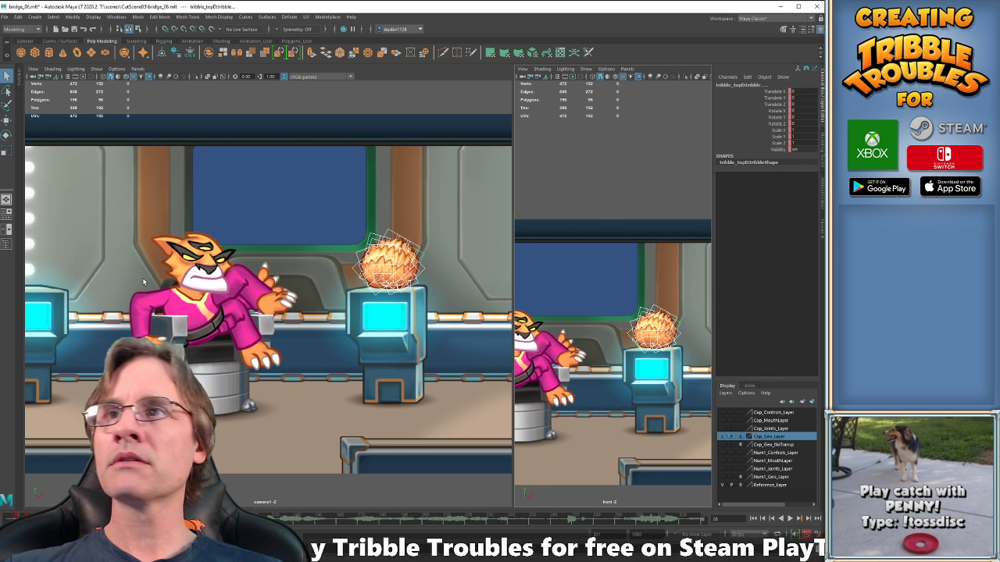
pyautogui.click(19, 76)
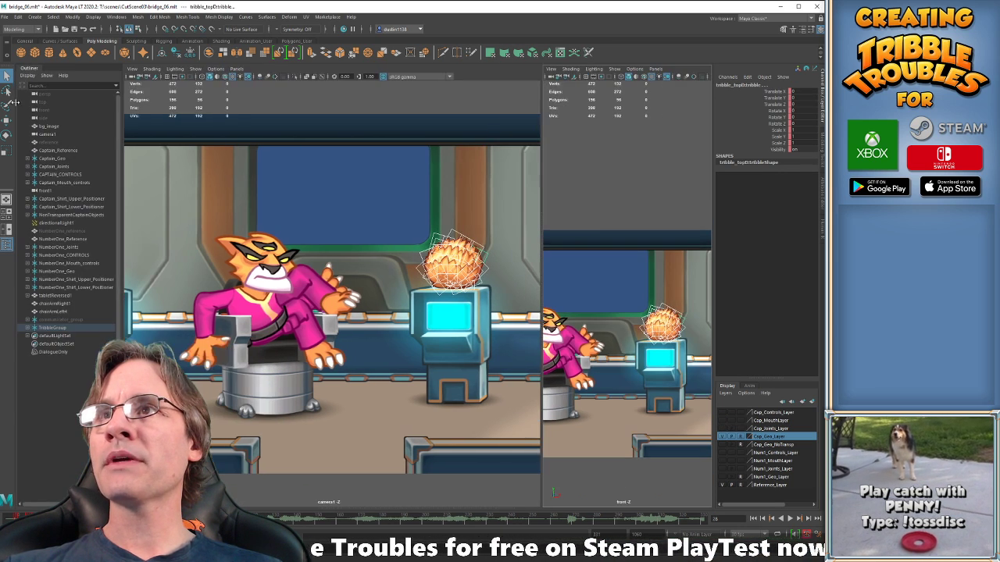
pyautogui.click(67, 329)
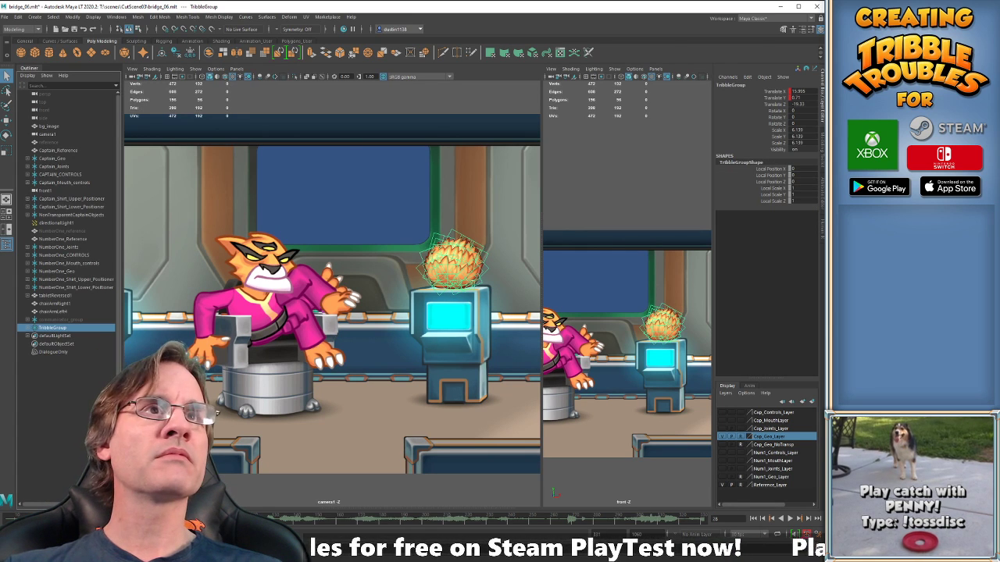
# Try hiding TribbleGroup by setting its Visibility attribute to 0, and restore it to 1.
pyautogui.write('0')
pyautogui.press('Return')
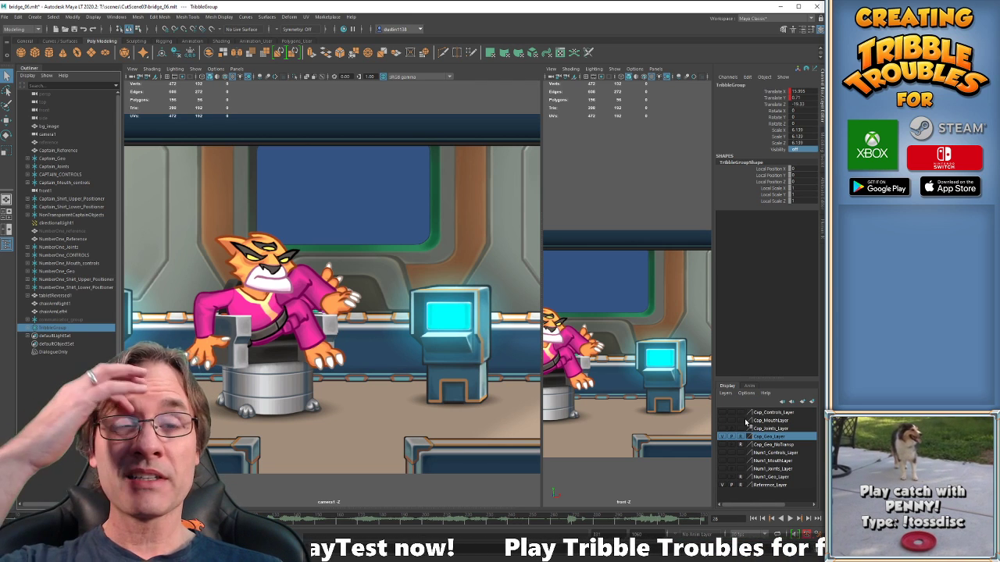
pyautogui.doubleClick(800, 149)
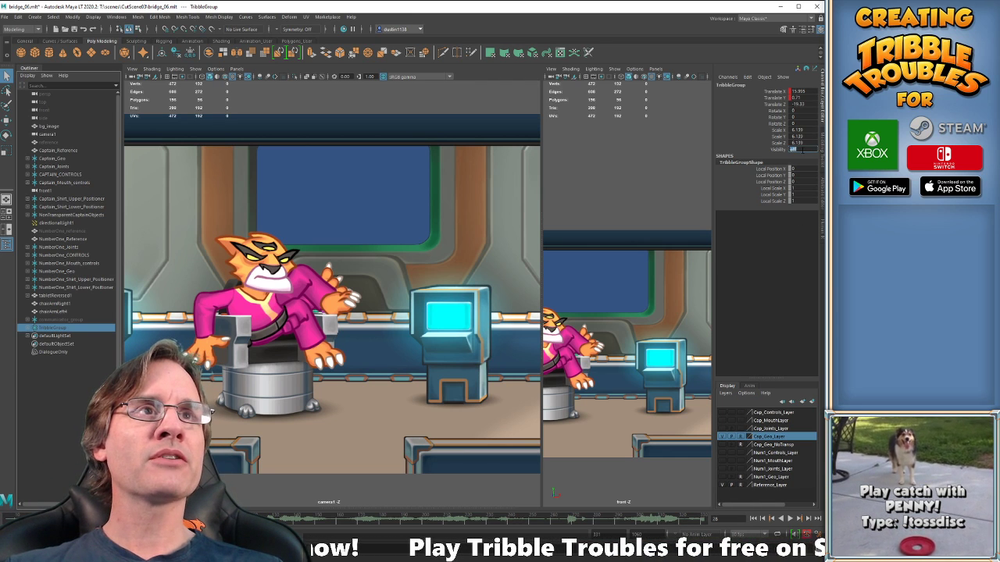
pyautogui.write('1')
pyautogui.press('Return')
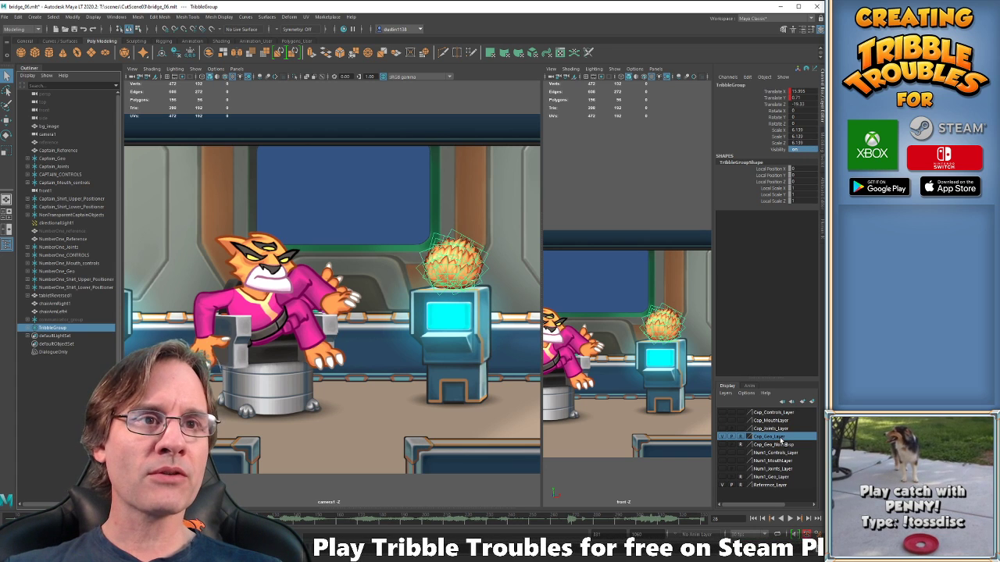
# Create a display layer from the selected TribbleGroup and name it TribbleLayer.
pyautogui.click(72, 319)
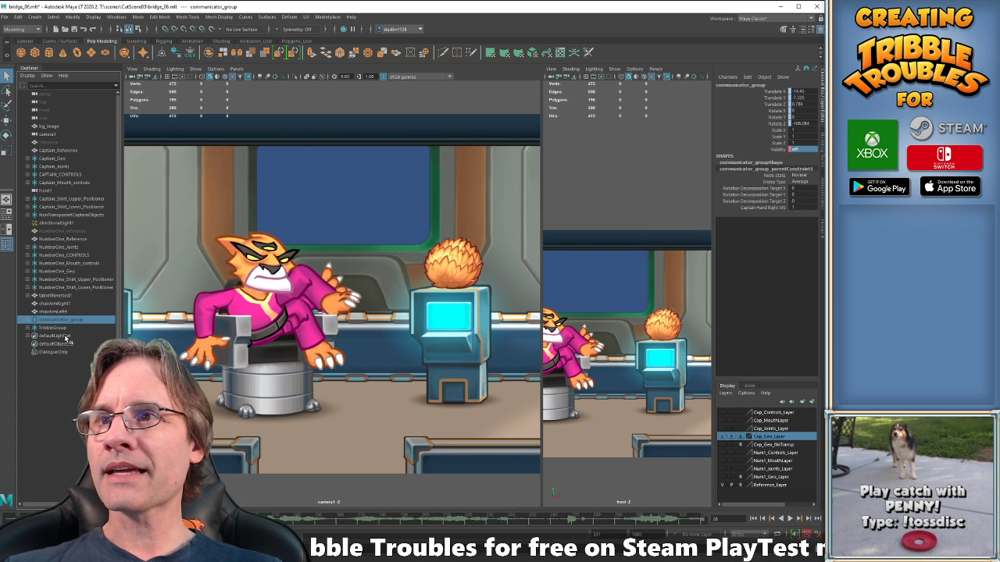
pyautogui.click(66, 328)
pyautogui.click(811, 402)
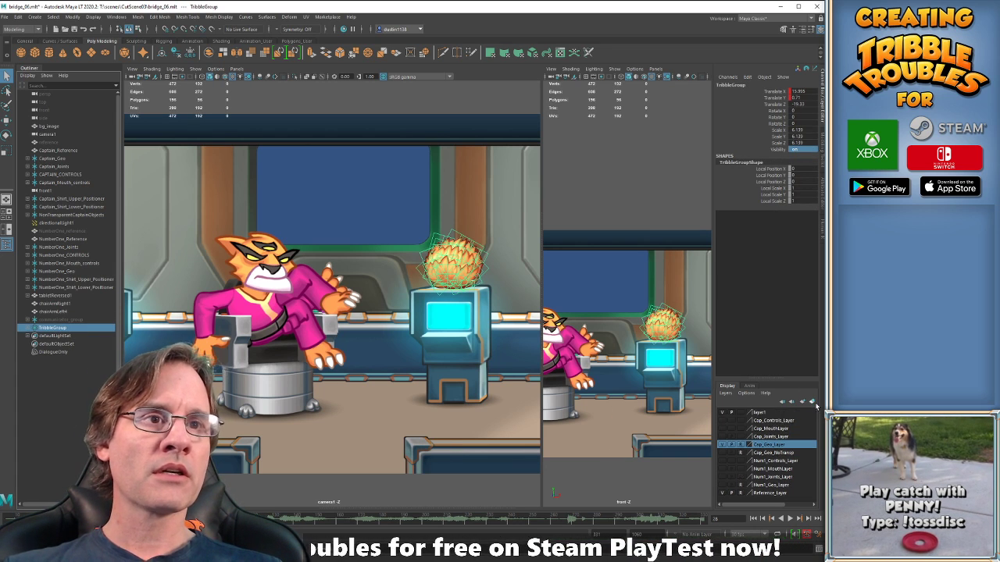
pyautogui.doubleClick(762, 412)
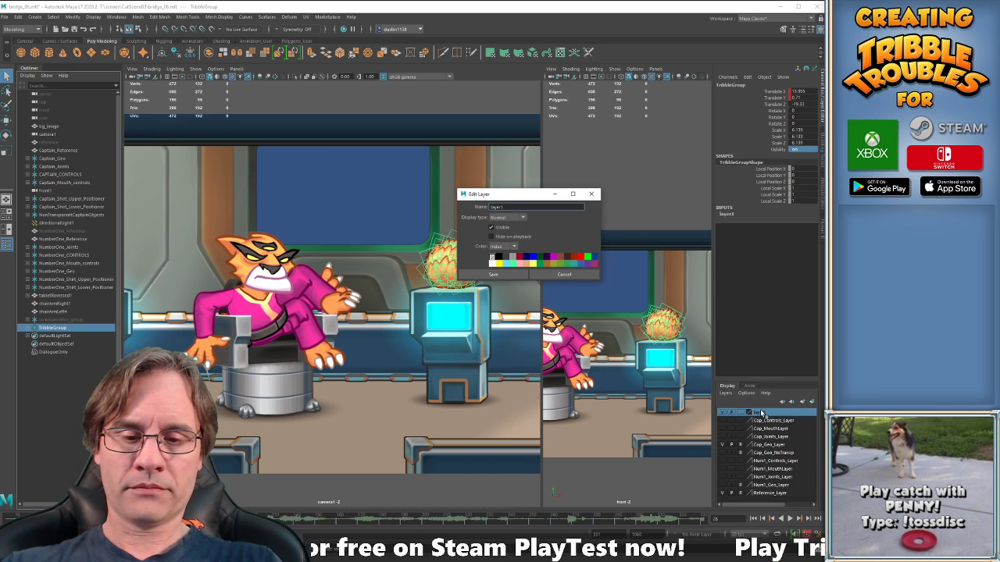
pyautogui.write('Tr')
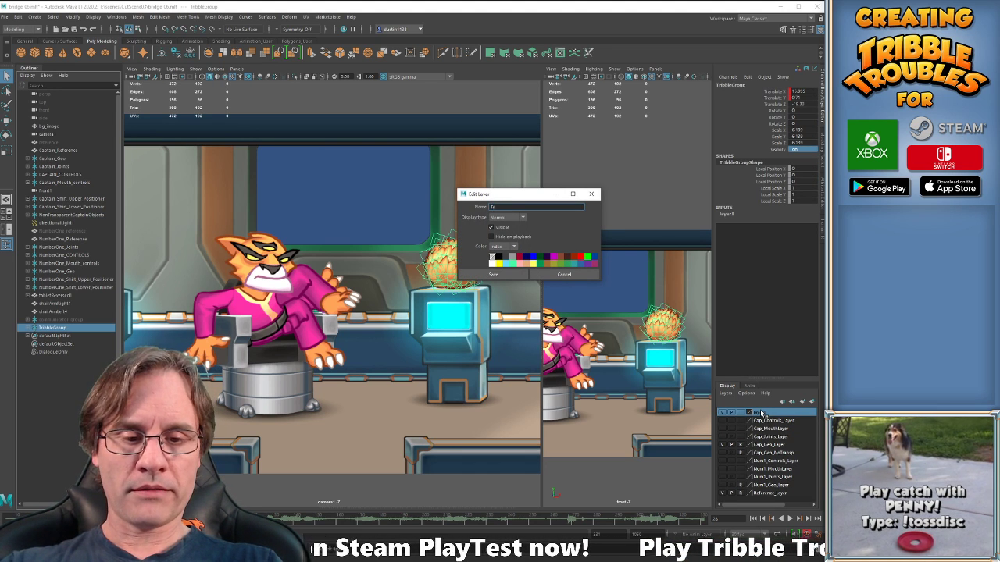
pyautogui.write('ibbleLayer')
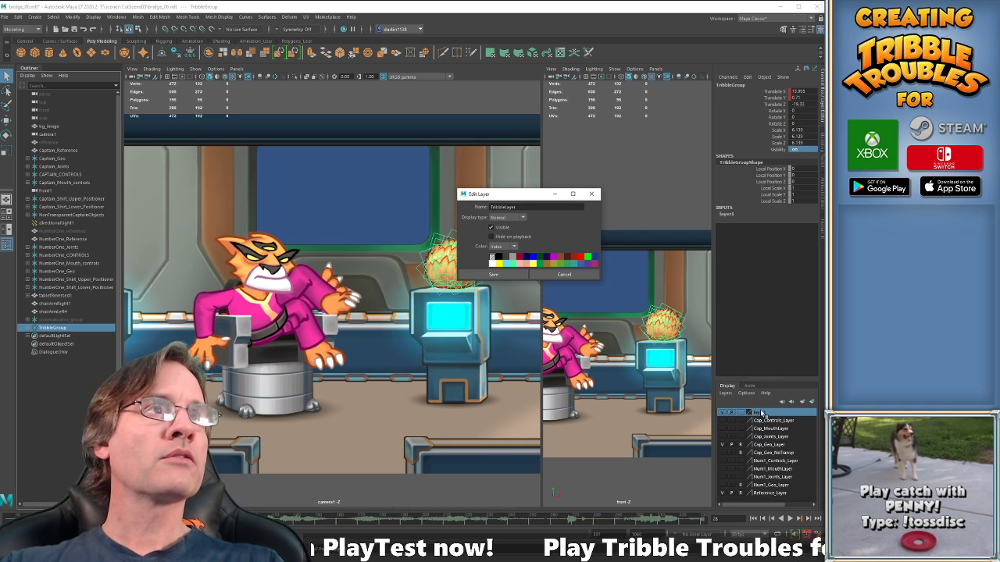
pyautogui.click(493, 275)
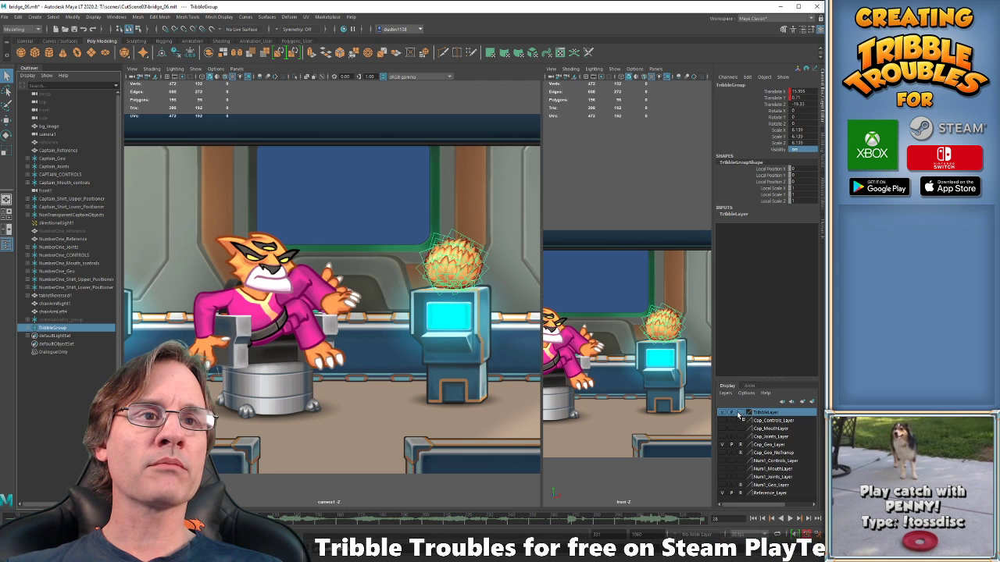
# Hide TribbleLayer and show Cap_MouthLayer so the captain's mouth controls are unobstructed in the front view.
pyautogui.click(721, 413)
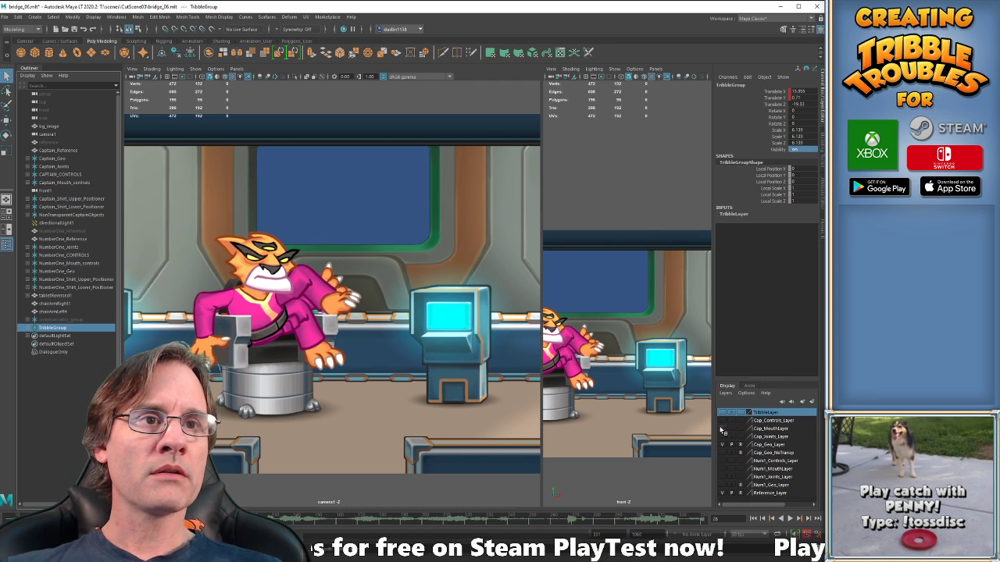
pyautogui.click(722, 429)
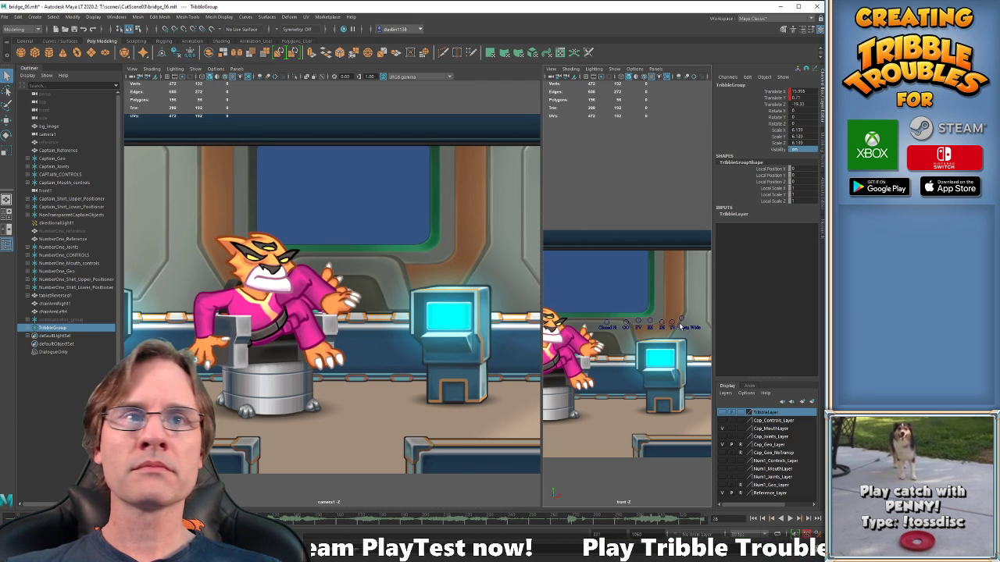
pyautogui.scroll(2, 646, 316)
pyautogui.keyDown('alt'); pyautogui.moveTo(678, 316); pyautogui.dragTo(666, 314, button='middle'); pyautogui.keyUp('alt')
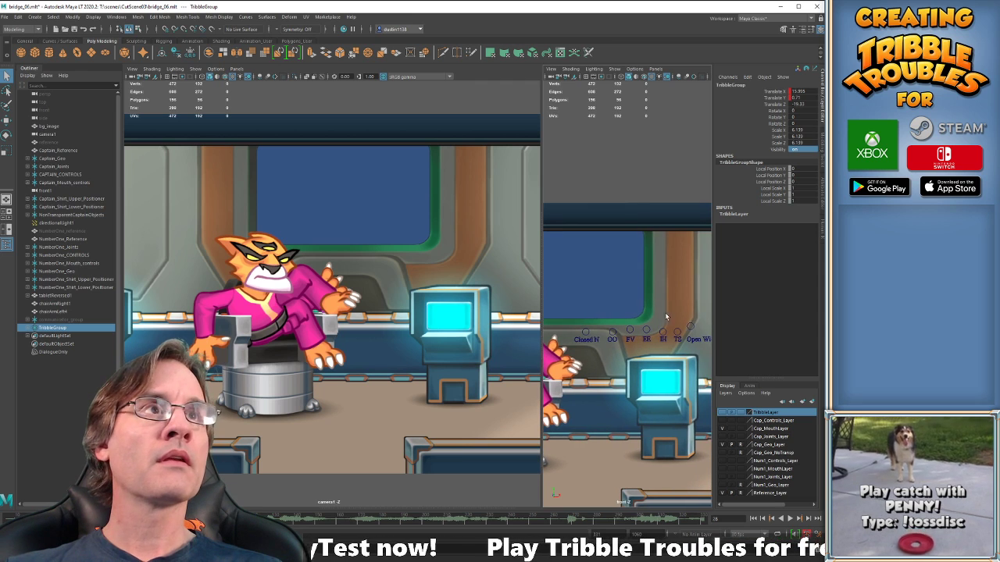
# Try moving the captain's Open Wide mouth control vertically with the Move tool.
pyautogui.click(691, 329)
pyautogui.press('w')
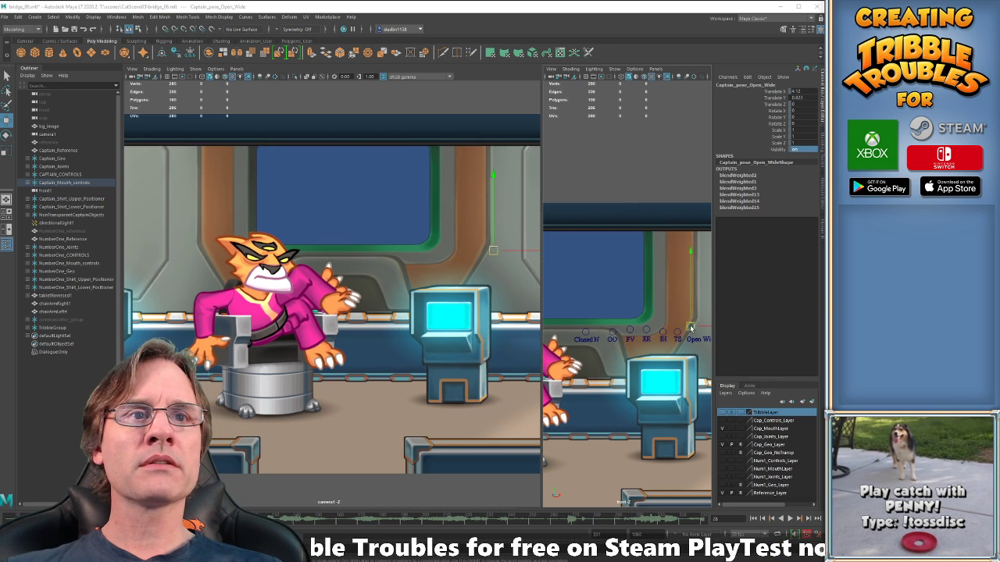
pyautogui.moveTo(688, 305); pyautogui.dragTo(692, 326)
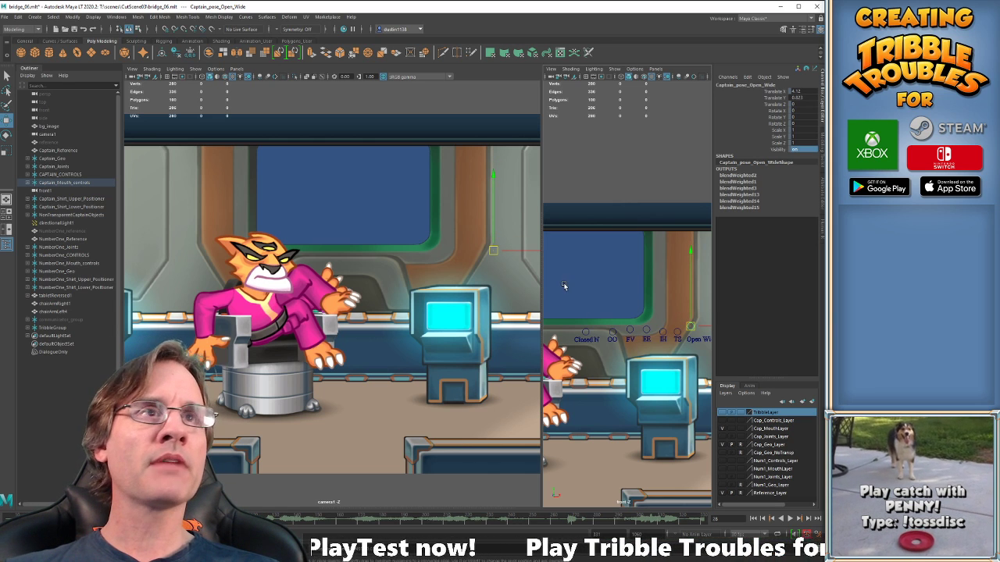
# Select all of the captain's mouth controls, play the dialogue briefly, and key their Translate Y at frame 26.
pyautogui.moveTo(570, 287); pyautogui.dragTo(635, 351)
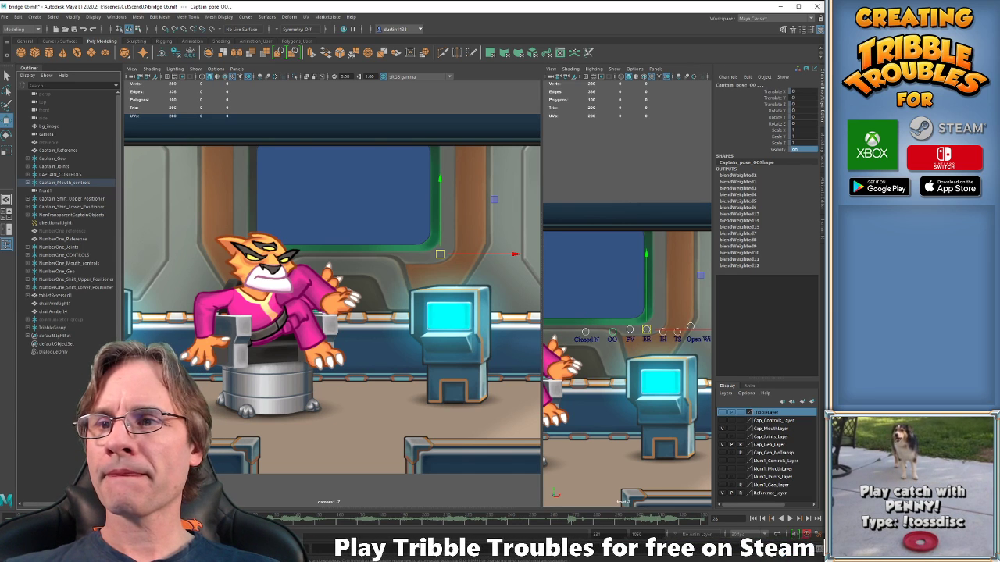
pyautogui.moveTo(59, 519); pyautogui.dragTo(44, 518)
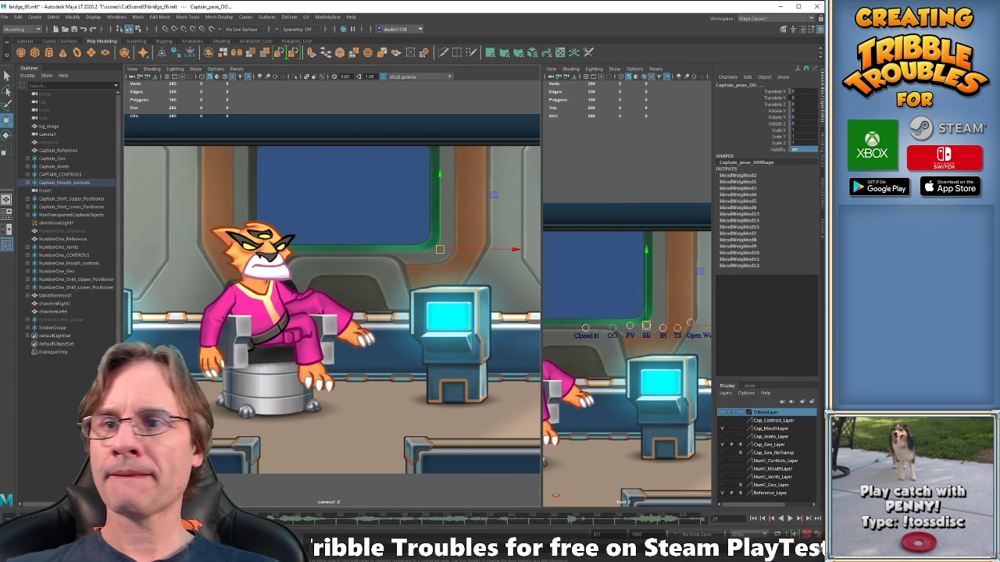
pyautogui.hotkey('alt', 'v')
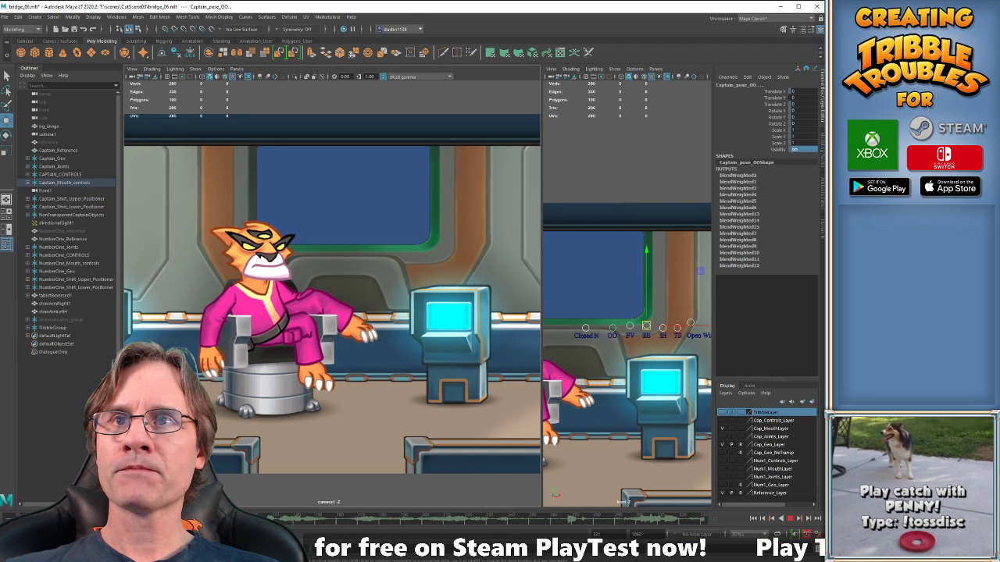
pyautogui.hotkey('alt', 'v')
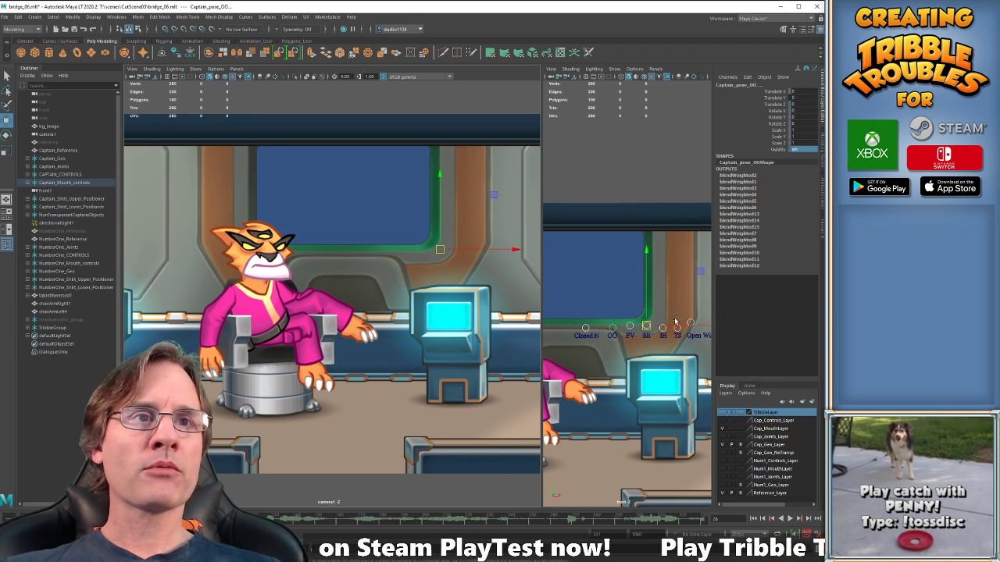
pyautogui.hotkey('alt', '.')
pyautogui.hotkey('alt', '.')
pyautogui.hotkey('alt', '.')
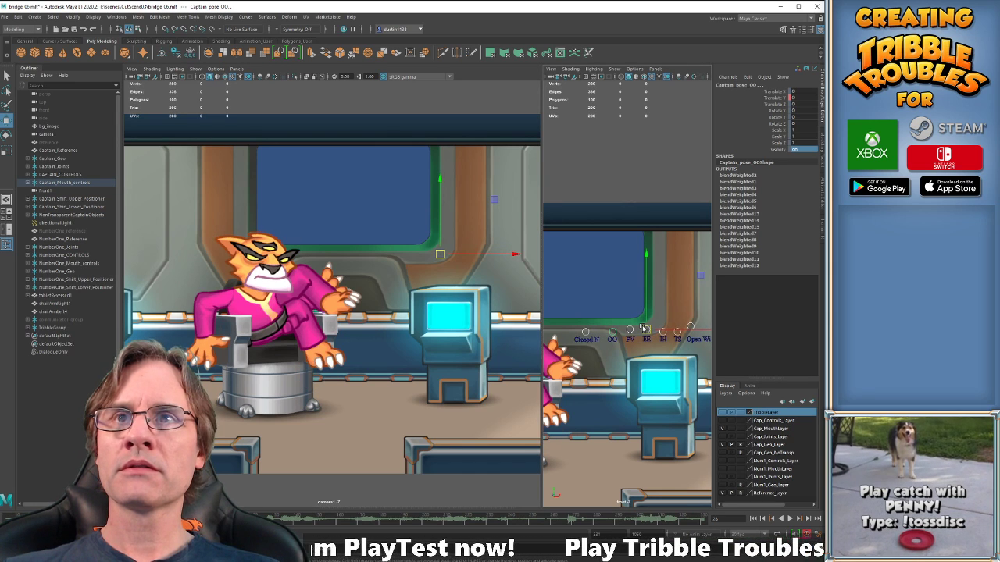
# At frame 29, lower the captain's Open Wide control to 0 and raise the Closed N control to about 2.8 in Y.
pyautogui.press(',')
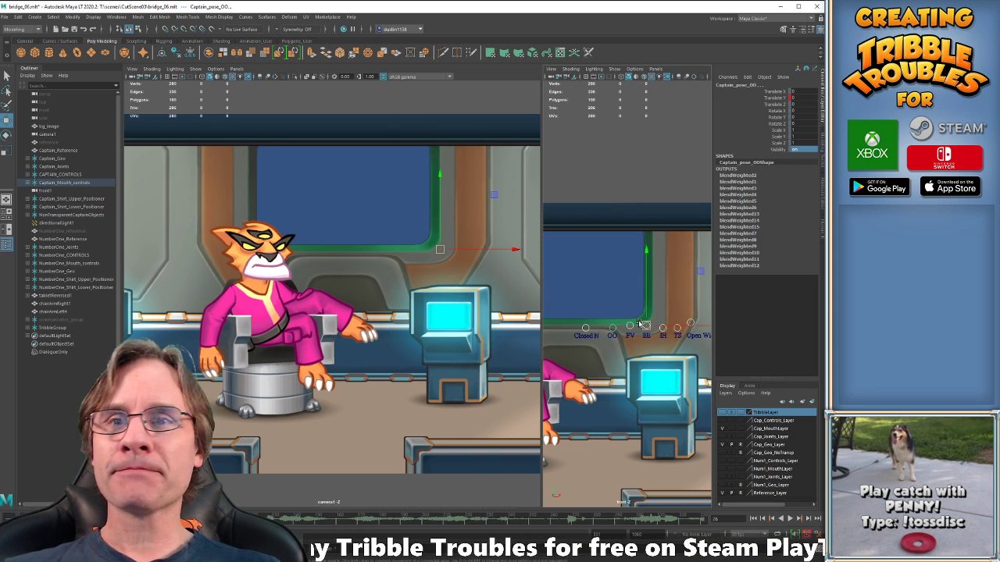
pyautogui.press('.')
pyautogui.press(',')
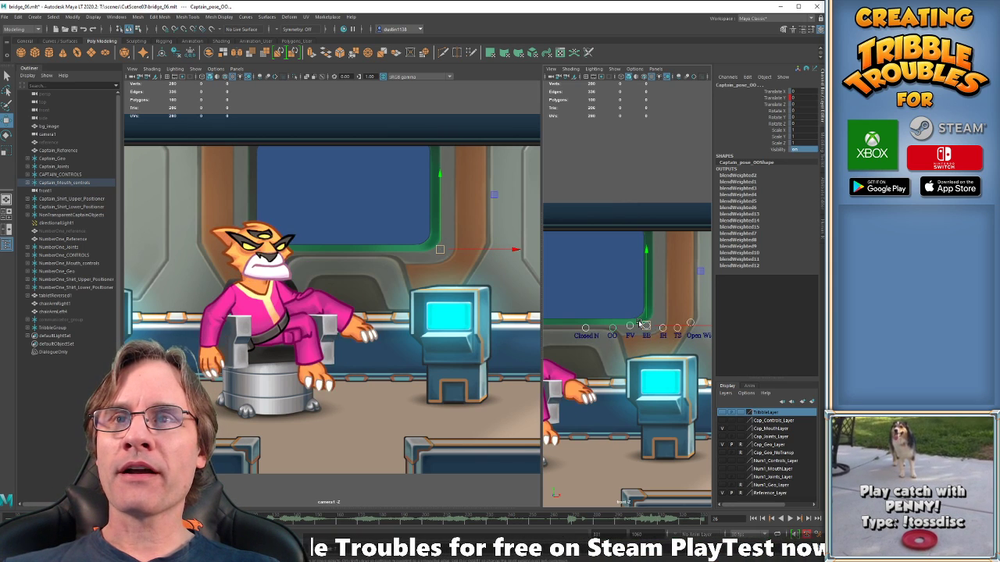
pyautogui.press('.')
pyautogui.click(638, 301)
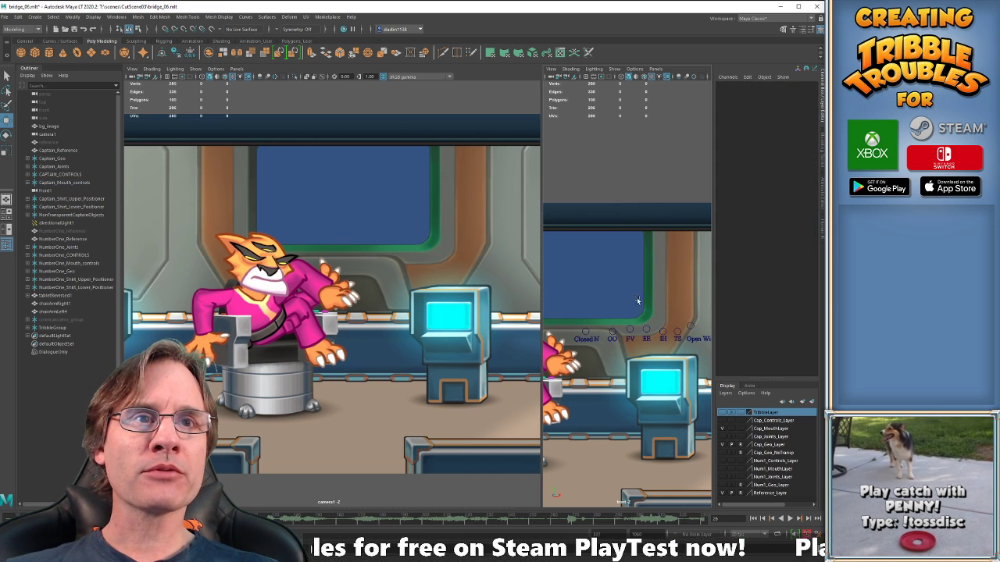
pyautogui.click(691, 328)
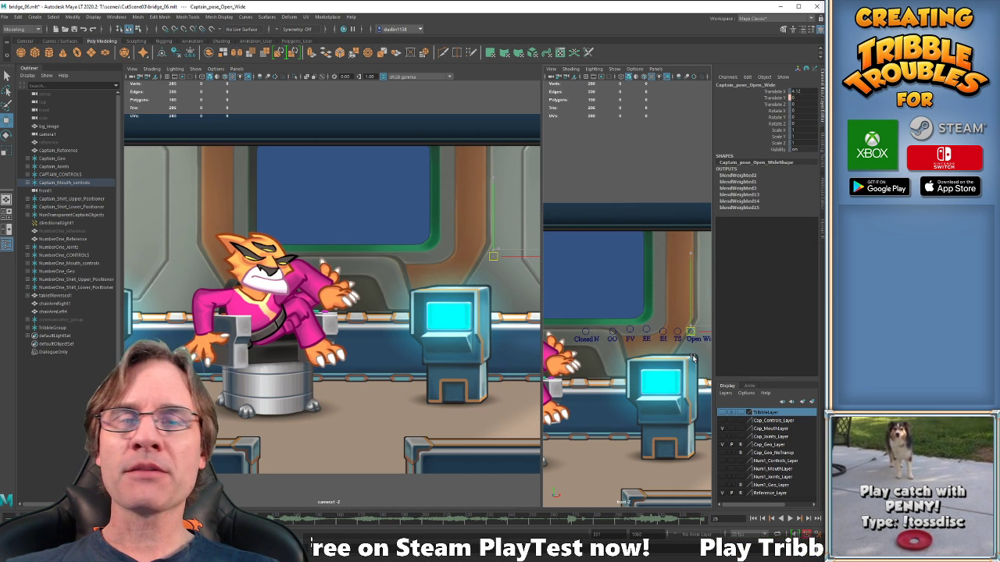
pyautogui.click(585, 331)
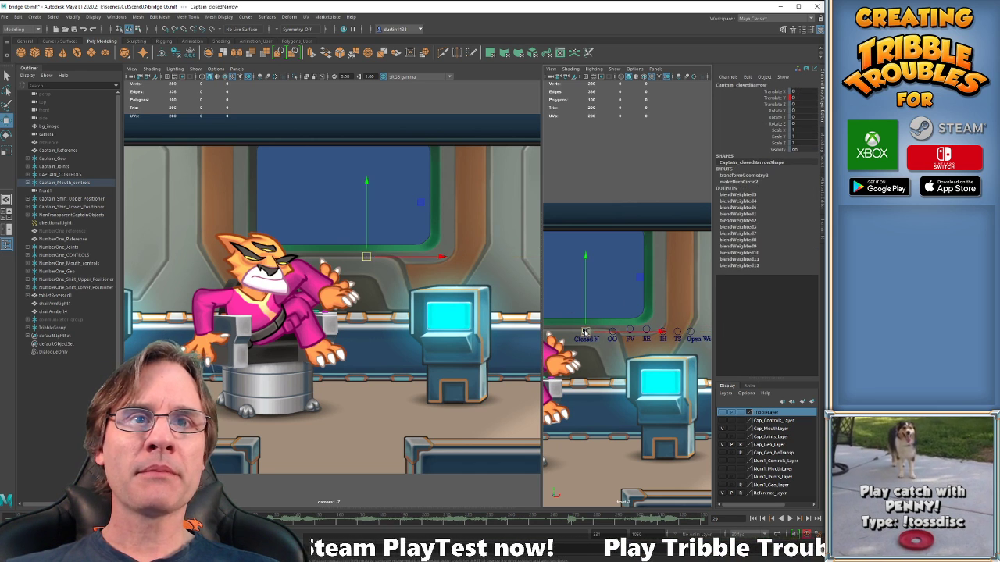
pyautogui.moveTo(587, 334); pyautogui.dragTo(589, 317)
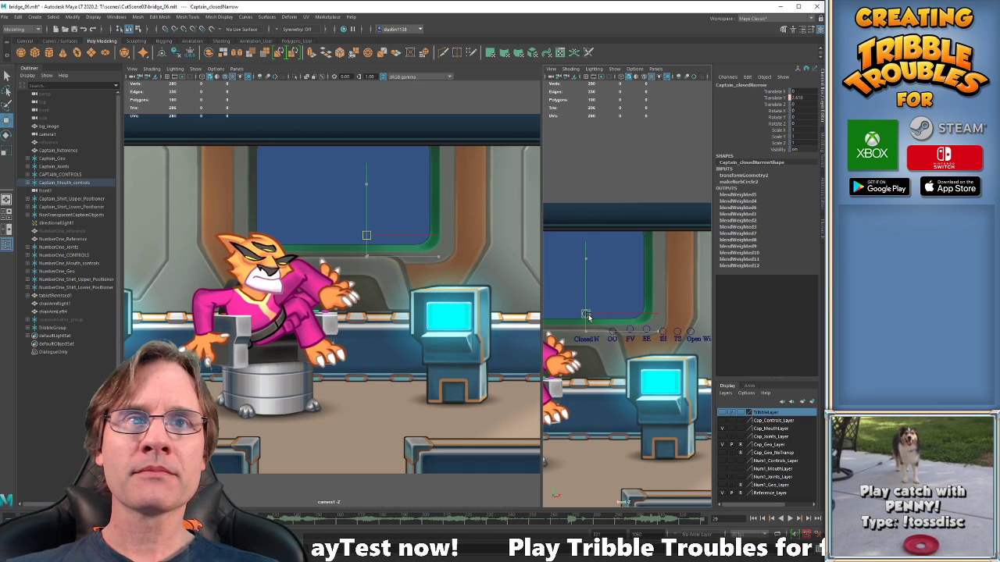
# At frame 29, lower the TS control to 0 and raise the FV control to about 2.1 in Y.
pyautogui.click(676, 330)
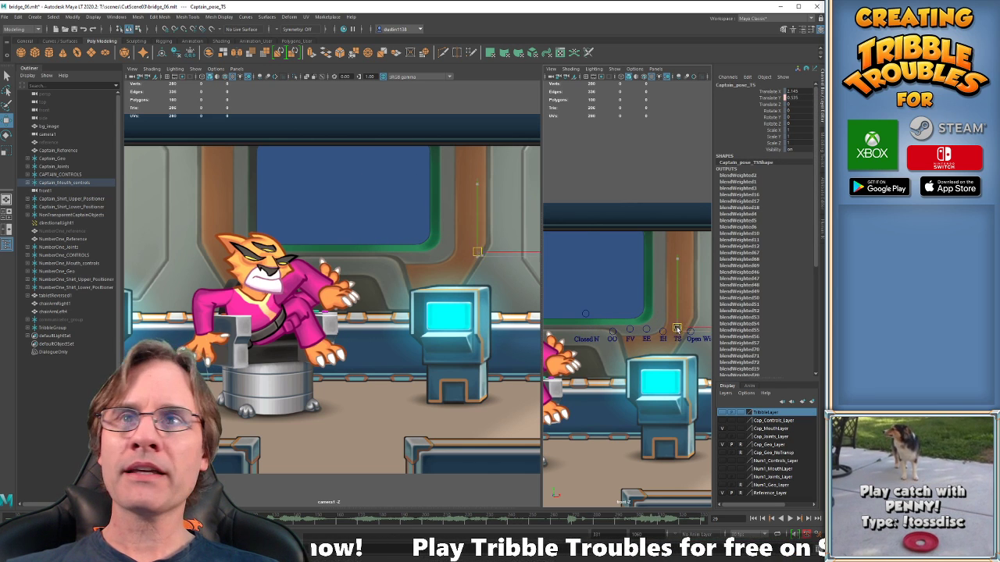
pyautogui.moveTo(676, 324); pyautogui.dragTo(679, 349)
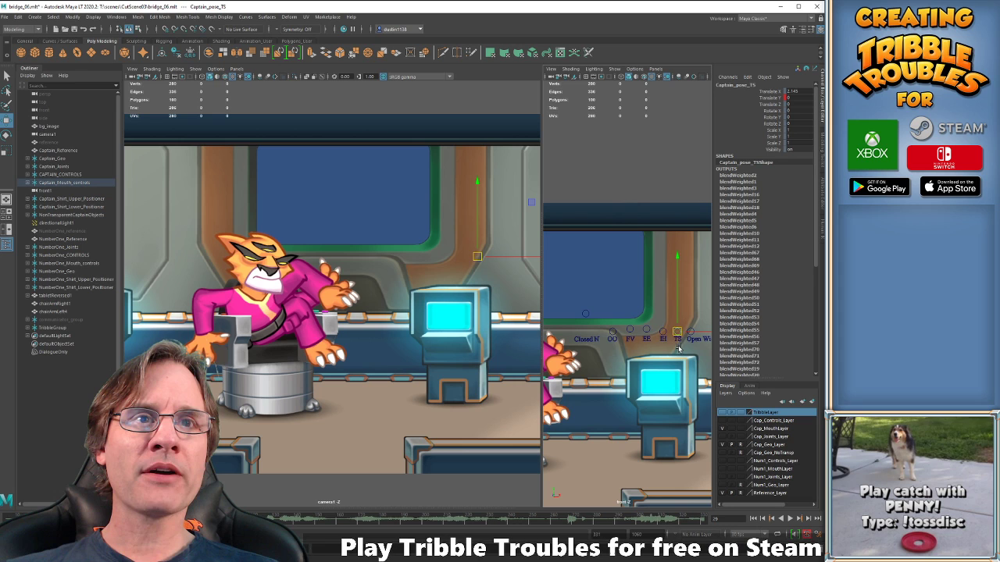
pyautogui.click(629, 328)
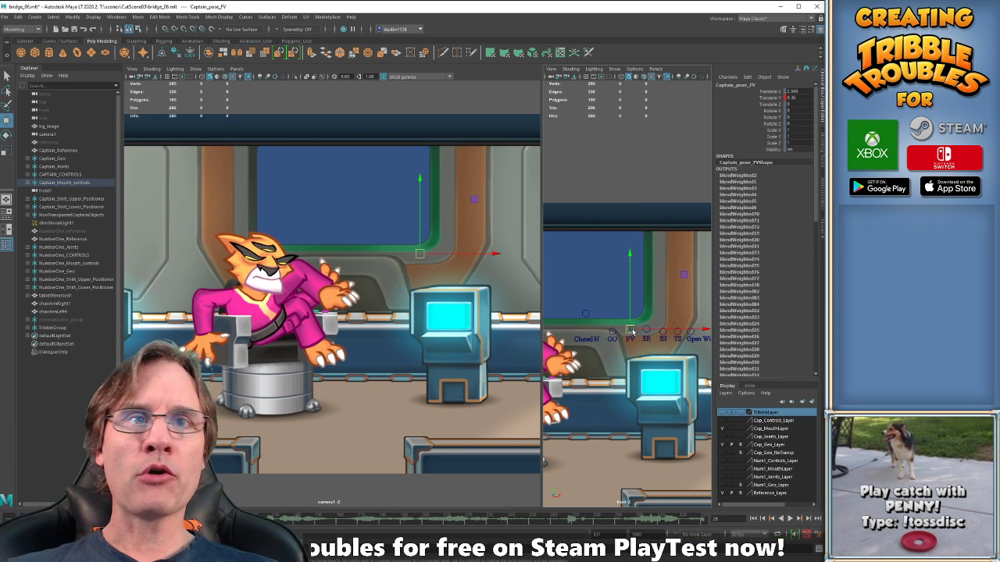
pyautogui.moveTo(630, 328)
pyautogui.mouseDown()
pyautogui.moveTo(633, 319)
pyautogui.moveTo(629, 328)
pyautogui.mouseUp()
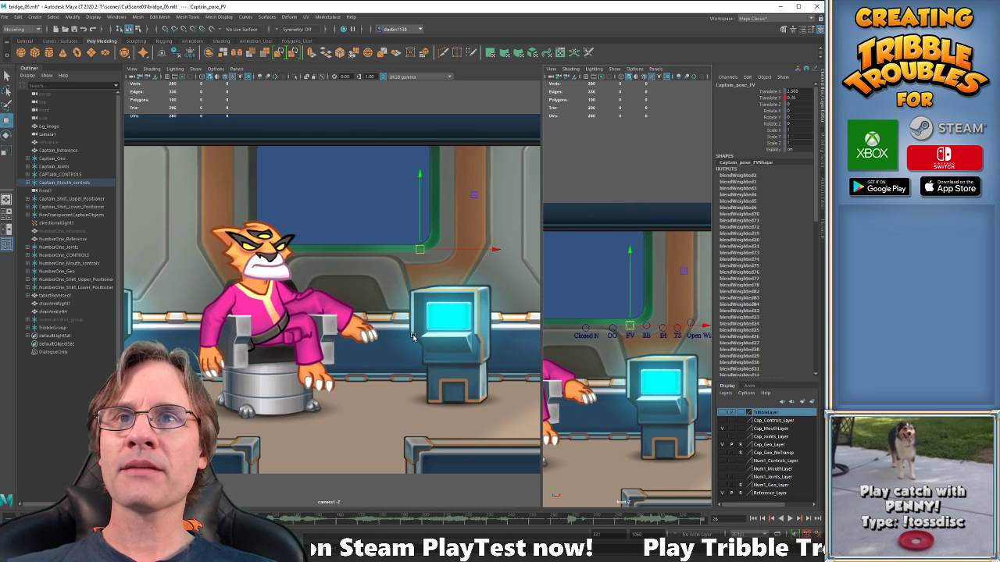
pyautogui.click(582, 323)
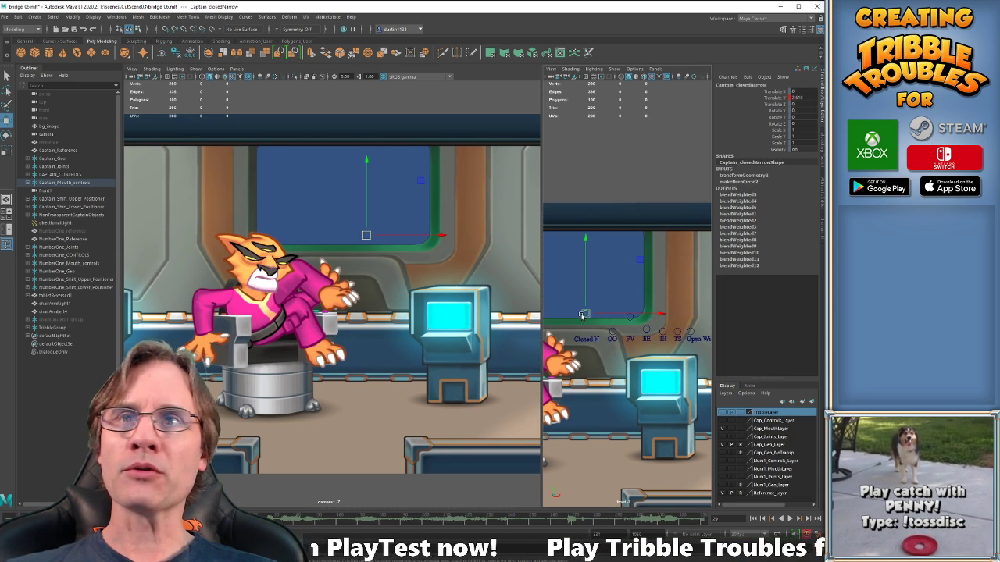
pyautogui.moveTo(582, 322); pyautogui.dragTo(581, 316)
# Advance three frames to frame 32 and key Translate Y on all of the captain's mouth controls.
pyautogui.hotkey('alt', '.')
pyautogui.hotkey('alt', '.')
pyautogui.hotkey('alt', '.')
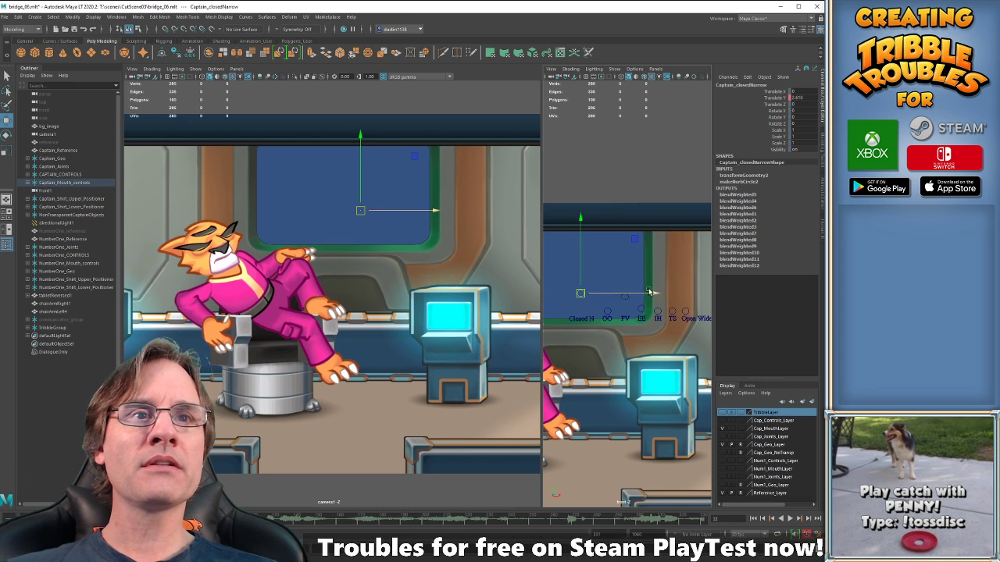
pyautogui.click(582, 271)
pyautogui.moveTo(568, 273); pyautogui.dragTo(702, 315)
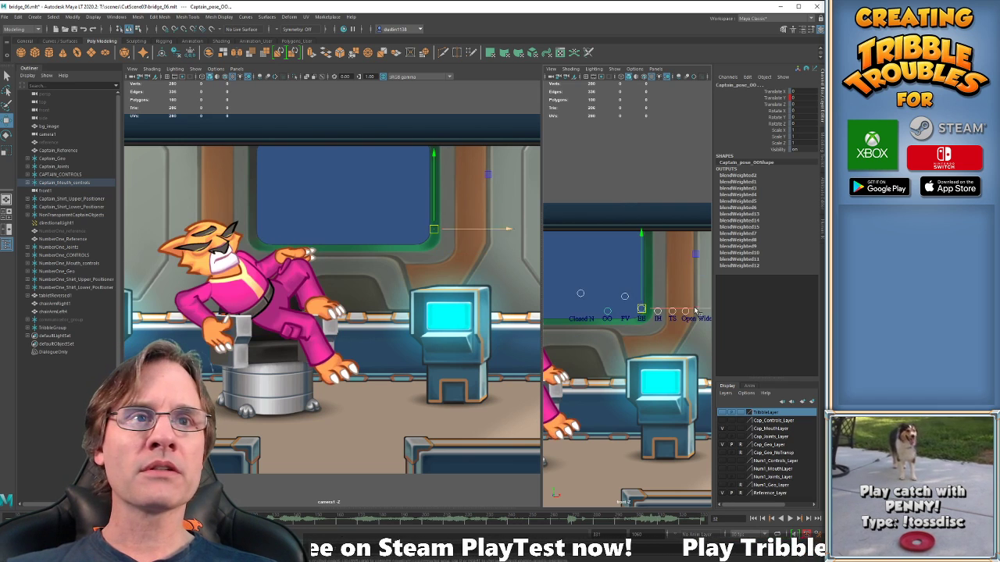
# At frame 32, lower the Closed N control to about 0.36 and raise the Open Wide control to about 3.1 in Y.
pyautogui.click(613, 304)
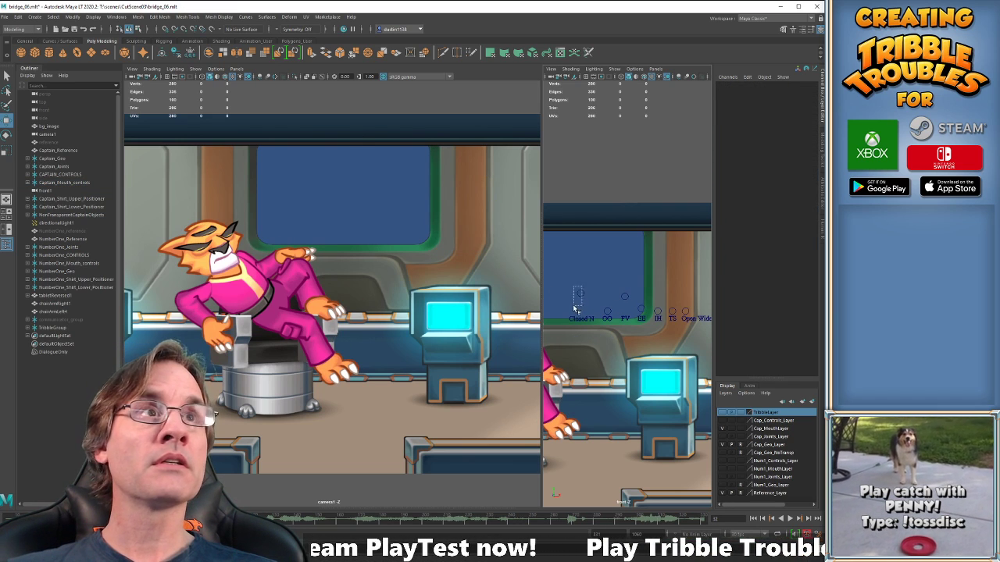
pyautogui.click(580, 294)
pyautogui.moveTo(581, 294); pyautogui.dragTo(580, 309)
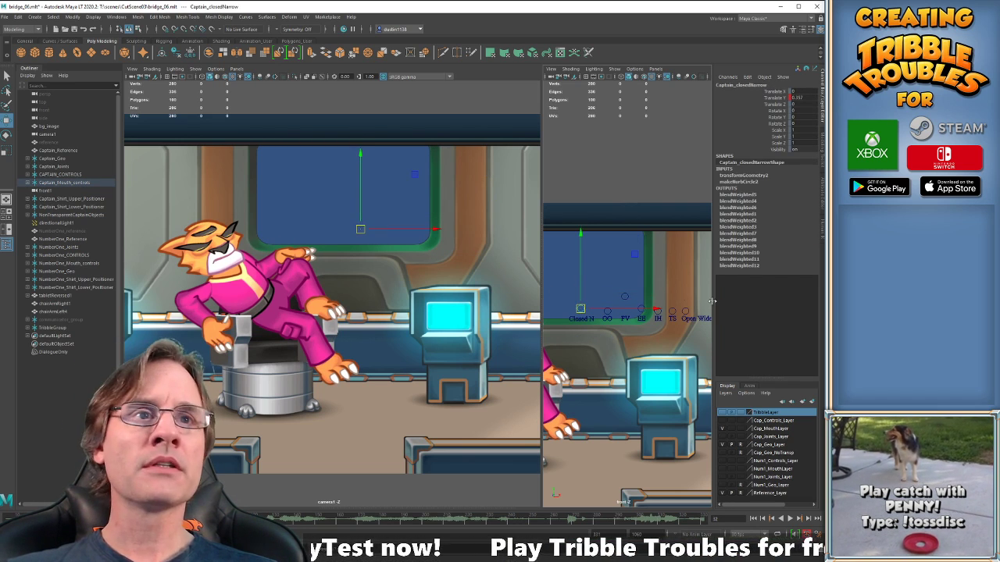
pyautogui.click(684, 311)
pyautogui.moveTo(684, 311); pyautogui.dragTo(685, 290)
# Step through the frames leading up to frame 32 to check how the captain's mouth opens.
pyautogui.press('.')
pyautogui.press('.')
pyautogui.press('.')
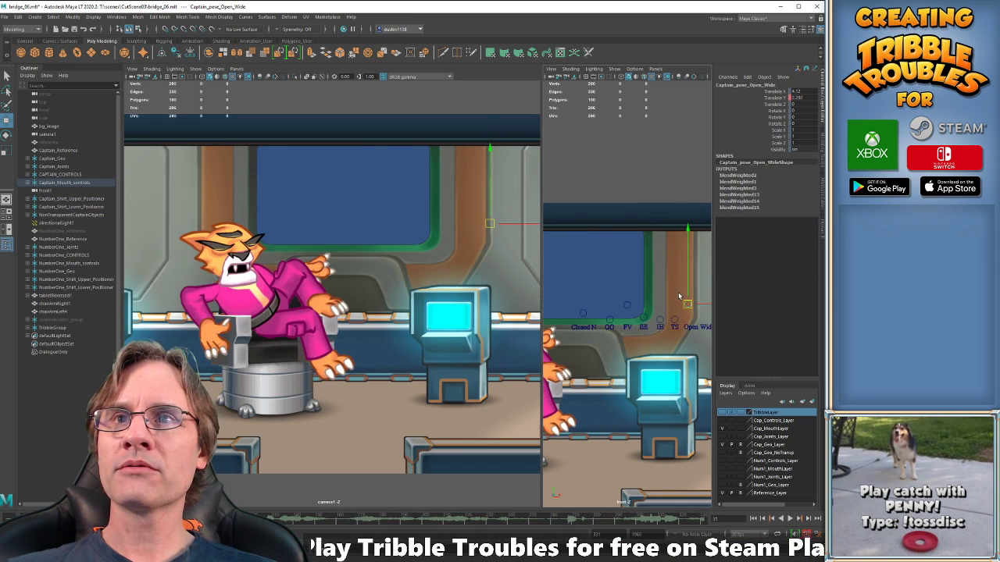
pyautogui.press('.')
pyautogui.hotkey('alt', ',')
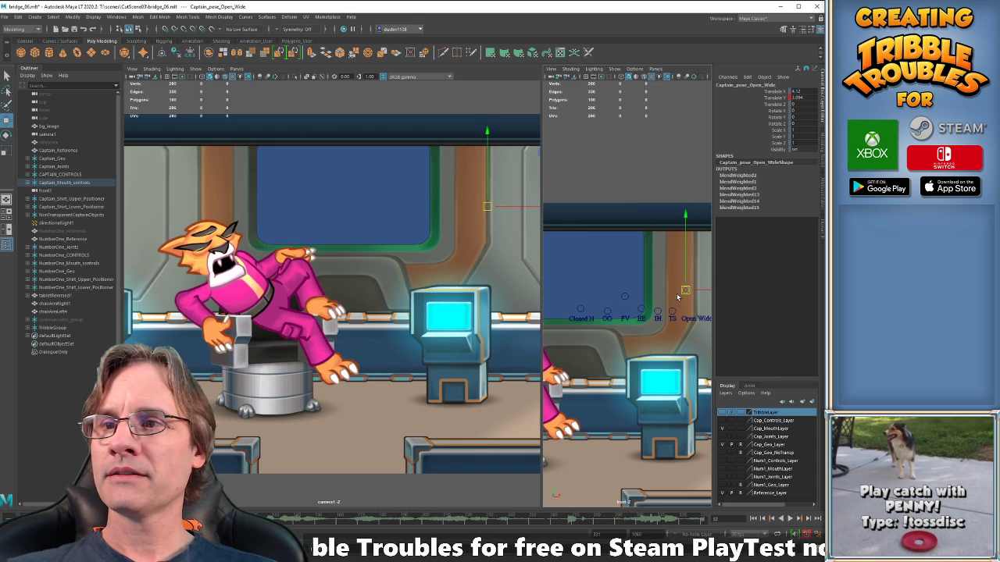
# At frame 35, nudge Open Wide upward, set Closed N to 0, lower FV to about 1.1 in Y, and play back the animation.
pyautogui.hotkey('alt', '.')
pyautogui.hotkey('alt', '.')
pyautogui.hotkey('alt', '.')
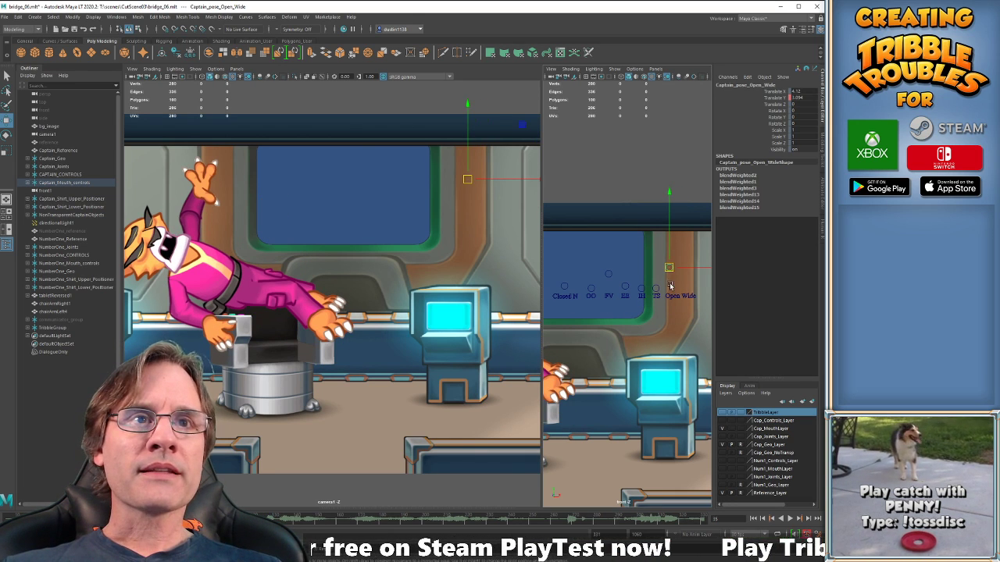
pyautogui.moveTo(669, 269); pyautogui.dragTo(669, 268)
pyautogui.click(609, 274)
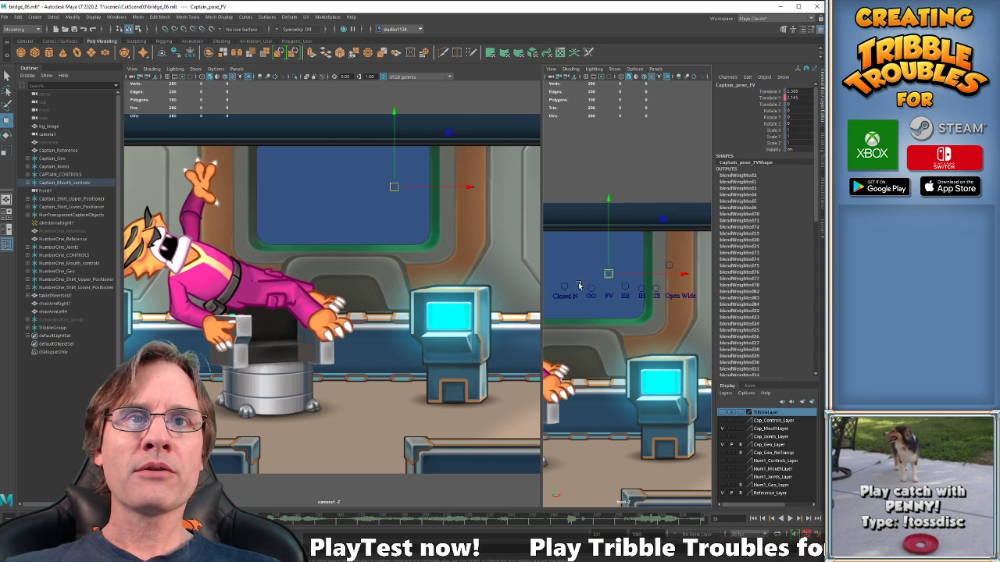
pyautogui.click(565, 289)
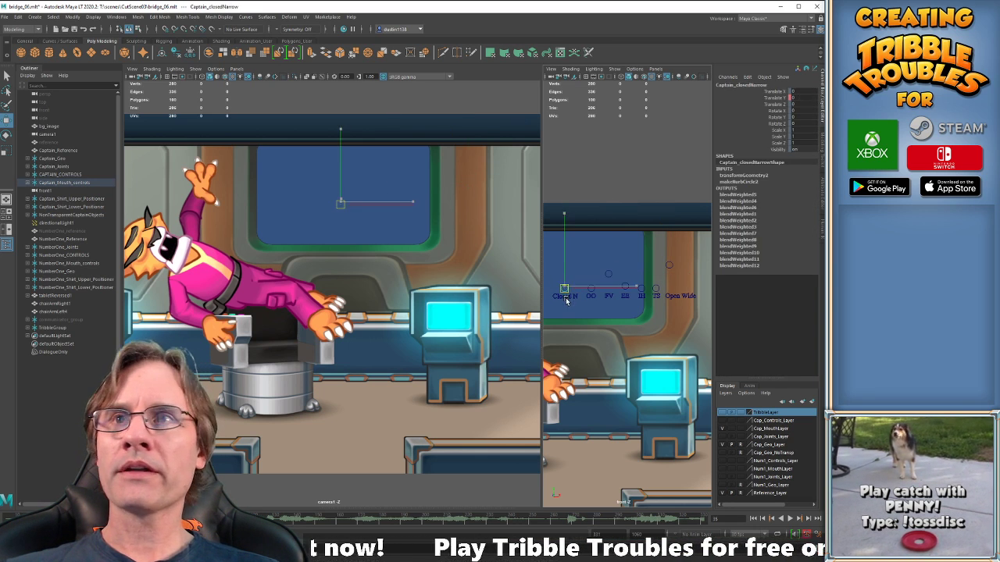
pyautogui.click(609, 274)
pyautogui.moveTo(609, 275); pyautogui.dragTo(610, 284)
pyautogui.hotkey('alt', 'shift', 'v')
pyautogui.hotkey('alt', 'v')
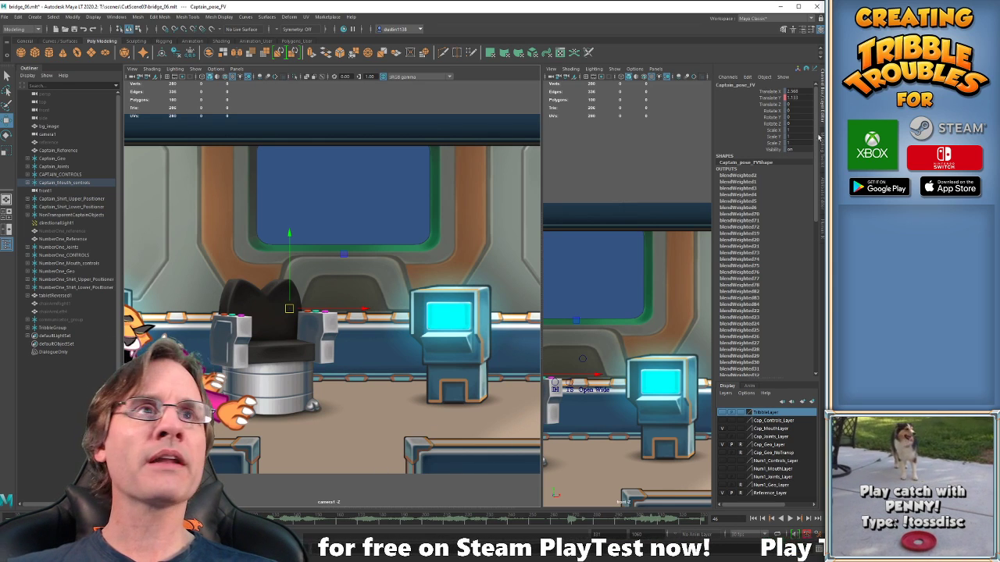
# Hide the Outliner and turn on the Resolution Gate for the camera1 view.
pyautogui.click(28, 69)
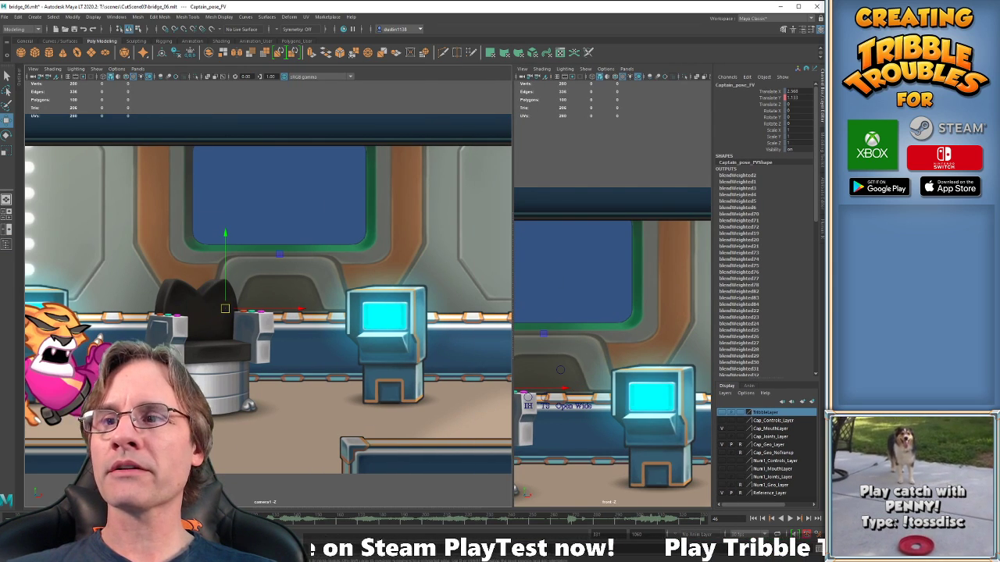
pyautogui.press(',')
pyautogui.press(',')
pyautogui.press('.')
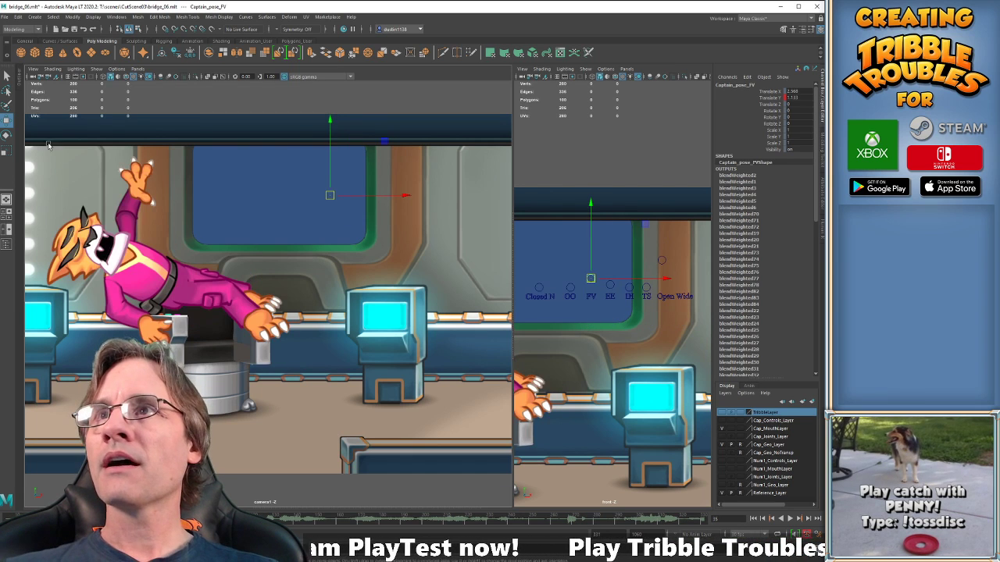
pyautogui.click(33, 69)
pyautogui.moveTo(67, 245)
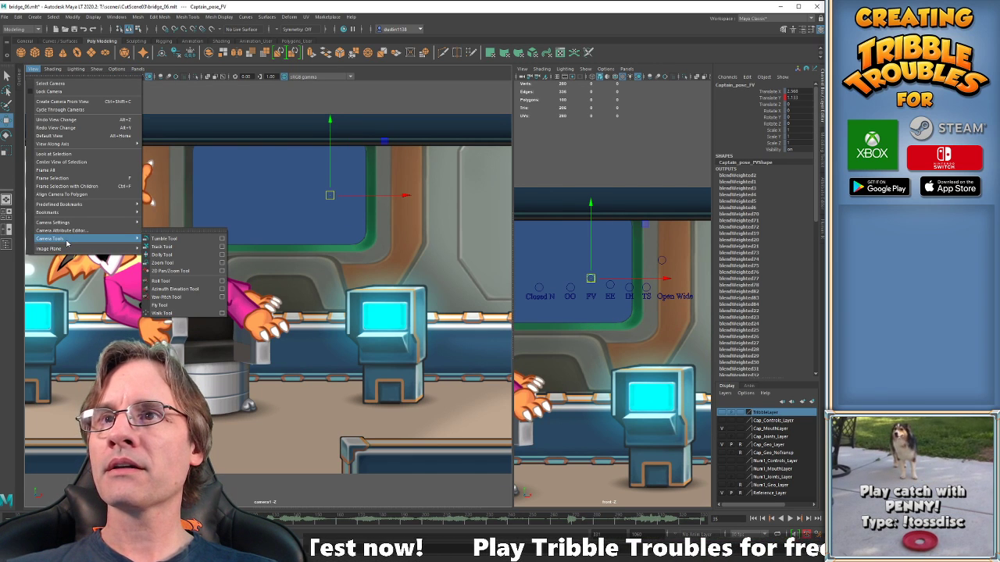
pyautogui.moveTo(70, 222)
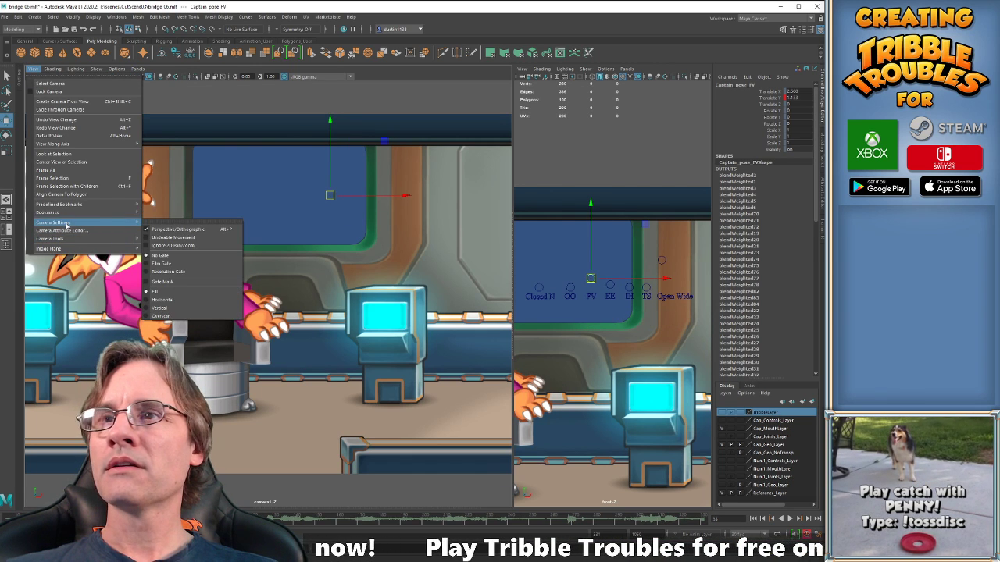
pyautogui.click(187, 273)
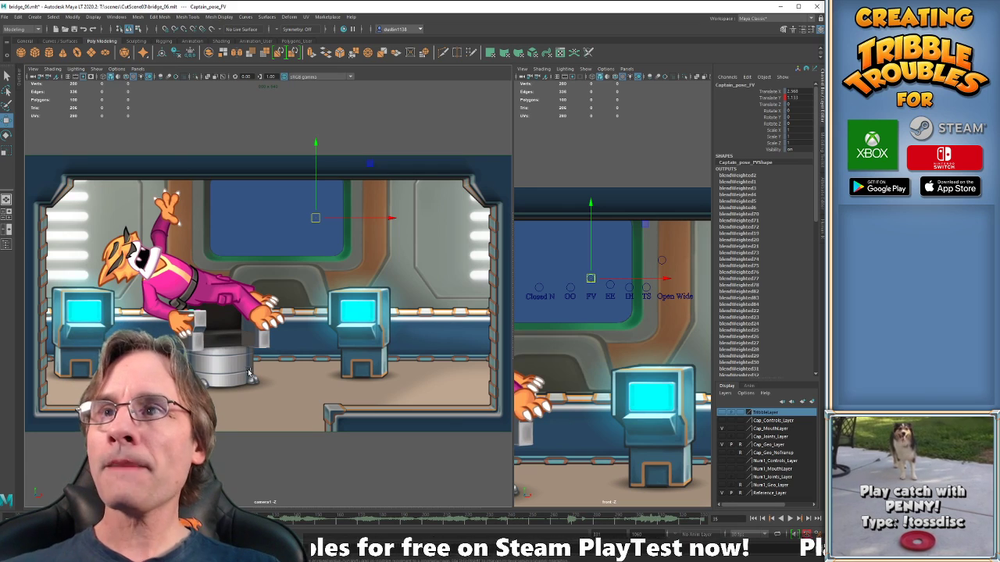
# Review the mouth poses from frame 29 and scrub ahead through the dialogue past frame 35.
pyautogui.press(',')
pyautogui.press(',')
pyautogui.press(',')
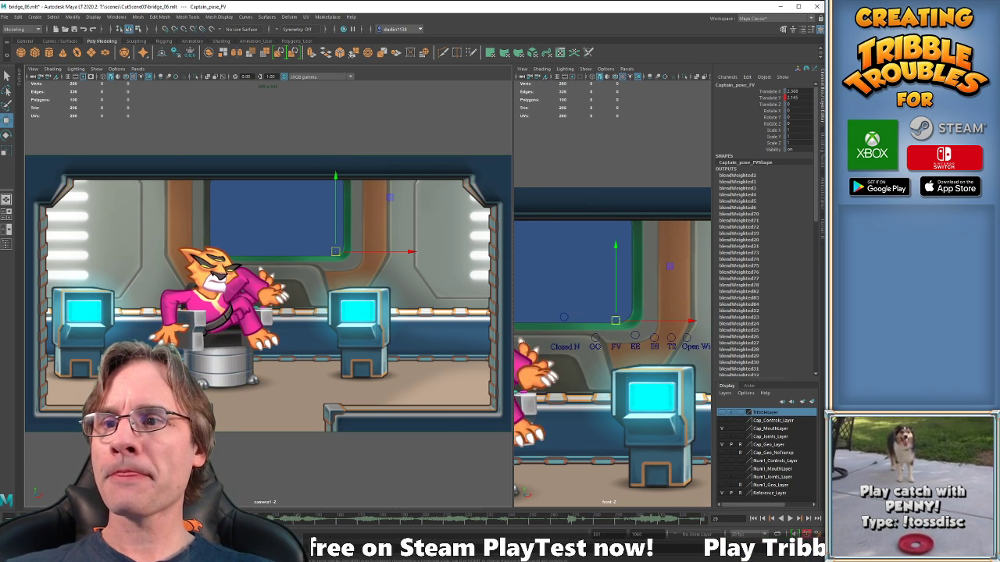
pyautogui.moveTo(58, 518); pyautogui.dragTo(82, 519)
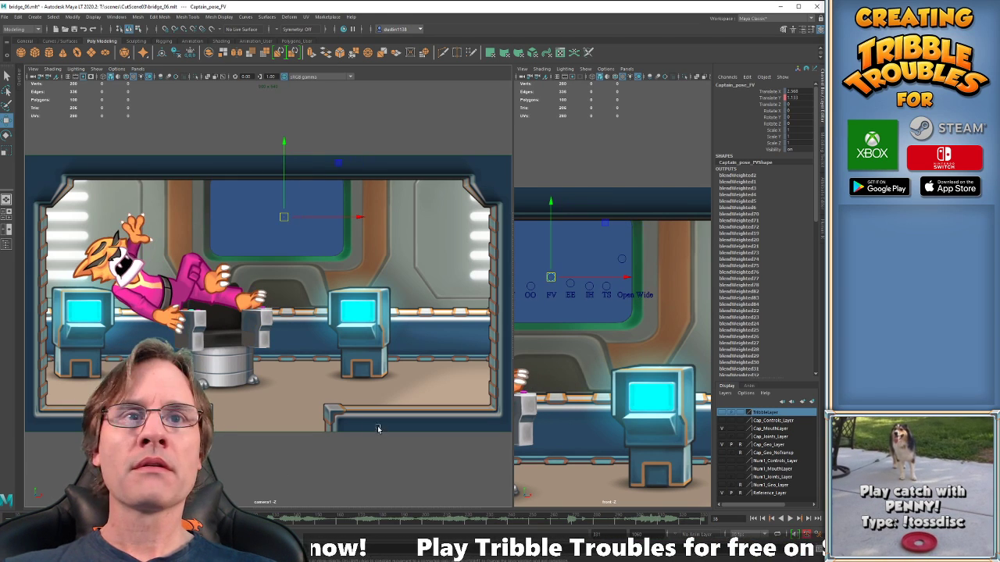
pyautogui.moveTo(378, 429); pyautogui.dragTo(351, 435)
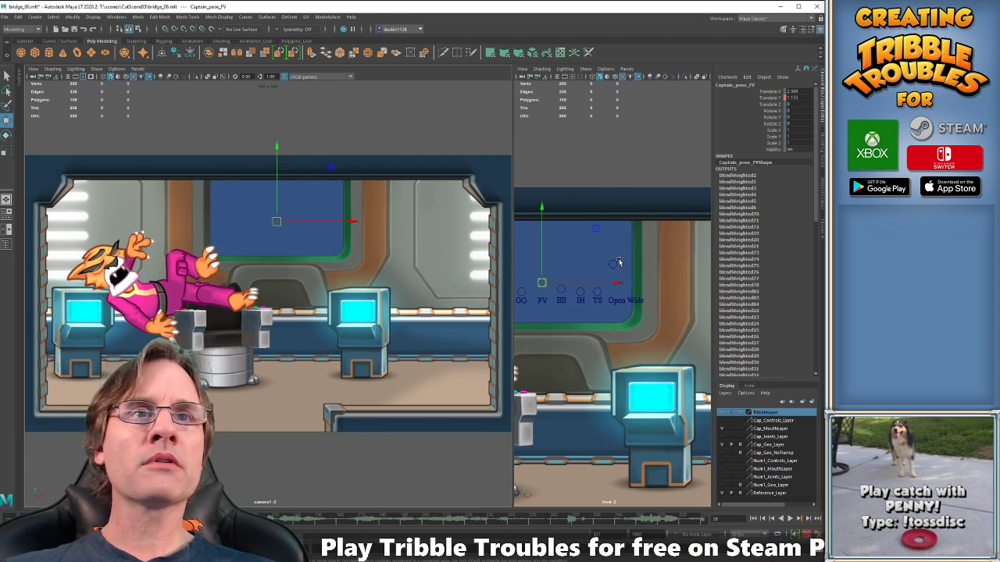
# Select the captain's mouth controls, advance to the following mouth key, and lower the FV pose control toward its resting line.
pyautogui.keyDown('alt'); pyautogui.moveTo(619, 260); pyautogui.dragTo(675, 277, button='middle'); pyautogui.keyUp('alt')
pyautogui.click(551, 260)
pyautogui.moveTo(530, 262); pyautogui.dragTo(687, 309)
pyautogui.moveTo(598, 344); pyautogui.dragTo(580, 348)
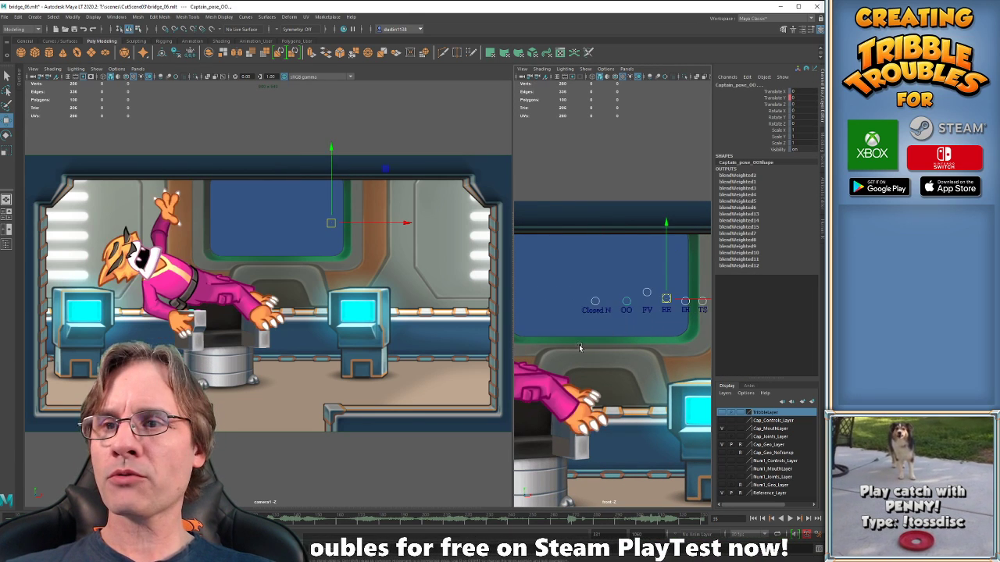
pyautogui.press('.')
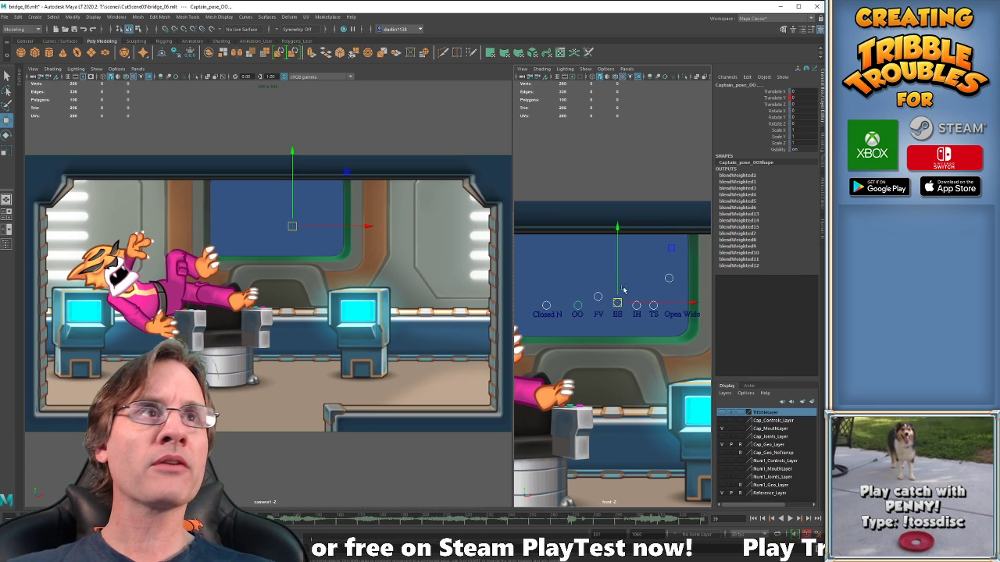
pyautogui.click(584, 280)
pyautogui.click(597, 296)
pyautogui.moveTo(598, 298); pyautogui.dragTo(600, 312)
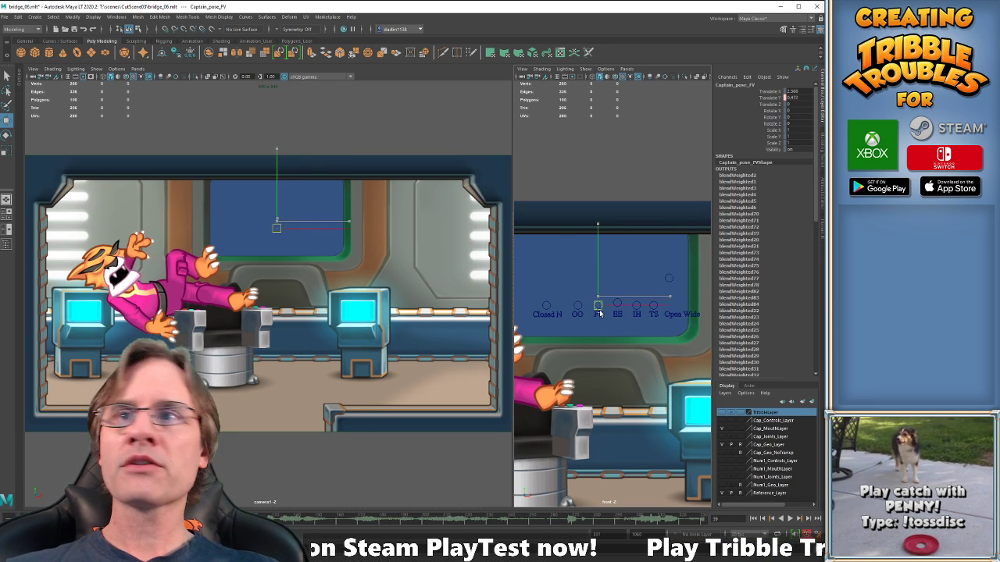
# Raise the Open Wide mouth control to about 3.88 in Y and compare it with the previous key.
pyautogui.click(670, 280)
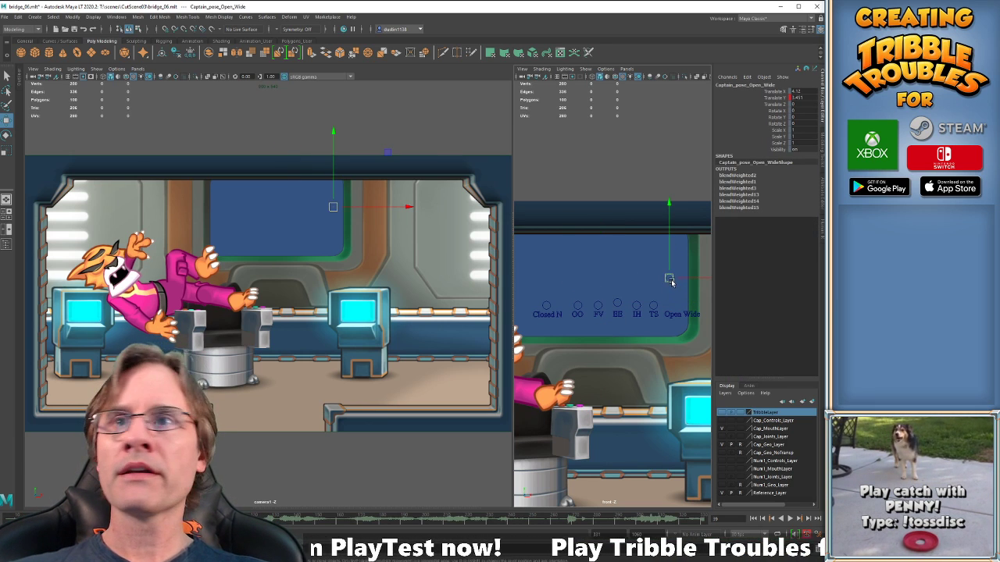
pyautogui.moveTo(670, 280); pyautogui.dragTo(671, 274)
pyautogui.moveTo(671, 255); pyautogui.dragTo(668, 261, button='middle')
pyautogui.press(',')
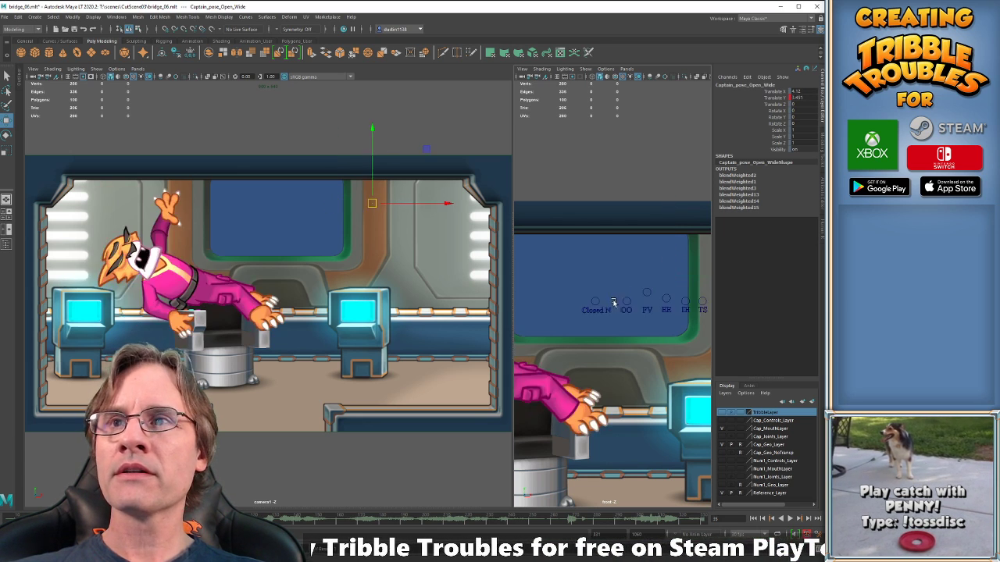
# Advance to frame 46, select all the captain's mouth controls, and reset their Translate Y to 0 to close the mouth.
pyautogui.press('.')
pyautogui.hotkey('alt', '.')
pyautogui.hotkey('alt', '.')
pyautogui.hotkey('alt', '.')
pyautogui.hotkey('alt', '.')
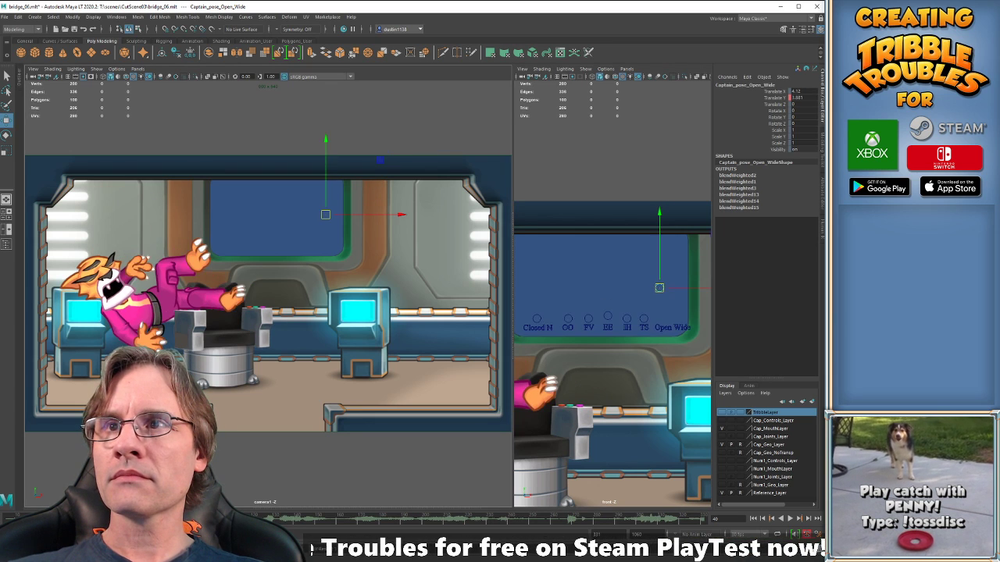
pyautogui.hotkey('alt', '.')
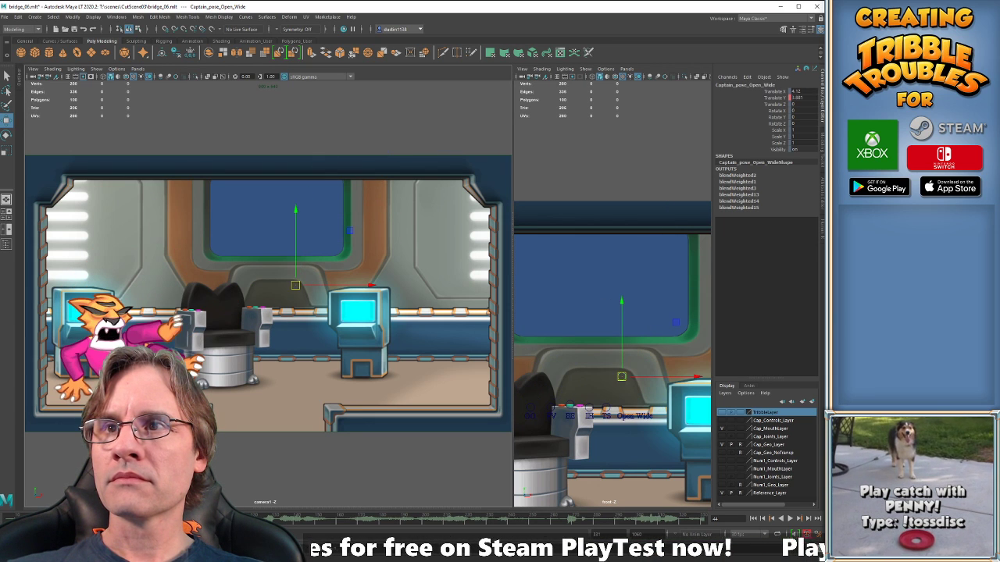
pyautogui.hotkey('alt', ',')
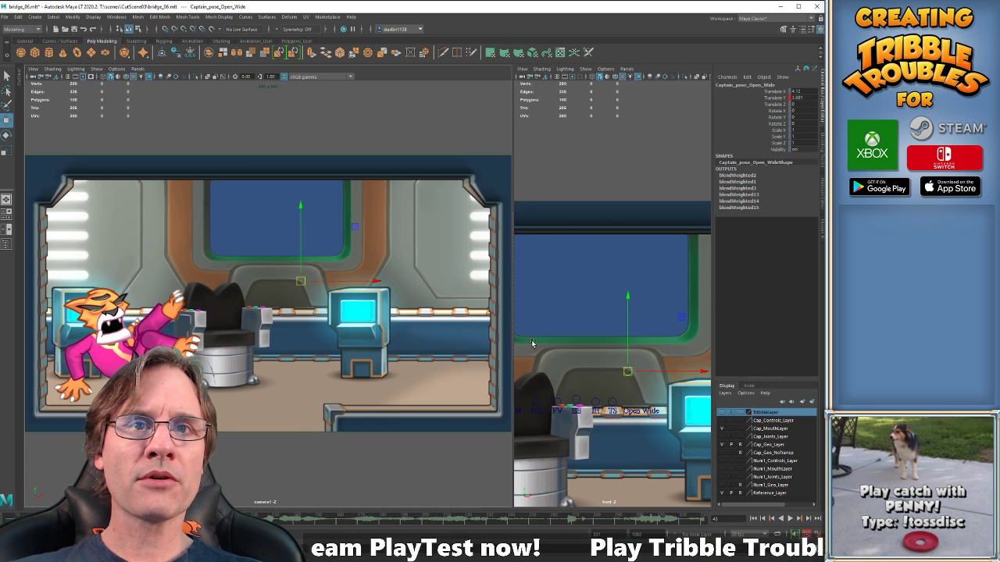
pyautogui.keyDown('alt'); pyautogui.moveTo(532, 342); pyautogui.dragTo(576, 307, button='middle'); pyautogui.keyUp('alt')
pyautogui.keyDown('alt'); pyautogui.moveTo(625, 377); pyautogui.dragTo(583, 392, button='right'); pyautogui.keyUp('alt')
pyautogui.moveTo(527, 277); pyautogui.dragTo(700, 351)
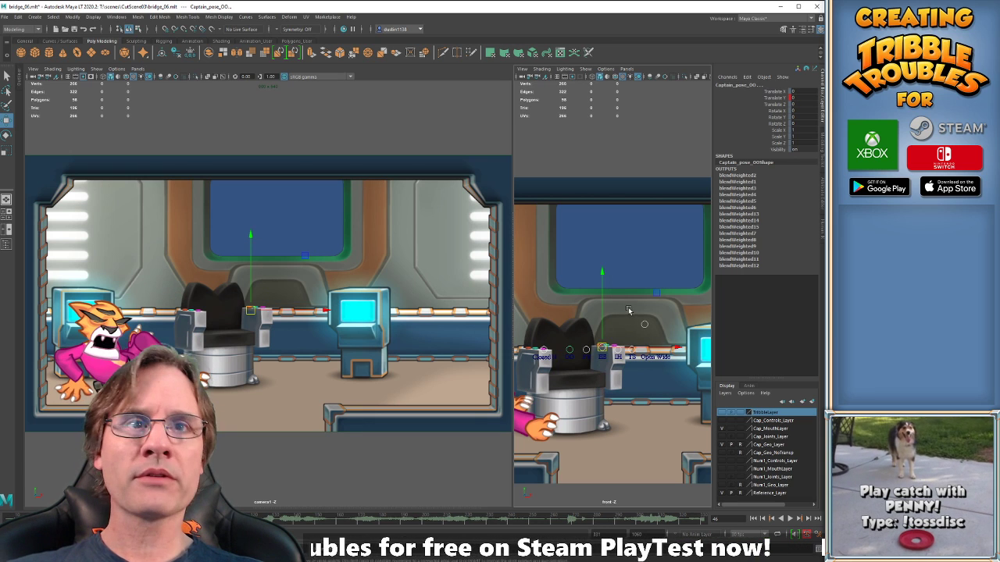
pyautogui.click(637, 271)
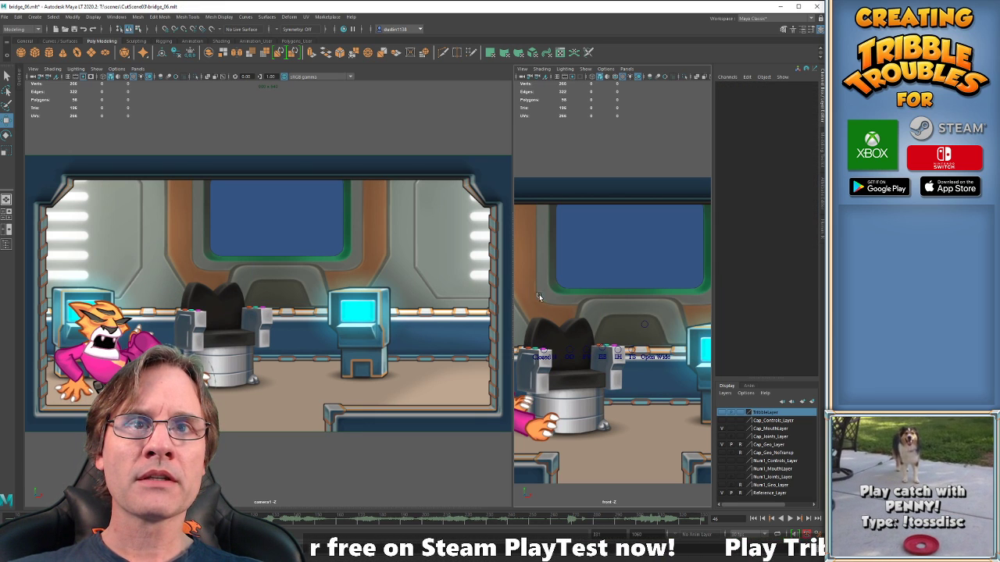
pyautogui.click(599, 306)
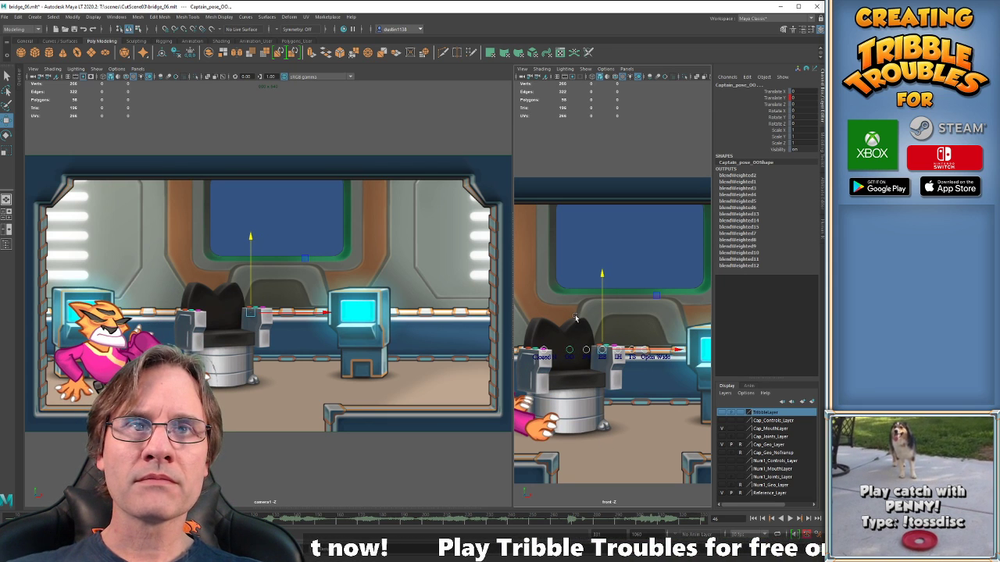
# At frame 46, raise the FV mouth control to about 3.1 in Y and compare it with the neighbouring key.
pyautogui.scroll(3, 574, 382)
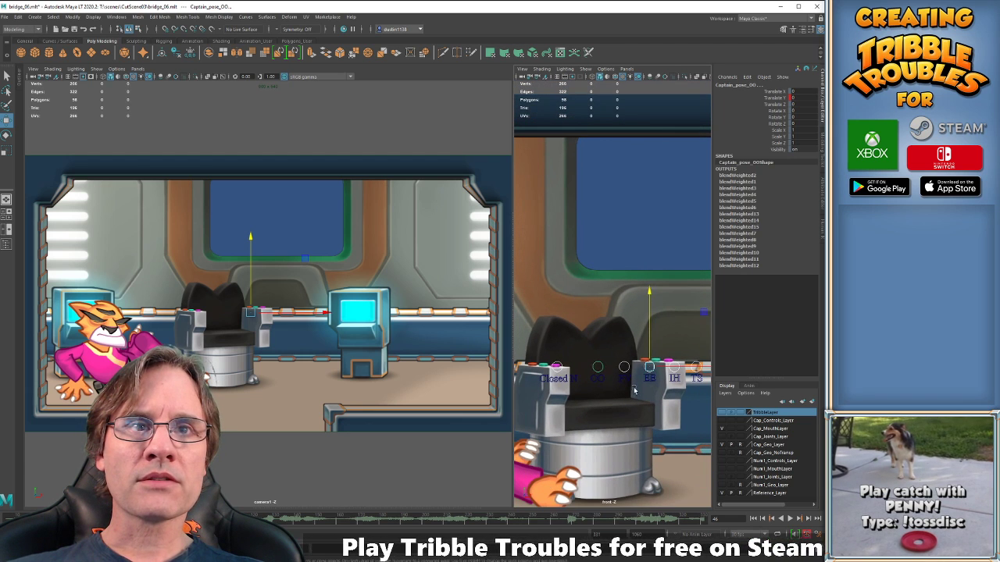
pyautogui.click(629, 375)
pyautogui.click(629, 375)
pyautogui.moveTo(629, 371); pyautogui.dragTo(624, 336)
pyautogui.press(',')
pyautogui.press('.')
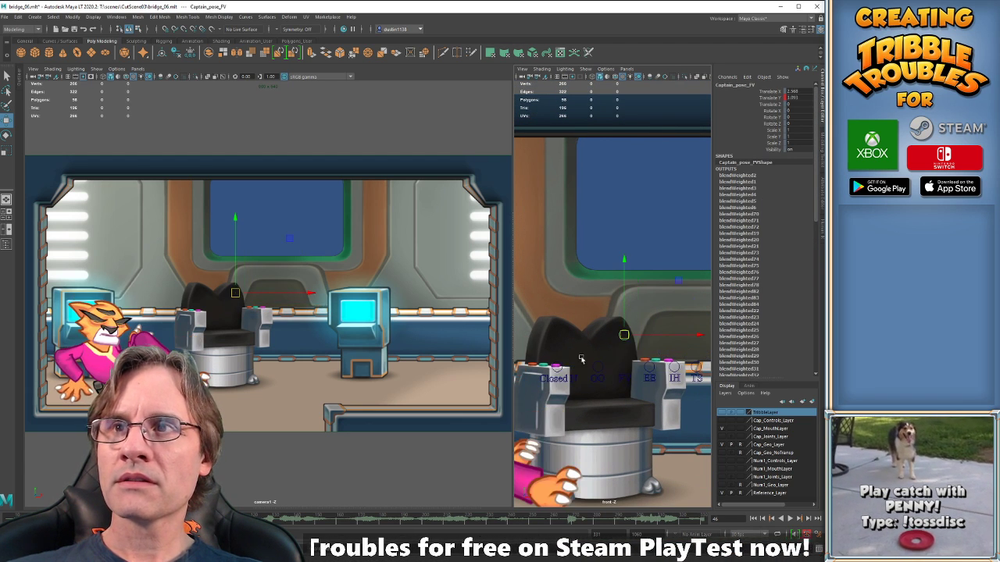
# Play back the cutscene repeatedly to check the captain's mouth timing against the dialogue.
pyautogui.hotkey('alt', 'v')
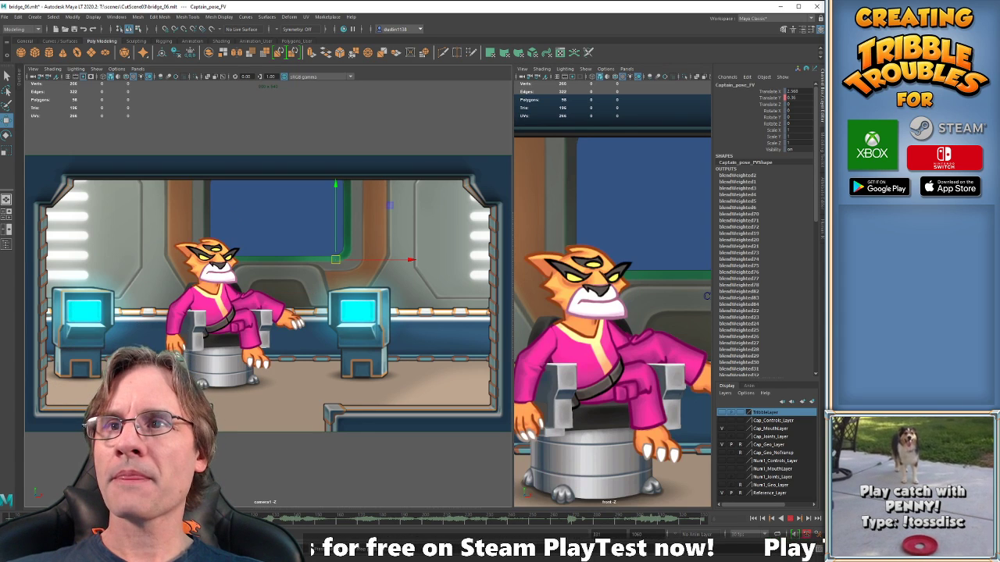
pyautogui.hotkey('alt', 'v')
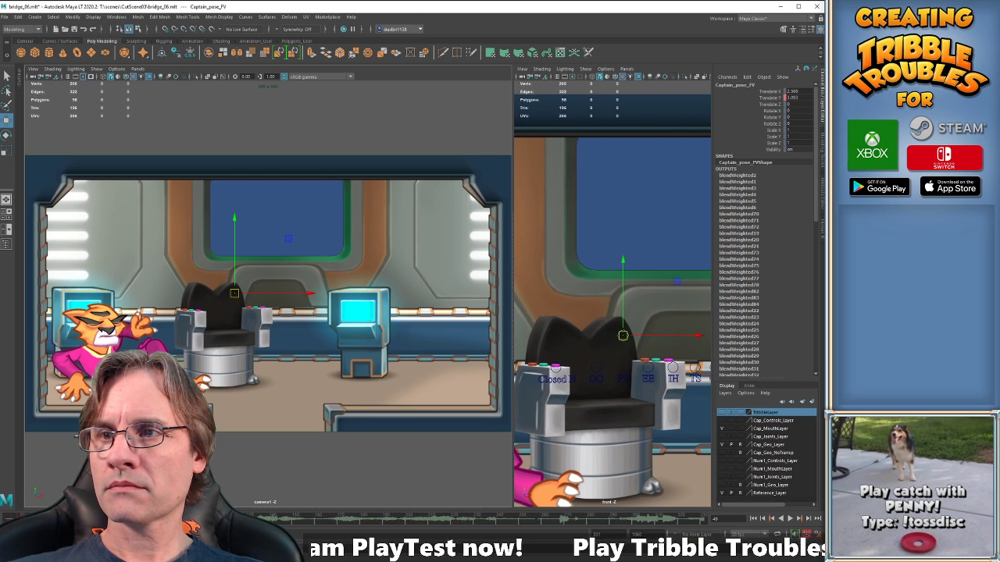
pyautogui.hotkey('alt', 'v')
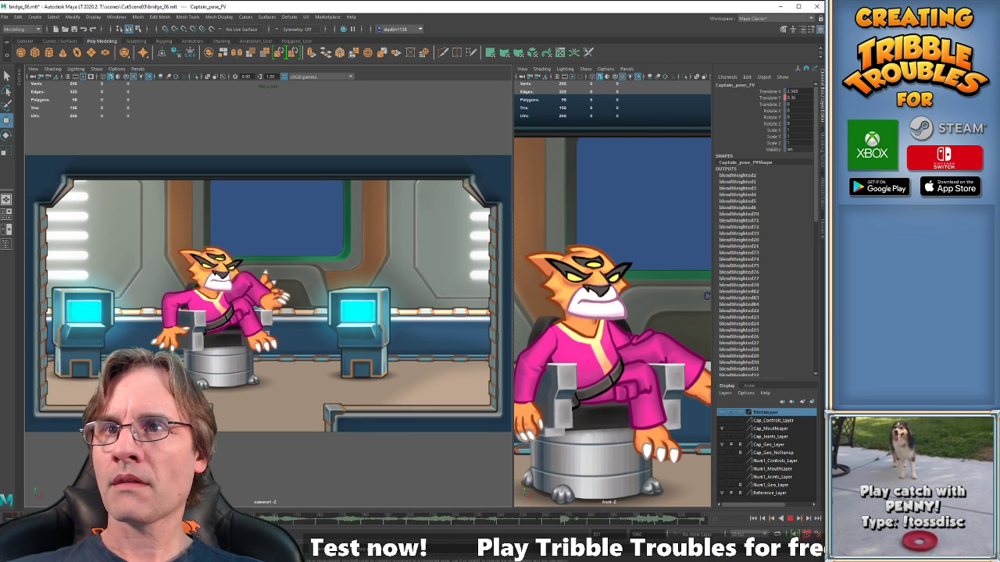
pyautogui.hotkey('alt', 'v')
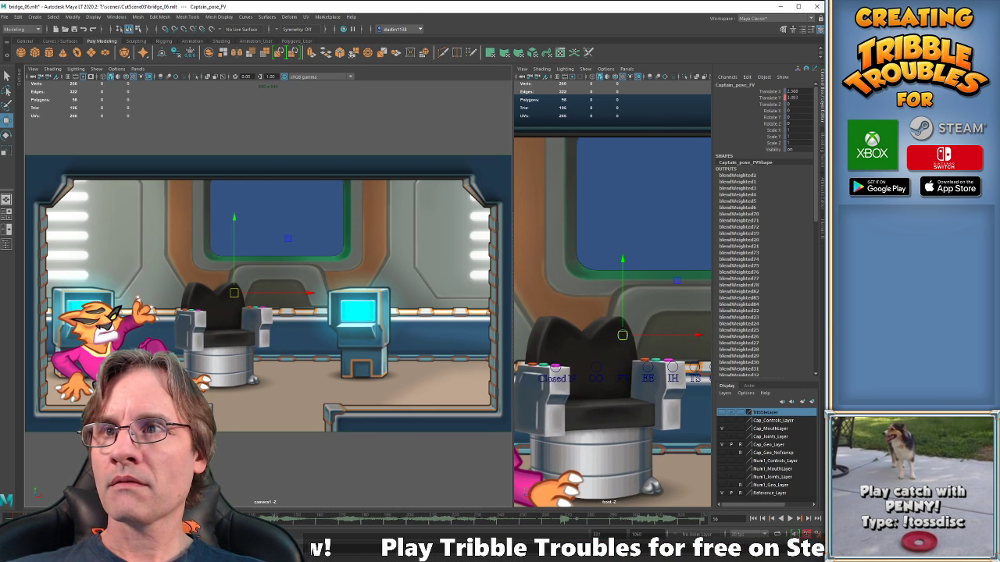
pyautogui.hotkey('alt', 'v')
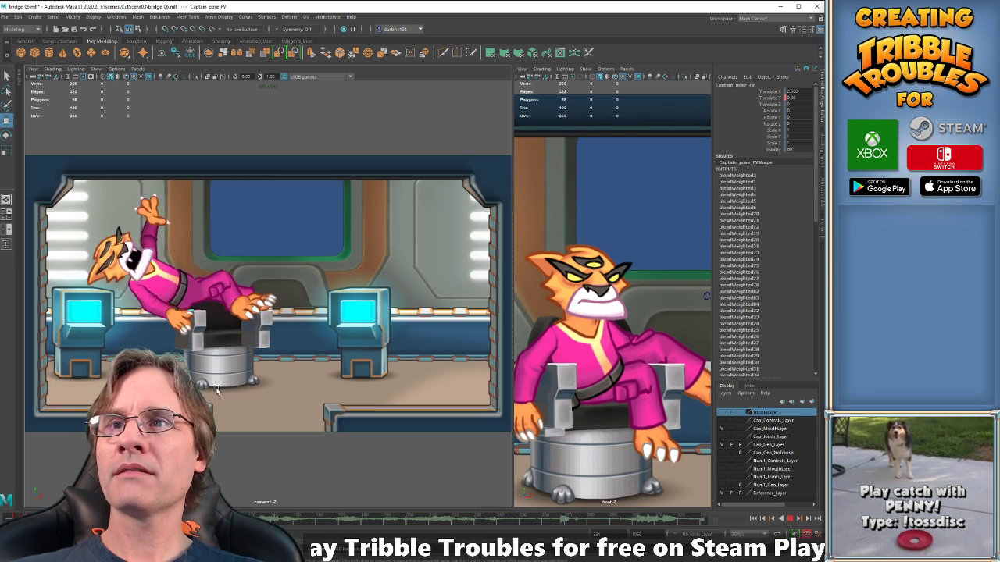
pyautogui.hotkey('alt', 'v')
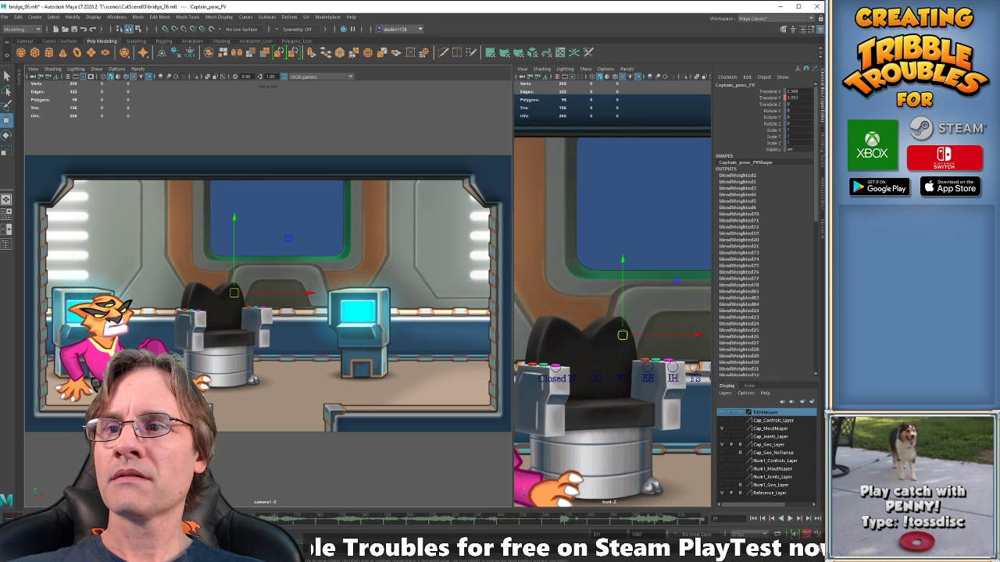
pyautogui.hotkey('alt', 'v')
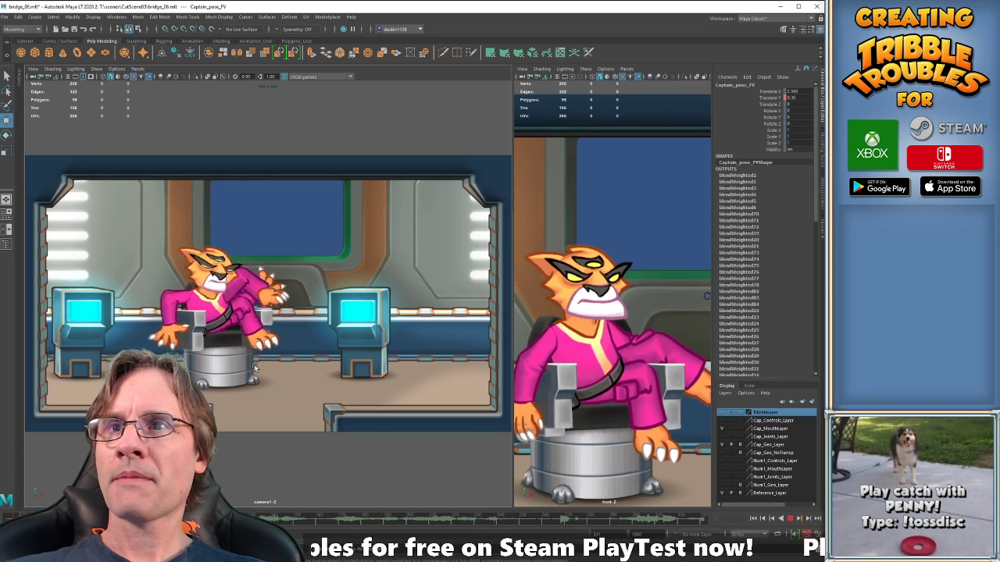
pyautogui.hotkey('alt', 'v')
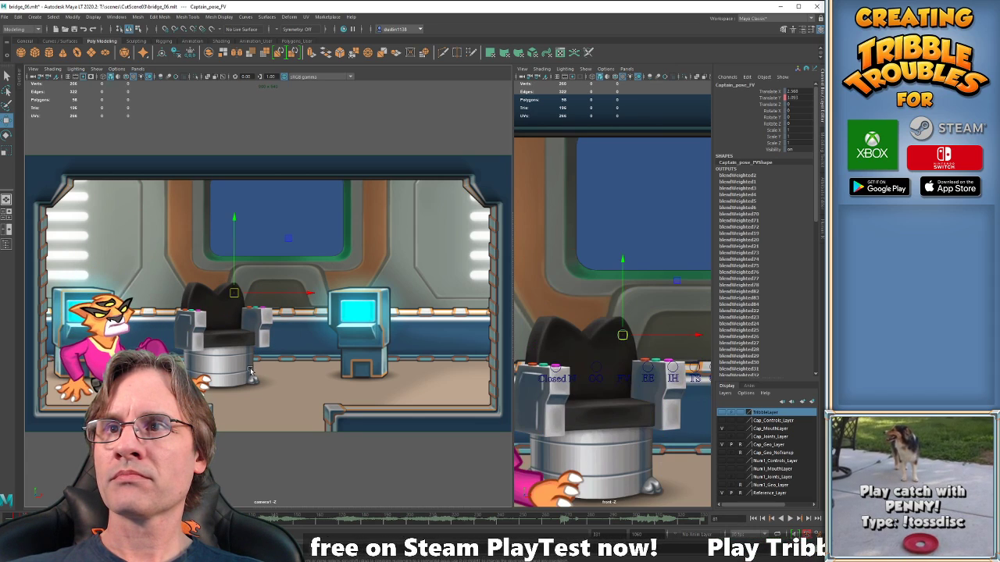
pyautogui.hotkey('alt', 'v')
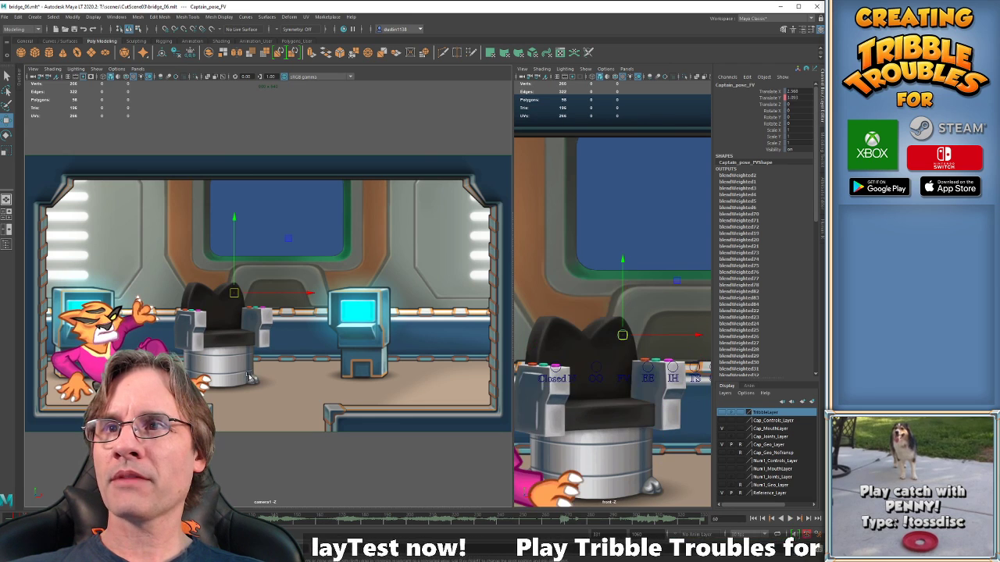
pyautogui.hotkey('alt', 'v')
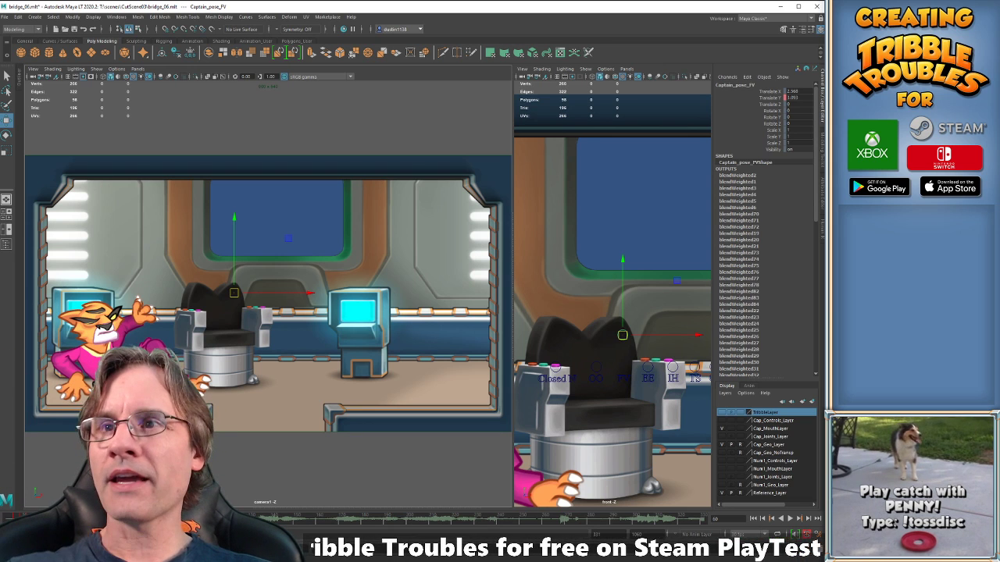
pyautogui.hotkey('alt', 'v')
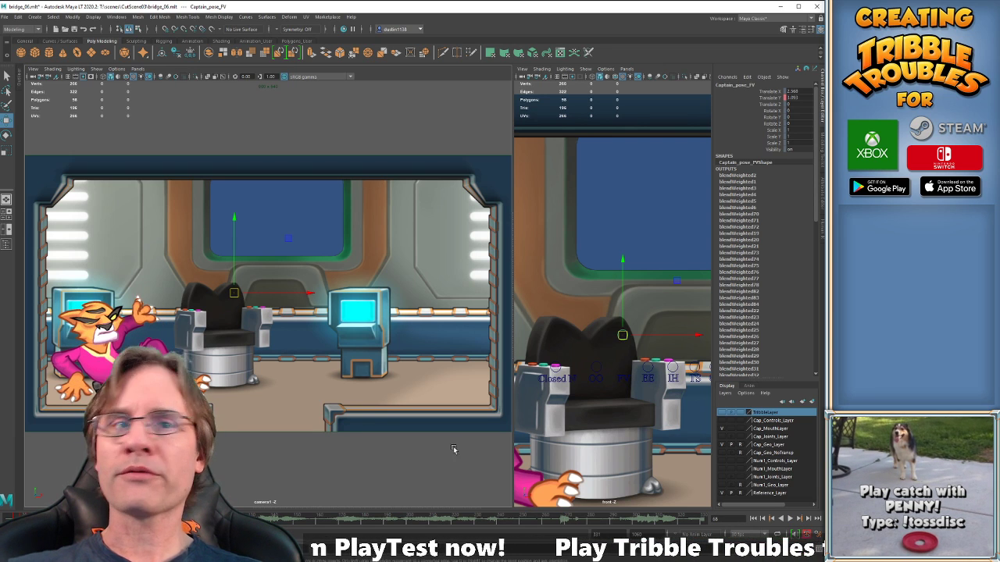
# Show the Outliner and delete locator1_pointConstraint1 from the Captain_Mouth_controls group.
pyautogui.click(592, 330)
pyautogui.keyDown('alt'); pyautogui.moveTo(571, 344); pyautogui.dragTo(587, 321, button='middle'); pyautogui.keyUp('alt')
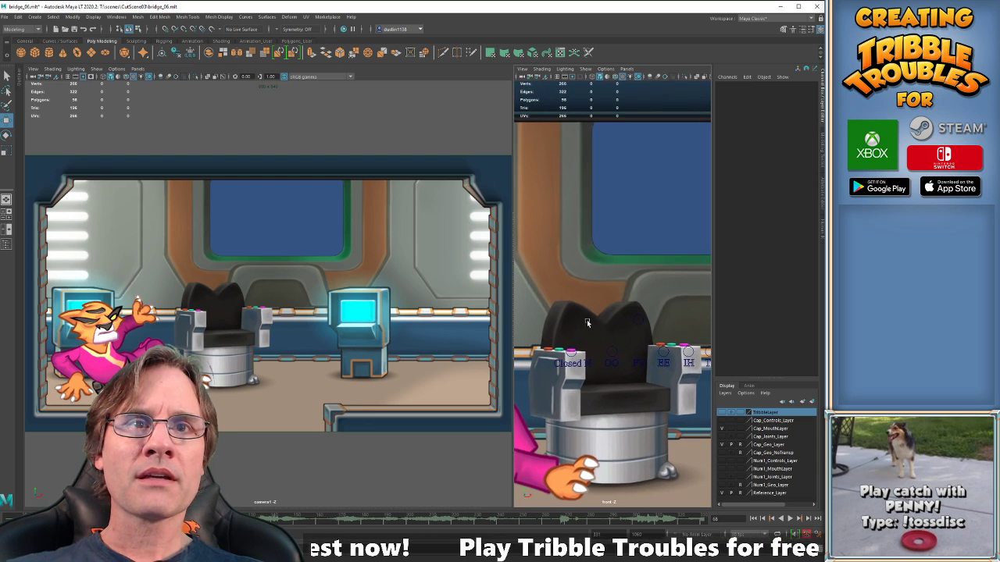
pyautogui.click(571, 361)
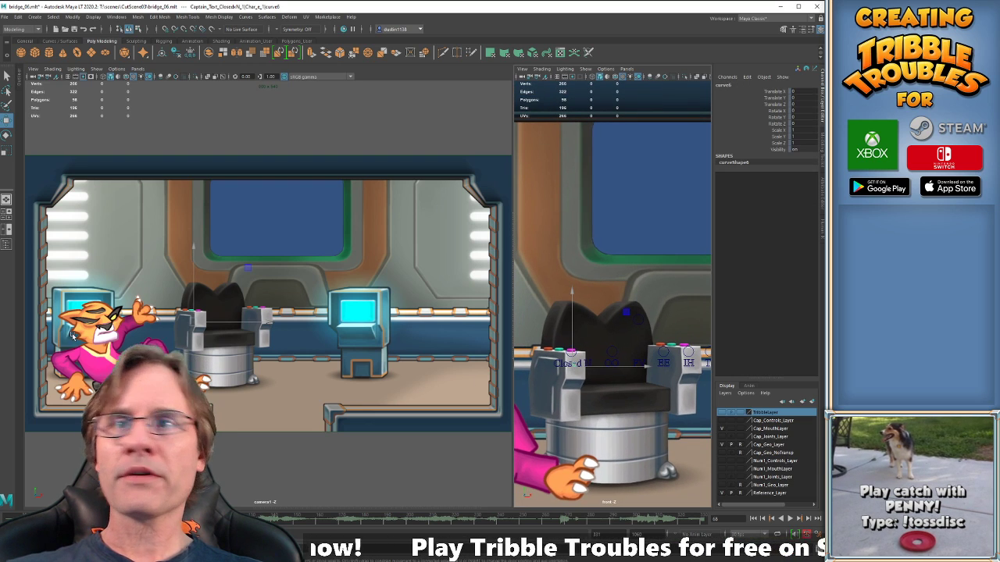
pyautogui.click(595, 342)
pyautogui.click(573, 351)
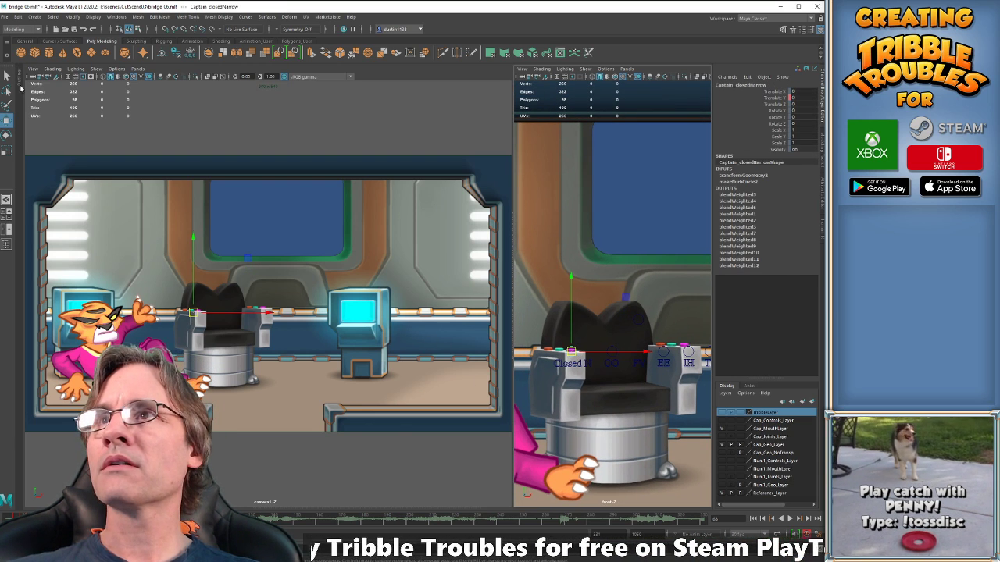
pyautogui.click(20, 84)
pyautogui.click(81, 184)
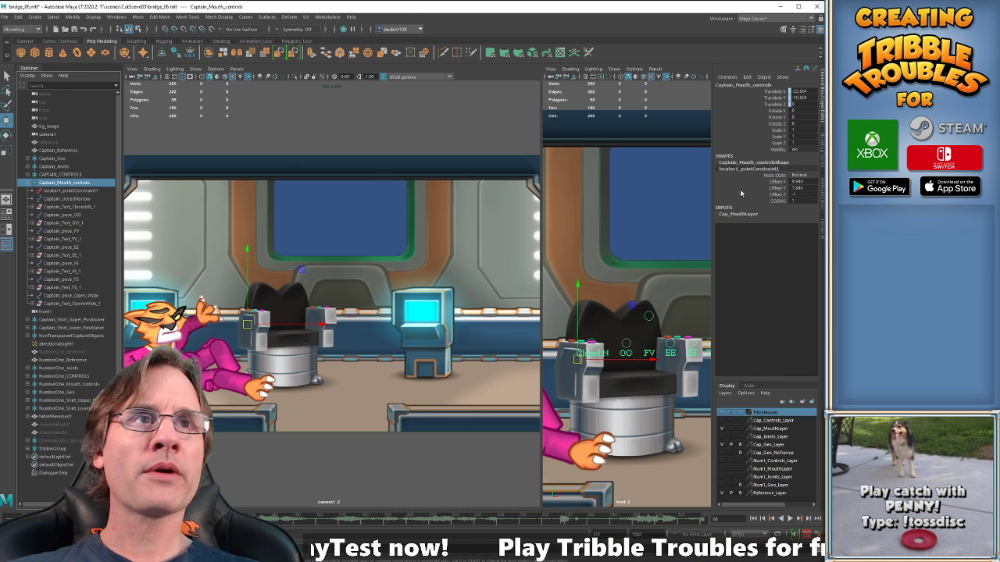
pyautogui.click(53, 191)
pyautogui.press('Delete')
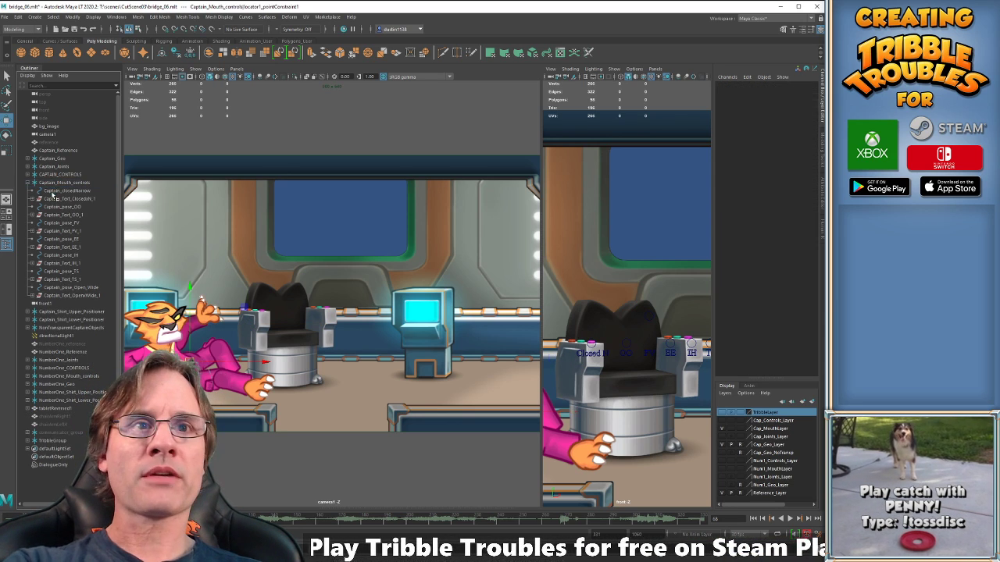
# Move the Captain_Mouth_controls group up and away from the chair, over the bridge viewscreen.
pyautogui.click(60, 184)
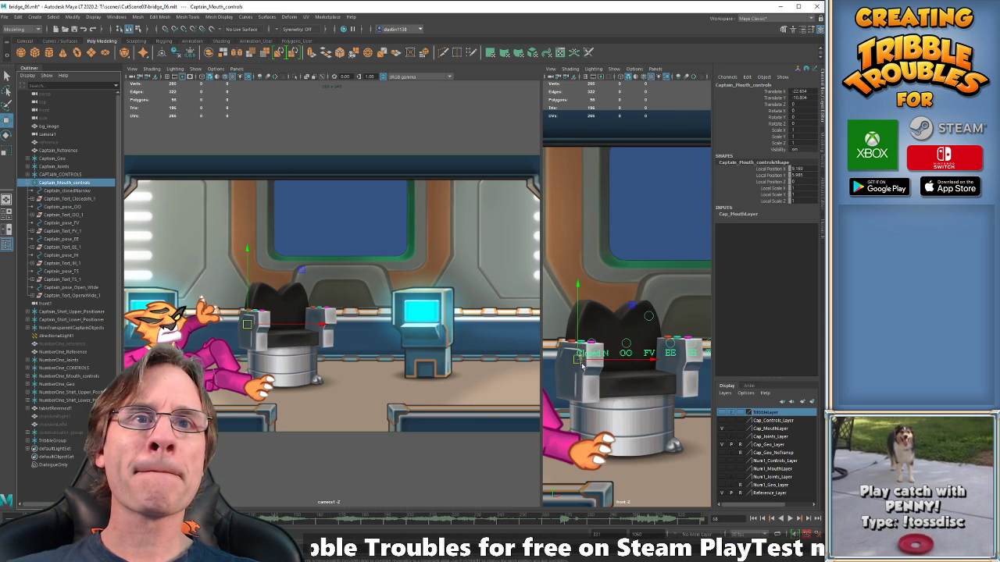
pyautogui.moveTo(582, 365); pyautogui.dragTo(549, 246)
pyautogui.click(651, 258)
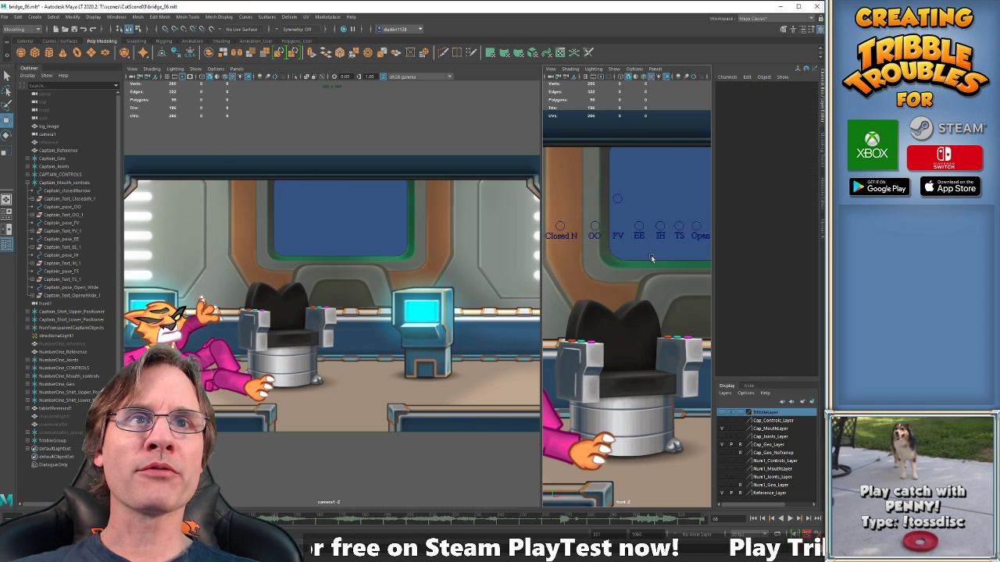
pyautogui.keyDown('alt'); pyautogui.moveTo(667, 276); pyautogui.dragTo(624, 302, button='right'); pyautogui.keyUp('alt')
pyautogui.keyDown('alt'); pyautogui.moveTo(624, 302); pyautogui.dragTo(628, 332, button='middle'); pyautogui.keyUp('alt')
# Lower the captain's FV mouth control to about 1.9 in Y and compare it with the neighbouring frames.
pyautogui.moveTo(552, 233); pyautogui.dragTo(695, 278)
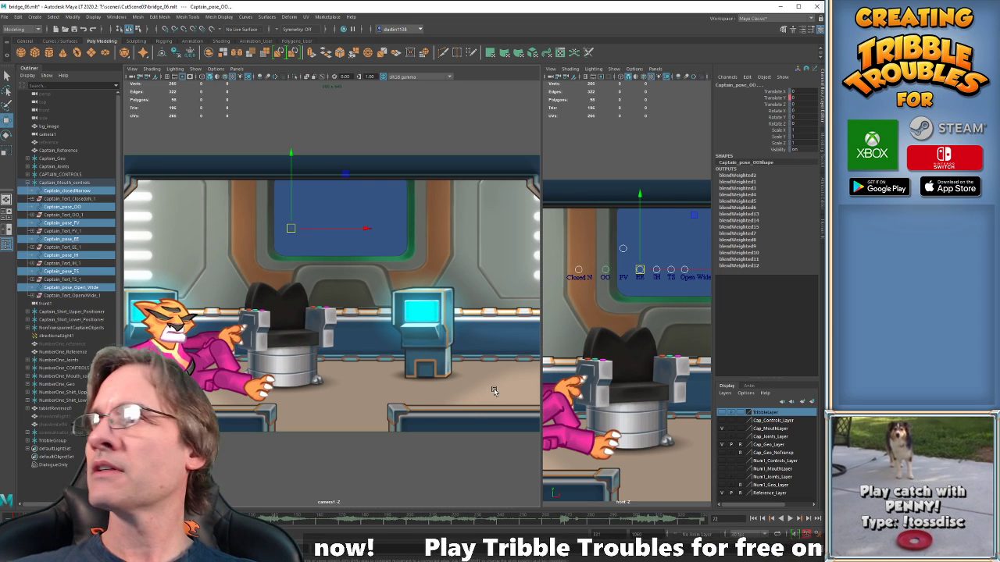
pyautogui.click(594, 231)
pyautogui.click(623, 248)
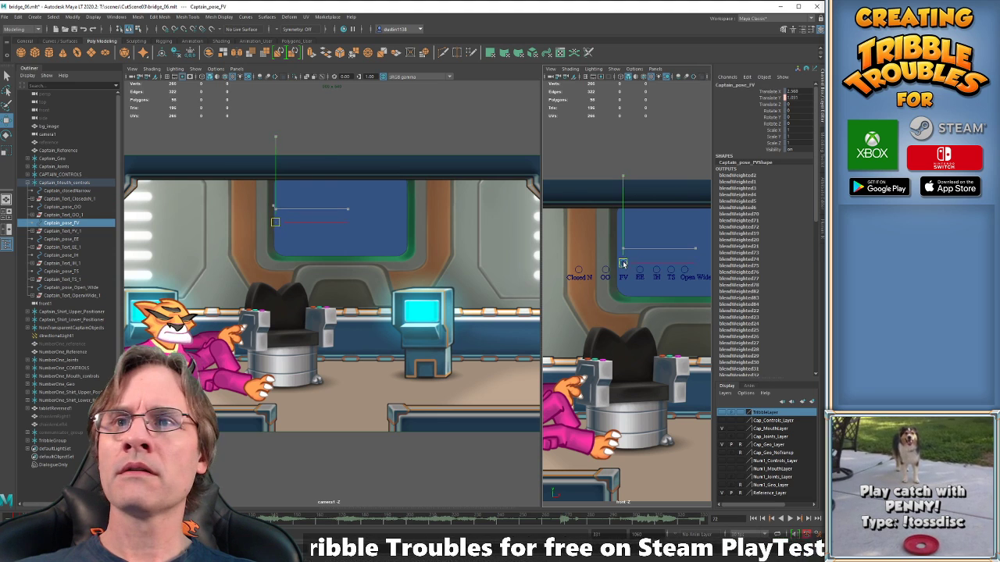
pyautogui.moveTo(621, 256); pyautogui.dragTo(622, 255)
pyautogui.hotkey('alt', ',')
pyautogui.hotkey('alt', '.')
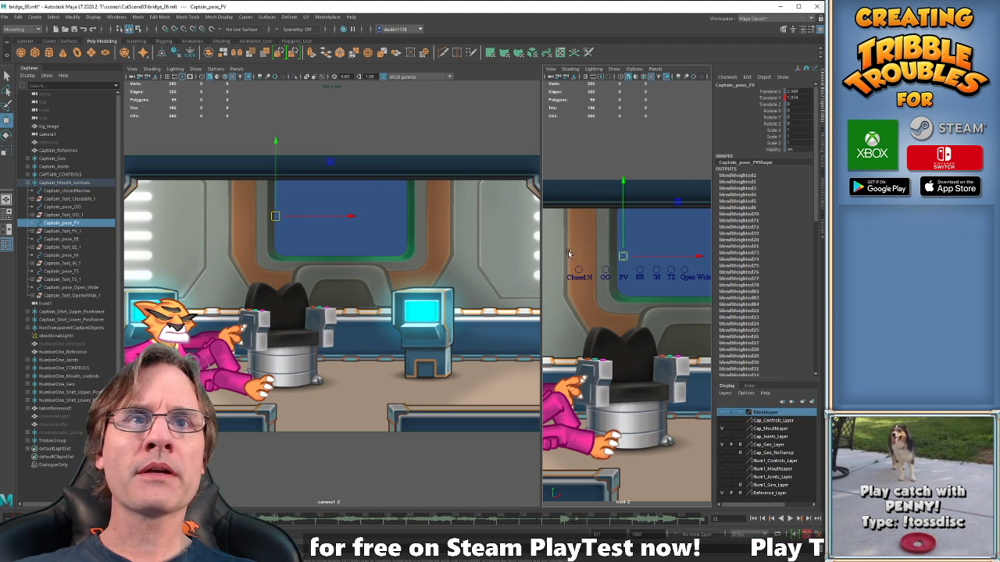
# Select all the captain's mouth controls and play back the dialogue to locate the frame for the next mouth pose.
pyautogui.moveTo(567, 253); pyautogui.dragTo(694, 278)
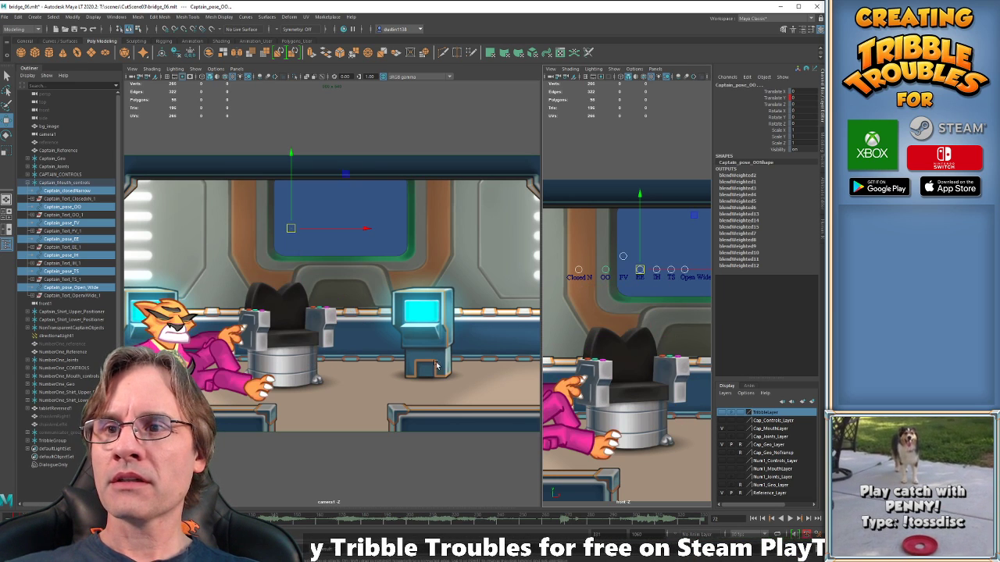
pyautogui.press('Escape')
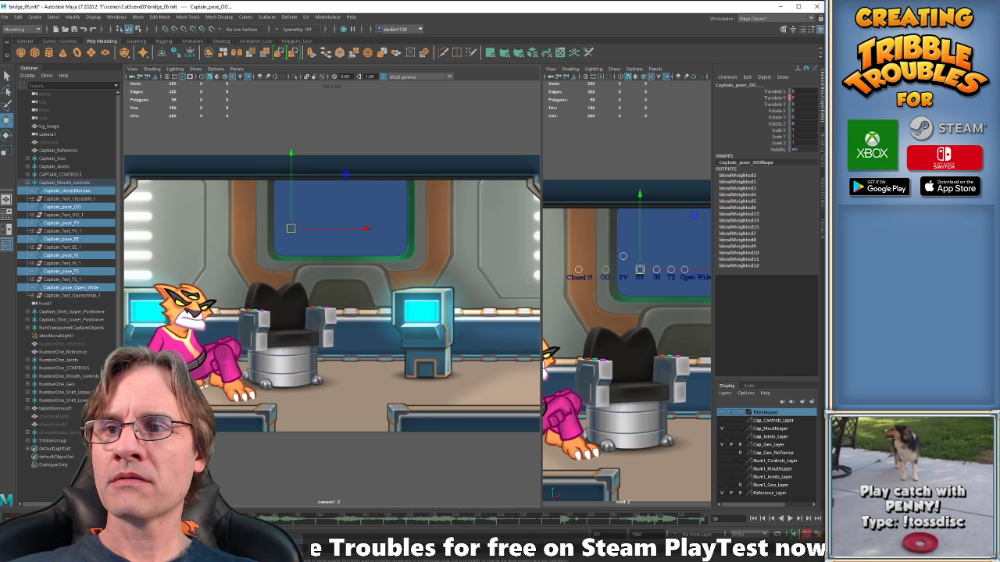
pyautogui.hotkey('alt', 'v')
pyautogui.press('Escape')
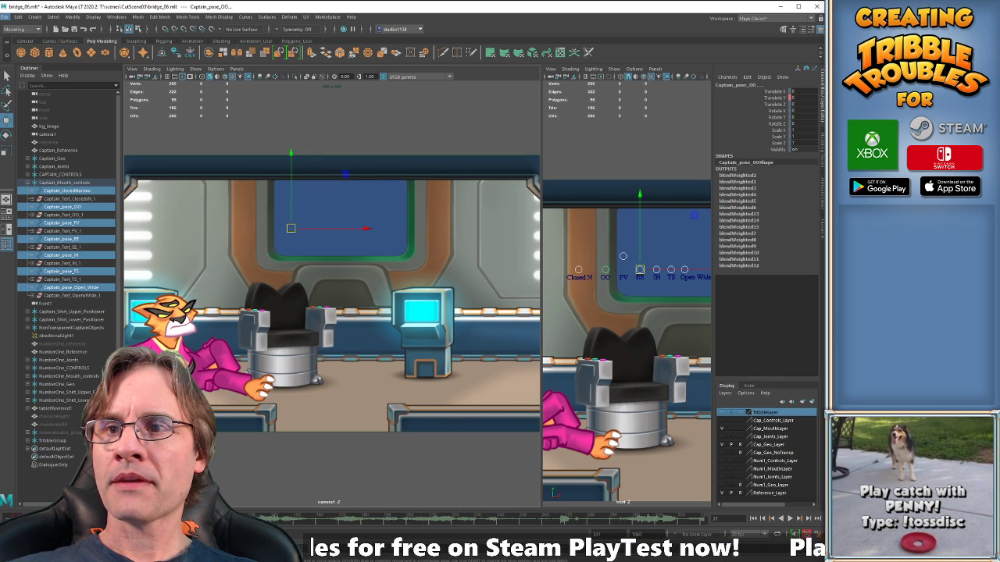
pyautogui.hotkey('alt', ',')
pyautogui.hotkey('alt', ',')
pyautogui.hotkey('alt', ',')
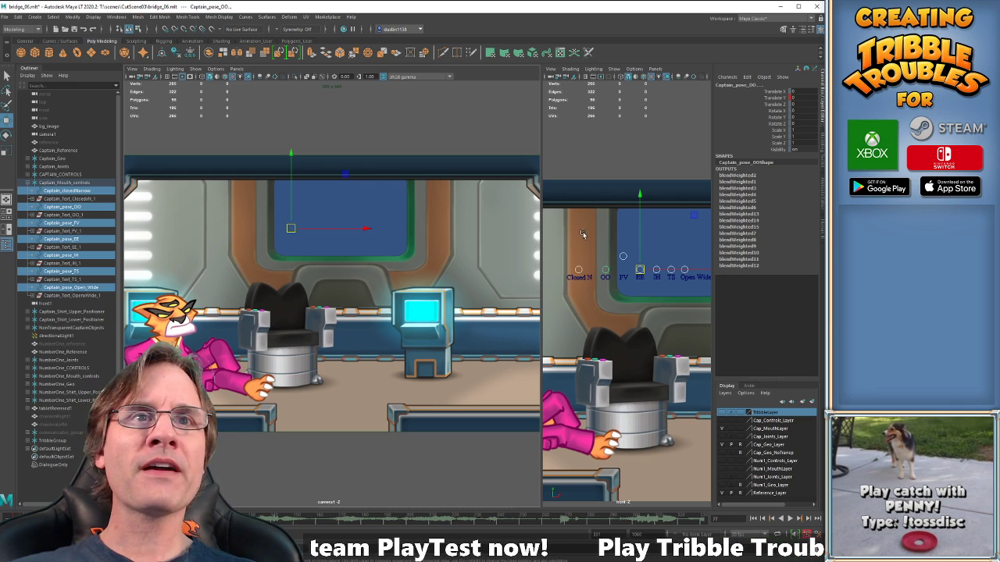
# Lower the FV mouth control slightly and raise the Open Wide mouth control to about 2.6 in Y.
pyautogui.moveTo(573, 243); pyautogui.dragTo(698, 276)
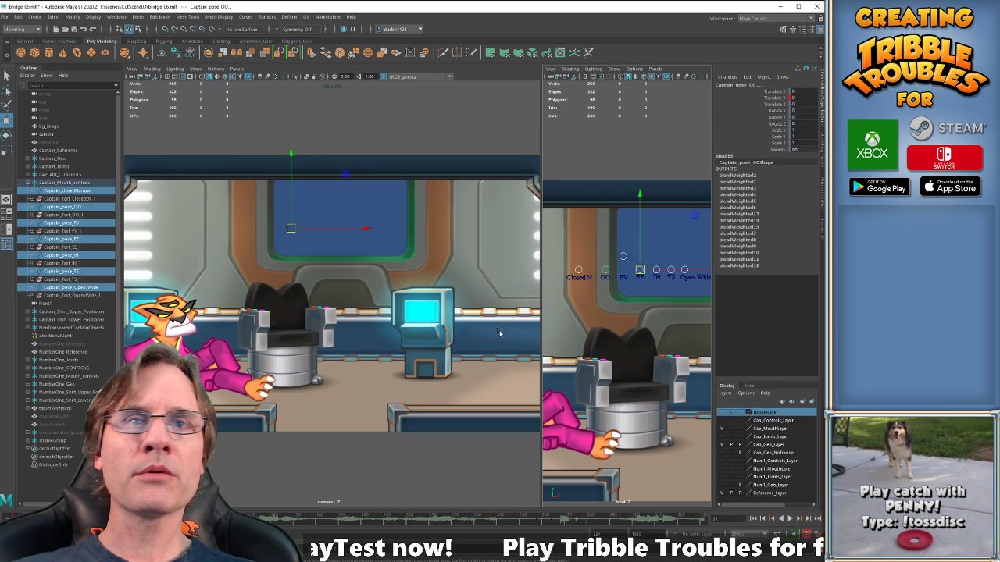
pyautogui.click(624, 256)
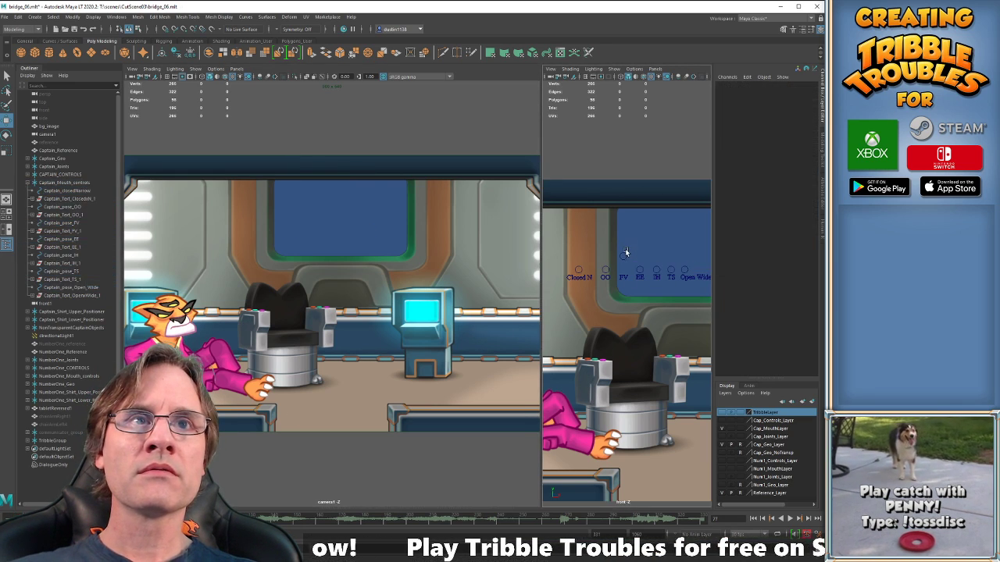
pyautogui.click(686, 266)
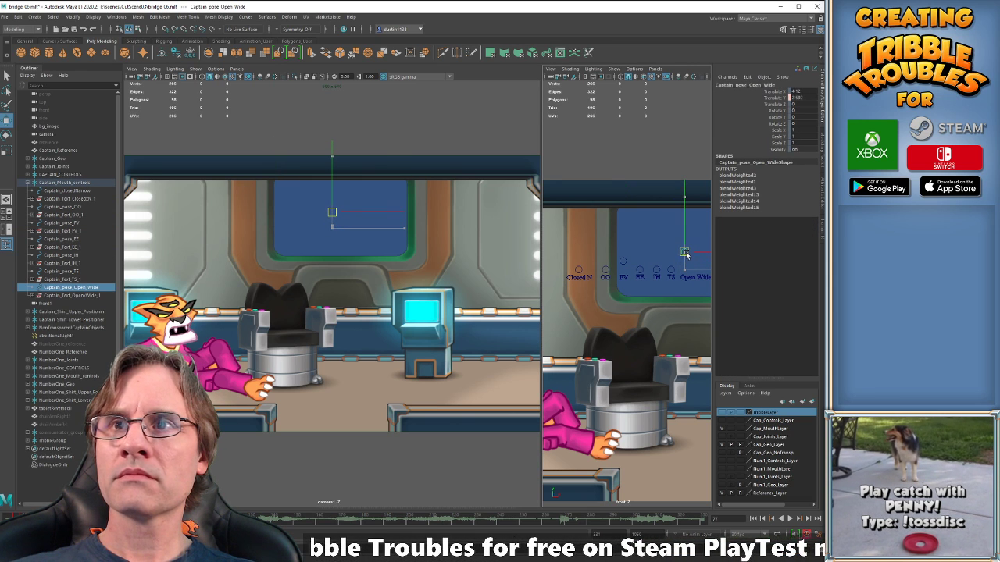
pyautogui.moveTo(685, 253); pyautogui.dragTo(685, 252)
# Reduce the Open Wide mouth control to about 1.8 in Y, checking the mouth against the dialogue in playback.
pyautogui.hotkey('alt', 'v')
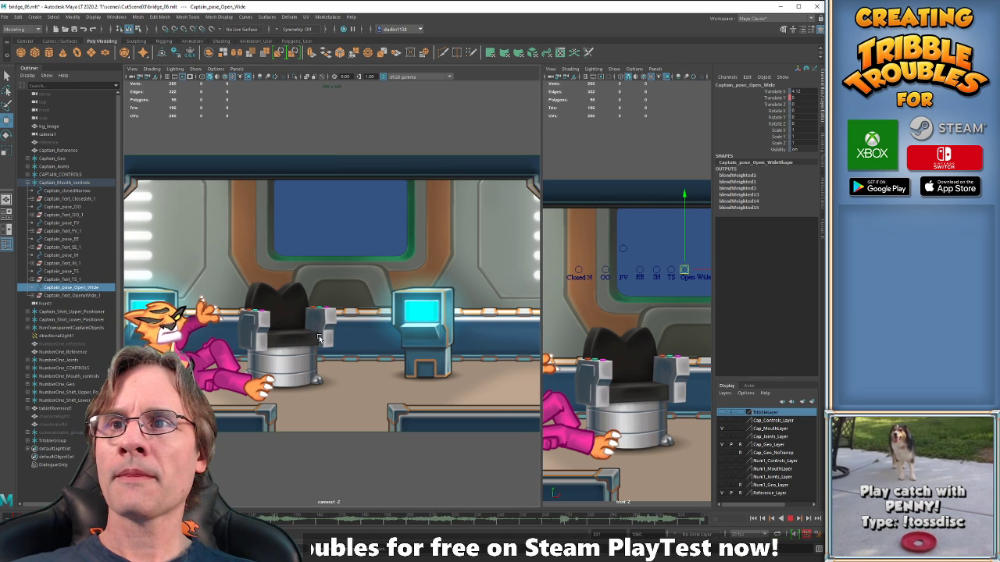
pyautogui.hotkey('alt', 'v')
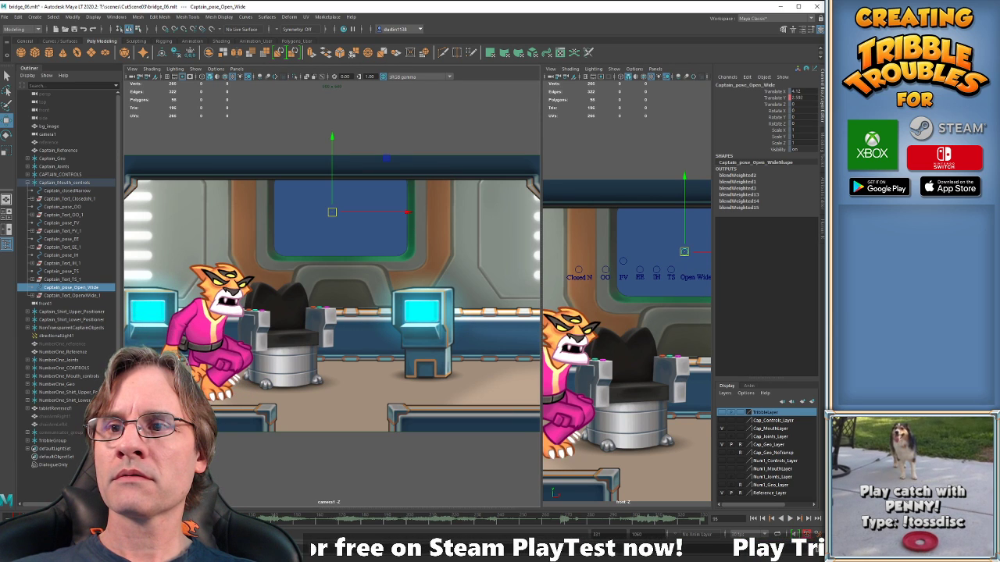
pyautogui.hotkey('alt', 'v')
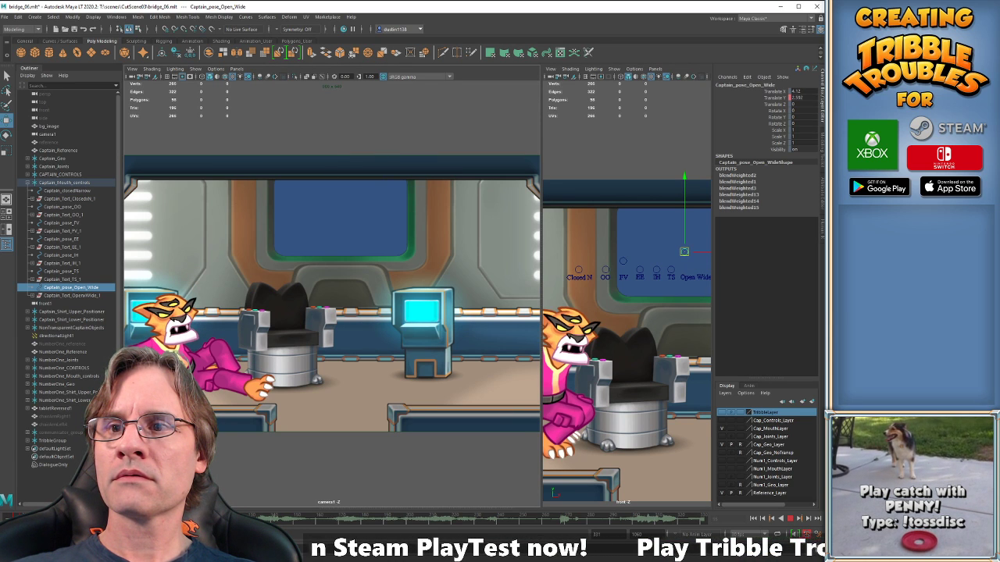
pyautogui.hotkey('alt', 'v')
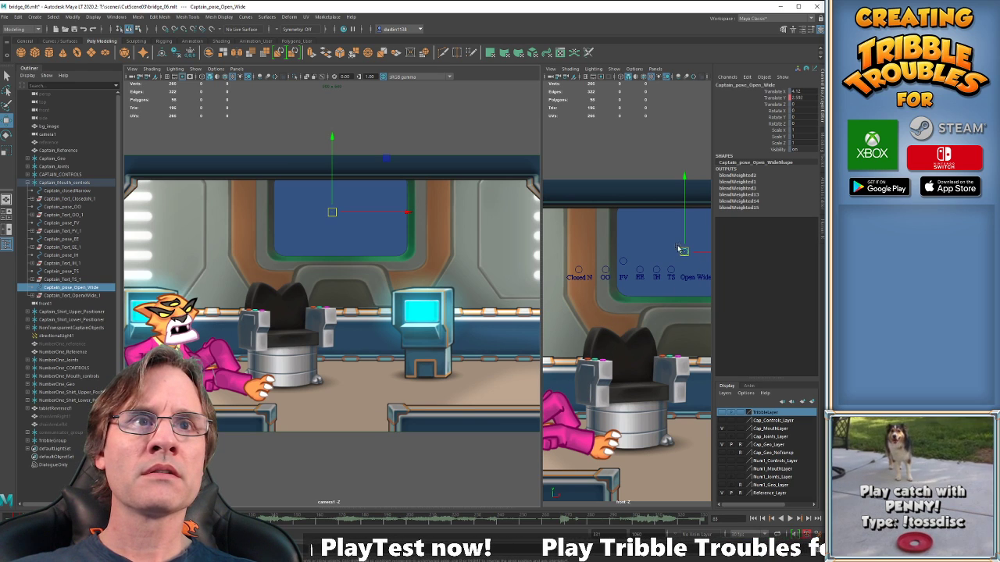
pyautogui.moveTo(680, 248); pyautogui.dragTo(684, 252)
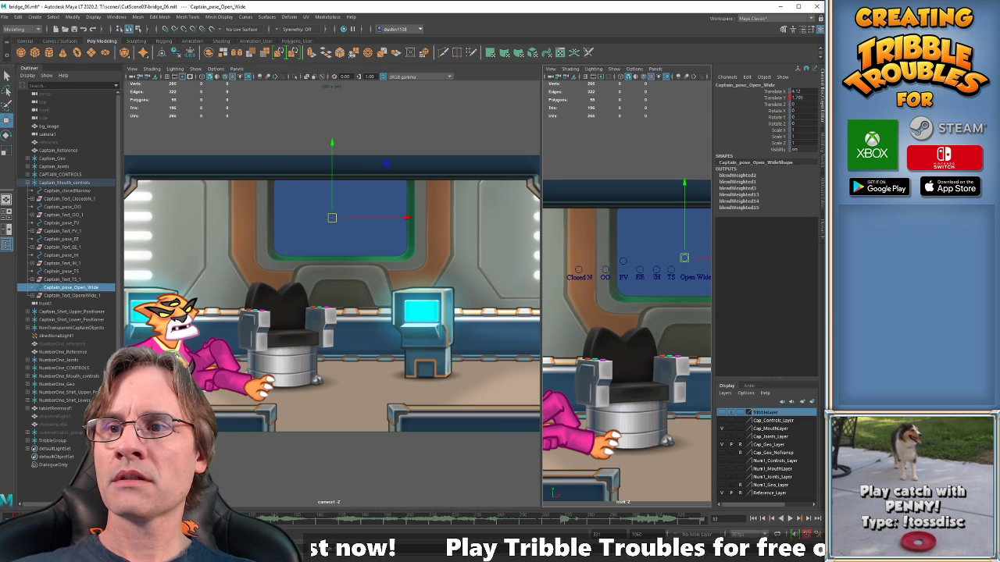
pyautogui.click(112, 519)
pyautogui.hotkey('alt', 'v')
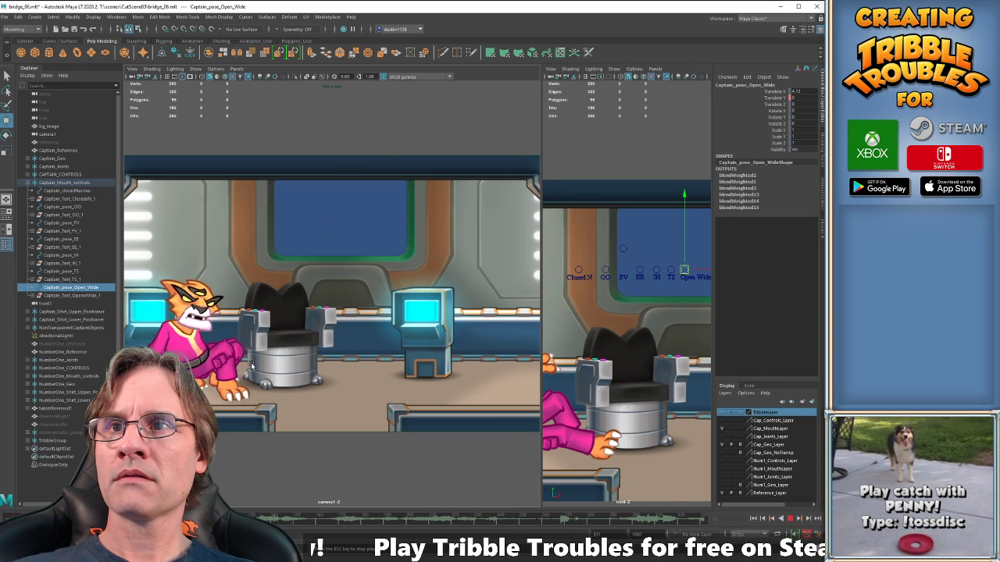
pyautogui.hotkey('alt', 'v')
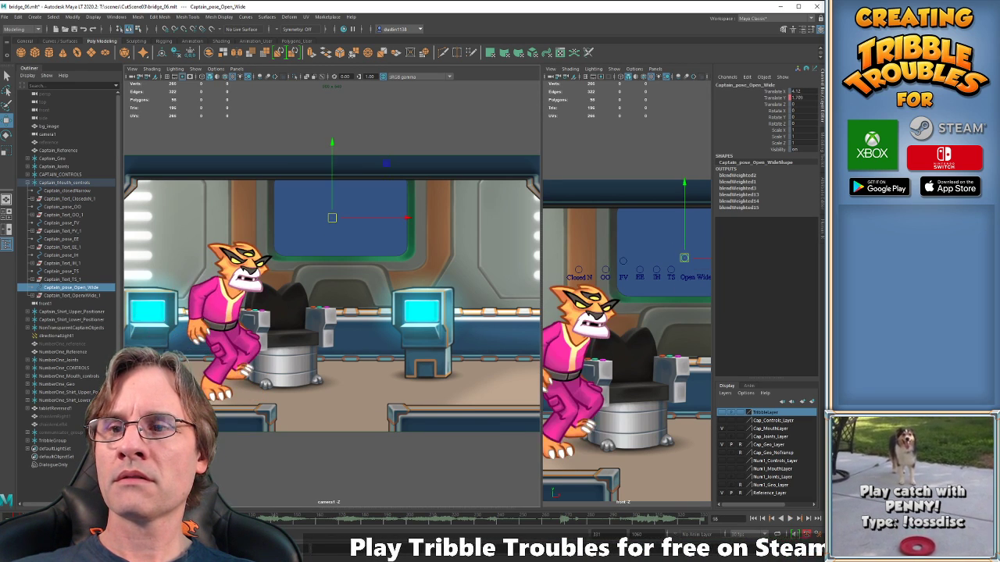
# Return to the open-mouth frame, reduce the Open Wide control to about 1.2 in Y and replay the line.
pyautogui.moveTo(177, 519); pyautogui.dragTo(131, 518)
pyautogui.moveTo(687, 266)
pyautogui.mouseDown()
pyautogui.moveTo(688, 248)
pyautogui.moveTo(684, 258)
pyautogui.mouseUp()
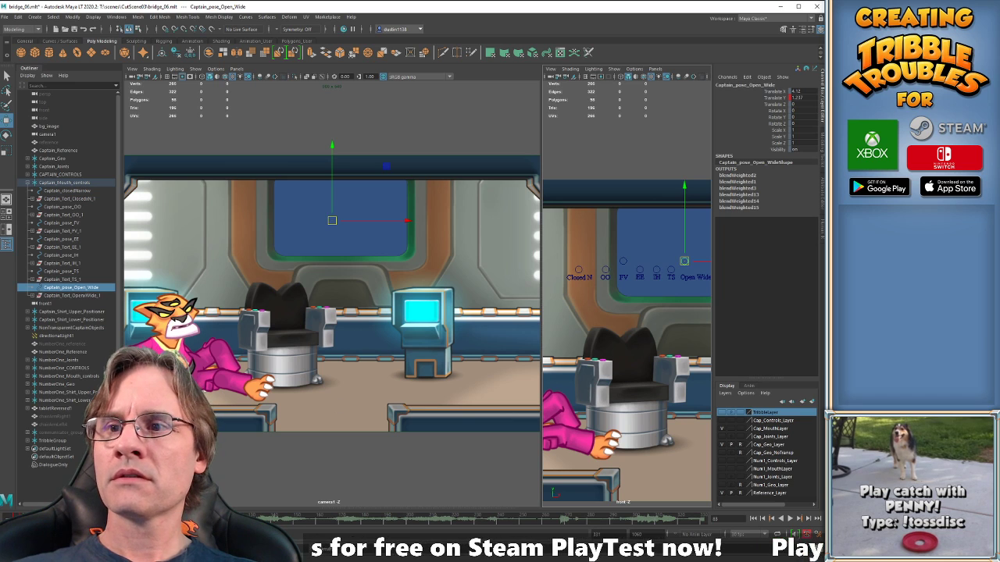
pyautogui.hotkey('alt', 'v')
pyautogui.hotkey('alt', 'v')
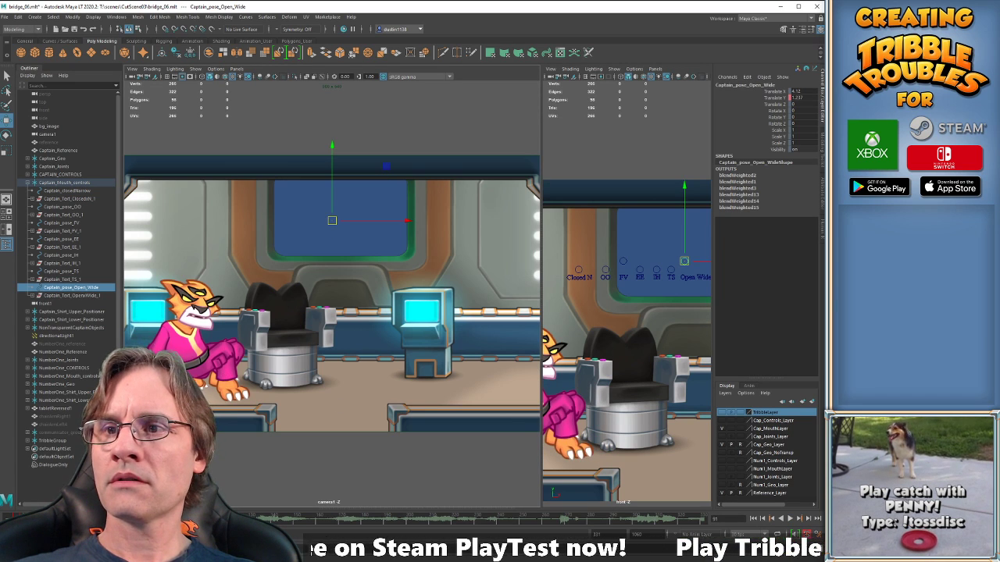
pyautogui.click(80, 519)
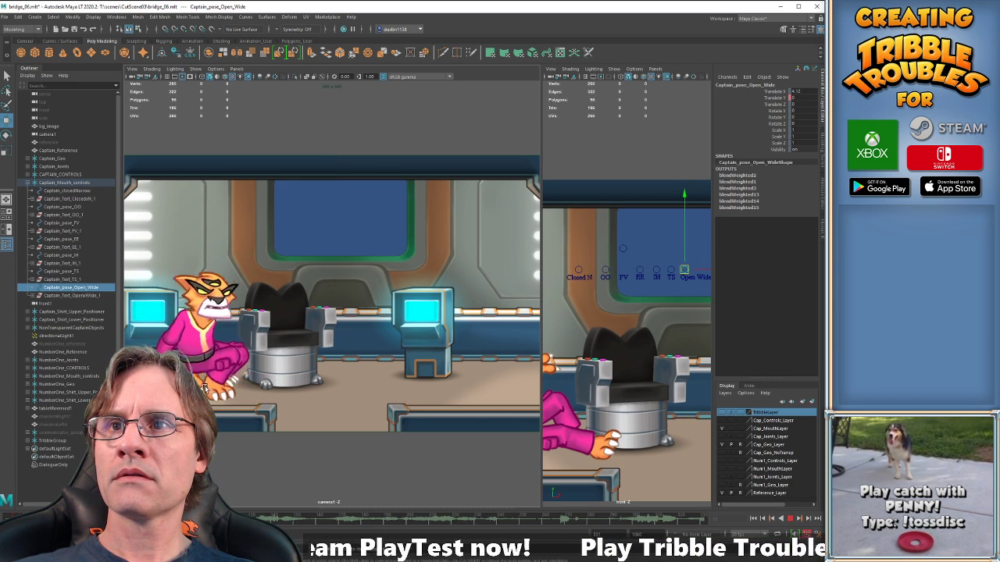
pyautogui.hotkey('alt', 'v')
# Raise the Open Wide mouth control to about 2.1 in Y at the open-mouth frame and replay the line.
pyautogui.moveTo(157, 519); pyautogui.dragTo(135, 518)
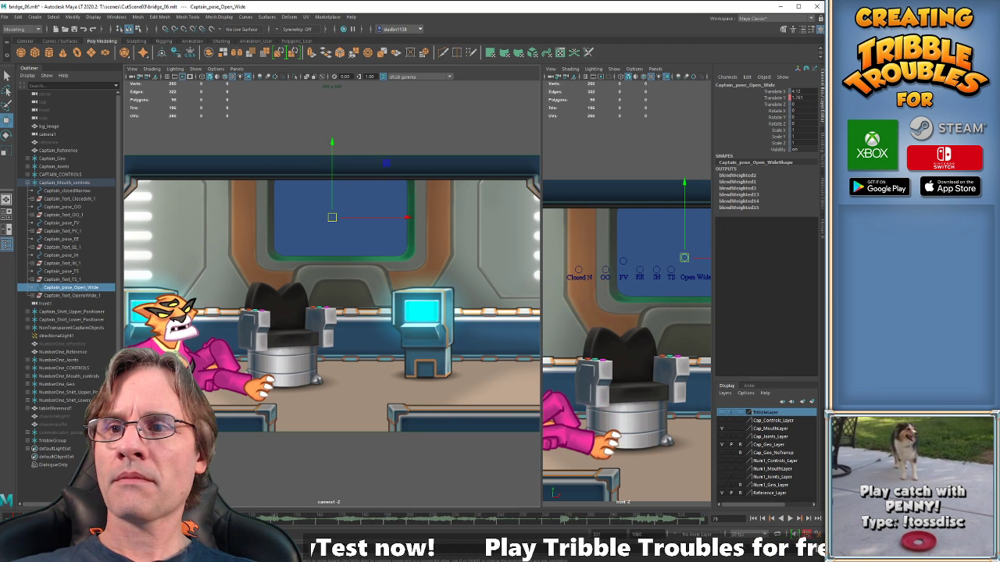
pyautogui.moveTo(684, 257); pyautogui.dragTo(688, 251)
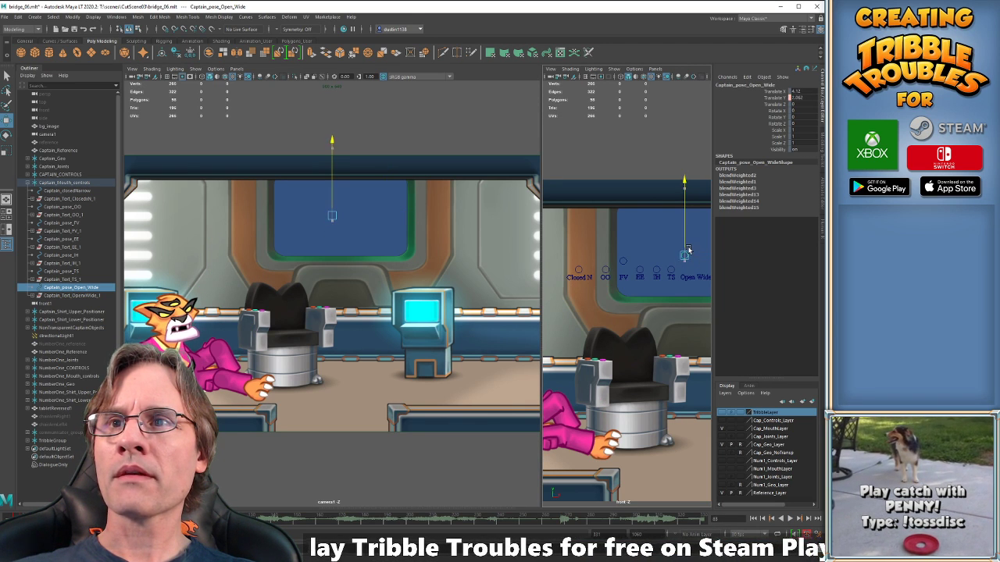
pyautogui.press(',')
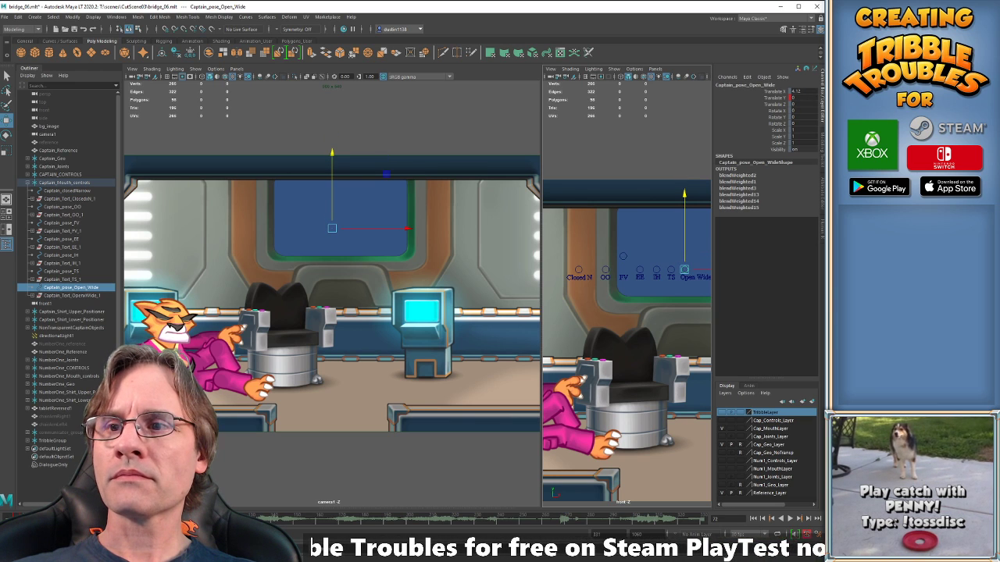
pyautogui.hotkey('alt', 'v')
pyautogui.hotkey('alt', 'v')
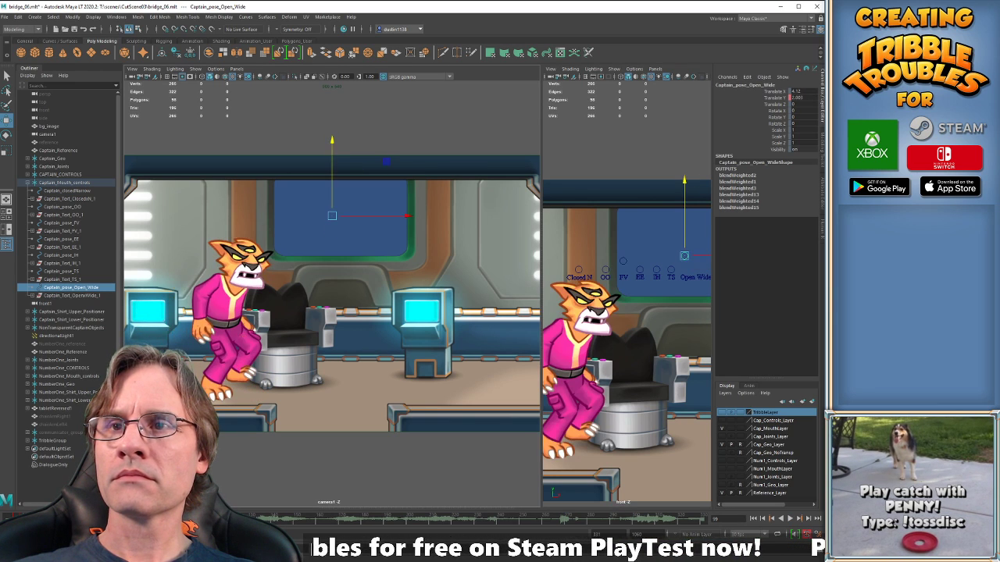
pyautogui.hotkey('alt', 'v')
pyautogui.hotkey('alt', 'v')
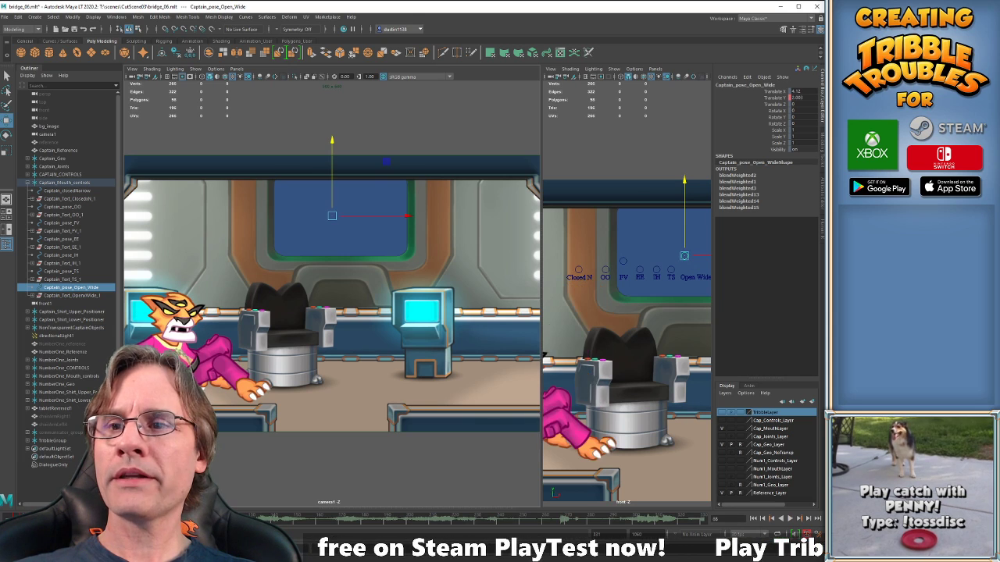
# Step forward past the open pose and set all the captain's mouth controls to 0 in Y to close the mouth.
pyautogui.hotkey('alt', '.')
pyautogui.hotkey('alt', '.')
pyautogui.hotkey('alt', '.')
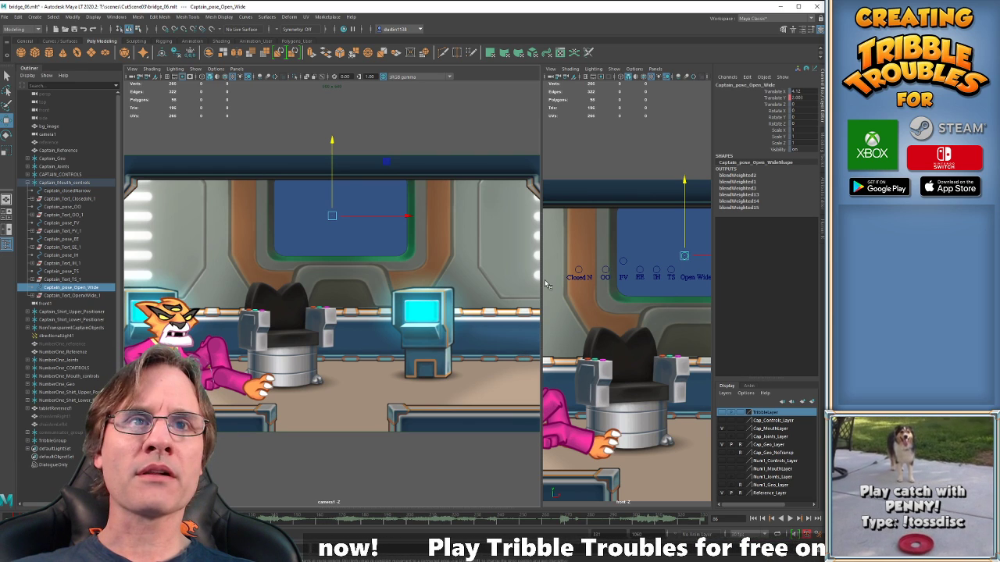
pyautogui.press('w')
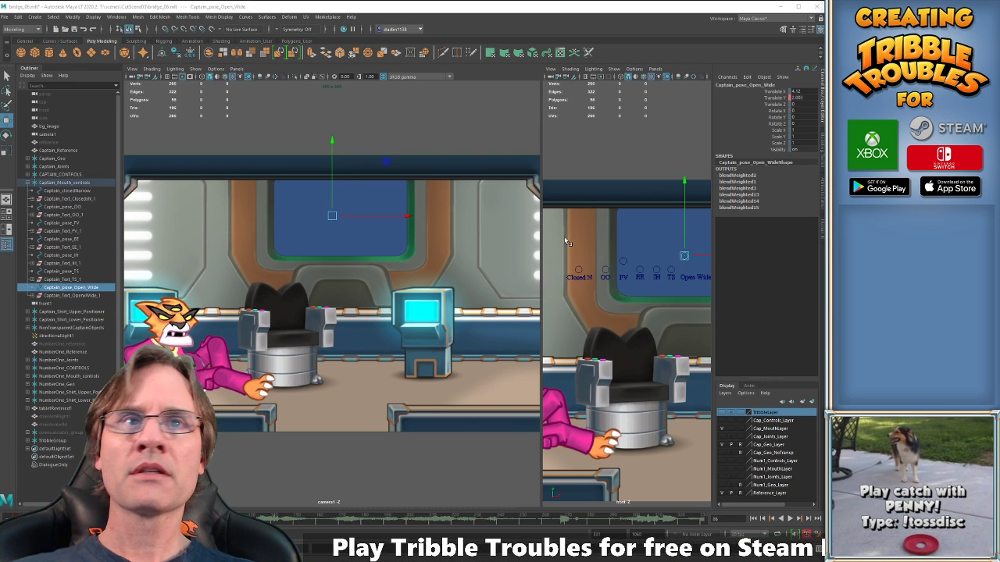
pyautogui.moveTo(566, 240); pyautogui.dragTo(613, 250)
pyautogui.moveTo(720, 269); pyautogui.dragTo(720, 269)
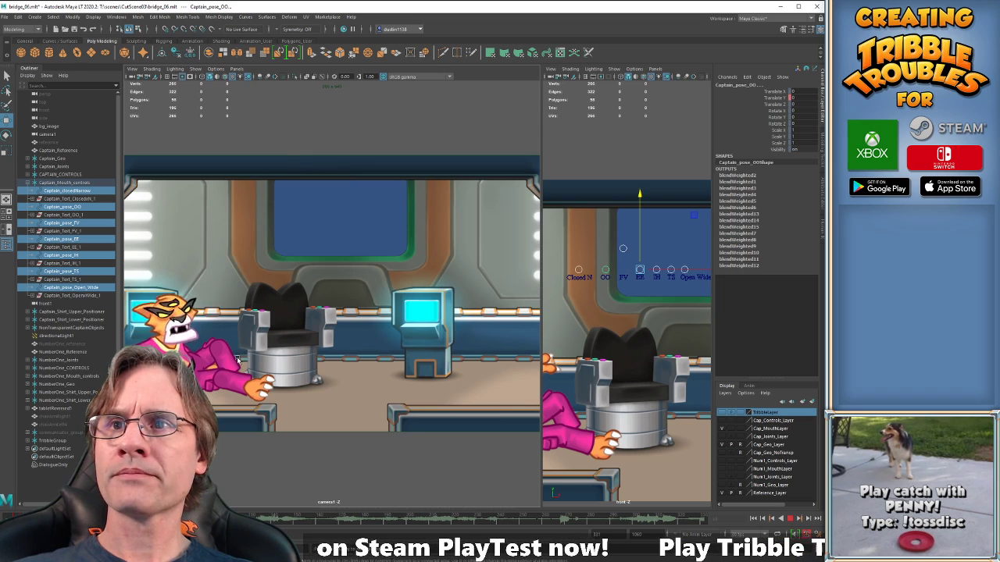
# Play back the cutscene repeatedly to check the captain's mouth opening and closing against the dialogue.
pyautogui.hotkey('alt', 'v')
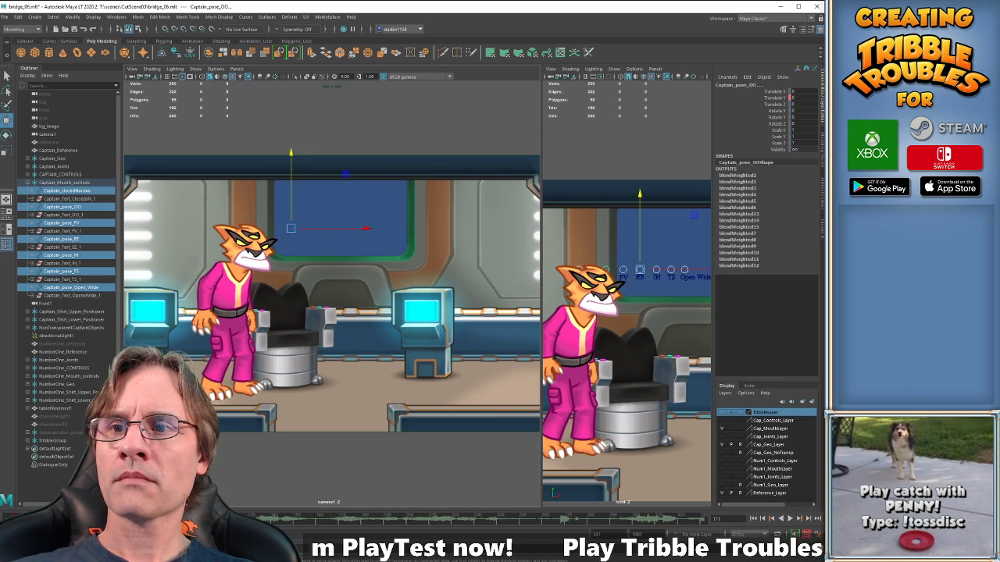
pyautogui.hotkey('alt', 'v')
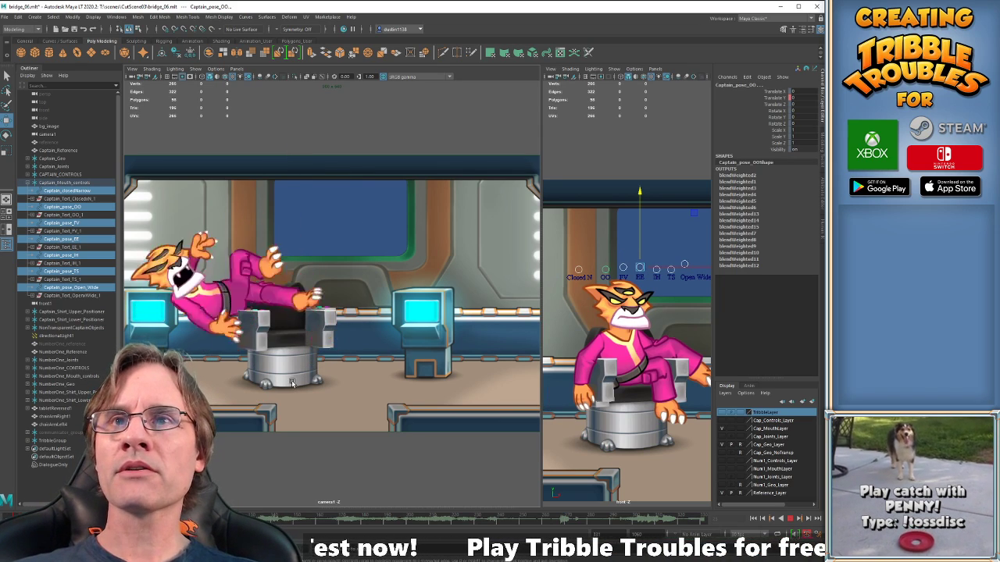
pyautogui.hotkey('alt', 'v')
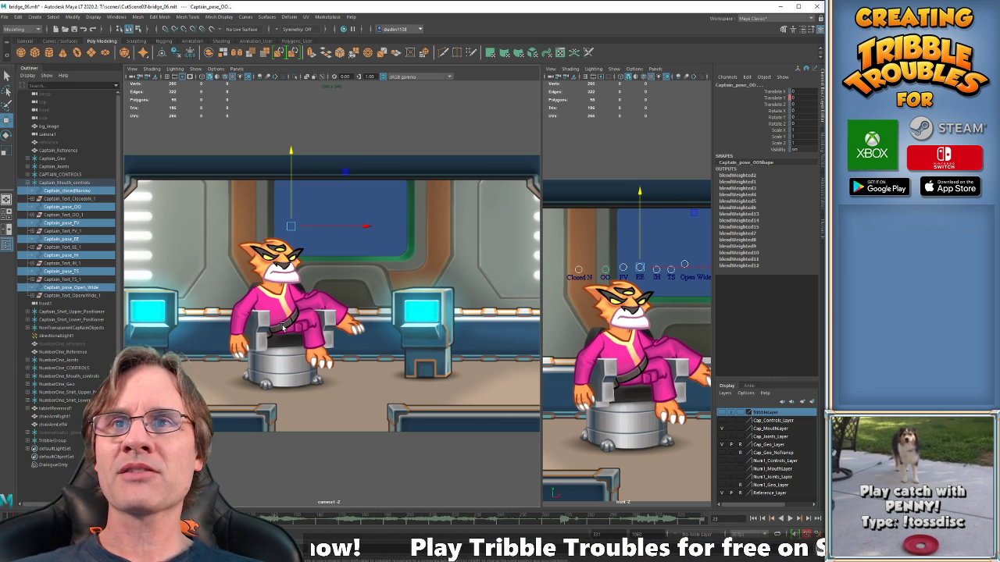
pyautogui.hotkey('alt', 'v')
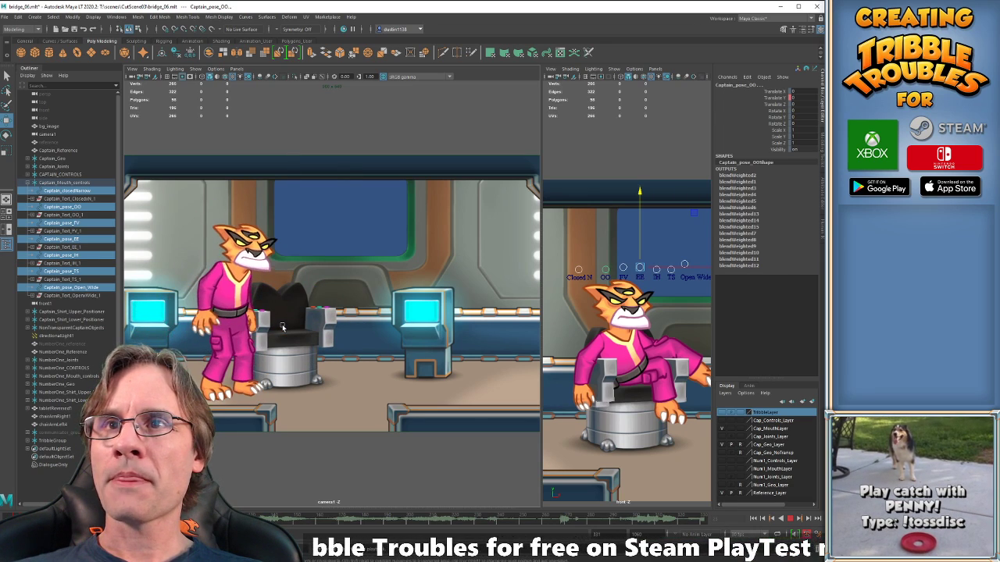
pyautogui.hotkey('alt', 'v')
pyautogui.click(158, 519)
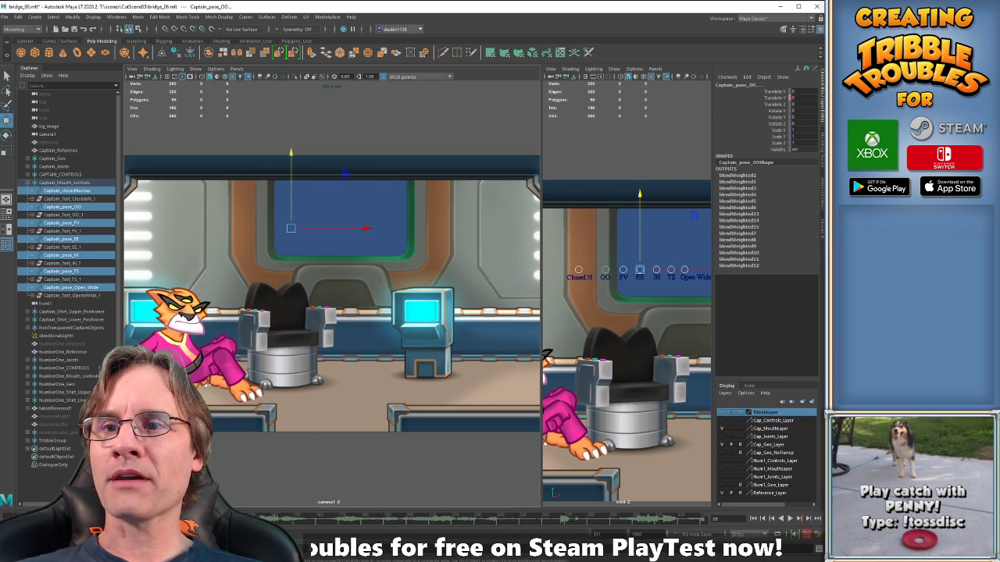
pyautogui.hotkey('alt', 'v')
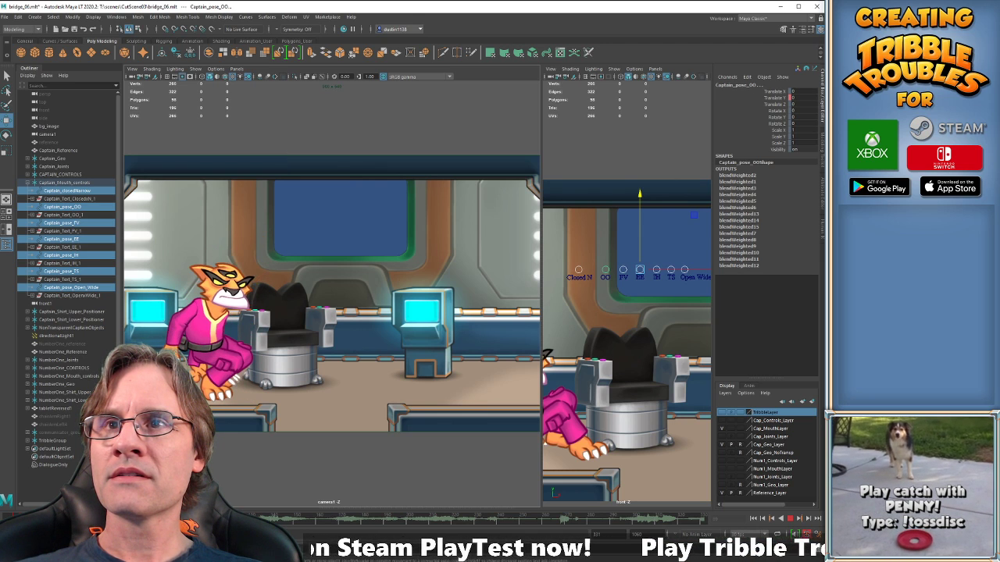
pyautogui.hotkey('alt', 'v')
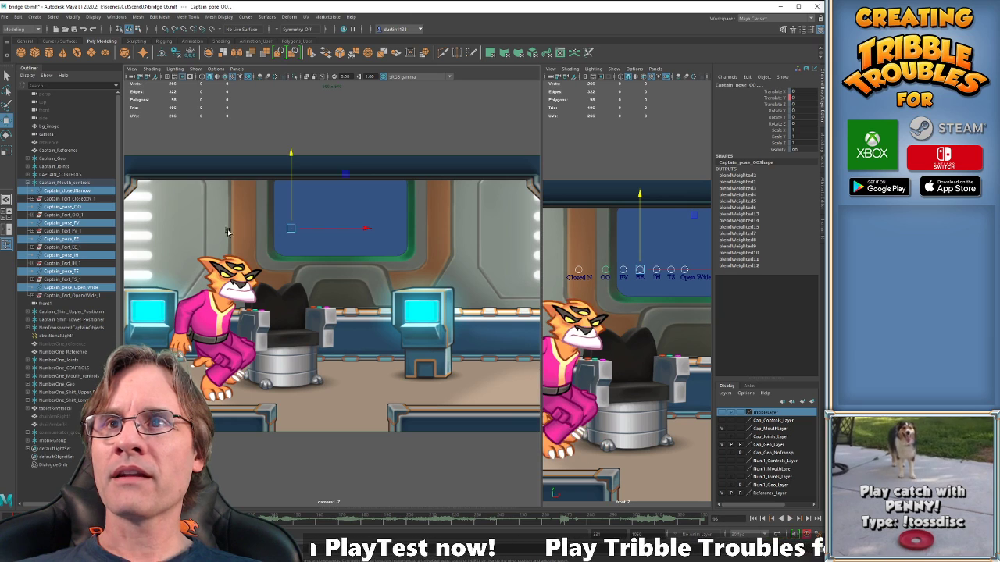
# Replay the captain's line to find where his mouth should open next.
pyautogui.hotkey('alt', 'v')
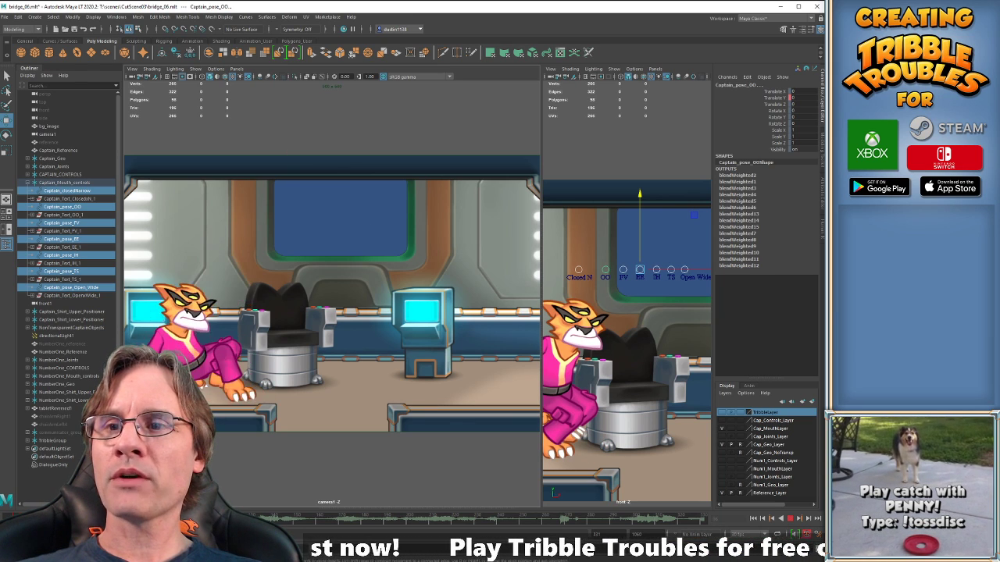
pyautogui.press('Escape')
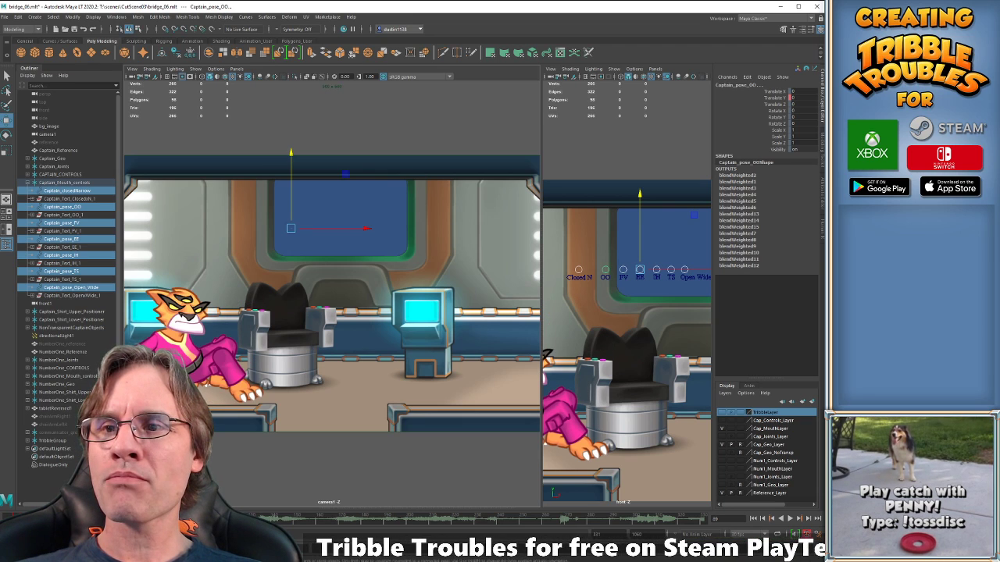
pyautogui.hotkey('alt', 'v')
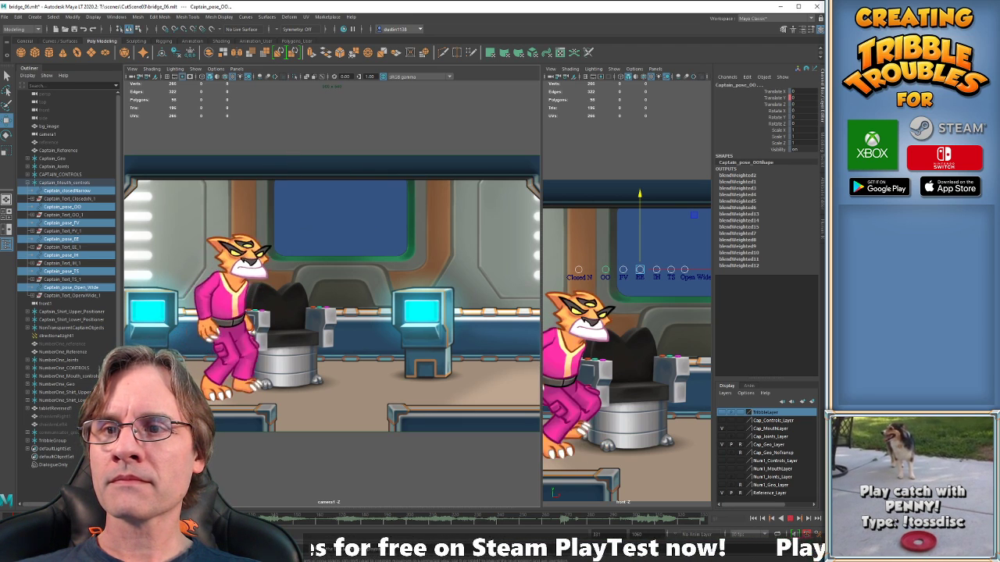
pyautogui.hotkey('alt', 'v')
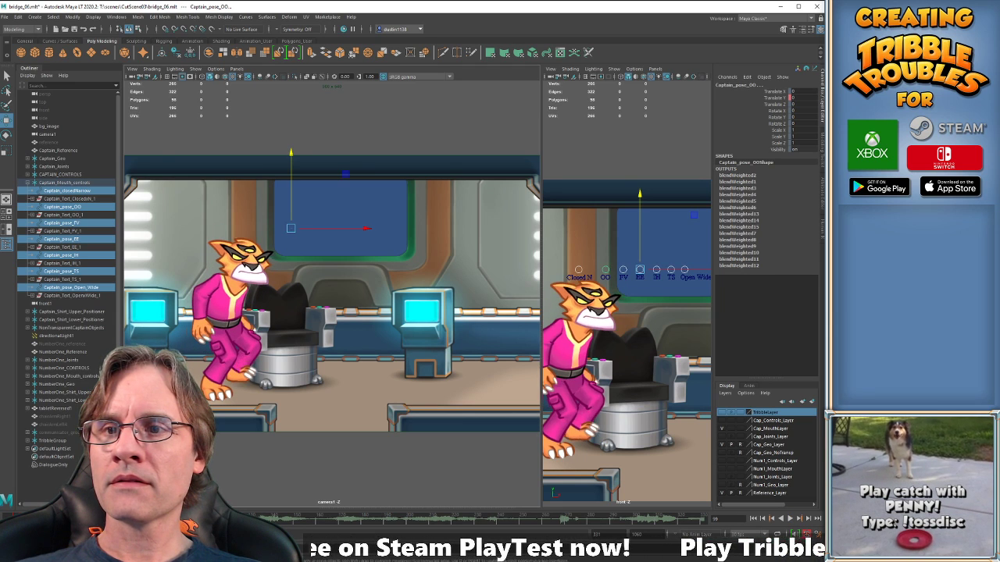
# Step back to frame 97 and key all the captain's mouth controls in the closed pose.
pyautogui.hotkey('alt', ',')
pyautogui.hotkey('alt', ',')
pyautogui.hotkey('alt', ',')
pyautogui.hotkey('alt', ',')
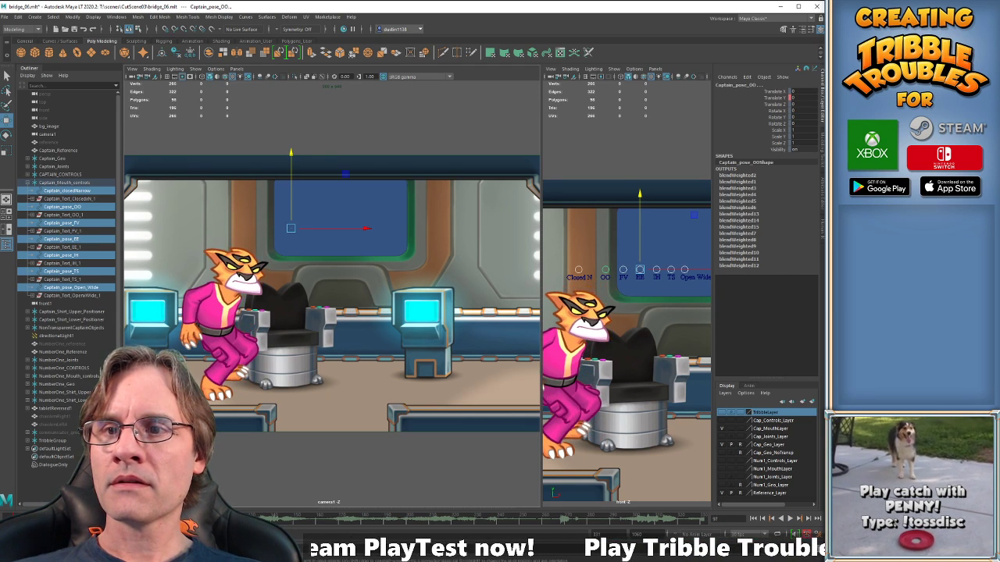
pyautogui.click(579, 248)
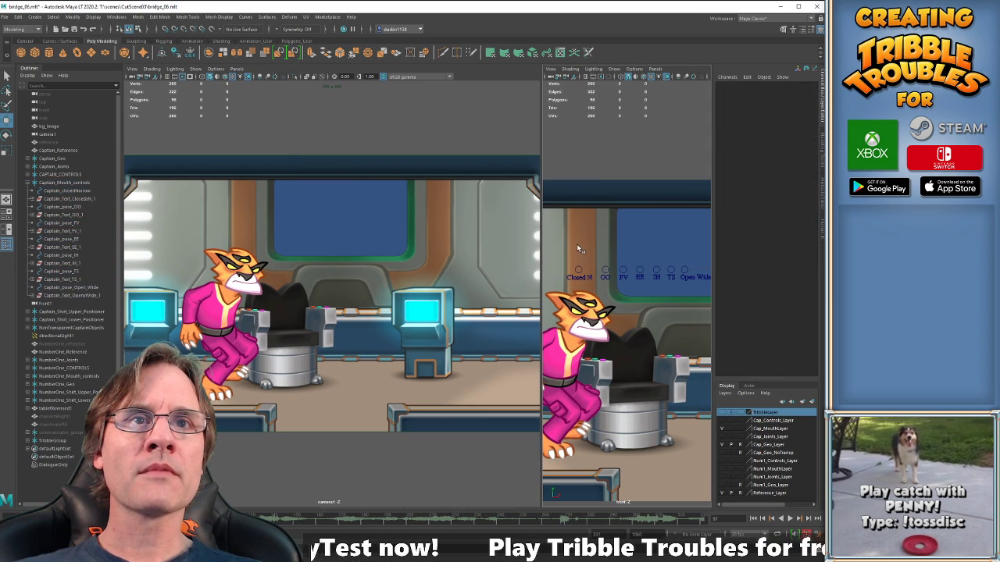
pyautogui.moveTo(625, 270); pyautogui.dragTo(700, 283)
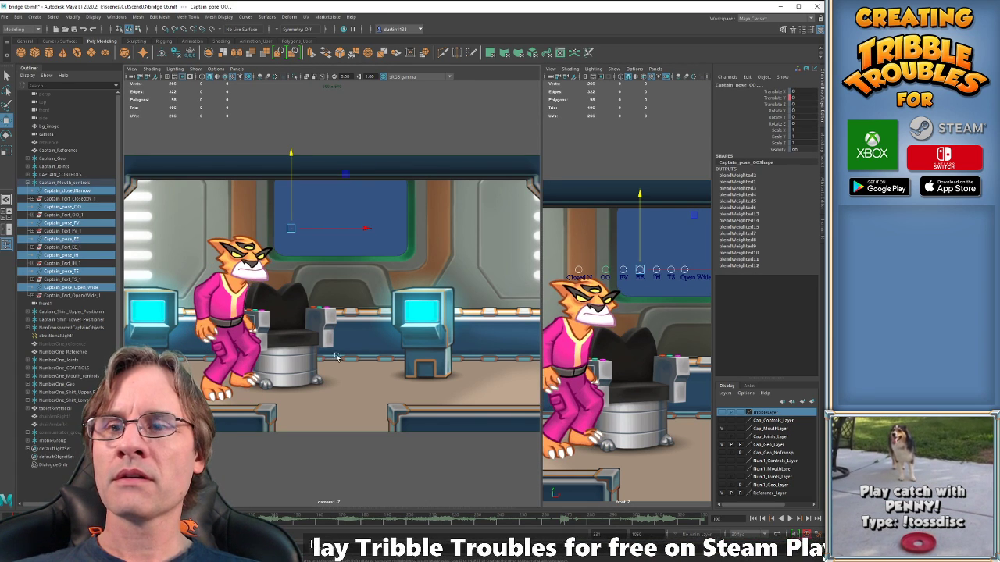
# Open the mouth at frame 100 by raising the Open Wide control to about 2.4 and the EE control to about 1.3 in Y.
pyautogui.click(686, 260)
pyautogui.click(685, 271)
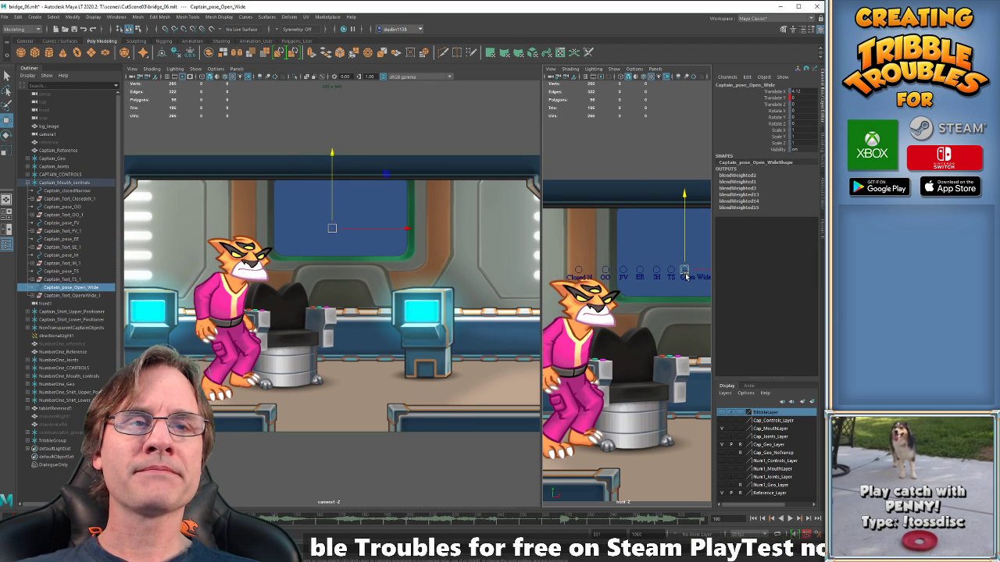
pyautogui.moveTo(685, 271); pyautogui.dragTo(687, 255)
pyautogui.click(642, 268)
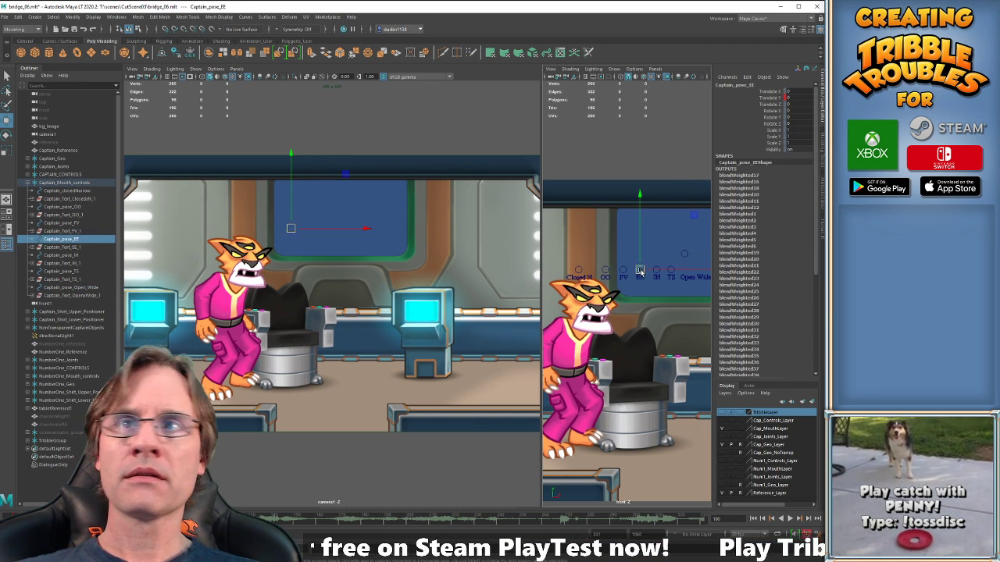
pyautogui.hotkey('ctrl', 'z')
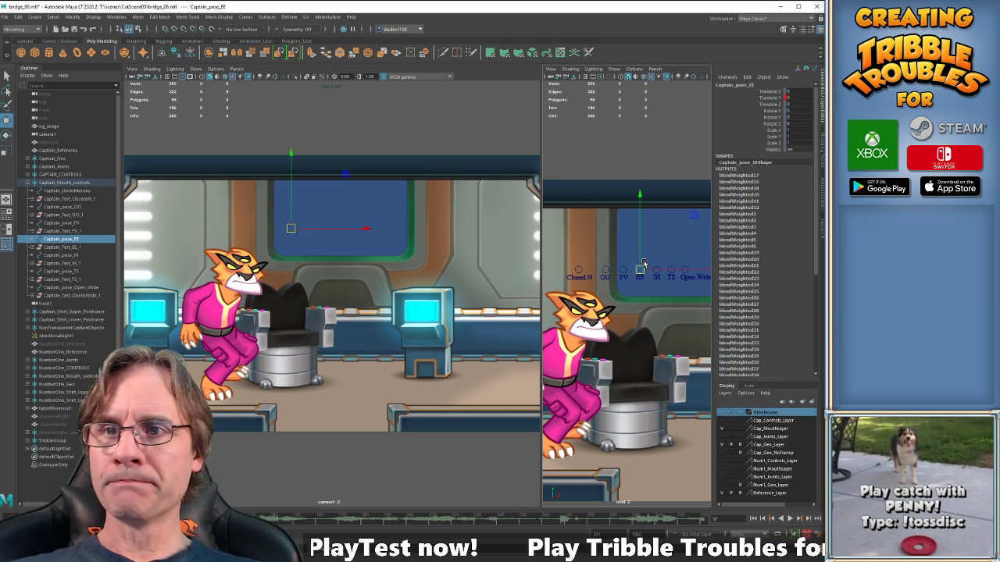
pyautogui.hotkey('shift', 'z')
pyautogui.hotkey('alt', '.')
pyautogui.hotkey('alt', '.')
pyautogui.hotkey('alt', '.')
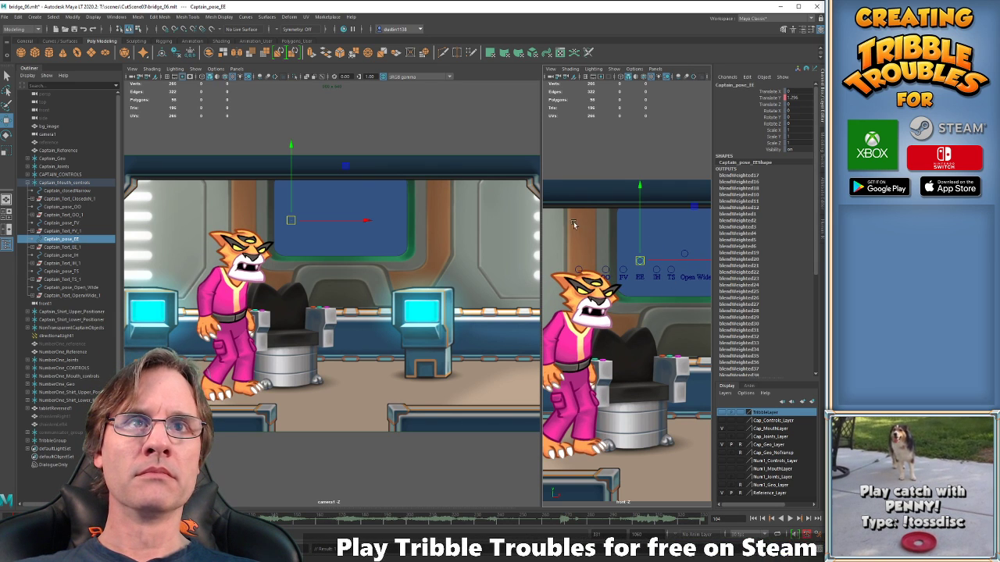
# Key all the captain's mouth controls in the open pose at frame 104 and replay the line.
pyautogui.moveTo(574, 225); pyautogui.dragTo(704, 275)
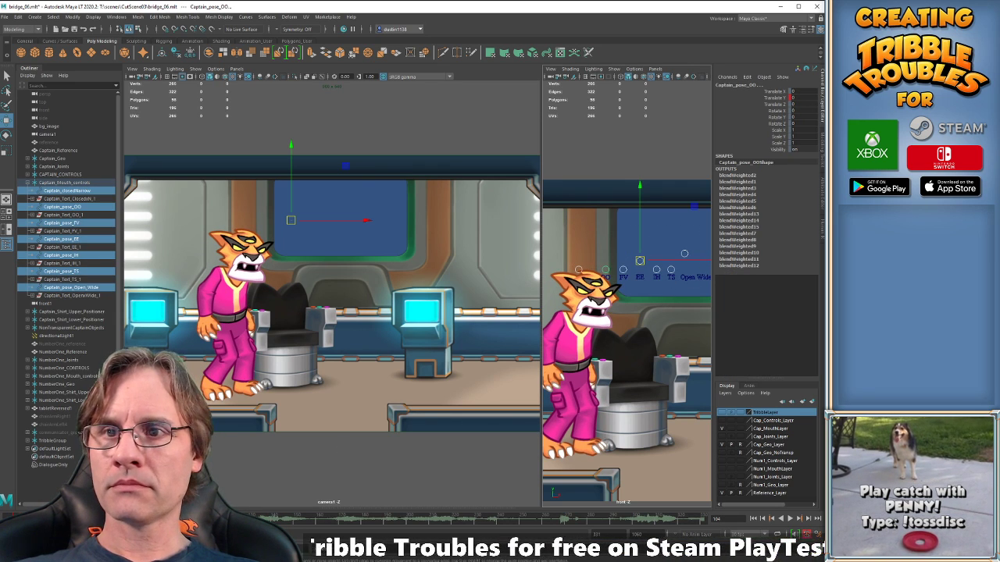
pyautogui.hotkey('alt', 'v')
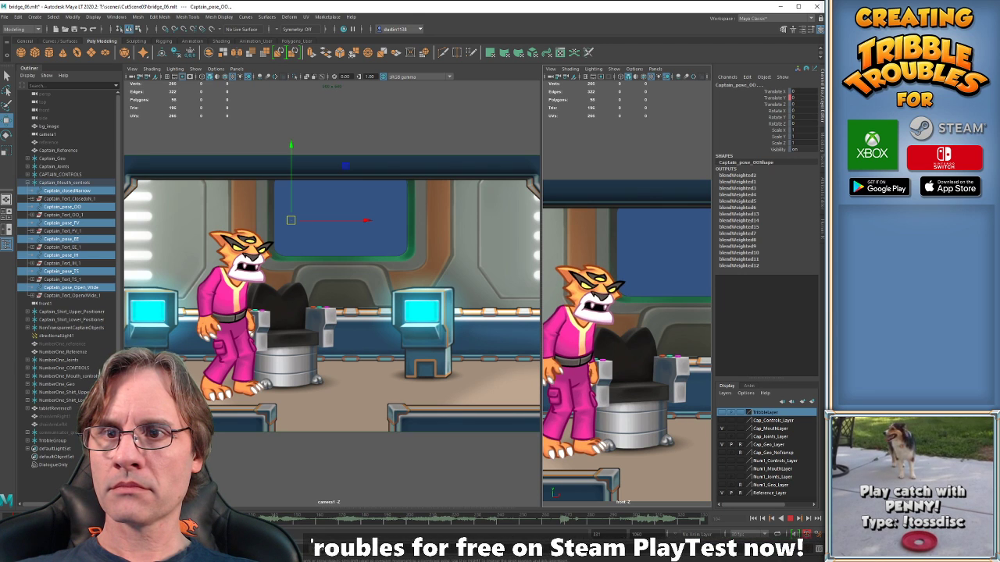
pyautogui.hotkey('alt', 'v')
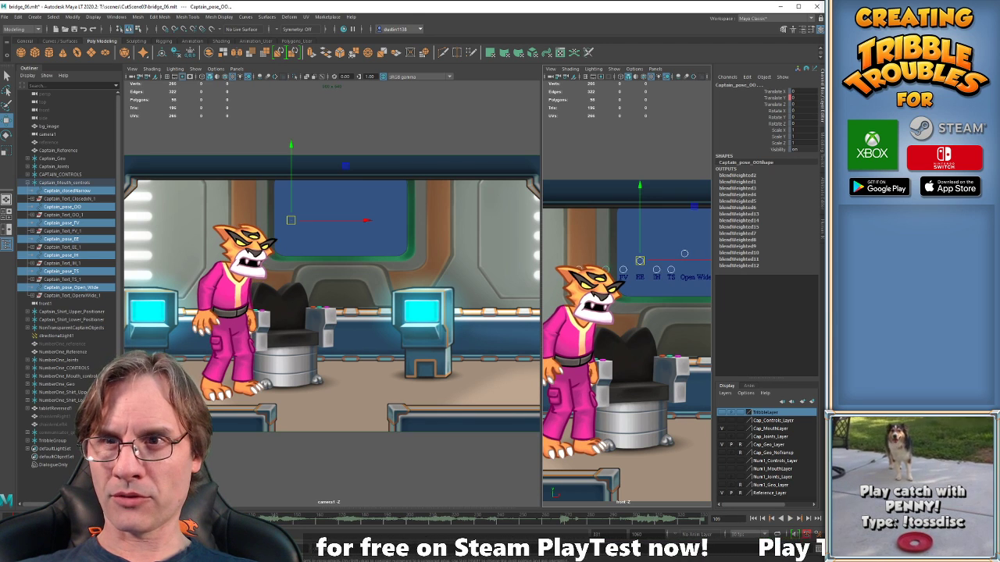
pyautogui.hotkey('alt', '.')
pyautogui.hotkey('alt', ',')
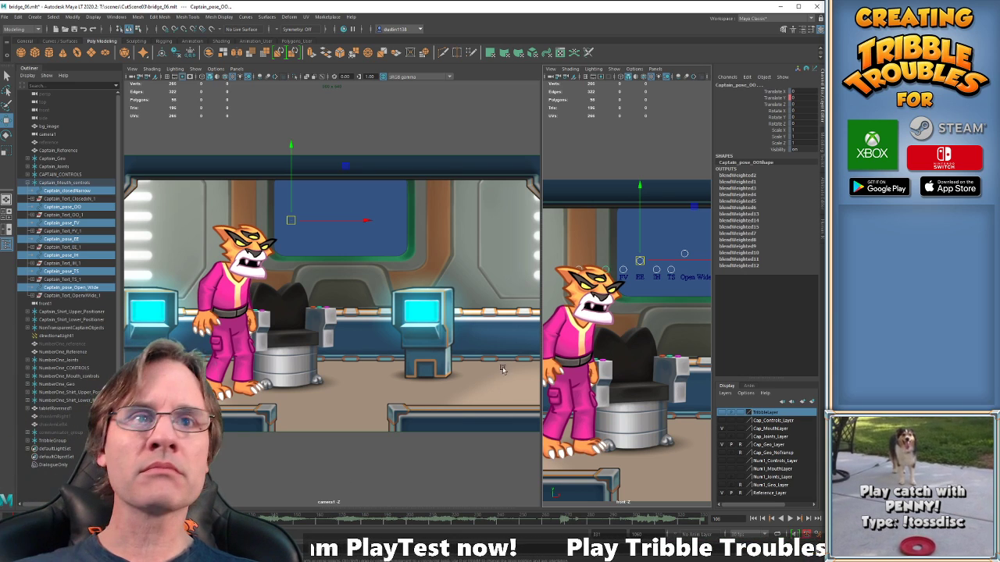
# Move the Captain_Mouth_controls group up above the bridge ceiling, clear of the captain's head.
pyautogui.click(592, 233)
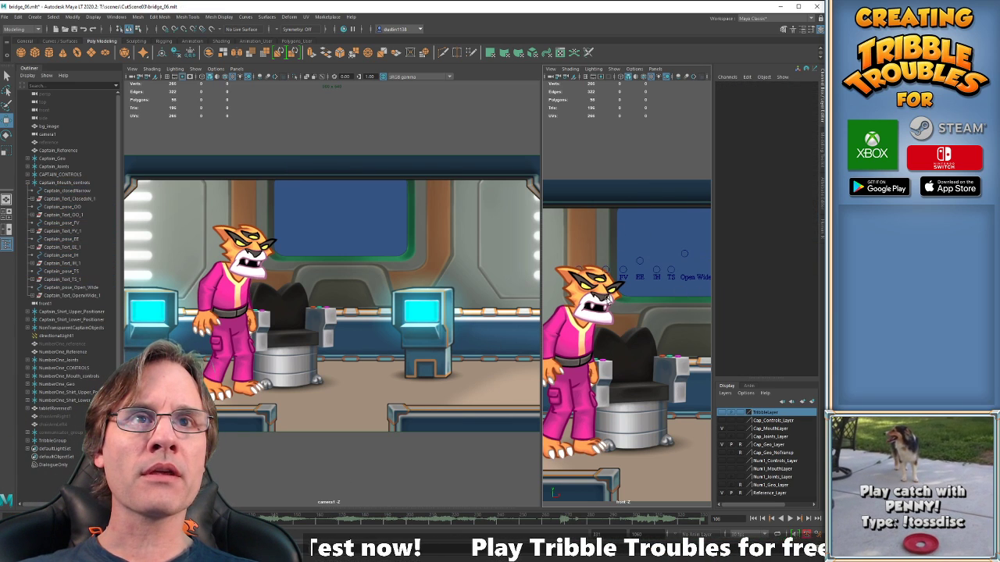
pyautogui.click(64, 182)
pyautogui.moveTo(572, 287); pyautogui.dragTo(557, 177)
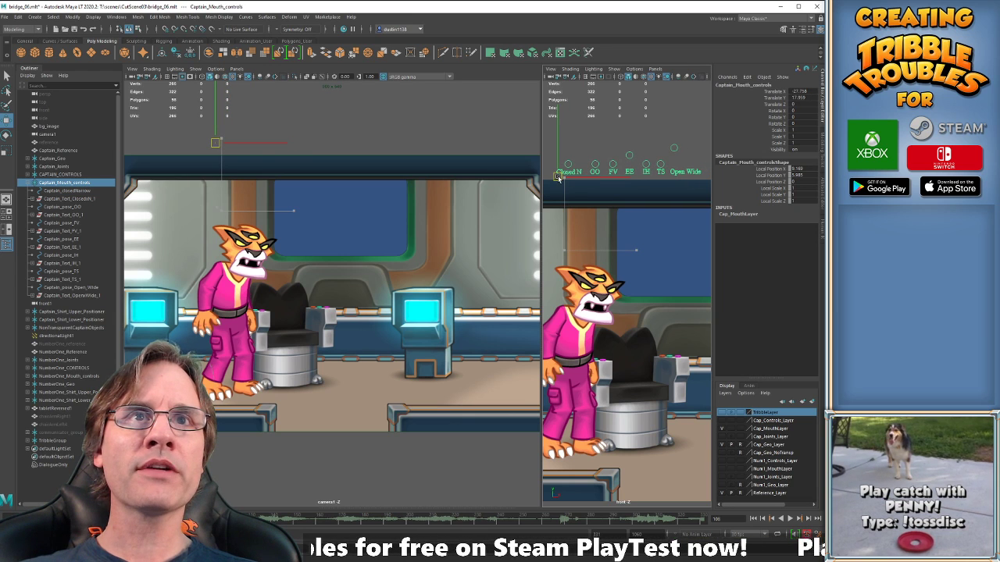
pyautogui.click(596, 144)
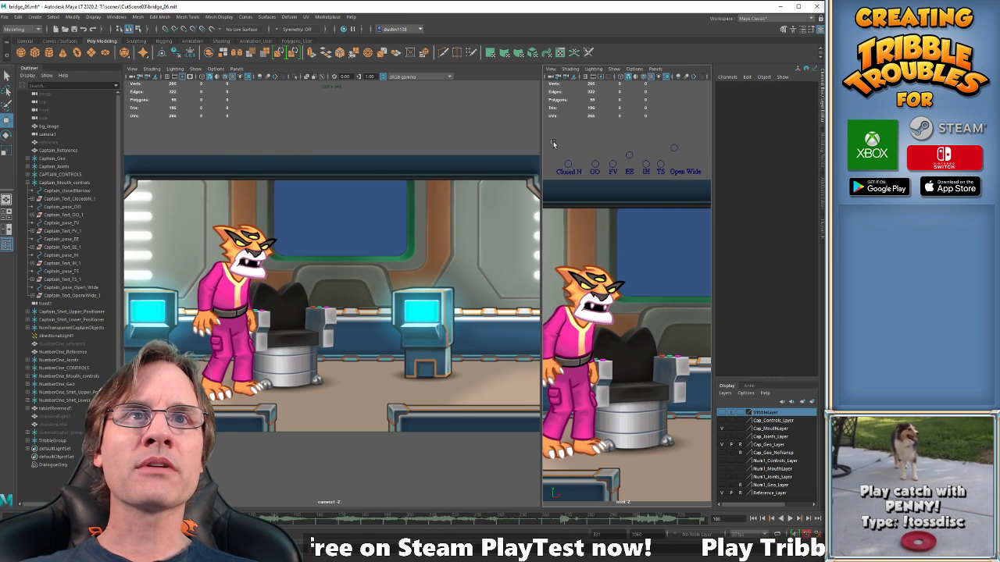
# Raise the captain's Open Wide mouth control to about 3.4 in Y at frame 108 and replay the line.
pyautogui.moveTo(553, 144); pyautogui.dragTo(691, 173)
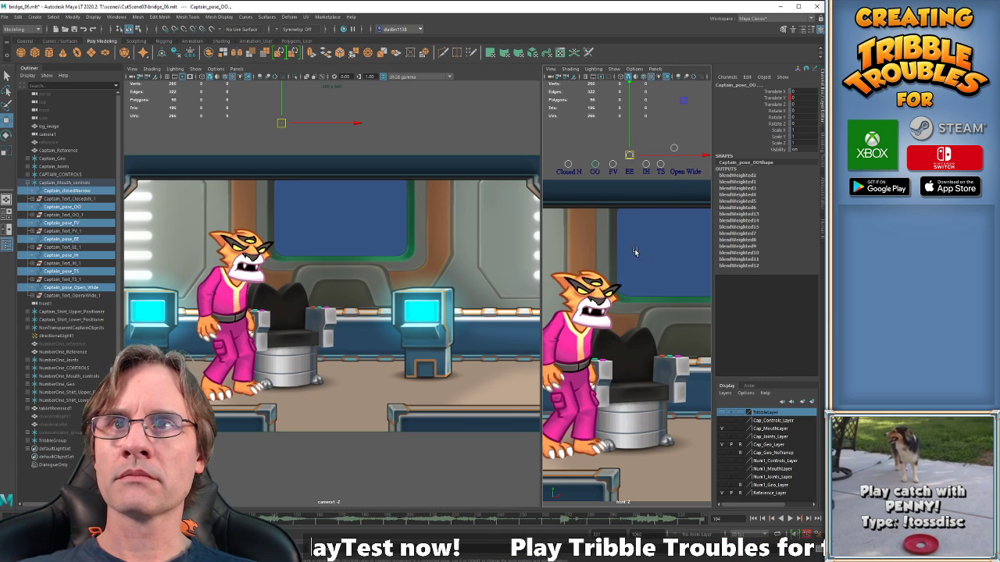
pyautogui.moveTo(682, 166); pyautogui.dragTo(677, 140)
pyautogui.press('.')
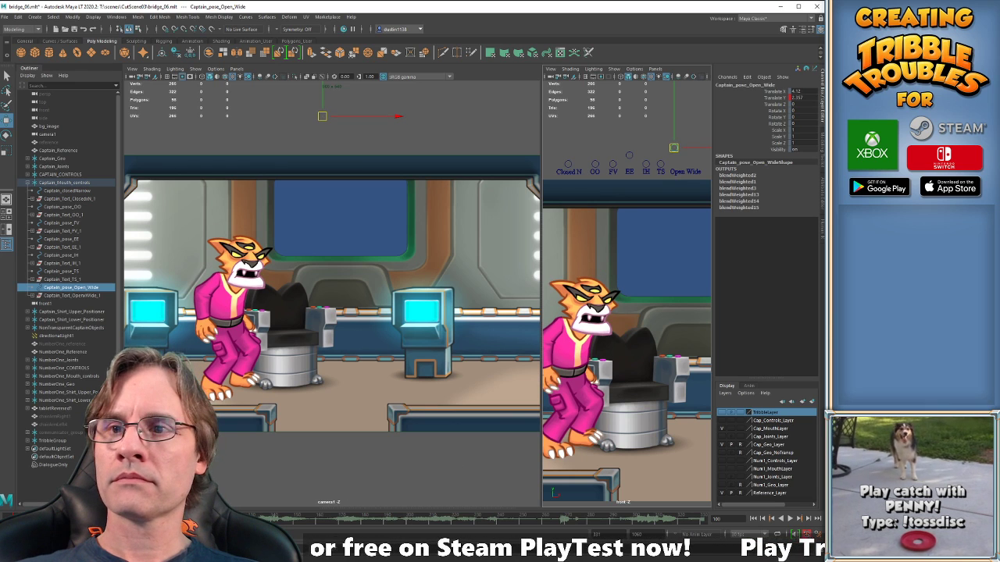
pyautogui.press(',')
pyautogui.hotkey('alt', 'v')
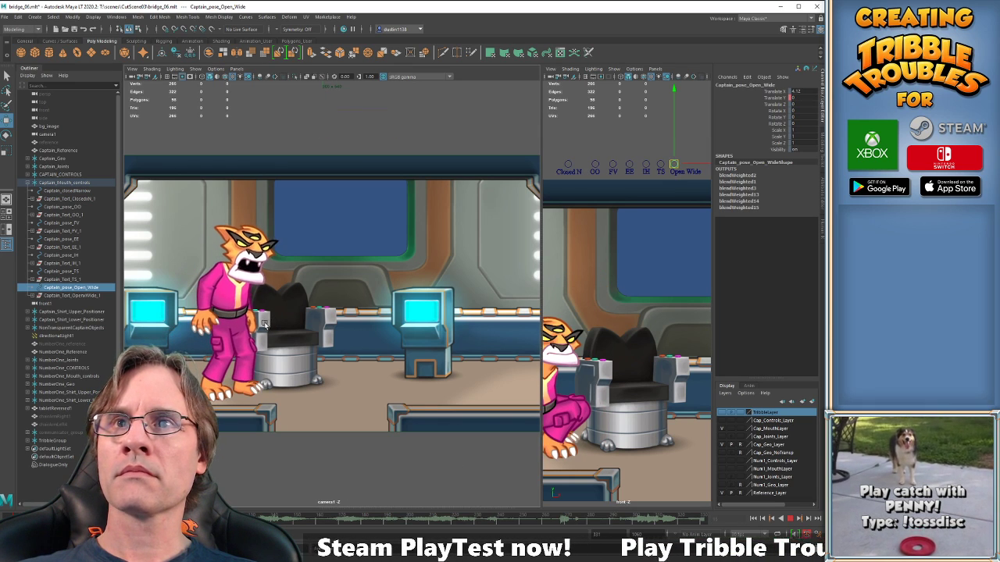
pyautogui.hotkey('alt', 'v')
pyautogui.hotkey('alt', 'v')
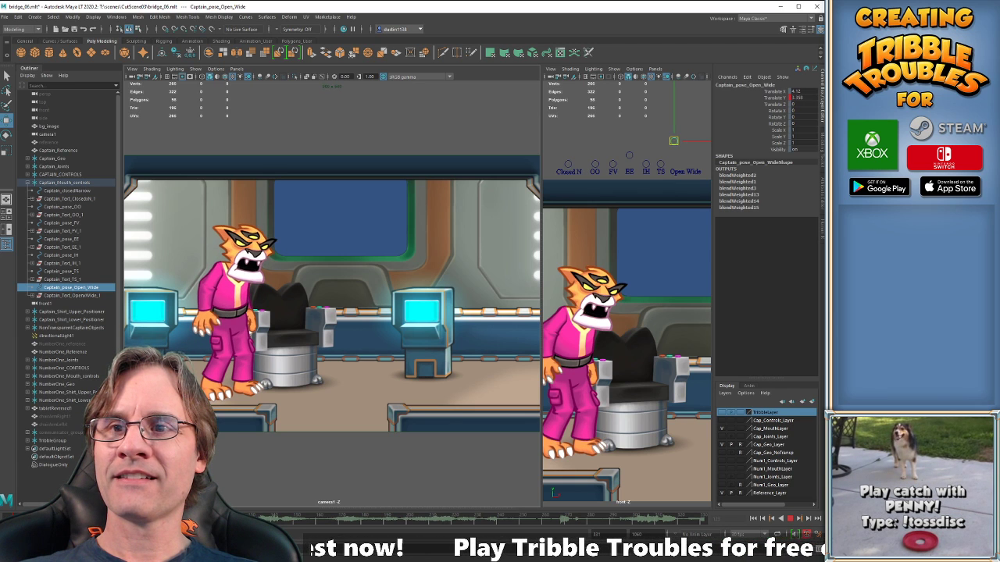
pyautogui.hotkey('alt', 'v')
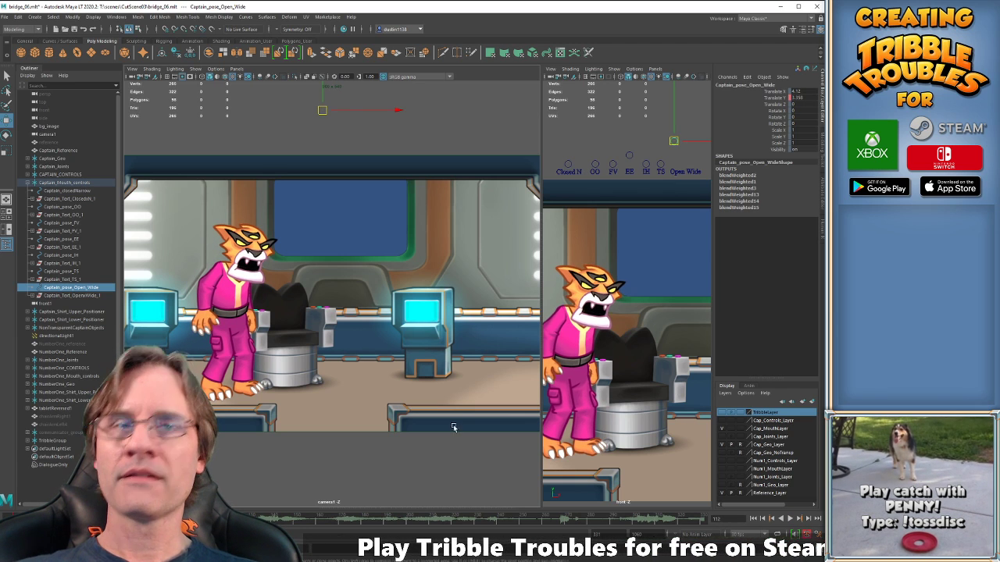
# Select all the captain's mouth controls and key the held open pose at frame 112.
pyautogui.click(571, 141)
pyautogui.moveTo(572, 141); pyautogui.dragTo(707, 175)
pyautogui.press(',')
pyautogui.press('.')
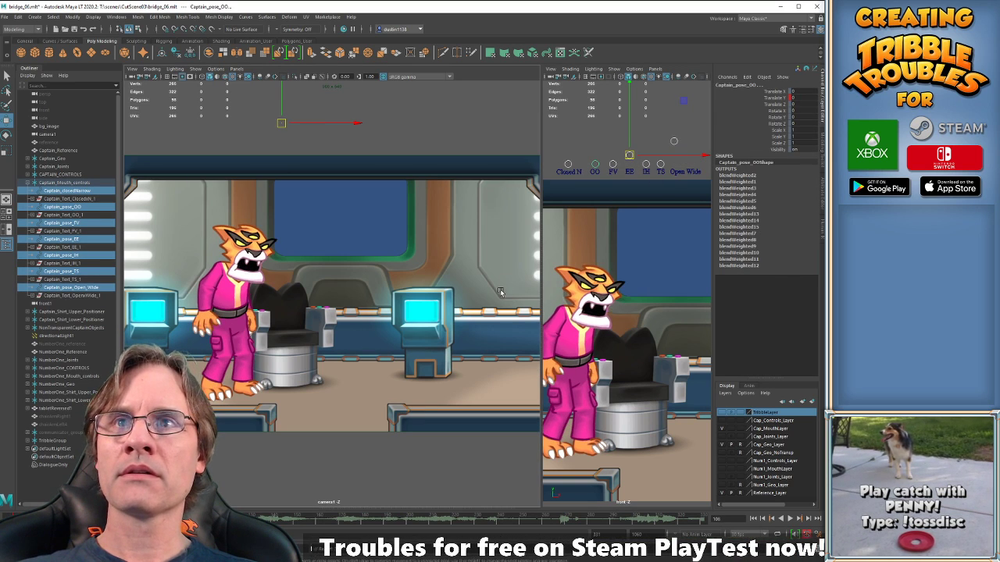
# At frame 112, raise the EE control to about 2.3 and lower Open Wide to about 1.5 in Y, and replay the line.
pyautogui.click(670, 138)
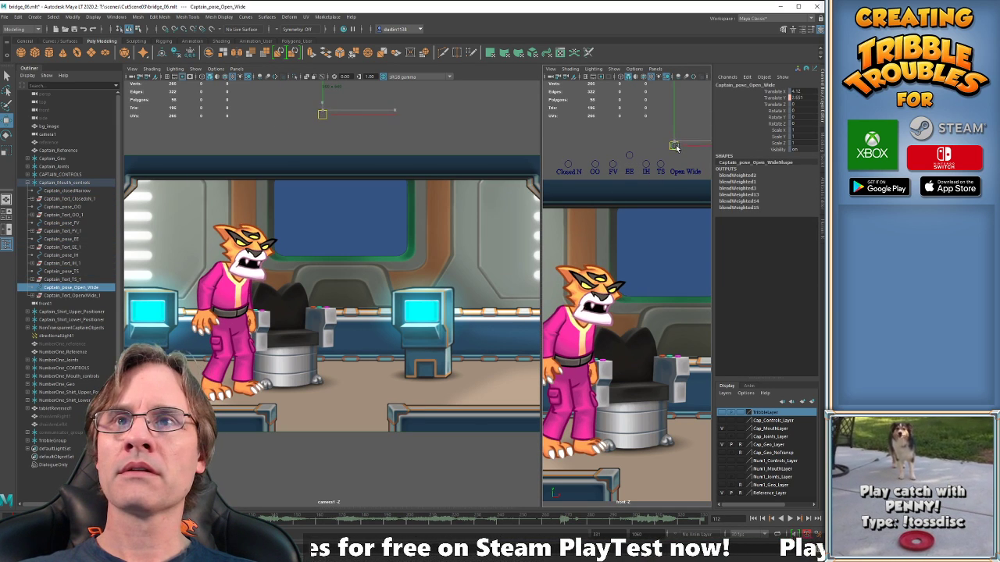
pyautogui.click(629, 162)
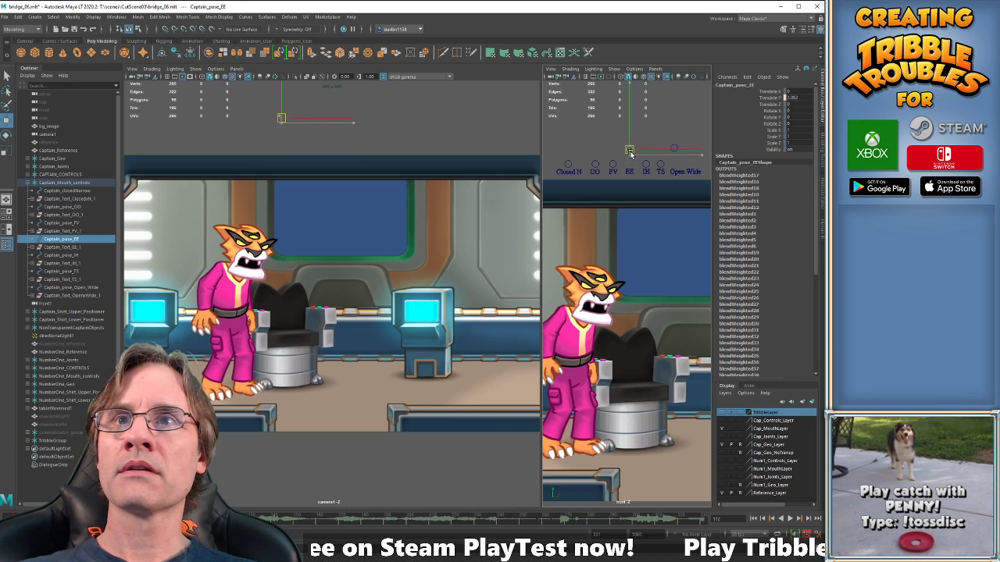
pyautogui.click(674, 147)
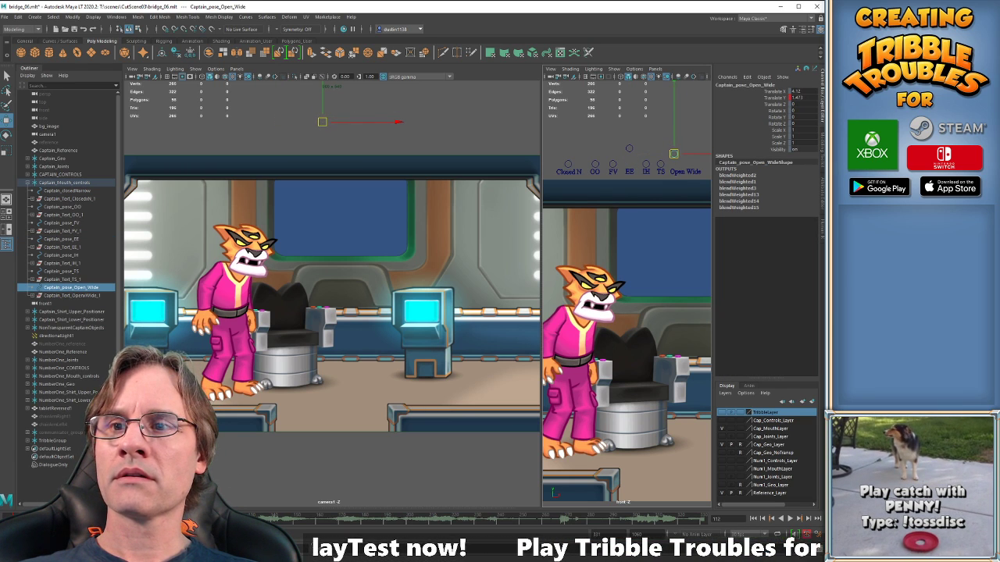
pyautogui.hotkey('alt', 'v')
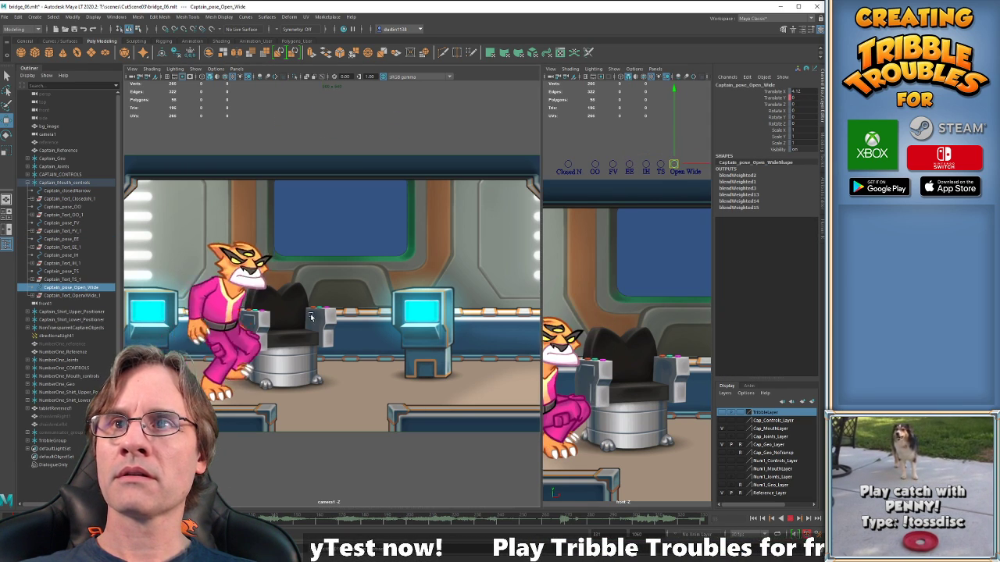
pyautogui.hotkey('alt', 'v')
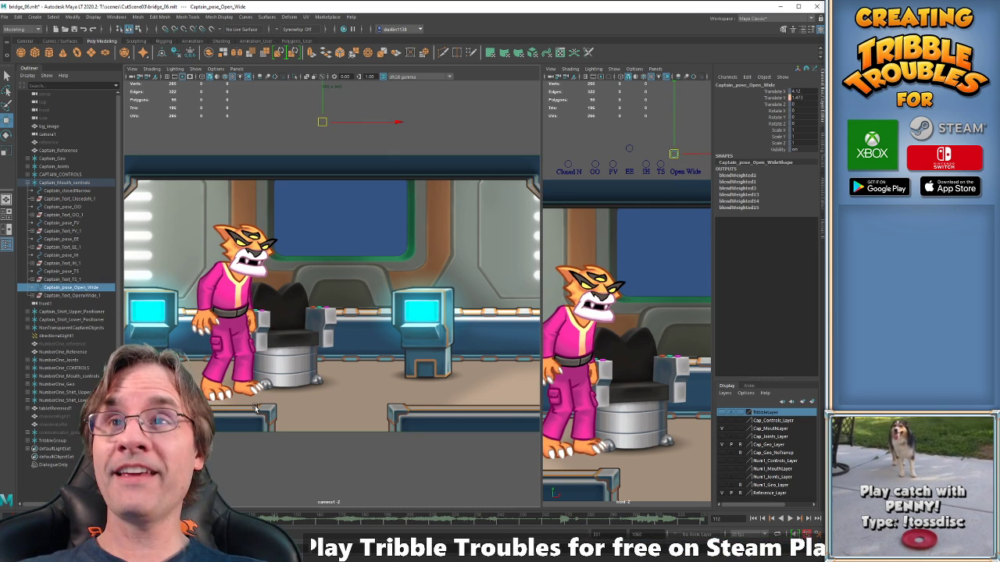
# Raise the Open Wide control at frame 112 level with the EE control and return to the pose at frame 108.
pyautogui.click(652, 138)
pyautogui.click(675, 155)
pyautogui.moveTo(675, 155); pyautogui.dragTo(676, 149)
pyautogui.press(',')
pyautogui.press(',')
pyautogui.press(',')
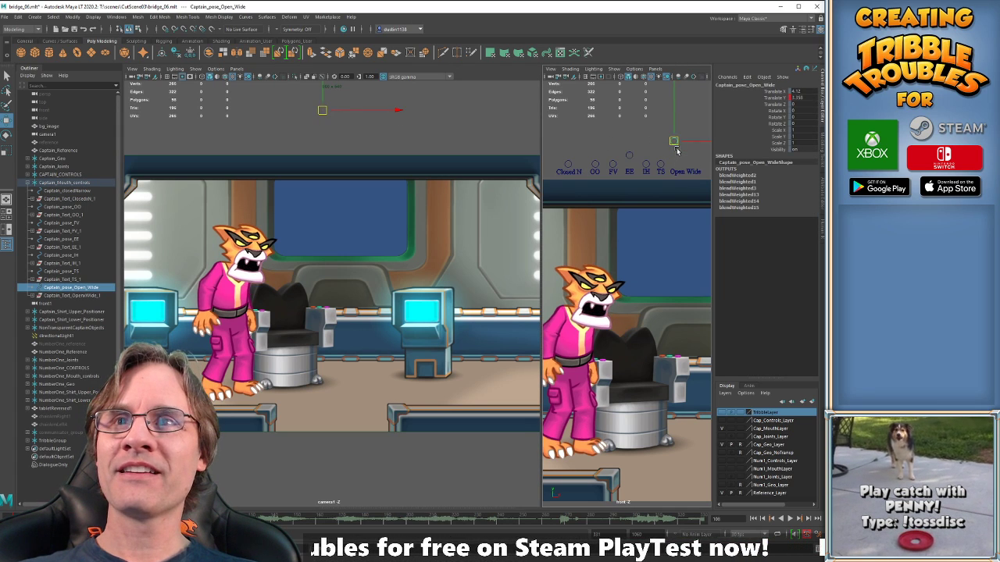
# Replay the line and step through the mouth keys to check the EE and Open Wide poses.
pyautogui.click(629, 156)
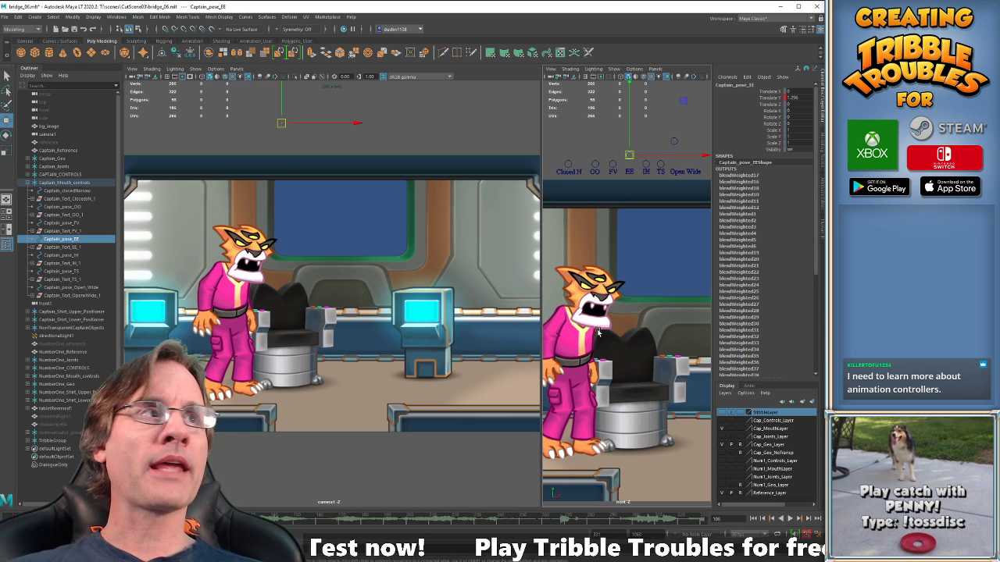
pyautogui.press(',')
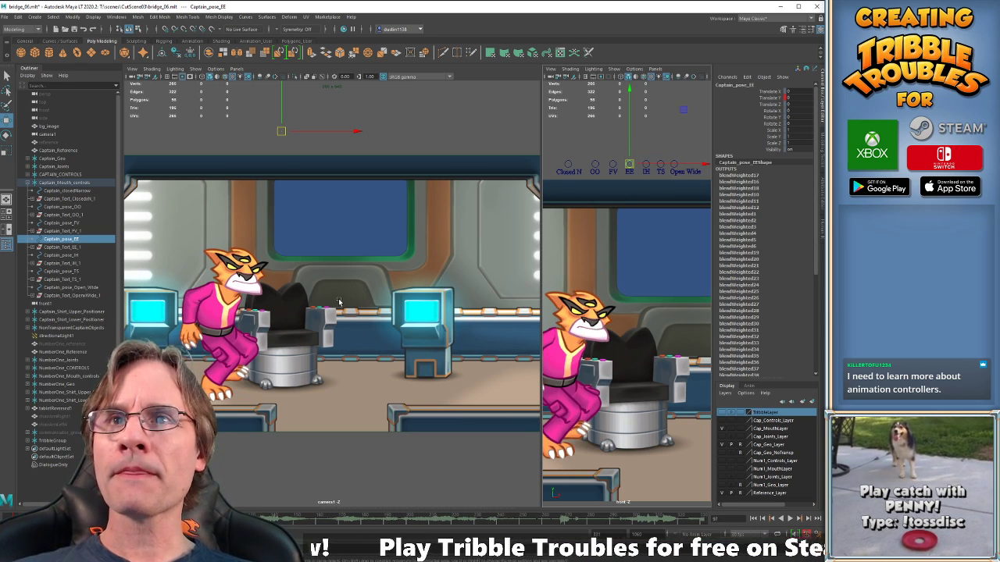
pyautogui.hotkey('alt', 'v')
pyautogui.hotkey('alt', 'v')
pyautogui.press(',')
pyautogui.press(',')
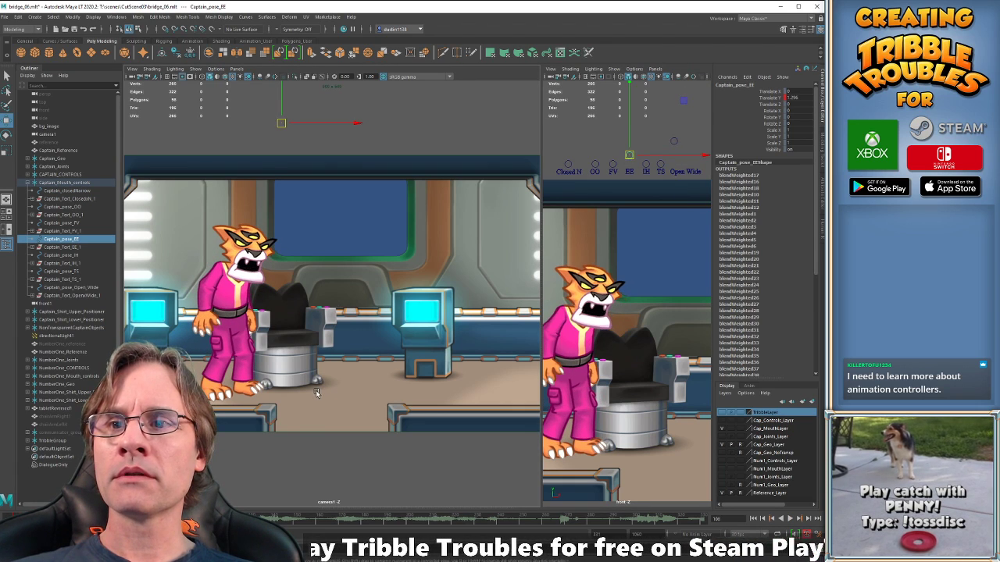
pyautogui.press('.')
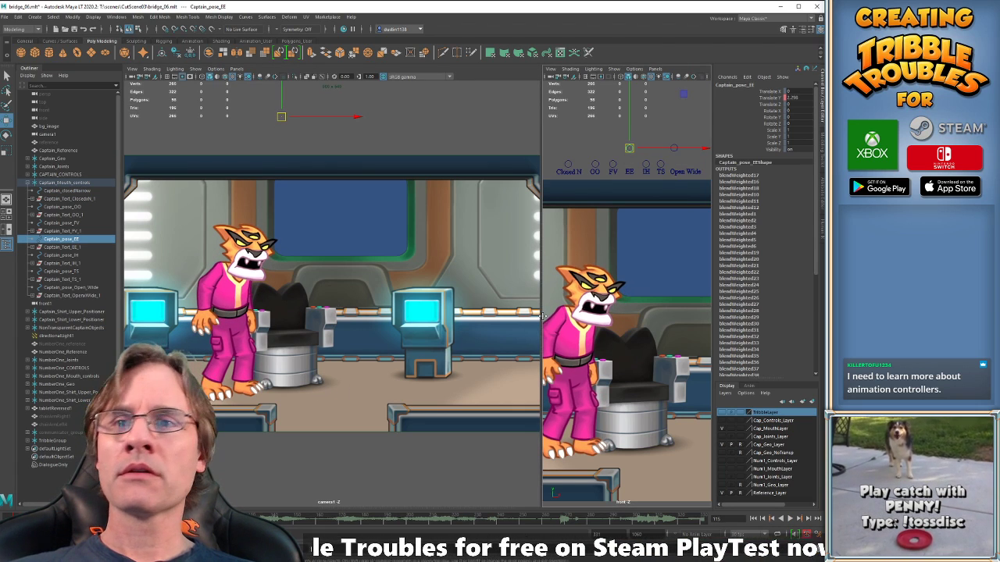
# Select all the captain's mouth controls and advance from the held pose at frame 112 to frame 116.
pyautogui.moveTo(564, 142); pyautogui.dragTo(697, 168)
pyautogui.hotkey('alt', ',')
pyautogui.hotkey('alt', ',')
pyautogui.hotkey('alt', ',')
pyautogui.hotkey('alt', ',')
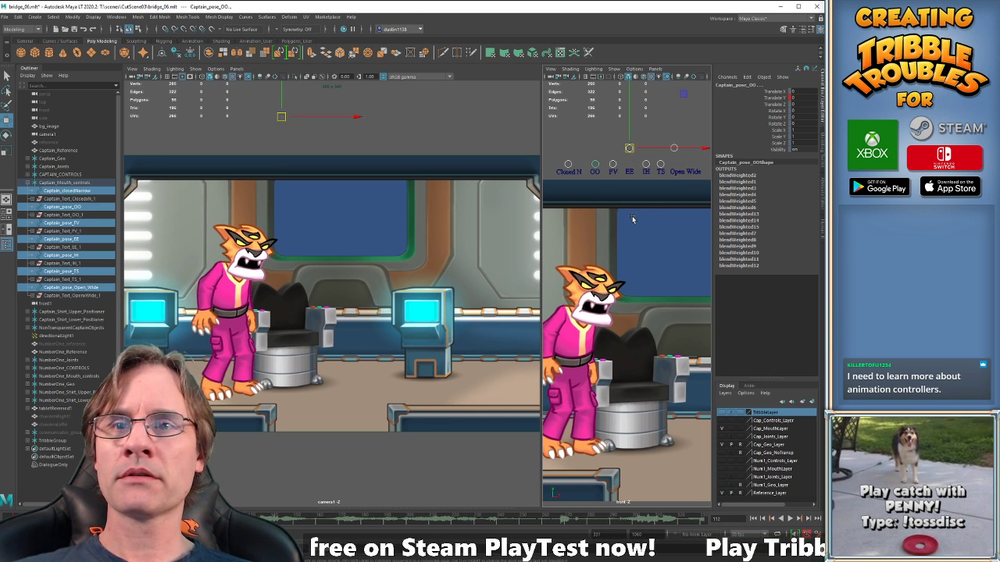
pyautogui.hotkey('alt', '.')
pyautogui.hotkey('alt', '.')
pyautogui.hotkey('alt', '.')
pyautogui.hotkey('alt', '.')
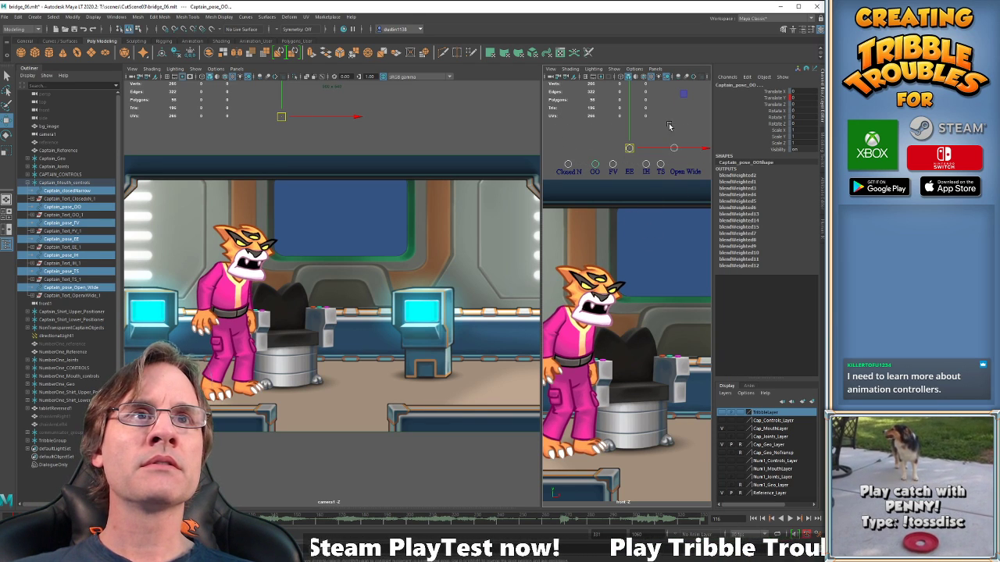
# Lower the captain's Open Wide control to about 1.3 in Y at frame 116 and reselect all the mouth controls.
pyautogui.click(674, 146)
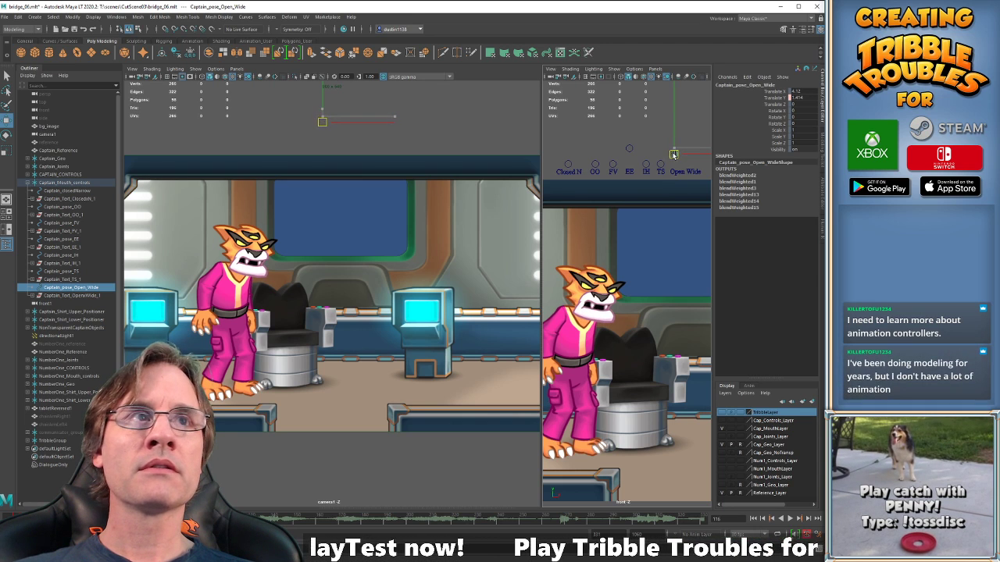
pyautogui.moveTo(672, 148); pyautogui.dragTo(674, 157)
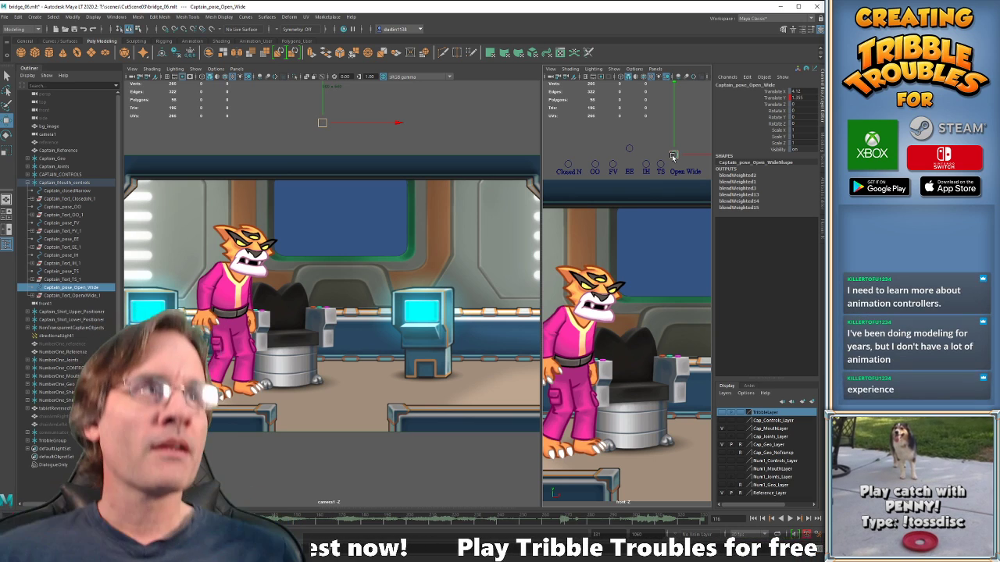
pyautogui.click(672, 156)
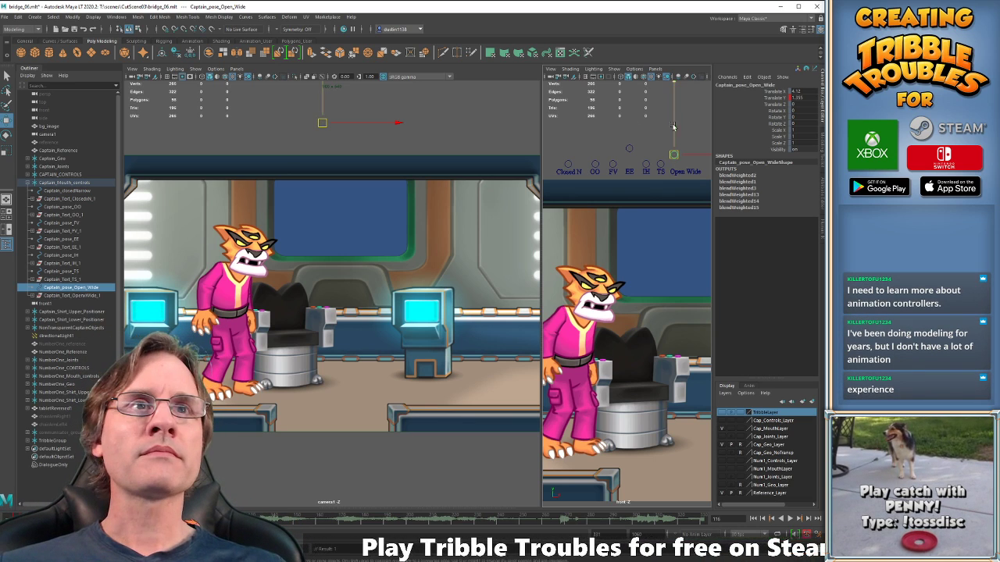
pyautogui.moveTo(555, 137); pyautogui.dragTo(705, 172)
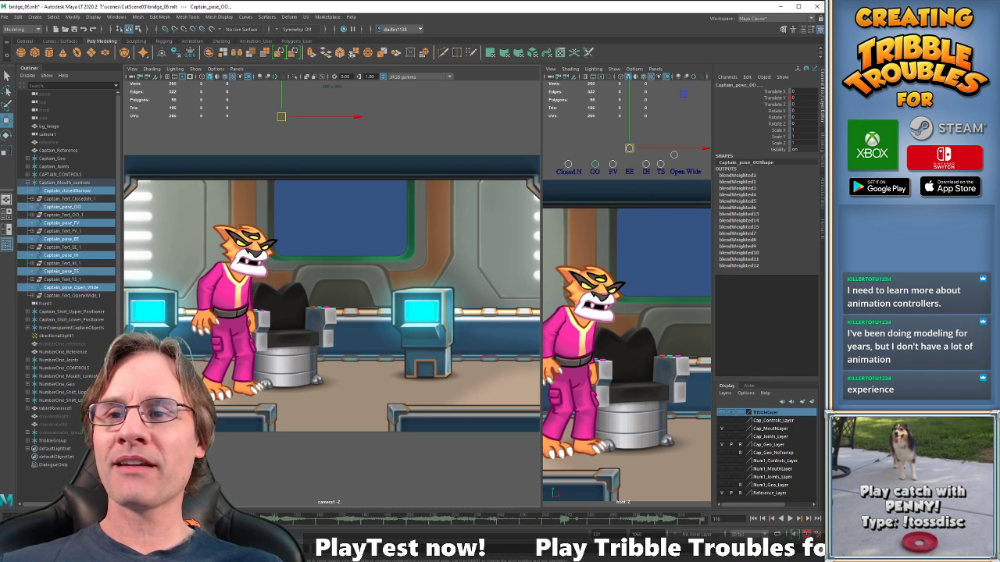
pyautogui.click(173, 519)
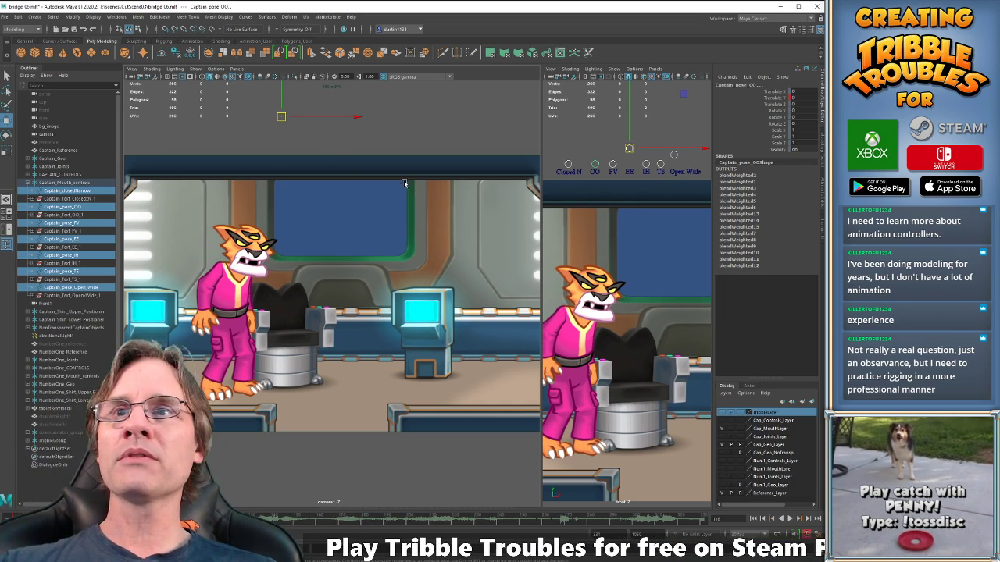
# Overlay the wireframe on the shaded captain in the camera view, inspect it with the Outliner hidden, and turn the overlay off.
pyautogui.click(149, 69)
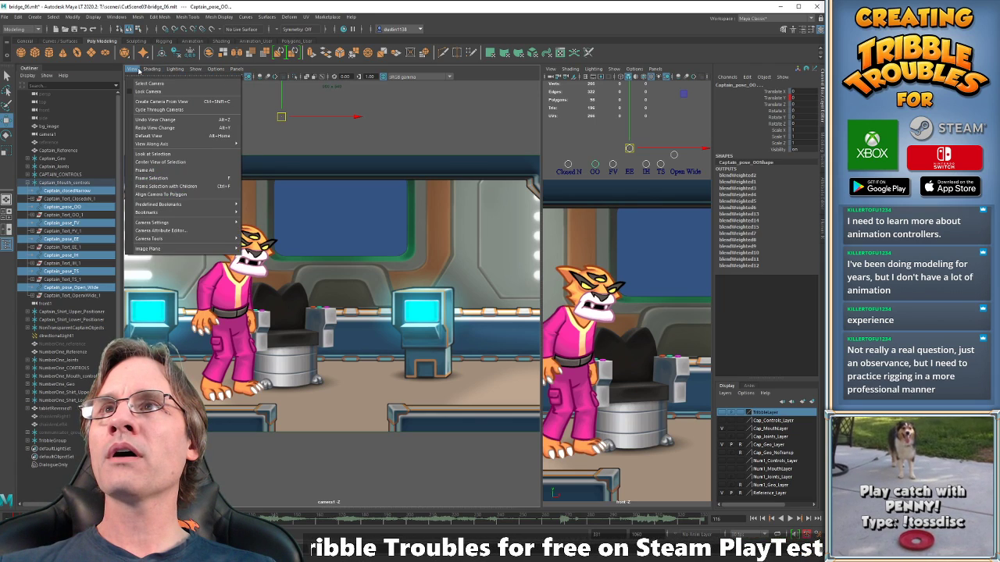
pyautogui.click(179, 143)
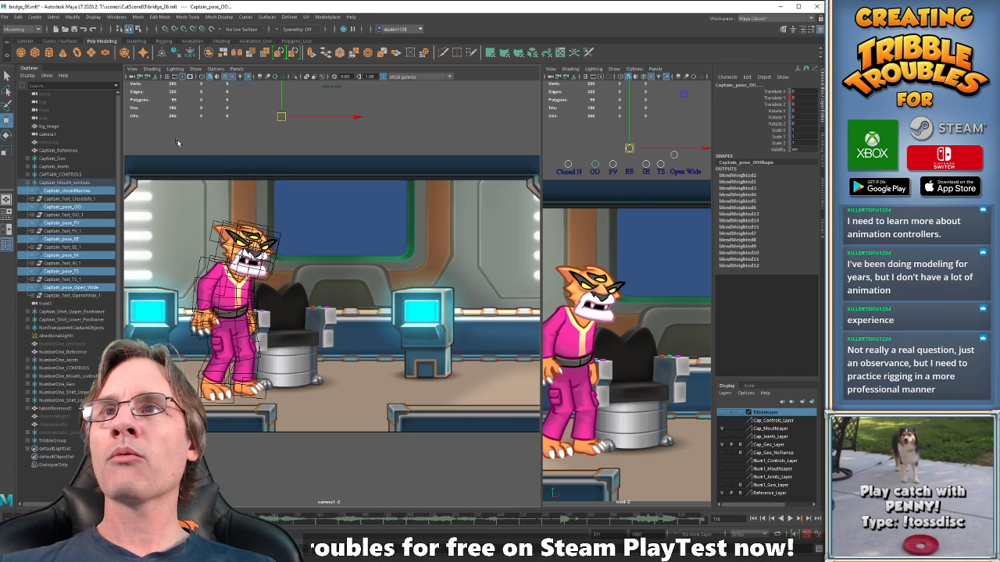
pyautogui.hotkey('ctrl', 'space')
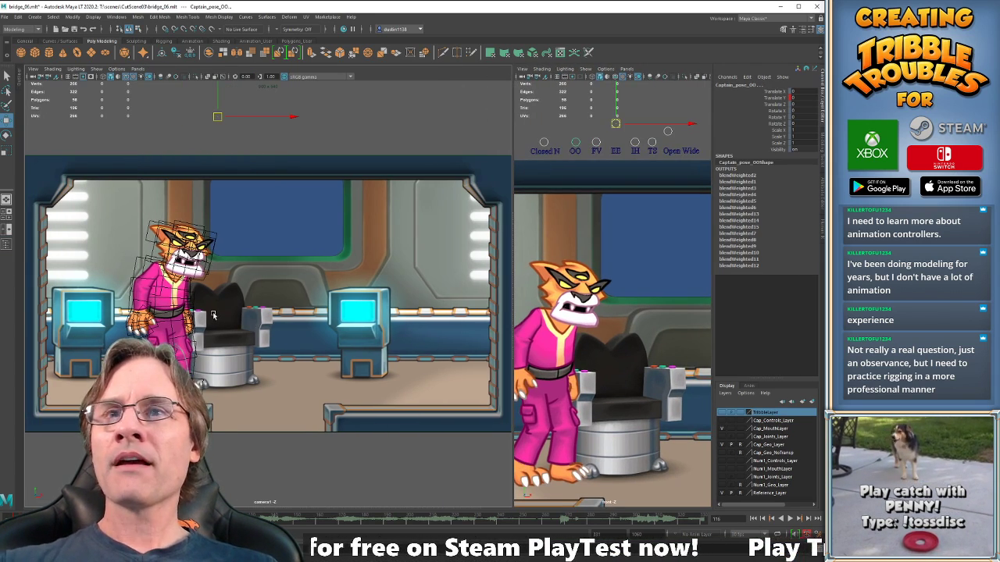
pyautogui.click(255, 142)
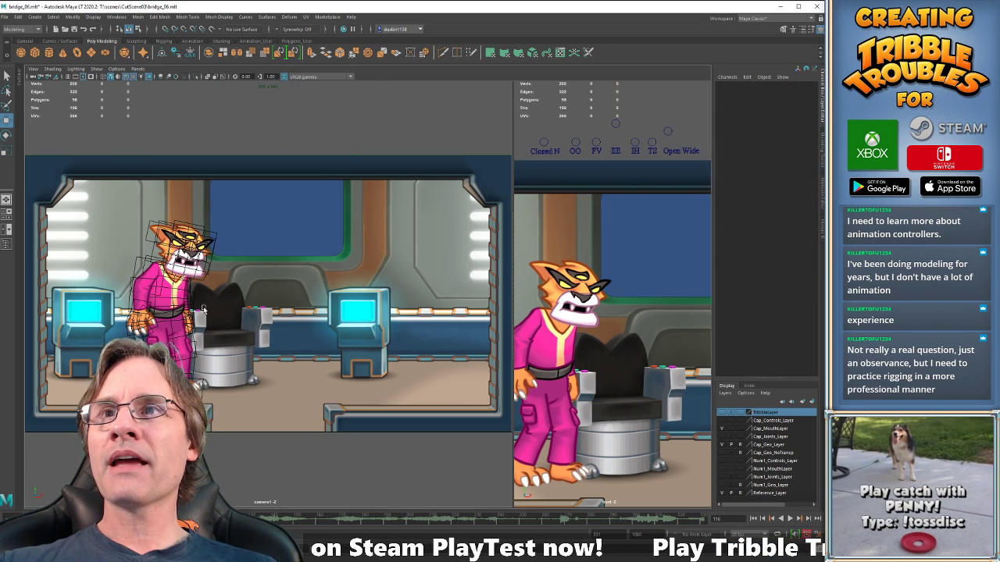
pyautogui.press('space')
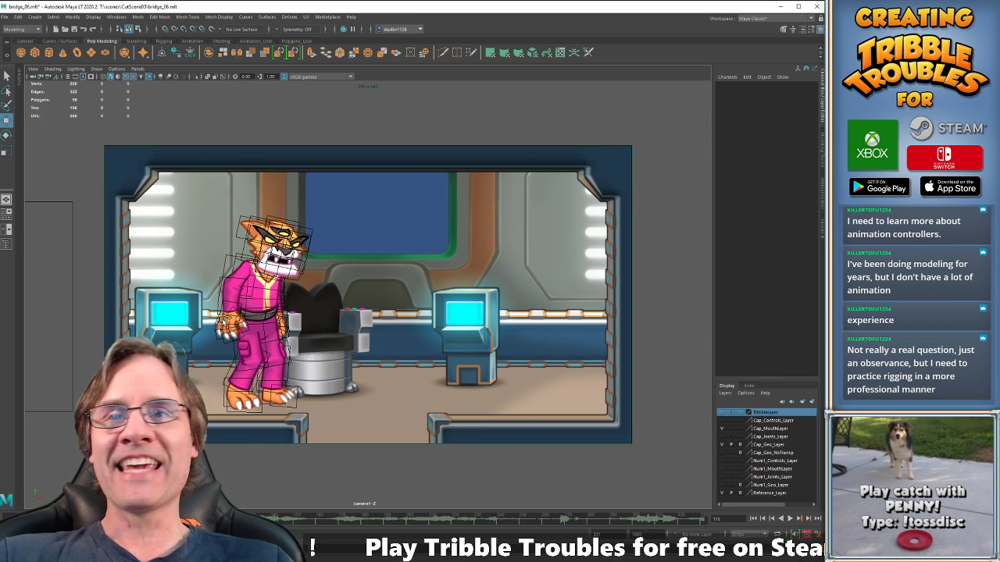
pyautogui.press('space')
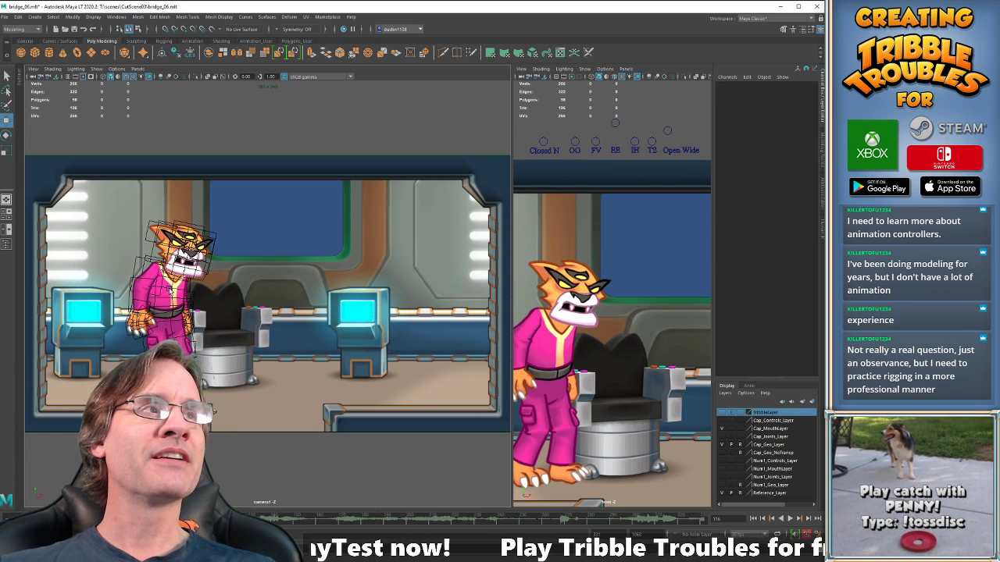
pyautogui.click(52, 69)
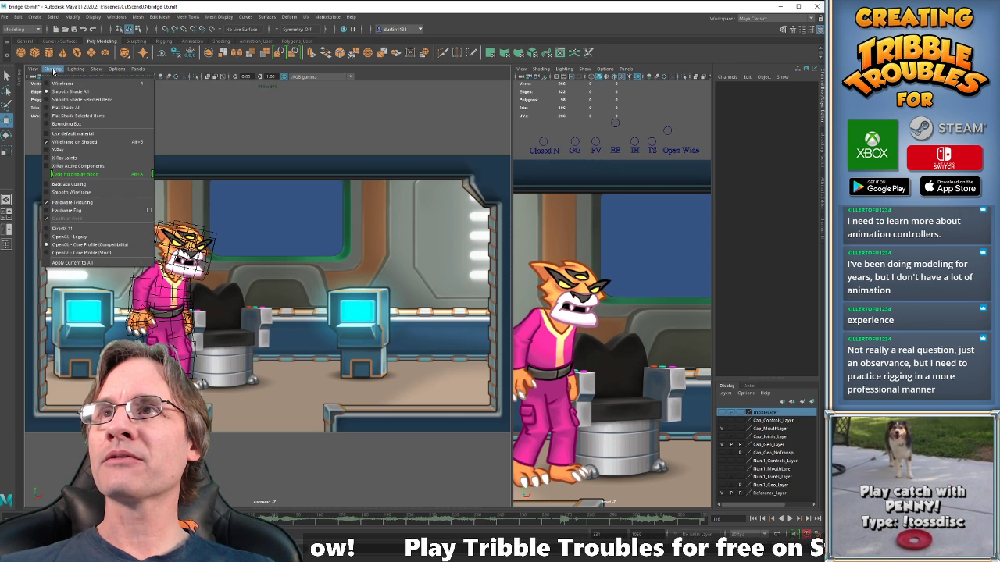
pyautogui.click(64, 143)
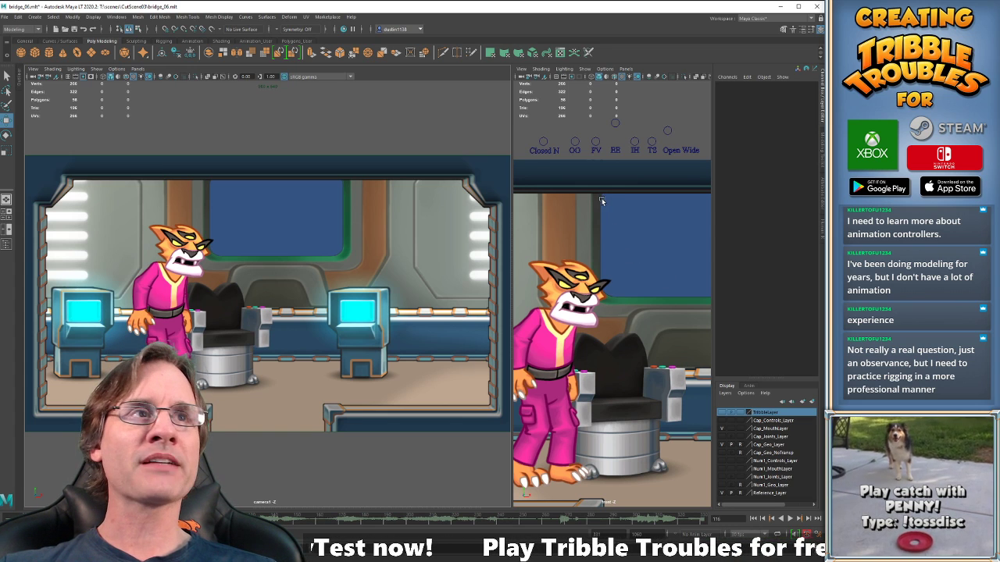
# Reselect all the captain's mouth controls and step between the keys at frames 112 and 116 to compare the mouth poses.
pyautogui.keyDown('alt'); pyautogui.moveTo(602, 209); pyautogui.dragTo(606, 233, button='middle'); pyautogui.keyUp('alt')
pyautogui.keyDown('alt'); pyautogui.moveTo(646, 238); pyautogui.dragTo(614, 234, button='right'); pyautogui.keyUp('alt')
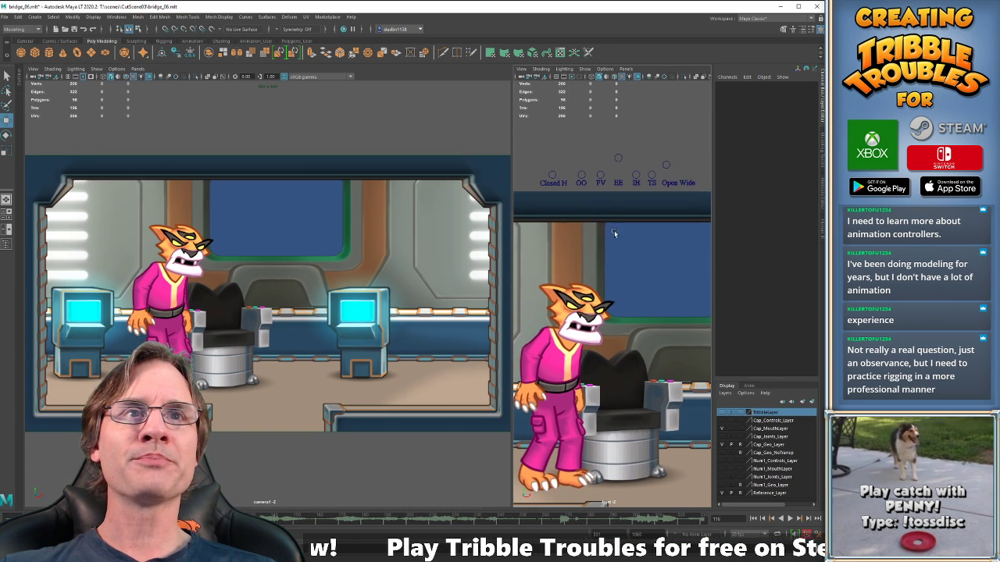
pyautogui.moveTo(535, 141); pyautogui.dragTo(688, 178)
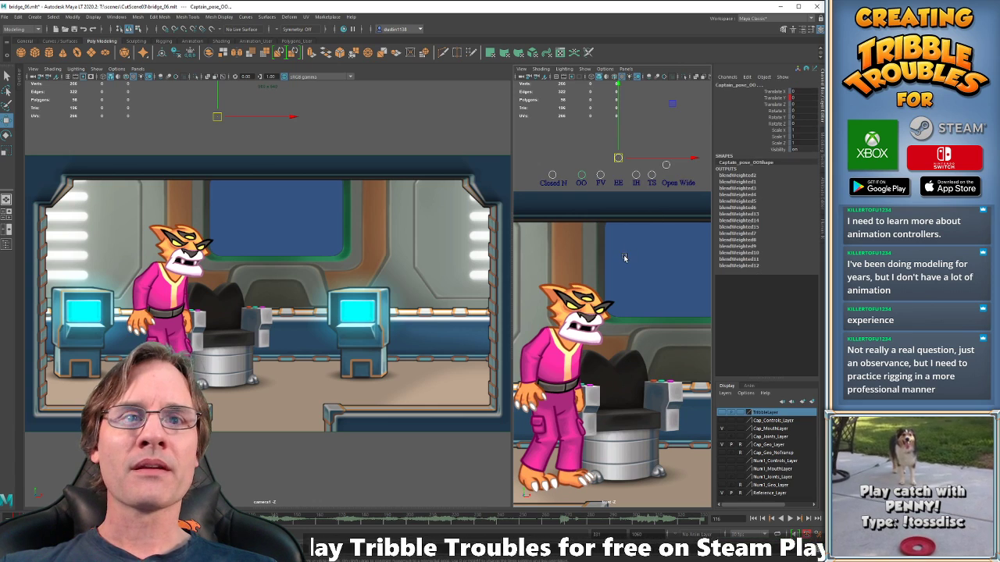
pyautogui.press(',')
pyautogui.press(',')
pyautogui.press(',')
pyautogui.press('.')
pyautogui.press('.')
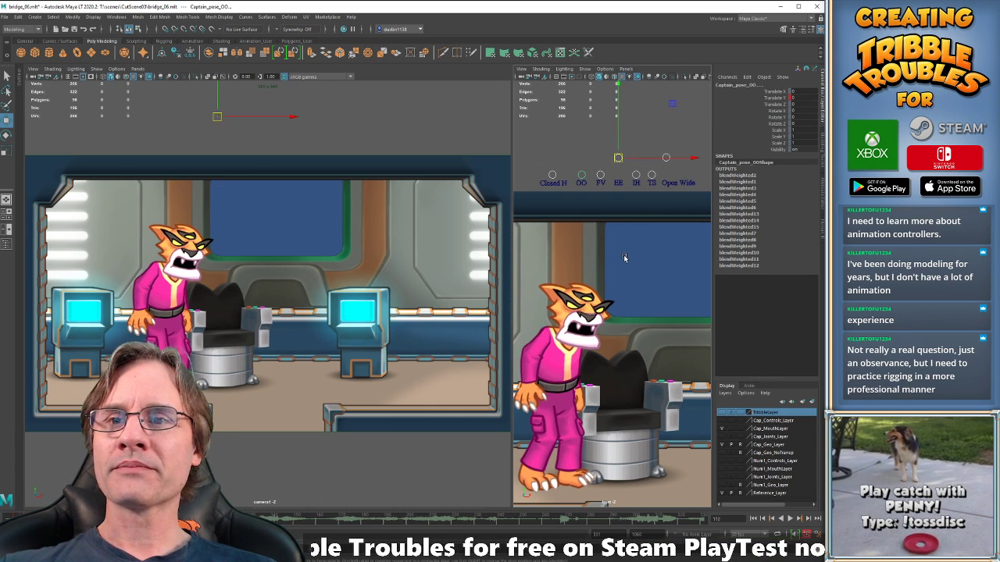
pyautogui.press('.')
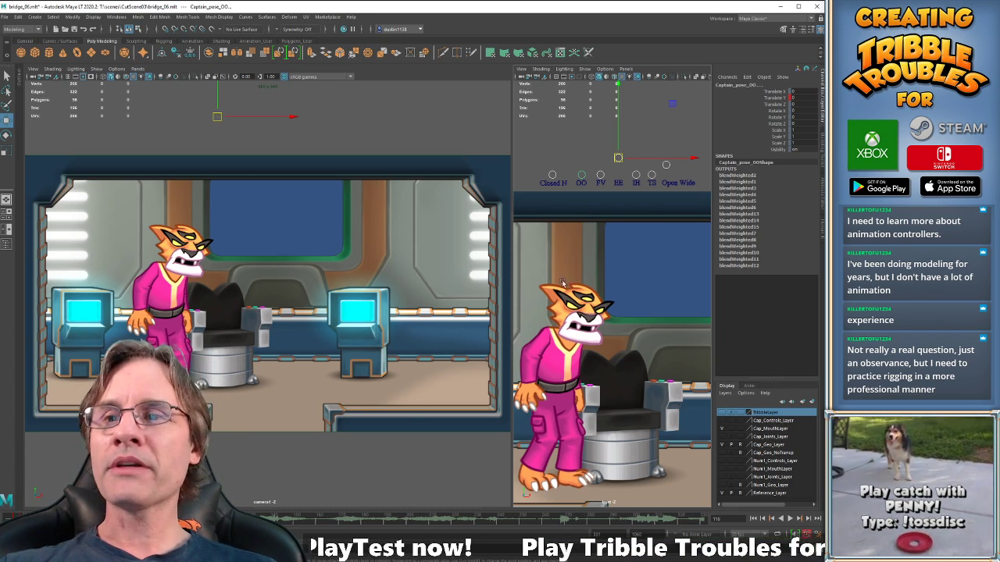
pyautogui.press(',')
pyautogui.press('.')
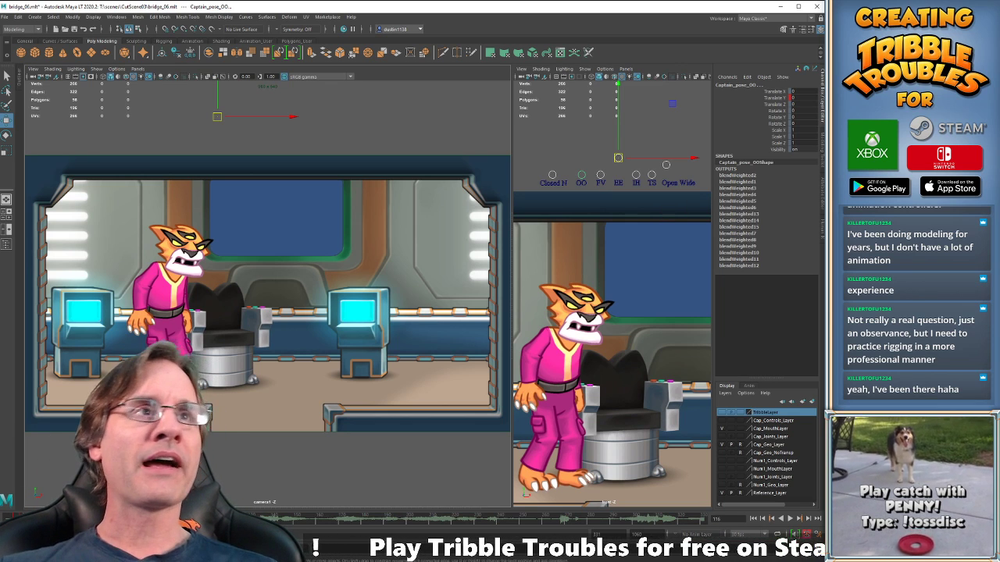
# Replay the captain's line from its beginning to check the mouth timing against the dialogue.
pyautogui.click(165, 519)
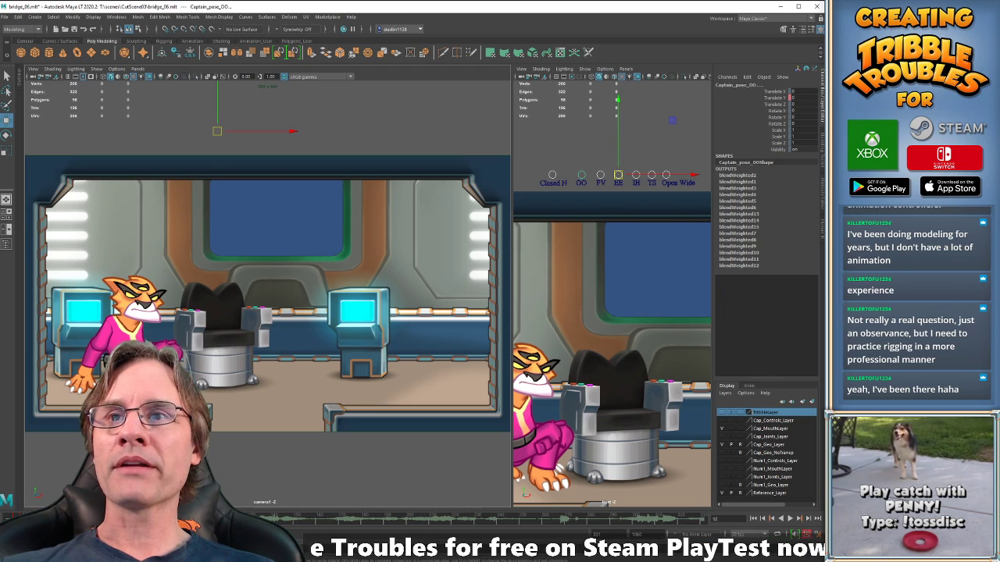
pyautogui.hotkey('alt', 'v')
pyautogui.hotkey('alt', 'v')
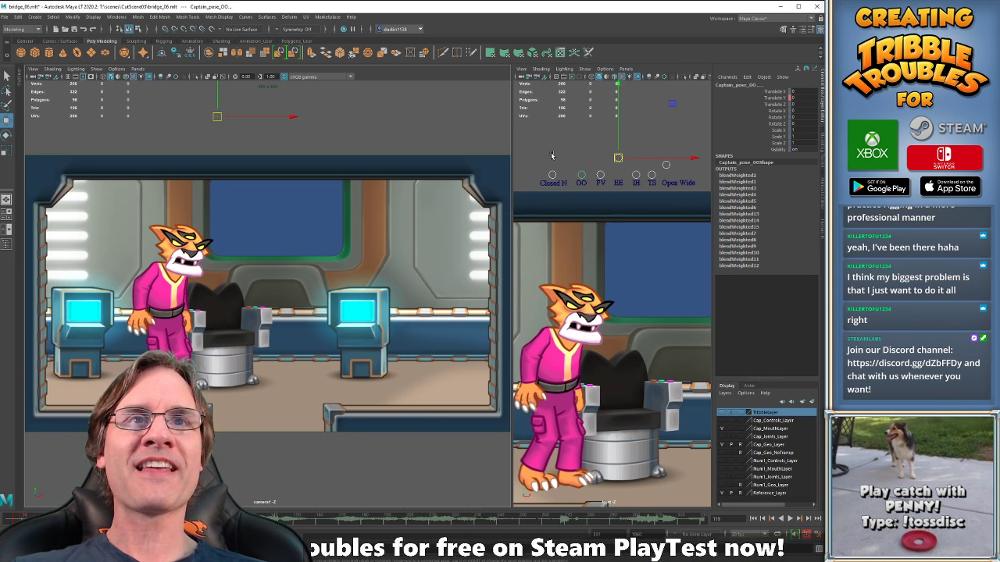
pyautogui.middleClick(438, 384)
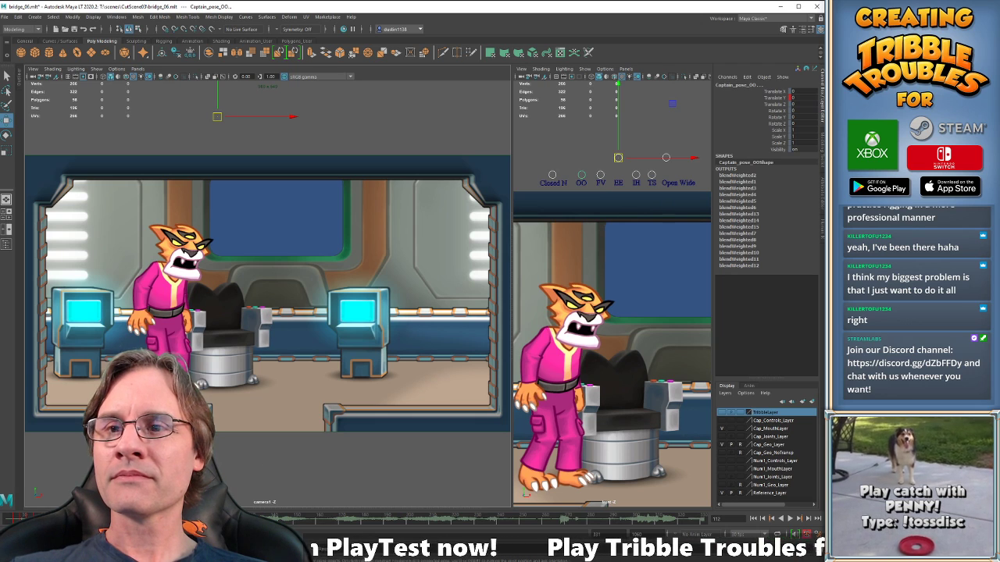
pyautogui.click(165, 519)
pyautogui.hotkey('alt', 'v')
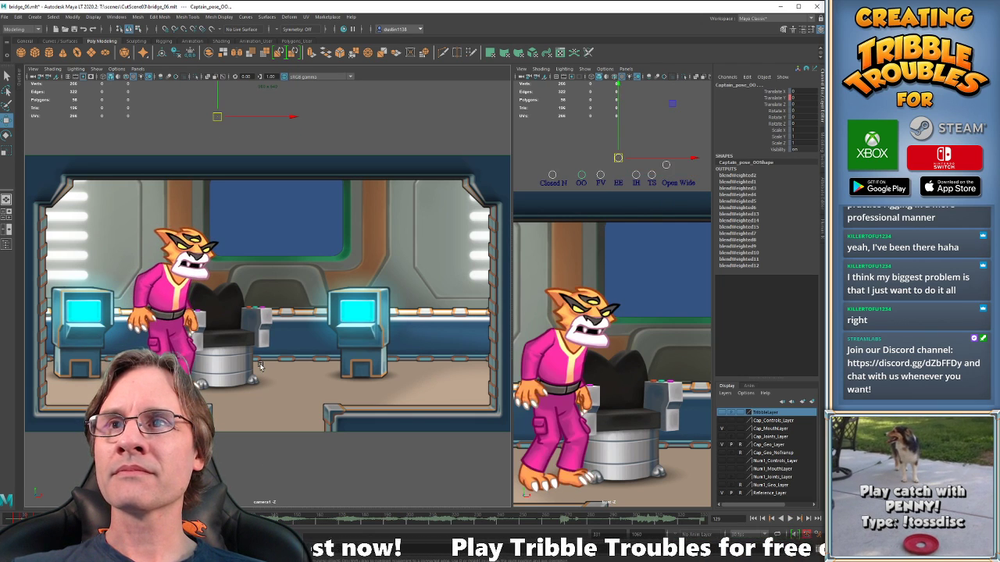
# At frame 119, return the Open Wide control to its zero position and lower the EE control to about 1.9 in Y.
pyautogui.hotkey('alt', '.')
pyautogui.hotkey('alt', '.')
pyautogui.hotkey('alt', '.')
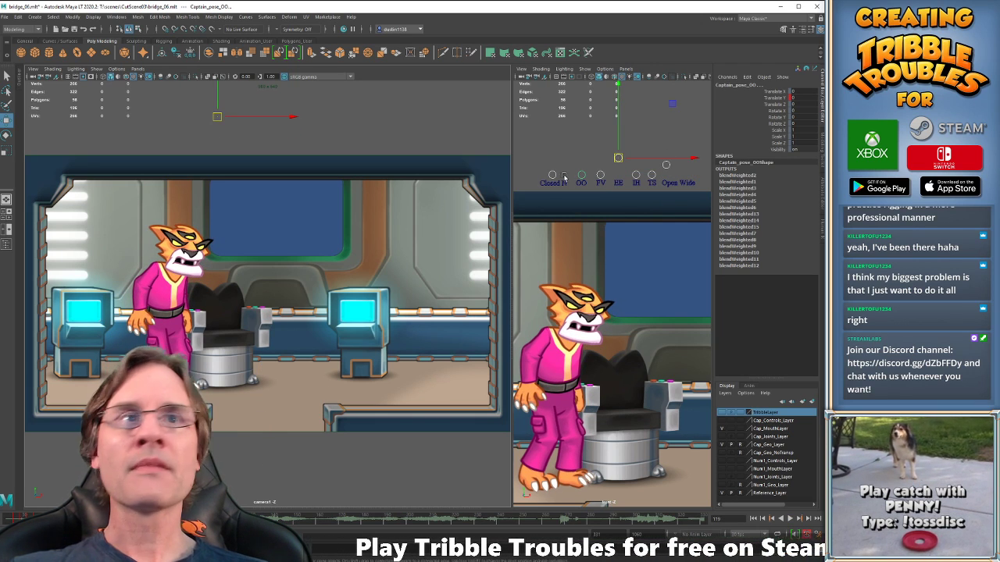
pyautogui.middleClick(628, 178)
pyautogui.click(663, 170)
pyautogui.click(666, 174)
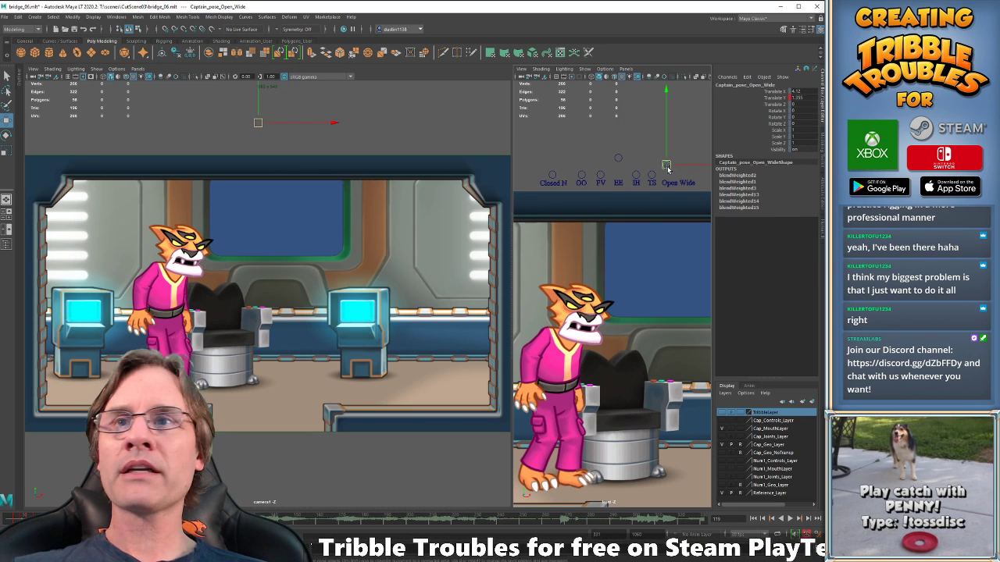
pyautogui.click(618, 163)
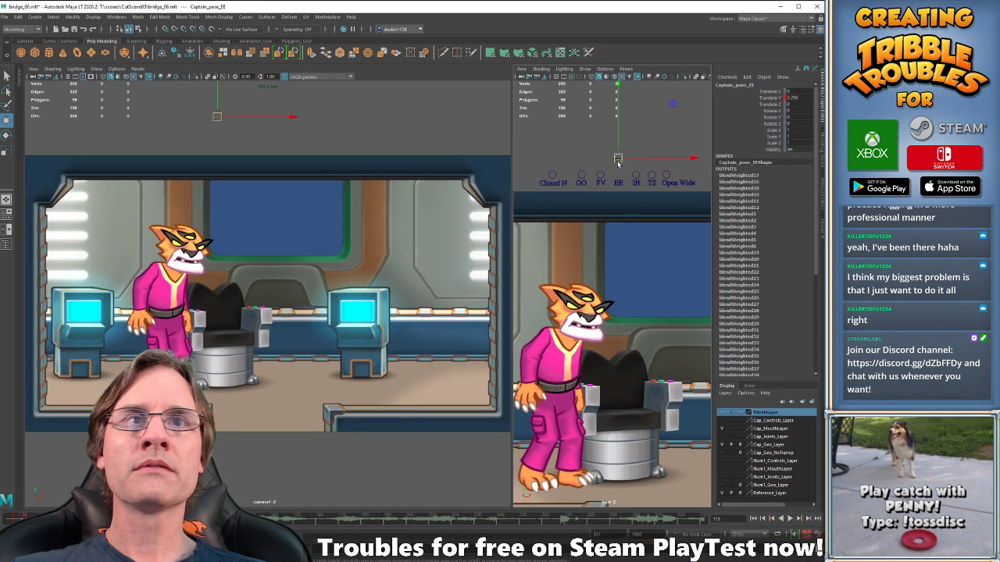
pyautogui.press('w')
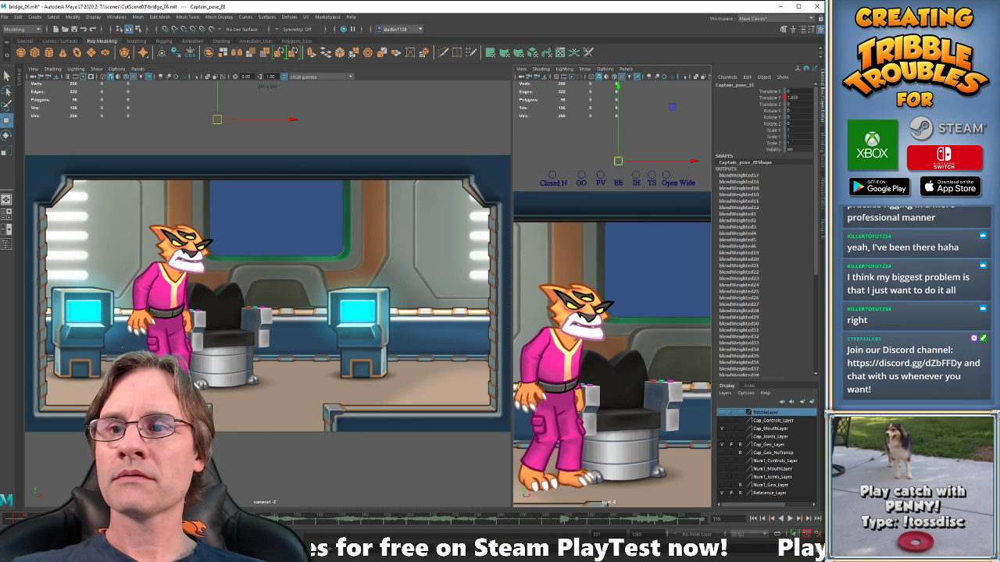
# Replay the line with the reduced EE pose and save the scene.
pyautogui.hotkey('alt', 'v')
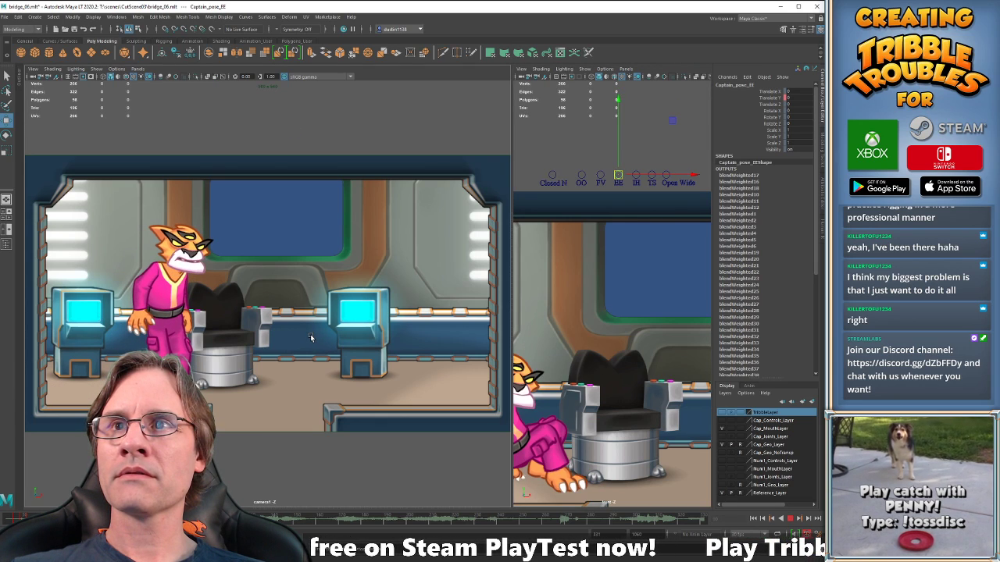
pyautogui.hotkey('alt', 'v')
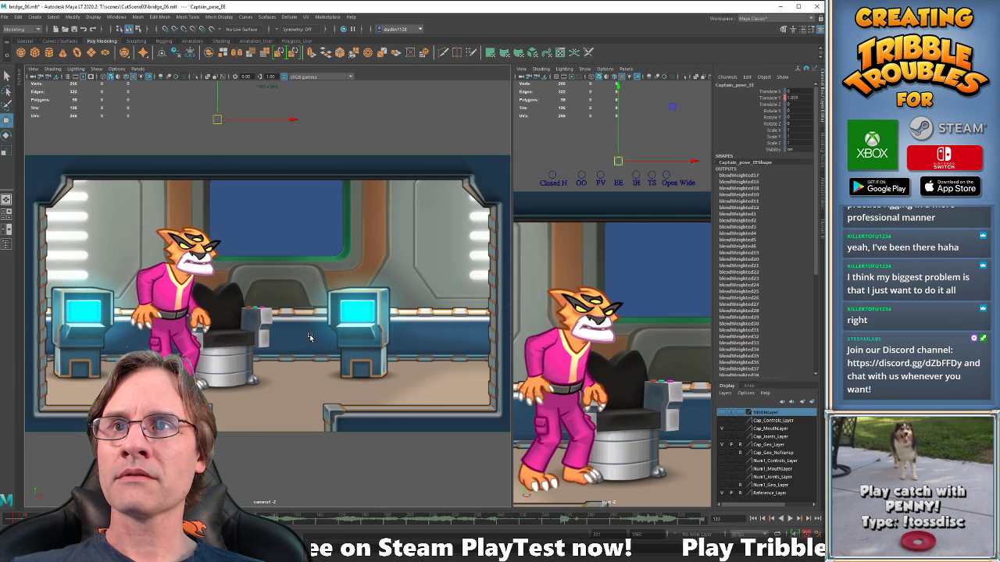
pyautogui.press('q')
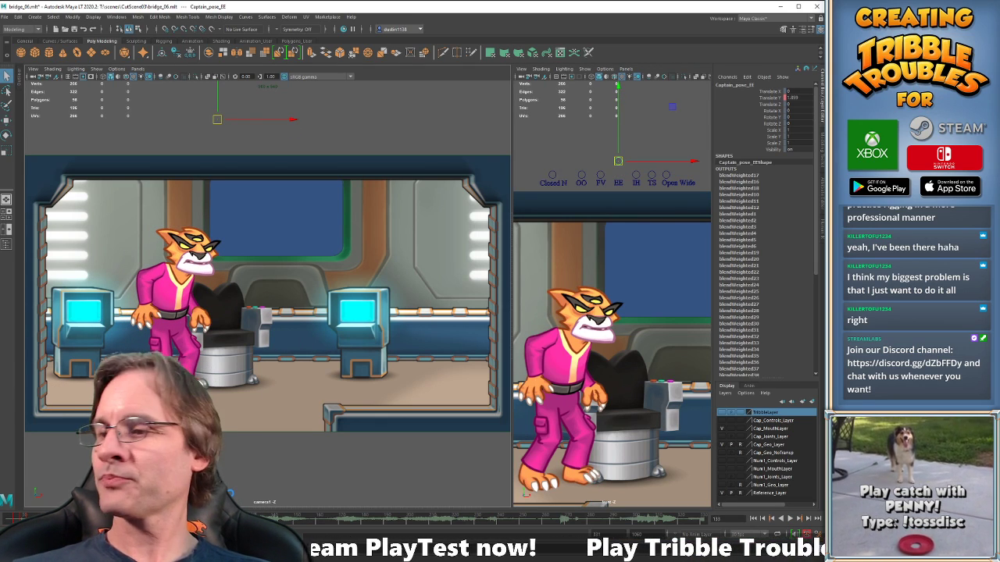
pyautogui.hotkey('ctrl', 's')
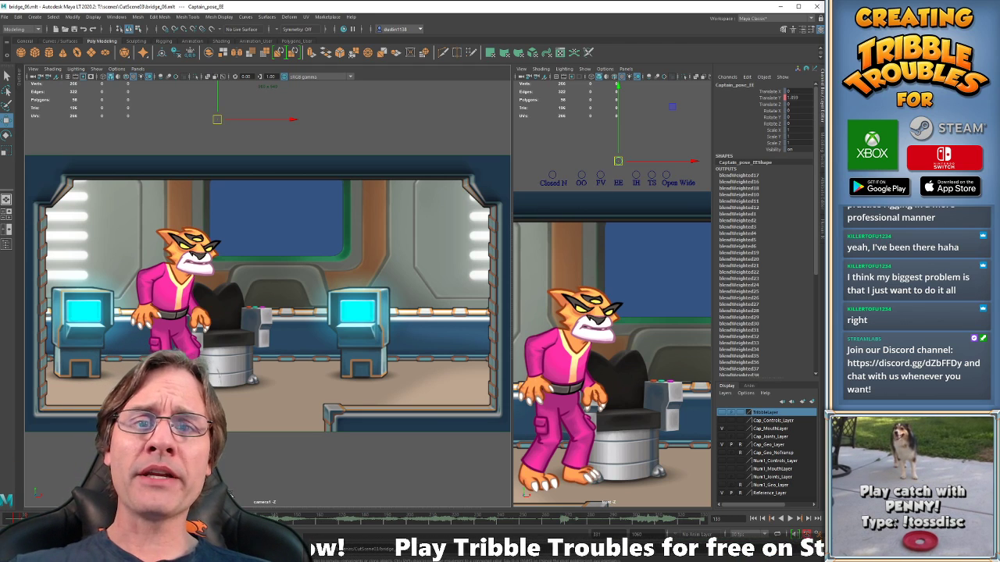
# Scrub from the start of the line through the first open-mouth poses and return to the start.
pyautogui.click(165, 518)
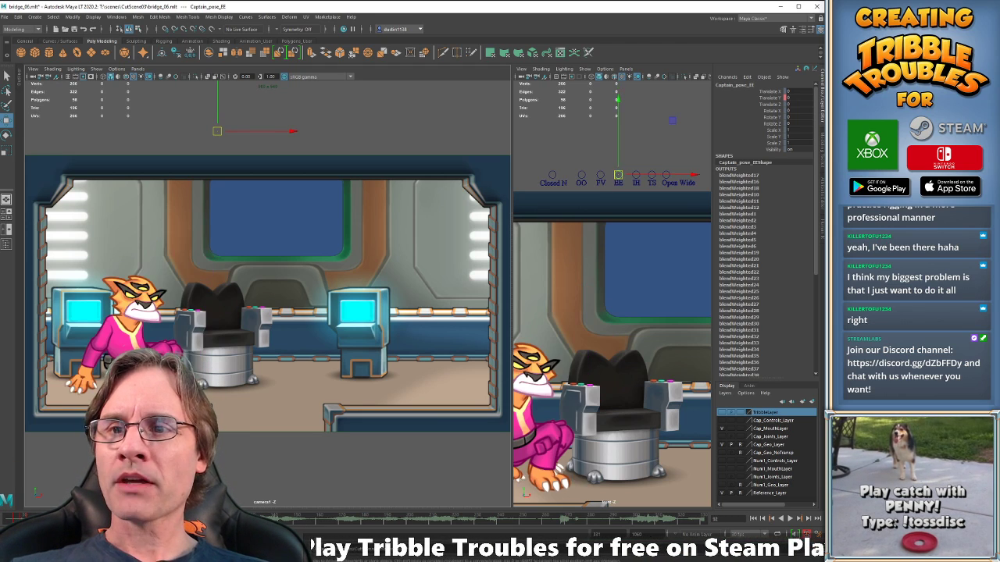
pyautogui.moveTo(166, 518); pyautogui.dragTo(198, 518)
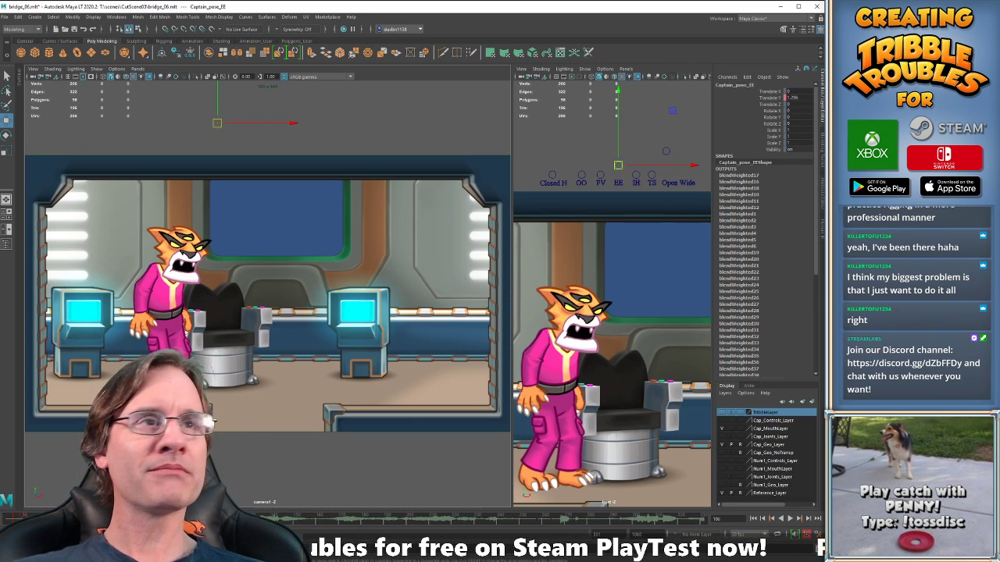
pyautogui.click(165, 518)
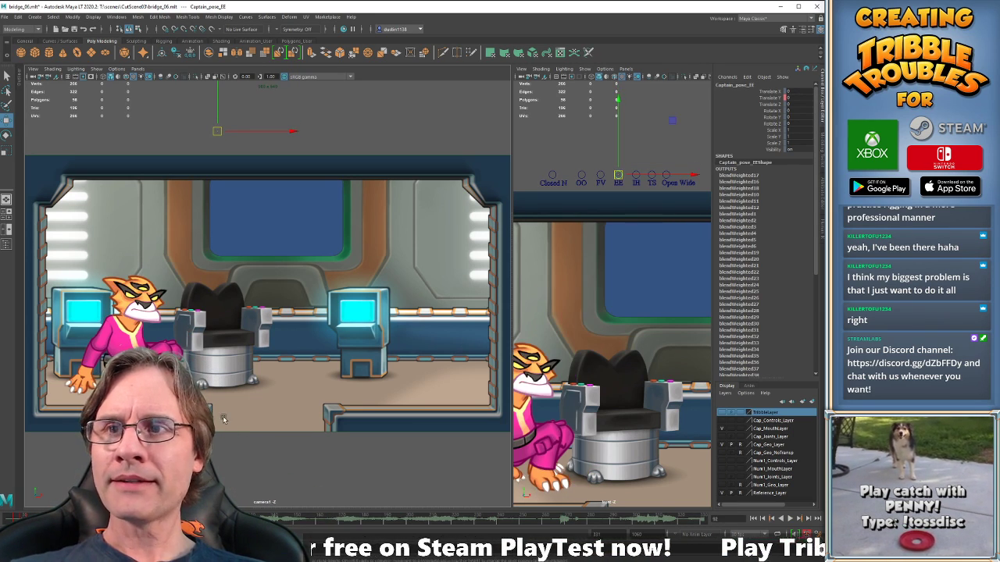
# Replay the captain's line and step back through its mouth keys, stopping at frame 119.
pyautogui.hotkey('alt', 'v')
pyautogui.hotkey('alt', 'v')
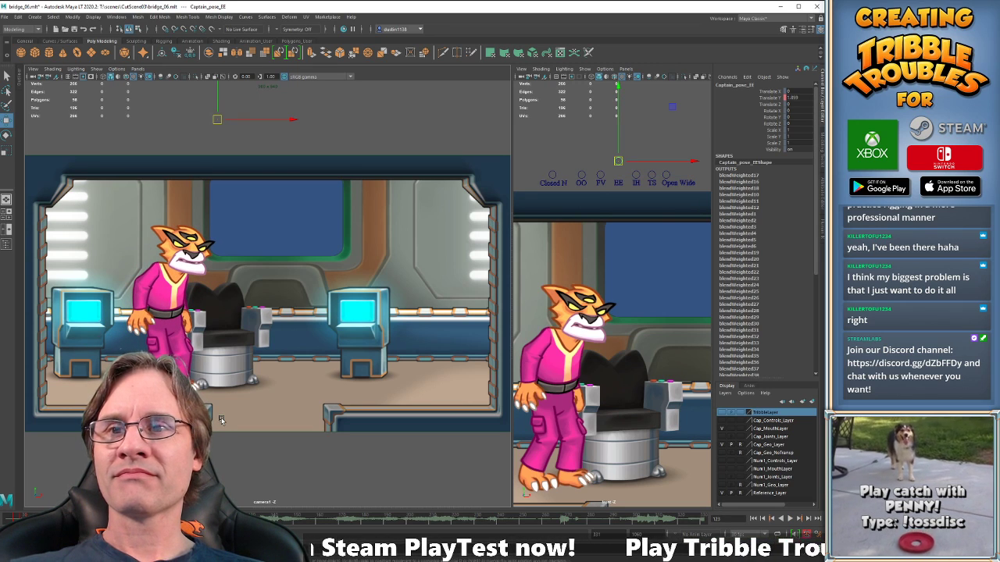
pyautogui.press(',')
pyautogui.press(',')
pyautogui.press(',')
pyautogui.press(',')
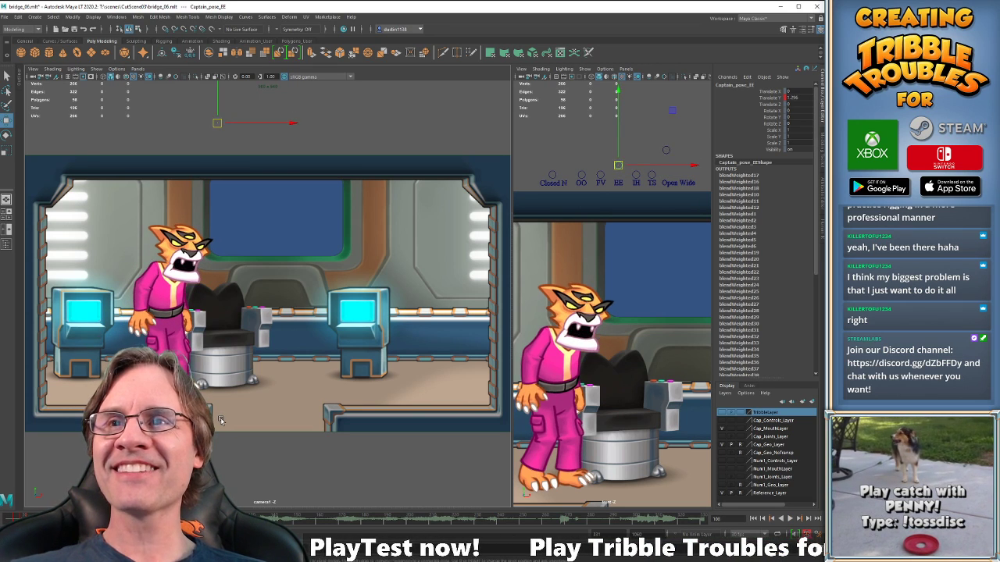
pyautogui.hotkey('alt', 'v')
pyautogui.hotkey('alt', 'v')
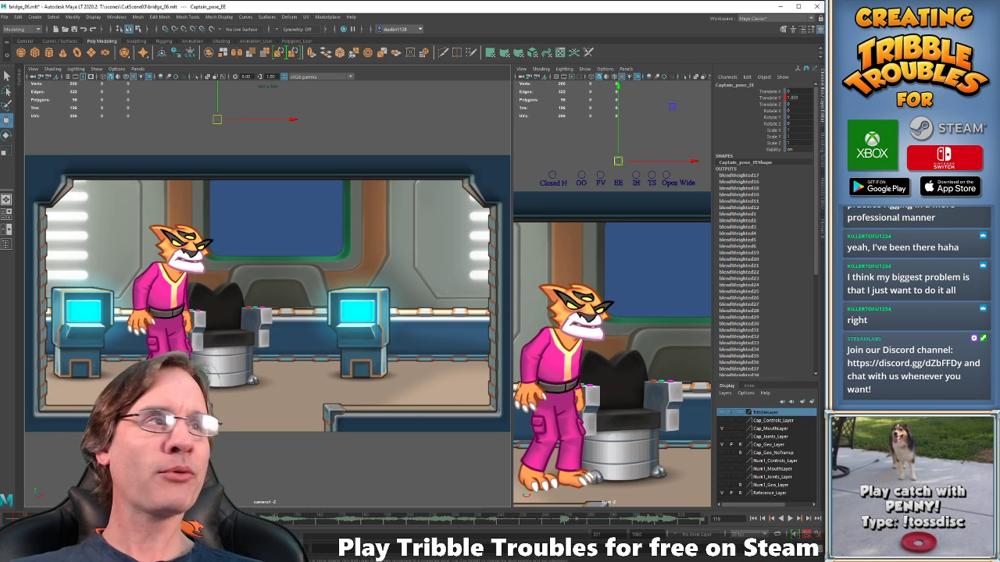
# Select all the captain's mouth controls at frame 119 and replay the line from its start.
pyautogui.moveTo(533, 143); pyautogui.dragTo(686, 181)
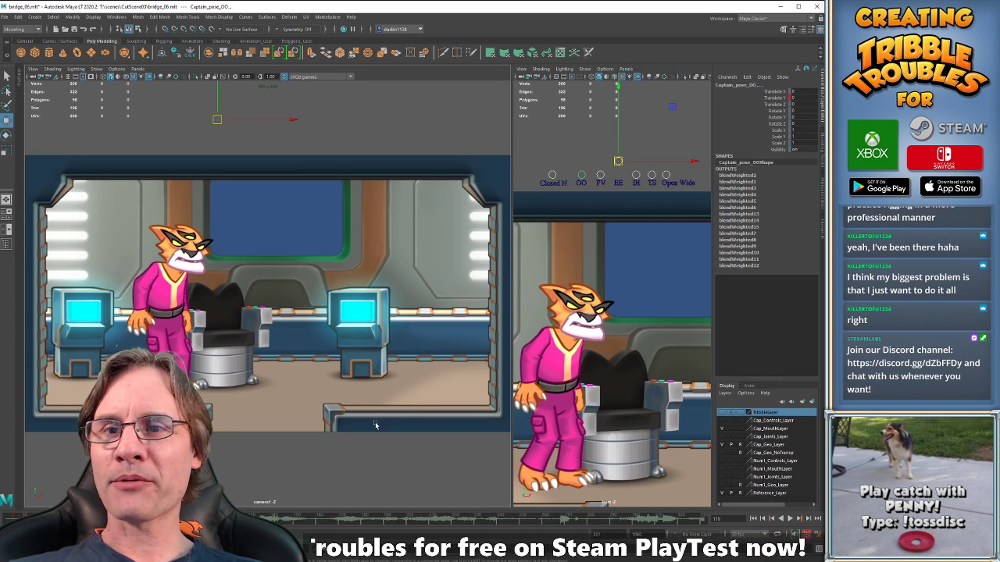
pyautogui.hotkey('alt', 'v')
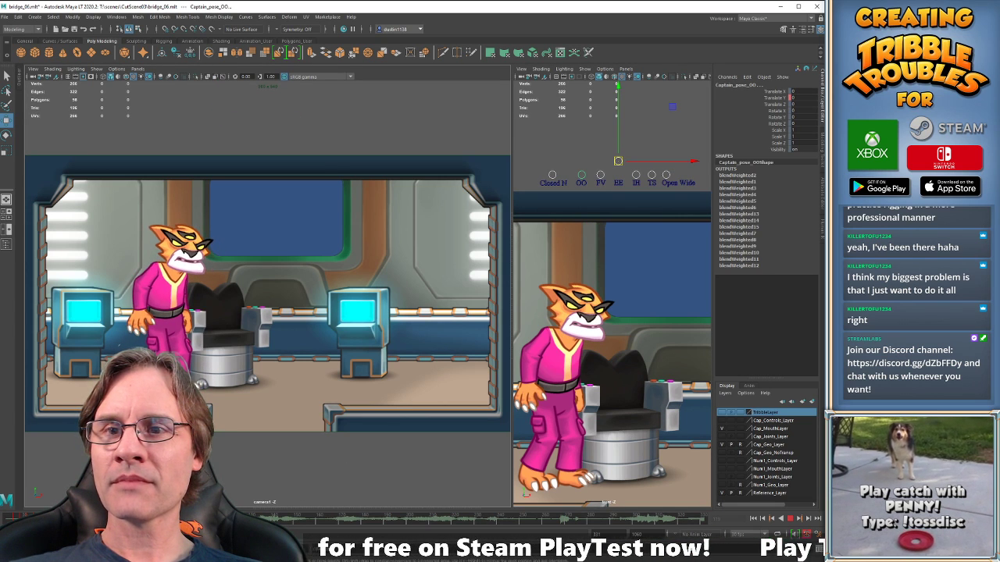
pyautogui.hotkey('alt', 'v')
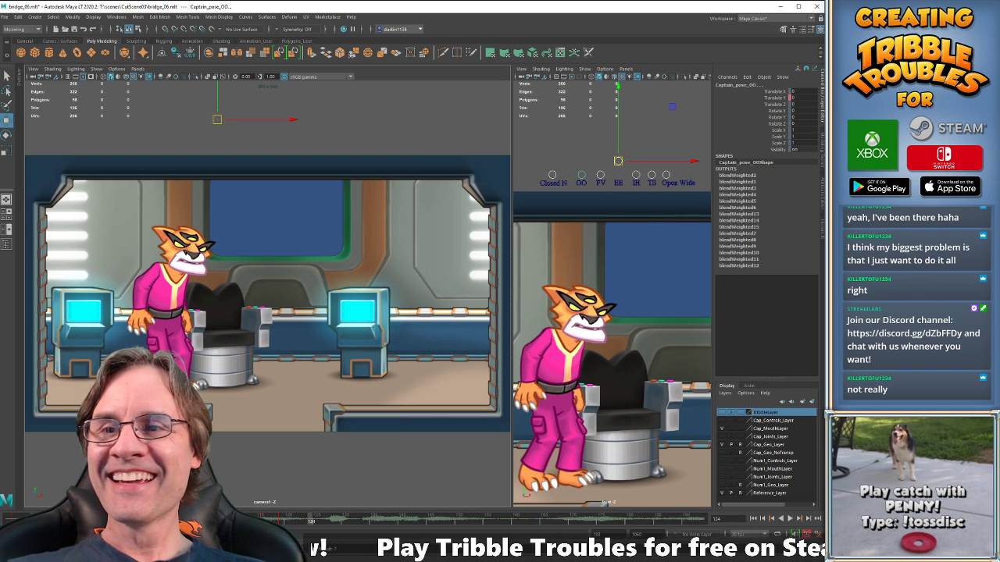
pyautogui.hotkey('alt', 'v')
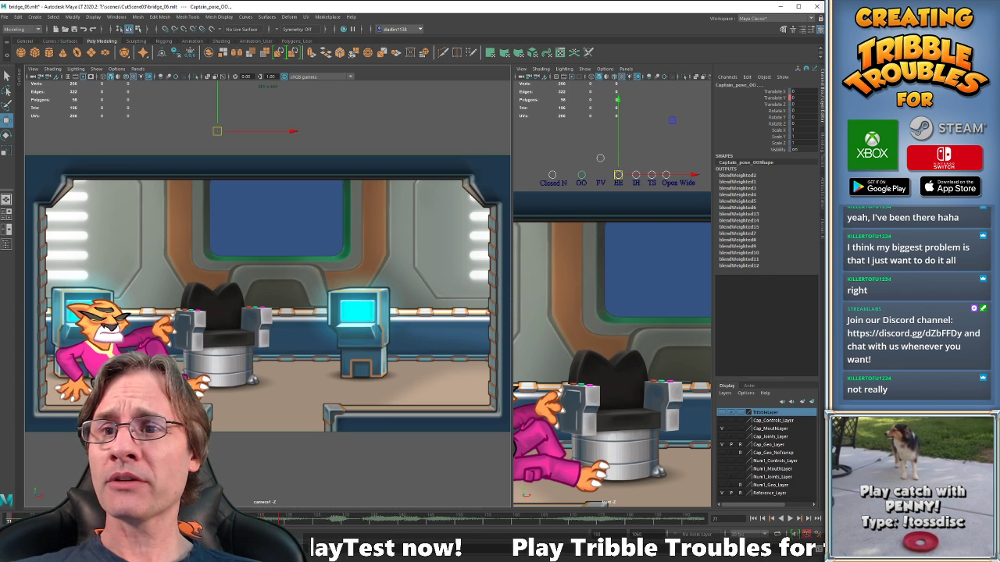
pyautogui.hotkey('alt', 'shift', 'v')
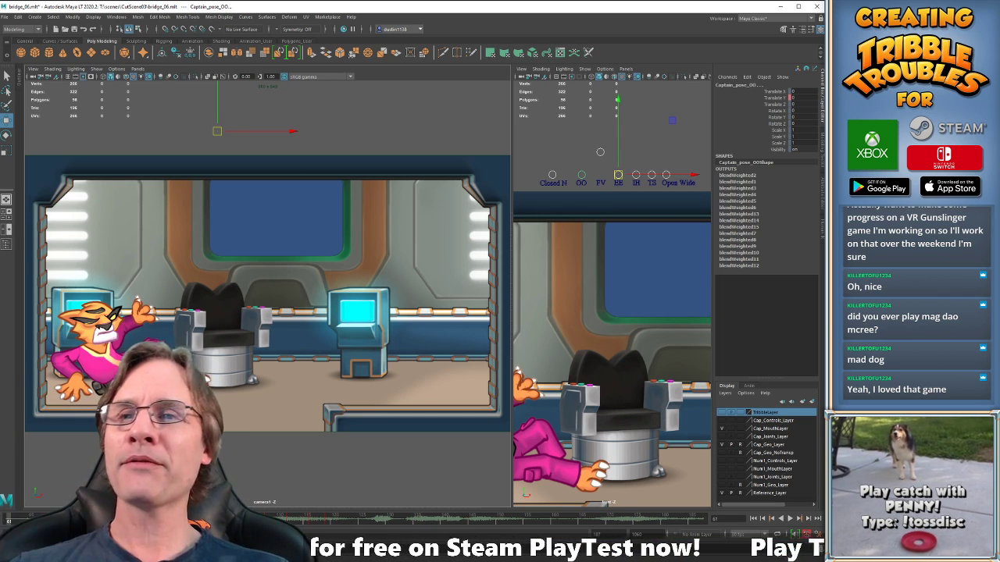
pyautogui.click(207, 519)
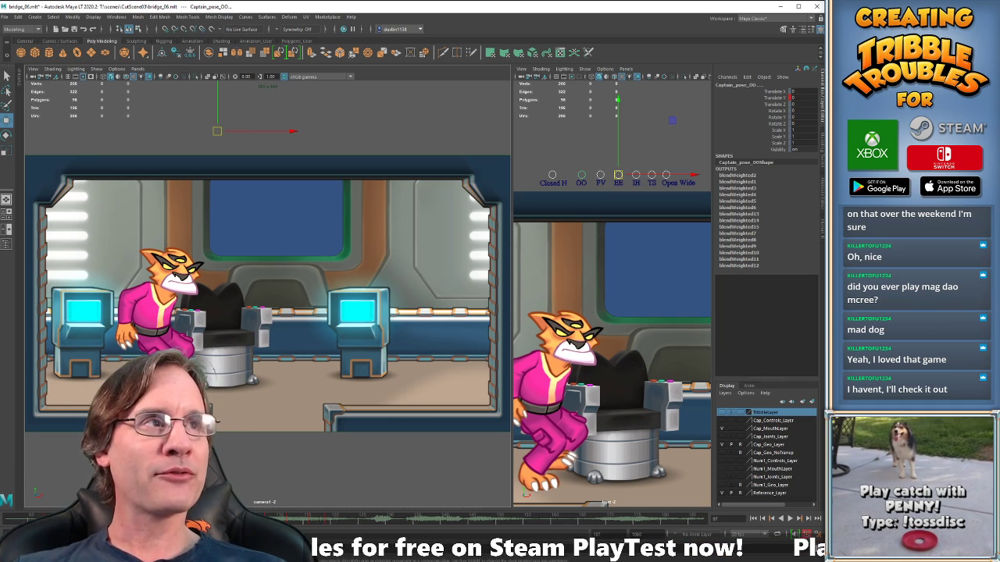
pyautogui.hotkey('alt', 'shift', 'v')
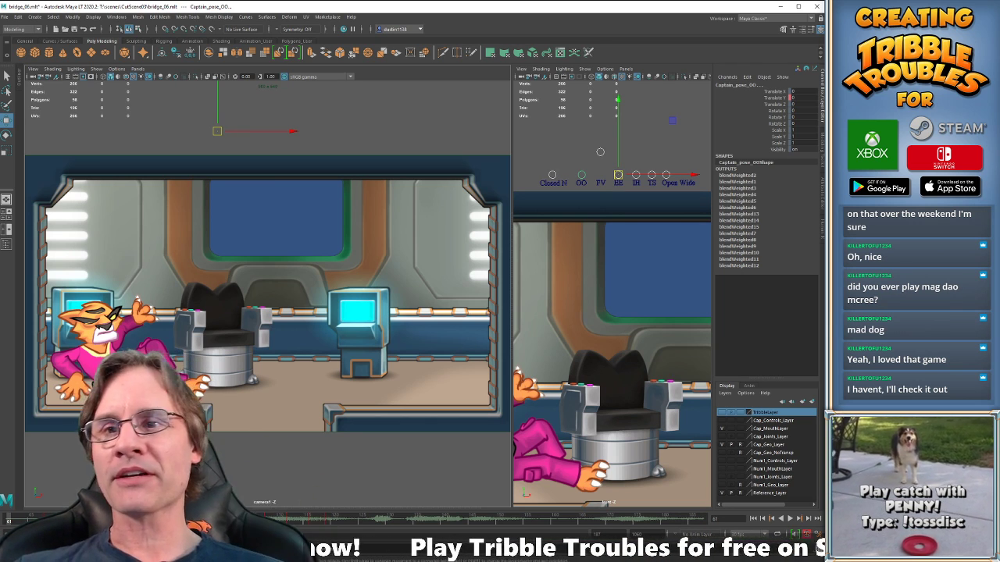
pyautogui.hotkey('alt', 'v')
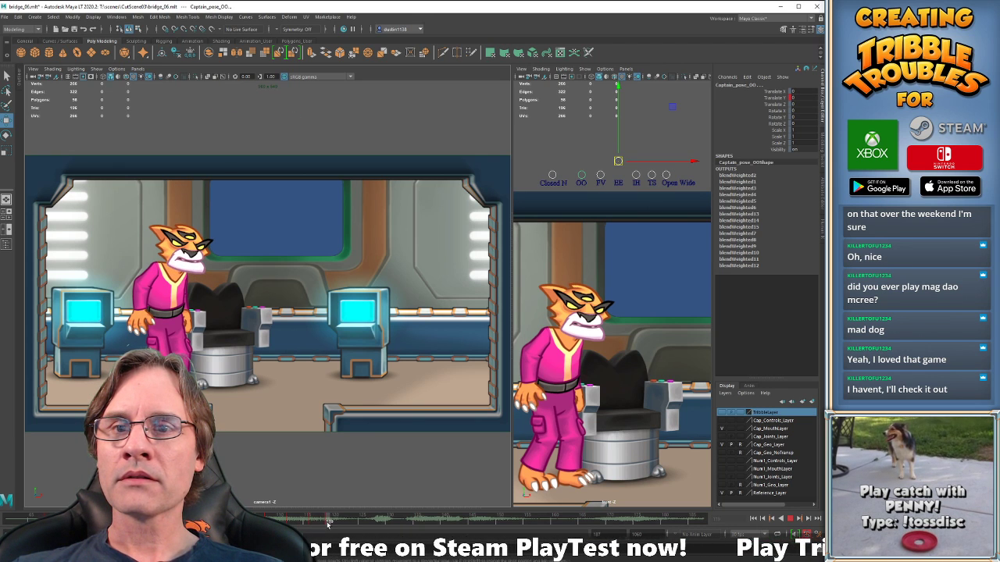
# At frame 119, raise the Open Wide control to about 1.3 in Y and replay the line.
pyautogui.click(666, 174)
pyautogui.moveTo(668, 176); pyautogui.dragTo(666, 169)
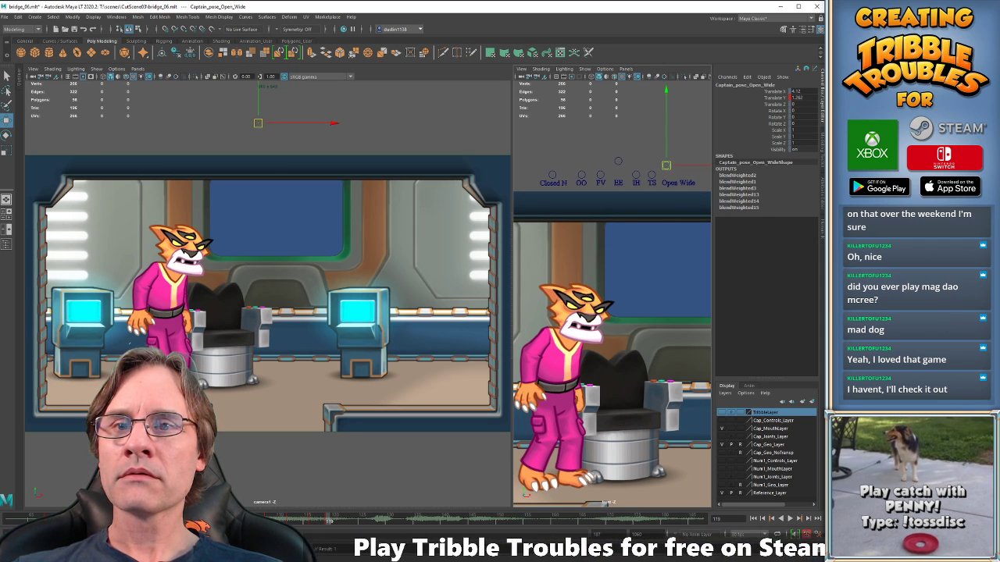
pyautogui.click(287, 521)
pyautogui.hotkey('alt', 'v')
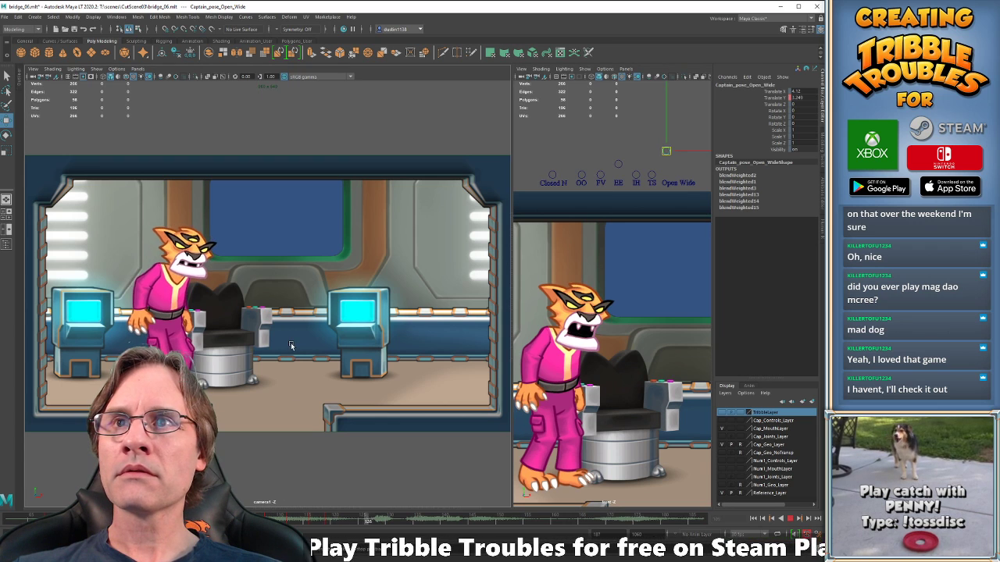
pyautogui.hotkey('alt', 'v')
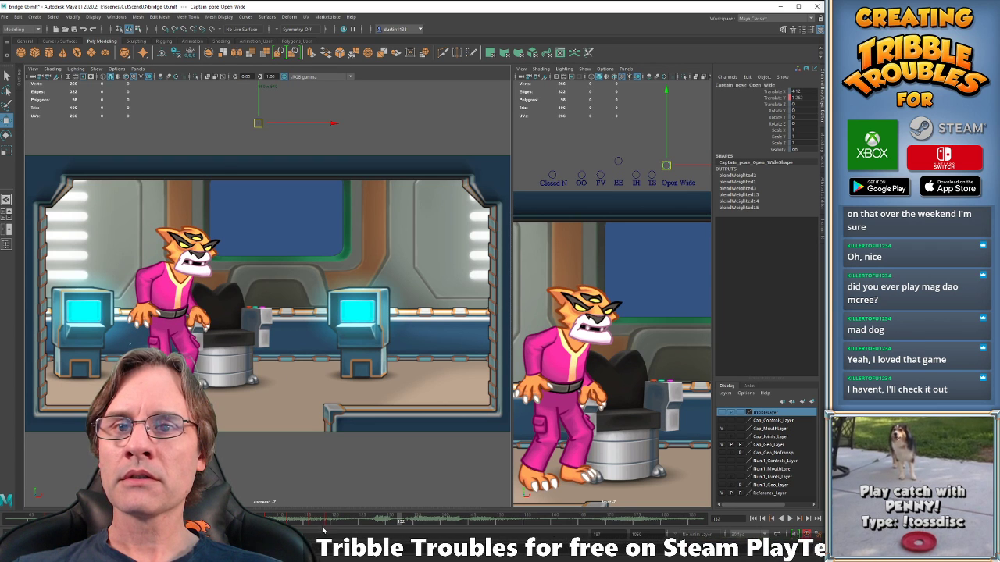
# At frame 122, lower the Open Wide control to just under 1 and the EE control to about 1.4 in Y.
pyautogui.moveTo(323, 523); pyautogui.dragTo(346, 521)
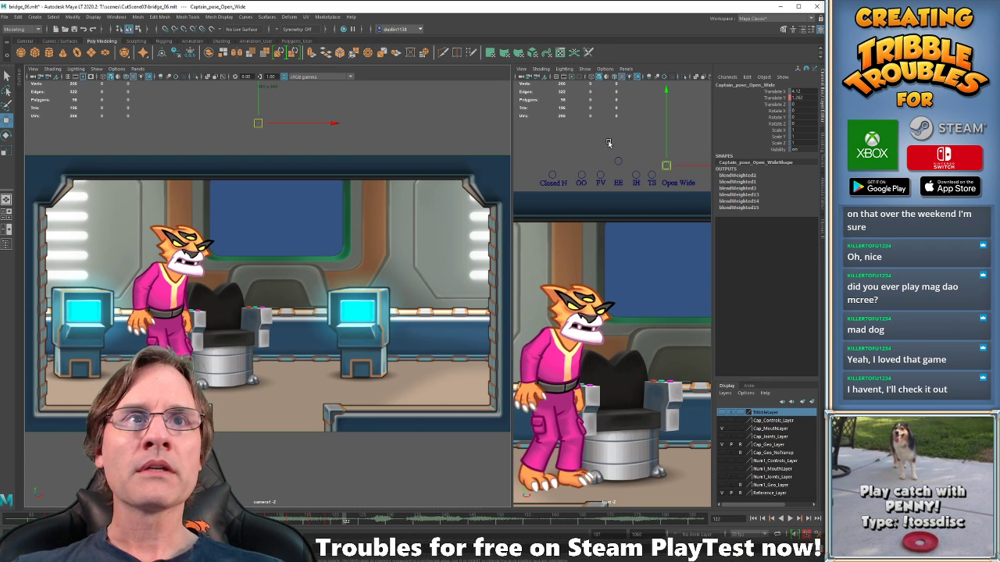
pyautogui.moveTo(542, 143); pyautogui.dragTo(688, 182)
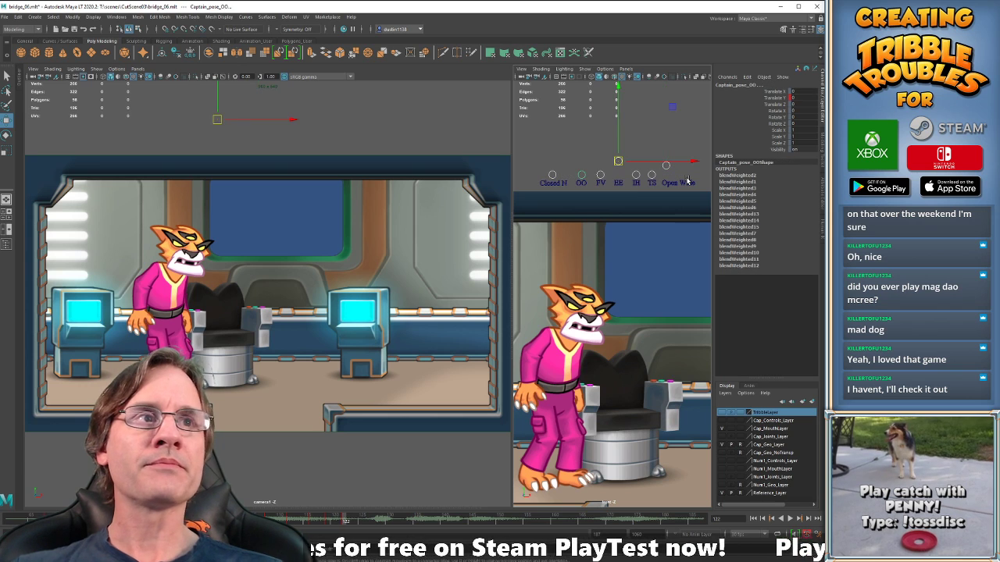
pyautogui.press(',')
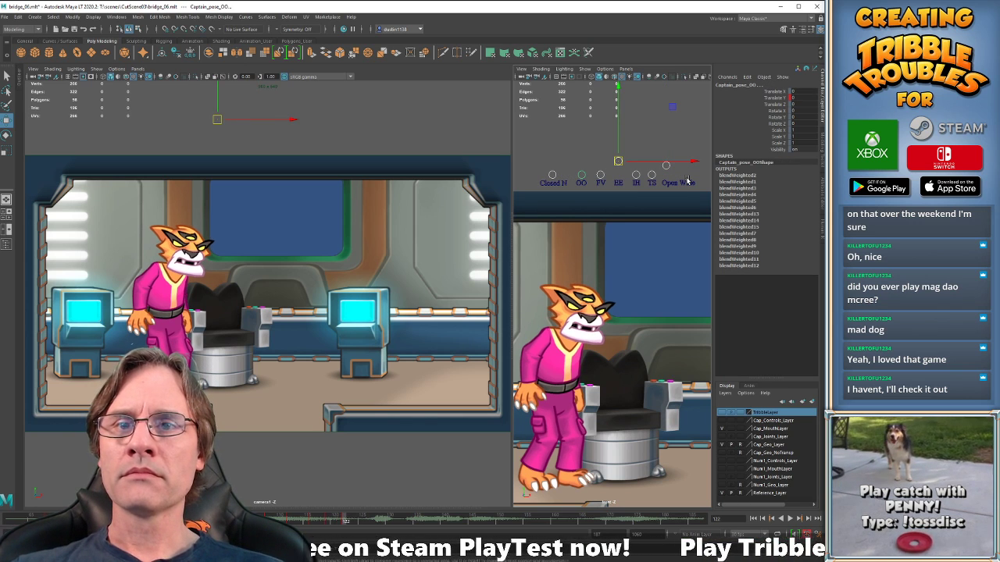
pyautogui.press('.')
pyautogui.hotkey('alt', '.')
pyautogui.hotkey('alt', '.')
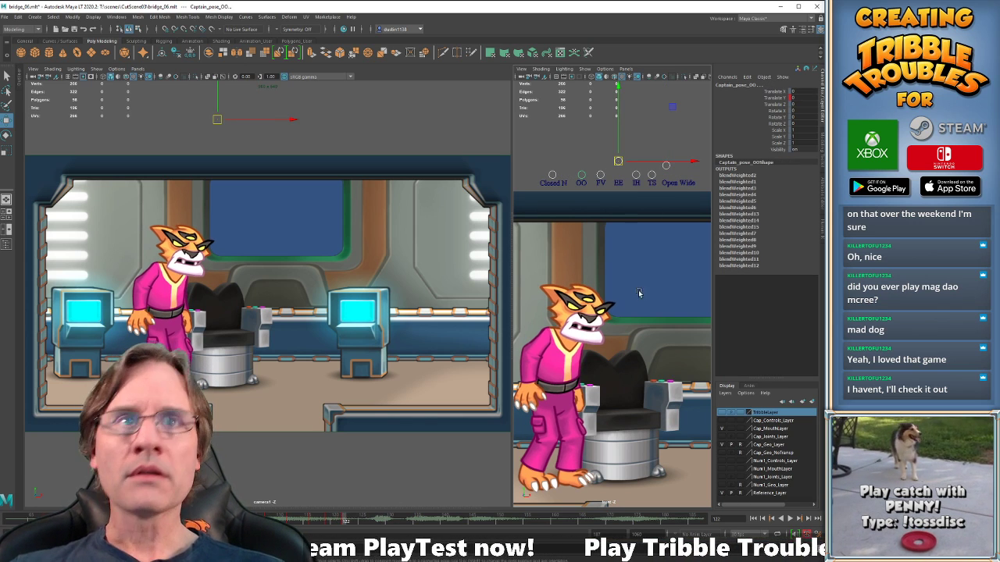
pyautogui.click(666, 165)
pyautogui.press('.')
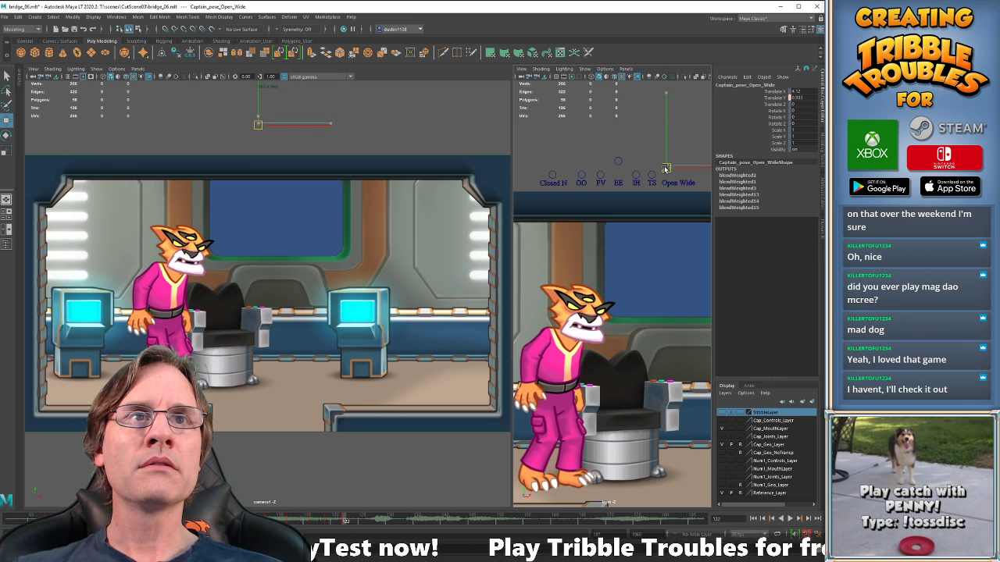
pyautogui.click(617, 165)
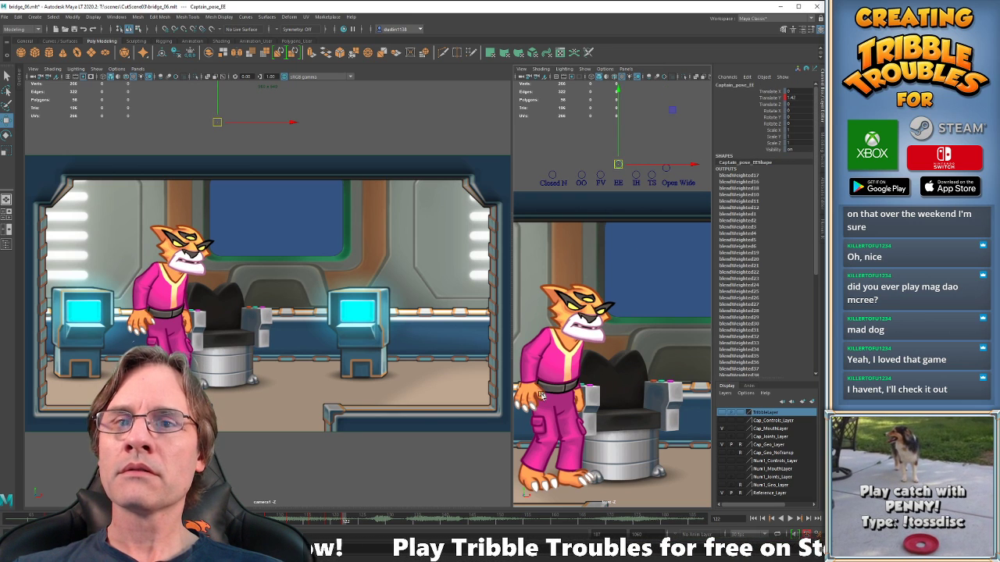
# At frame 124, return the Open Wide and EE controls to their zero positions.
pyautogui.hotkey('alt', 'v')
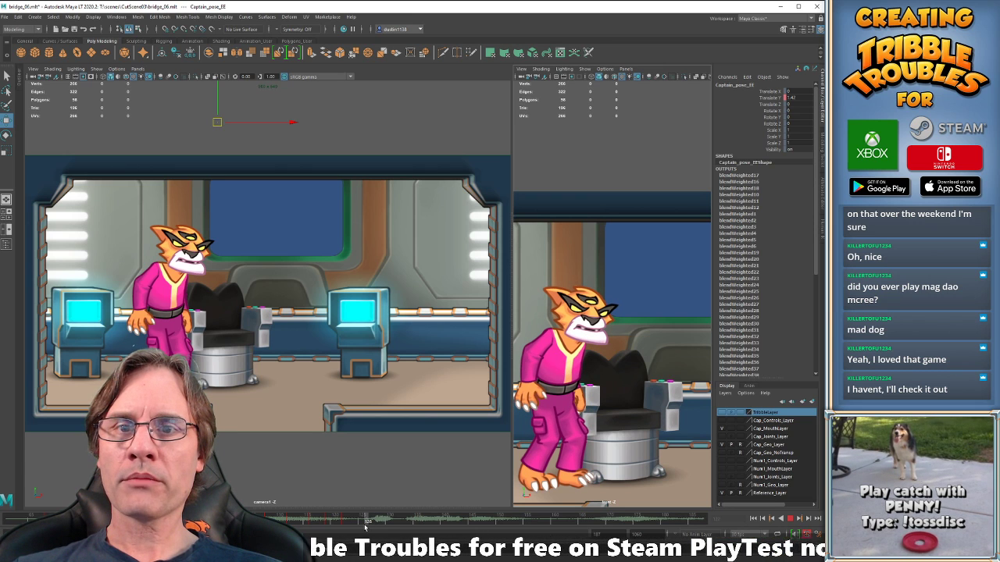
pyautogui.moveTo(365, 527); pyautogui.dragTo(363, 525)
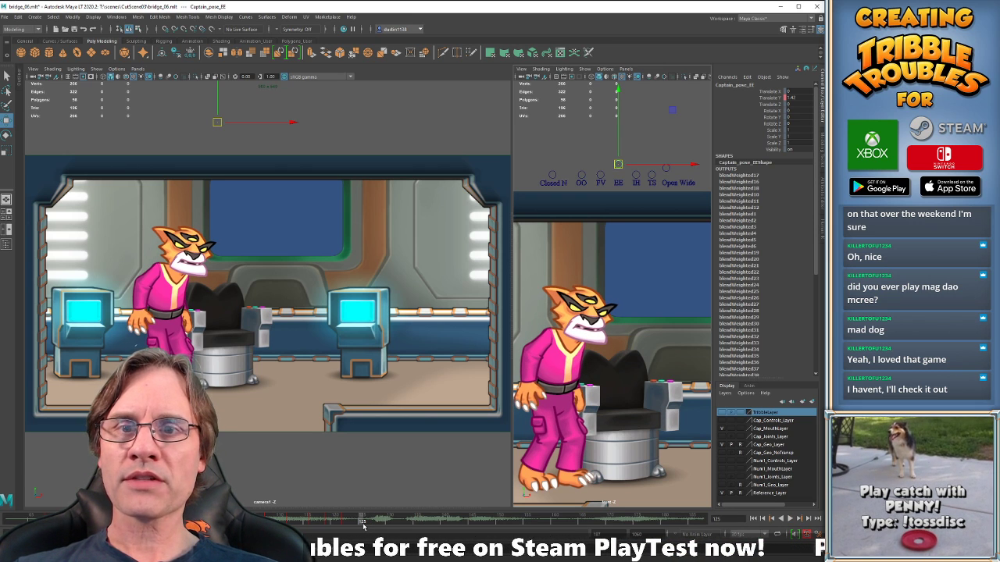
pyautogui.hotkey('alt', ',')
pyautogui.moveTo(538, 148); pyautogui.dragTo(689, 180)
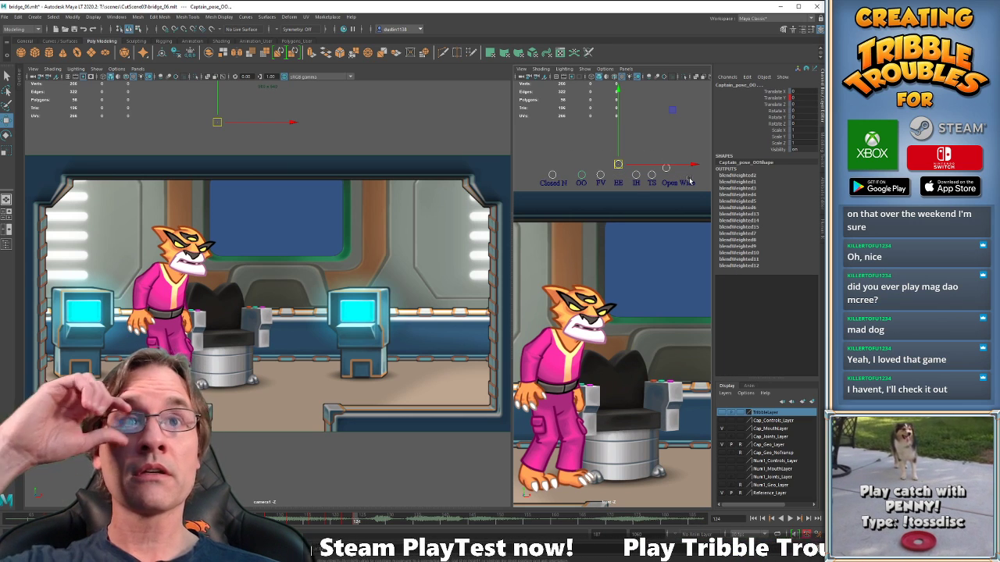
pyautogui.hotkey('alt', '.')
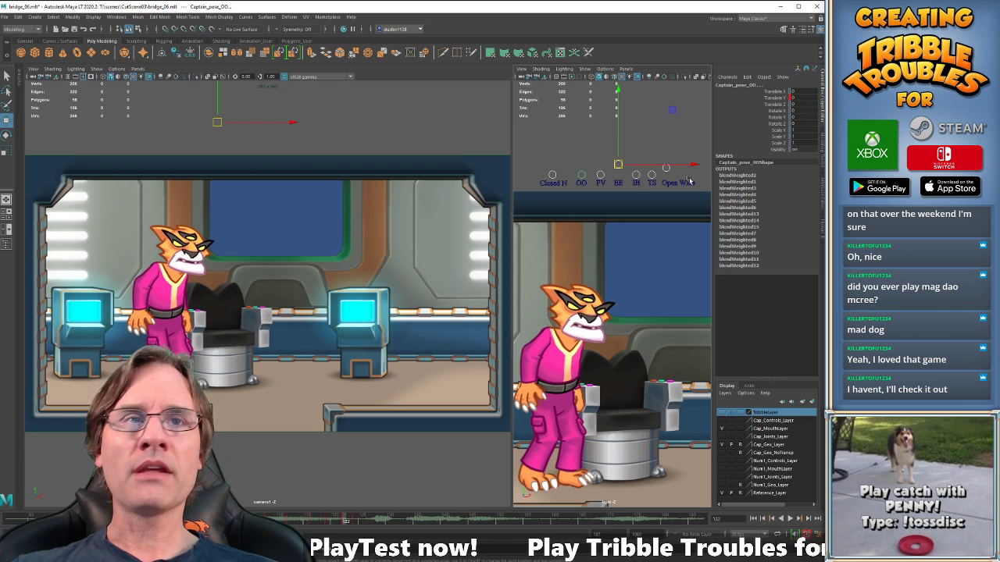
pyautogui.hotkey('alt', ',')
pyautogui.click(663, 141)
pyautogui.moveTo(661, 160); pyautogui.dragTo(666, 179)
pyautogui.moveTo(610, 158); pyautogui.dragTo(601, 177)
# Raise the IH control to about 2.7 in Y at frame 124.
pyautogui.moveTo(648, 150)
pyautogui.mouseDown()
pyautogui.moveTo(635, 178)
pyautogui.moveTo(641, 157)
pyautogui.mouseUp()
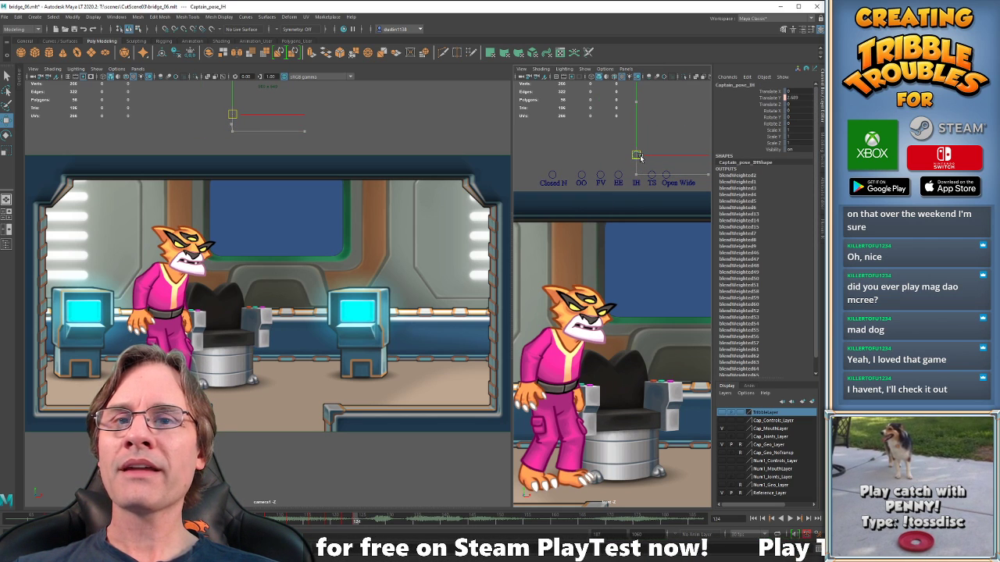
pyautogui.hotkey('ctrl', 'z')
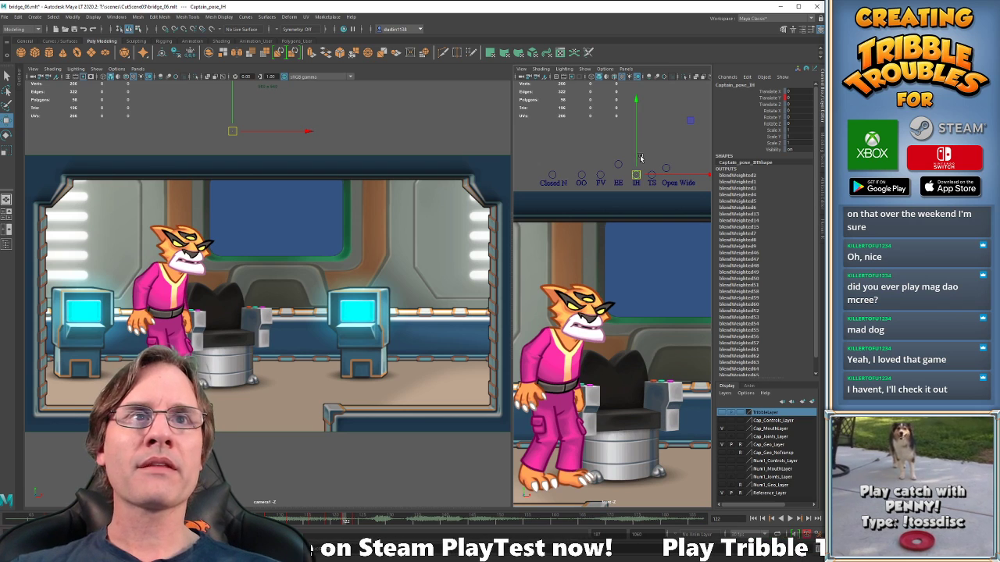
pyautogui.moveTo(637, 174); pyautogui.dragTo(637, 155)
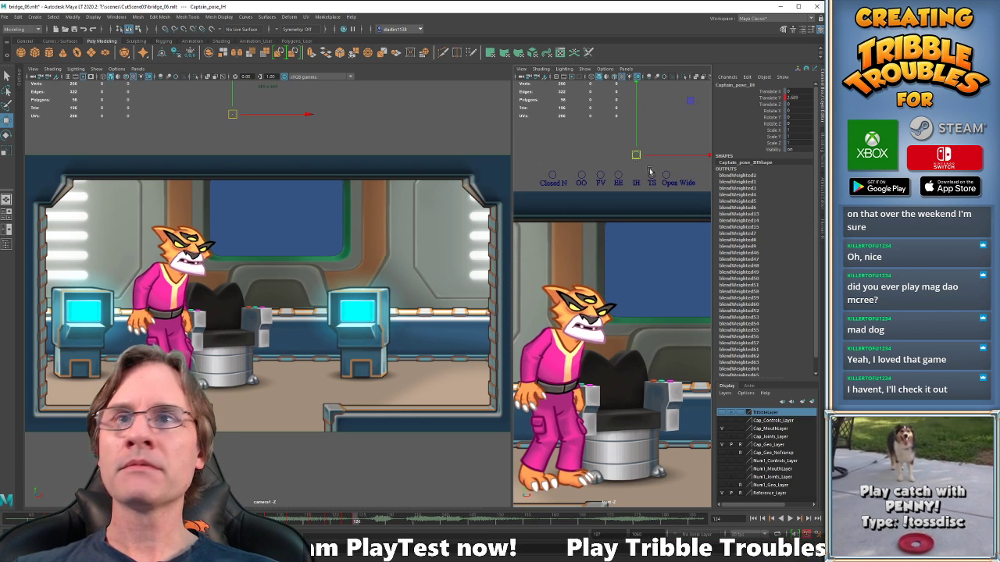
# Check the poses up to frame 125 with all mouth controls selected, reselect the IH control and replay the line.
pyautogui.moveTo(548, 146)
pyautogui.mouseDown()
pyautogui.moveTo(699, 171)
pyautogui.moveTo(699, 180)
pyautogui.mouseUp()
pyautogui.press(',')
pyautogui.press('.')
pyautogui.press('.')
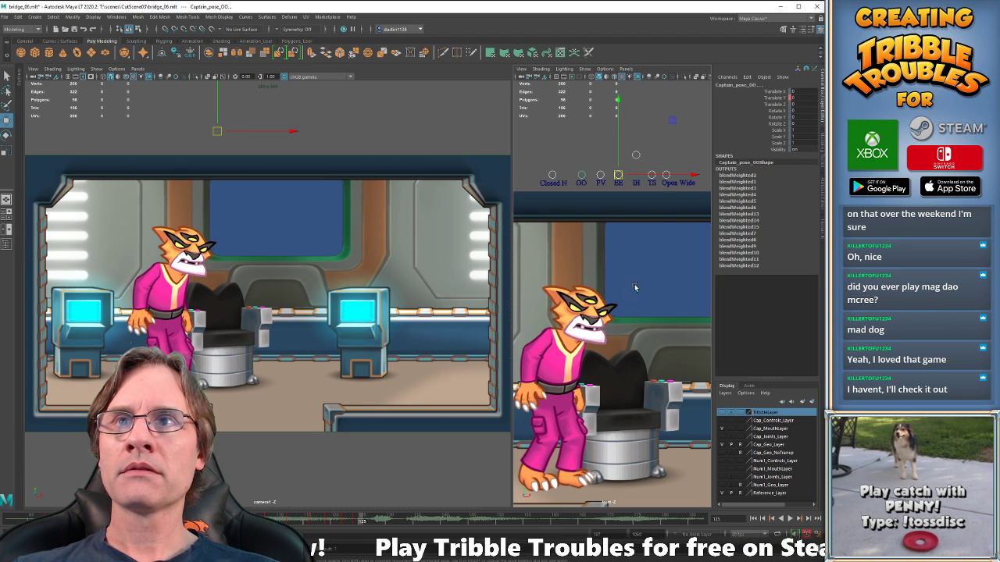
pyautogui.click(596, 138)
pyautogui.moveTo(621, 146); pyautogui.dragTo(645, 164)
pyautogui.moveTo(636, 158); pyautogui.dragTo(636, 154)
pyautogui.hotkey('alt', 'v')
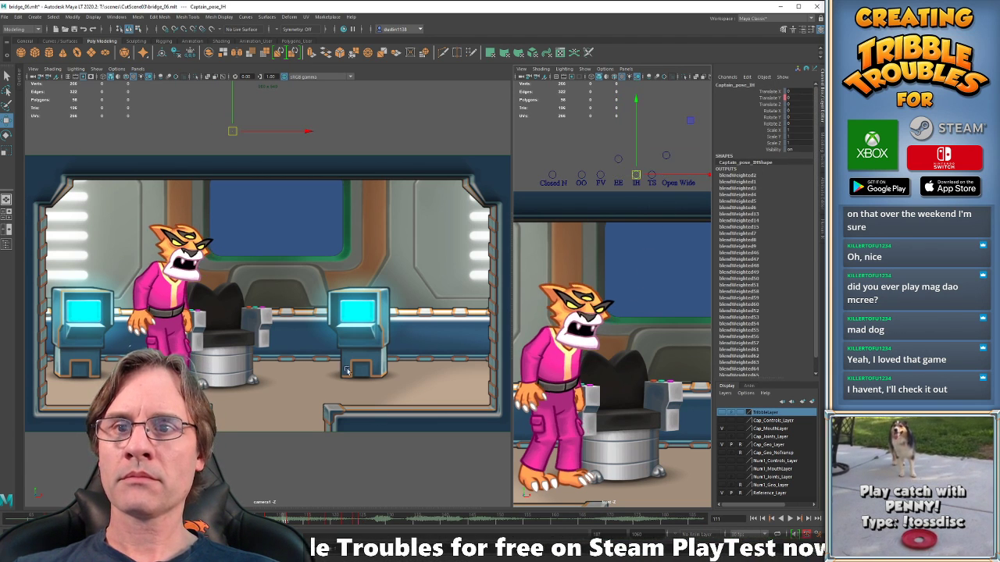
# Step back and forth between frames 122 and 124 to examine the transition from the EE to the IH mouth pose.
pyautogui.click(364, 515)
pyautogui.hotkey('alt', ',')
pyautogui.hotkey('alt', ',')
pyautogui.hotkey('alt', ',')
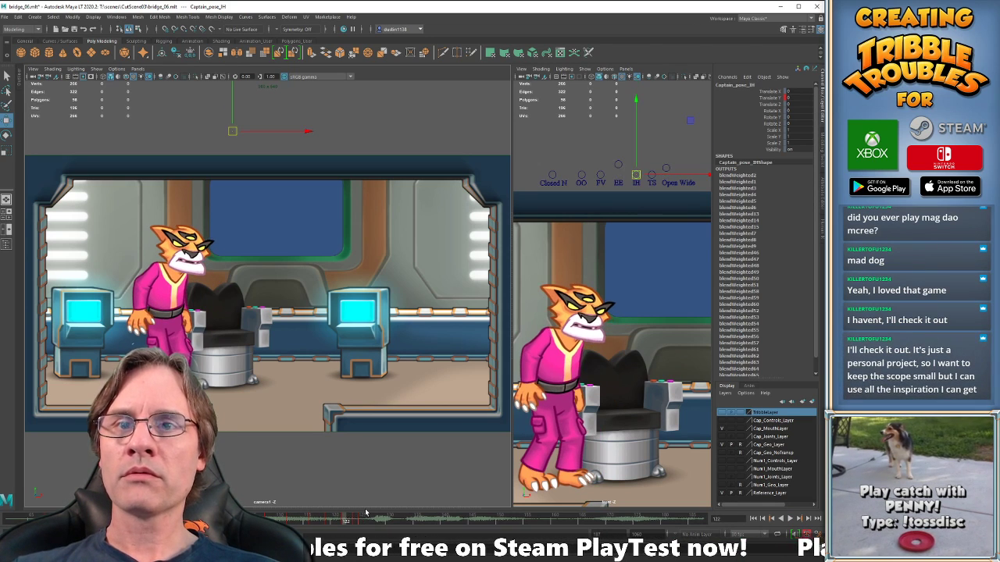
pyautogui.hotkey('alt', ',')
pyautogui.hotkey('alt', '.')
pyautogui.hotkey('alt', '.')
pyautogui.hotkey('alt', '.')
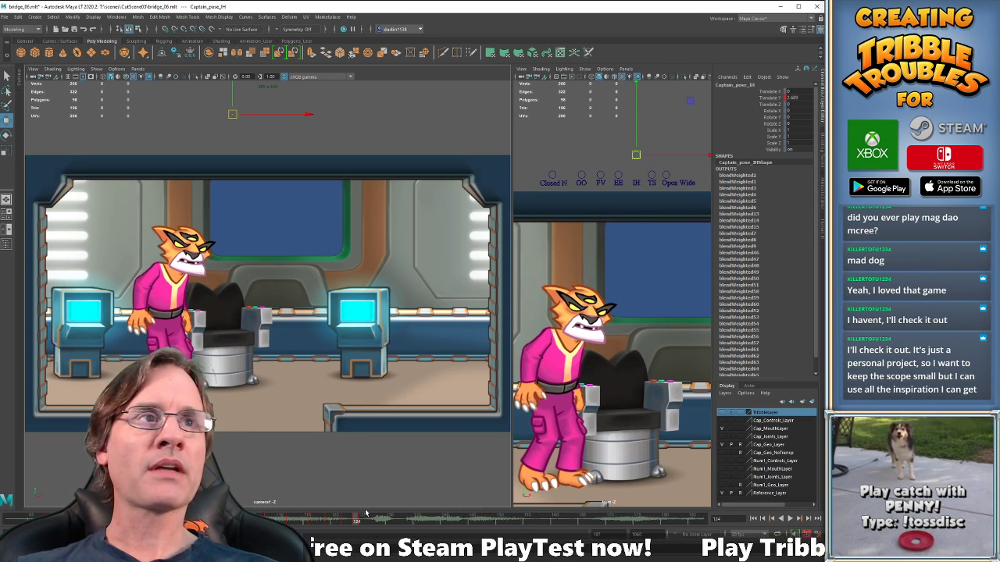
pyautogui.hotkey('alt', ',')
pyautogui.hotkey('alt', ',')
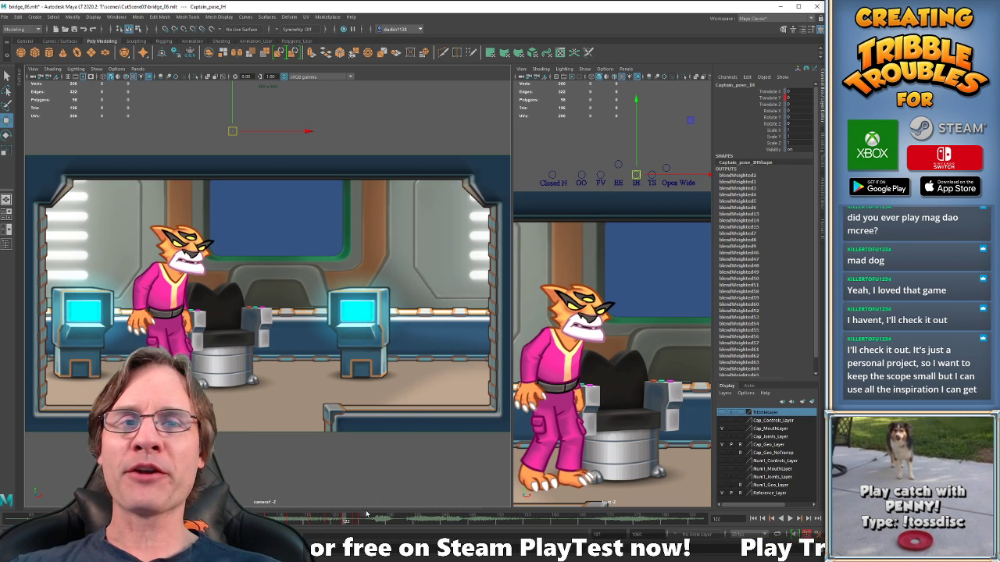
pyautogui.press(',')
pyautogui.press('.')
pyautogui.press('.')
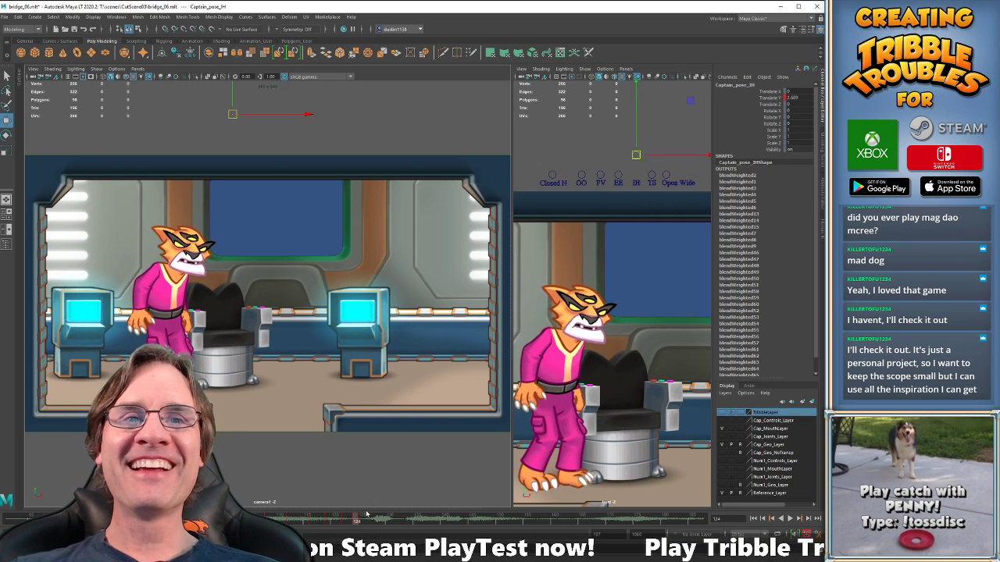
pyautogui.press(',')
pyautogui.press('.')
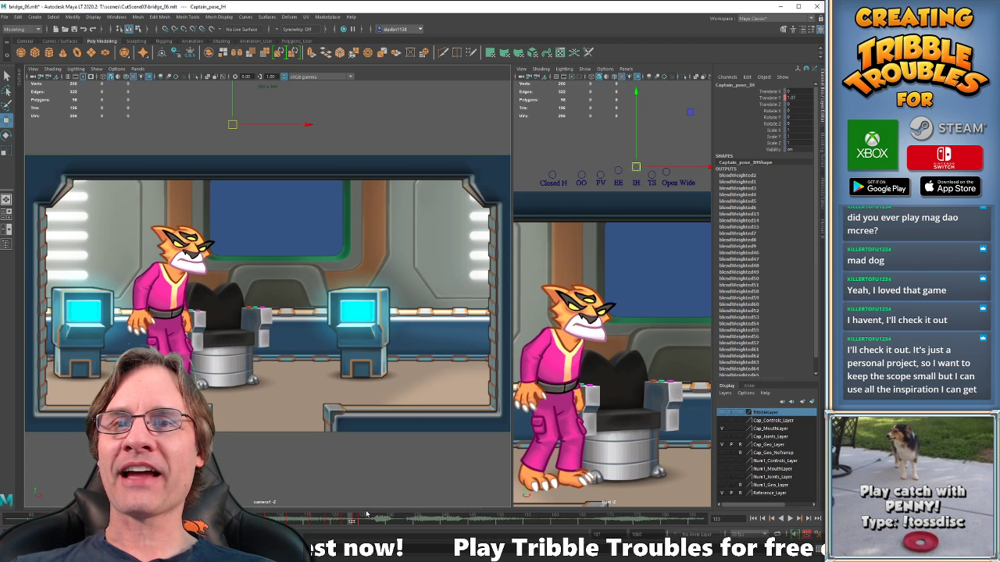
pyautogui.press('.')
pyautogui.press(',')
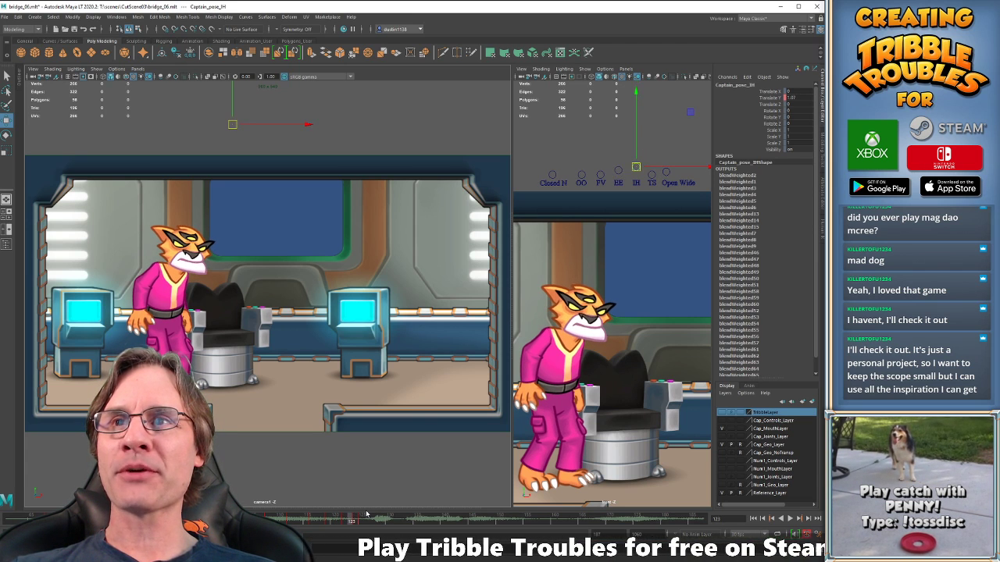
# Flip between frames 122 and 123 to compare the captain's mouth poses.
pyautogui.hotkey('alt', ',')
pyautogui.hotkey('alt', '.')
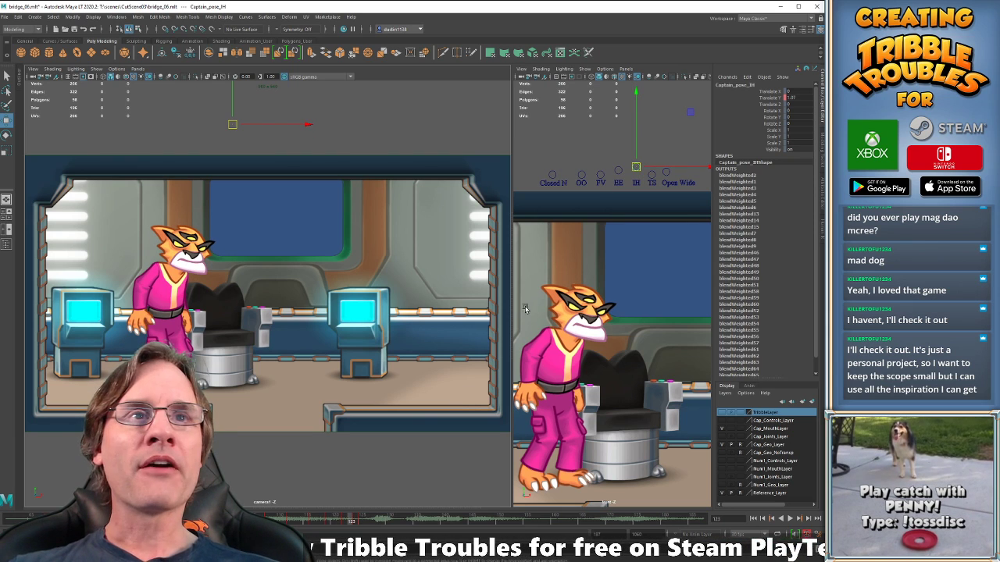
pyautogui.hotkey('alt', ',')
pyautogui.hotkey('alt', '.')
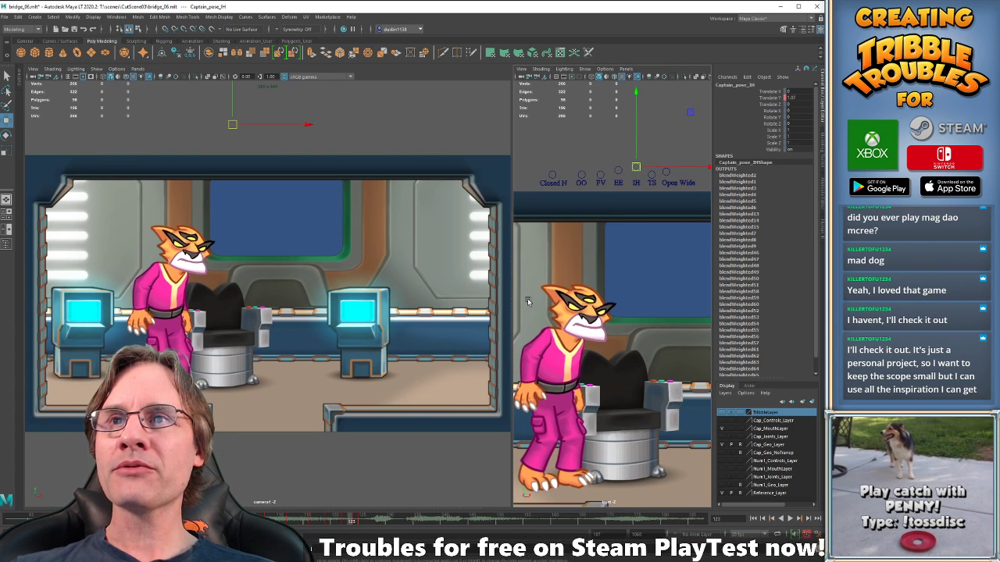
pyautogui.hotkey('alt', ',')
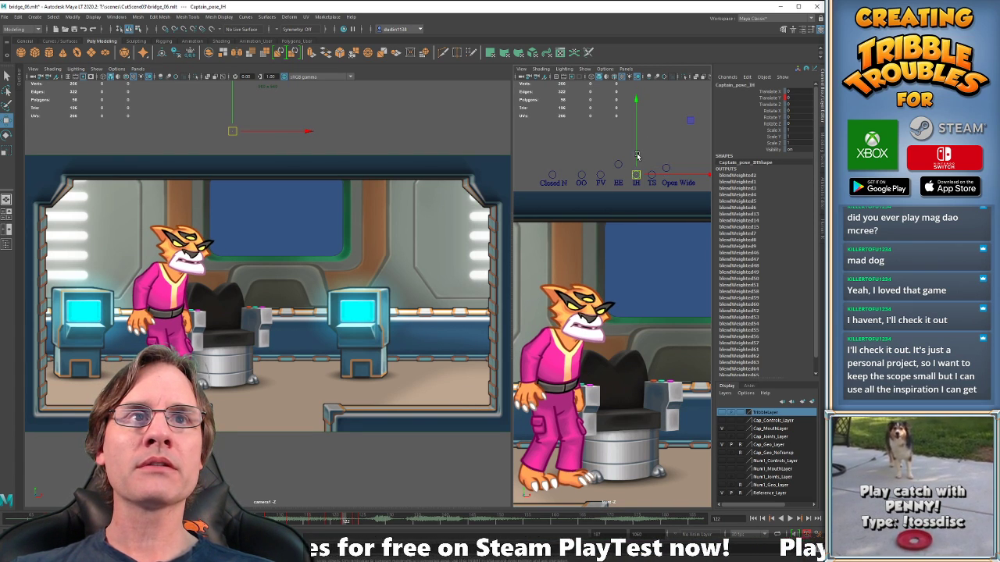
# Raise the Open Wide control to about 1.2 in Y at frame 123 and check it against the neighbouring frames.
pyautogui.click(667, 172)
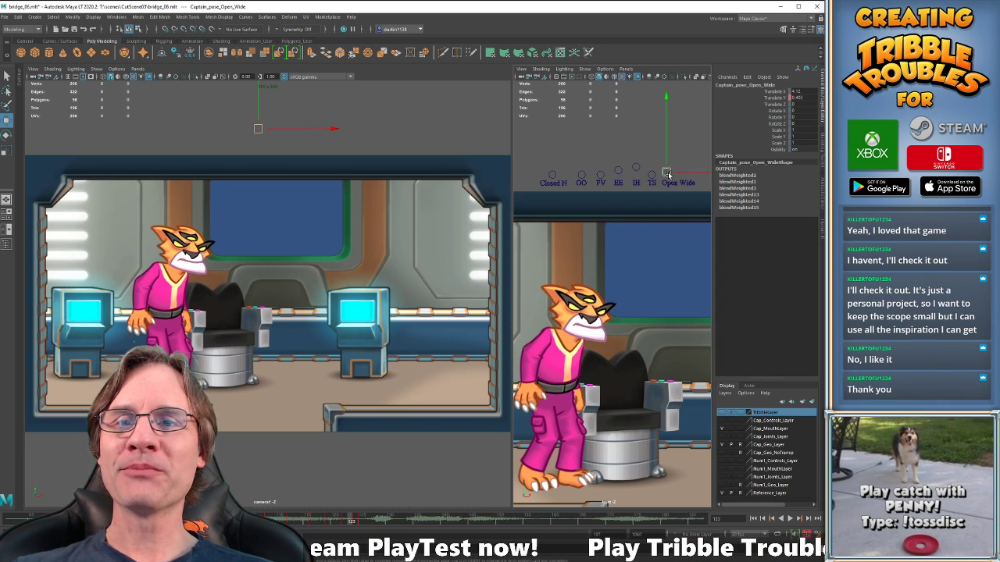
pyautogui.moveTo(667, 174); pyautogui.dragTo(664, 170)
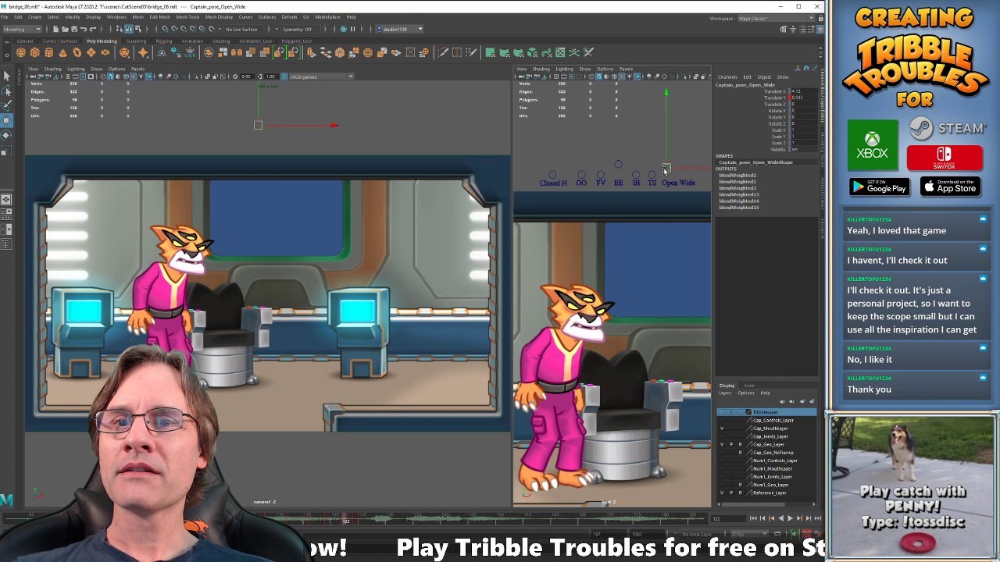
pyautogui.press(',')
pyautogui.press(',')
pyautogui.press('.')
pyautogui.press('.')
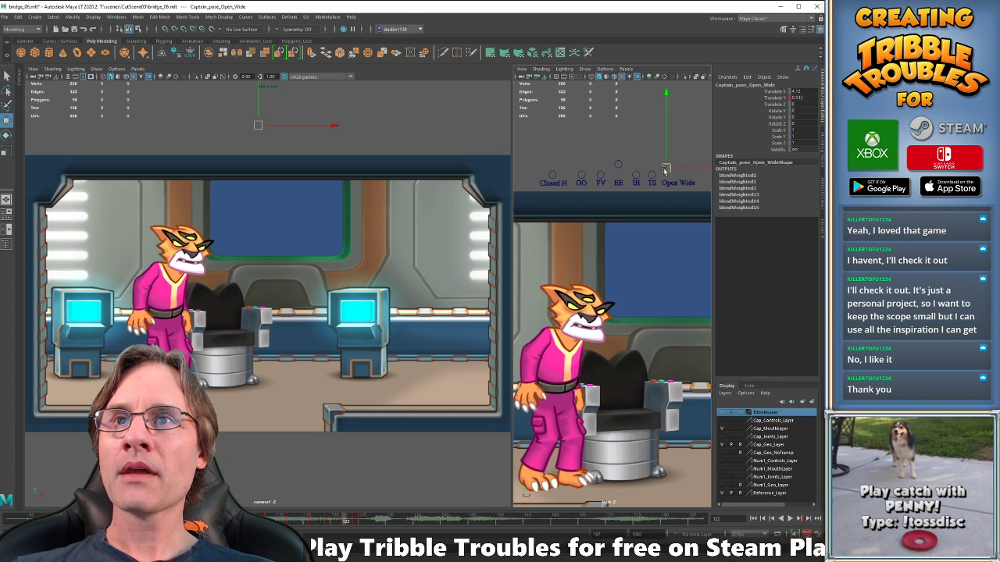
pyautogui.press('.')
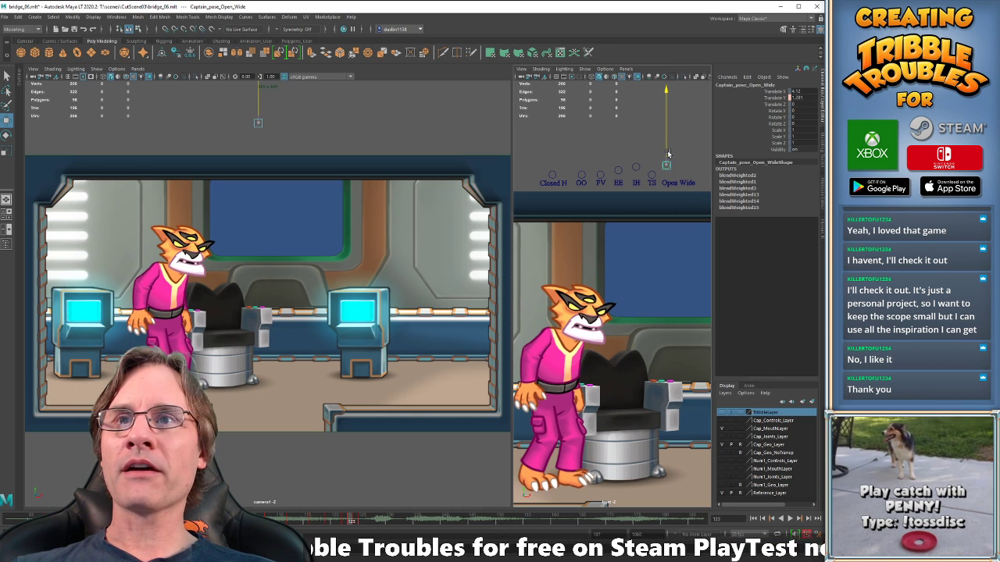
pyautogui.press(',')
pyautogui.press('.')
pyautogui.press('.')
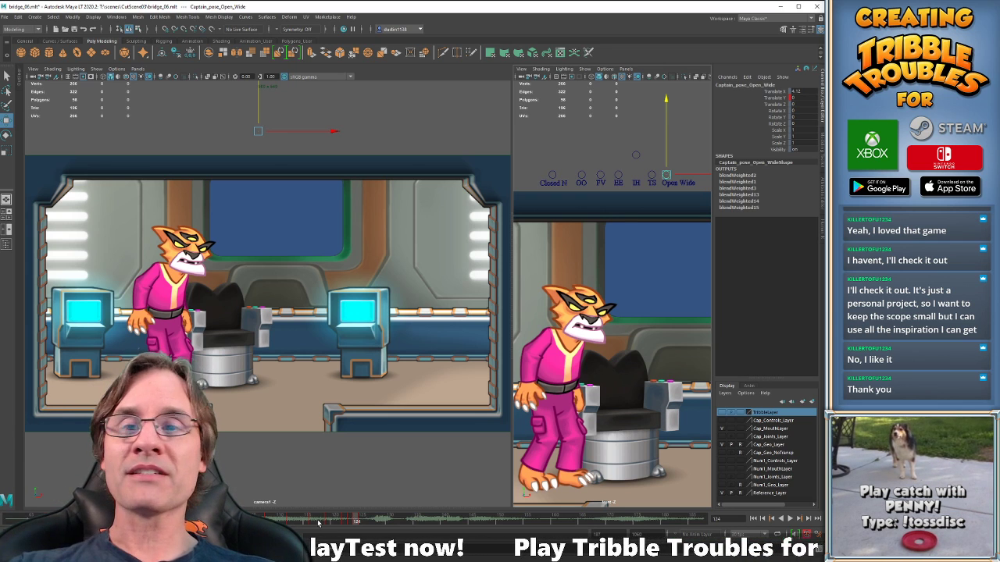
# Replay the captain's line from around frame 100 to check the lip sync.
pyautogui.click(220, 519)
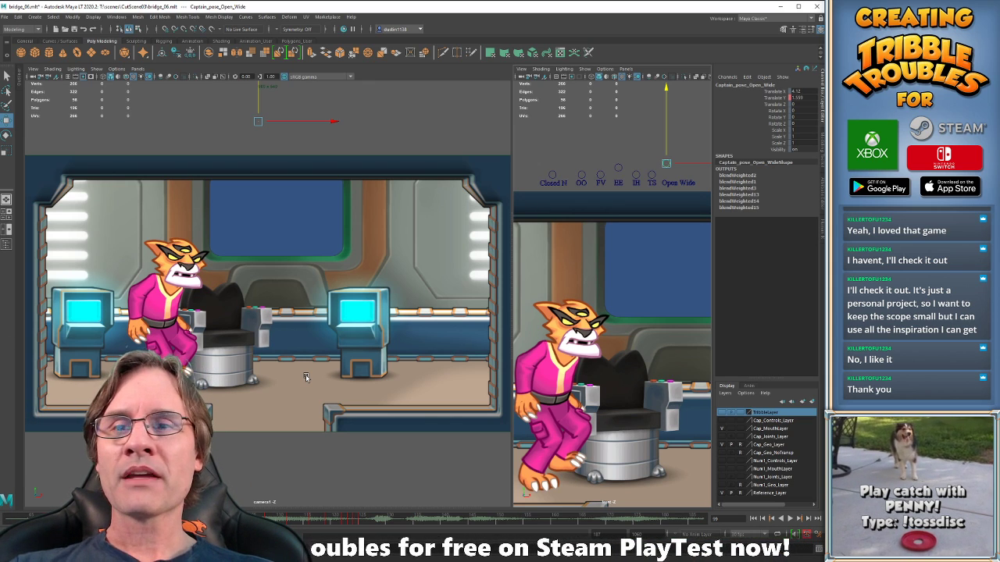
pyautogui.hotkey('alt', 'v')
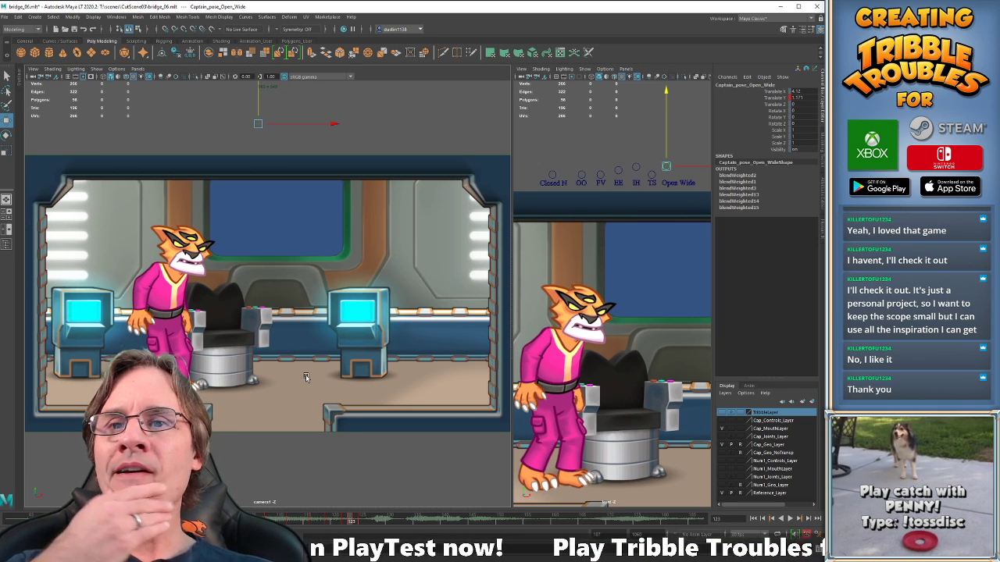
pyautogui.click(224, 518)
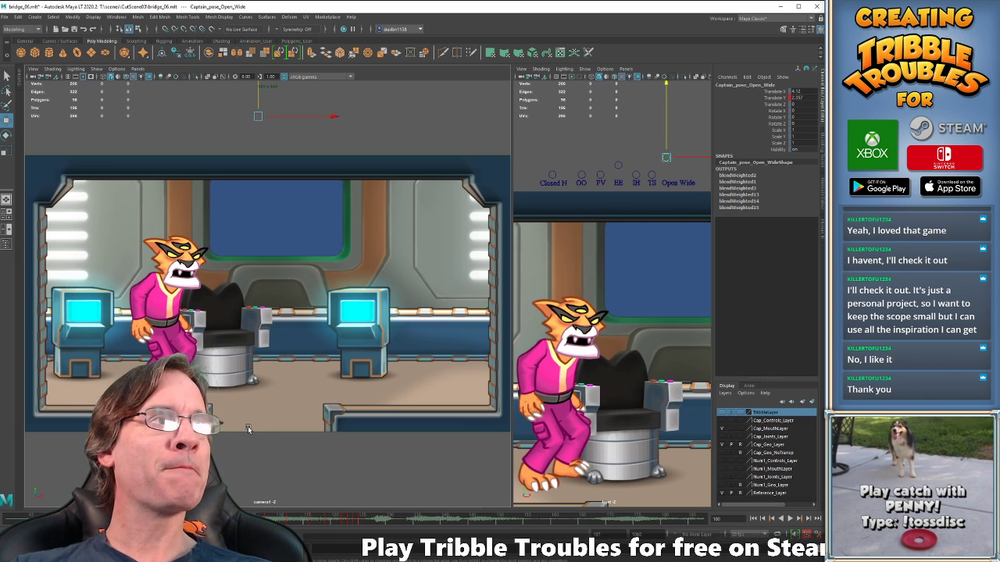
pyautogui.hotkey('alt', 'v')
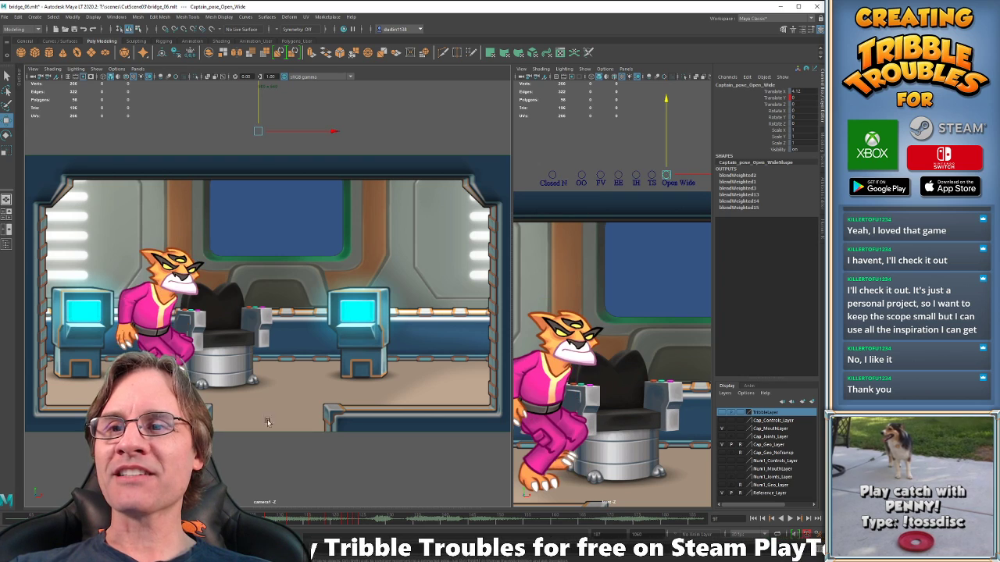
pyautogui.hotkey('alt', 'v')
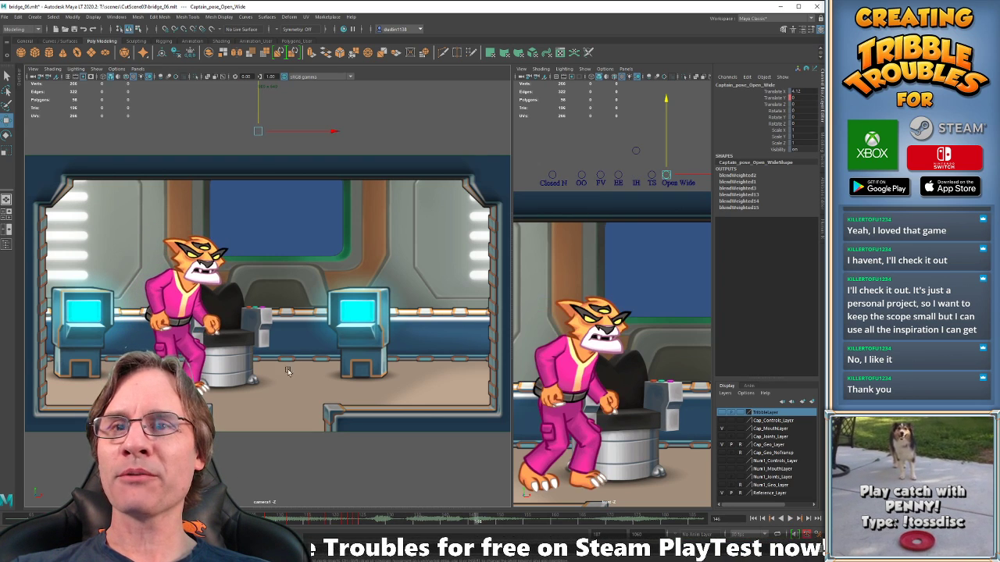
# Return to frame 124 and examine the mouth poses between frames 123 and 125.
pyautogui.moveTo(344, 524); pyautogui.dragTo(350, 523)
pyautogui.click(356, 523)
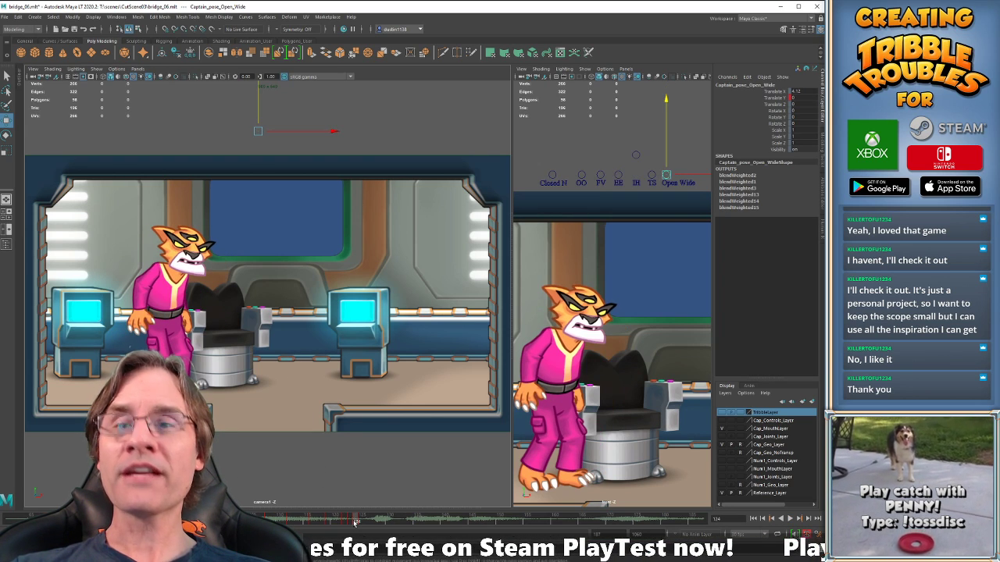
pyautogui.hotkey('alt', ',')
pyautogui.hotkey('alt', '.')
pyautogui.hotkey('alt', '.')
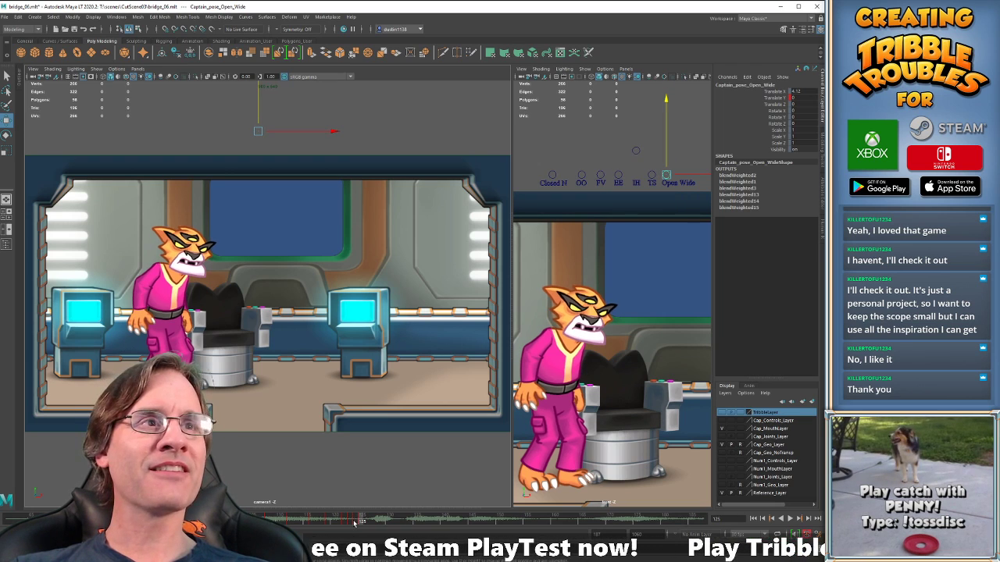
# Replay the line from frame 116 and scrub through it to judge the mouth timing against the audio.
pyautogui.click(310, 524)
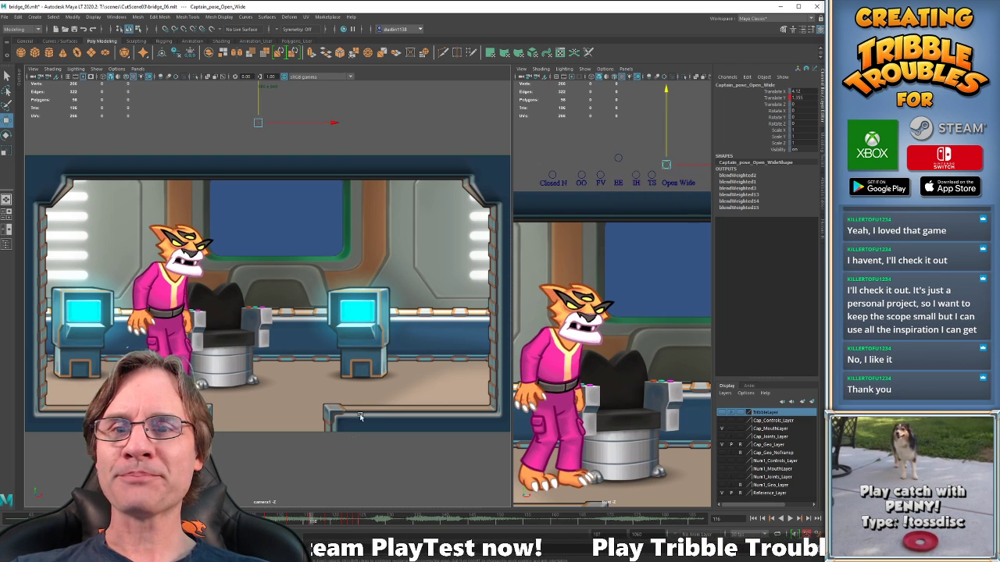
pyautogui.hotkey('alt', 'v')
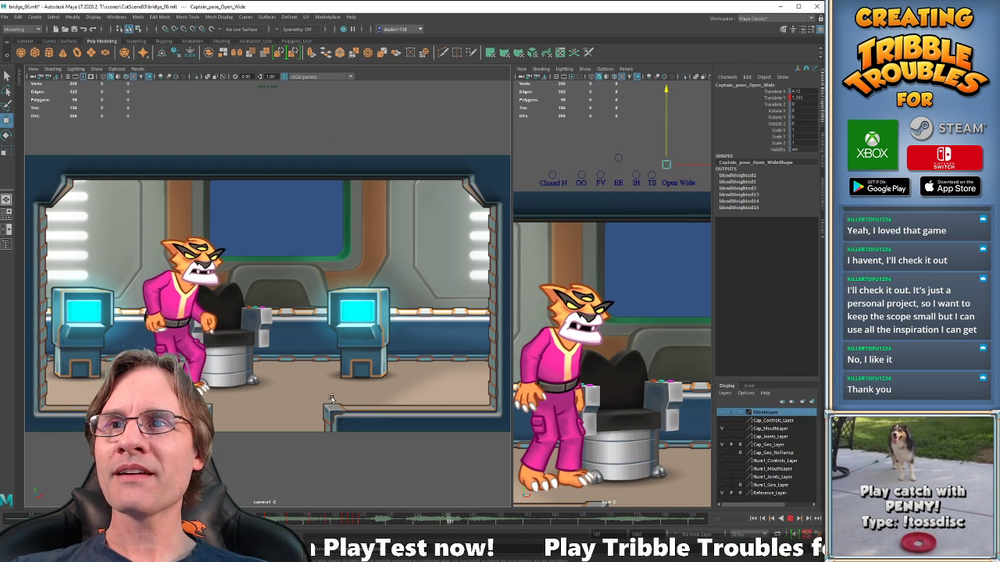
pyautogui.hotkey('alt', 'v')
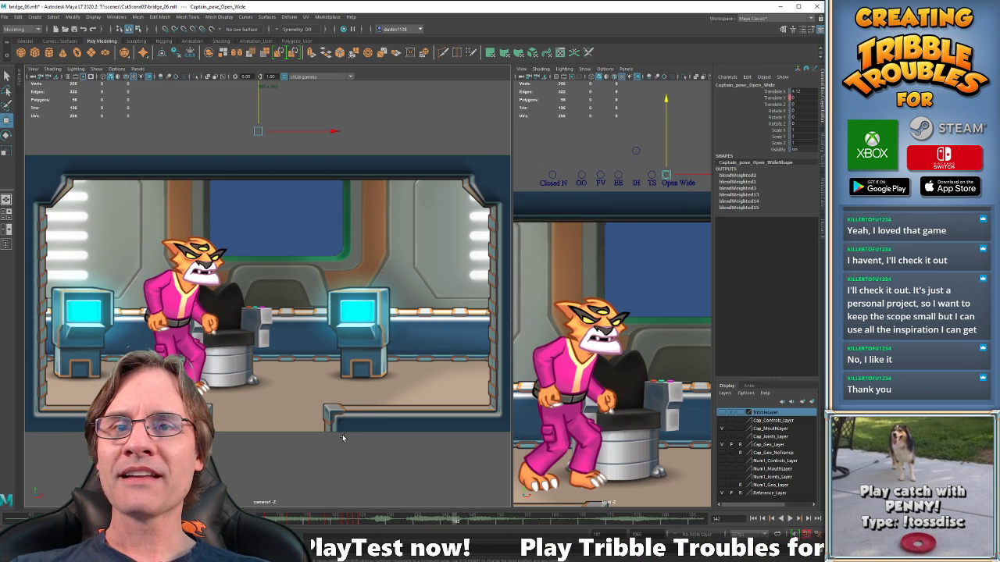
pyautogui.click(357, 520)
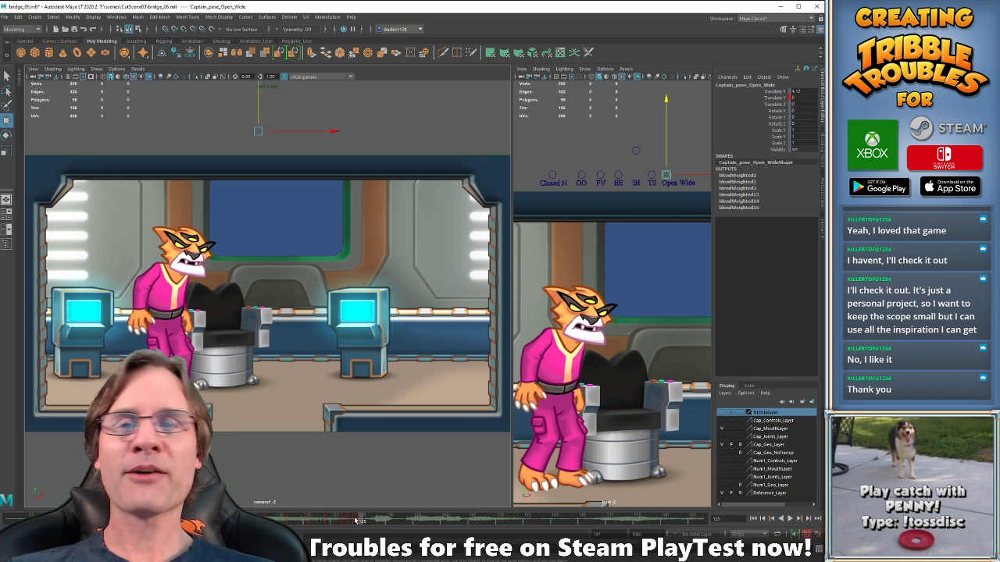
pyautogui.moveTo(326, 521)
pyautogui.mouseDown()
pyautogui.moveTo(343, 520)
pyautogui.moveTo(342, 528)
pyautogui.mouseUp()
pyautogui.click(307, 527)
pyautogui.hotkey('alt', 'v')
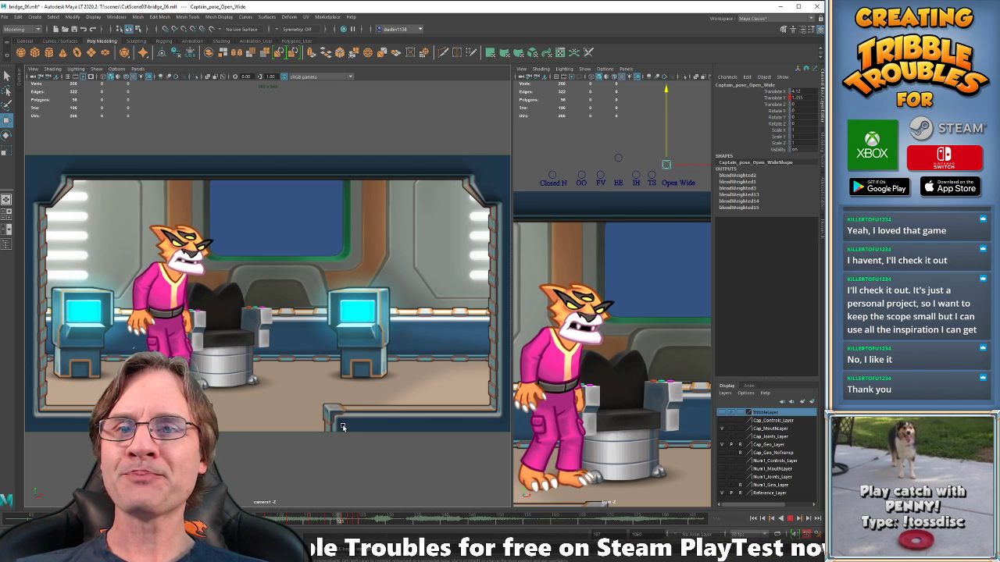
pyautogui.hotkey('alt', 'v')
# Select all mouth controls at frame 126 and step back through frames 123 to 126 to check their poses.
pyautogui.moveTo(325, 521); pyautogui.dragTo(366, 524)
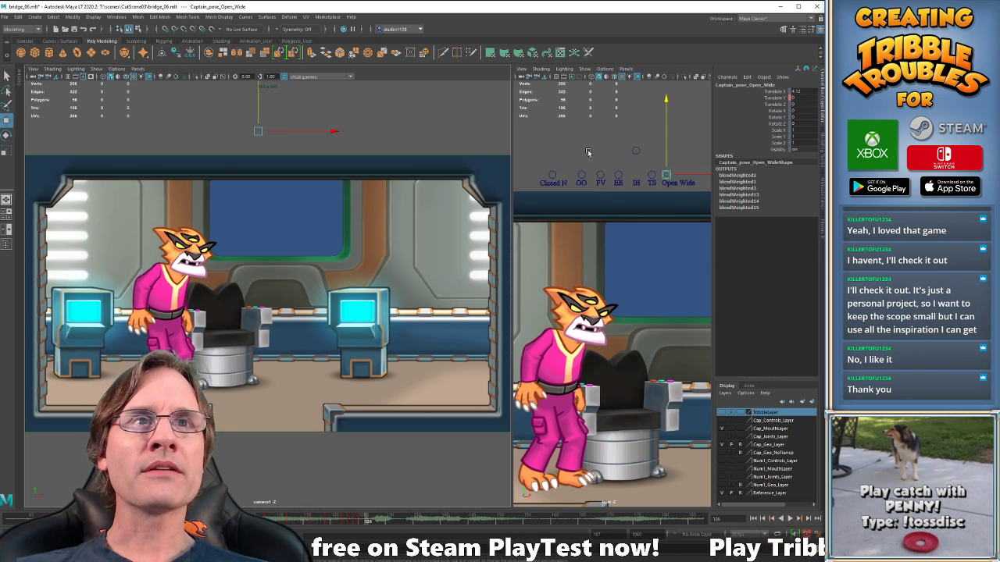
pyautogui.moveTo(543, 146); pyautogui.dragTo(701, 186)
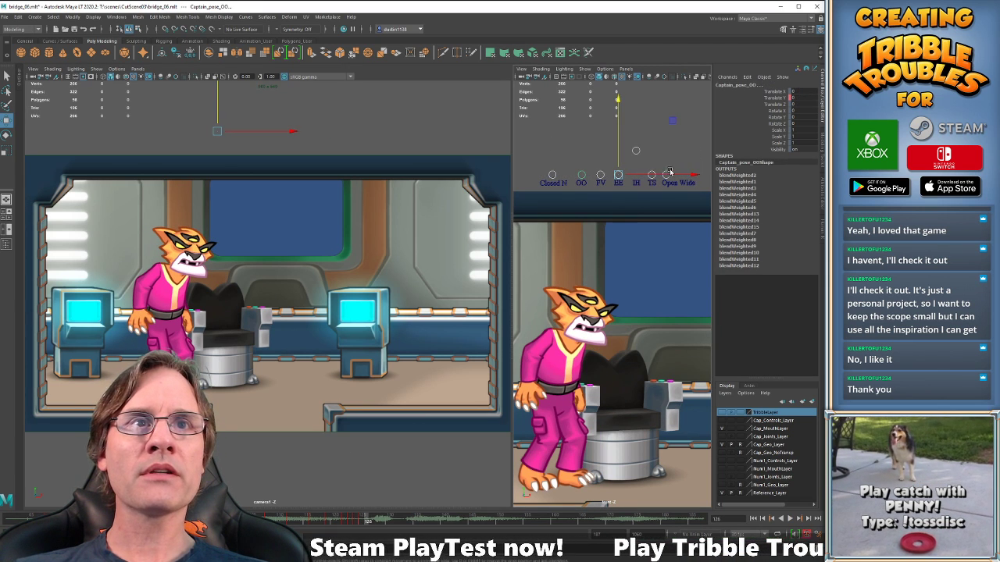
pyautogui.hotkey('alt', ',')
pyautogui.hotkey('alt', ',')
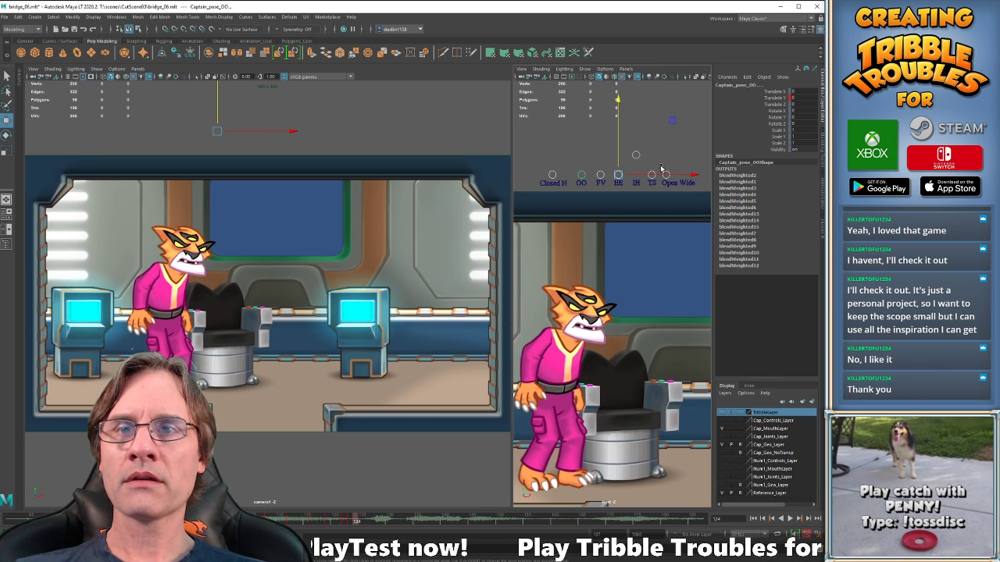
pyautogui.hotkey('alt', '.')
pyautogui.hotkey('alt', ',')
pyautogui.hotkey('alt', ',')
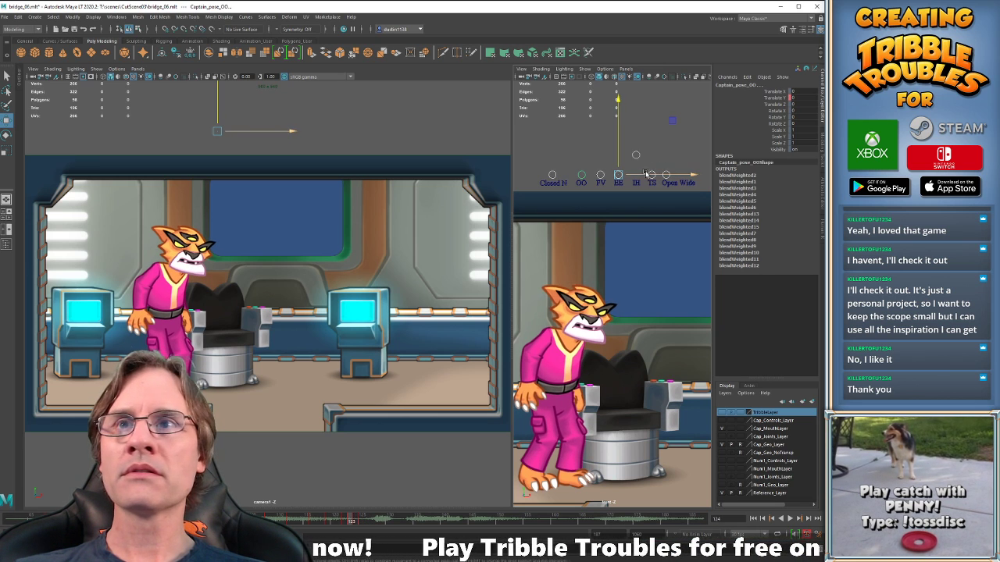
pyautogui.hotkey('alt', '.')
pyautogui.hotkey('alt', '.')
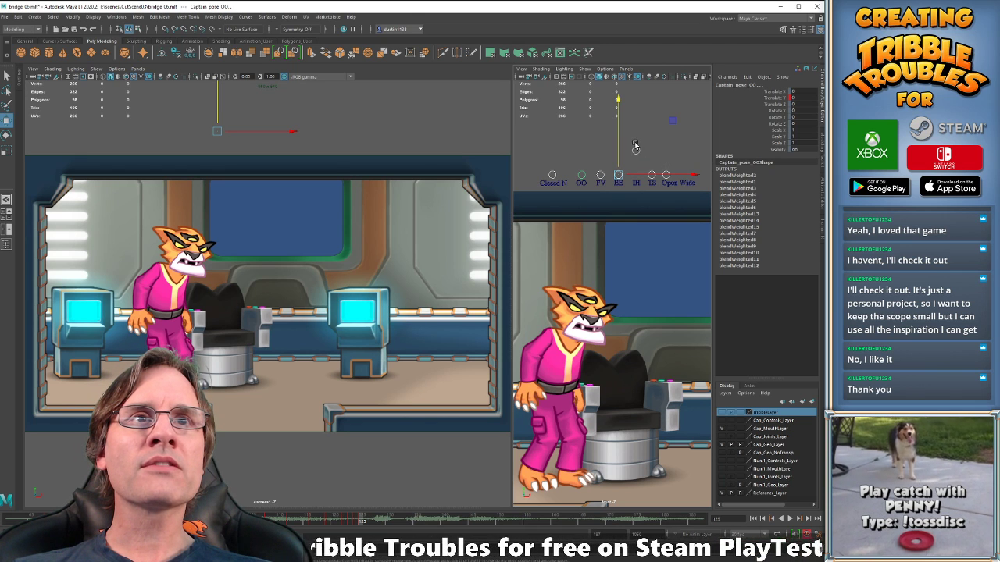
# Lower the IH control to about 2.8 in Y at frame 125 and compare it with frame 124.
pyautogui.click(636, 152)
pyautogui.hotkey('alt', ',')
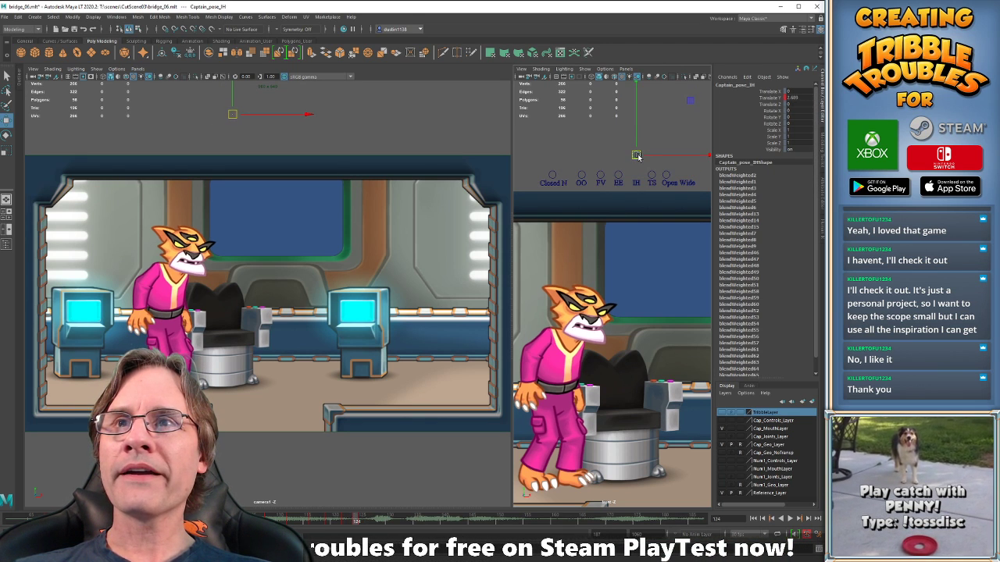
pyautogui.hotkey('alt', '.')
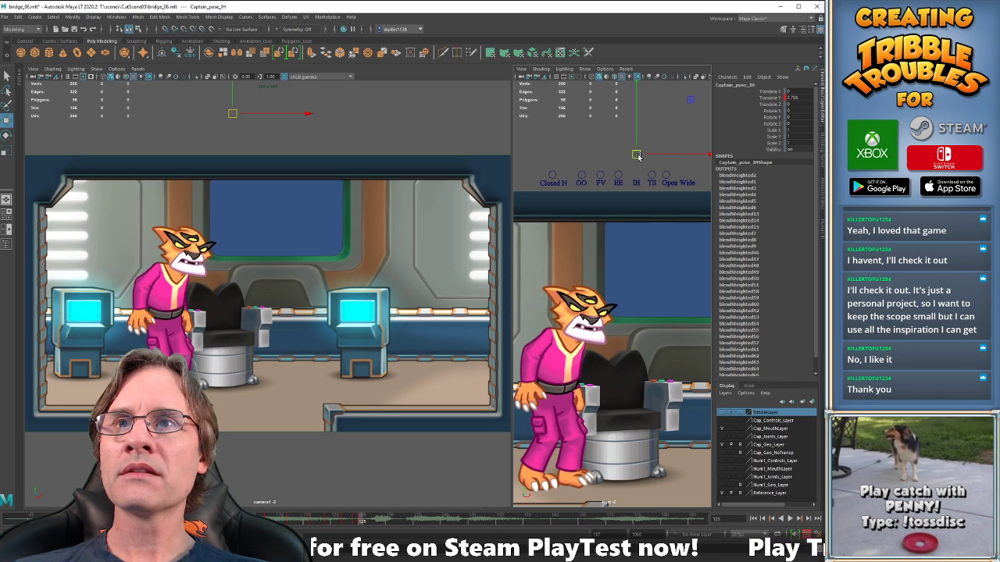
# Check all mouth controls around frame 126, then lower the IH control to about 2.6 in Y at frame 128.
pyautogui.hotkey('alt', '.')
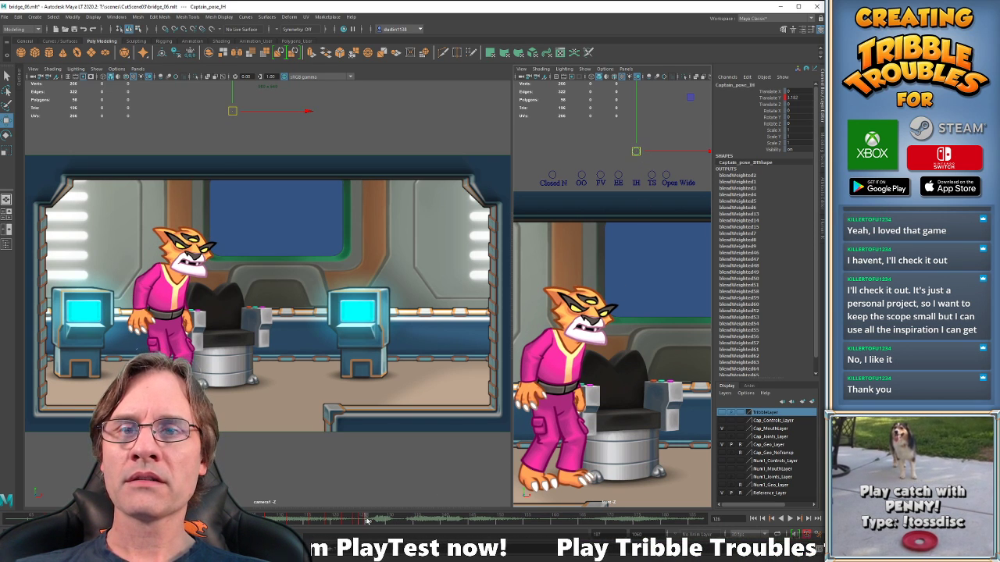
pyautogui.moveTo(545, 142); pyautogui.dragTo(686, 178)
pyautogui.hotkey('alt', ',')
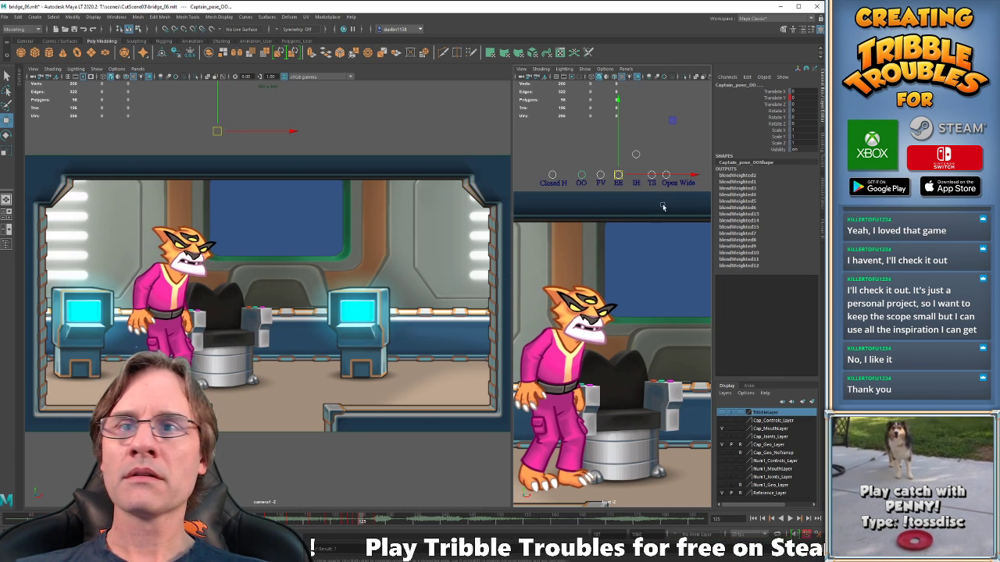
pyautogui.hotkey('alt', '.')
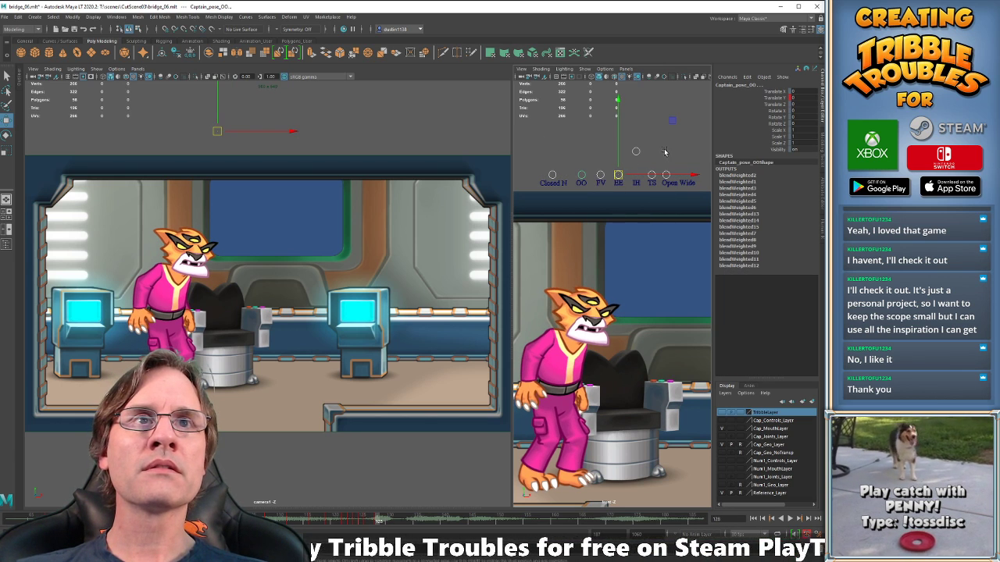
pyautogui.click(636, 150)
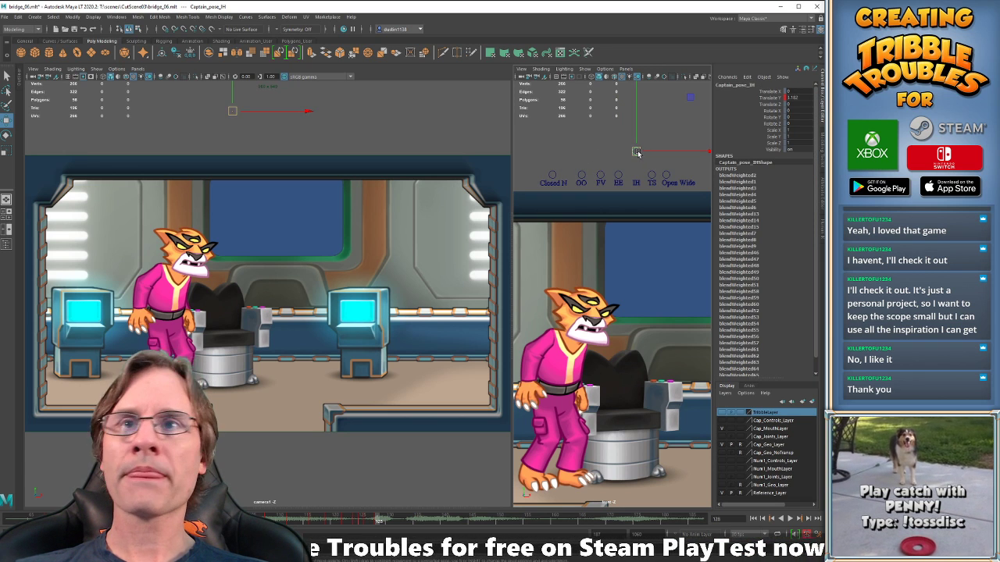
pyautogui.moveTo(637, 153); pyautogui.dragTo(637, 158)
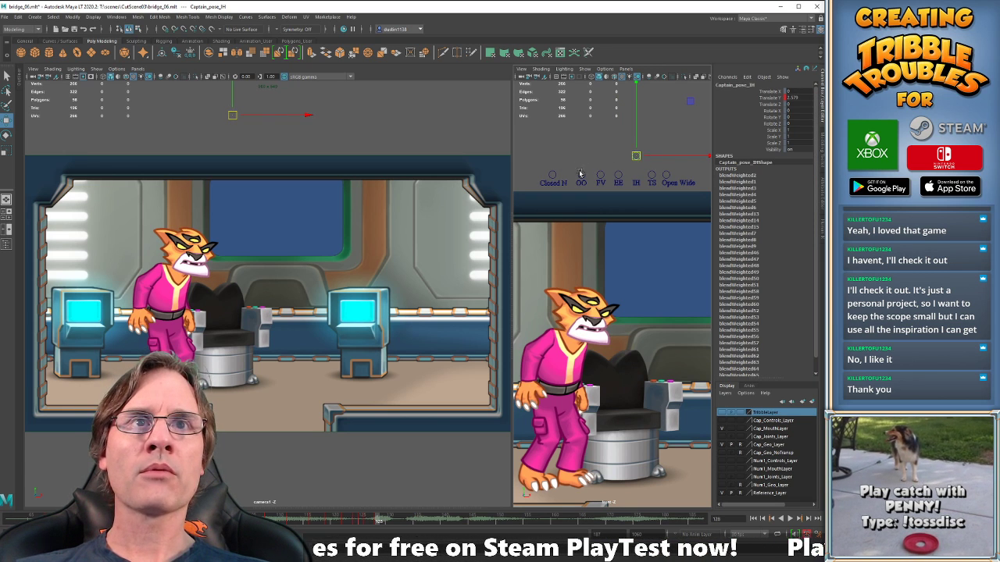
# Raise the OO control to about 1.3 in Y at frame 128 and review frames 124 and 125.
pyautogui.click(580, 172)
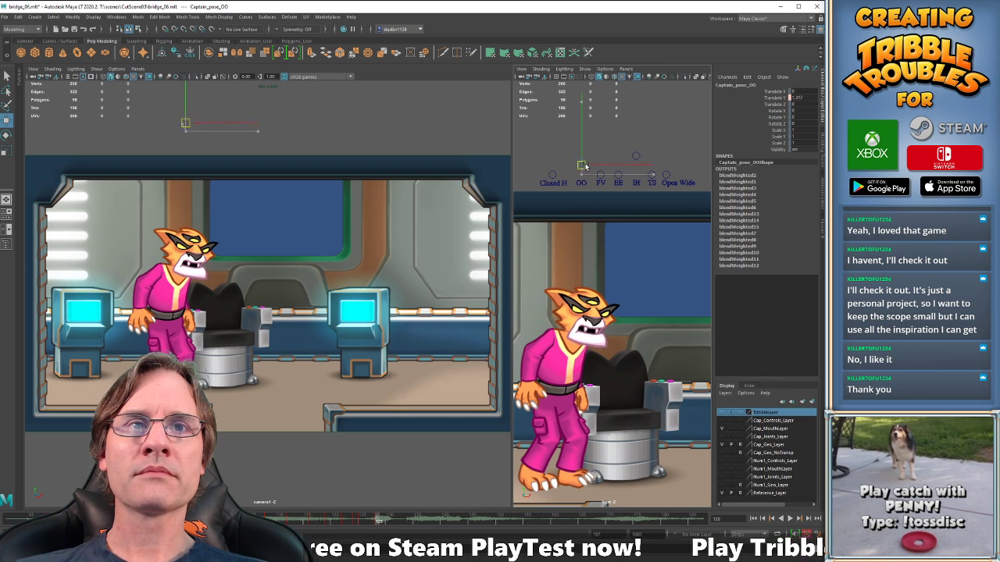
pyautogui.moveTo(586, 166); pyautogui.dragTo(585, 175)
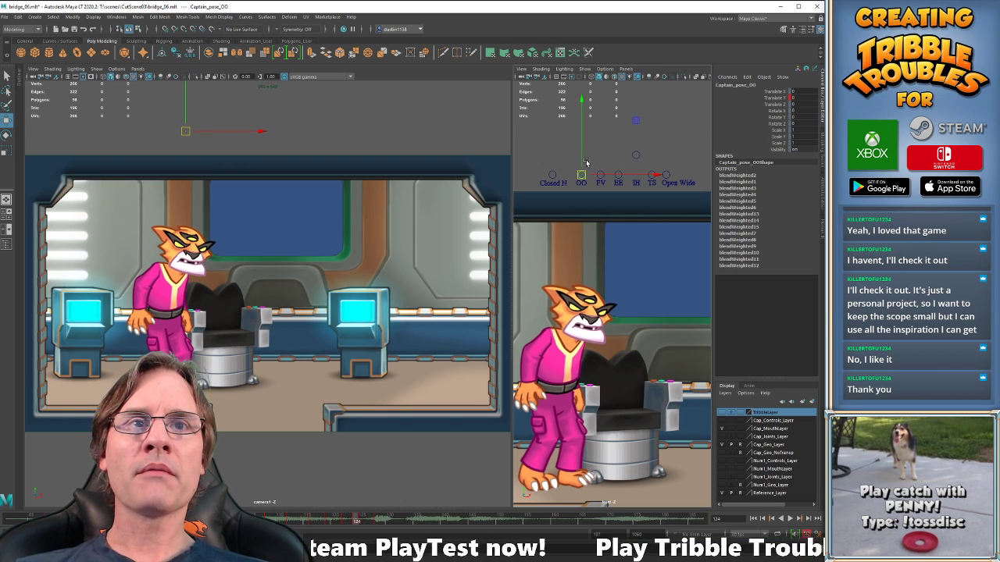
pyautogui.hotkey('alt', '.')
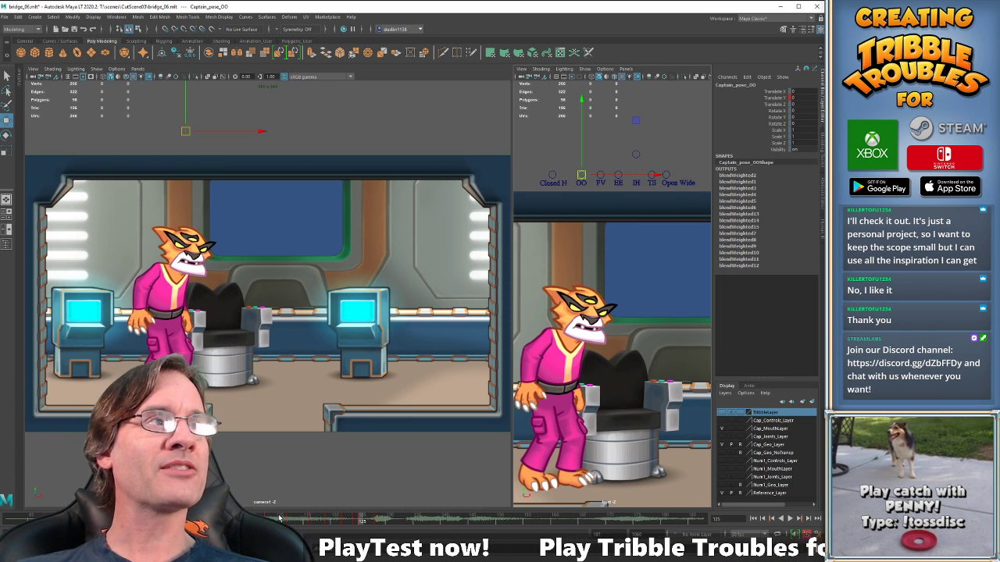
# Play back the captain's dialogue and step through the mouth poses between frames 122 and 130.
pyautogui.click(250, 518)
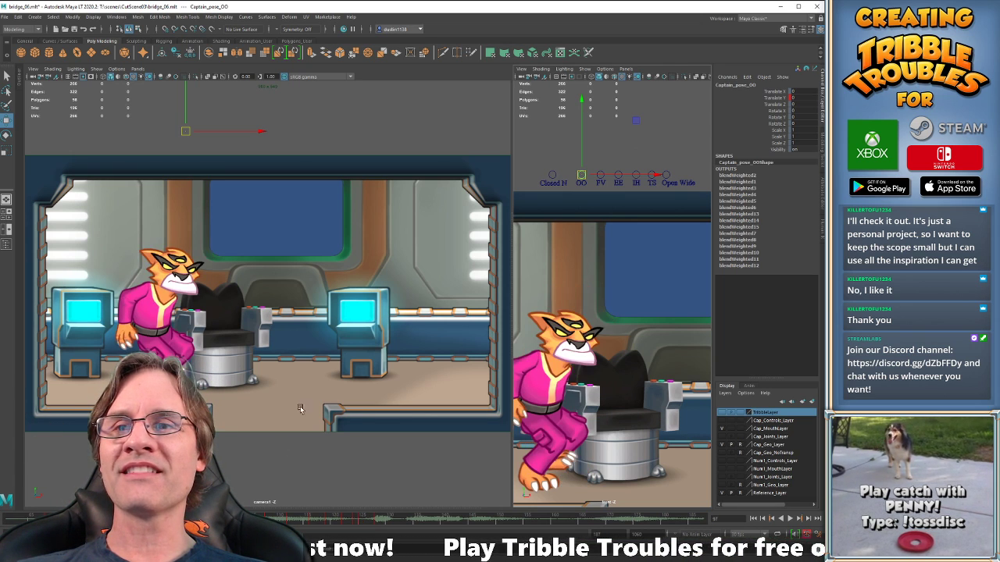
pyautogui.hotkey('alt', 'v')
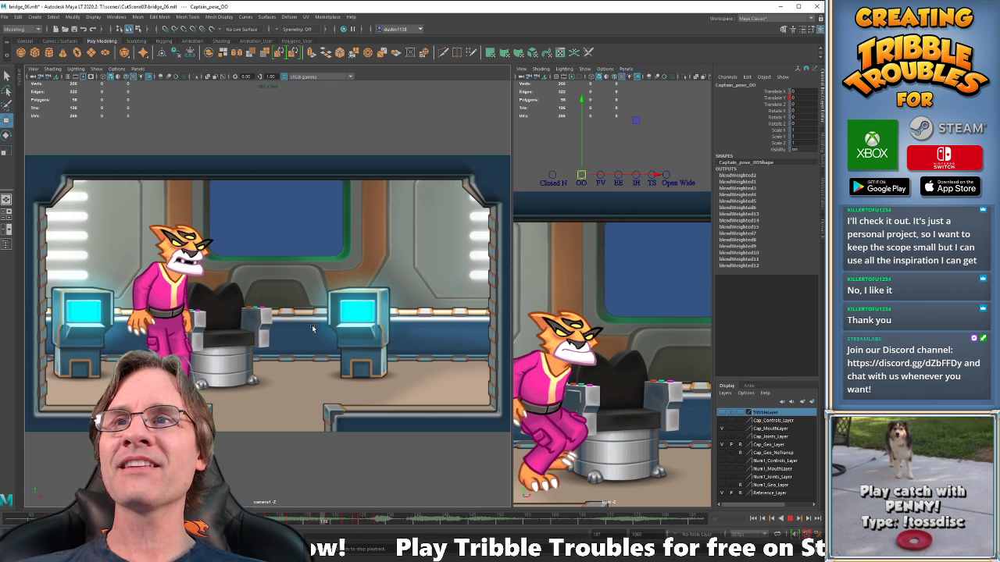
pyautogui.hotkey('alt', 'v')
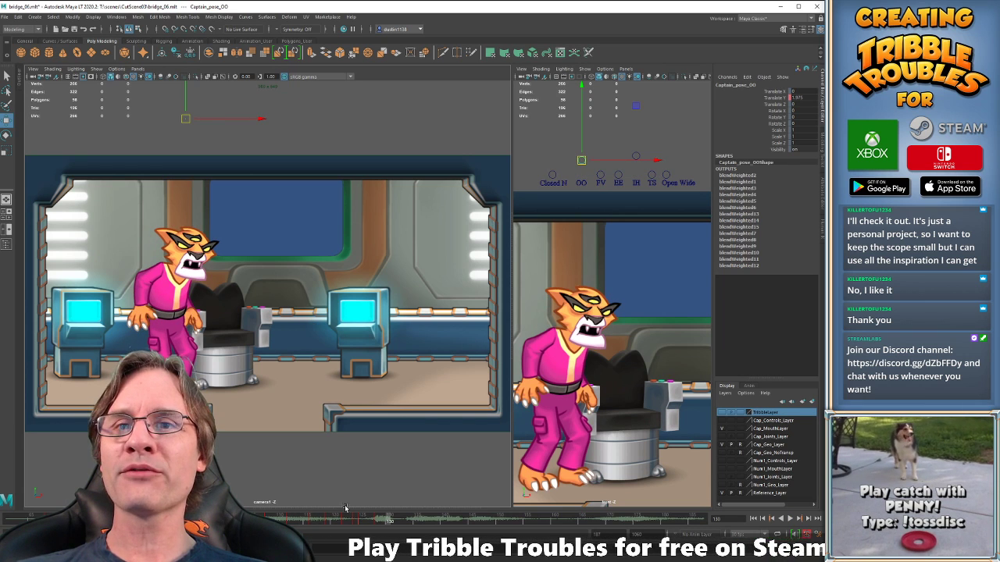
pyautogui.click(354, 520)
pyautogui.press(',')
pyautogui.hotkey('alt', '.')
pyautogui.hotkey('alt', '.')
pyautogui.hotkey('alt', '.')
pyautogui.hotkey('alt', '.')
pyautogui.hotkey('alt', '.')
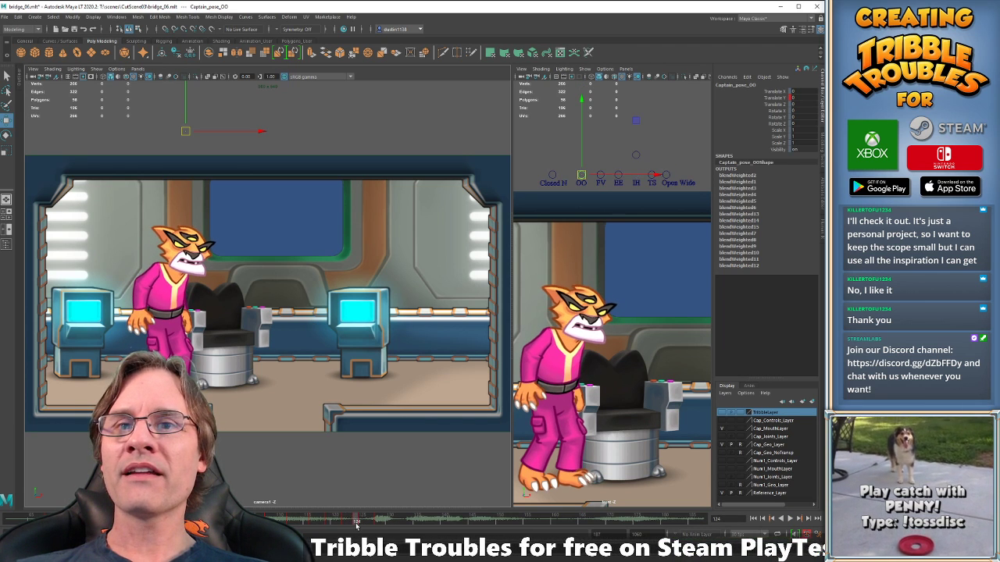
pyautogui.hotkey('alt', '.')
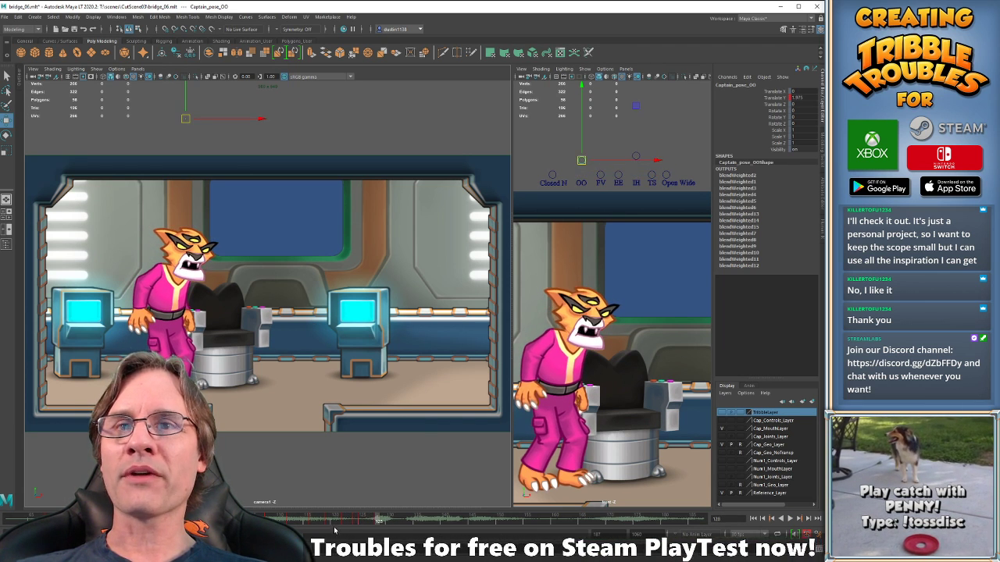
pyautogui.moveTo(322, 523); pyautogui.dragTo(362, 527)
pyautogui.hotkey('alt', ',')
pyautogui.hotkey('alt', ',')
pyautogui.hotkey('alt', ',')
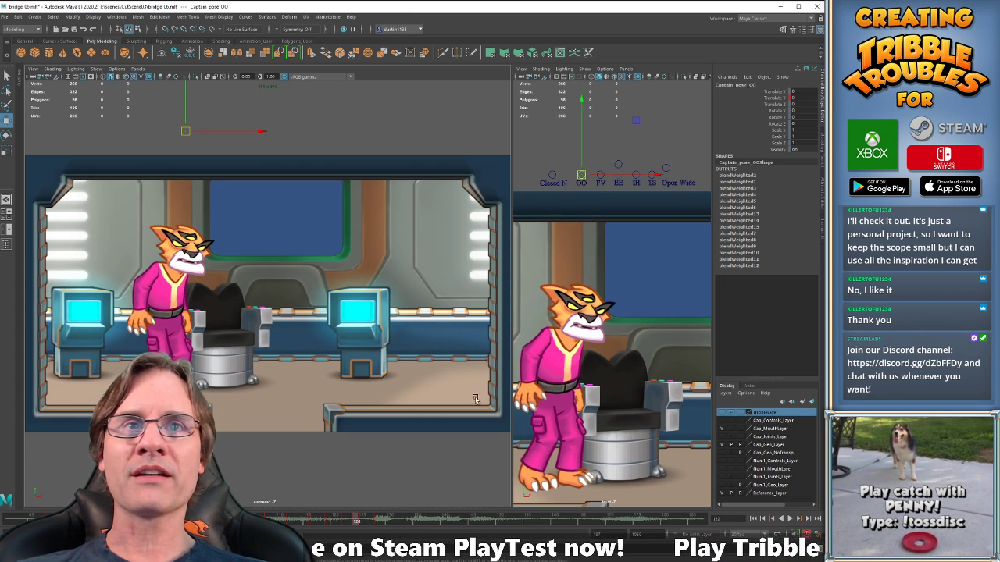
# Select all mouth controls, compare frames 122 and 124, and delete the controls' keys at frame 124.
pyautogui.hotkey('alt', '.')
pyautogui.hotkey('alt', '.')
pyautogui.moveTo(532, 143); pyautogui.dragTo(681, 179)
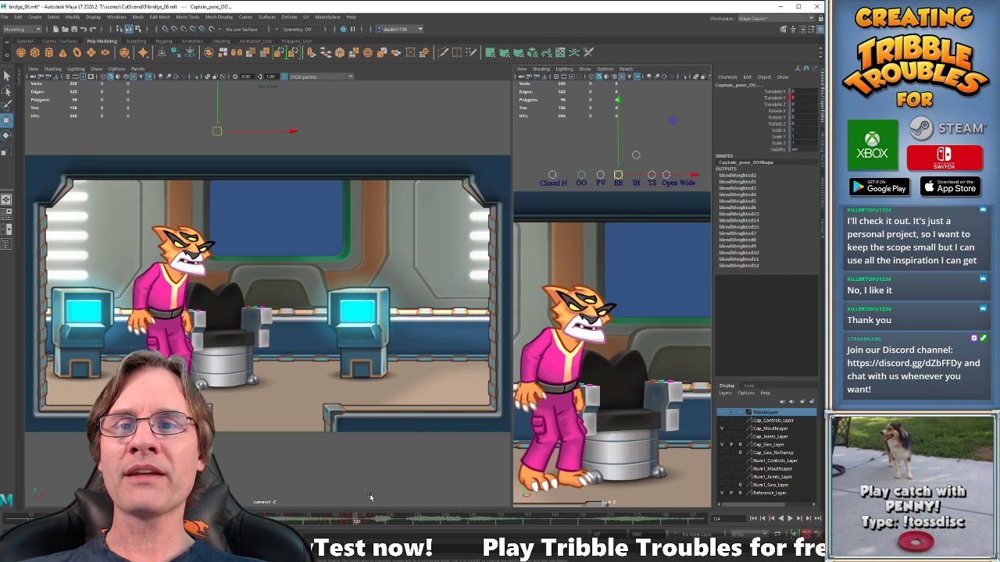
pyautogui.hotkey('alt', ',')
pyautogui.hotkey('alt', ',')
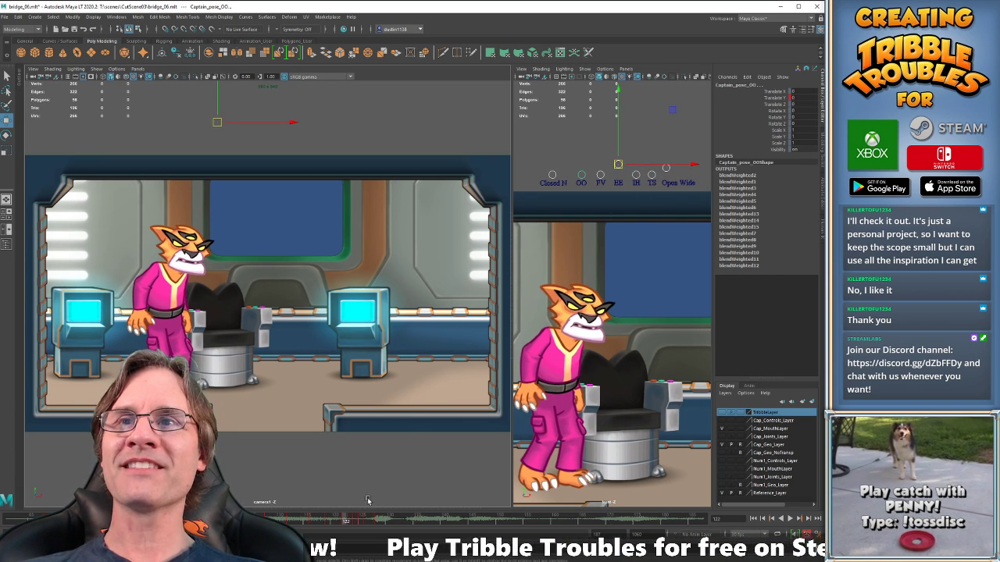
pyautogui.hotkey('alt', '.')
pyautogui.hotkey('alt', '.')
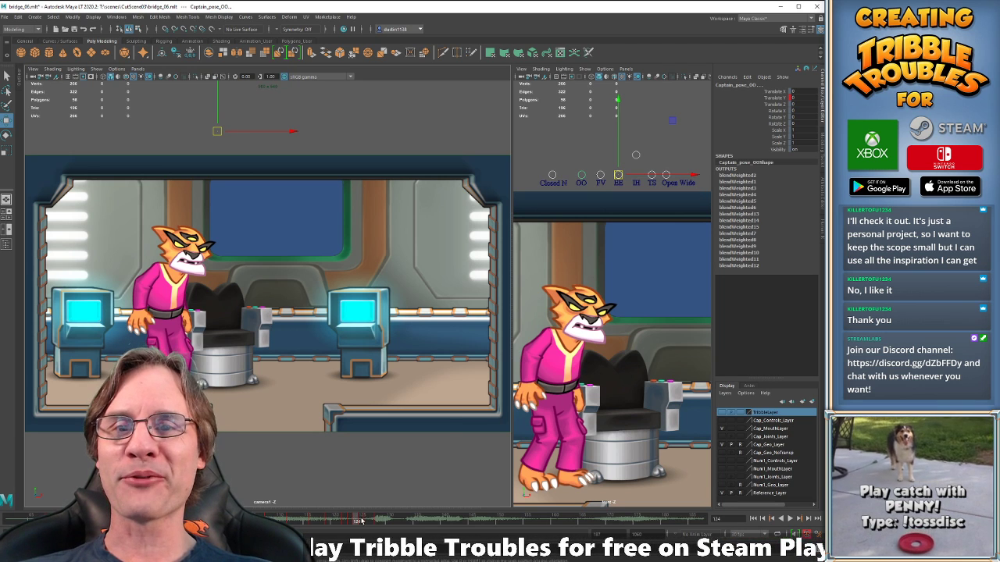
pyautogui.rightClick(362, 521)
pyautogui.click(386, 416)
# Step through frames 123 to 126 and replay the dialogue to check the mouth transition.
pyautogui.hotkey('alt', ',')
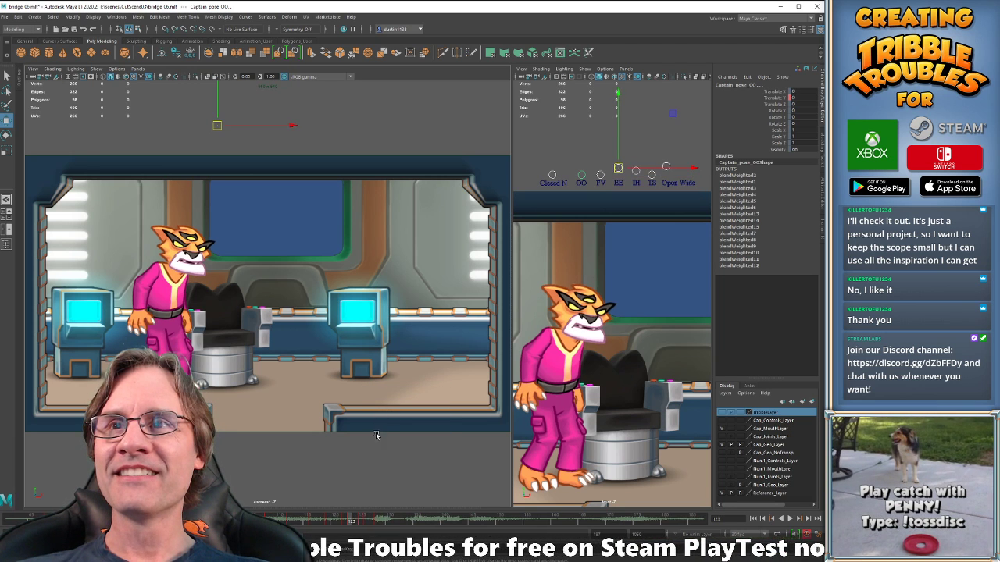
pyautogui.hotkey('alt', '.')
pyautogui.hotkey('alt', '.')
pyautogui.hotkey('alt', '.')
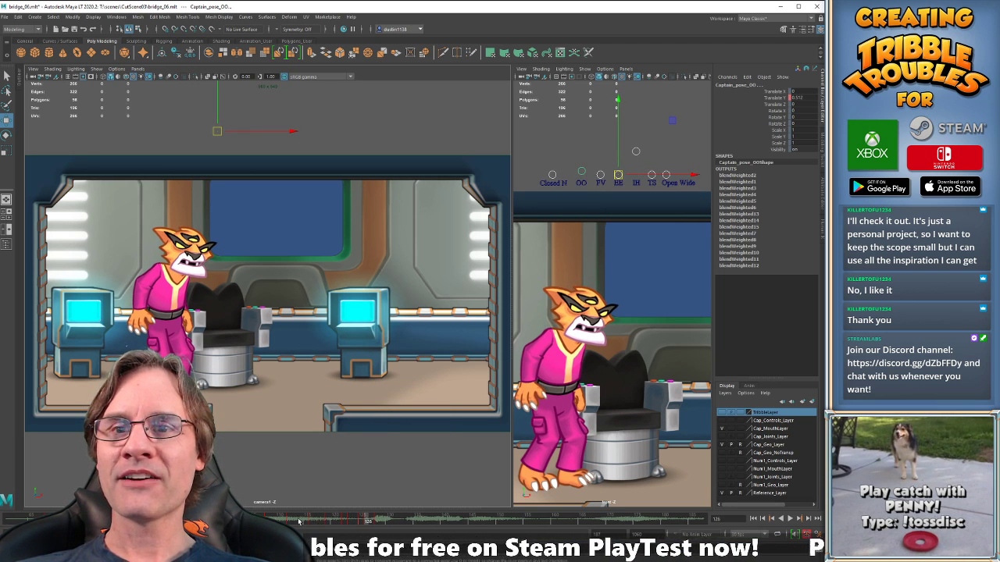
pyautogui.click(299, 522)
pyautogui.hotkey('alt', 'v')
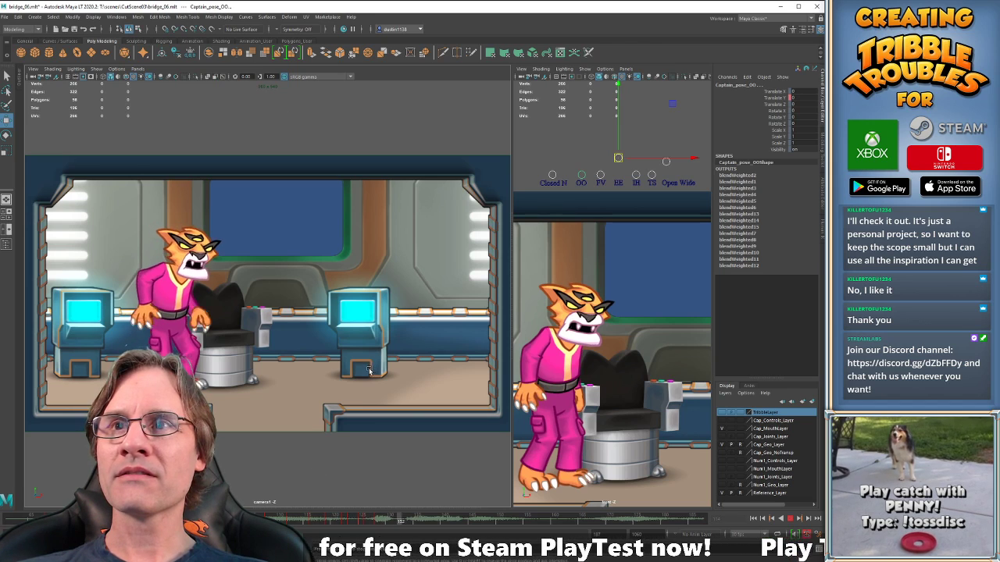
pyautogui.hotkey('alt', 'v')
pyautogui.click(331, 520)
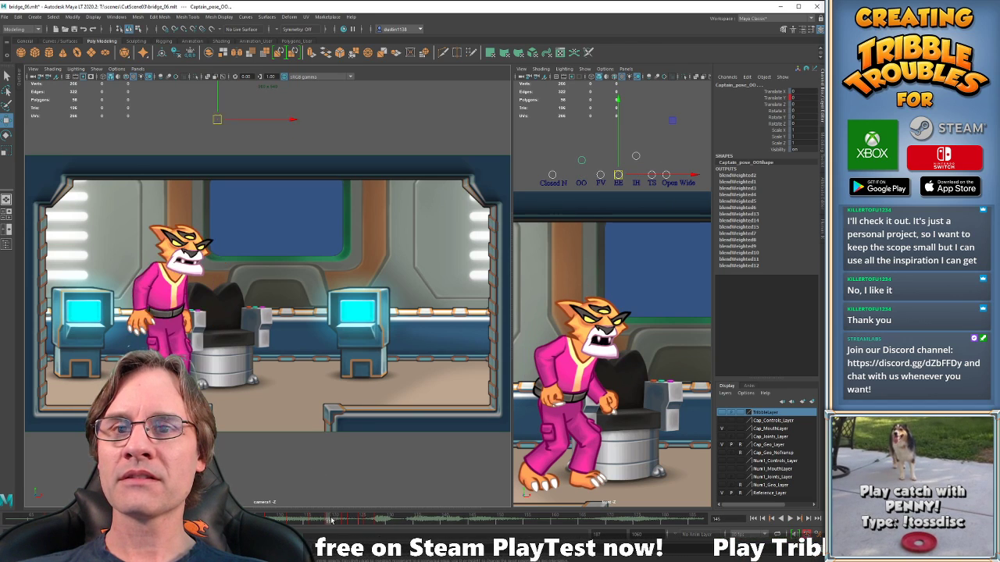
pyautogui.hotkey('alt', 'v')
pyautogui.hotkey('alt', 'v')
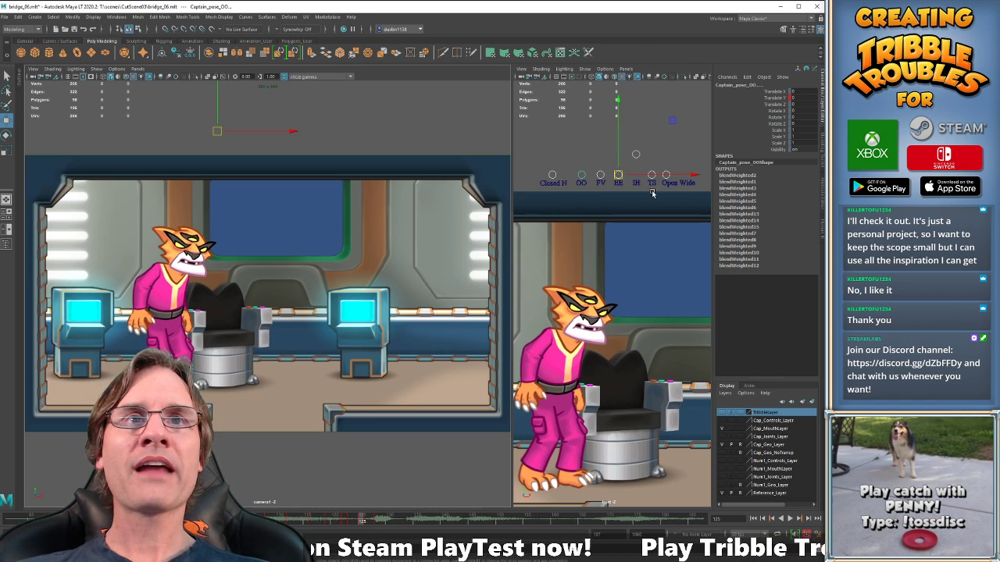
# Select the Closed N control and review the mouth poses and dialogue timing from frame 114 through 125.
pyautogui.click(551, 174)
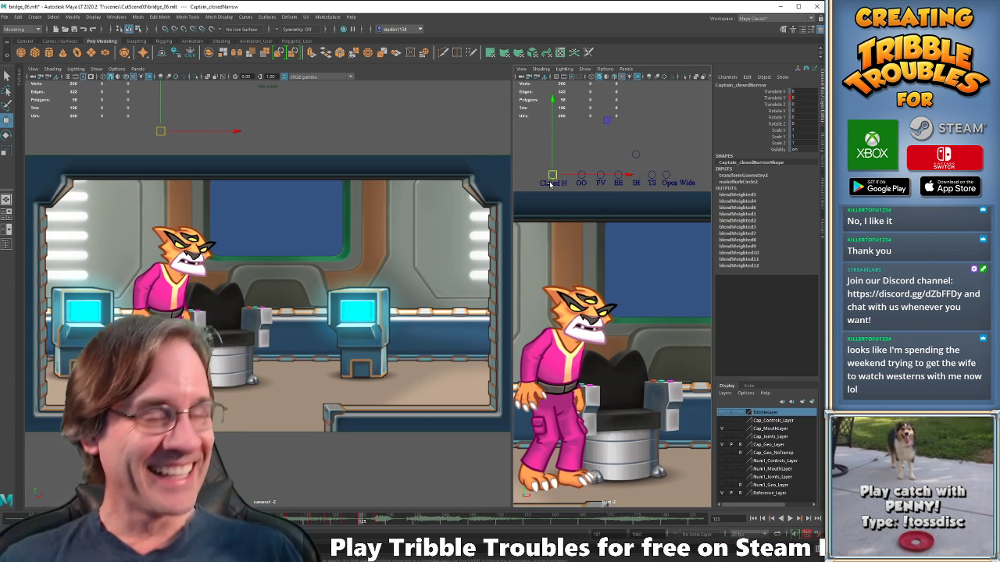
pyautogui.press(',')
pyautogui.hotkey('alt', '.')
pyautogui.hotkey('alt', '.')
pyautogui.hotkey('alt', '.')
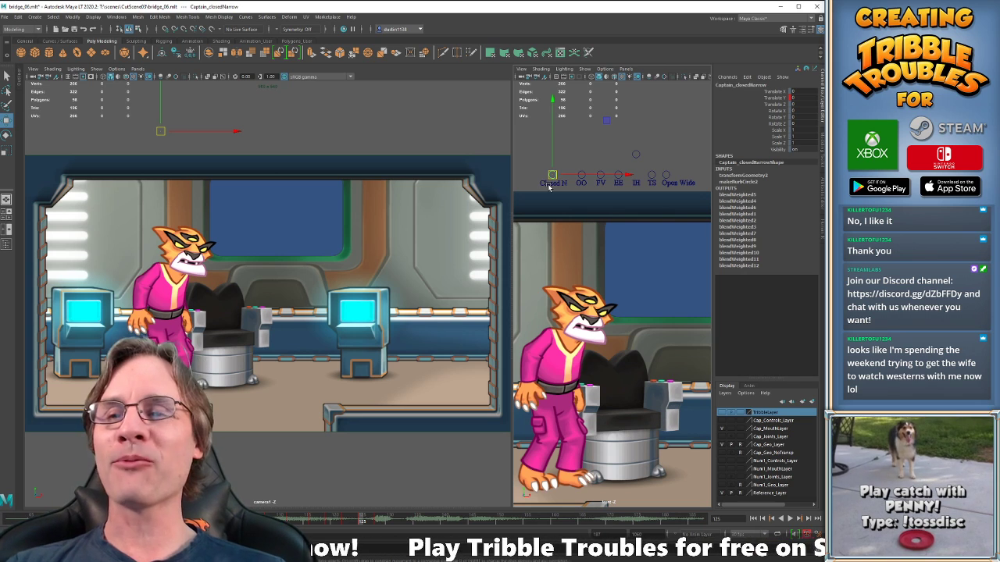
pyautogui.hotkey('alt', 'Tab')
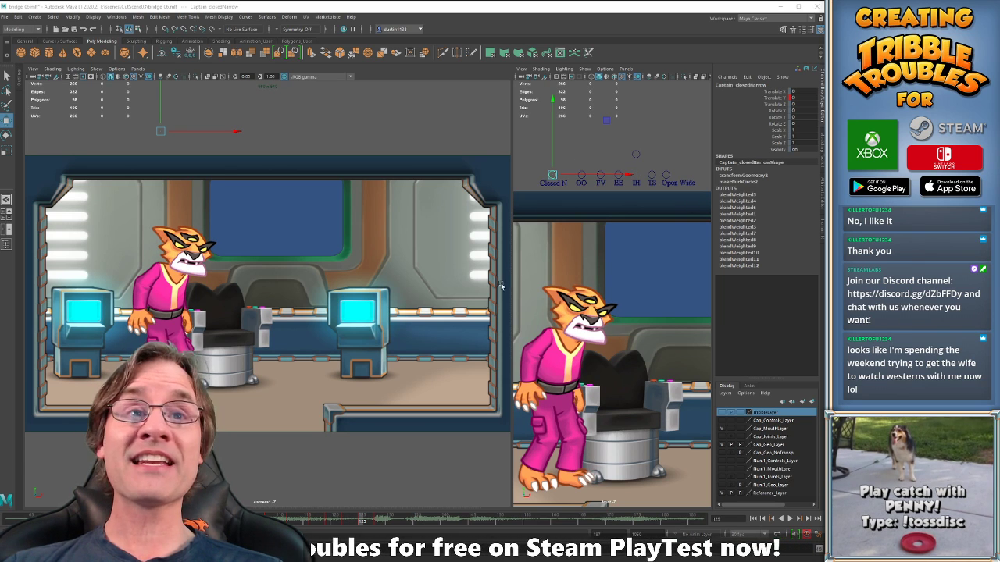
pyautogui.click(325, 521)
pyautogui.moveTo(326, 521); pyautogui.dragTo(346, 523)
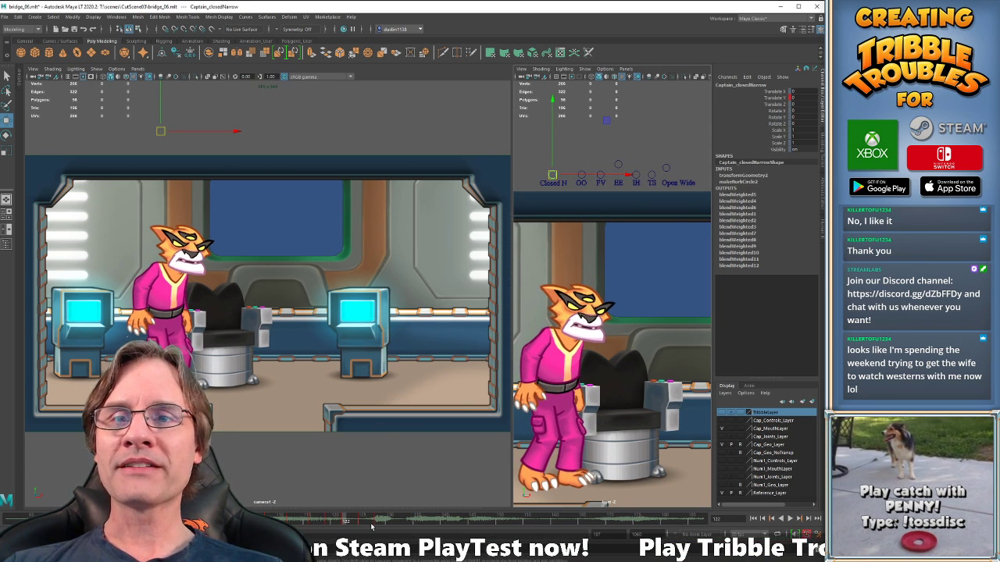
pyautogui.click(362, 523)
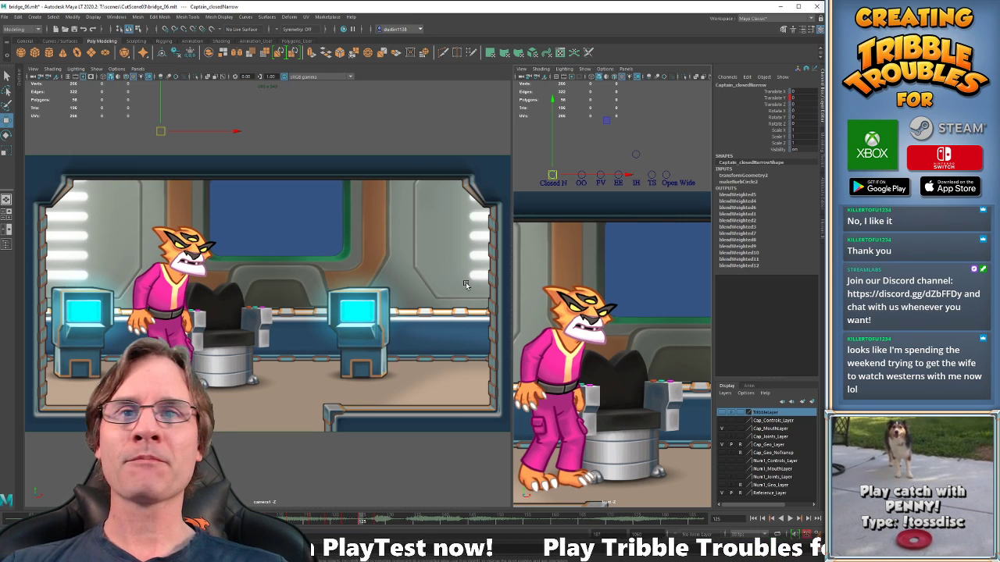
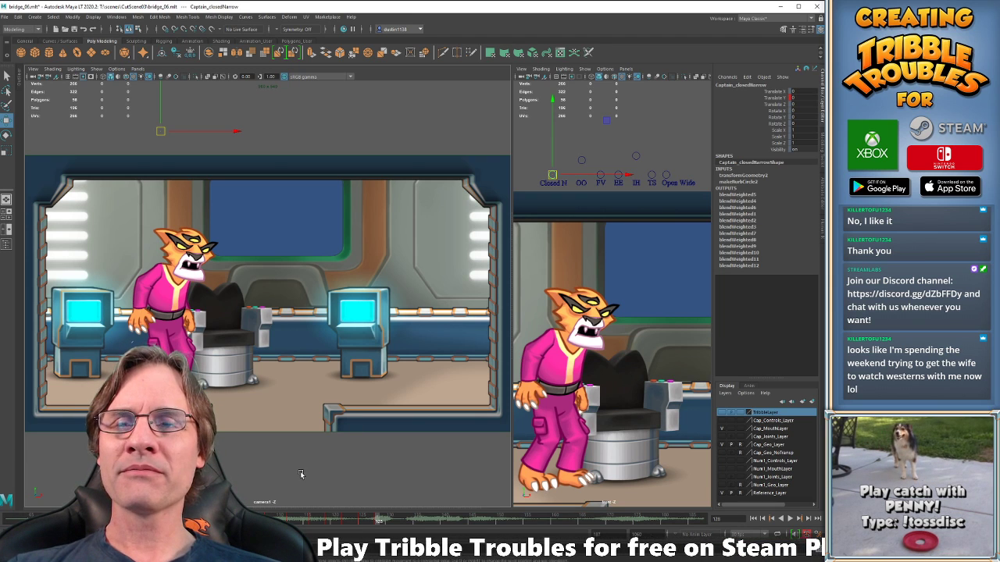
pyautogui.click(303, 520)
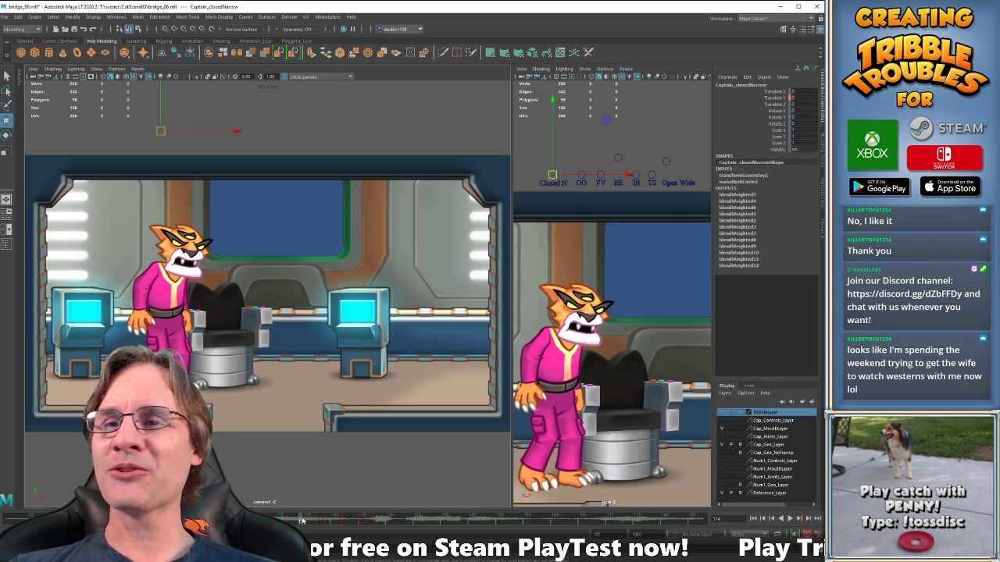
pyautogui.moveTo(338, 522)
pyautogui.mouseDown()
pyautogui.moveTo(361, 521)
pyautogui.moveTo(343, 522)
pyautogui.mouseUp()
pyautogui.hotkey('alt', 'v')
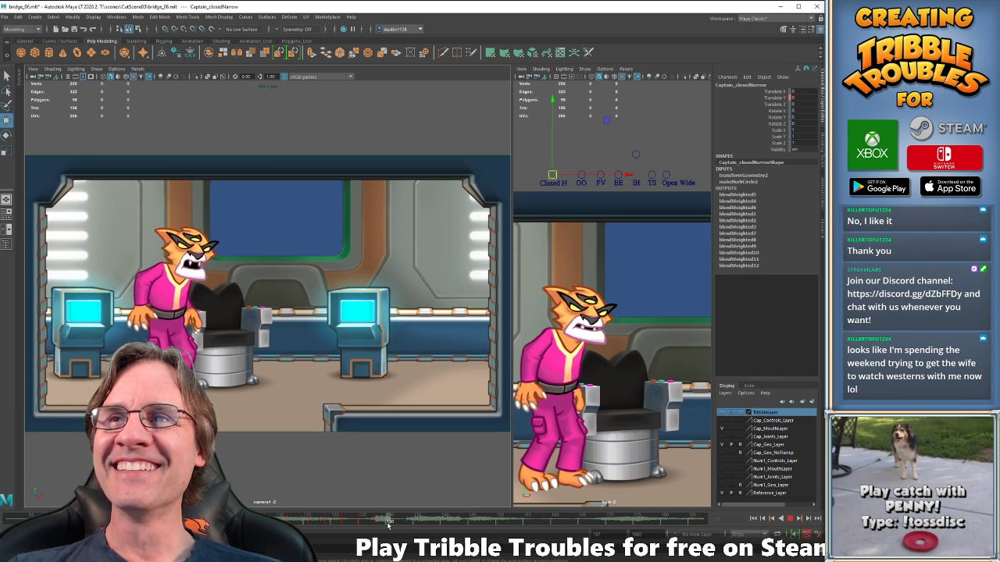
pyautogui.hotkey('alt', 'v')
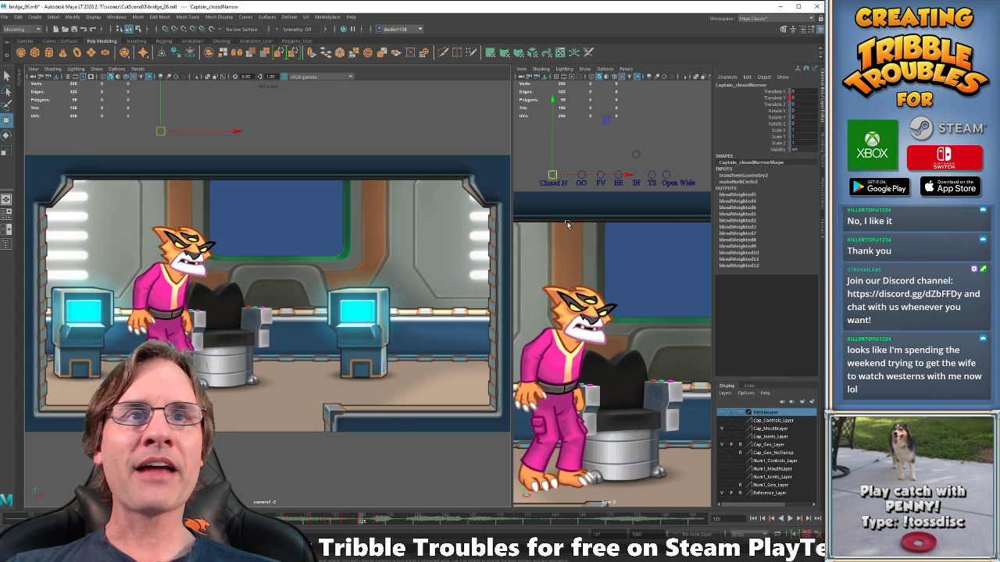
# Raise the Closed N control to about 3.2 in Y at frame 125, then replay the dialogue and compare with frame 122.
pyautogui.click(536, 159)
pyautogui.click(551, 174)
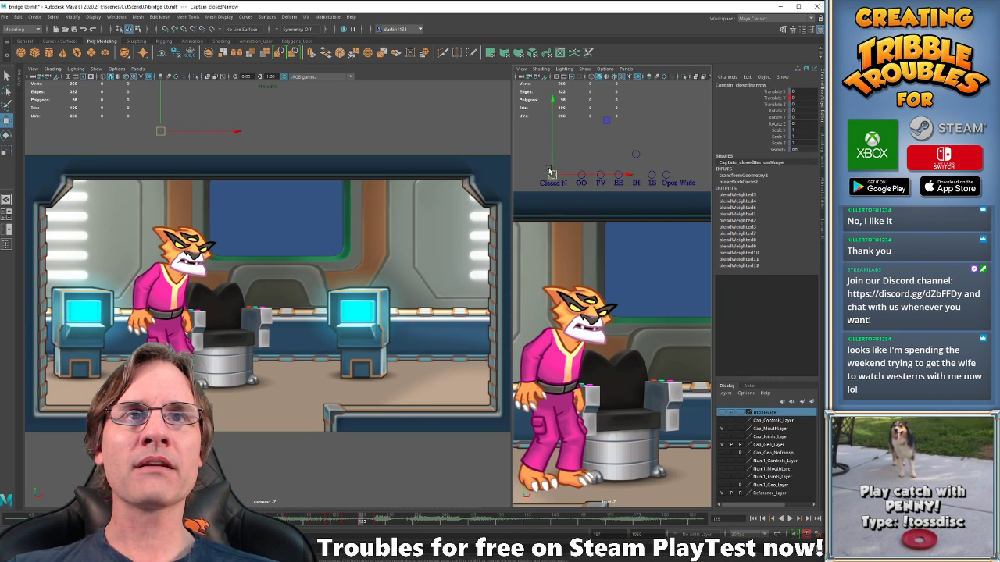
pyautogui.moveTo(551, 174); pyautogui.dragTo(551, 152)
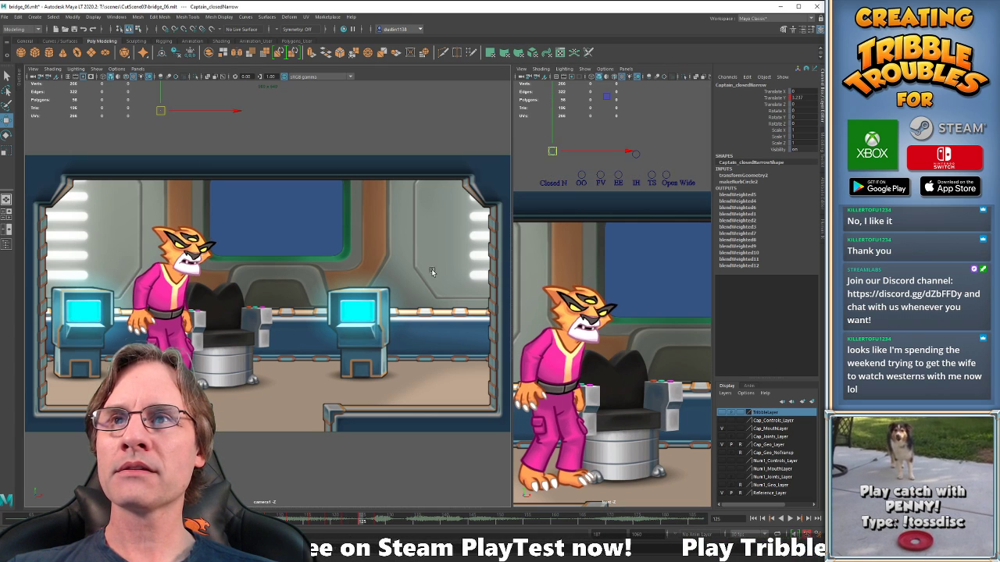
pyautogui.moveTo(548, 172); pyautogui.dragTo(547, 161)
pyautogui.press(',')
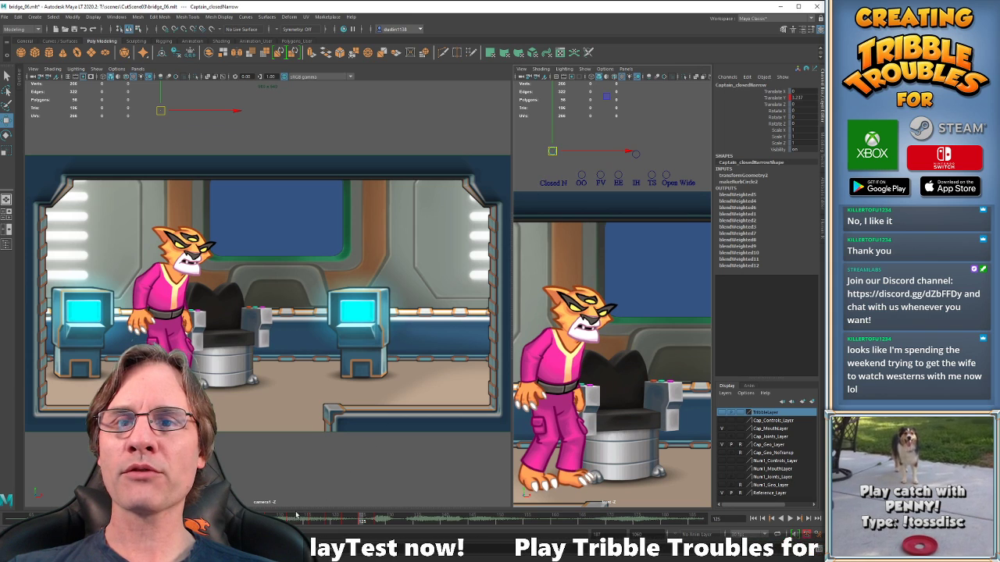
pyautogui.hotkey('alt', 'v')
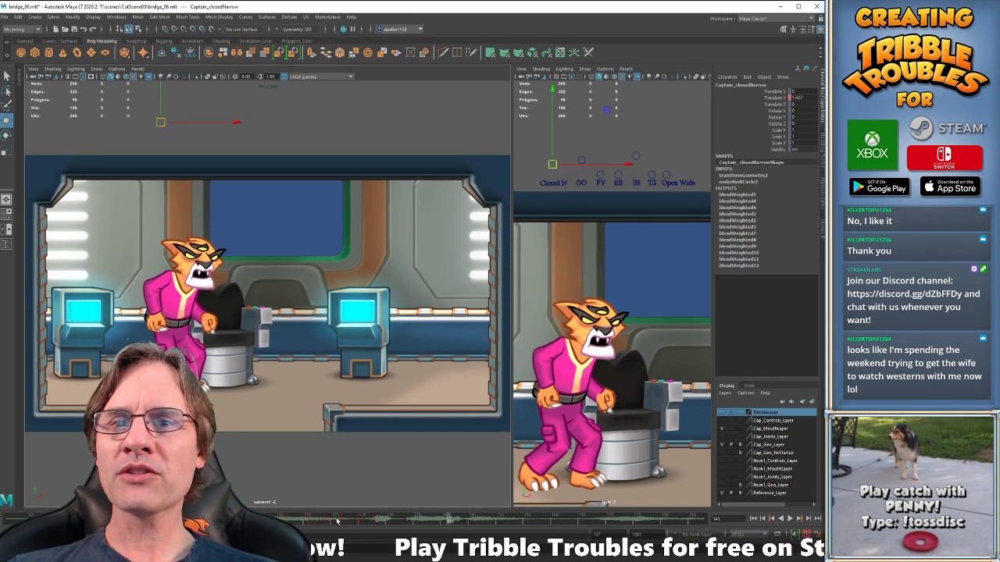
pyautogui.moveTo(338, 521); pyautogui.dragTo(375, 525)
pyautogui.press(',')
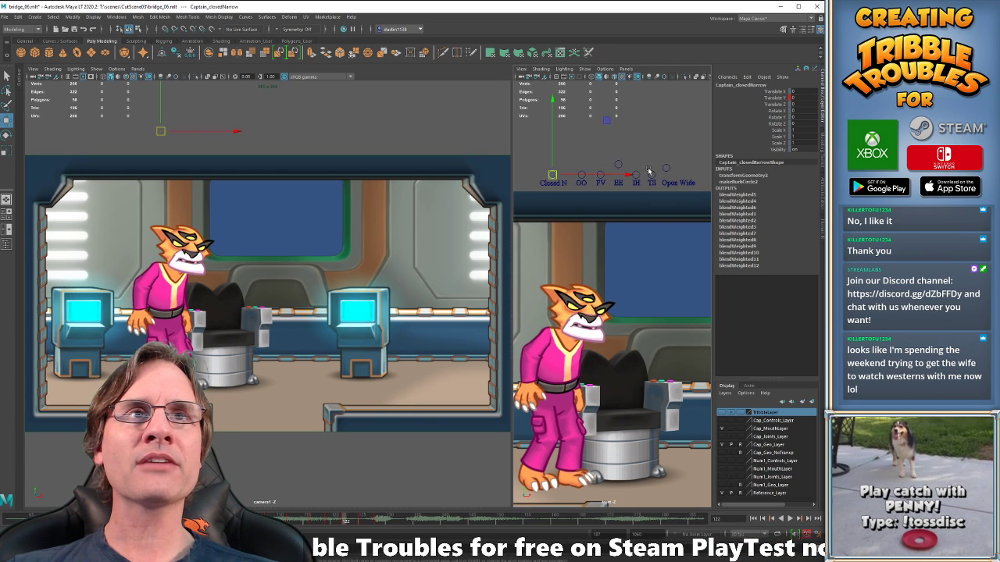
# Lower the IH control to 0 in Y at frame 125 and raise the Open Wide control slightly.
pyautogui.click(636, 153)
pyautogui.moveTo(636, 154); pyautogui.dragTo(638, 193)
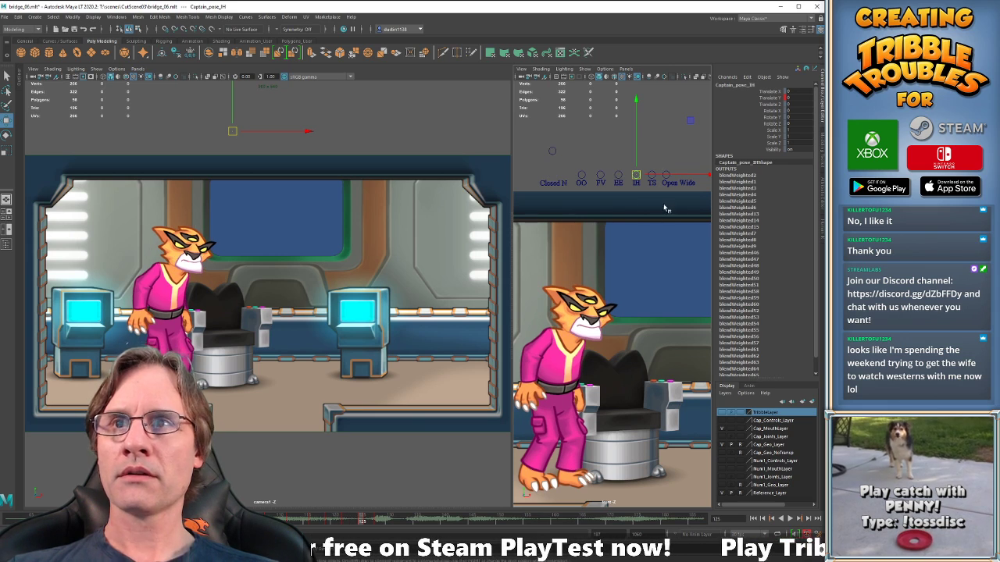
pyautogui.click(656, 164)
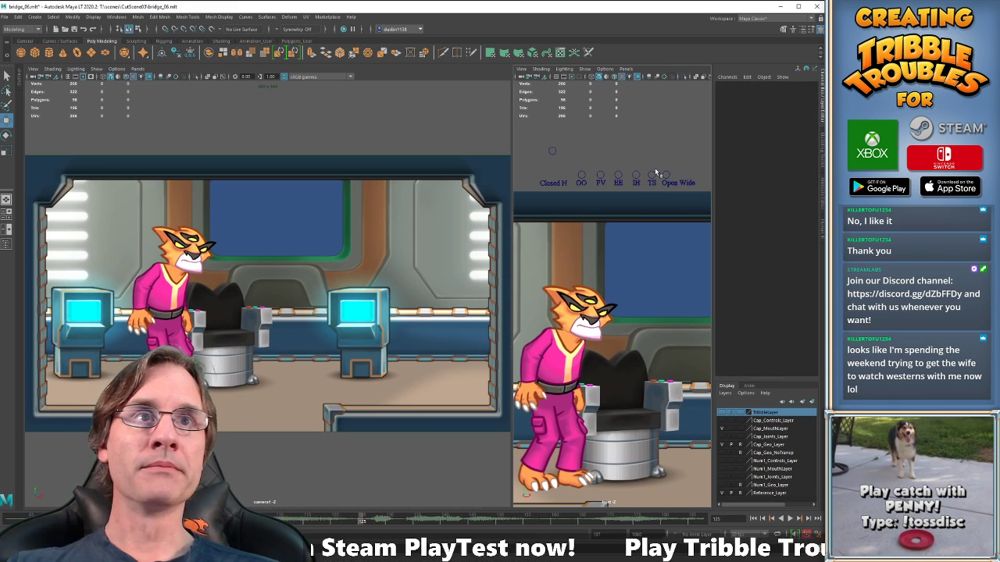
pyautogui.click(666, 174)
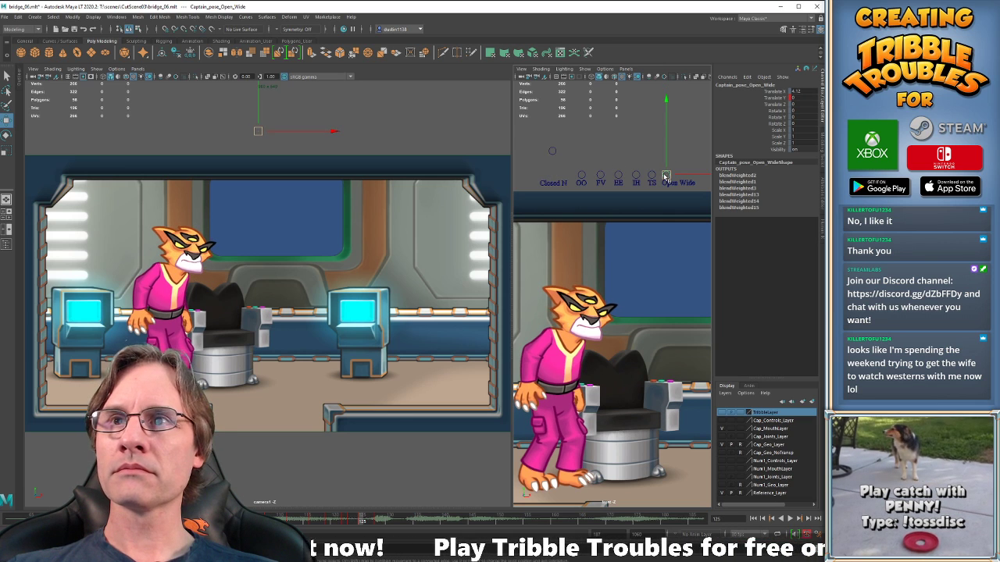
pyautogui.moveTo(666, 174); pyautogui.dragTo(666, 164)
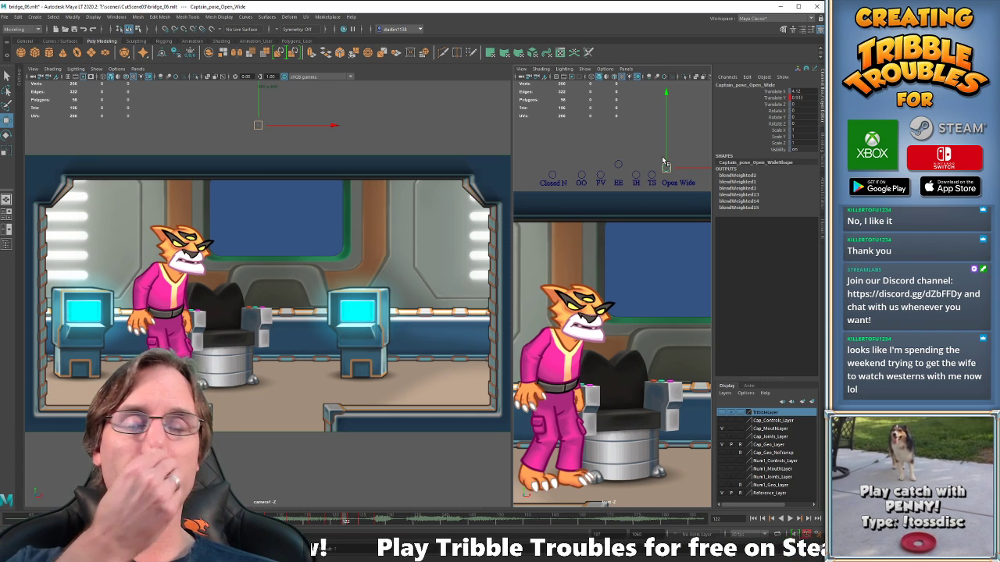
pyautogui.click(664, 163)
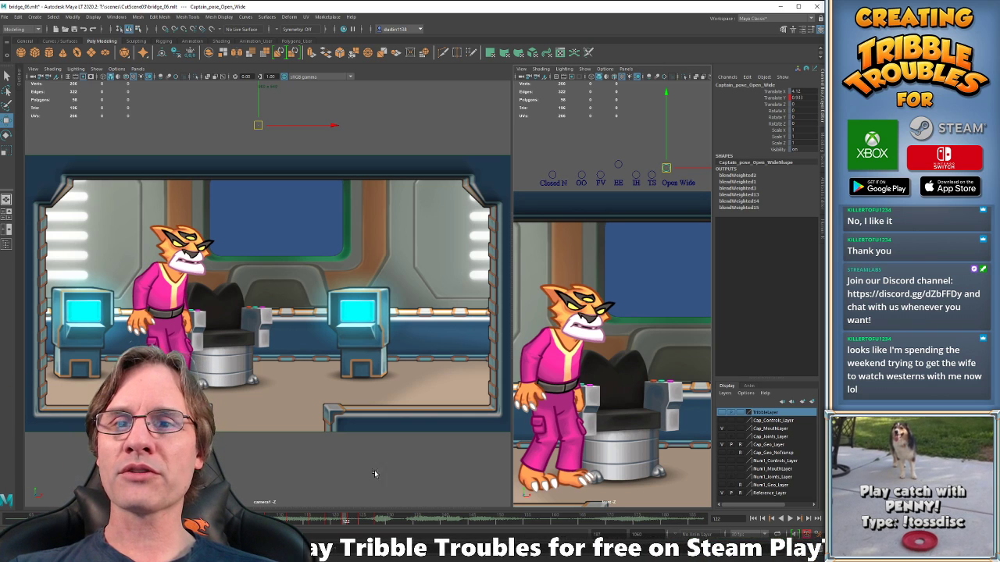
# Scrub back through frames 116 and 112, replay the dialogue, and inspect the mouth poses at frames 122 and 123.
pyautogui.moveTo(309, 517); pyautogui.dragTo(313, 521)
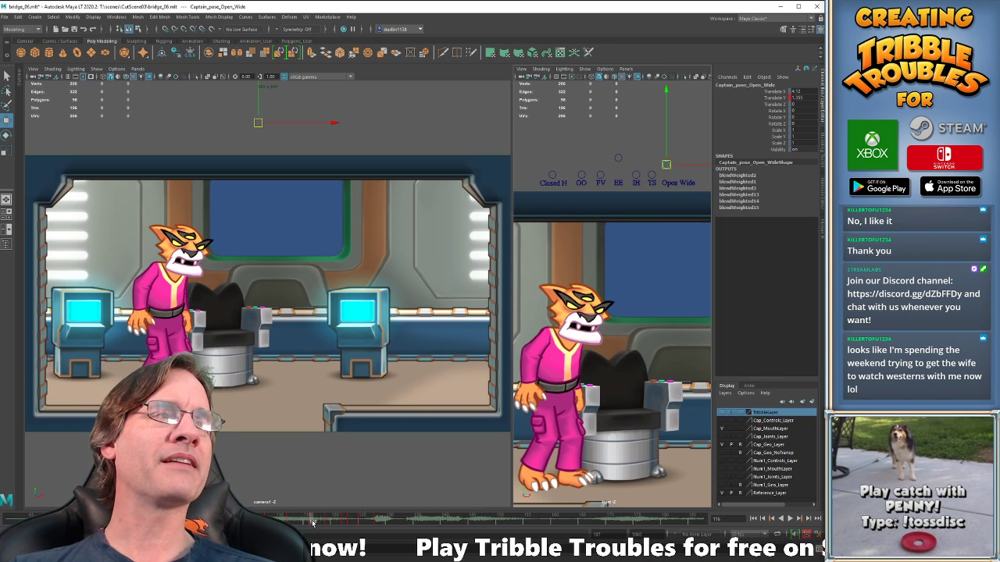
pyautogui.moveTo(313, 524); pyautogui.dragTo(291, 524)
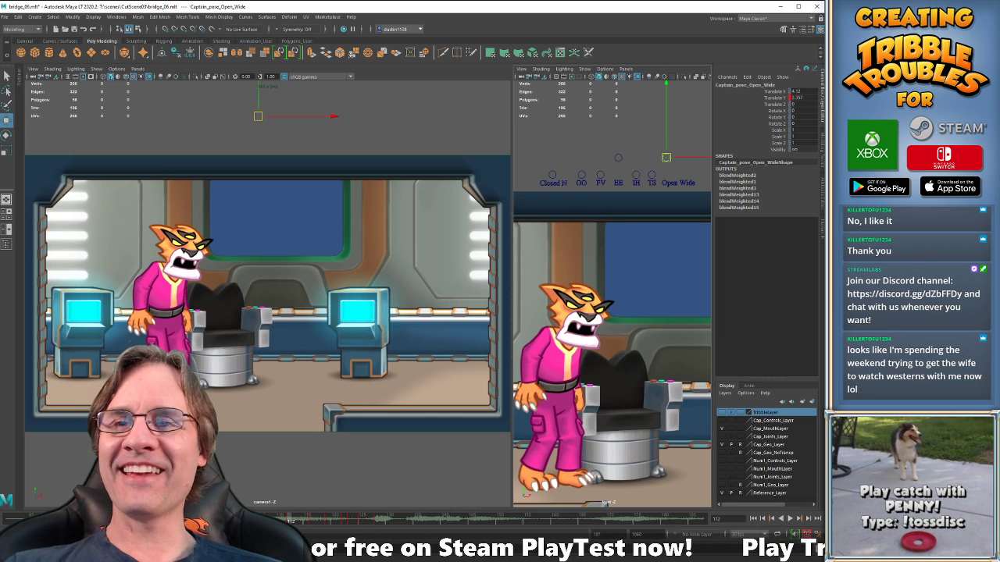
pyautogui.moveTo(291, 524); pyautogui.dragTo(270, 524)
pyautogui.hotkey('alt', 'v')
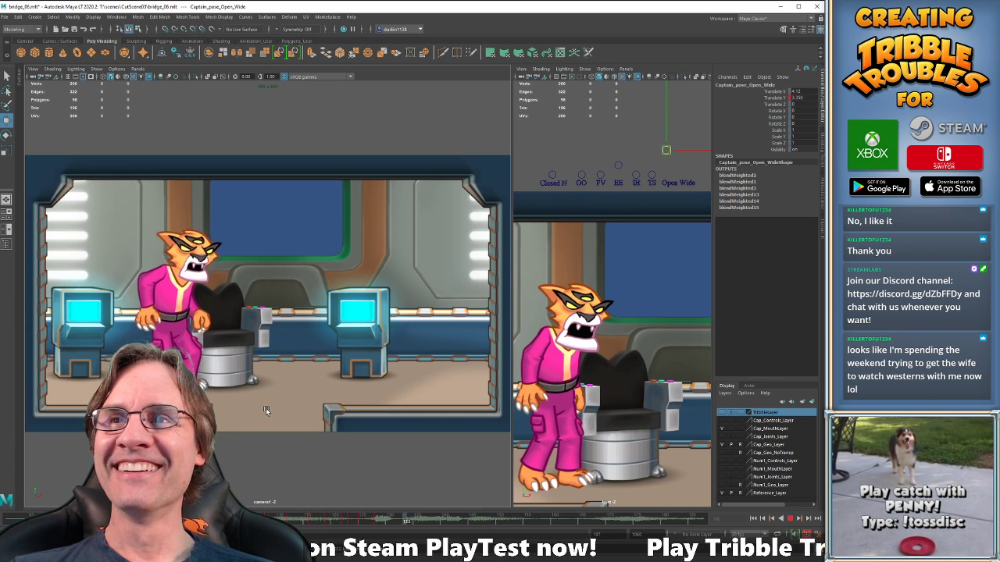
pyautogui.hotkey('alt', 'v')
pyautogui.moveTo(330, 524); pyautogui.dragTo(344, 524)
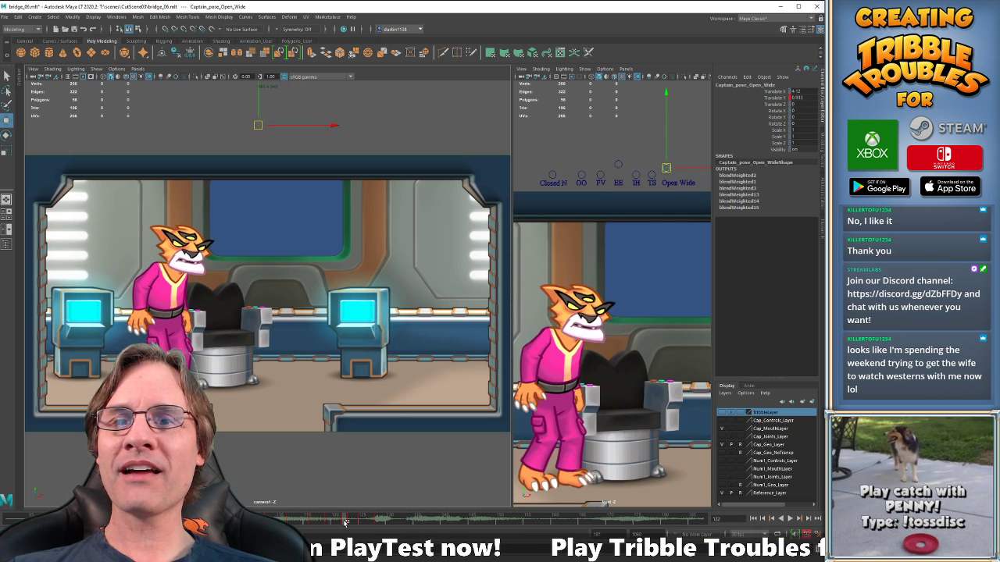
pyautogui.click(339, 524)
pyautogui.click(344, 524)
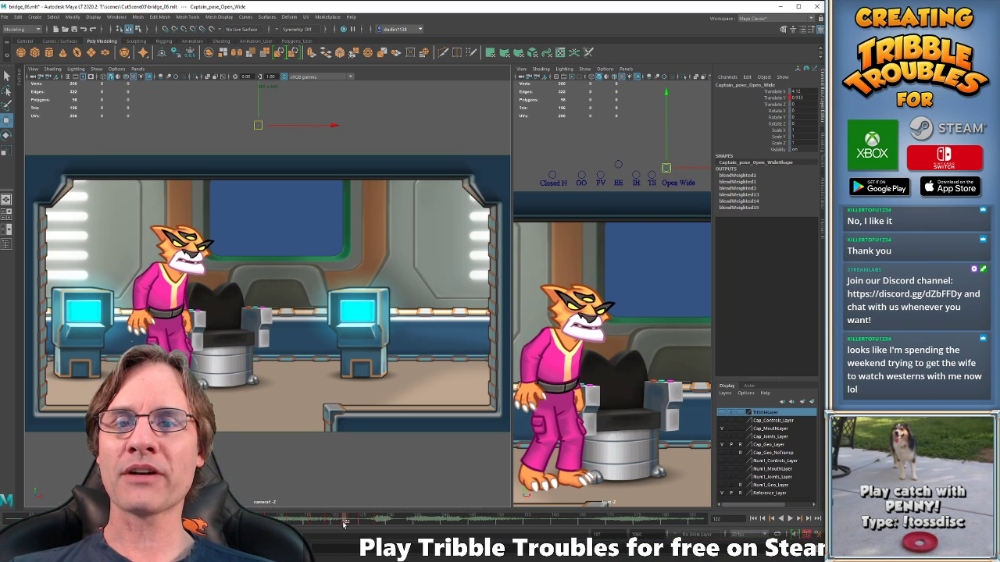
pyautogui.hotkey('alt', '.')
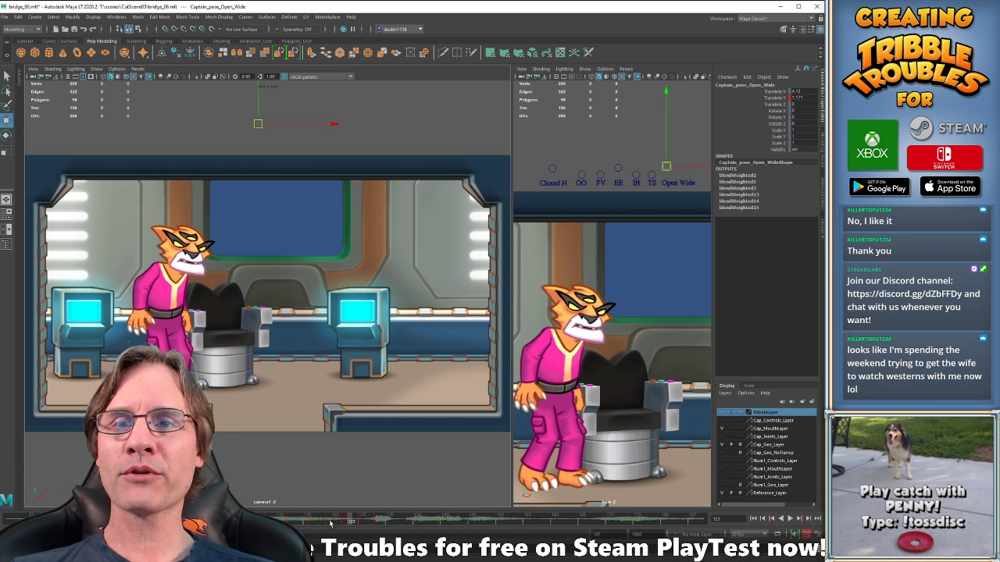
# Lower the captain's EE mouth control to 0 at frame 122.
pyautogui.hotkey('alt', 'v')
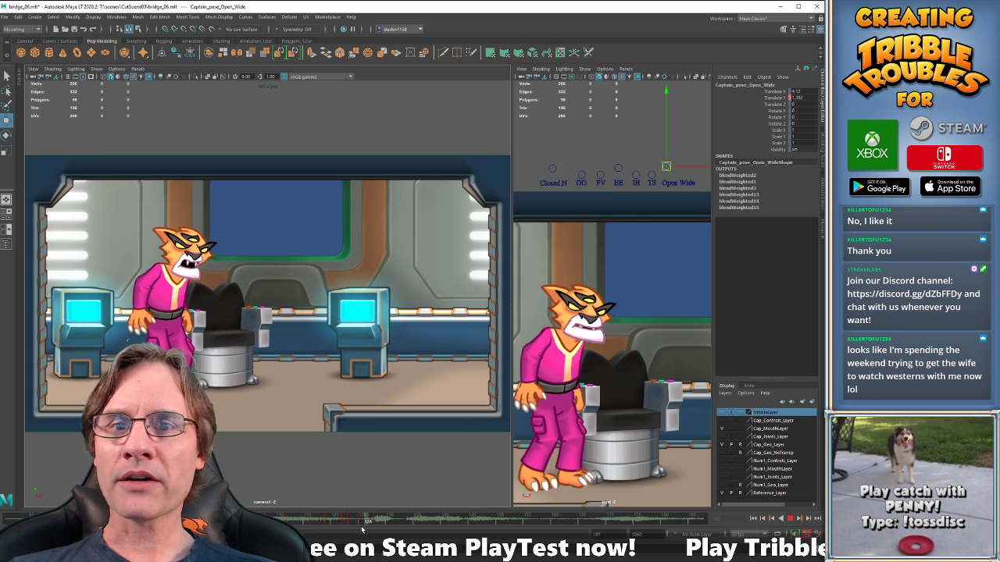
pyautogui.moveTo(360, 531); pyautogui.dragTo(362, 529)
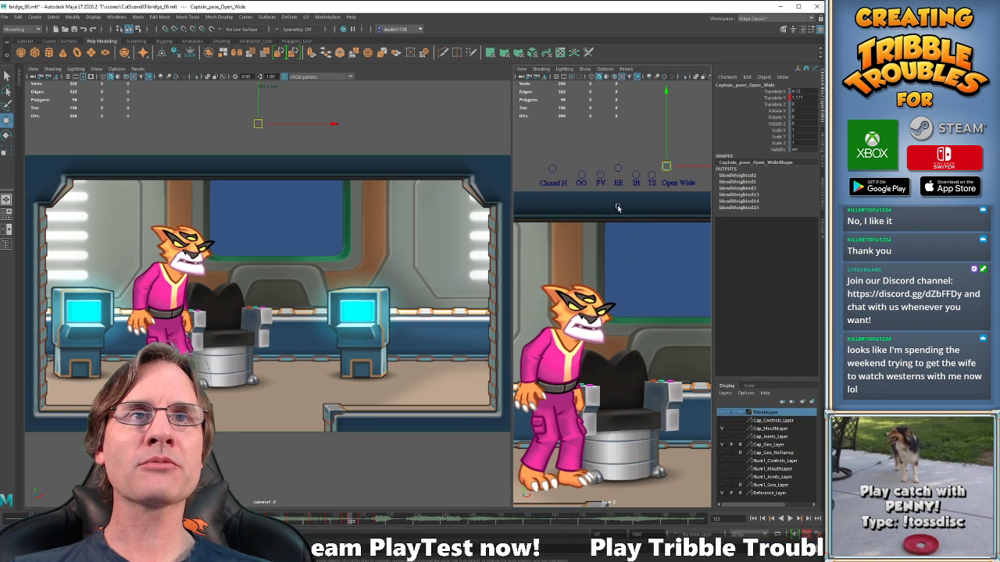
pyautogui.scroll(-2, 610, 180)
pyautogui.scroll(2, 618, 242)
pyautogui.hotkey('alt', ',')
pyautogui.hotkey('alt', ',')
pyautogui.hotkey('alt', ',')
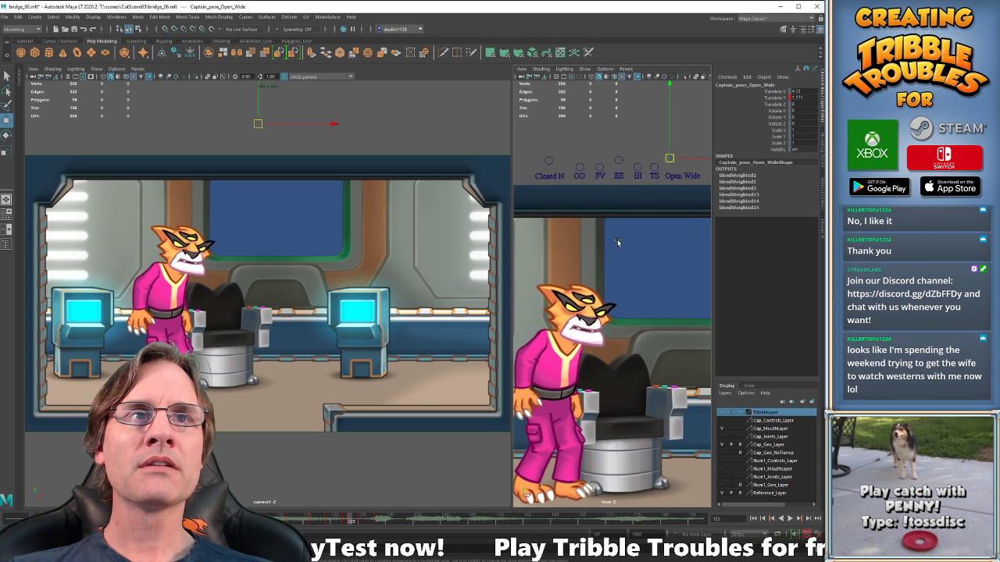
pyautogui.click(616, 155)
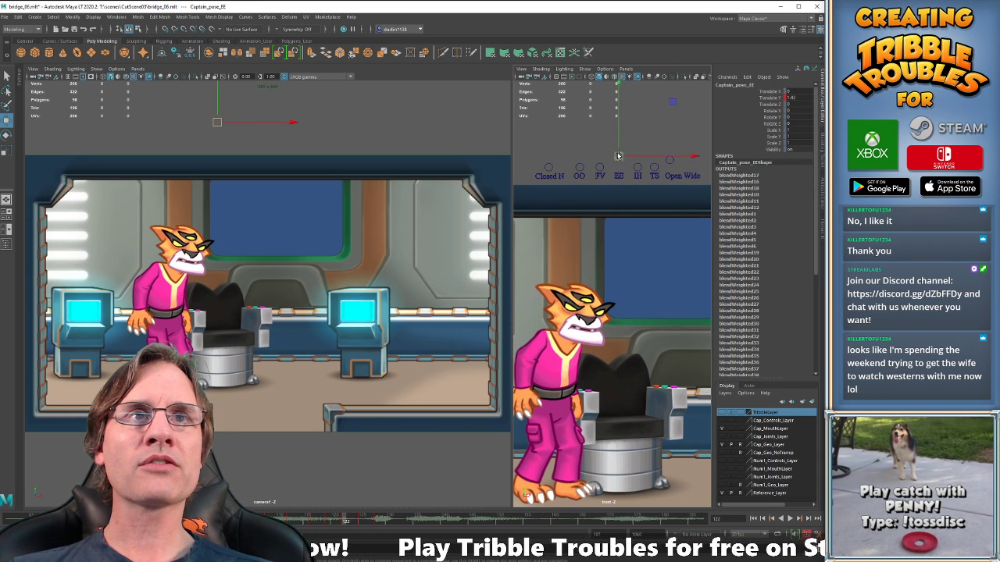
pyautogui.moveTo(616, 156); pyautogui.dragTo(625, 209)
# Step and scrub through frames 116 to 127 to examine the captain's mouth shapes.
pyautogui.hotkey('alt', ',')
pyautogui.hotkey('alt', ',')
pyautogui.hotkey('alt', ',')
pyautogui.hotkey('alt', ',')
pyautogui.hotkey('alt', ',')
pyautogui.hotkey('alt', ',')
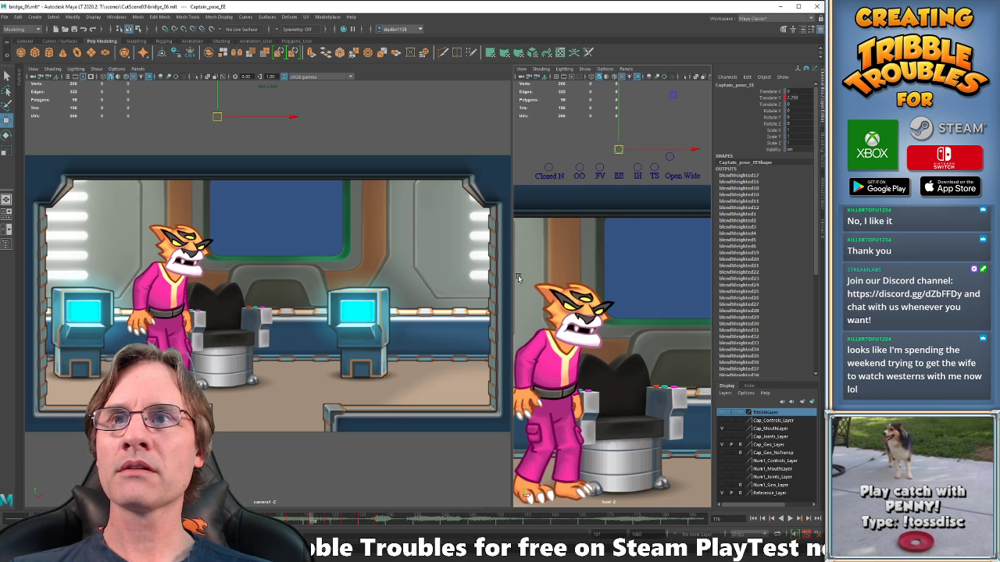
pyautogui.hotkey('alt', '.')
pyautogui.hotkey('alt', '.')
pyautogui.hotkey('alt', '.')
pyautogui.hotkey('alt', '.')
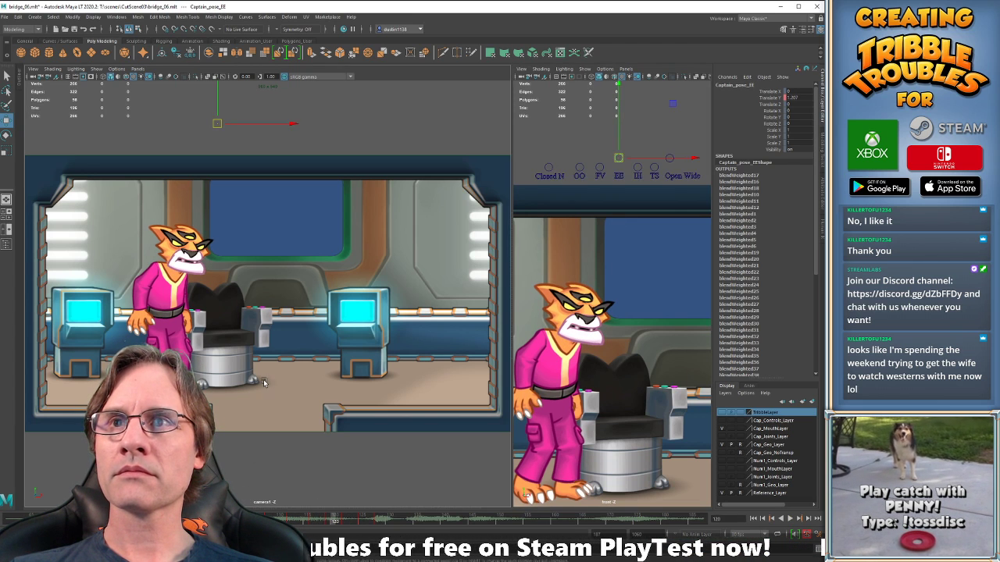
pyautogui.moveTo(328, 528); pyautogui.dragTo(372, 524)
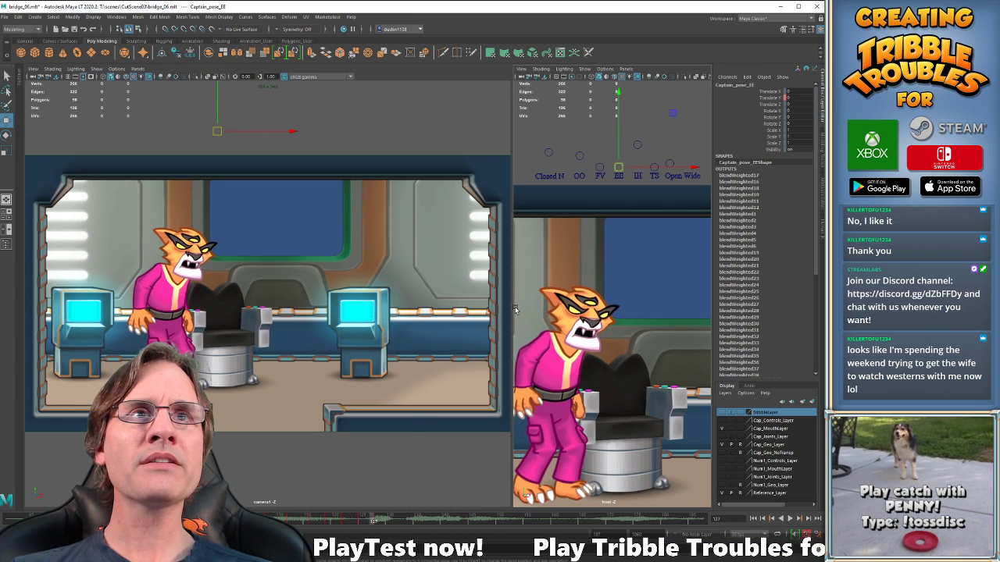
pyautogui.hotkey('alt', ',')
pyautogui.hotkey('alt', ',')
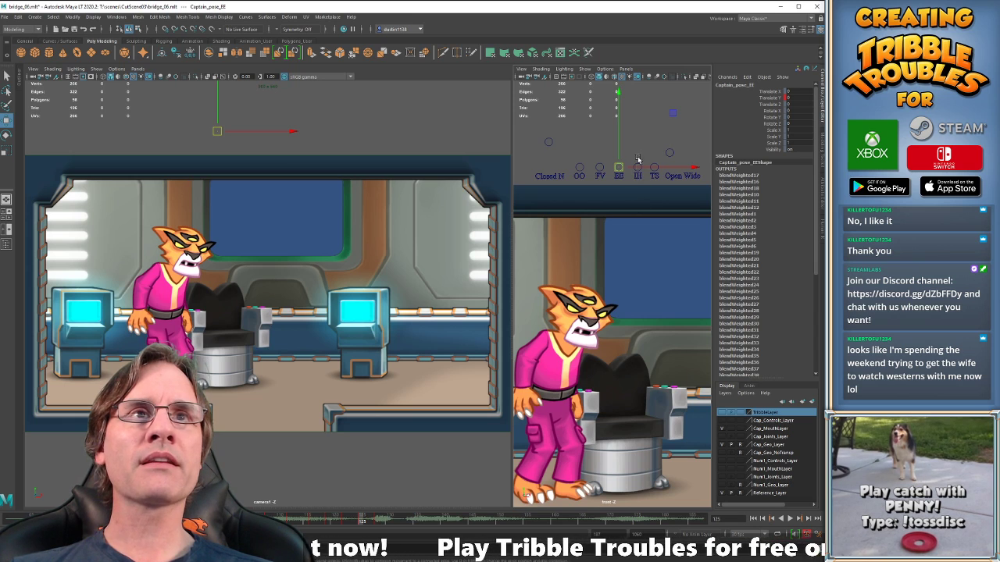
# Select the IH mouth control, edit its key at frame 126, and review the preceding frames.
pyautogui.click(637, 164)
pyautogui.hotkey('alt', '.')
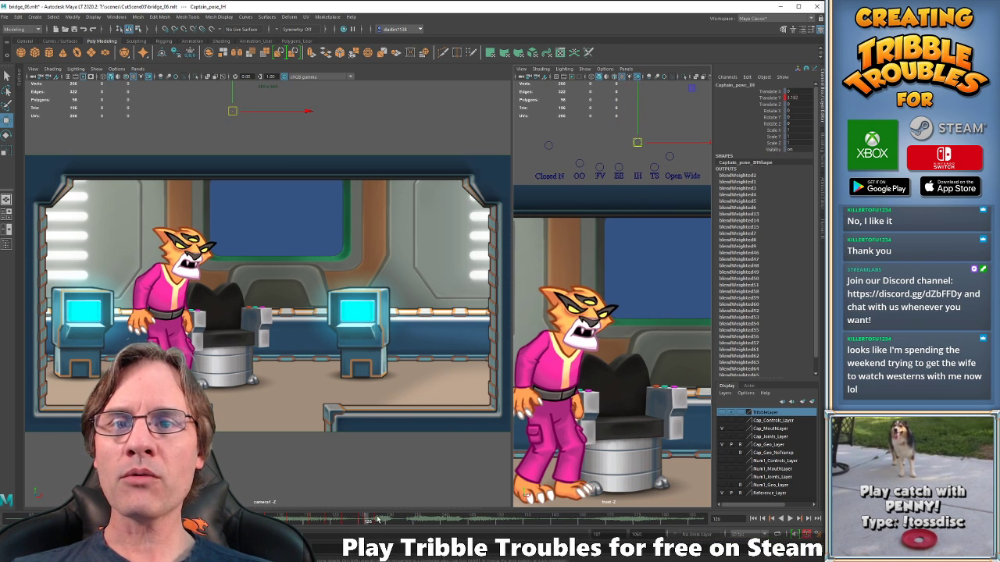
pyautogui.rightClick(377, 517)
pyautogui.click(414, 417)
pyautogui.hotkey('alt', ',')
pyautogui.hotkey('alt', ',')
pyautogui.hotkey('alt', ',')
pyautogui.hotkey('alt', ',')
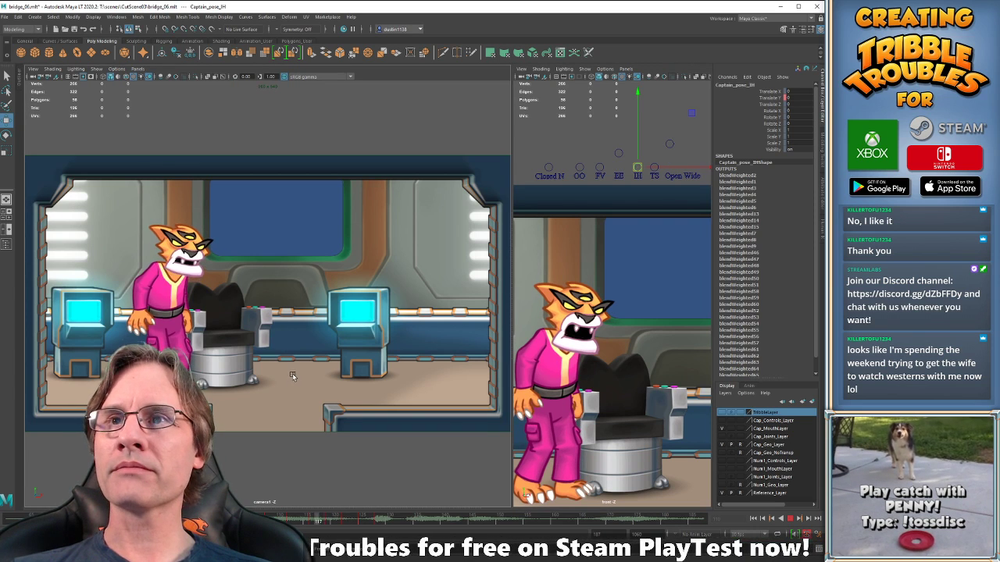
# Examine the mouth poses around frames 122 and 123 with all mouth controls and the OO control alone selected.
pyautogui.click(315, 522)
pyautogui.moveTo(315, 522); pyautogui.dragTo(344, 525)
pyautogui.hotkey('alt', ',')
pyautogui.hotkey('alt', ',')
pyautogui.hotkey('alt', ',')
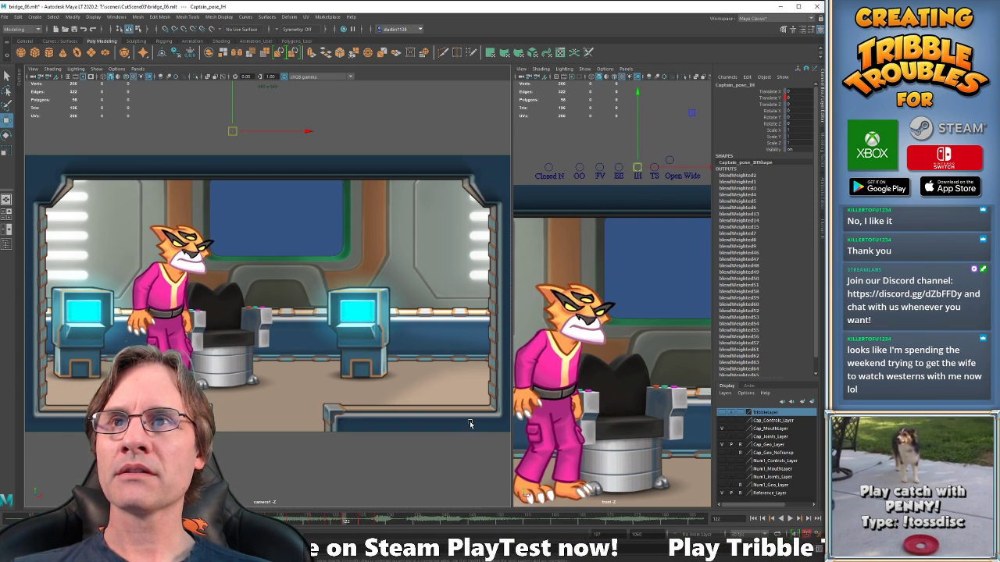
pyautogui.moveTo(543, 146); pyautogui.dragTo(677, 172)
pyautogui.hotkey('alt', '.')
pyautogui.hotkey('alt', '.')
pyautogui.hotkey('alt', '.')
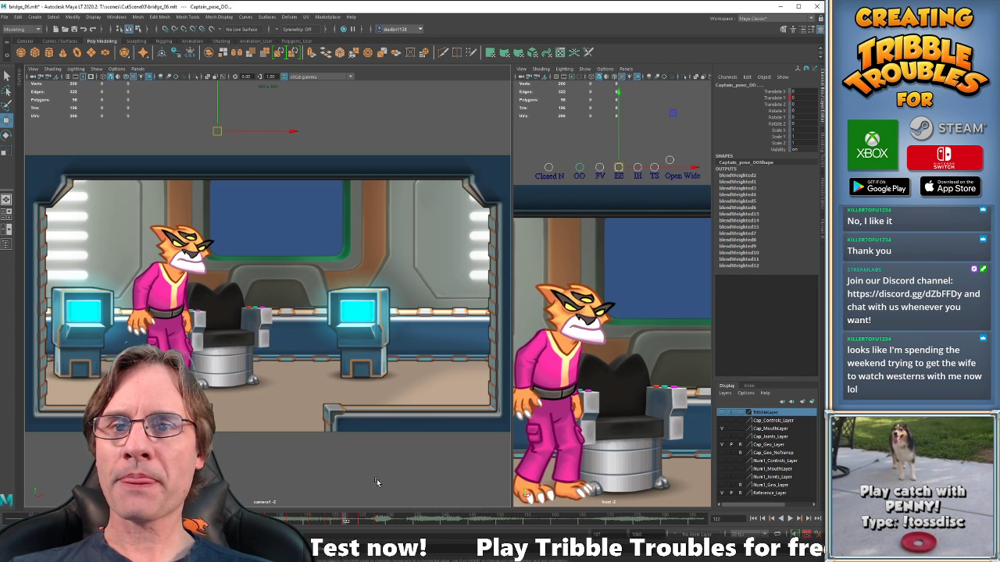
pyautogui.click(578, 168)
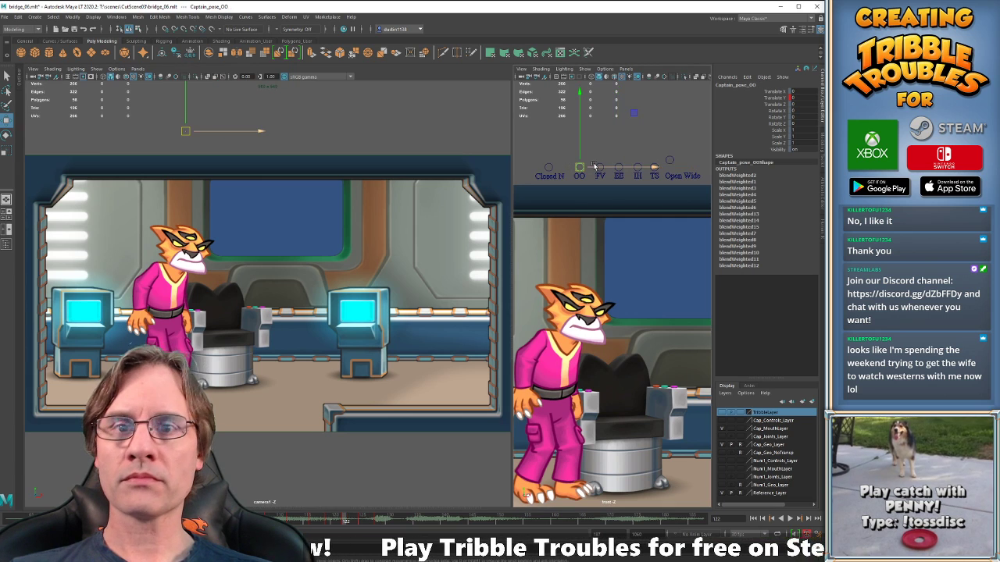
pyautogui.hotkey('alt', '.')
pyautogui.hotkey('alt', '.')
pyautogui.hotkey('alt', '.')
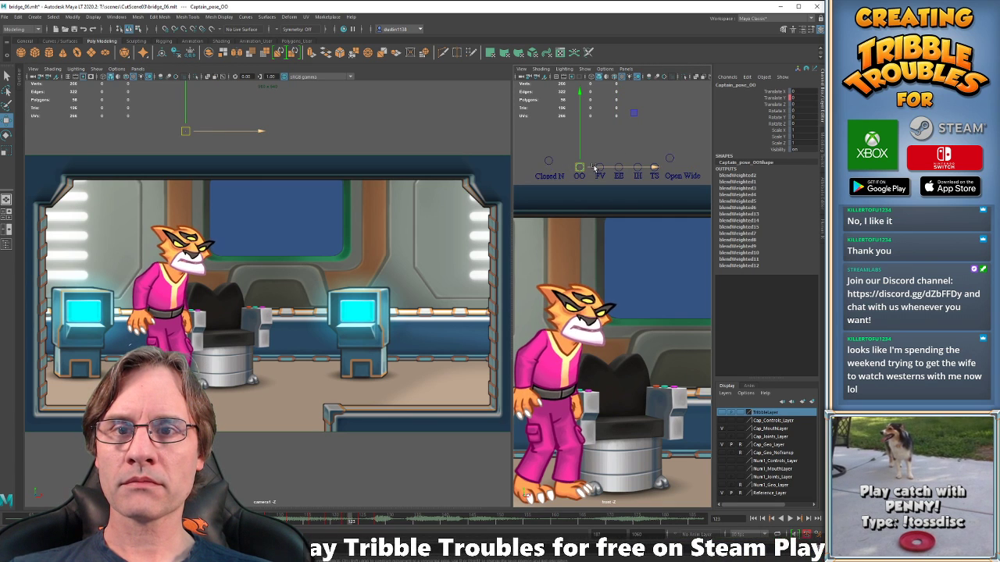
pyautogui.hotkey('alt', ',')
pyautogui.hotkey('alt', ',')
pyautogui.hotkey('alt', ',')
# Select all of the captain's mouth controls and edit their keys at frame 123.
pyautogui.moveTo(547, 145); pyautogui.dragTo(694, 167)
pyautogui.hotkey('alt', '.')
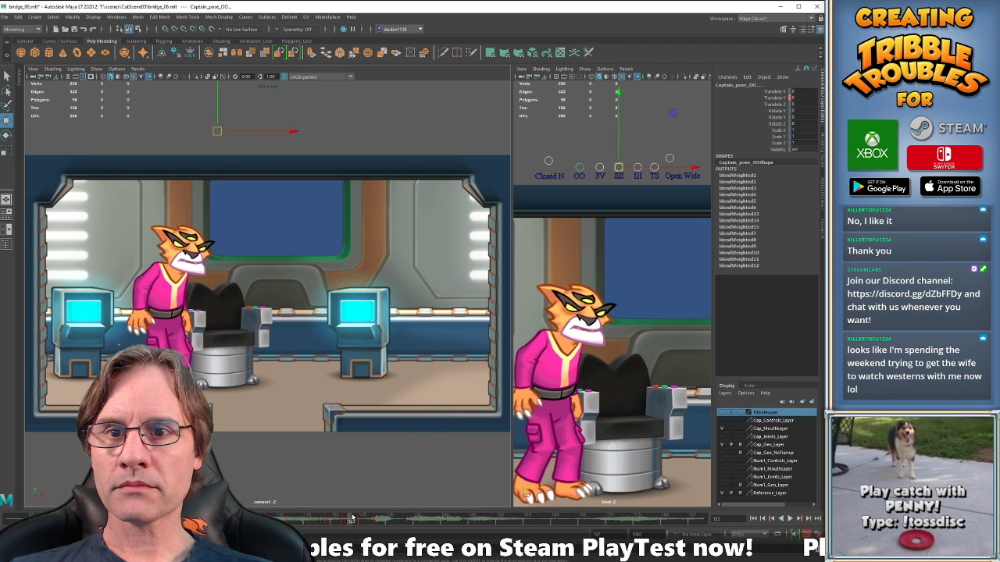
pyautogui.rightClick(353, 518)
pyautogui.click(379, 403)
pyautogui.click(346, 521)
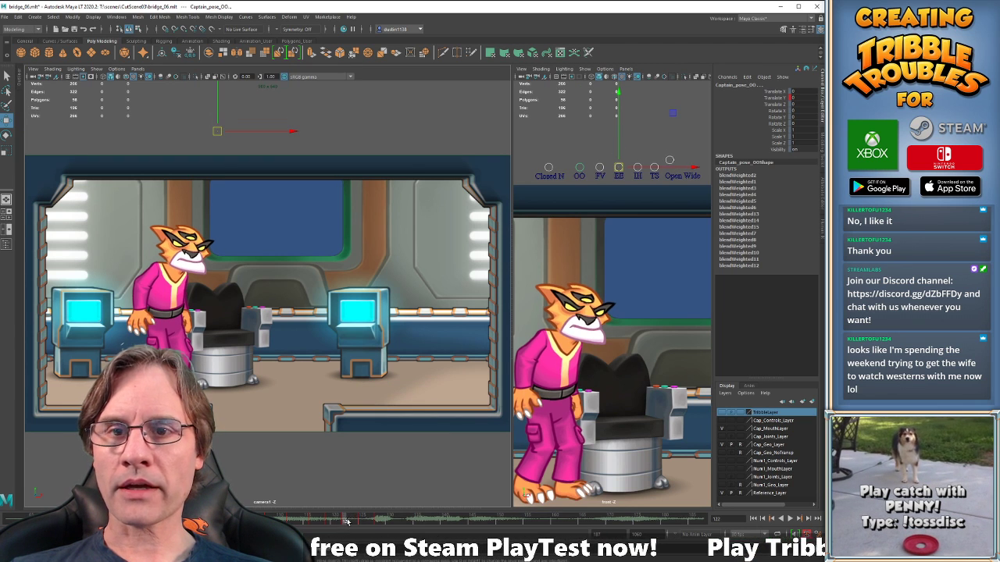
# Compare the captain's mouth poses keyed at frames 119 and 122.
pyautogui.moveTo(347, 521)
pyautogui.mouseDown()
pyautogui.moveTo(319, 521)
pyautogui.moveTo(341, 521)
pyautogui.mouseUp()
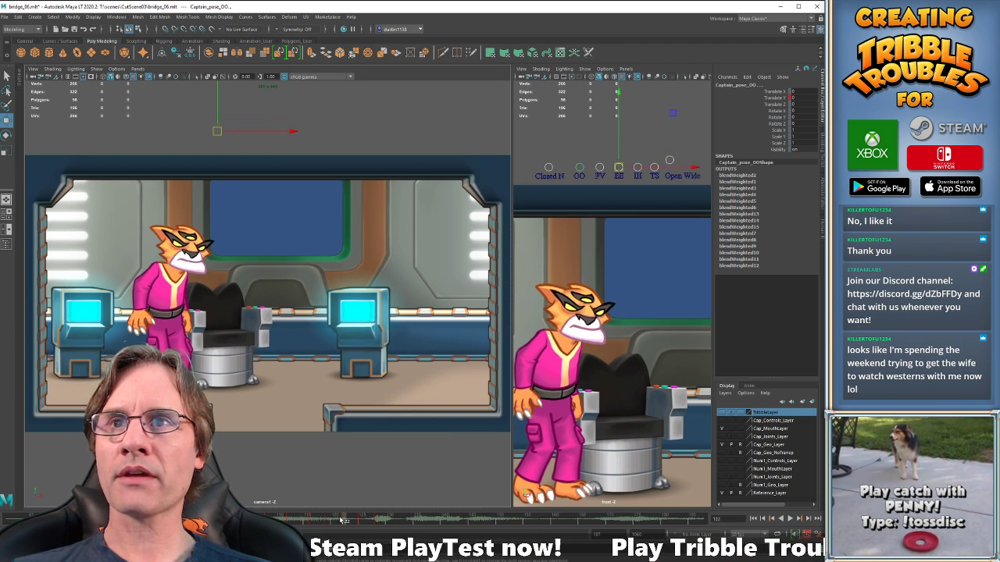
pyautogui.press(',')
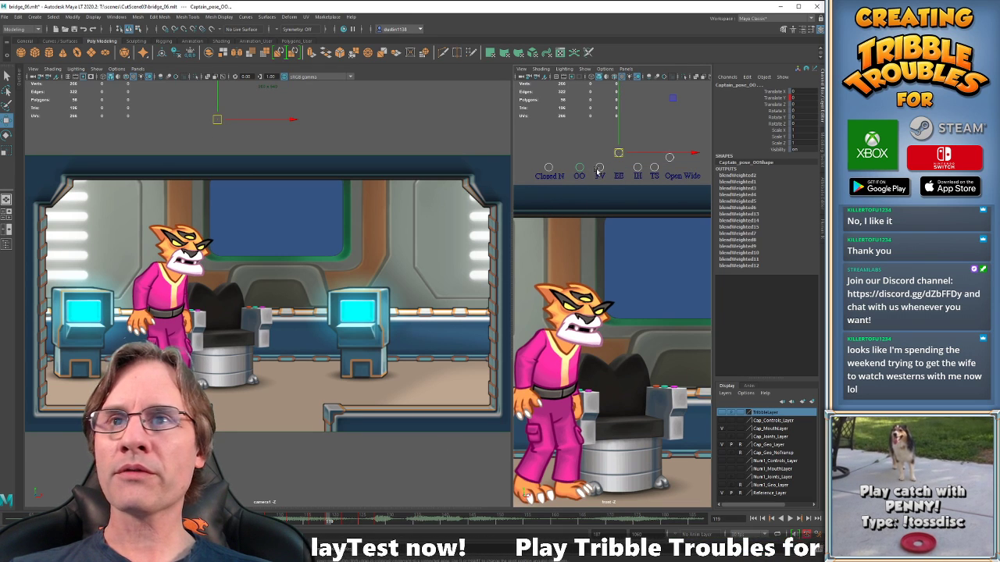
pyautogui.press('.')
pyautogui.press('.')
pyautogui.press(',')
pyautogui.press(',')
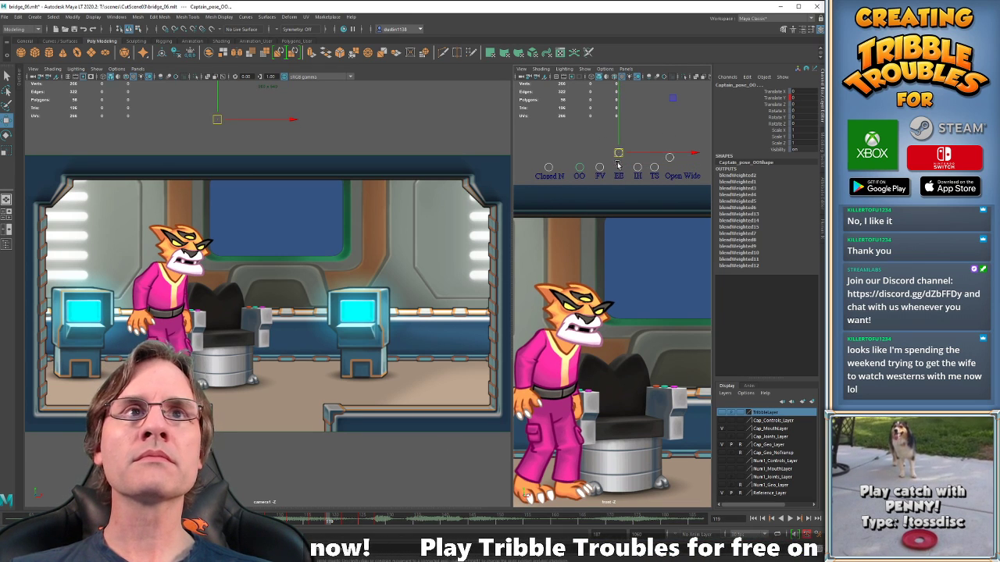
pyautogui.press('.')
pyautogui.press('.')
pyautogui.press('.')
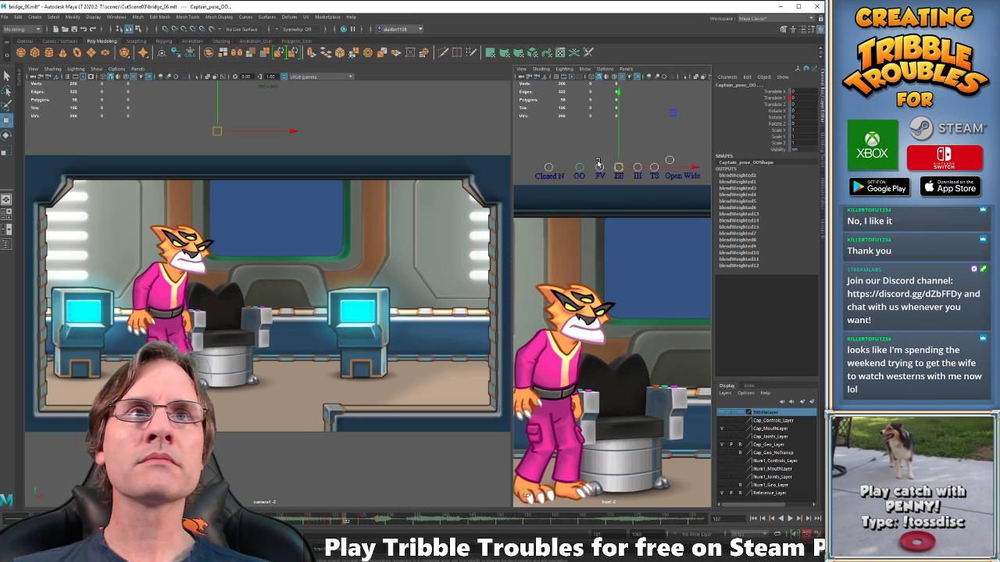
# Carry the frame 119 mouth pose over to frame 122 and lower the EE control to about 1 there.
pyautogui.press(',')
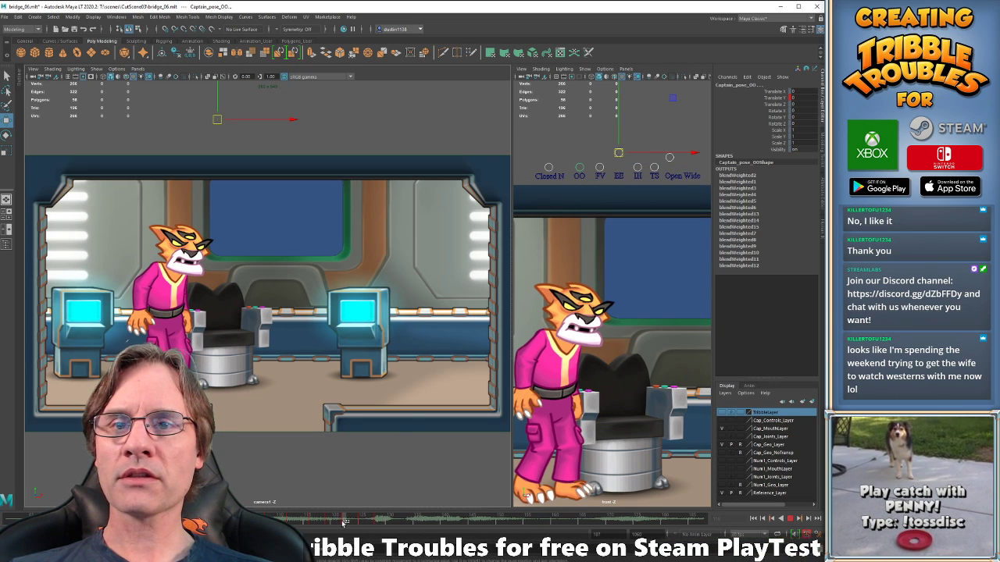
pyautogui.click(346, 520)
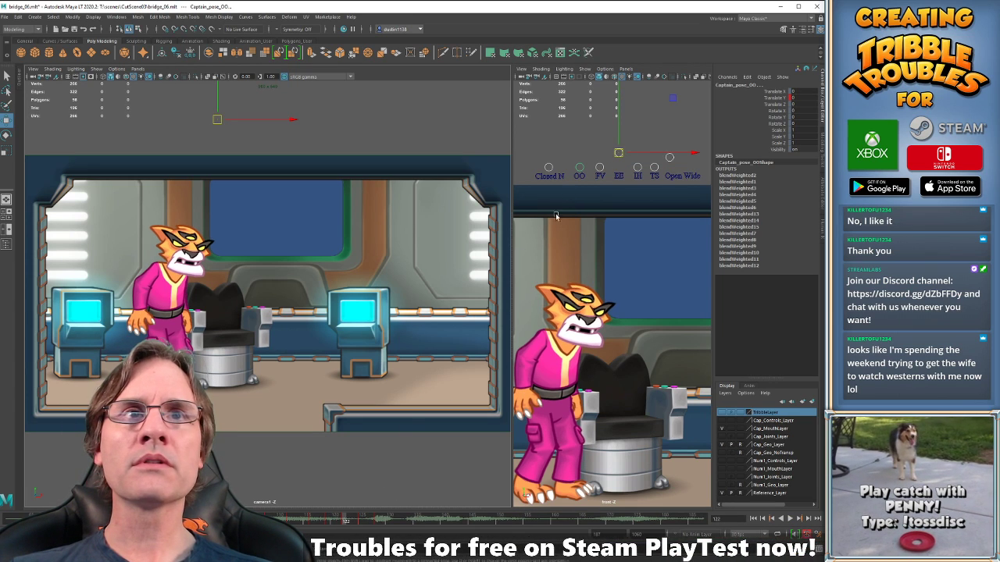
pyautogui.click(603, 137)
pyautogui.click(620, 155)
pyautogui.moveTo(620, 155); pyautogui.dragTo(621, 162)
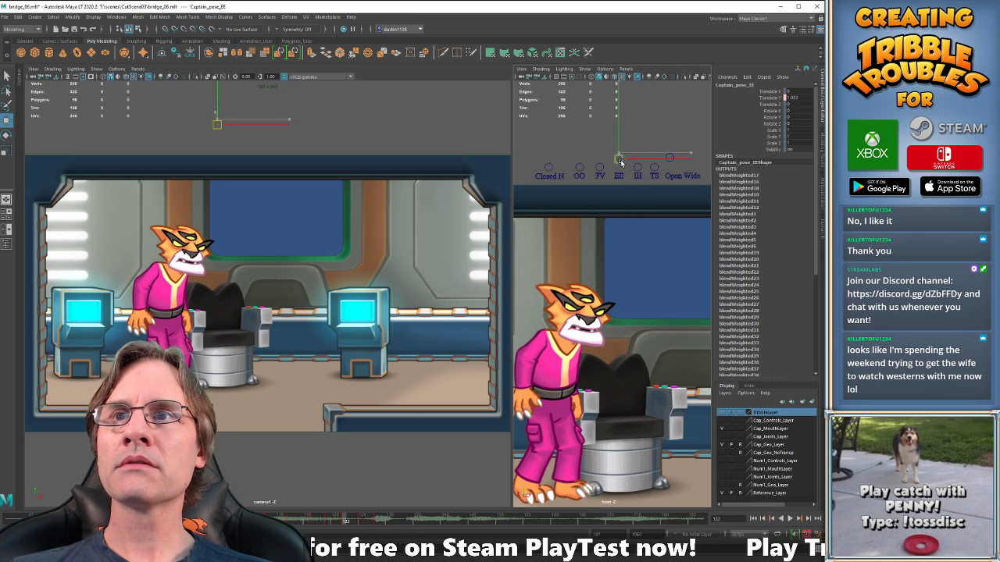
pyautogui.press(',')
pyautogui.press('.')
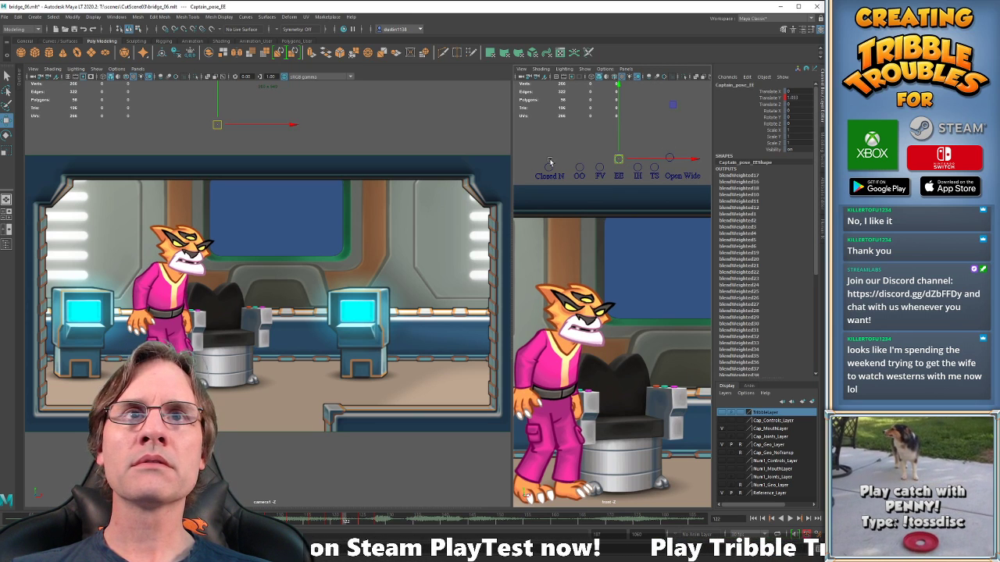
# Raise the Closed N mouth control to about 2 at frame 122 and check the pose against frame 119.
pyautogui.click(549, 161)
pyautogui.moveTo(549, 162); pyautogui.dragTo(550, 157)
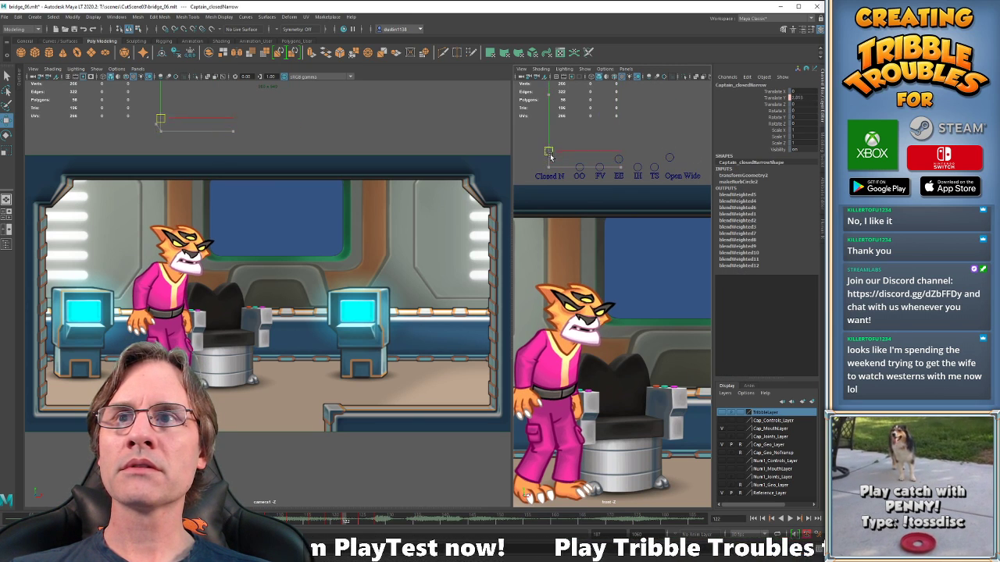
pyautogui.click(336, 517)
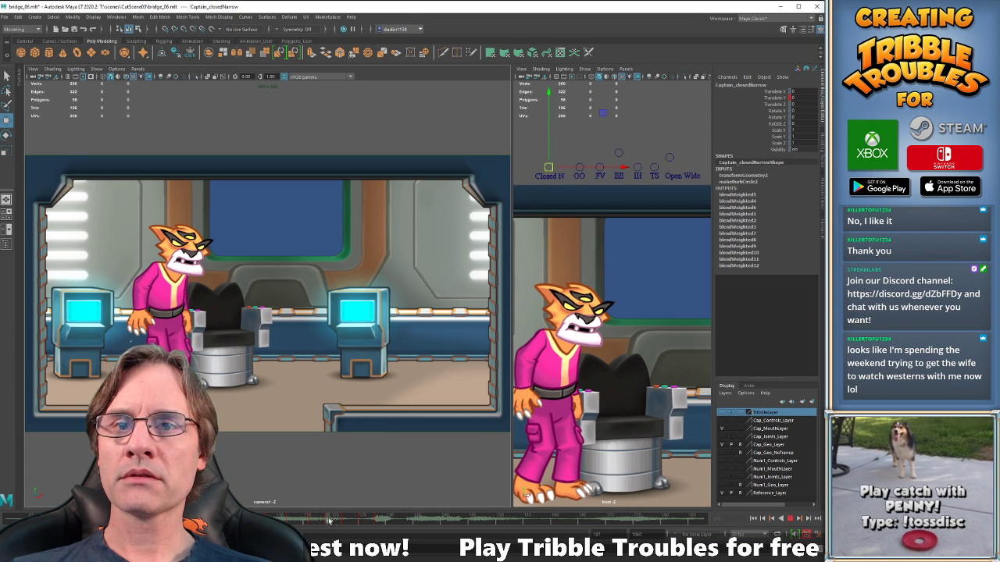
pyautogui.moveTo(329, 521); pyautogui.dragTo(343, 523)
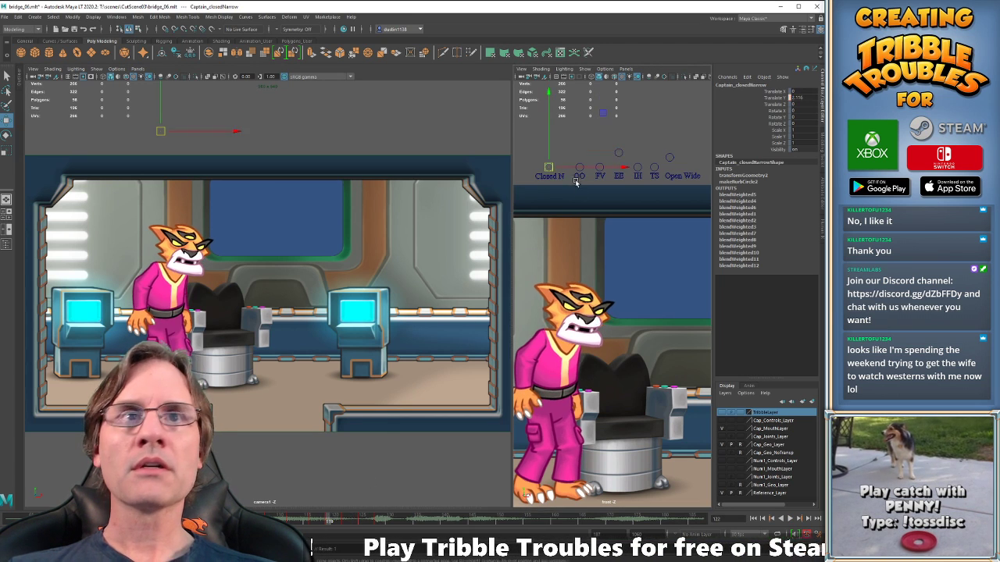
pyautogui.moveTo(549, 167); pyautogui.dragTo(682, 168)
pyautogui.moveTo(406, 517)
pyautogui.mouseDown()
pyautogui.moveTo(397, 504)
pyautogui.moveTo(346, 522)
pyautogui.mouseUp()
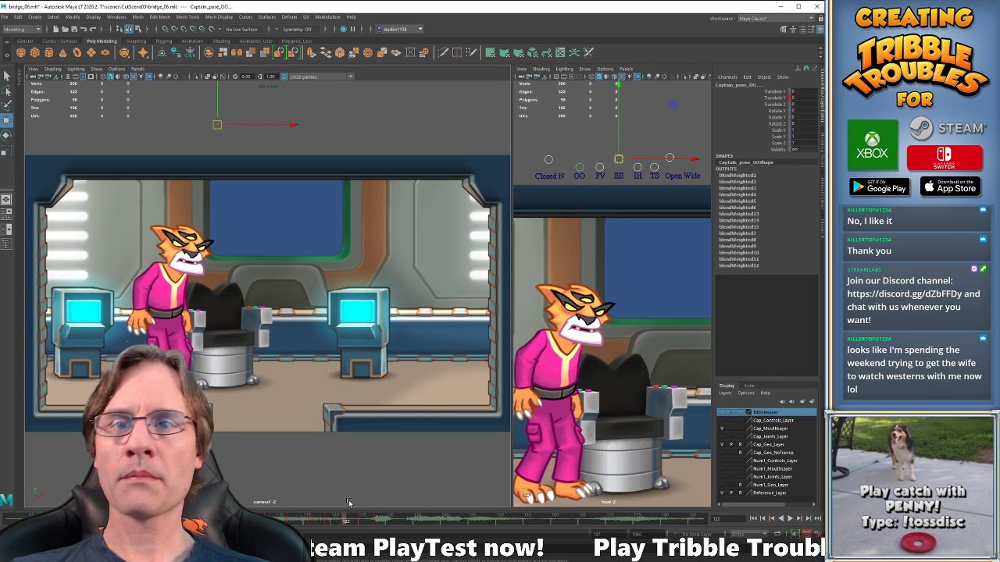
# Check the Closed N control at frames 119 and 125, and adjust the Open Wide control's height at frame 122.
pyautogui.moveTo(358, 527); pyautogui.dragTo(361, 522)
pyautogui.moveTo(530, 146)
pyautogui.mouseDown()
pyautogui.moveTo(542, 162)
pyautogui.moveTo(546, 154)
pyautogui.mouseUp()
pyautogui.press(',')
pyautogui.press(',')
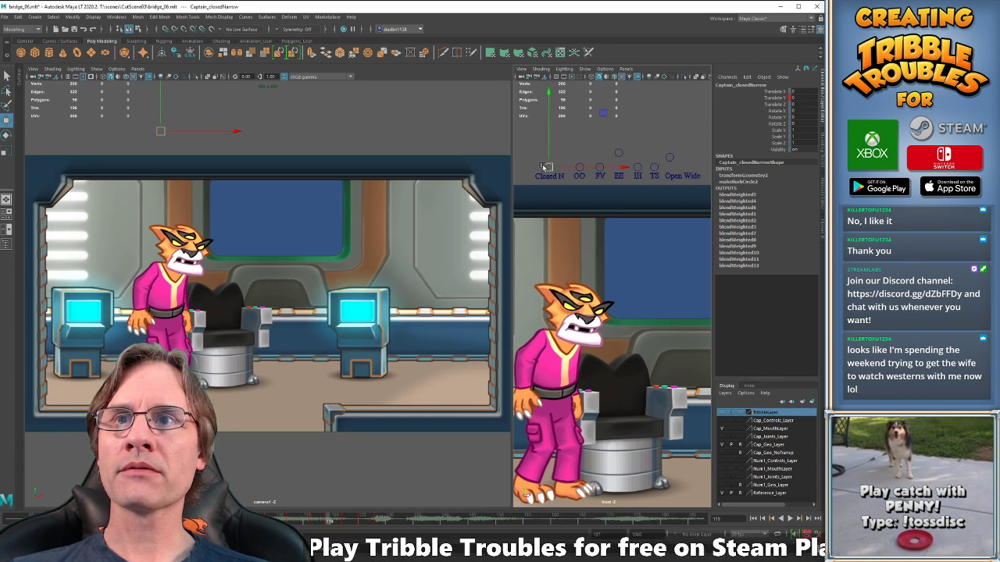
pyautogui.press('.')
pyautogui.press('.')
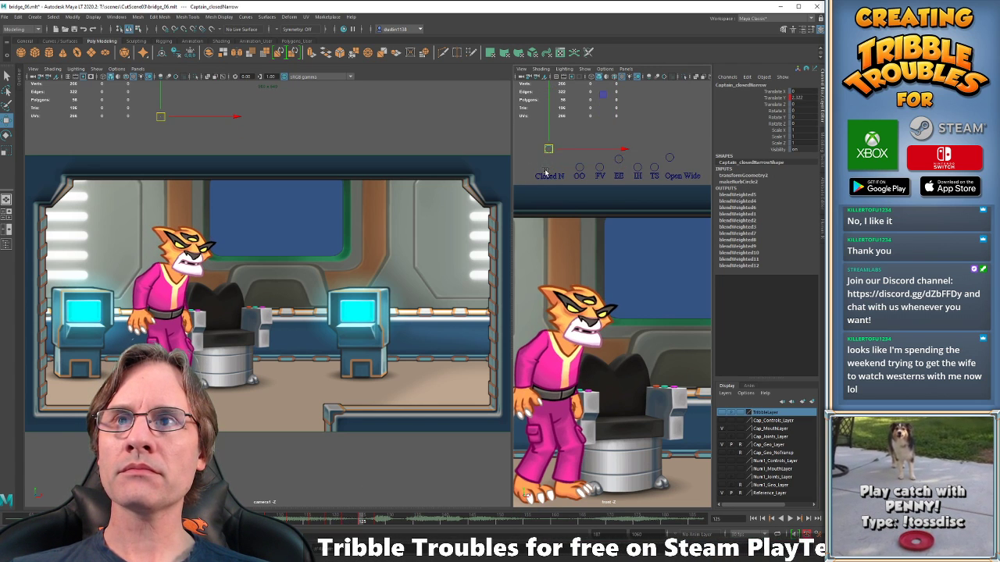
pyautogui.click(672, 157)
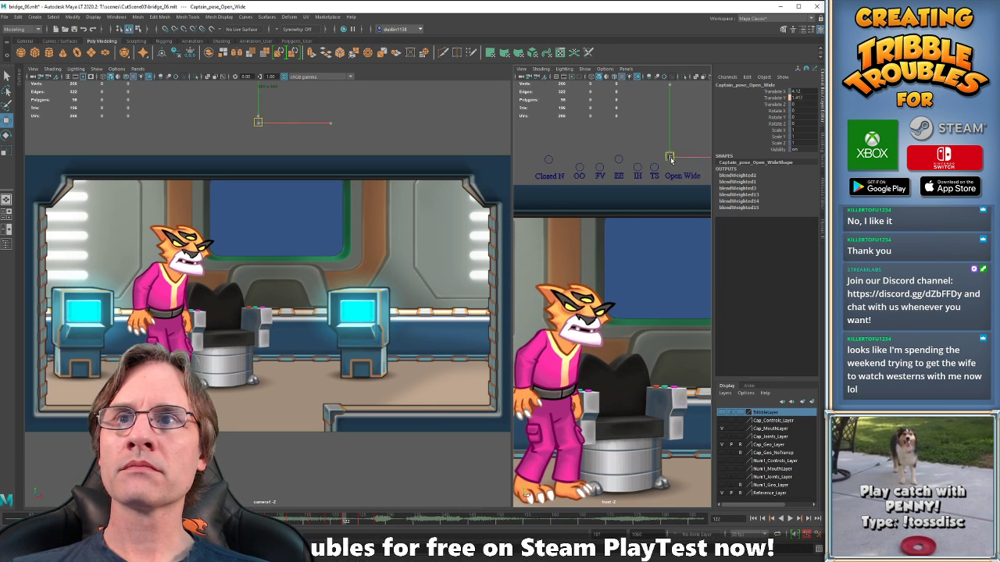
pyautogui.moveTo(671, 162); pyautogui.dragTo(670, 167)
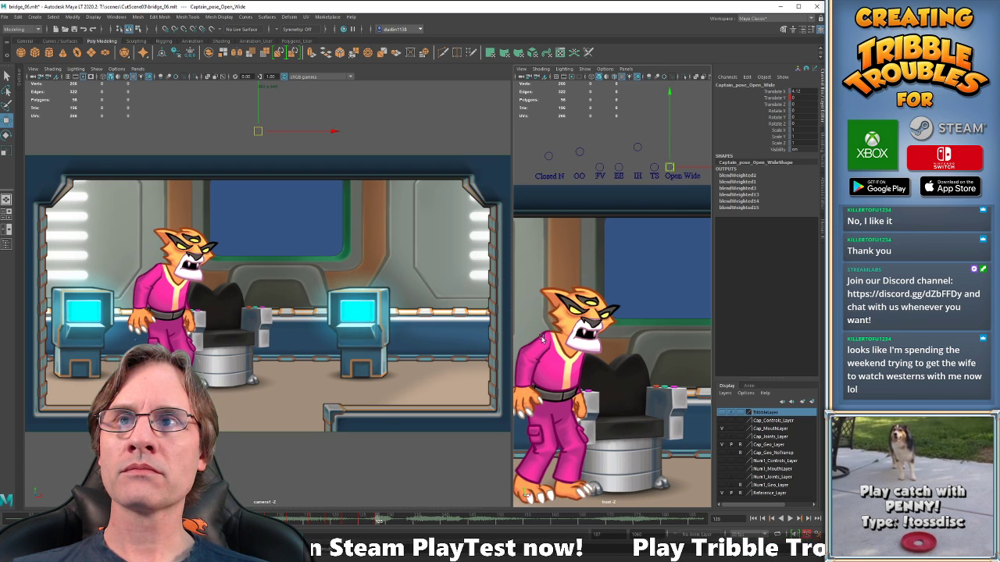
# Play back the captain's dialogue from an earlier frame to review the lip sync.
pyautogui.moveTo(379, 518); pyautogui.dragTo(279, 518)
pyautogui.hotkey('alt', 'v')
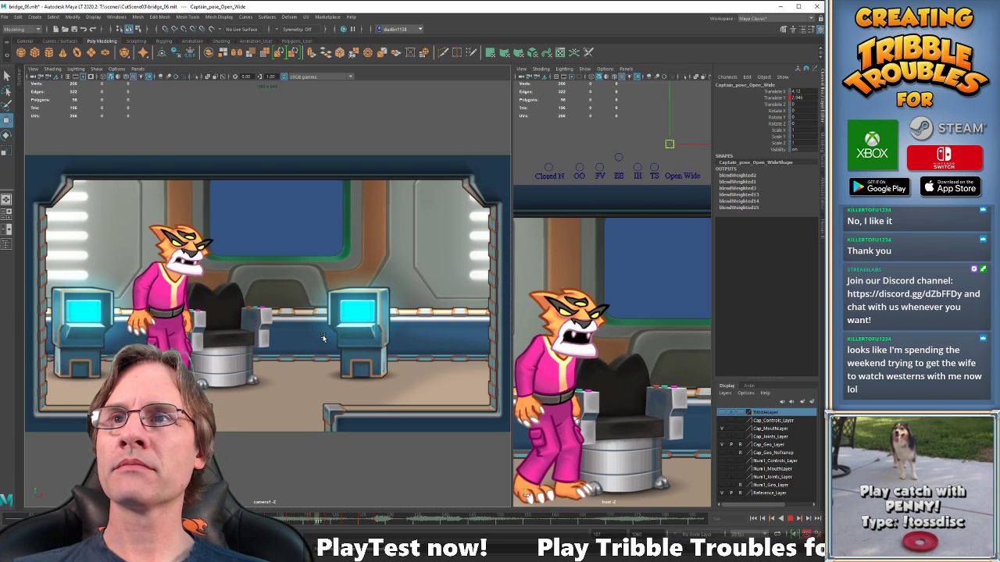
pyautogui.hotkey('alt', 'v')
pyautogui.click(254, 518)
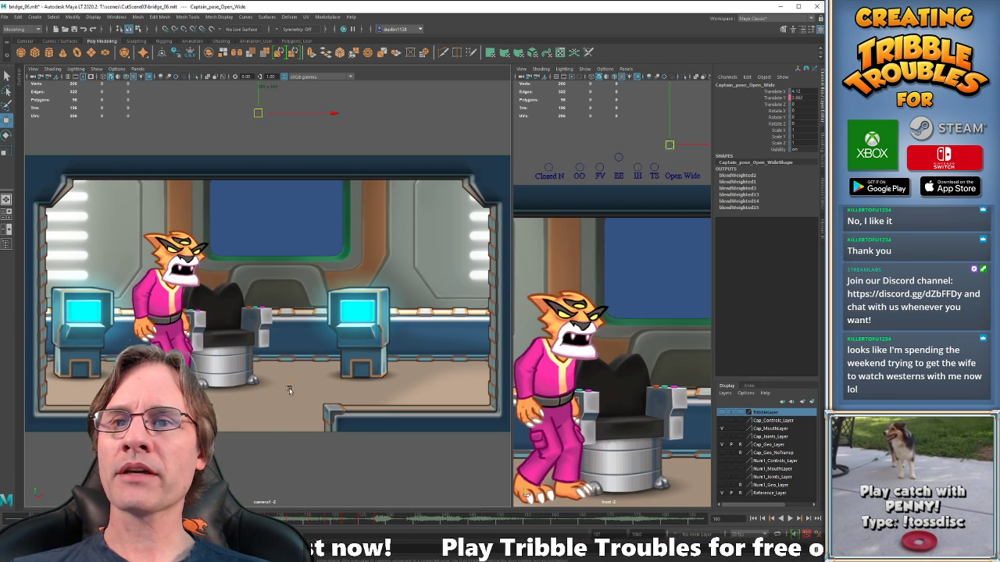
pyautogui.hotkey('alt', 'v')
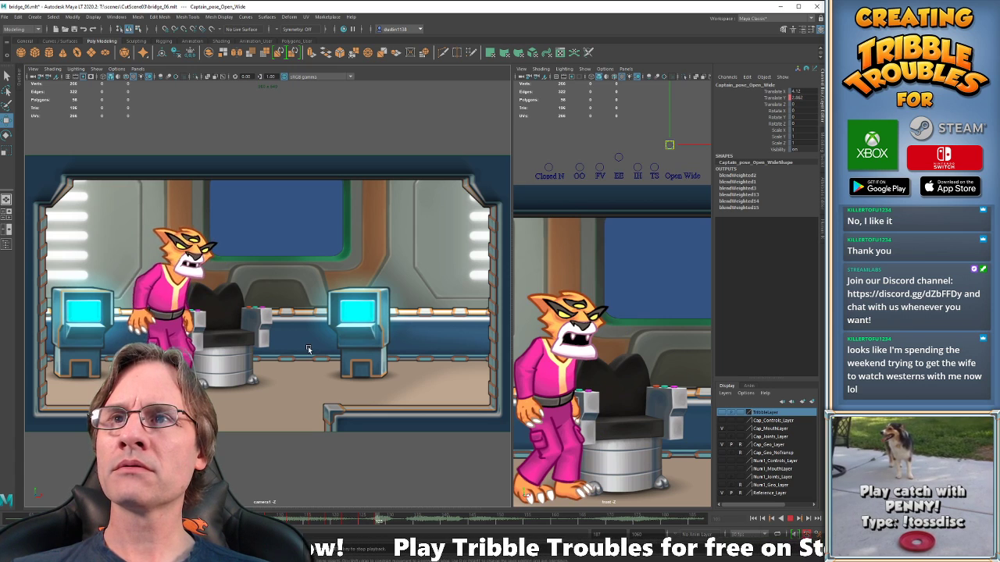
# Play back the captain's dialogue and compare the mouth poses at frames 125 to 128.
pyautogui.hotkey('alt', 'v')
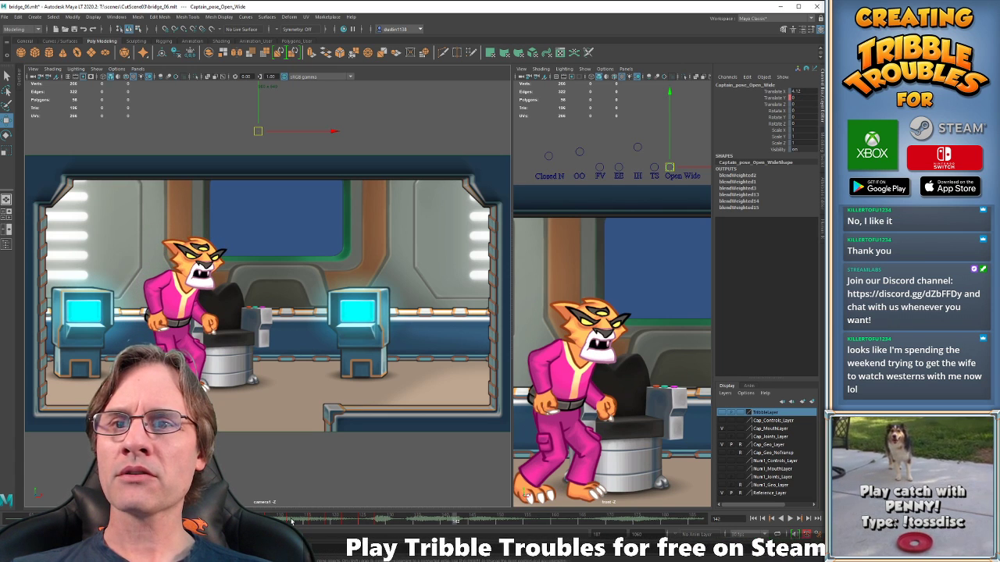
pyautogui.hotkey('alt', 'v')
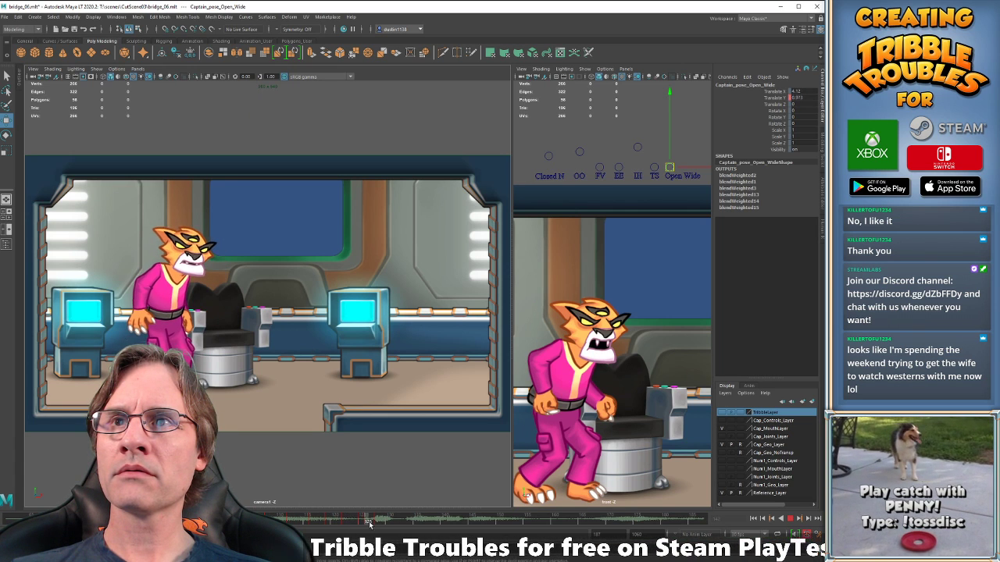
pyautogui.hotkey('alt', 'v')
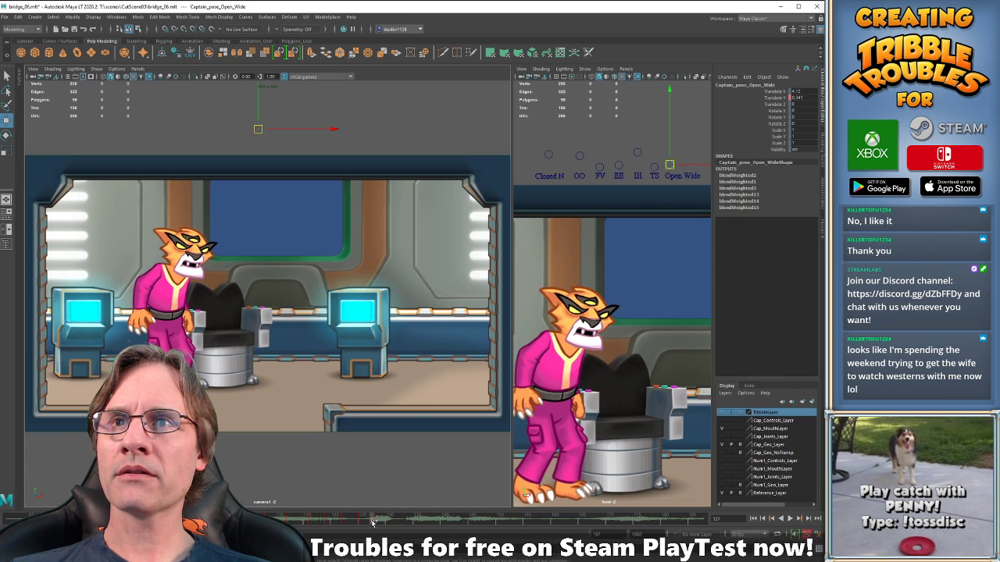
pyautogui.click(372, 519)
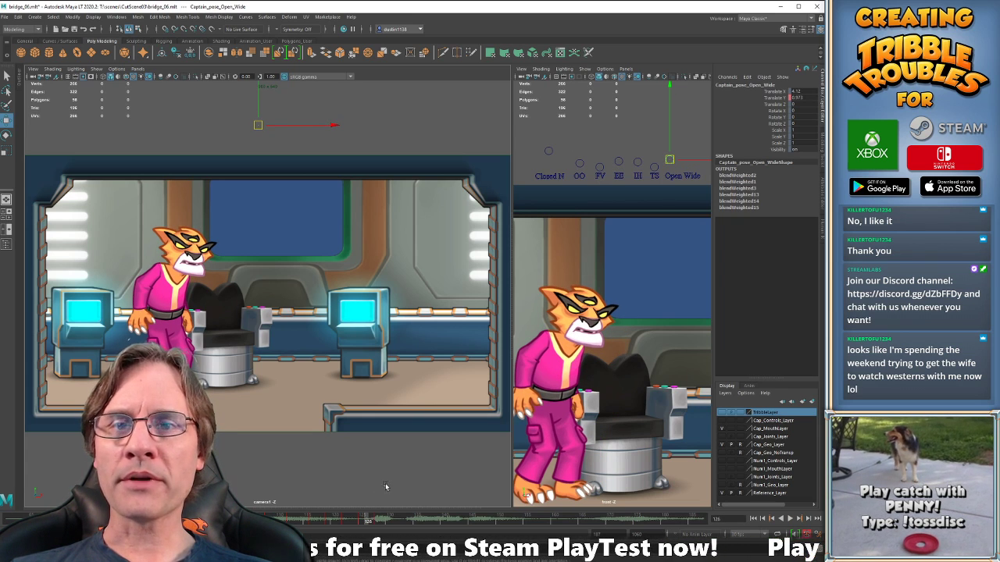
pyautogui.hotkey('alt', ',')
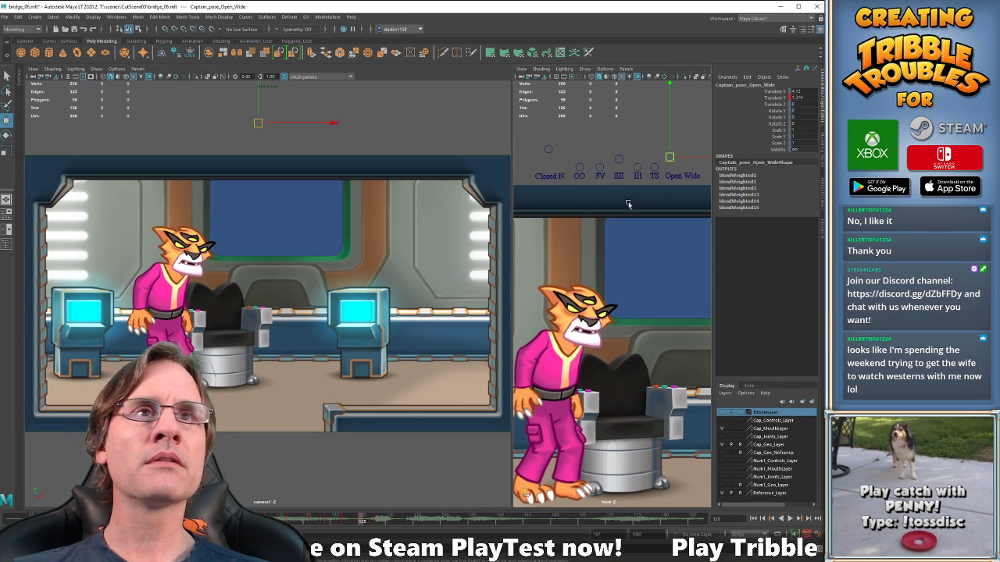
pyautogui.hotkey('alt', '.')
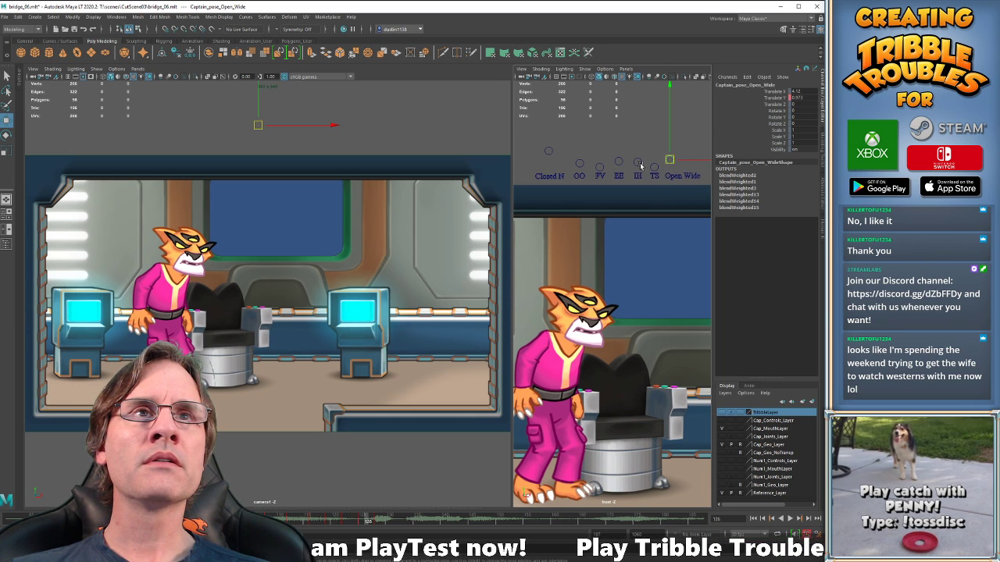
pyautogui.hotkey('alt', '.')
pyautogui.hotkey('alt', '.')
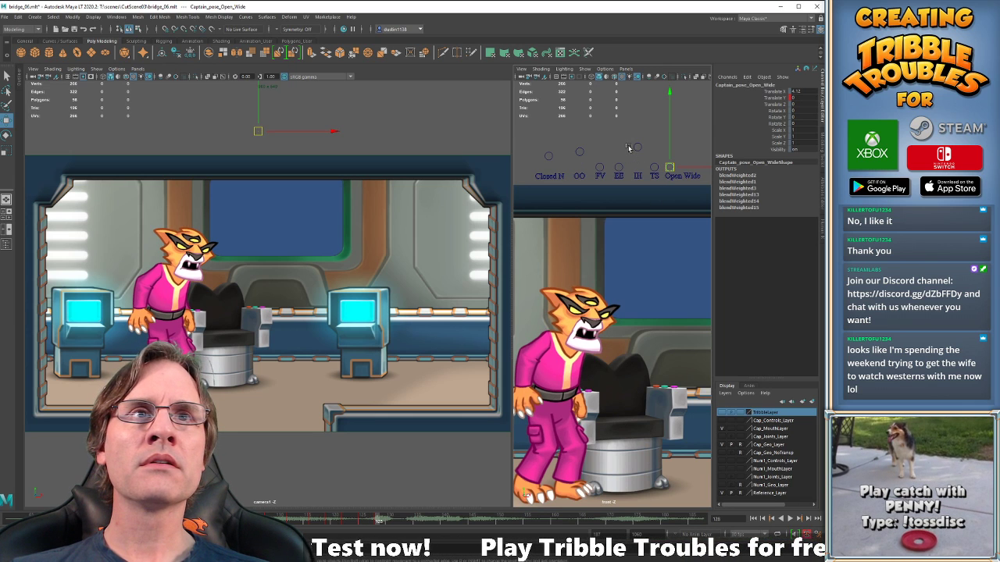
# Lower the EE mouth control to 0 at frames 125 and 122.
pyautogui.hotkey('alt', ',')
pyautogui.hotkey('alt', ',')
pyautogui.hotkey('alt', ',')
pyautogui.click(619, 166)
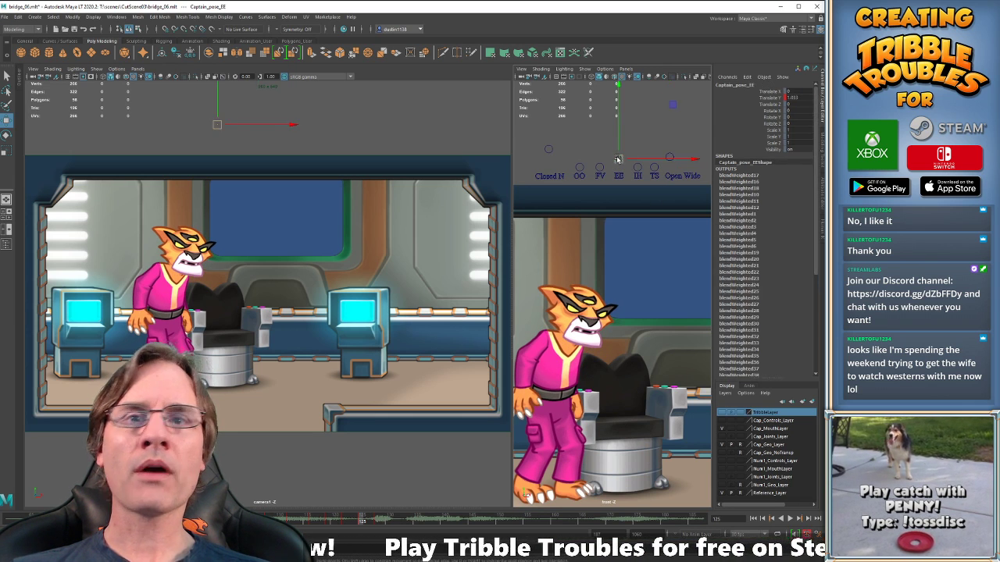
pyautogui.press('w')
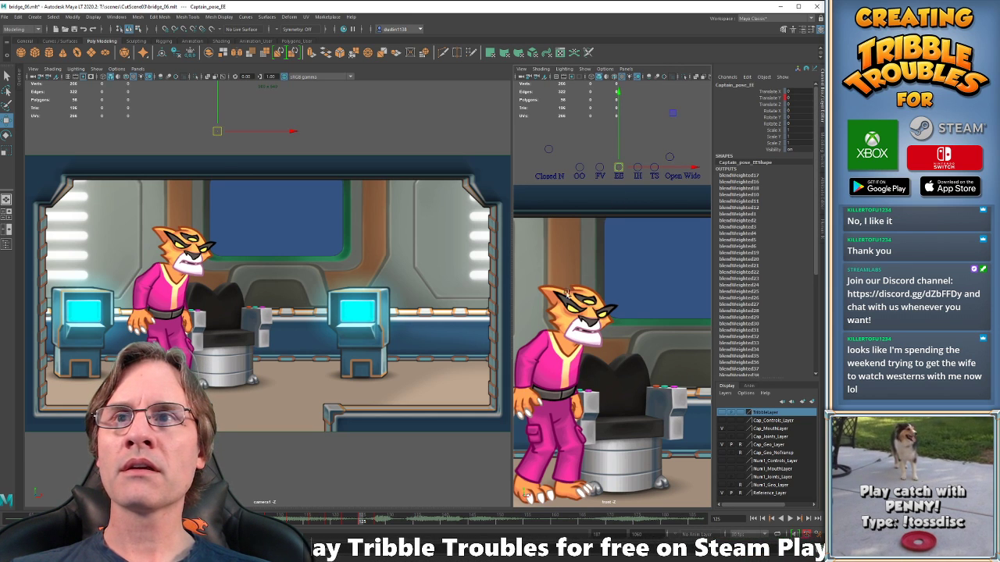
pyautogui.hotkey('alt', ',')
pyautogui.hotkey('alt', ',')
pyautogui.hotkey('alt', ',')
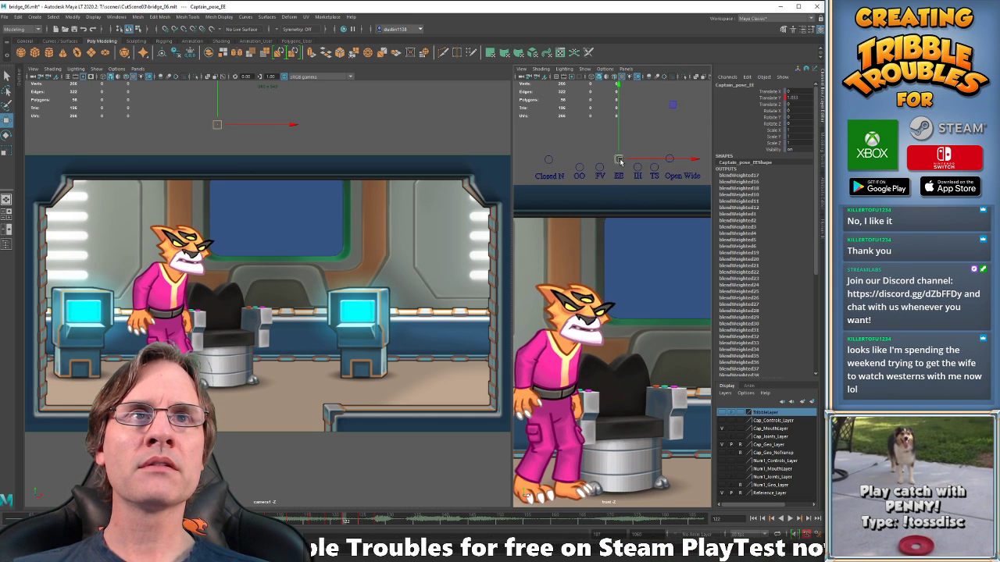
pyautogui.hotkey('shift', 'w')
# Raise the Open Wide control slightly at frame 122 and compare the pose with frames 119 and 116.
pyautogui.click(668, 157)
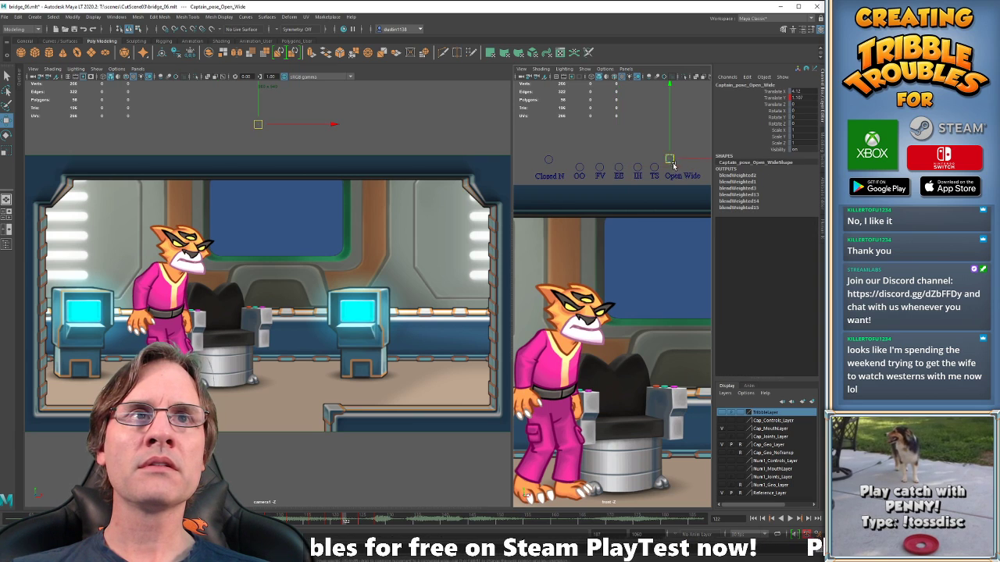
pyautogui.press(',')
pyautogui.press(',')
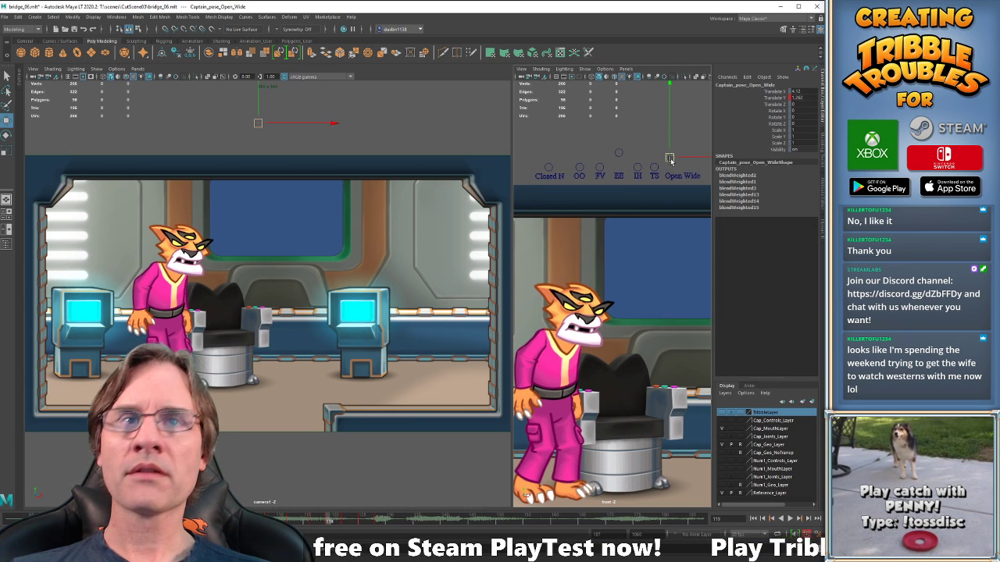
pyautogui.press(',')
pyautogui.press('.')
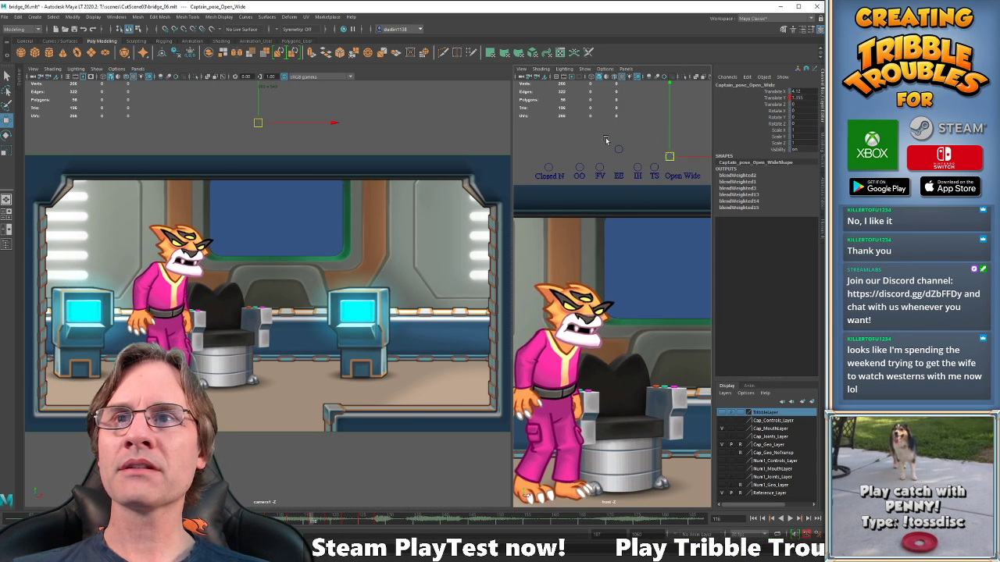
pyautogui.press('.')
pyautogui.click(619, 165)
pyautogui.press('.')
pyautogui.press('.')
pyautogui.press('.')
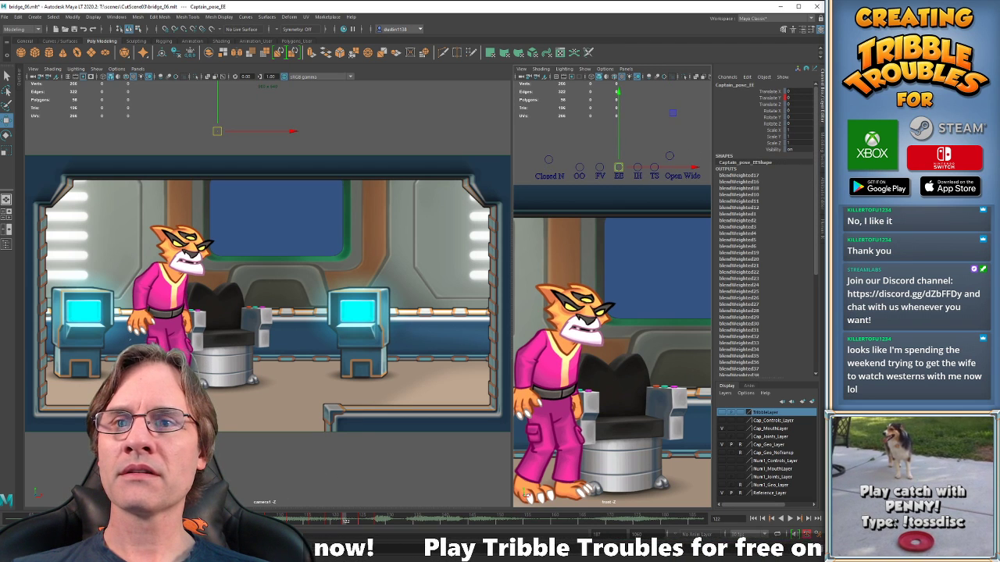
# Play back the dialogue several times from an earlier frame, then return to frame 126 to inspect the mouth.
pyautogui.click(283, 520)
pyautogui.hotkey('alt', 'v')
pyautogui.hotkey('alt', 'v')
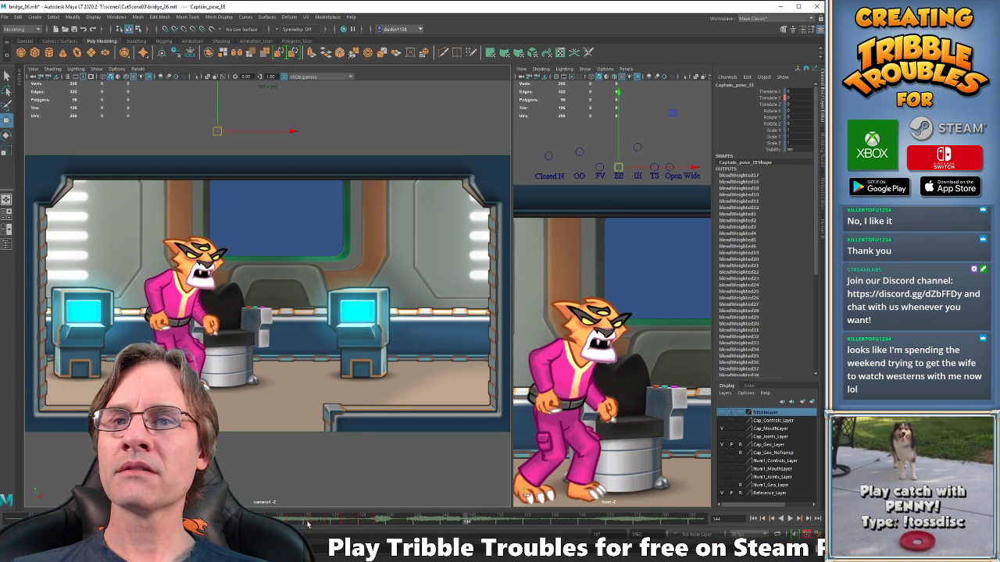
pyautogui.click(286, 522)
pyautogui.hotkey('alt', 'v')
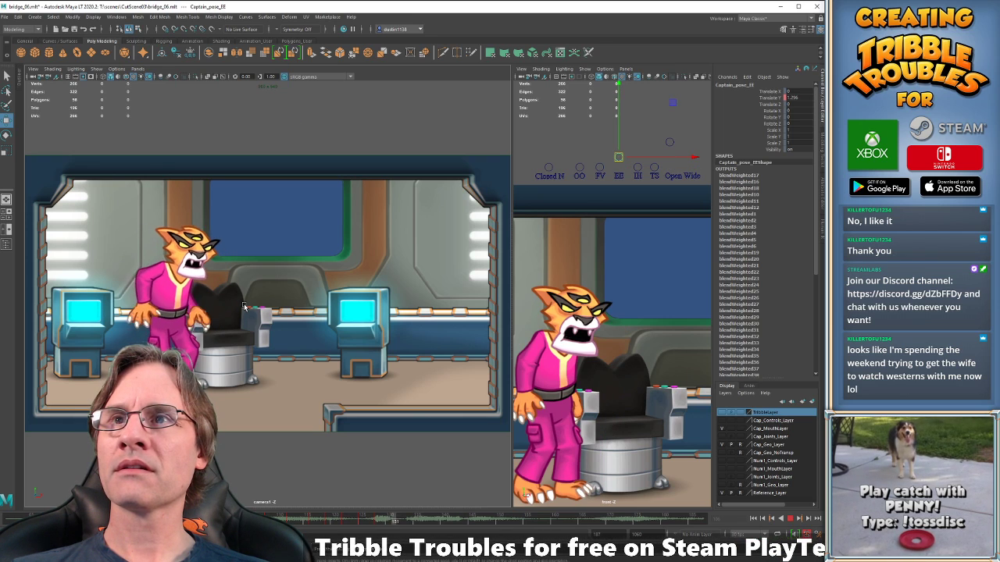
pyautogui.hotkey('alt', 'v')
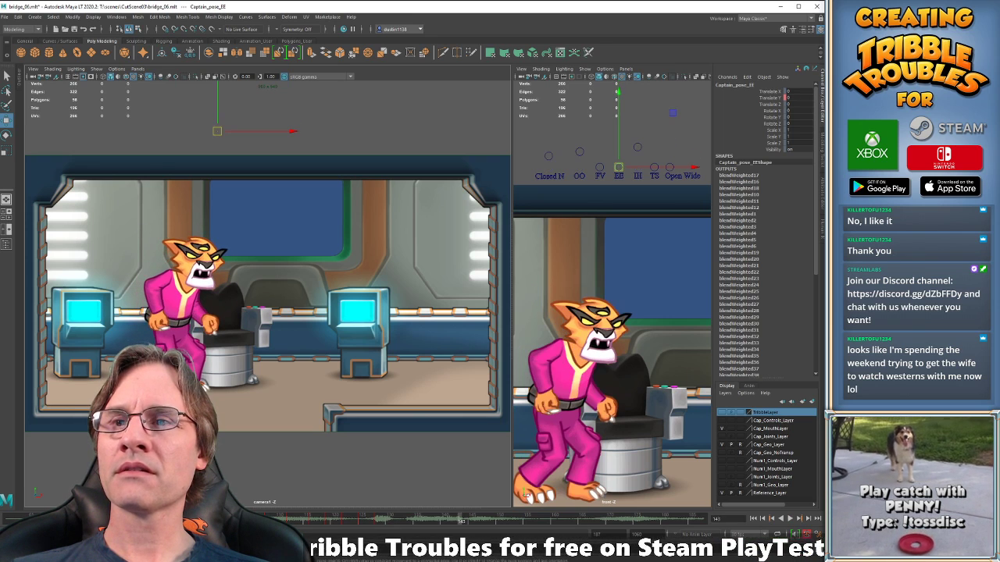
pyautogui.click(370, 520)
pyautogui.hotkey('alt', 'v')
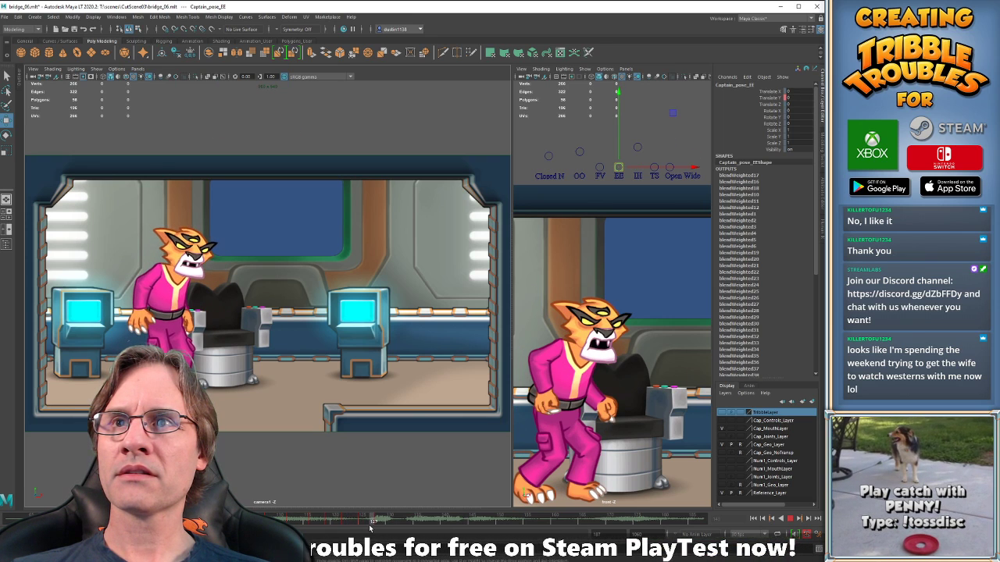
pyautogui.hotkey('alt', 'v')
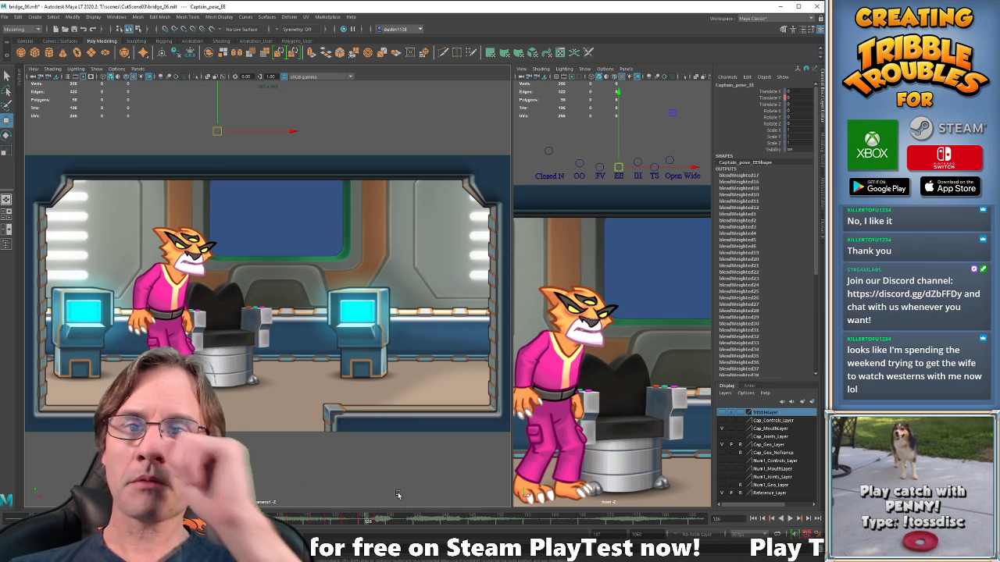
# Try raising the Open Wide control to about 1.25 at frame 126 and compare the mouth with frames 125 and 123.
pyautogui.press(',')
pyautogui.press(',')
pyautogui.press('.')
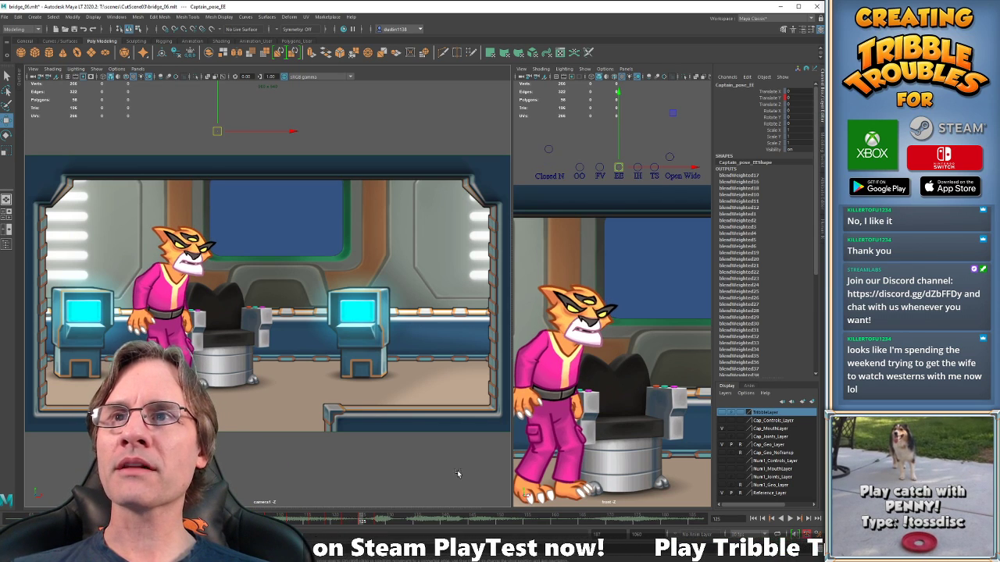
pyautogui.click(669, 157)
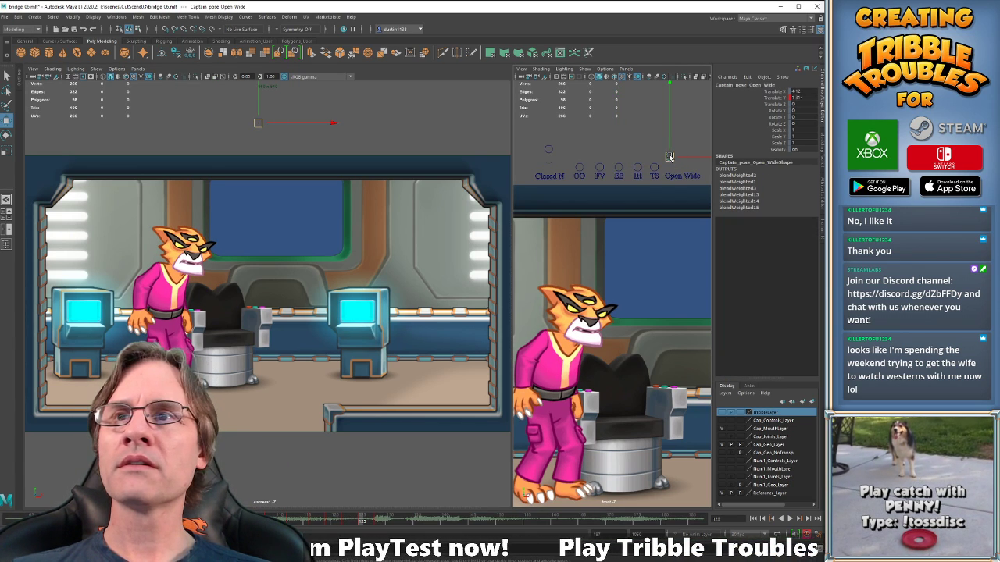
pyautogui.hotkey('alt', ',')
pyautogui.hotkey('alt', ',')
pyautogui.hotkey('alt', '.')
pyautogui.hotkey('alt', '.')
pyautogui.hotkey('alt', '.')
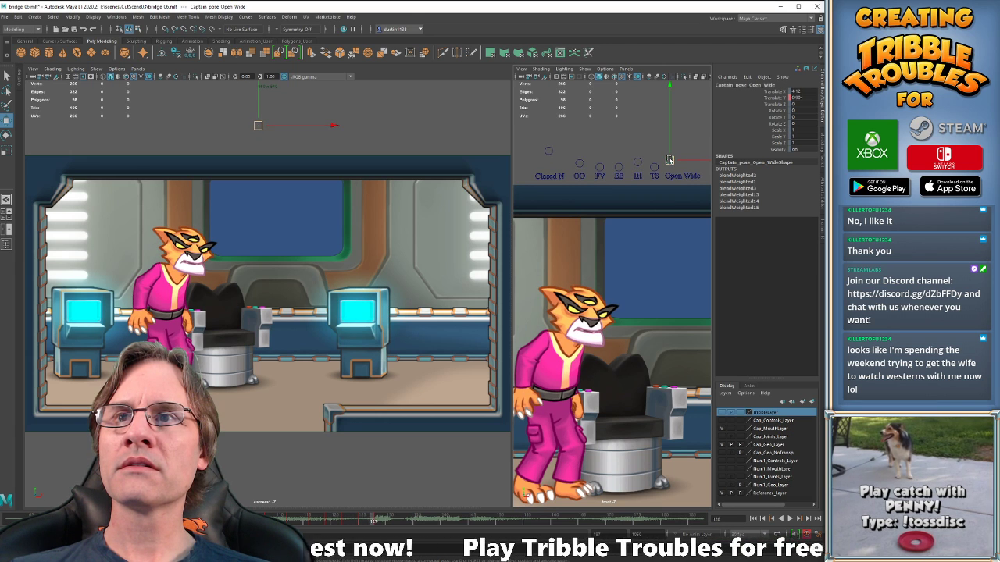
pyautogui.hotkey('alt', ',')
pyautogui.hotkey('alt', ',')
pyautogui.hotkey('alt', ',')
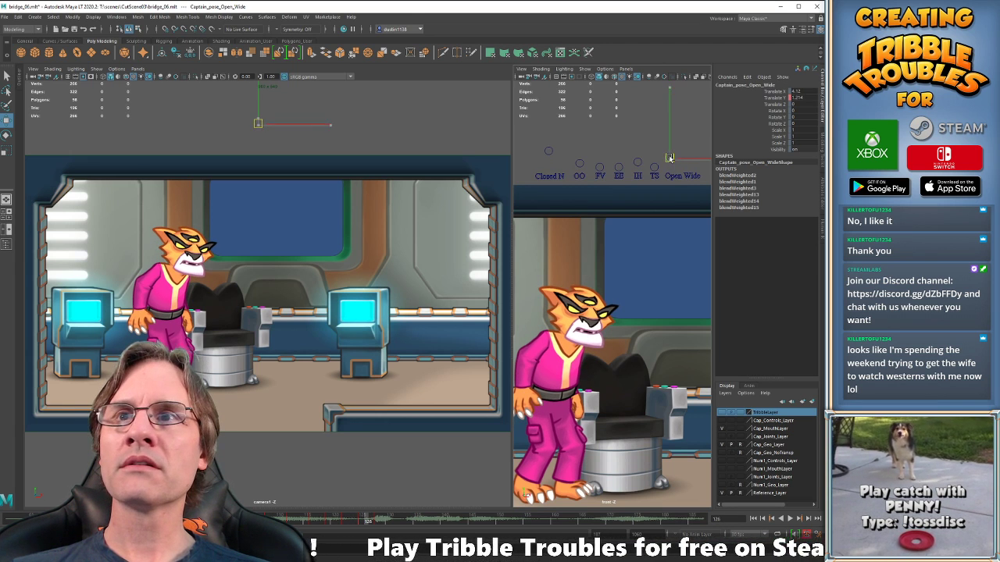
pyautogui.hotkey('alt', '.')
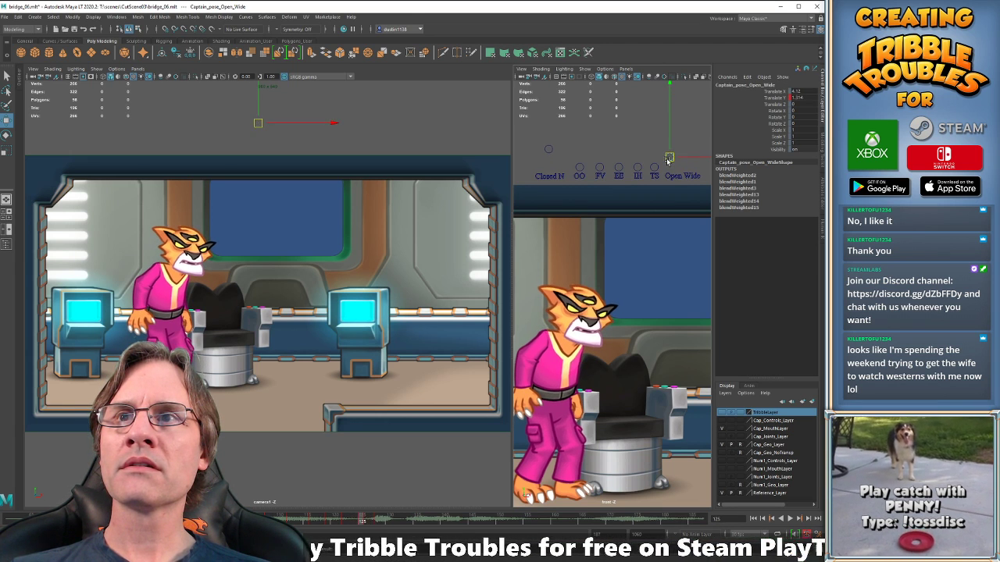
pyautogui.hotkey('alt', '.')
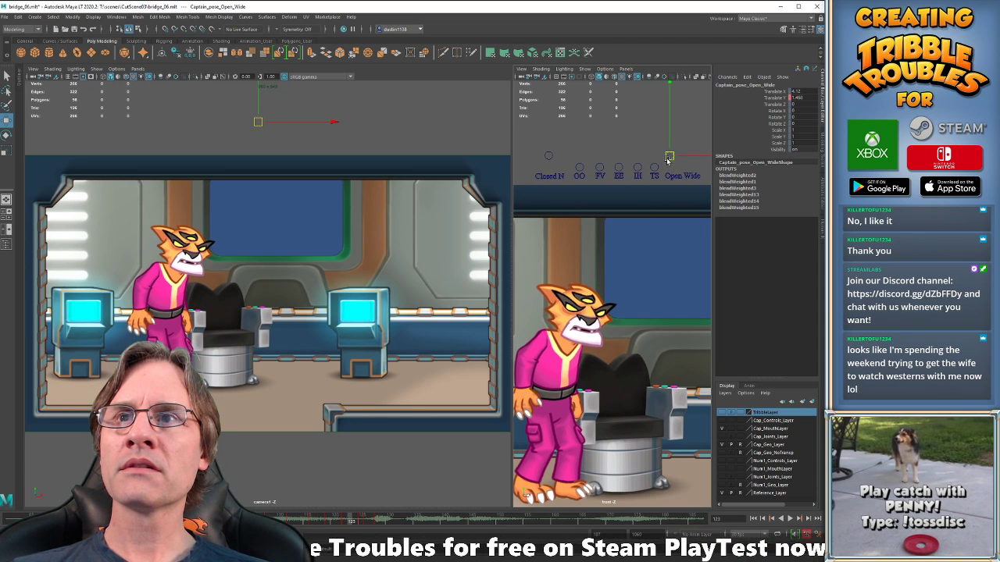
pyautogui.moveTo(669, 160); pyautogui.dragTo(658, 172)
# Play back the captain's lip sync to review the mouth edits and save the scene.
pyautogui.hotkey('alt', 'v')
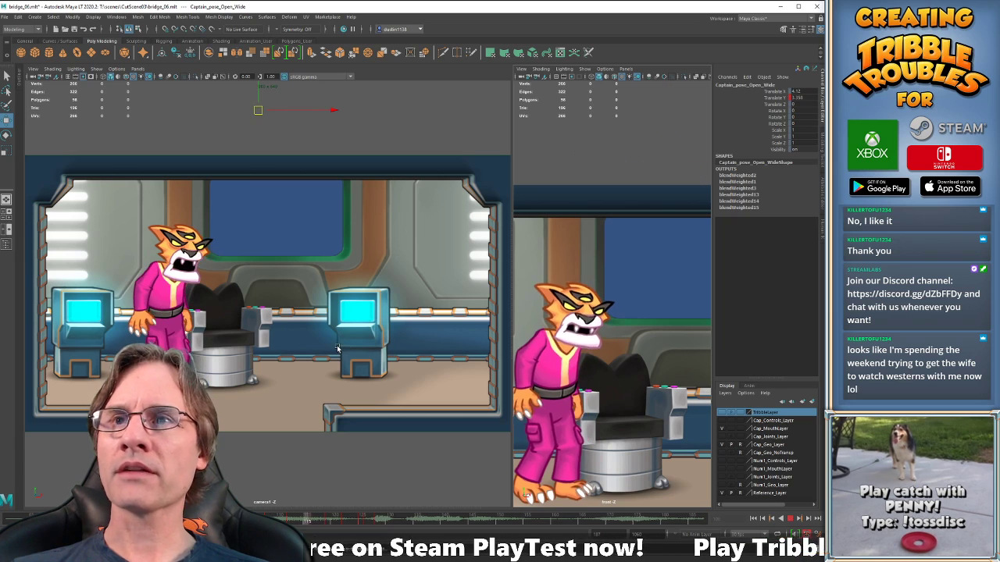
pyautogui.hotkey('alt', 'v')
pyautogui.hotkey('alt', 'v')
pyautogui.hotkey('alt', 'v')
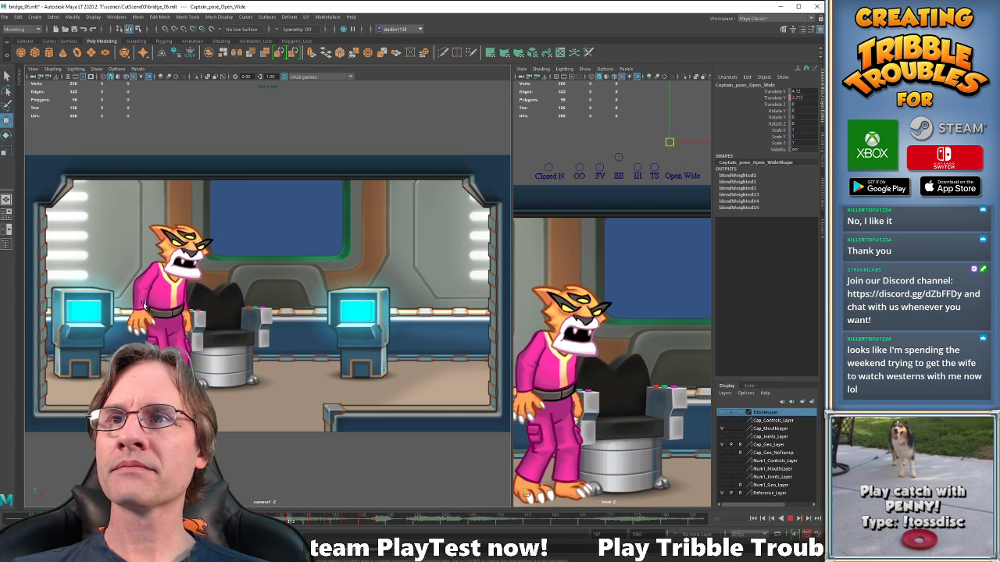
pyautogui.hotkey('ctrl', 's')
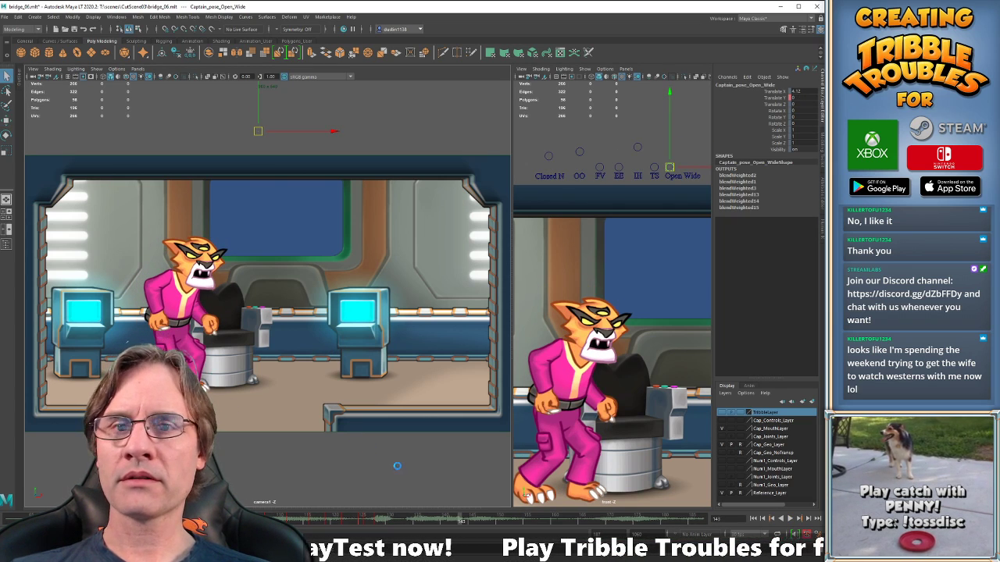
# Raise the Open Wide control to about 1.46 at frame 119.
pyautogui.moveTo(324, 525); pyautogui.dragTo(365, 524)
pyautogui.press(',')
pyautogui.press(',')
pyautogui.press(',')
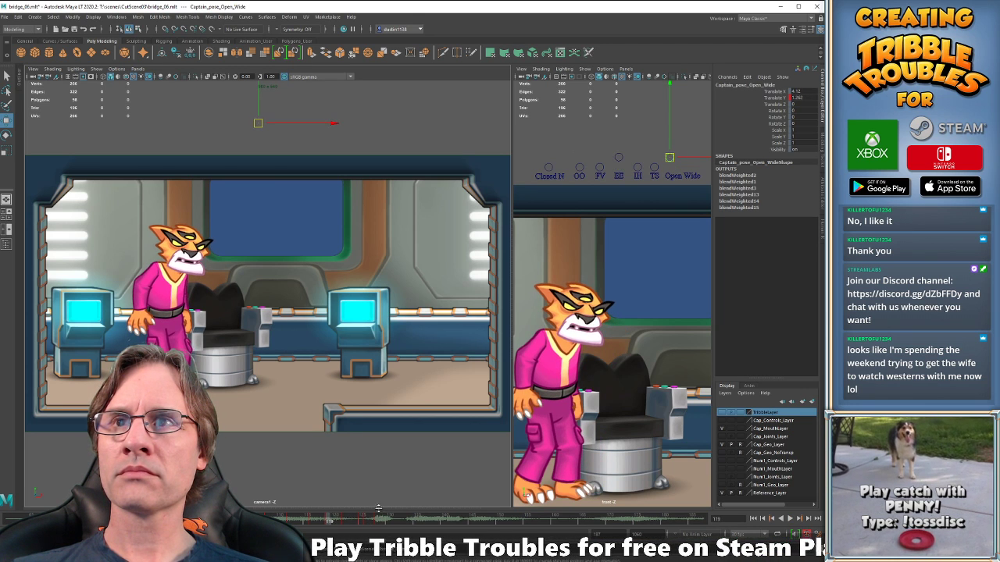
pyautogui.press(',')
pyautogui.press('.')
pyautogui.moveTo(651, 130); pyautogui.dragTo(673, 159)
# Set the Open Wide control to about 1.03 at frame 126 and play back the dialogue.
pyautogui.press('.')
pyautogui.press('.')
pyautogui.click(672, 157)
pyautogui.press('.')
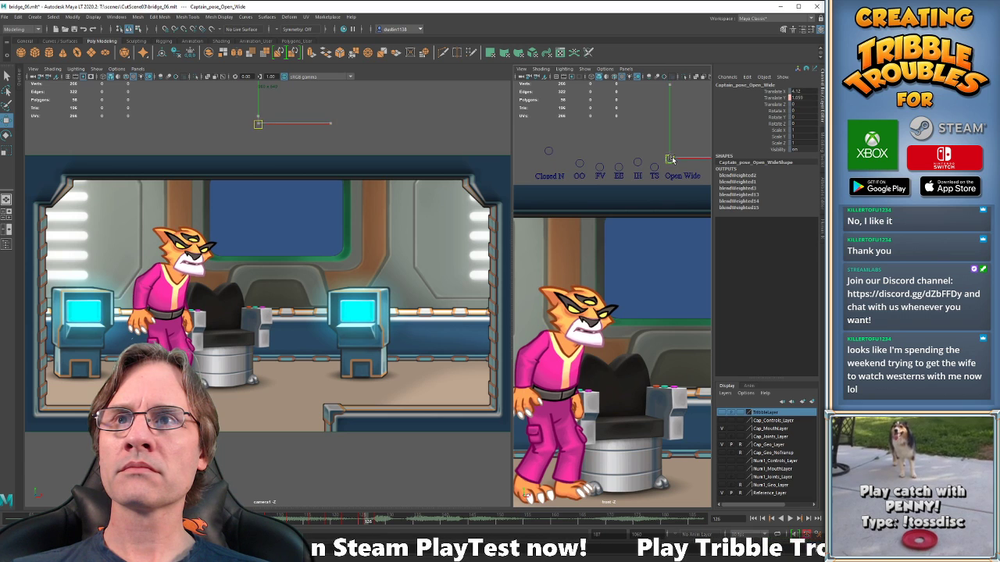
pyautogui.press('.')
pyautogui.hotkey('alt', 'v')
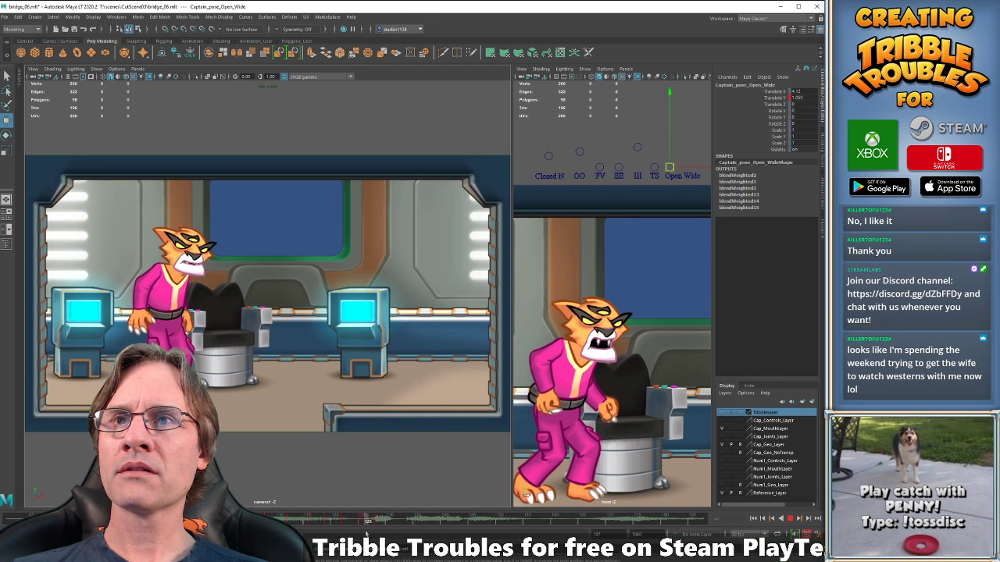
pyautogui.hotkey('alt', 'v')
# Raise the Closed N control slightly at frame 119 and play back the lip sync.
pyautogui.hotkey('alt', ',')
pyautogui.hotkey('alt', ',')
pyautogui.hotkey('alt', ',')
pyautogui.hotkey('alt', ',')
pyautogui.hotkey('alt', ',')
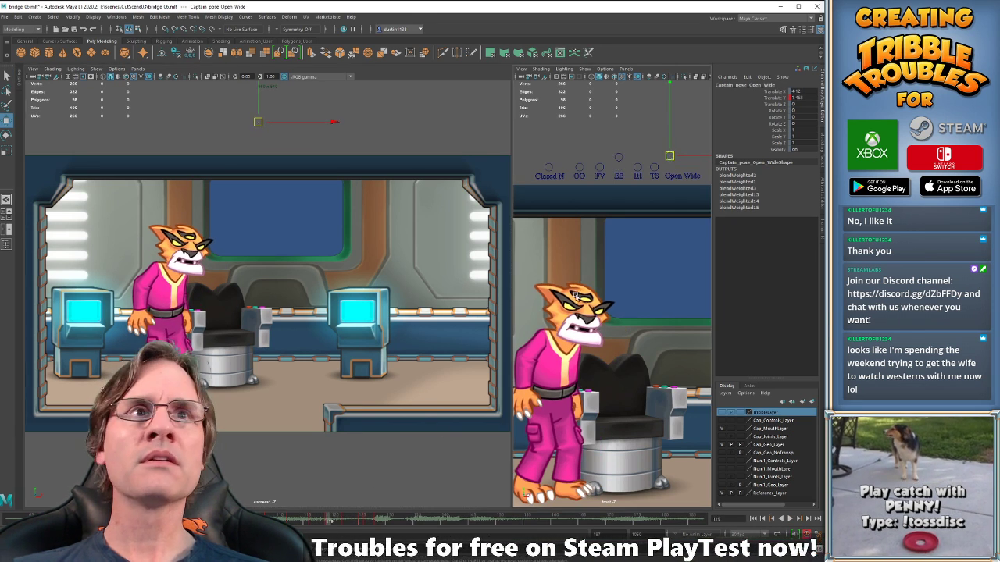
pyautogui.click(548, 166)
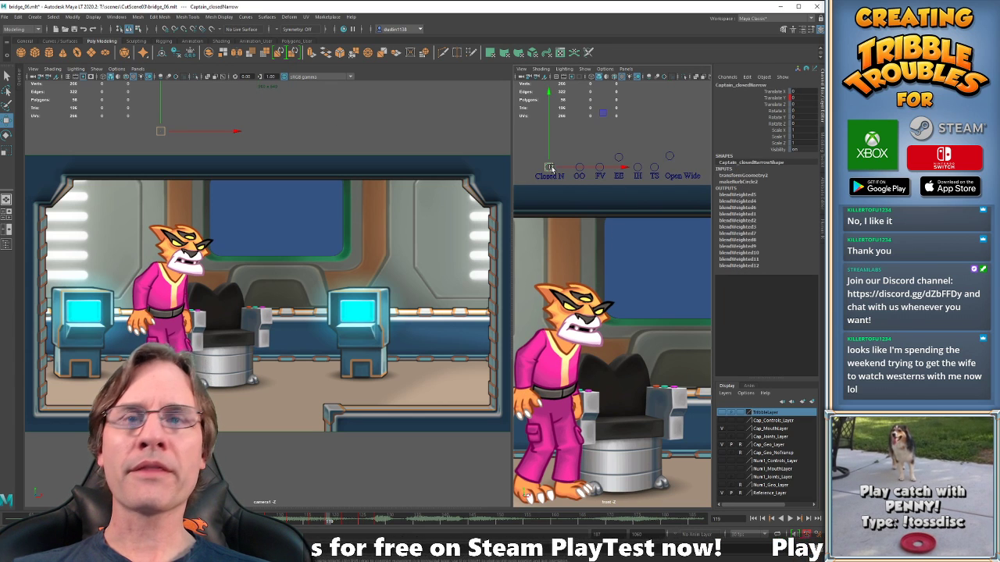
pyautogui.moveTo(549, 169); pyautogui.dragTo(552, 160)
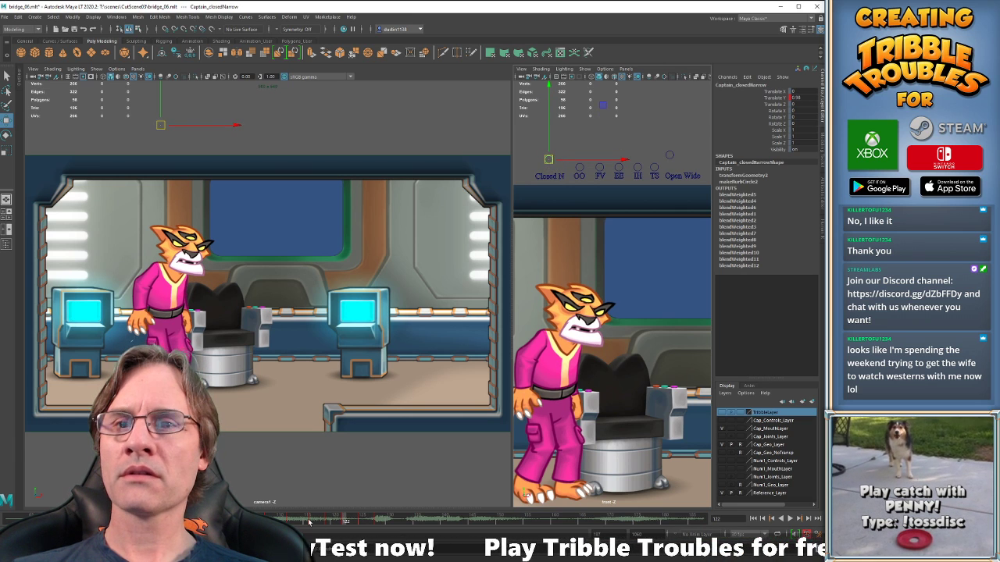
pyautogui.hotkey('alt', 'v')
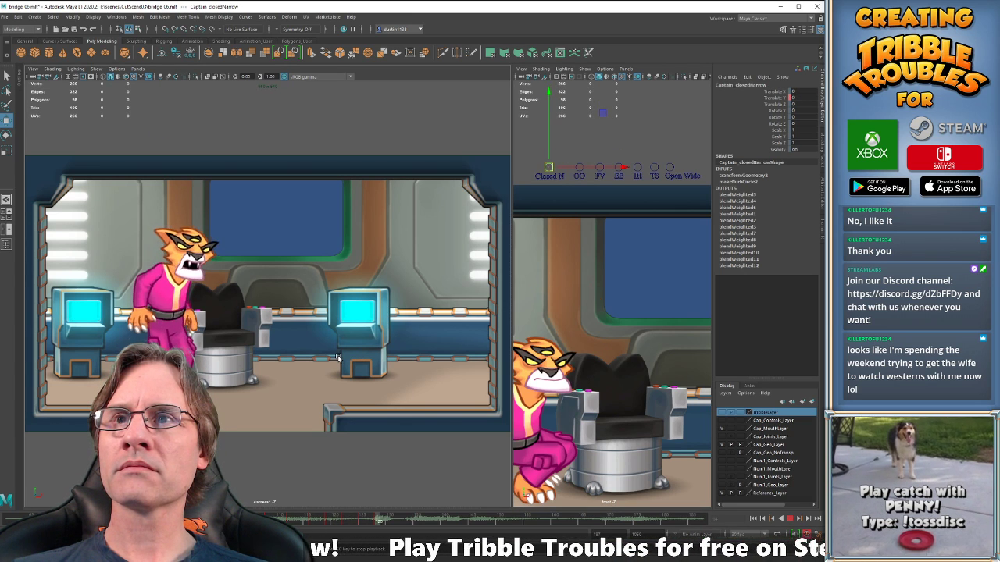
# Play back the captain's dialogue to review the lip sync around frame 128.
pyautogui.hotkey('alt', 'v')
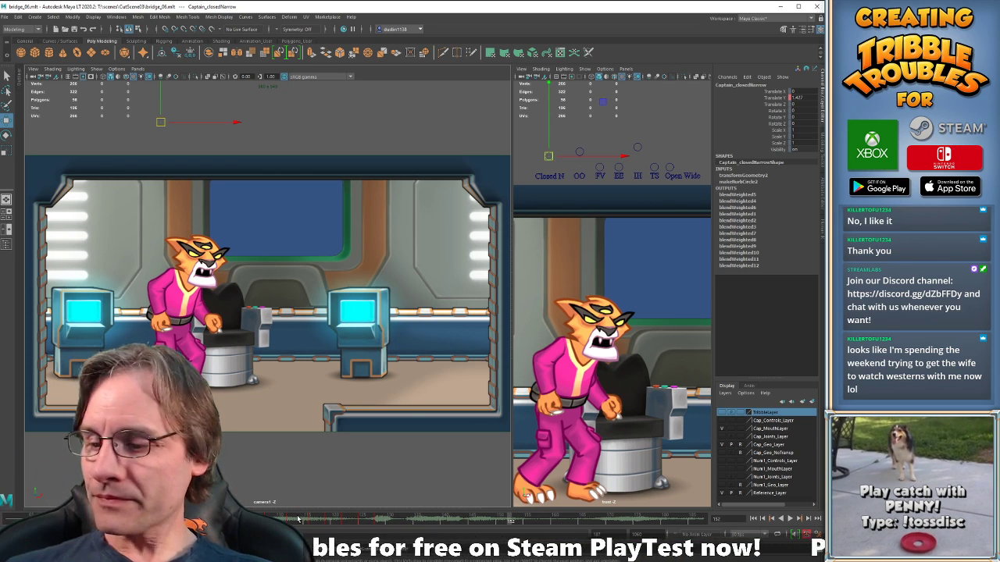
pyautogui.hotkey('alt', 'v')
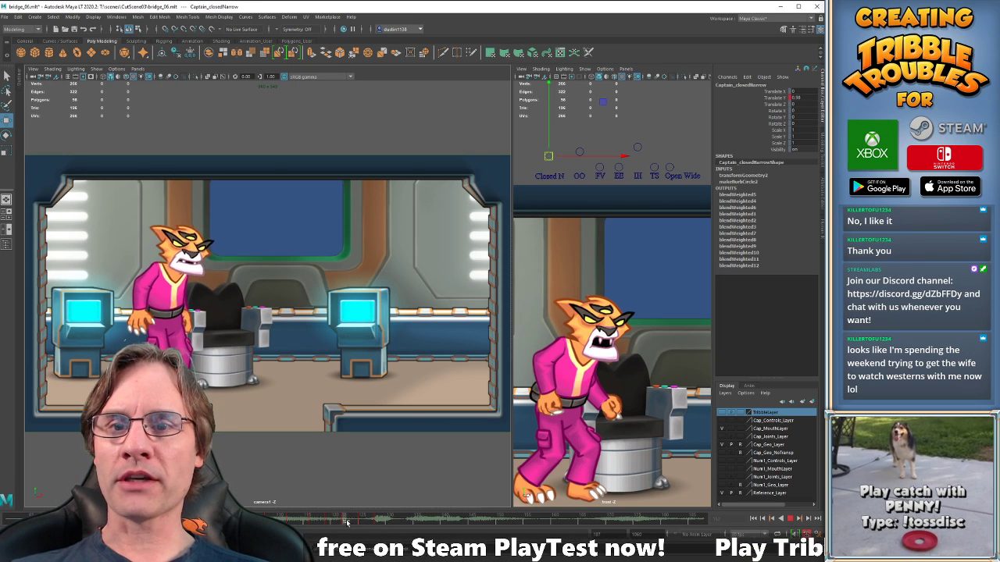
pyautogui.hotkey('alt', 'v')
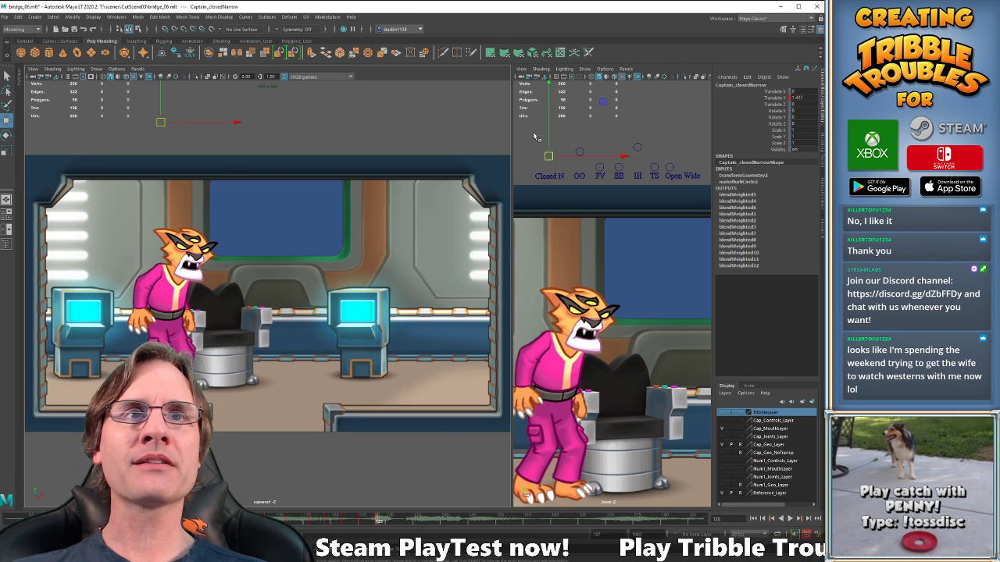
# Select all the captain's mouth controls at frames 128 and 130 and review the mouth shapes between those frames.
pyautogui.click(536, 136)
pyautogui.moveTo(540, 138); pyautogui.dragTo(689, 171)
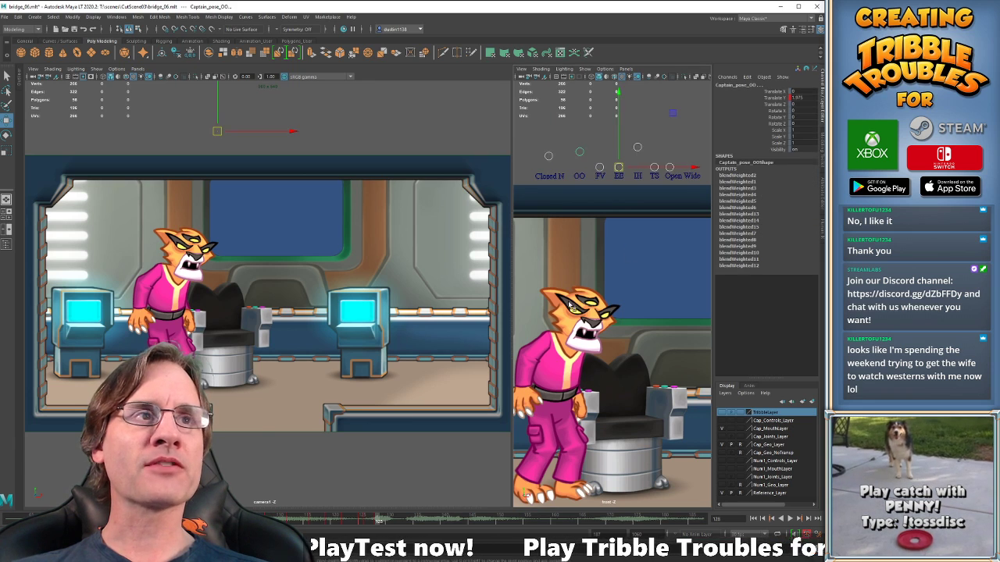
pyautogui.click(368, 518)
pyautogui.hotkey('alt', 'v')
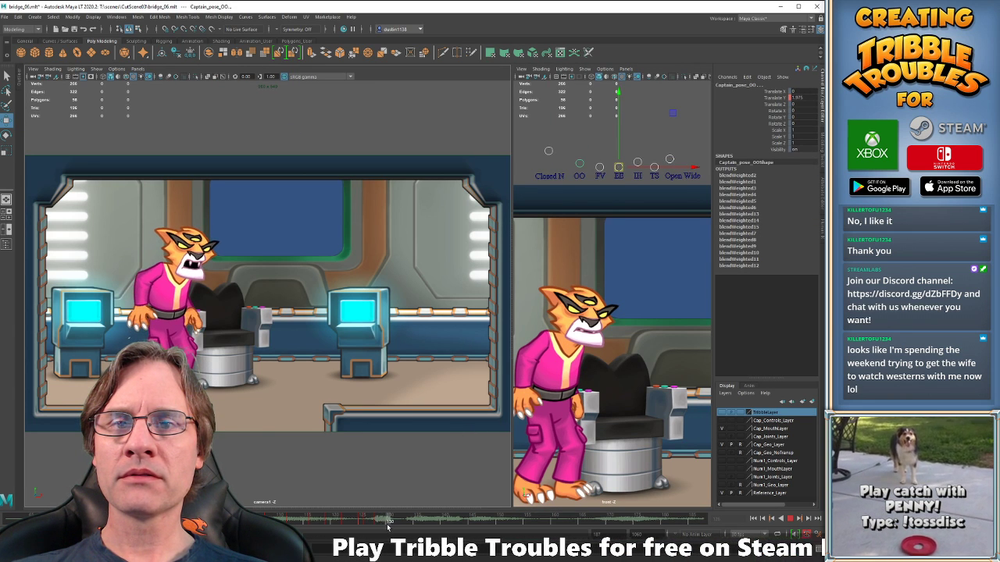
pyautogui.hotkey('alt', 'v')
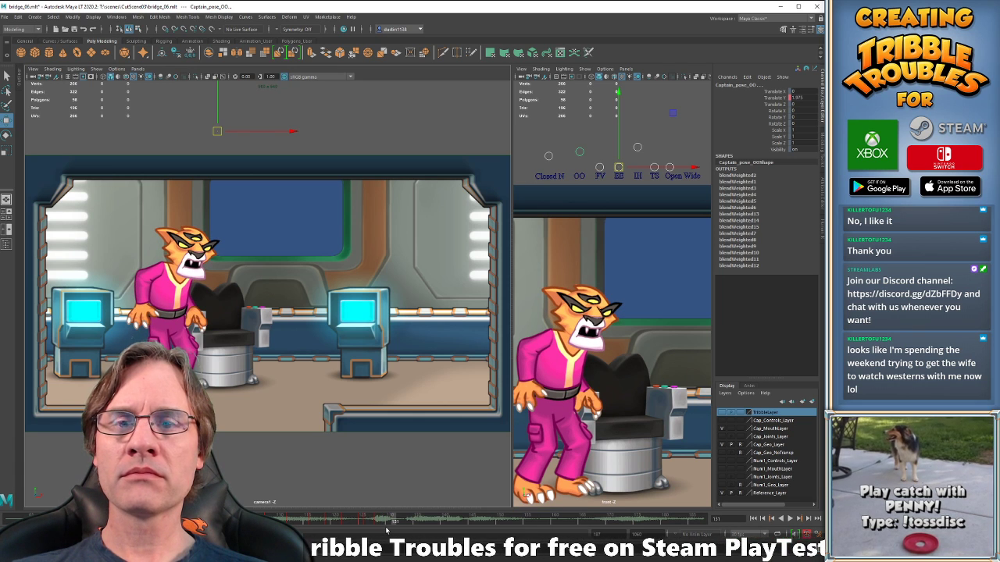
pyautogui.hotkey('alt', ',')
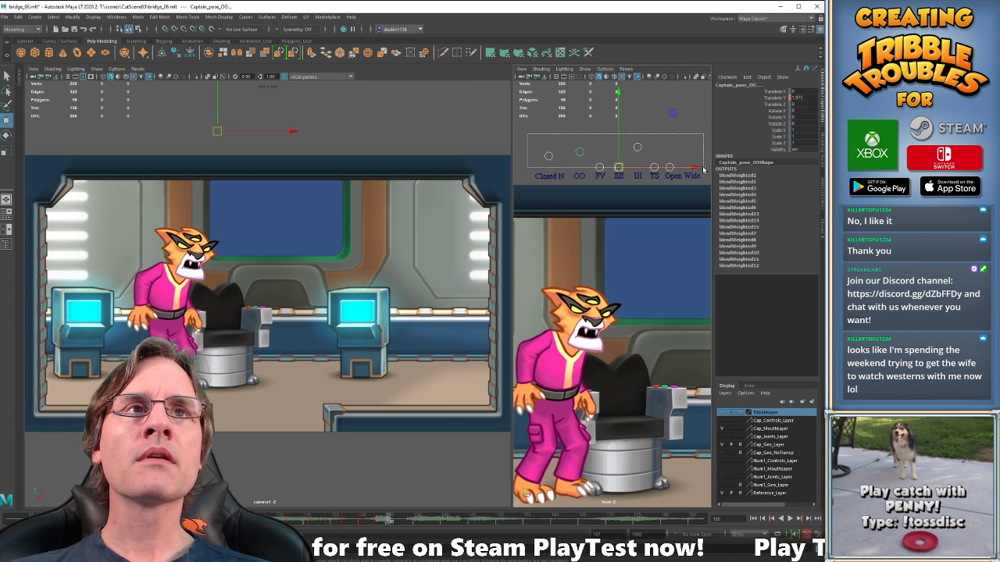
pyautogui.hotkey('alt', ',')
pyautogui.hotkey('alt', ',')
pyautogui.hotkey('alt', ',')
pyautogui.hotkey('alt', ',')
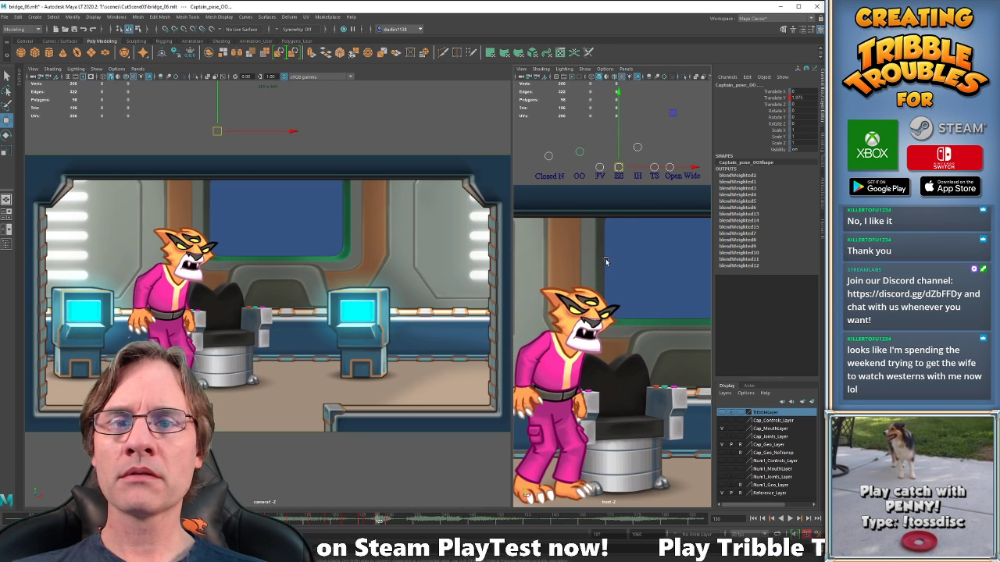
pyautogui.hotkey('alt', '.')
pyautogui.hotkey('alt', '.')
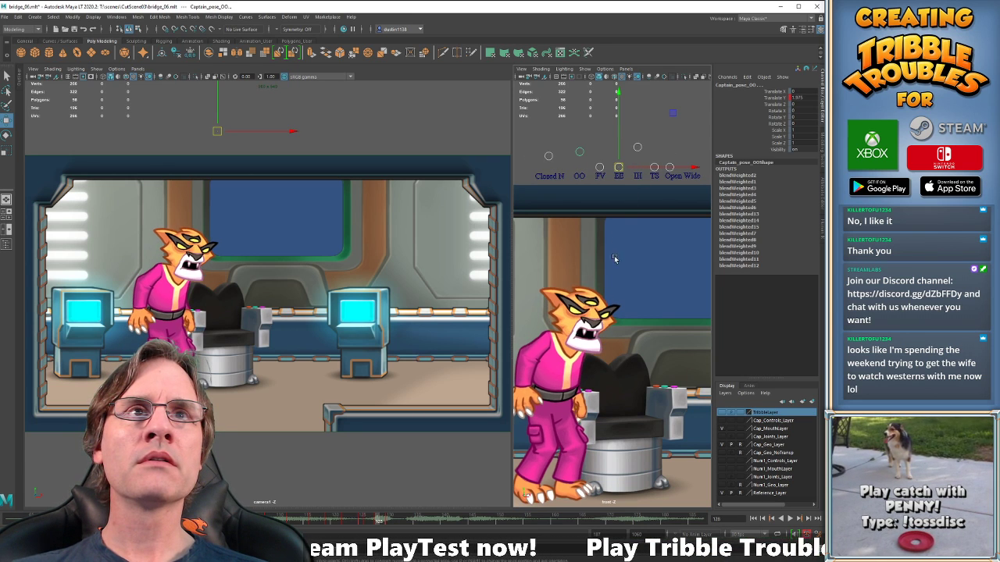
# Try lowering the IH control to 0 at frame 128 and compare the mouth shapes back to frame 122.
pyautogui.click(638, 148)
pyautogui.moveTo(637, 147); pyautogui.dragTo(641, 184)
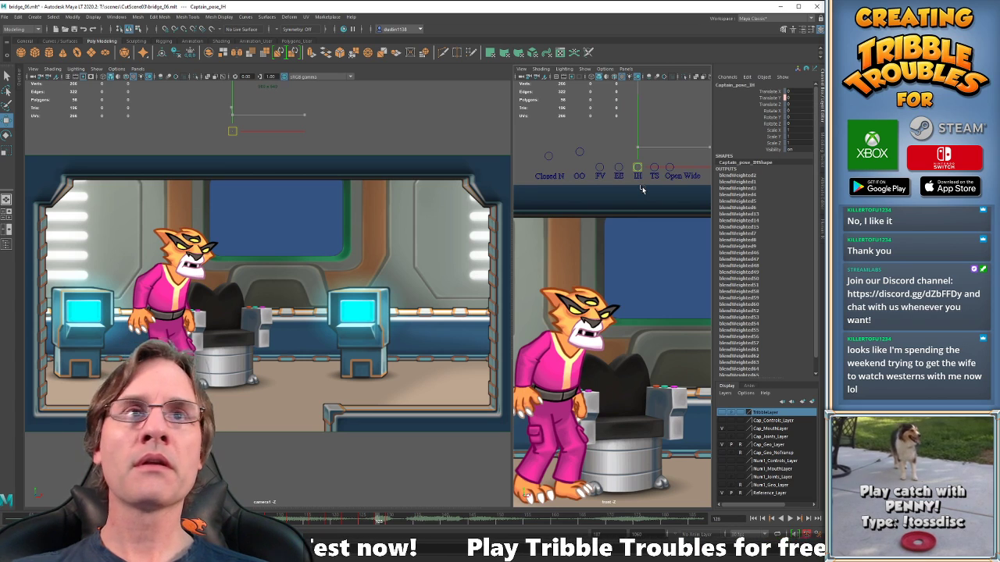
pyautogui.hotkey('alt', ',')
pyautogui.hotkey('alt', ',')
pyautogui.hotkey('alt', ',')
pyautogui.hotkey('alt', ',')
pyautogui.hotkey('alt', ',')
pyautogui.hotkey('alt', ',')
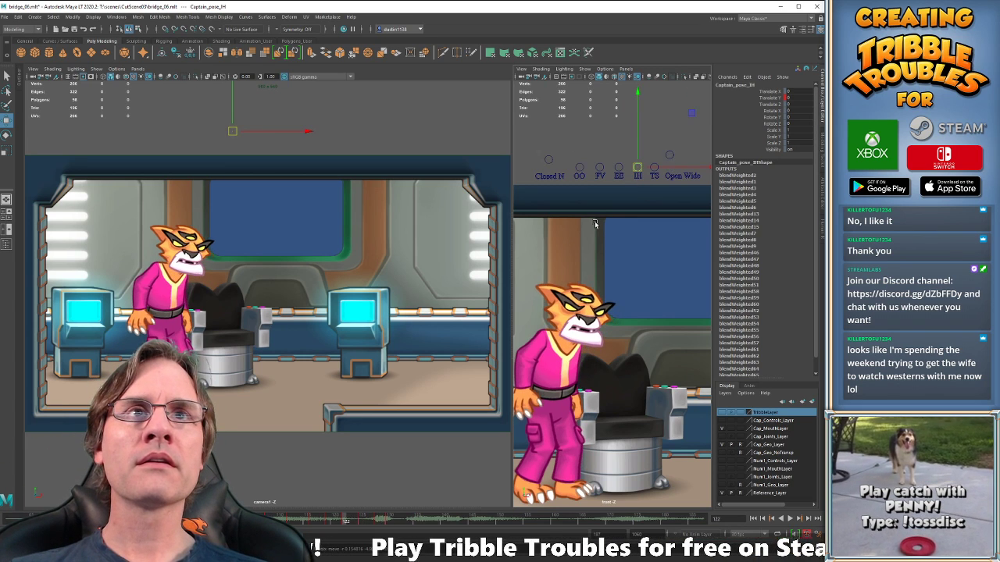
pyautogui.hotkey('alt', '.')
pyautogui.hotkey('alt', '.')
pyautogui.hotkey('alt', '.')
pyautogui.hotkey('alt', '.')
pyautogui.hotkey('alt', '.')
pyautogui.hotkey('alt', '.')
# Lower the IH control to 0 at frame 128 and compare the mouth with the neighbouring frames.
pyautogui.moveTo(642, 145); pyautogui.dragTo(640, 193)
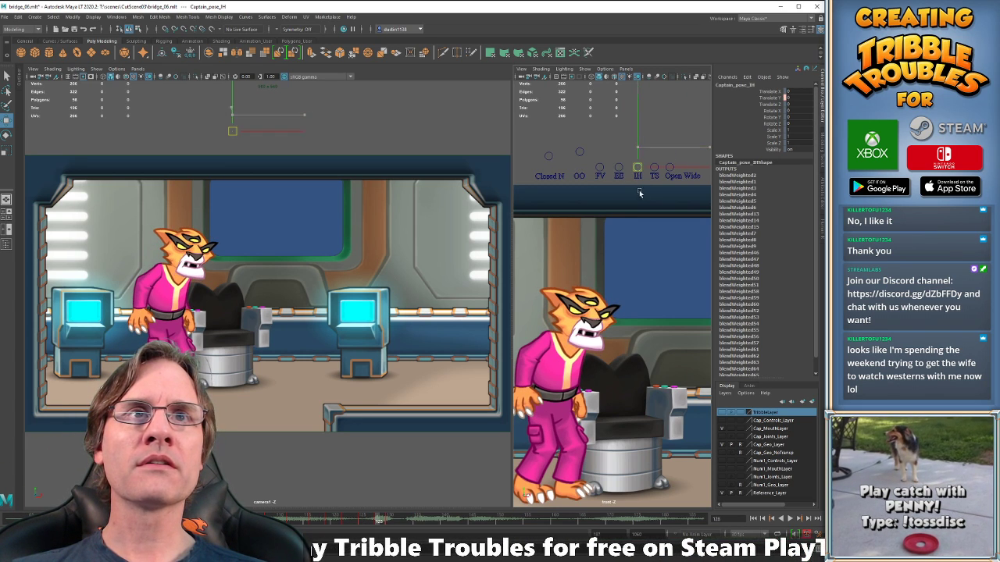
pyautogui.hotkey('alt', ',')
pyautogui.hotkey('alt', '.')
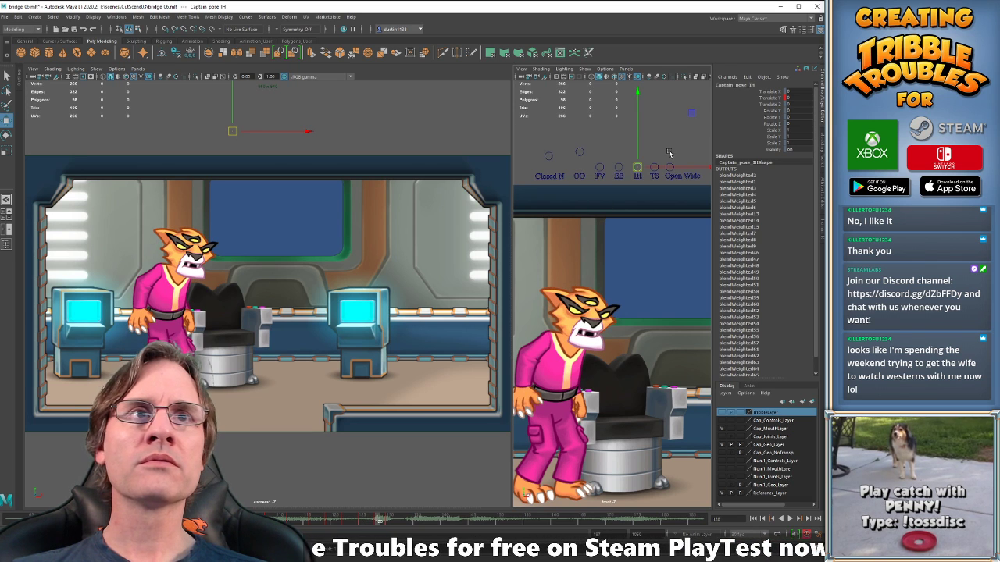
pyautogui.hotkey('alt', ',')
pyautogui.hotkey('alt', '.')
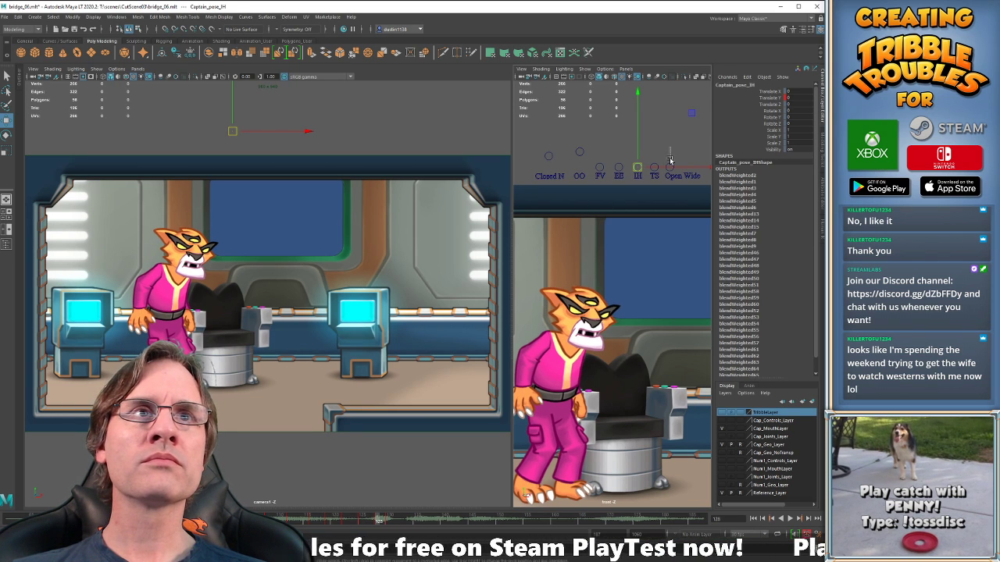
# At frame 128, raise the Open Wide control to about 0.46 and the OO control to about 2.75.
pyautogui.click(671, 160)
pyautogui.click(579, 153)
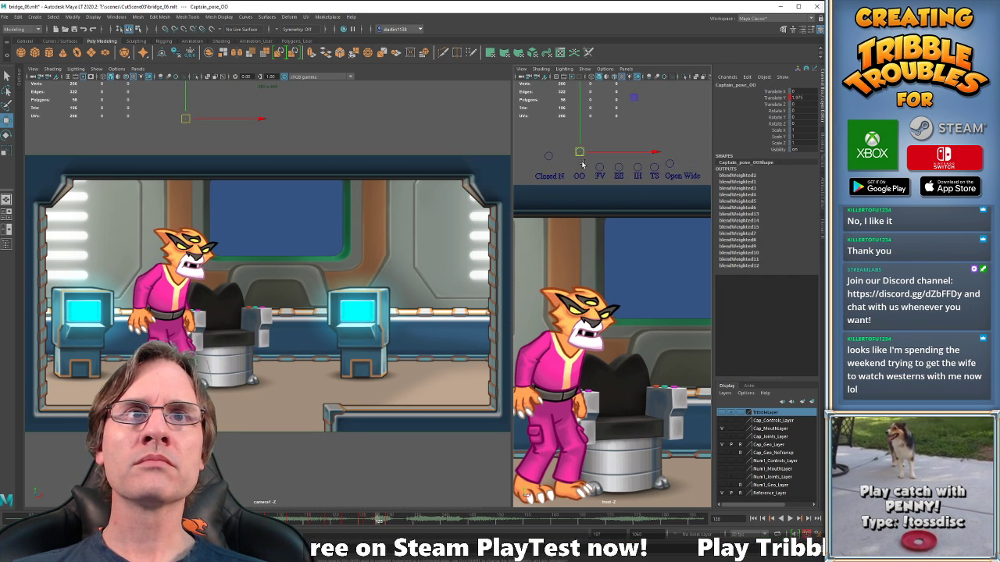
pyautogui.moveTo(580, 151); pyautogui.dragTo(580, 156)
pyautogui.press(',')
pyautogui.press(',')
pyautogui.press('.')
pyautogui.press(',')
pyautogui.press(',')
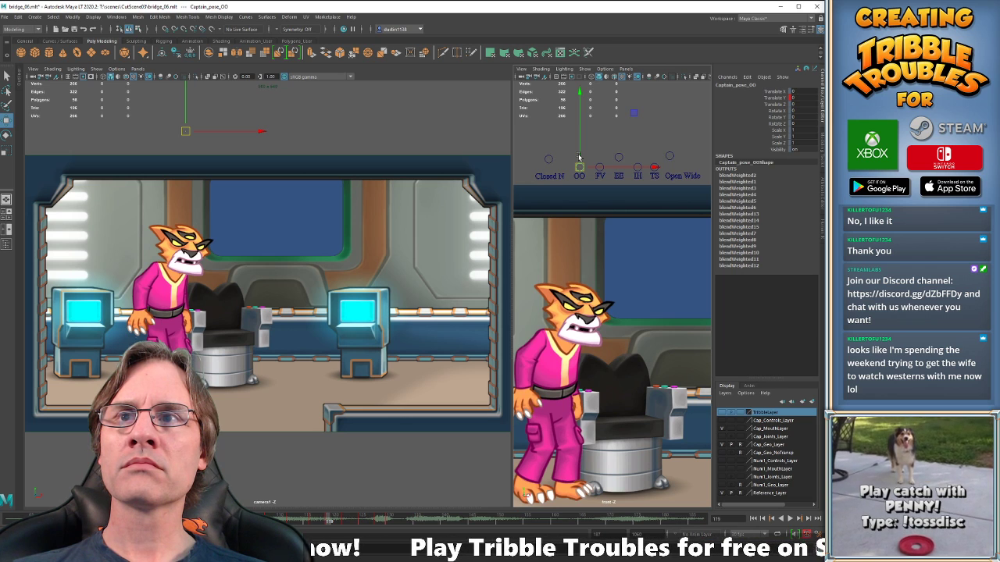
pyautogui.press('.')
pyautogui.press('.')
pyautogui.press('.')
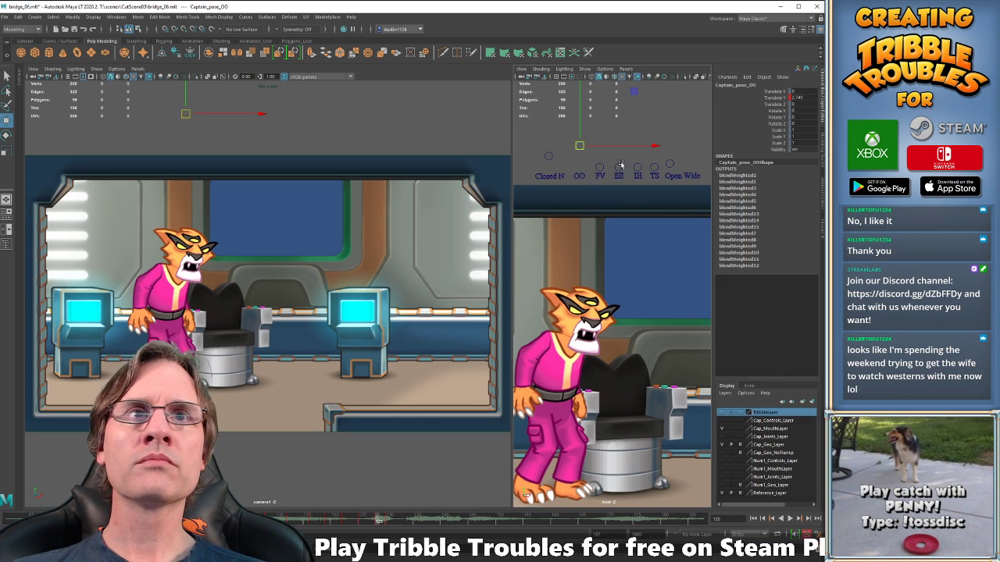
# Raise the OO control further to about 3.06 at frame 128 and compare it with the next frame.
pyautogui.moveTo(580, 147); pyautogui.dragTo(580, 144)
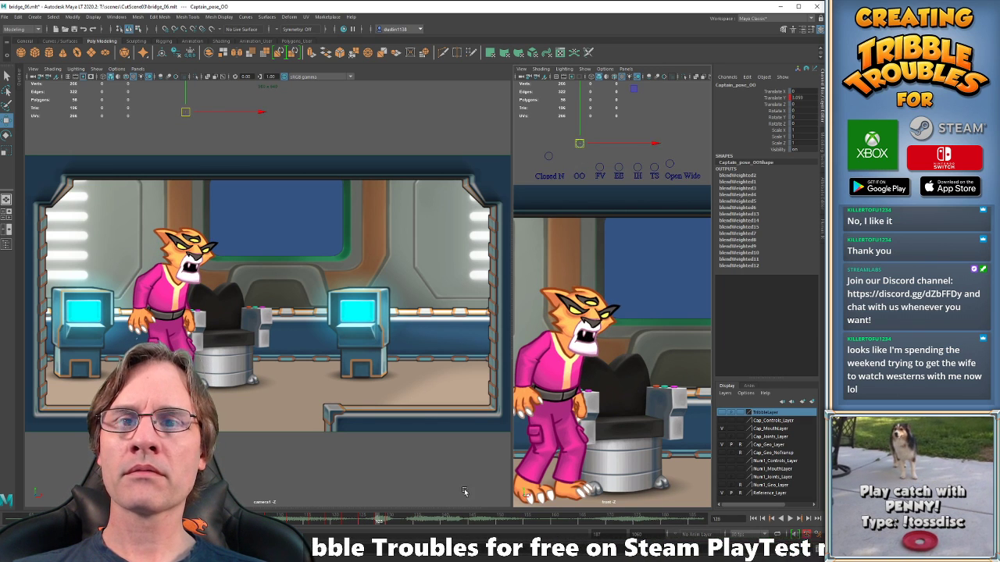
pyautogui.press('.')
pyautogui.press(',')
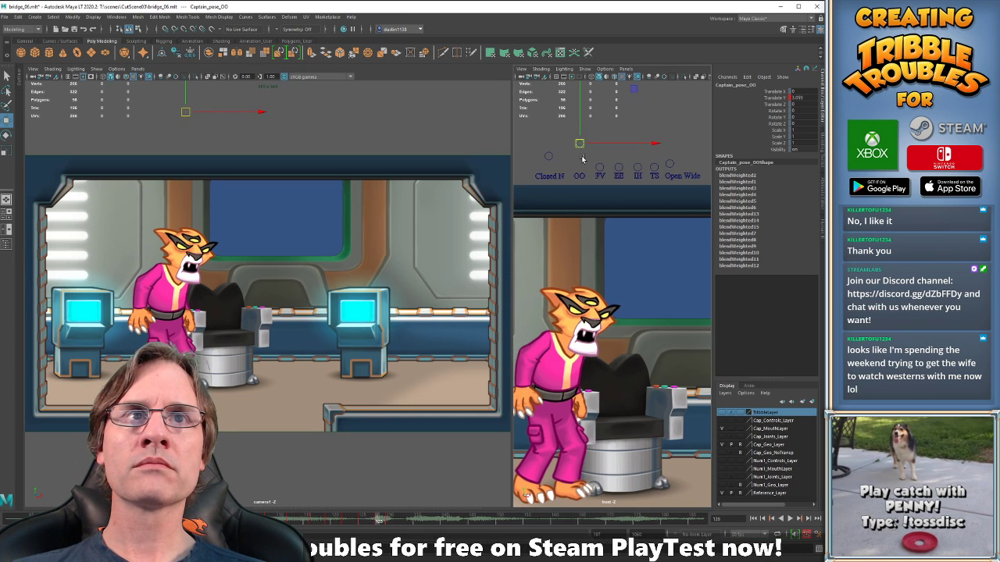
# Lower the IH control to 0 at frame 130 and check it against frame 128.
pyautogui.click(637, 167)
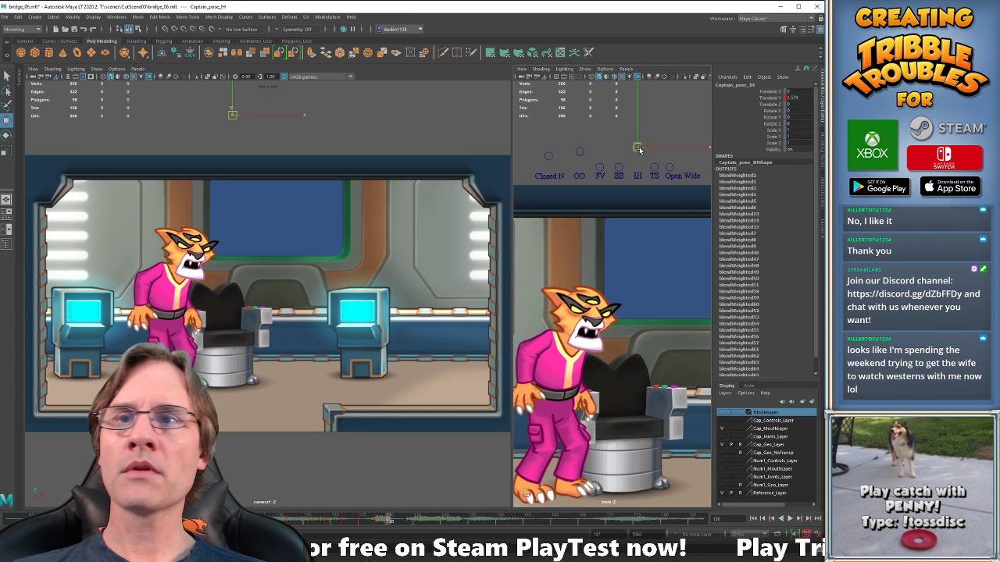
pyautogui.press(',')
pyautogui.press(',')
pyautogui.press('.')
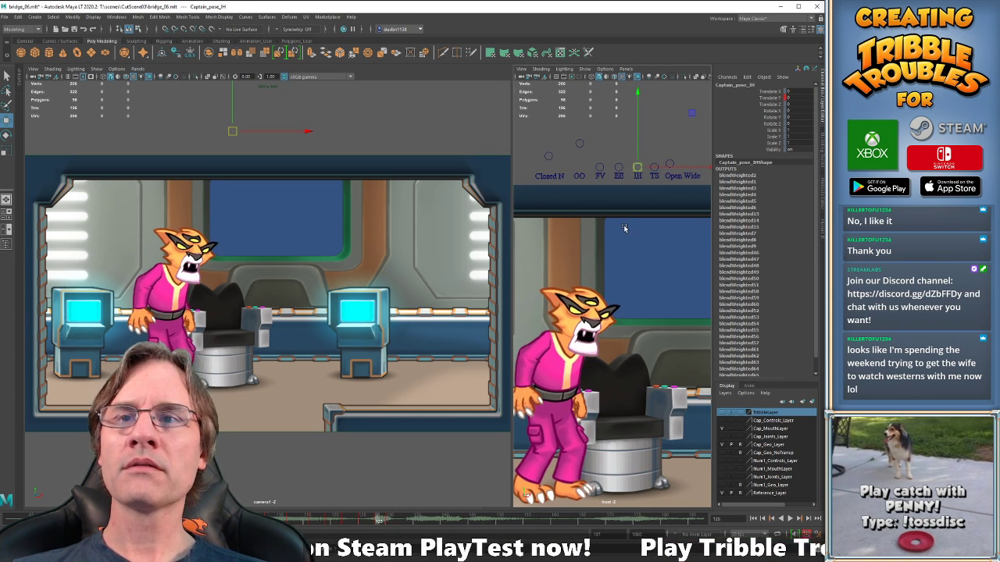
pyautogui.press('.')
# Set the OO control to about 2.83 at frame 130.
pyautogui.click(578, 150)
pyautogui.press(',')
pyautogui.press(',')
pyautogui.press(',')
pyautogui.press(',')
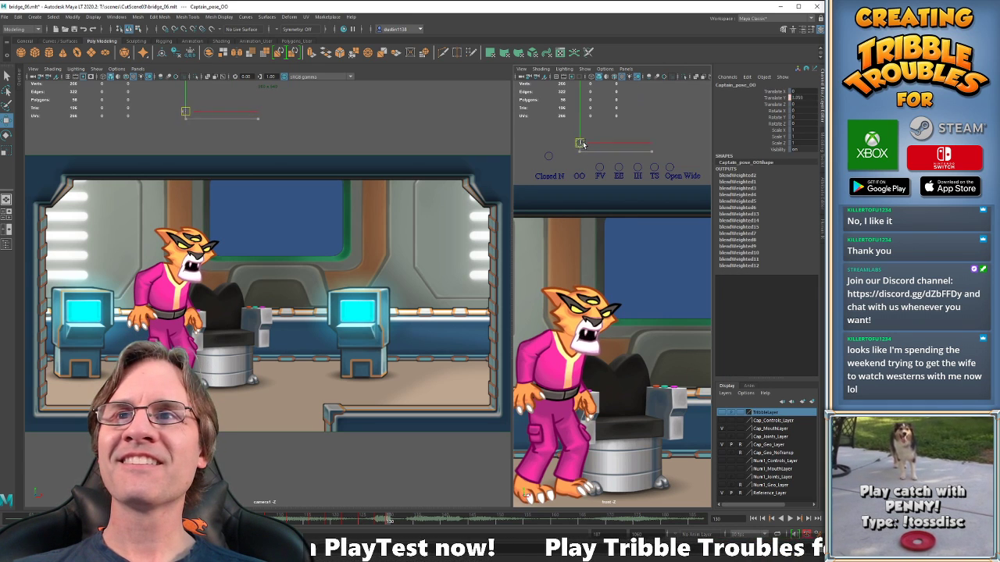
pyautogui.press('.')
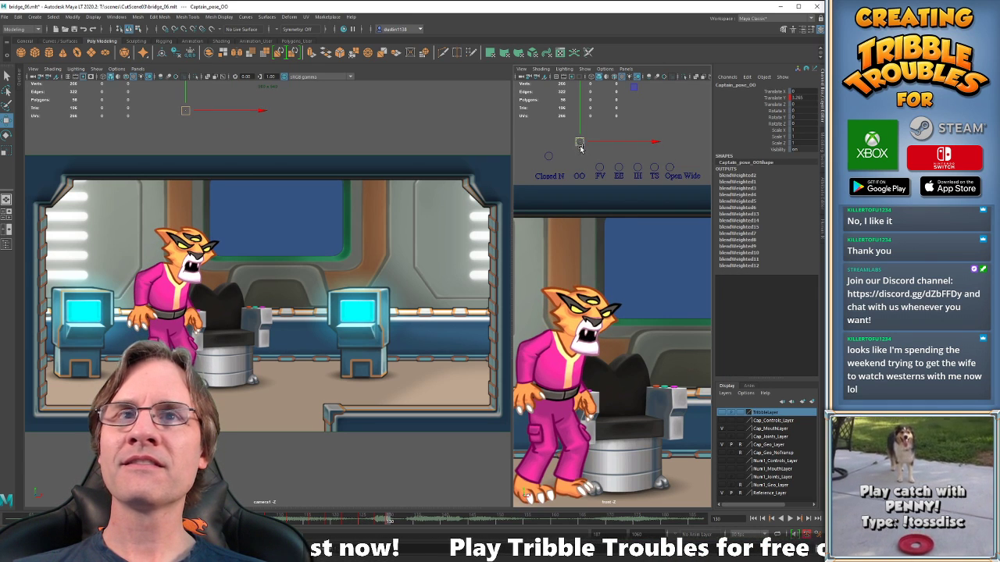
pyautogui.moveTo(579, 146); pyautogui.dragTo(580, 149)
# Play back the captain's dialogue to review the OO mouth shape.
pyautogui.hotkey('alt', 'v')
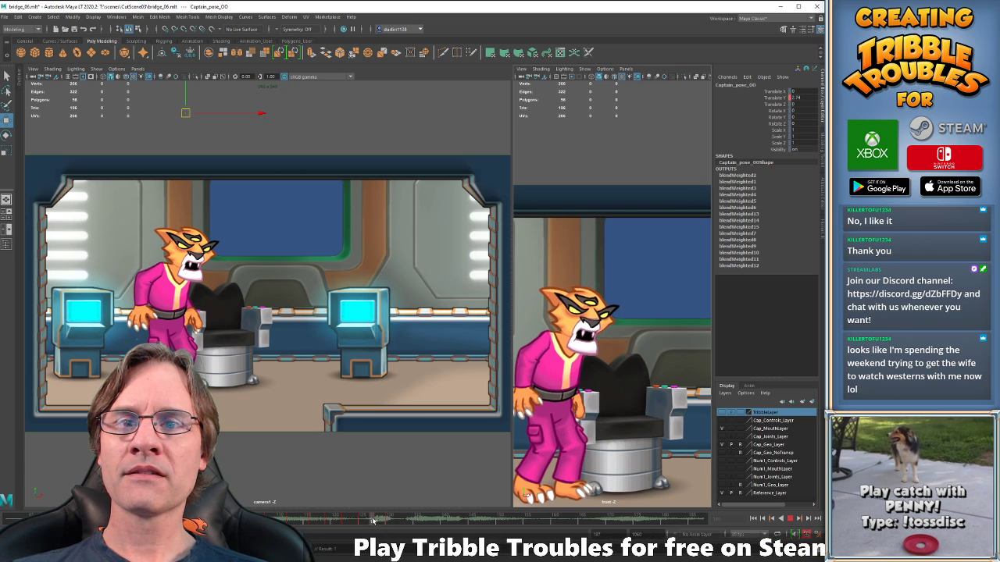
pyautogui.hotkey('alt', 'v')
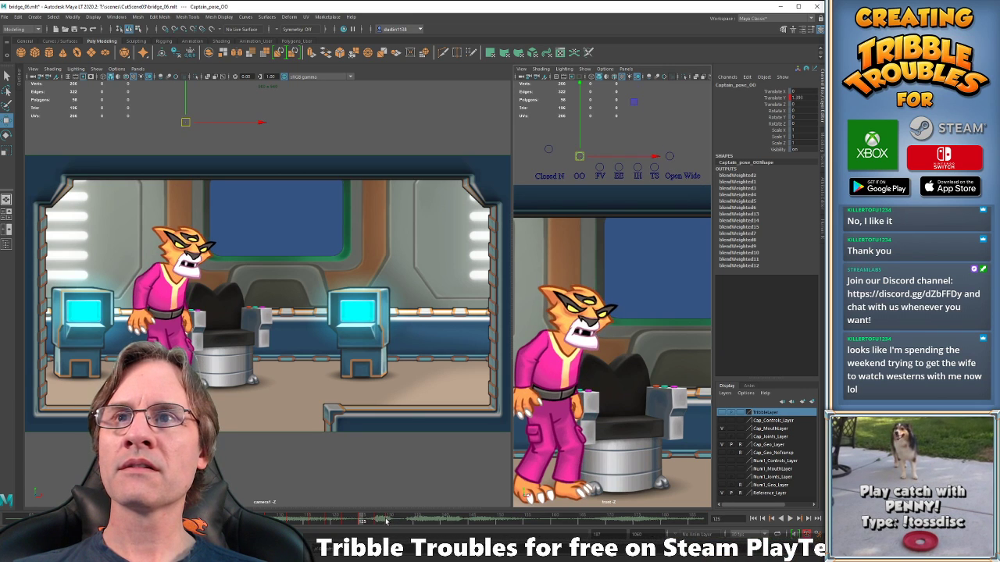
pyautogui.hotkey('alt', 'v')
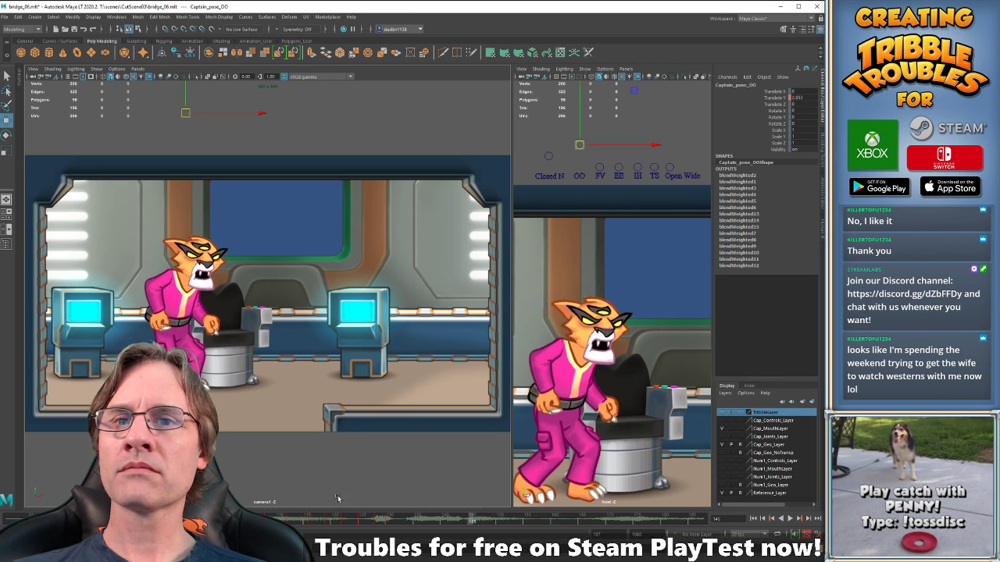
pyautogui.hotkey('alt', 'v')
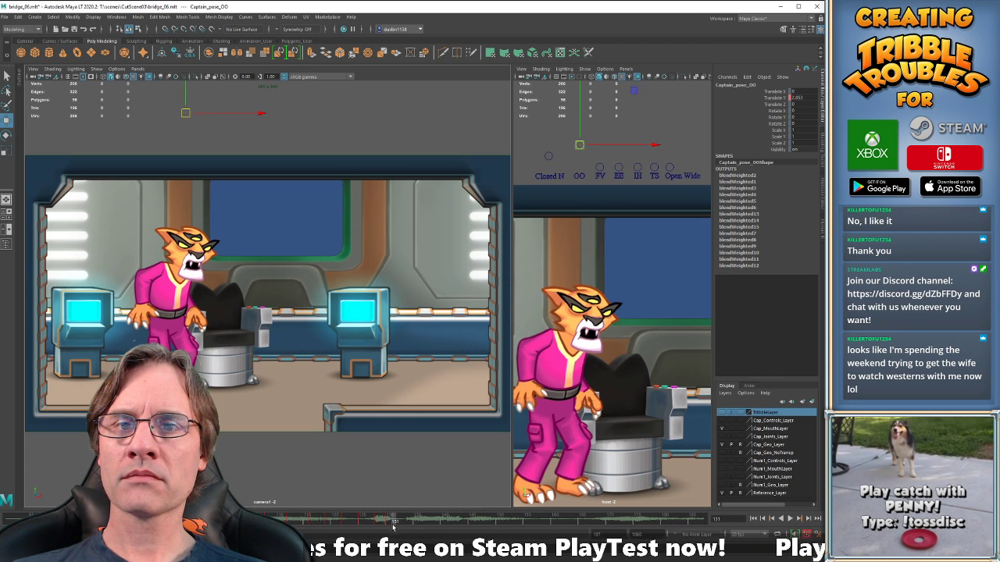
# At frame 132, lower the OO control to 0 and raise the Closed N control to close the mouth.
pyautogui.moveTo(394, 522)
pyautogui.mouseDown()
pyautogui.moveTo(385, 522)
pyautogui.moveTo(401, 522)
pyautogui.mouseUp()
pyautogui.moveTo(536, 135); pyautogui.dragTo(692, 170)
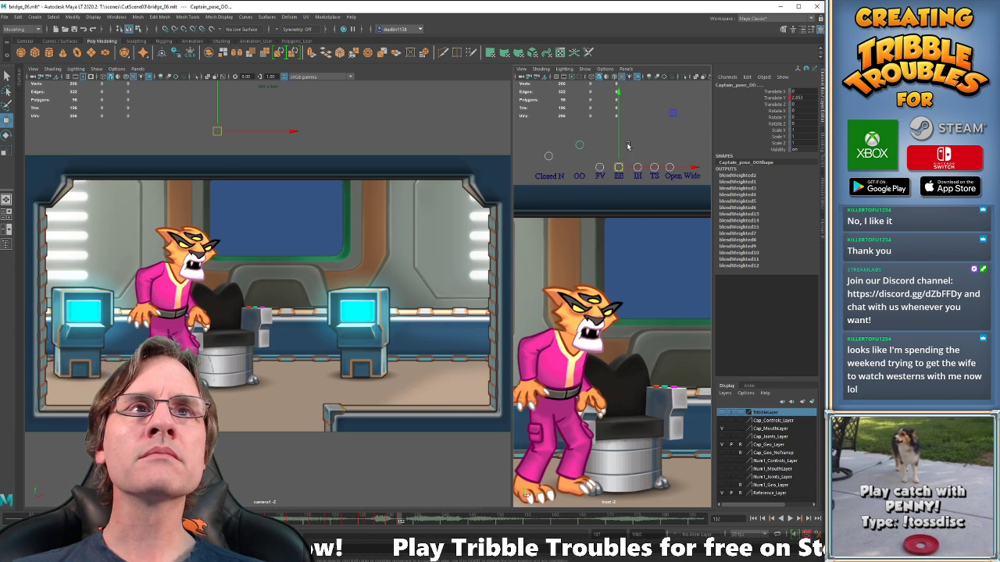
pyautogui.click(579, 145)
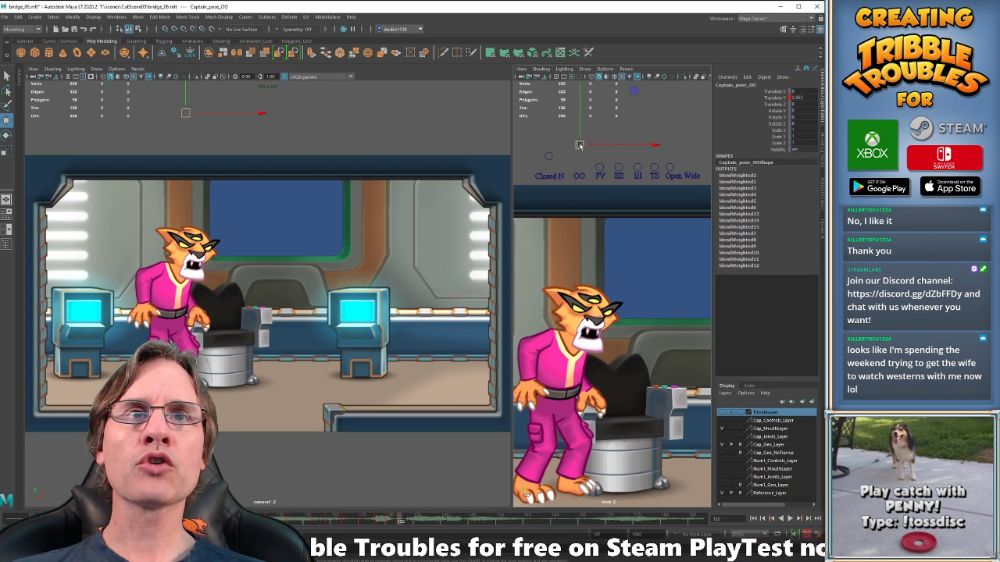
pyautogui.moveTo(578, 146); pyautogui.dragTo(579, 167)
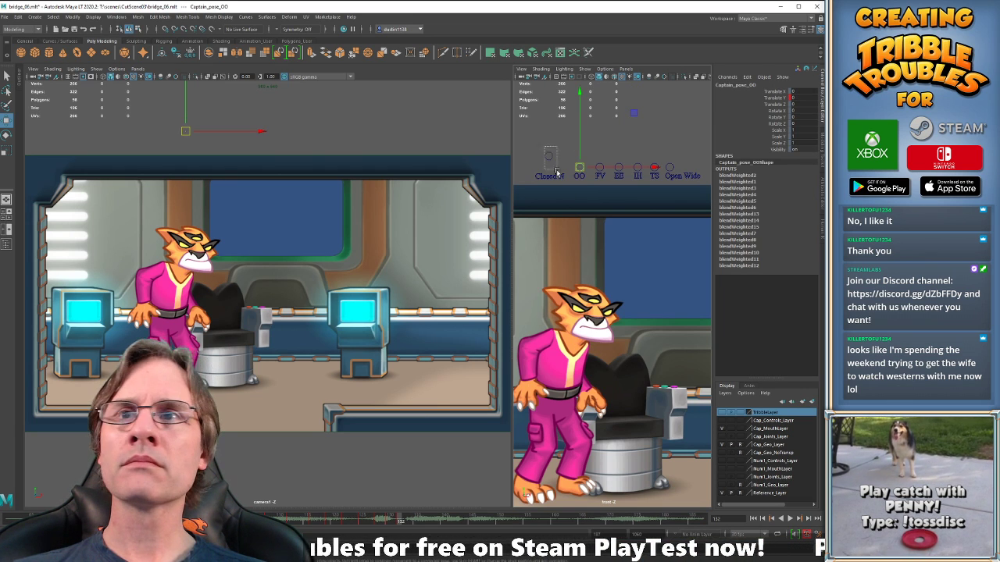
pyautogui.click(549, 157)
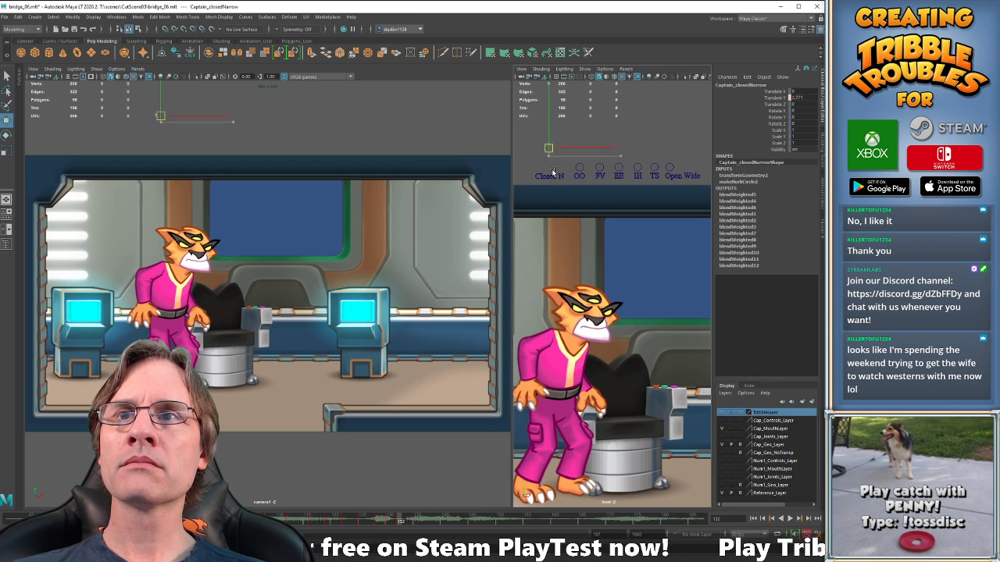
pyautogui.moveTo(550, 157); pyautogui.dragTo(548, 144)
# Select the Open Wide control and examine its pose between frames 126 and 130.
pyautogui.click(669, 167)
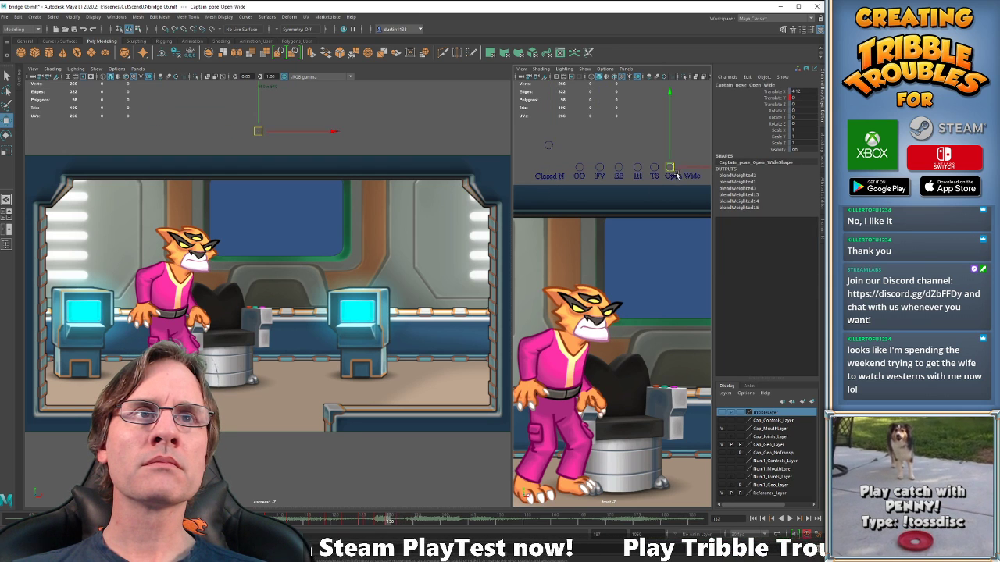
pyautogui.moveTo(669, 167); pyautogui.dragTo(669, 163)
pyautogui.hotkey('alt', ',')
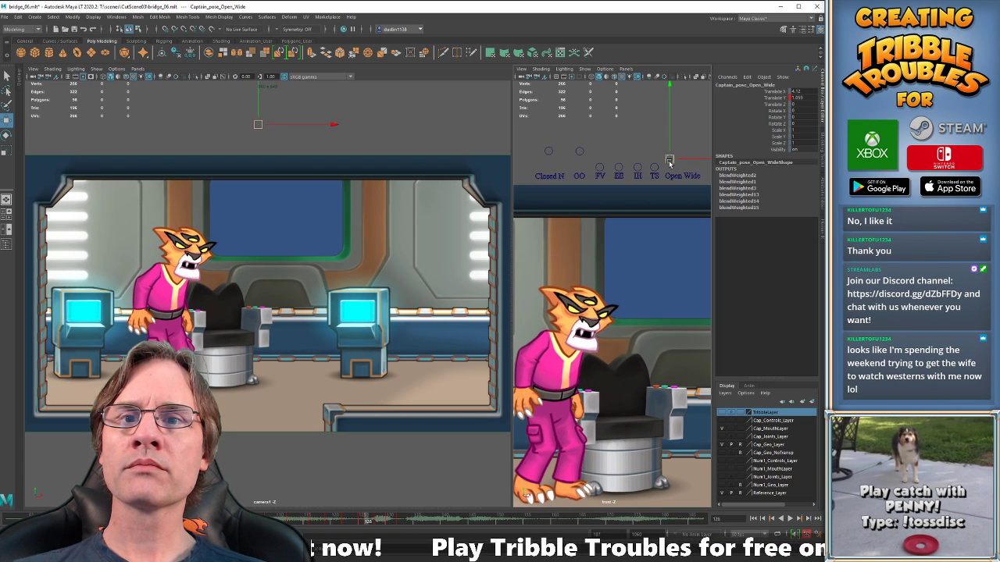
pyautogui.hotkey('alt', '.')
pyautogui.hotkey('alt', '.')
pyautogui.hotkey('alt', ',')
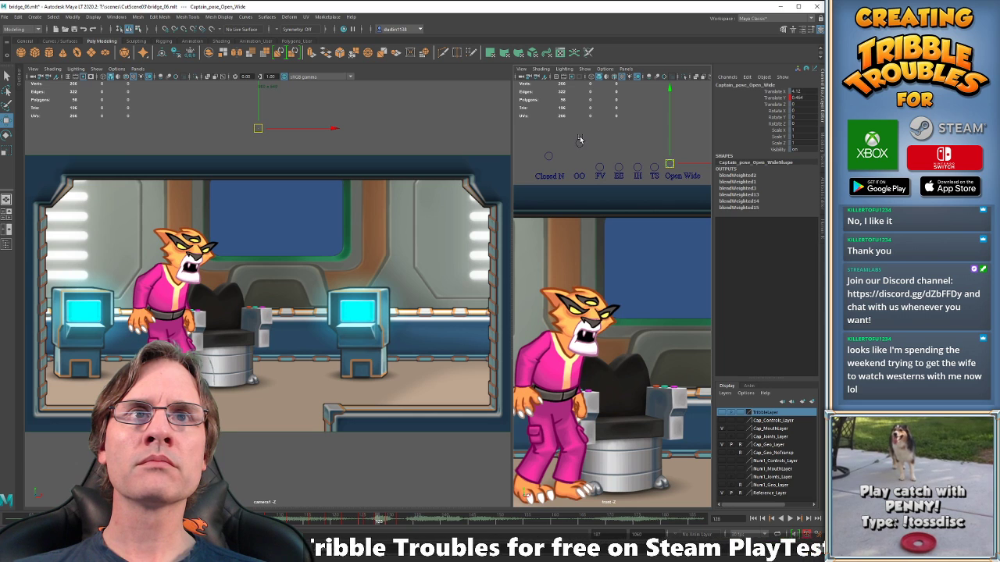
# Select the Closed N control, examine its mouth poses from frame 128 onward, and play back the dialogue.
pyautogui.moveTo(535, 150); pyautogui.dragTo(549, 155)
pyautogui.hotkey('alt', '.')
pyautogui.hotkey('alt', '.')
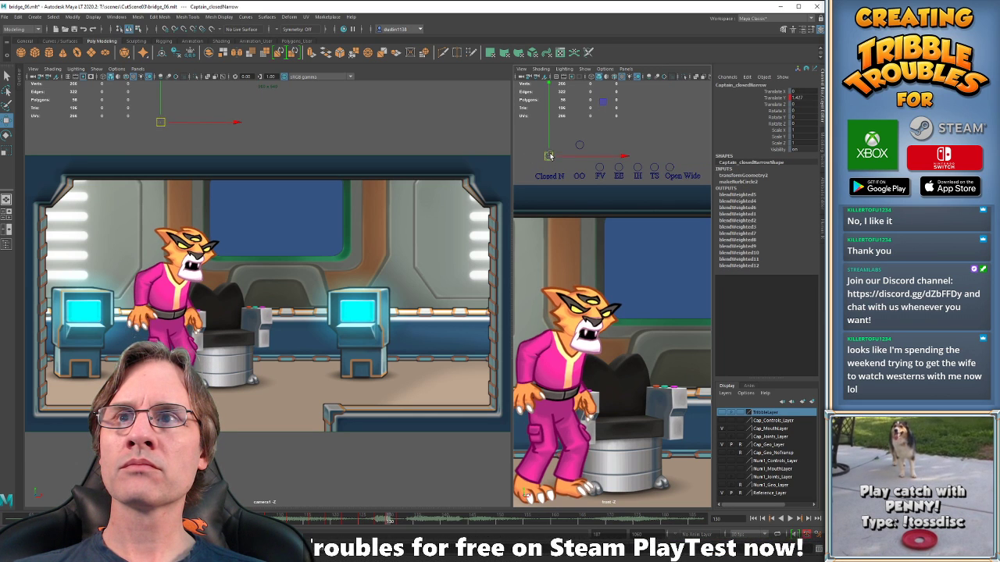
pyautogui.hotkey('alt', '.')
pyautogui.hotkey('alt', '.')
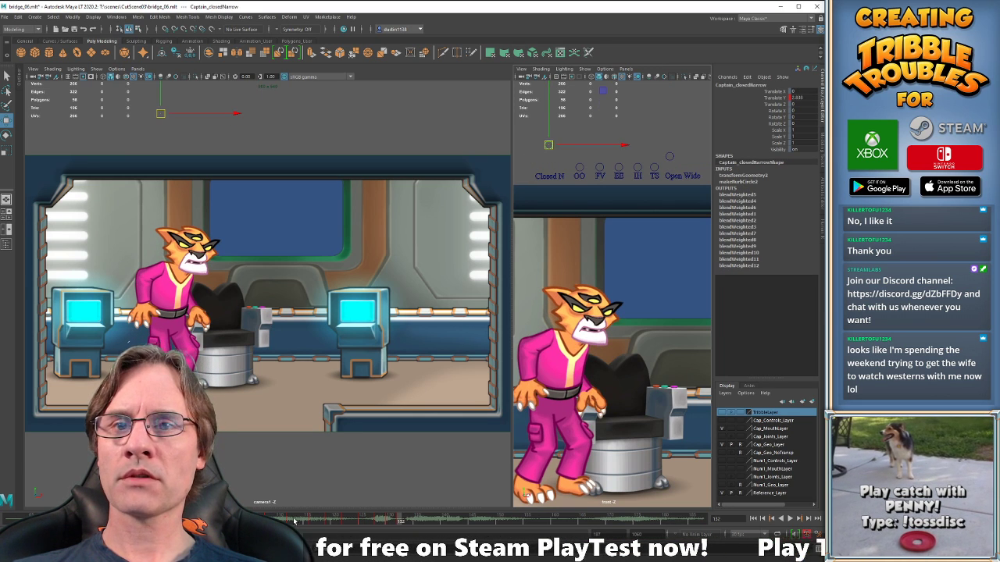
pyautogui.hotkey('alt', '.')
pyautogui.hotkey('alt', '.')
pyautogui.hotkey('alt', '.')
pyautogui.hotkey('alt', '.')
pyautogui.hotkey('alt', '.')
pyautogui.hotkey('alt', '.')
pyautogui.hotkey('alt', '.')
pyautogui.hotkey('alt', '.')
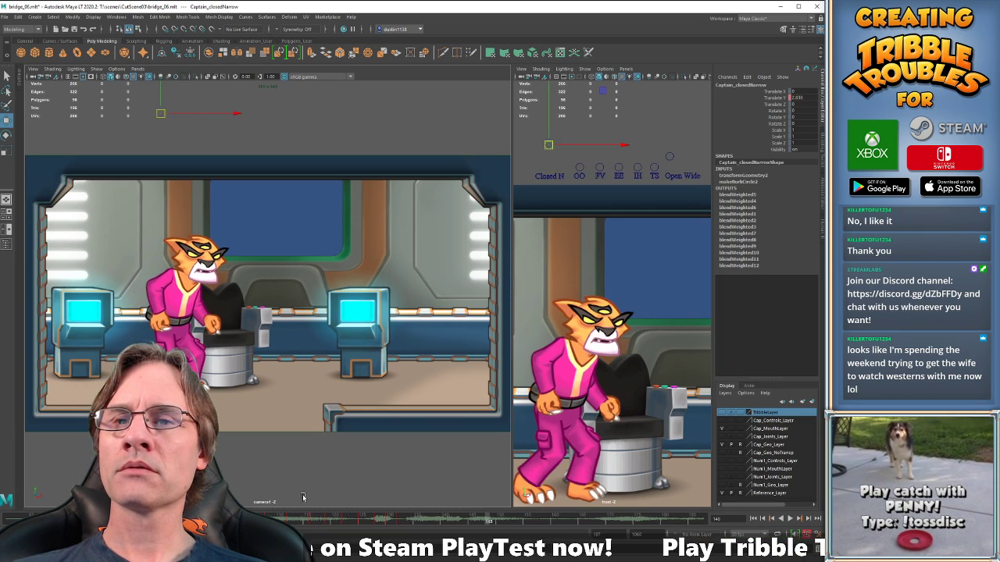
pyautogui.hotkey('alt', 'v')
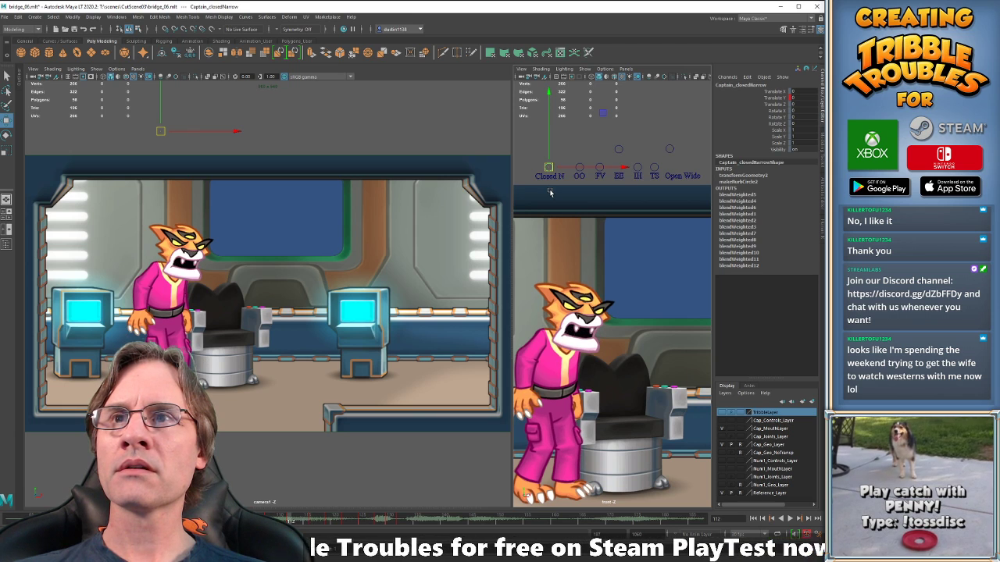
# Compare the EE and Open Wide controls around frames 116 to 119, and lower the EE control slightly at frame 119.
pyautogui.click(618, 156)
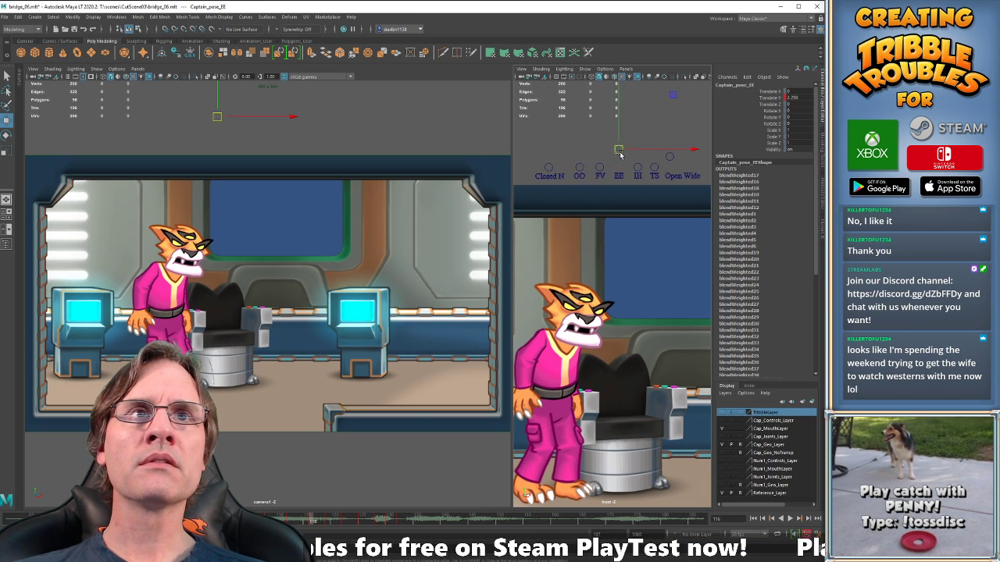
pyautogui.click(669, 156)
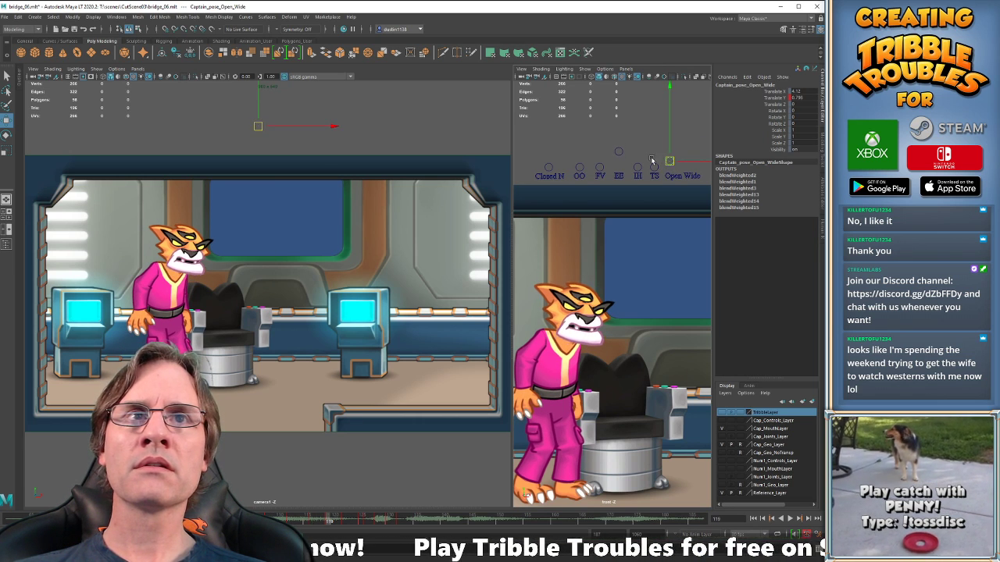
pyautogui.click(618, 151)
pyautogui.press('w')
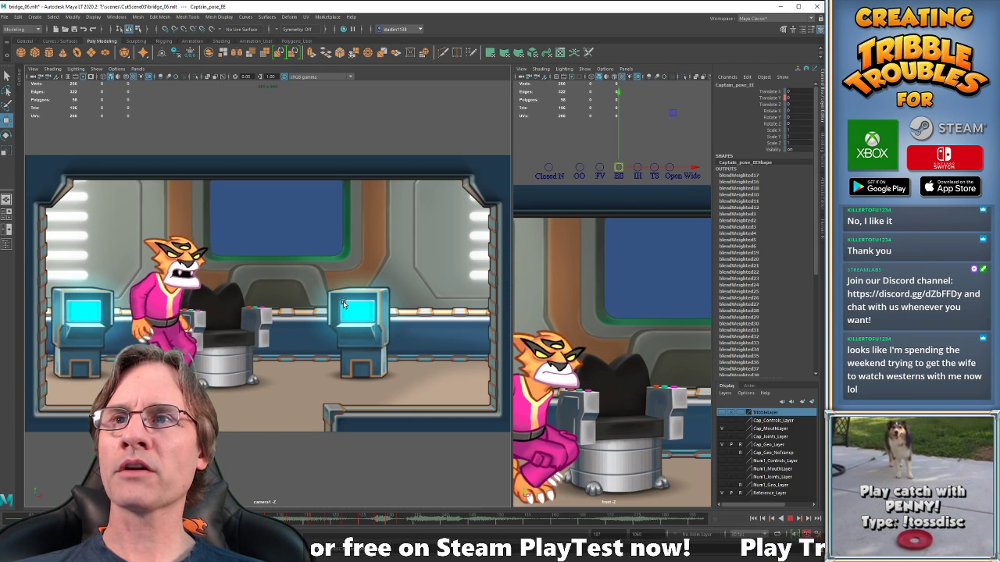
# Play back and scrub the captain's dialogue up to frame 128 to review the EE mouth shape.
pyautogui.hotkey('alt', 'v')
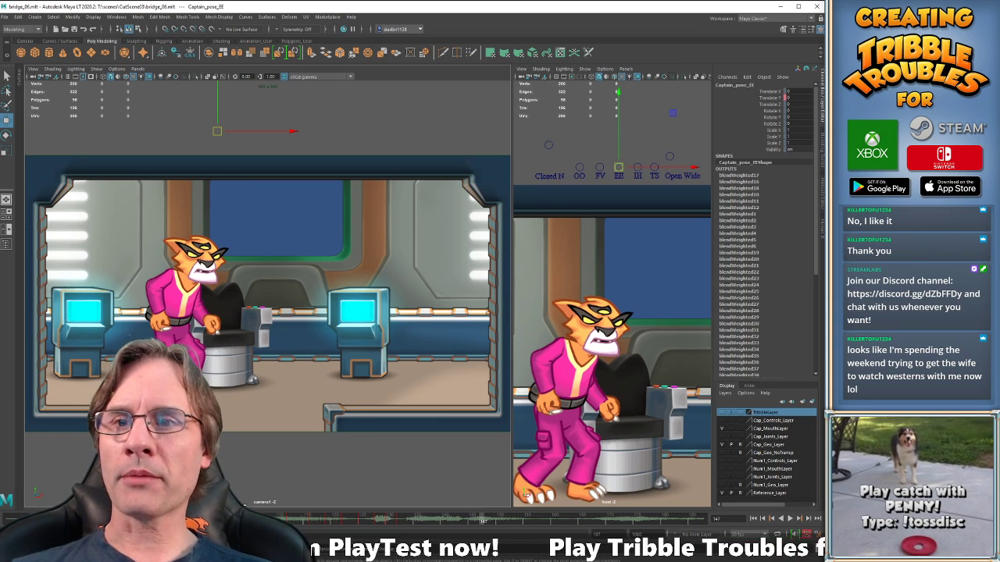
pyautogui.click(209, 518)
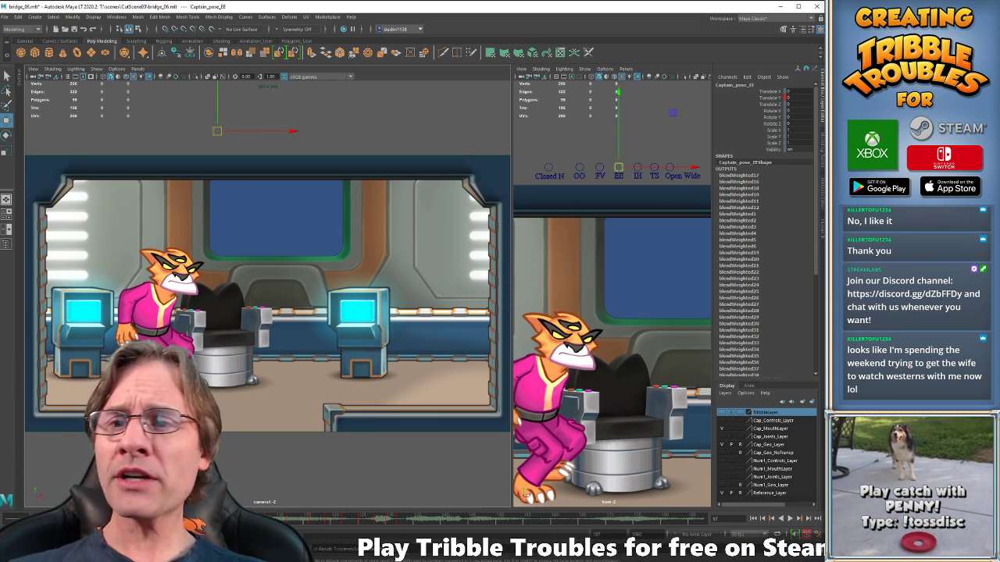
pyautogui.moveTo(208, 519); pyautogui.dragTo(247, 519)
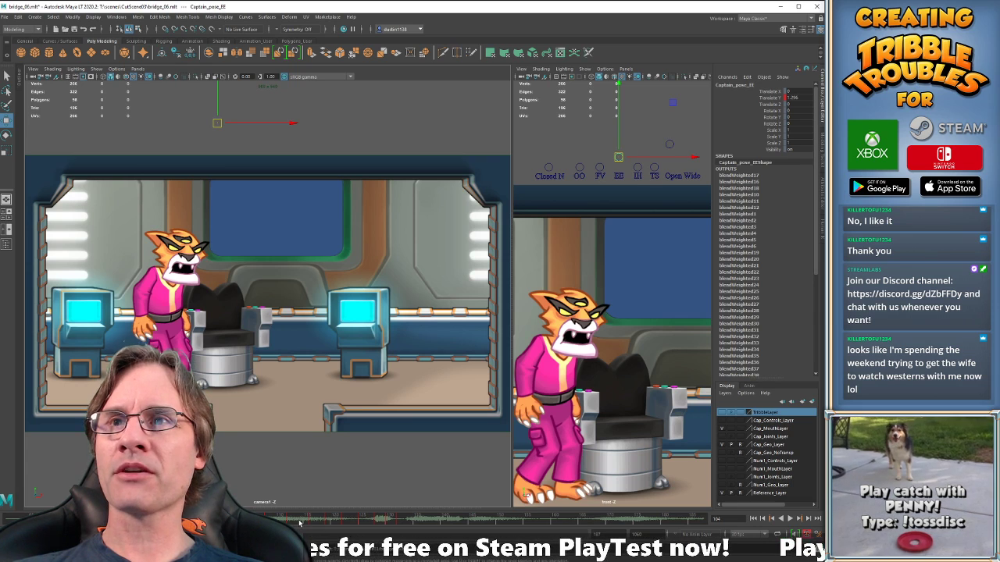
pyautogui.hotkey('alt', 'v')
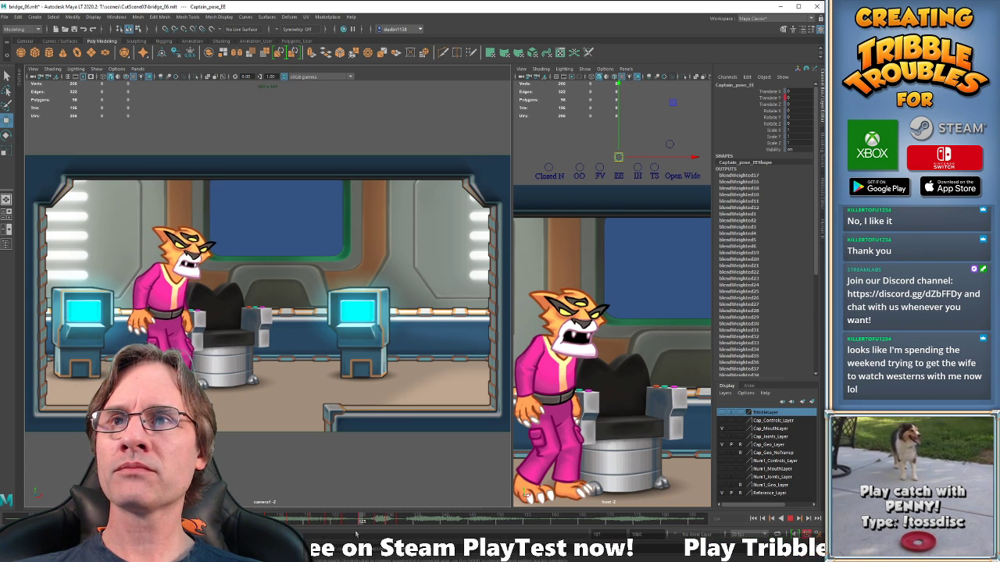
pyautogui.hotkey('alt', 'v')
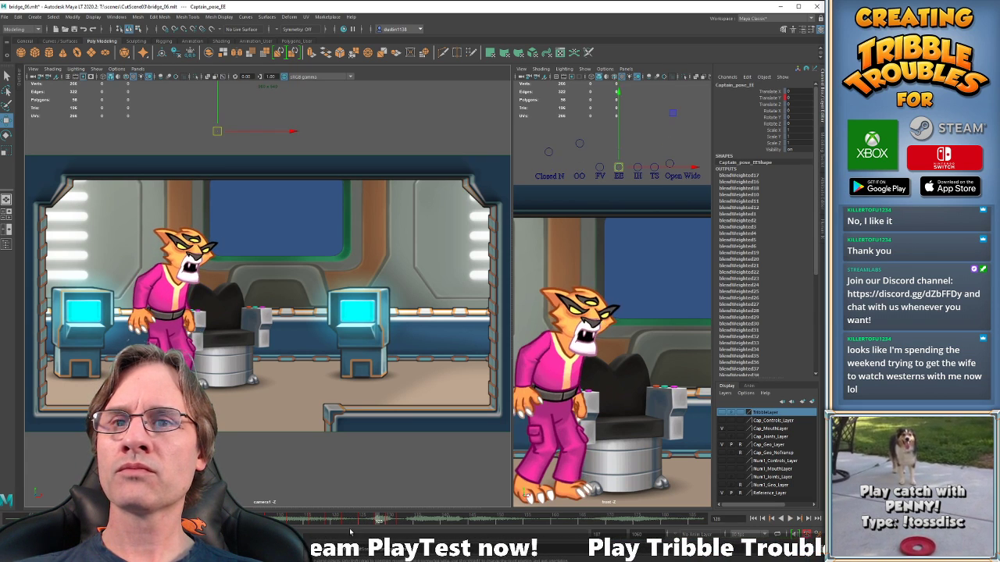
# Step back and forth between frames 122 and 128 to examine how the mouth shapes change.
pyautogui.hotkey('alt', ',')
pyautogui.hotkey('alt', ',')
pyautogui.hotkey('alt', ',')
pyautogui.hotkey('alt', ',')
pyautogui.hotkey('alt', ',')
pyautogui.hotkey('alt', ',')
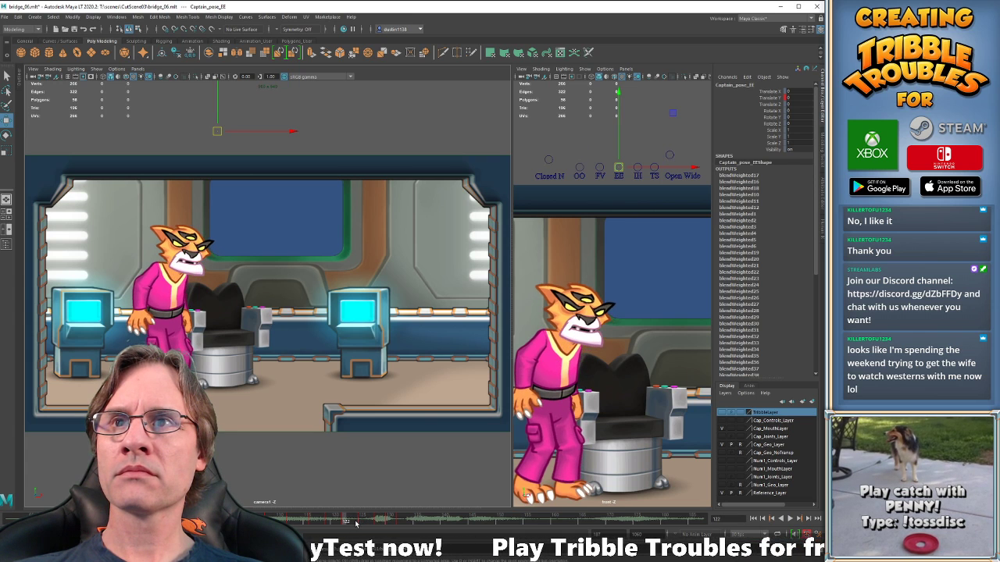
pyautogui.hotkey('alt', '.')
pyautogui.hotkey('alt', '.')
pyautogui.hotkey('alt', '.')
pyautogui.moveTo(321, 522); pyautogui.dragTo(357, 521)
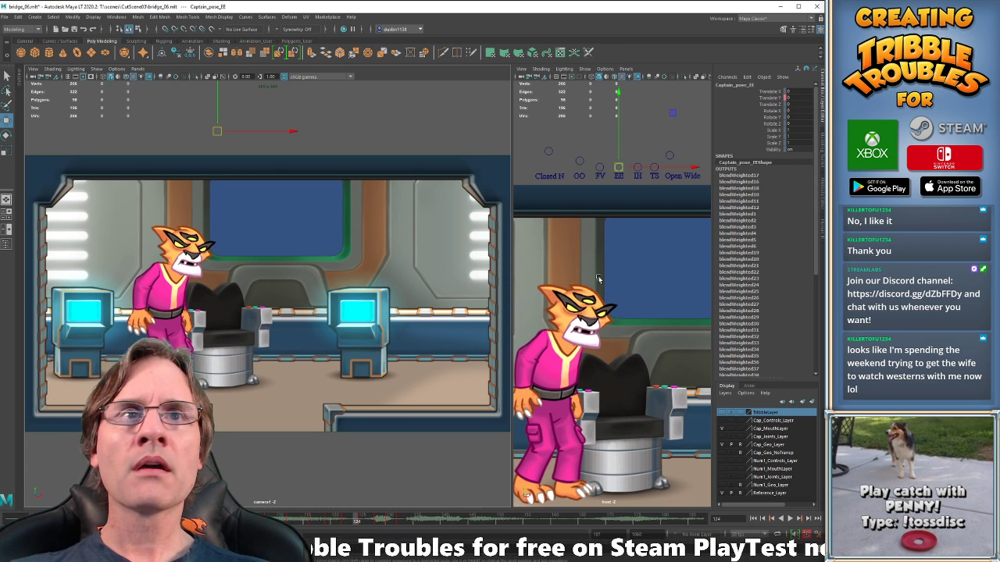
# Select all of the captain's mouth controls and delete their keys at frame 126.
pyautogui.moveTo(538, 146); pyautogui.dragTo(685, 173)
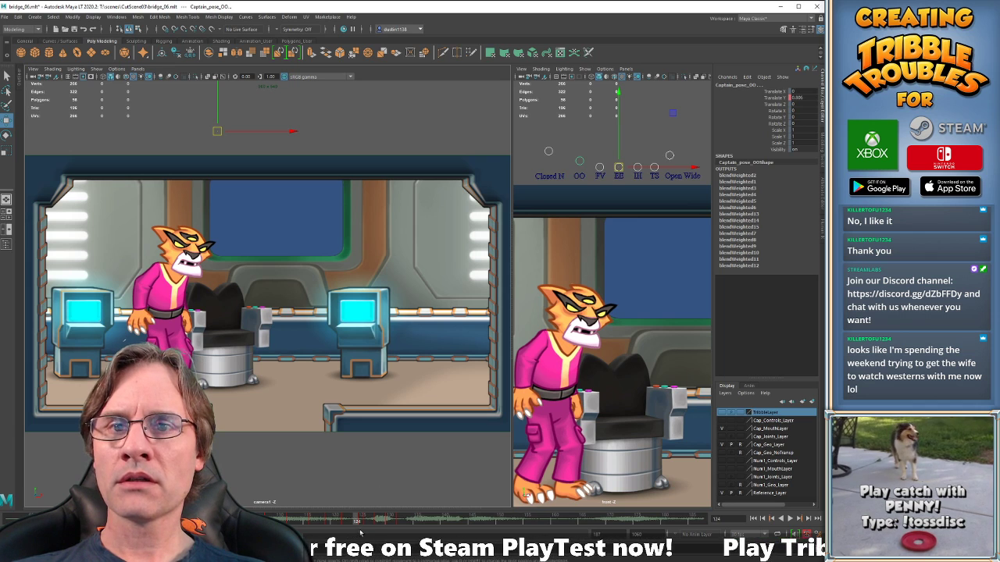
pyautogui.moveTo(362, 524); pyautogui.dragTo(365, 521)
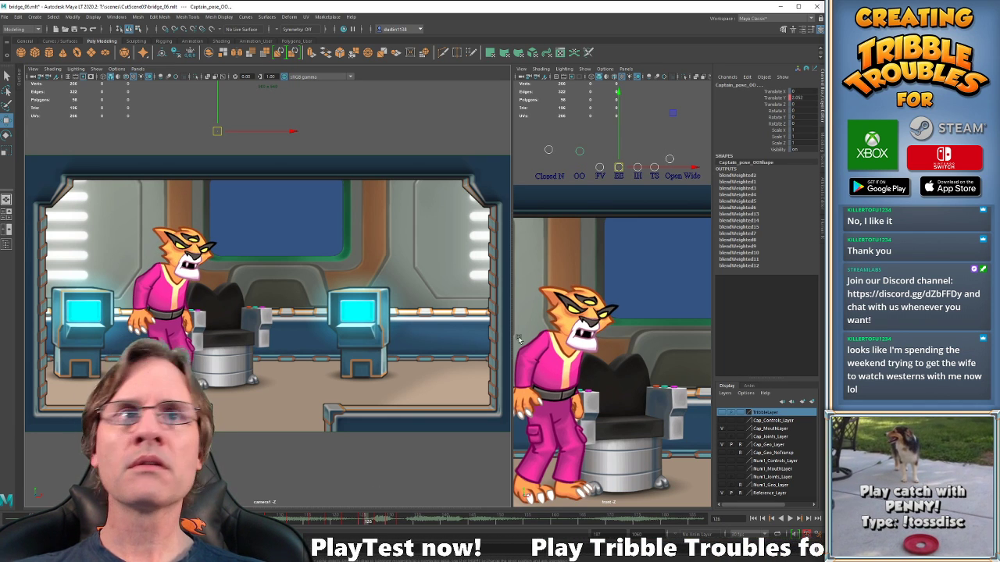
pyautogui.click(361, 518)
pyautogui.rightClick(367, 520)
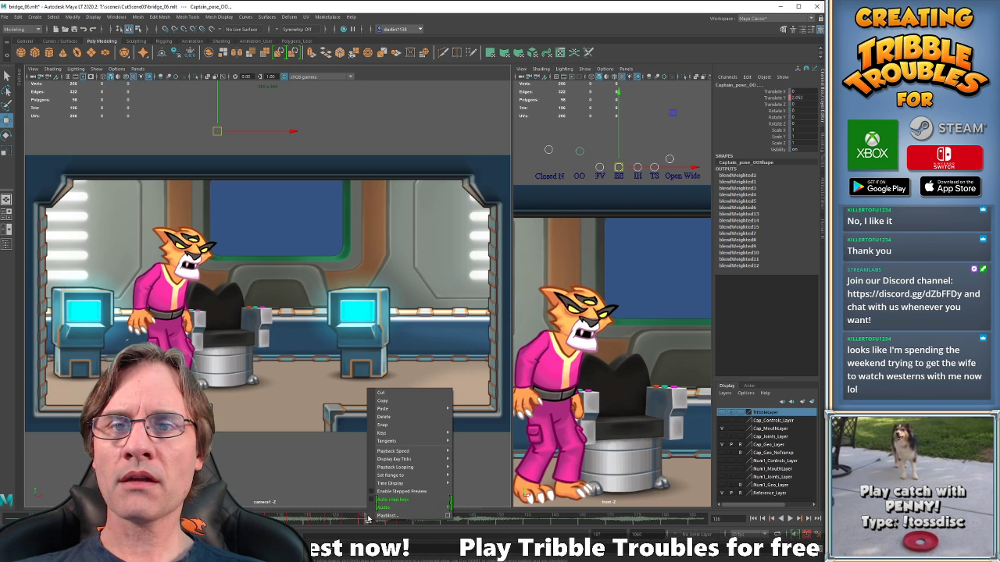
pyautogui.click(391, 420)
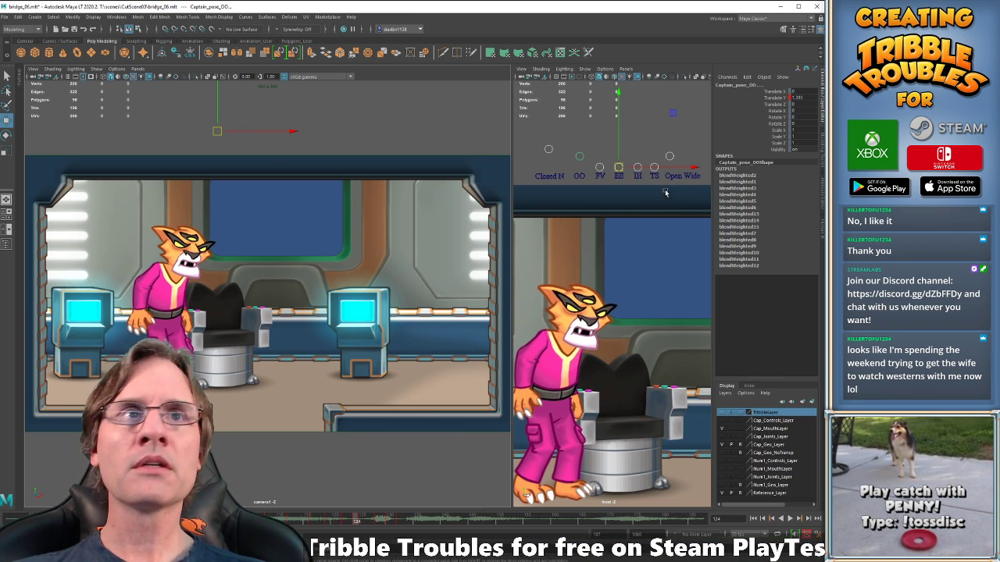
# Lower the Open Wide control to about 0.03 at frame 125.
pyautogui.click(671, 157)
pyautogui.moveTo(671, 158); pyautogui.dragTo(669, 166)
pyautogui.hotkey('alt', '.')
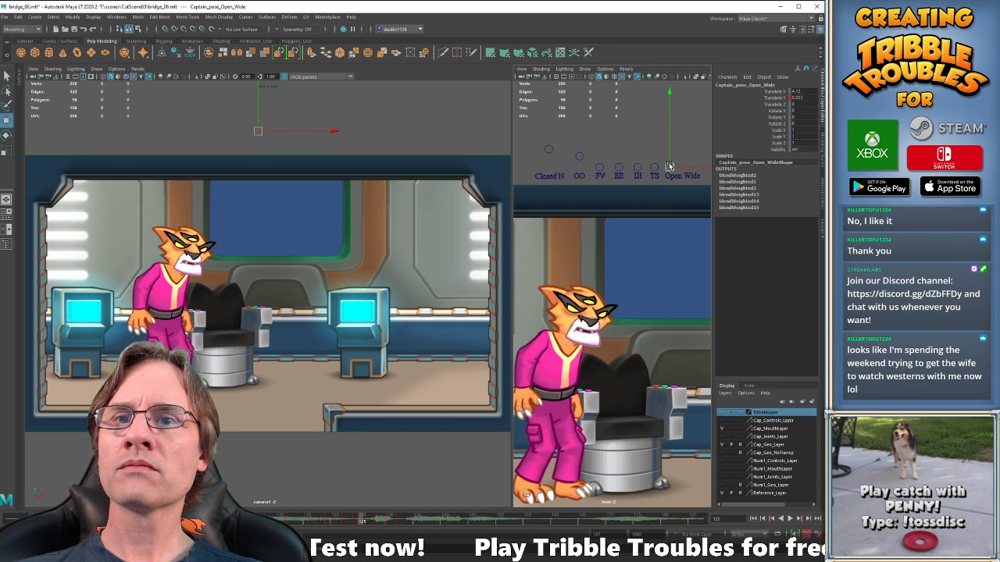
# Play back and scrub the dialogue between frames 116 and 125 to review the Open Wide timing.
pyautogui.press('.')
pyautogui.hotkey('alt', 'v')
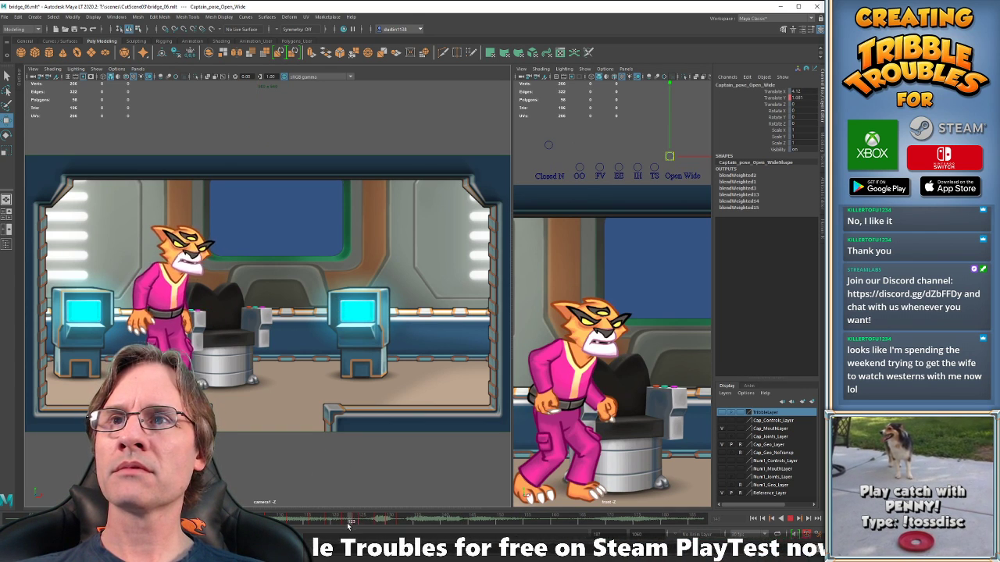
pyautogui.click(385, 521)
pyautogui.hotkey('alt', ',')
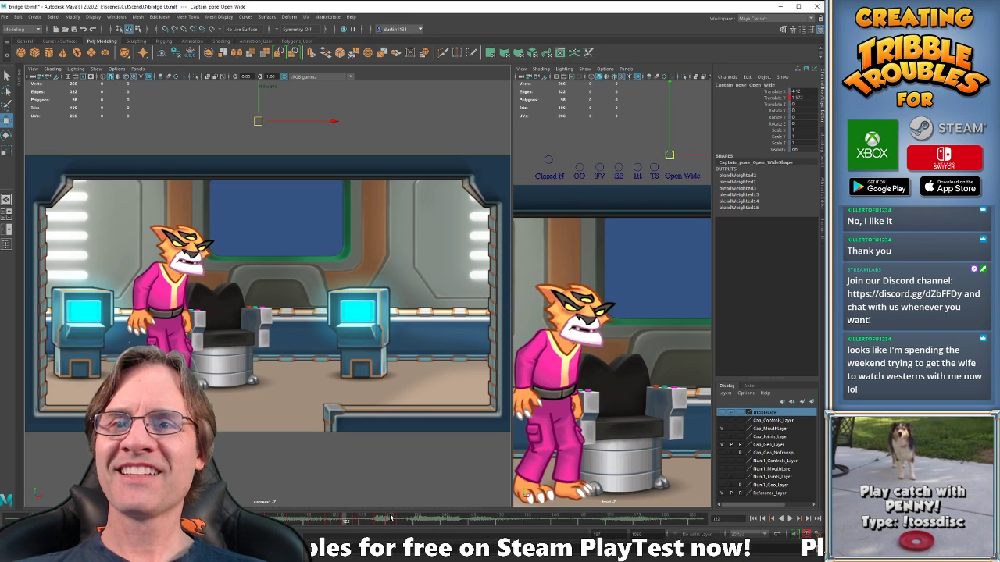
pyautogui.hotkey('alt', ',')
pyautogui.hotkey('alt', ',')
pyautogui.hotkey('alt', ',')
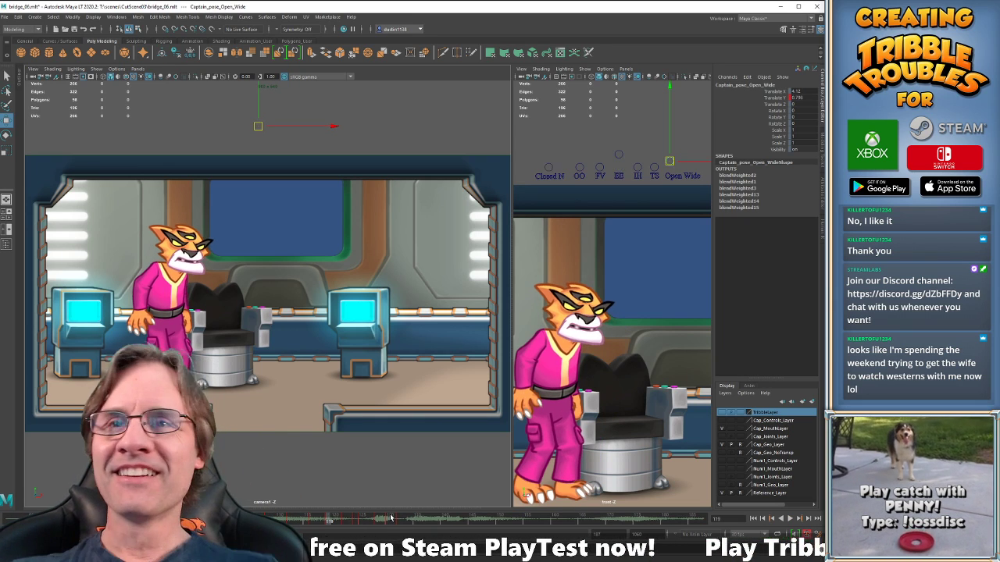
pyautogui.click(312, 522)
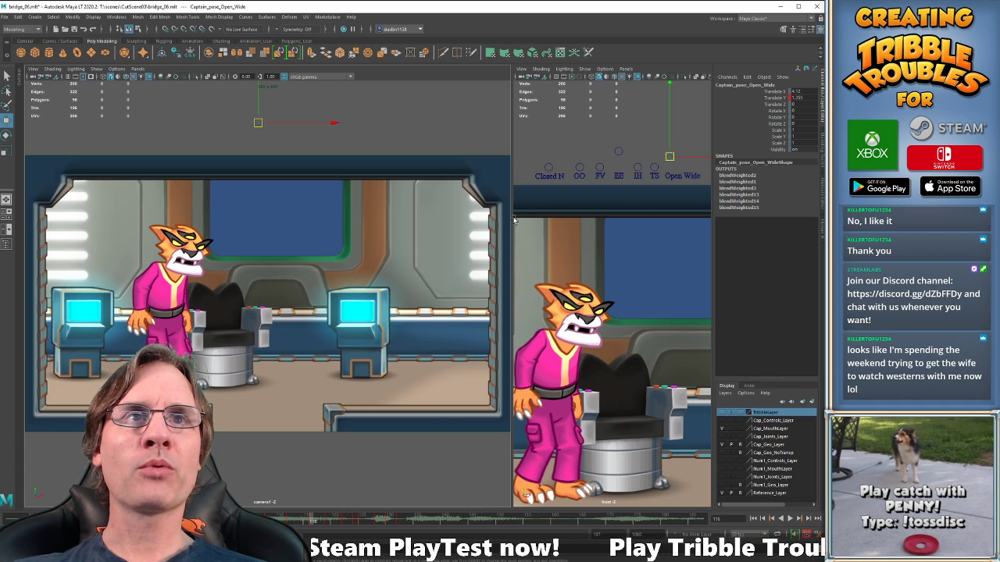
pyautogui.moveTo(310, 520); pyautogui.dragTo(321, 523)
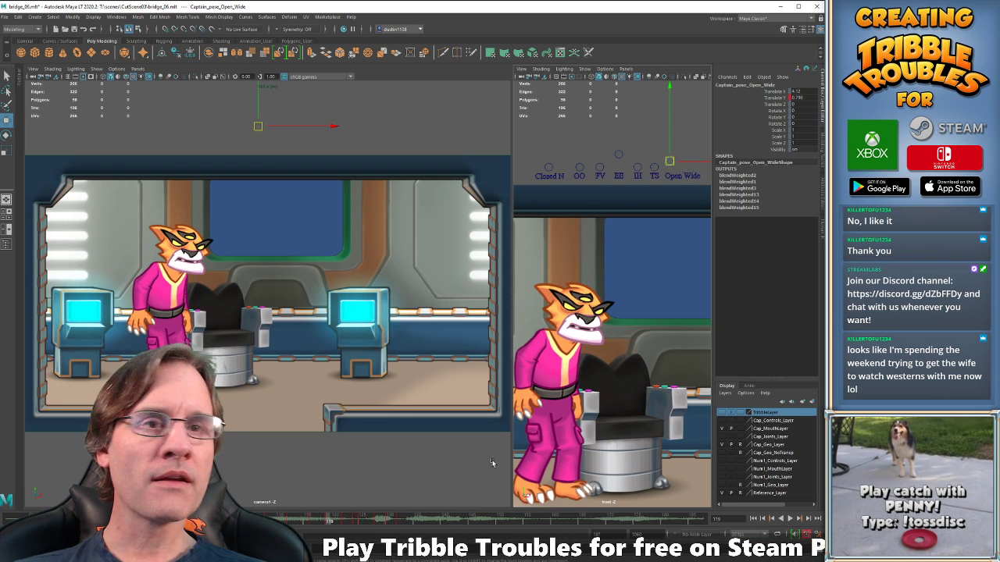
pyautogui.hotkey('alt', 'v')
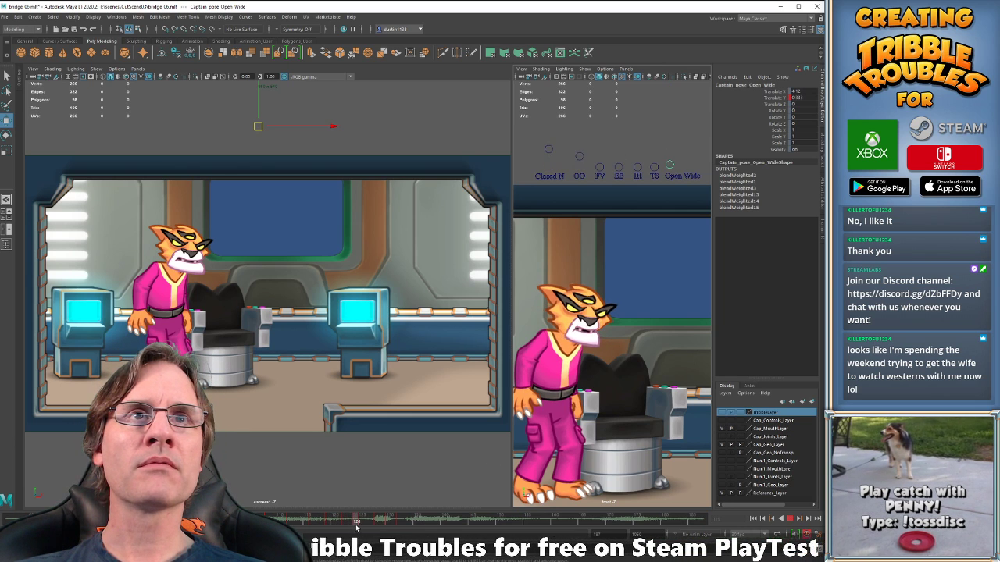
pyautogui.hotkey('alt', 'v')
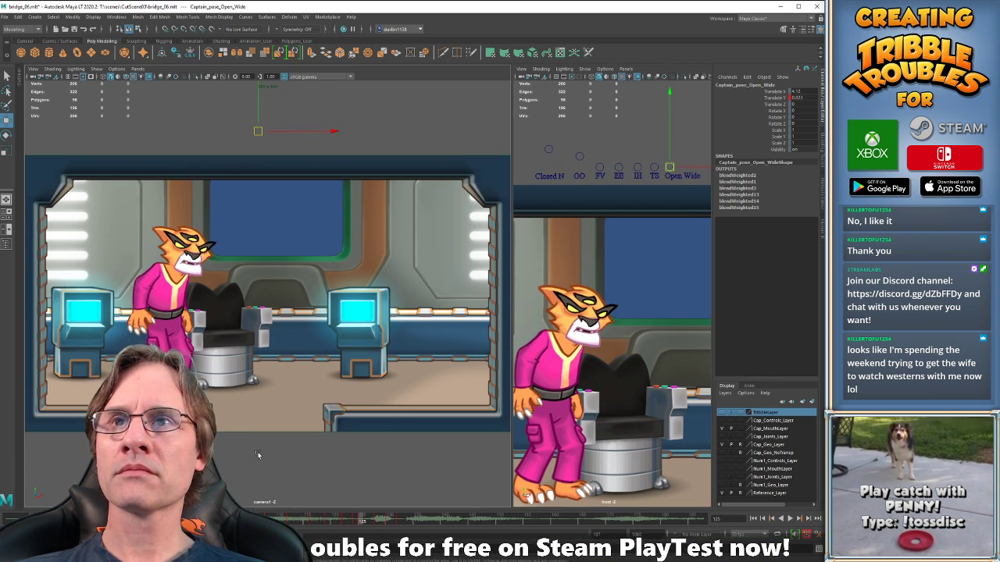
pyautogui.hotkey('alt', 'v')
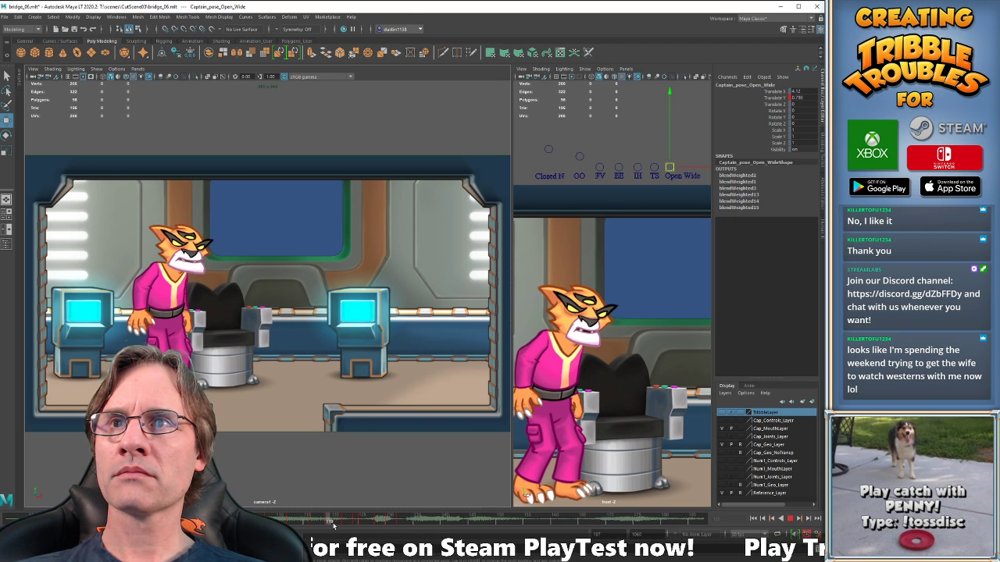
# Step repeatedly through frames 110 to 122 to compare the Open Wide, EE and Closed N poses.
pyautogui.moveTo(342, 525); pyautogui.dragTo(332, 527)
pyautogui.hotkey('alt', '.')
pyautogui.hotkey('alt', ',')
pyautogui.hotkey('alt', ',')
pyautogui.hotkey('alt', ',')
pyautogui.hotkey('alt', ',')
pyautogui.hotkey('alt', ',')
pyautogui.hotkey('alt', ',')
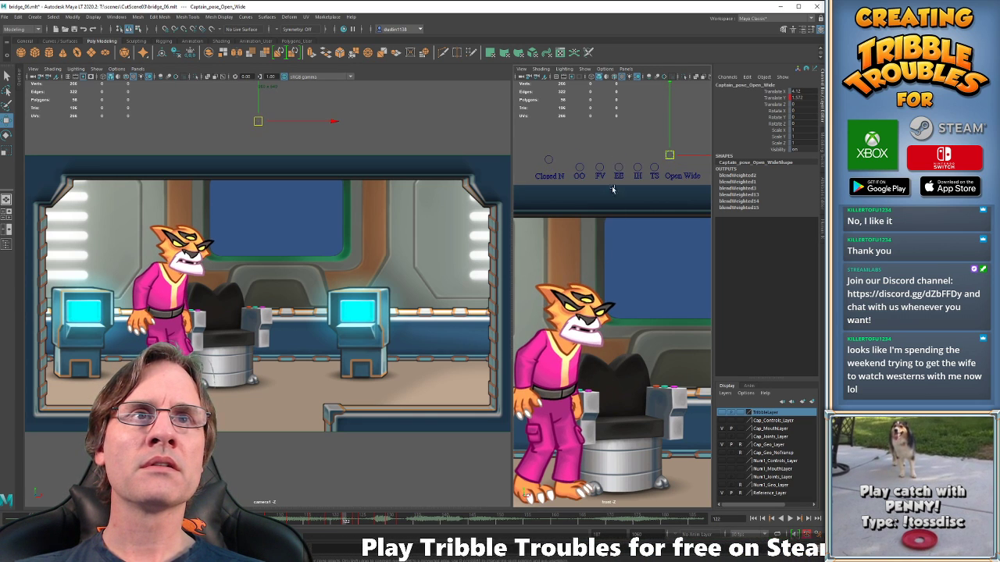
pyautogui.hotkey('alt', '.')
pyautogui.hotkey('alt', '.')
pyautogui.hotkey('alt', '.')
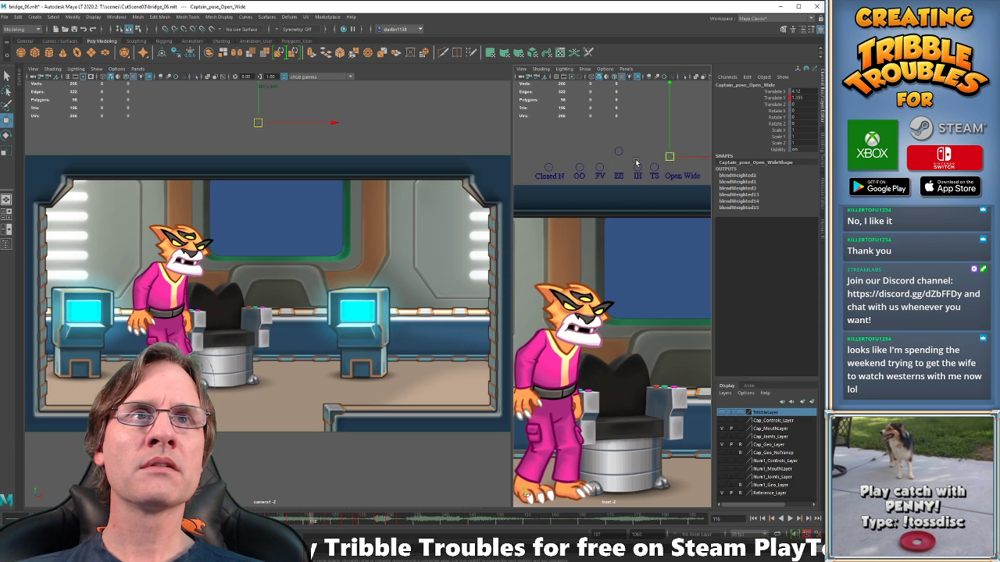
pyautogui.hotkey('alt', ',')
pyautogui.hotkey('alt', ',')
pyautogui.hotkey('alt', ',')
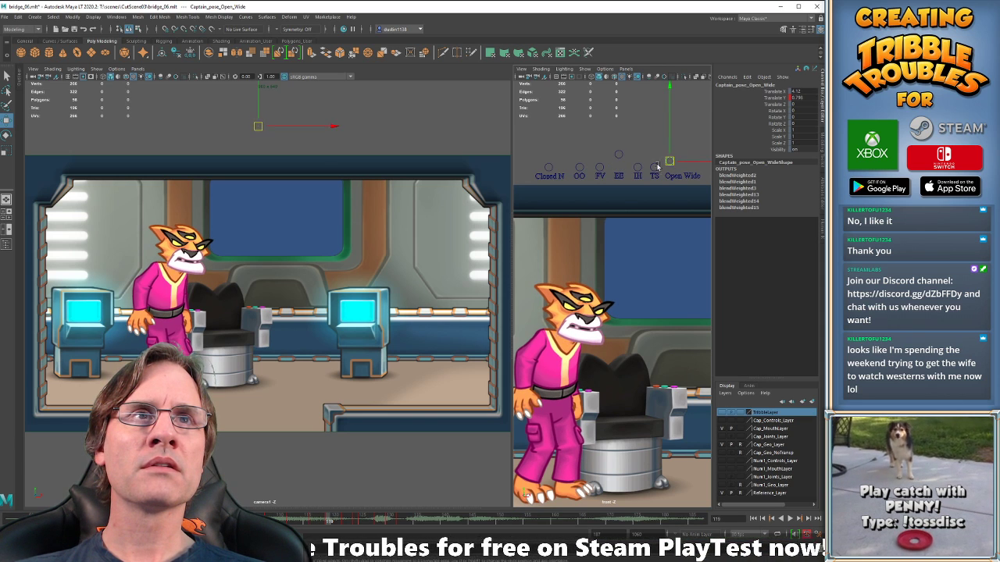
pyautogui.hotkey('alt', ',')
pyautogui.hotkey('alt', ',')
pyautogui.hotkey('alt', ',')
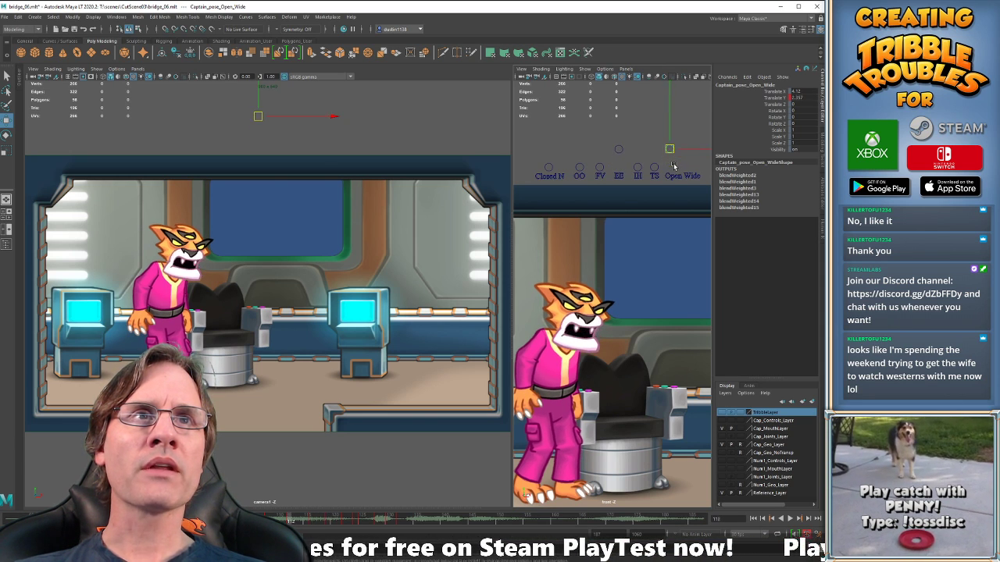
pyautogui.hotkey('alt', '.')
pyautogui.hotkey('alt', '.')
pyautogui.hotkey('alt', '.')
pyautogui.hotkey('alt', '.')
pyautogui.hotkey('alt', '.')
pyautogui.hotkey('alt', '.')
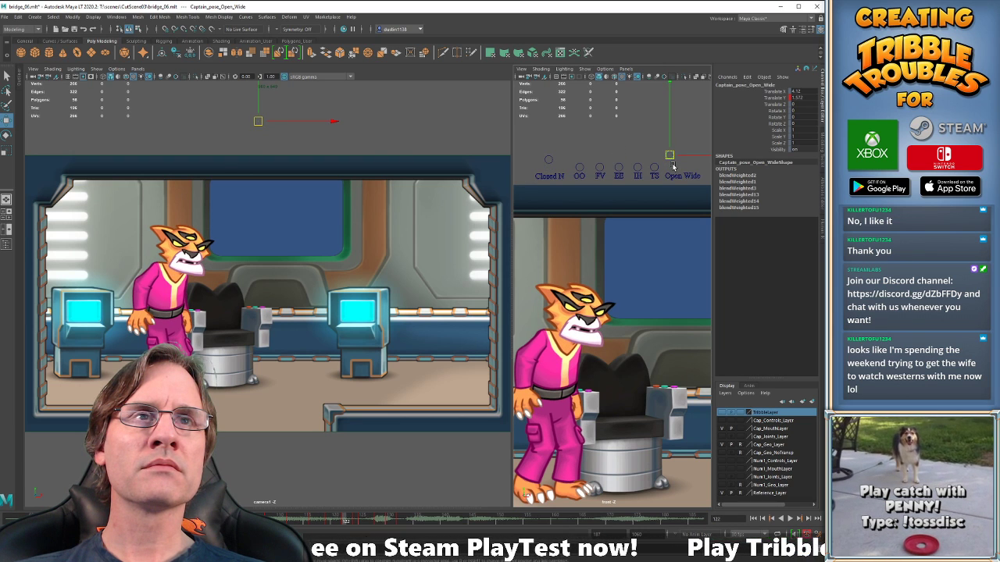
pyautogui.hotkey('alt', '.')
pyautogui.hotkey('alt', '.')
pyautogui.hotkey('alt', ',')
pyautogui.hotkey('alt', ',')
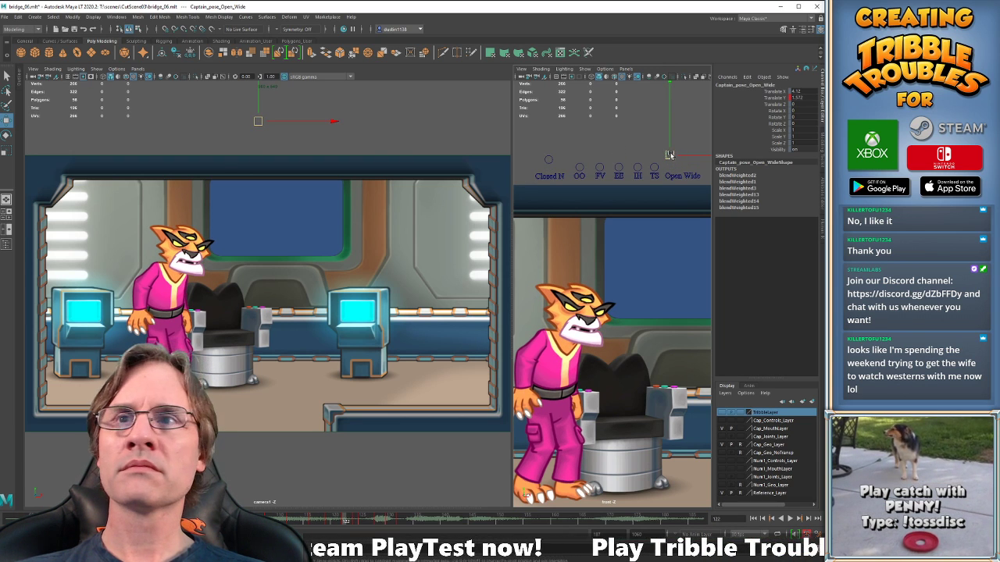
# Raise the Open Wide control to about 1.73 at frame 119.
pyautogui.hotkey('alt', ',')
pyautogui.hotkey('alt', ',')
pyautogui.hotkey('alt', ',')
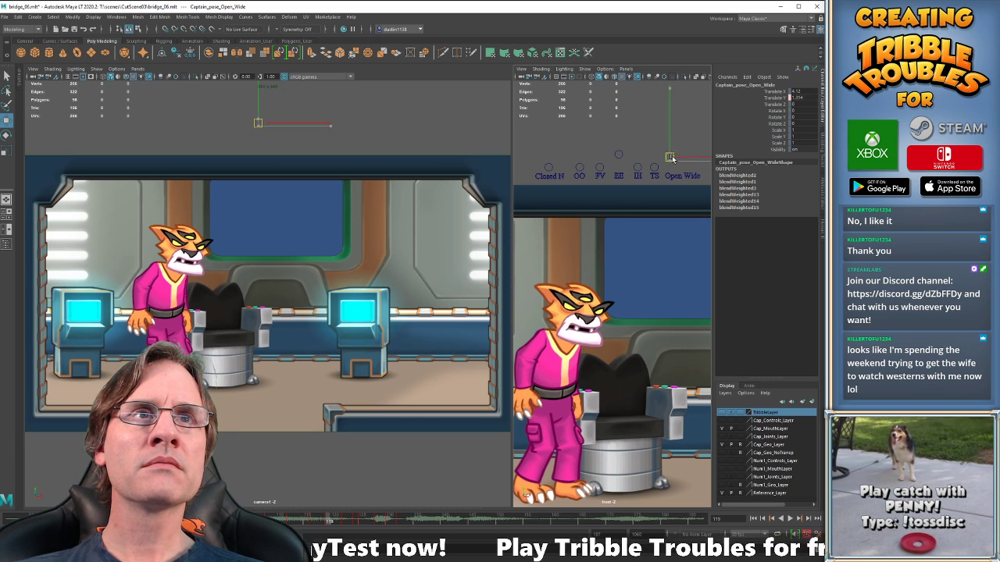
pyautogui.moveTo(671, 158); pyautogui.dragTo(668, 159)
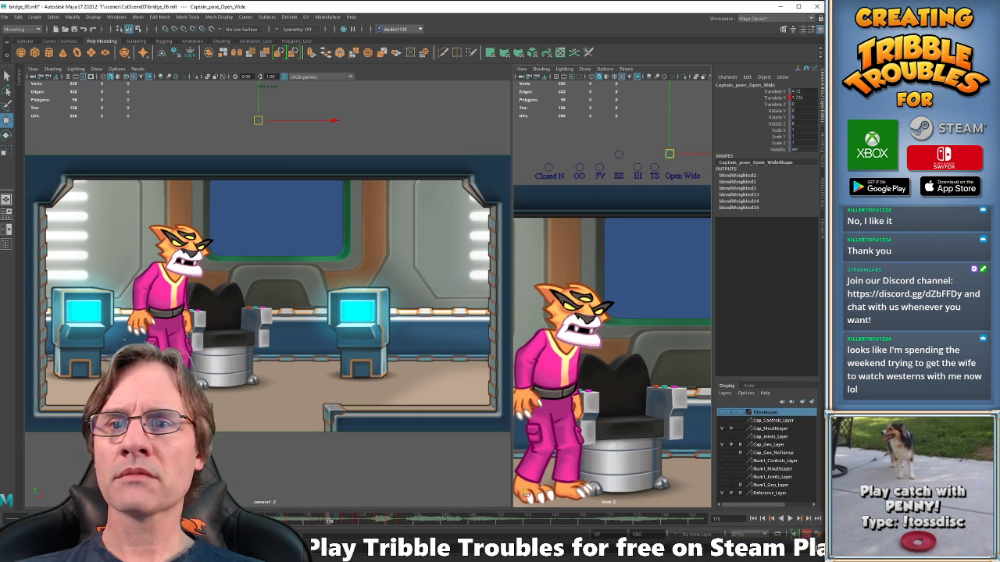
# Lower the Open Wide control to about 0.9 at frame 119.
pyautogui.hotkey('alt', 'v')
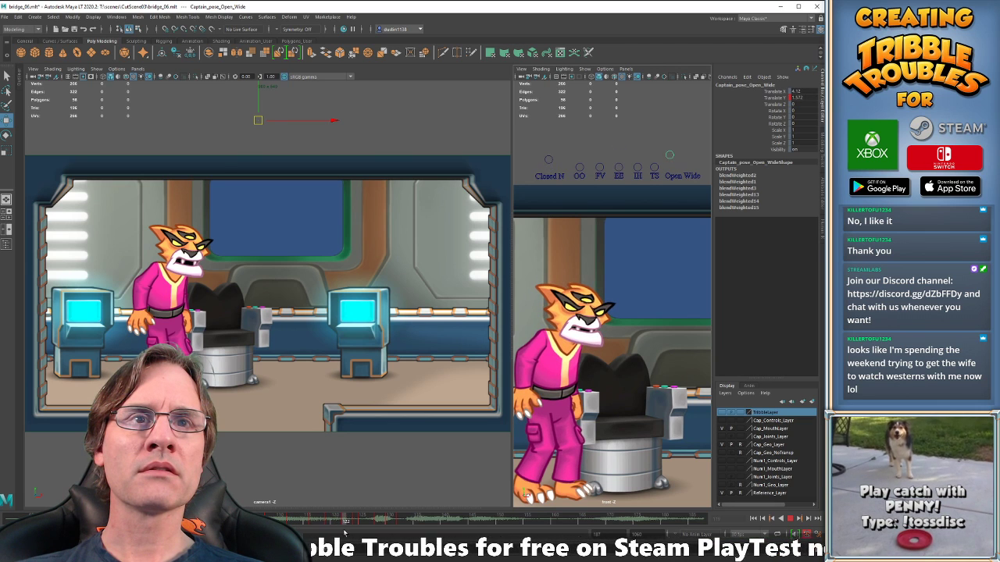
pyautogui.hotkey('alt', 'v')
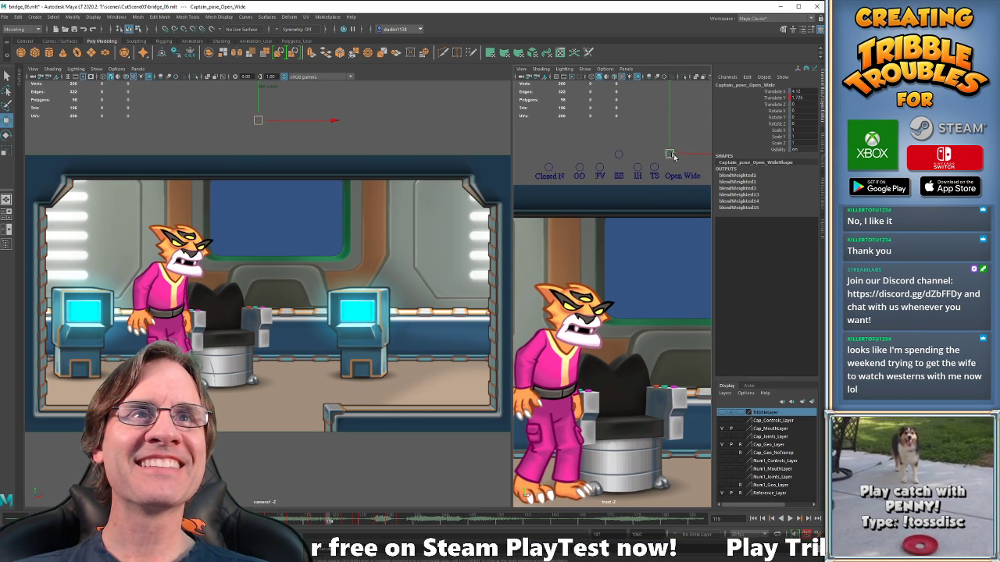
pyautogui.moveTo(673, 155); pyautogui.dragTo(671, 161)
pyautogui.press(',')
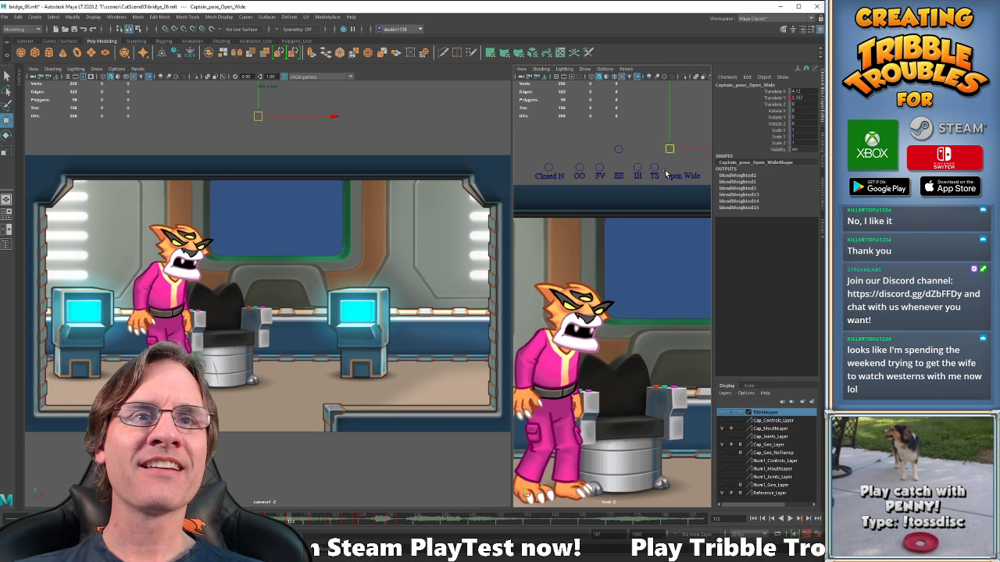
# Lower the Open Wide control to about 1.42 at frame 122 and play the dialogue back.
pyautogui.hotkey('alt', 'v')
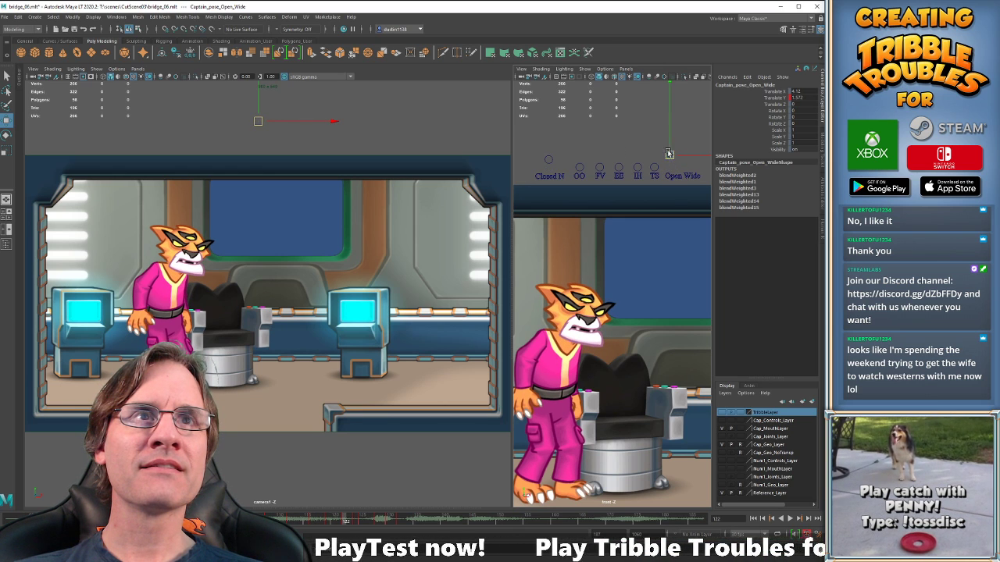
pyautogui.moveTo(668, 154); pyautogui.dragTo(668, 156)
pyautogui.hotkey('alt', 'v')
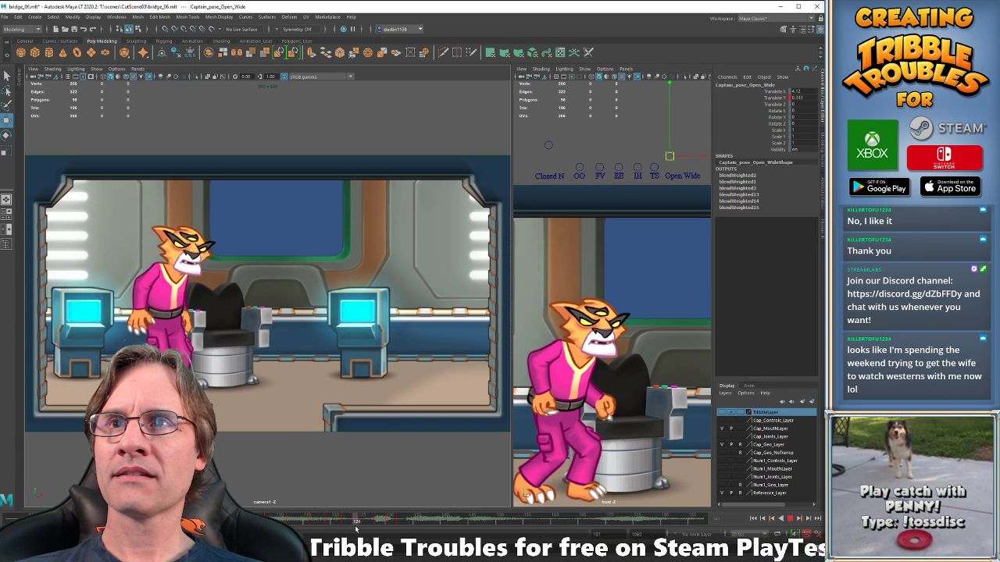
pyautogui.press('Escape')
# Step through frames 119 to 125 to examine how the Open Wide and OO poses change.
pyautogui.hotkey('alt', ',')
pyautogui.hotkey('alt', ',')
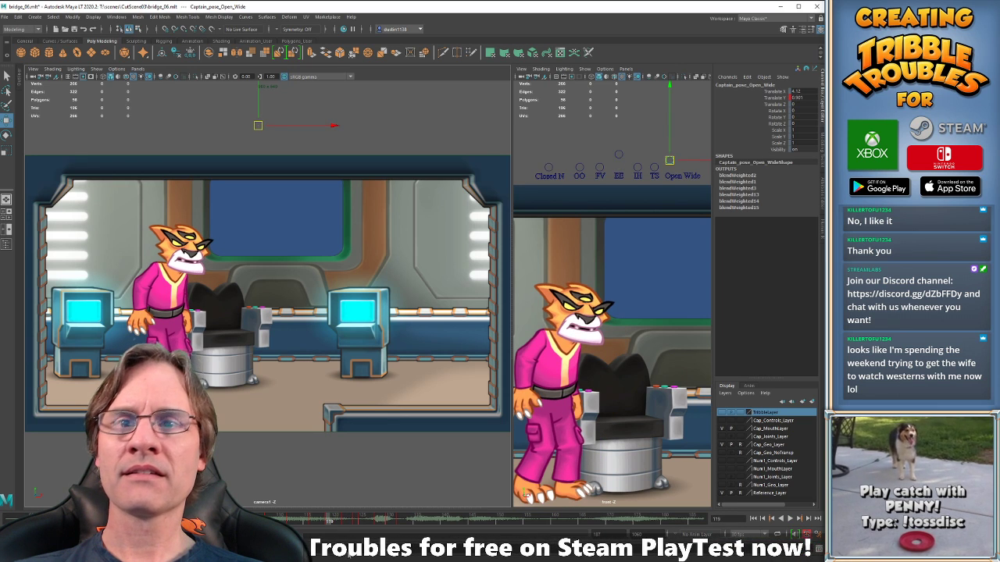
pyautogui.hotkey('alt', '.')
pyautogui.hotkey('alt', '.')
pyautogui.hotkey('alt', '.')
pyautogui.hotkey('alt', '.')
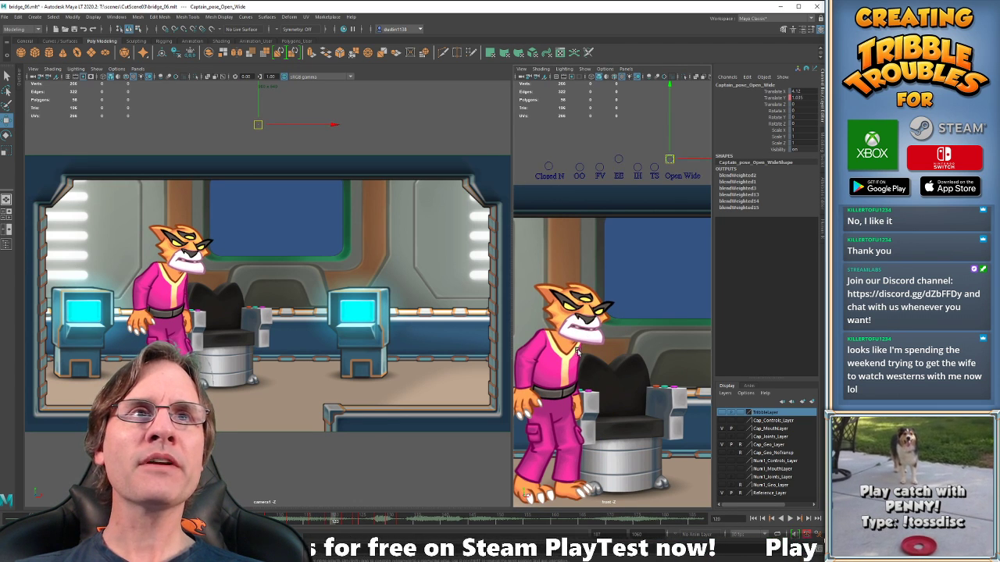
pyautogui.hotkey('alt', '.')
pyautogui.hotkey('alt', '.')
pyautogui.hotkey('alt', '.')
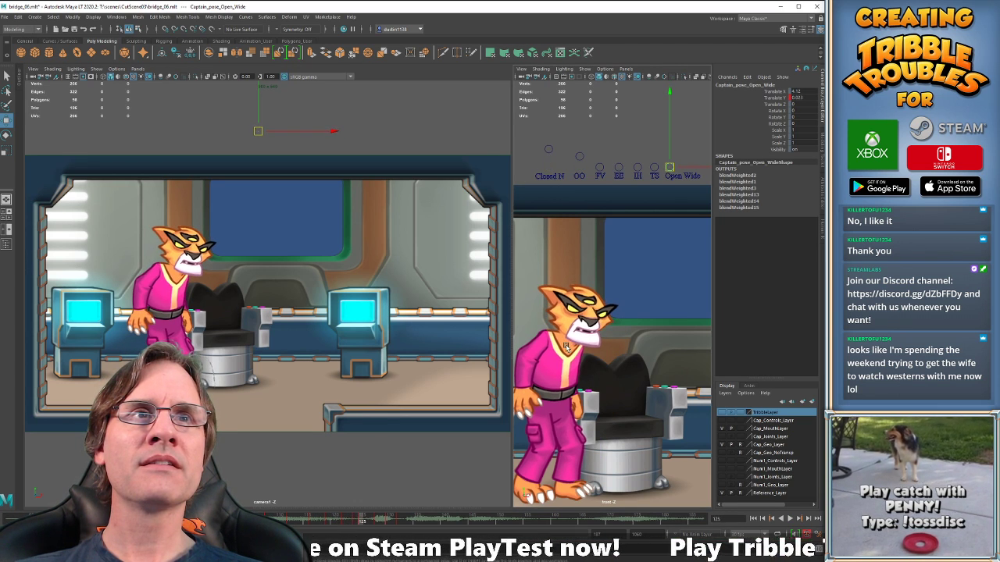
pyautogui.hotkey('alt', ',')
pyautogui.hotkey('alt', ',')
pyautogui.hotkey('alt', ',')
pyautogui.hotkey('alt', ',')
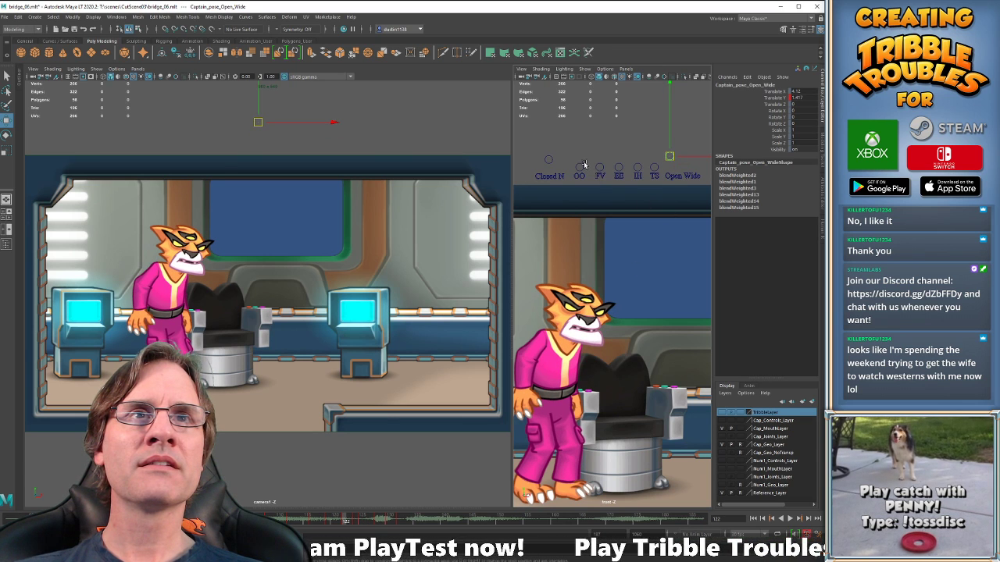
# Lower the OO control to 0 at frames 124 and 125.
pyautogui.click(581, 165)
pyautogui.hotkey('alt', '.')
pyautogui.hotkey('alt', '.')
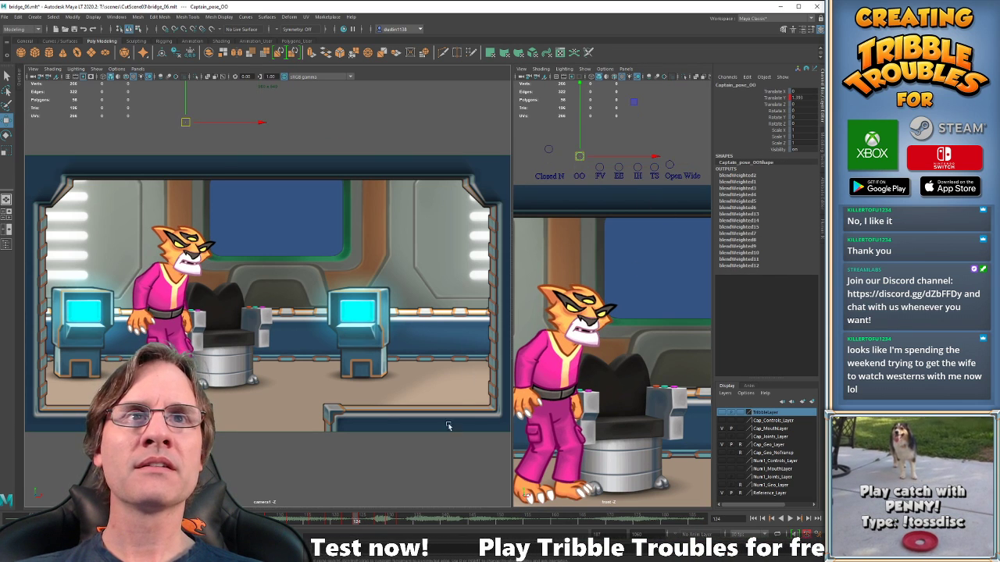
pyautogui.moveTo(580, 153); pyautogui.dragTo(587, 191)
pyautogui.hotkey('alt', '.')
pyautogui.moveTo(579, 152); pyautogui.dragTo(581, 205)
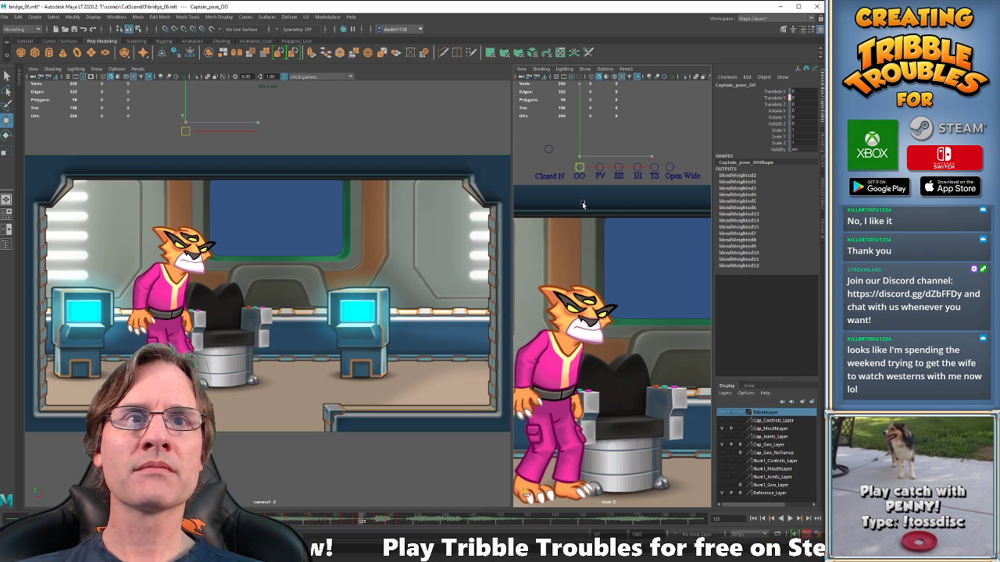
# Play back and step through frames 120 to 125 to review the mouth without the OO pose.
pyautogui.hotkey('alt', ',')
pyautogui.hotkey('alt', ',')
pyautogui.hotkey('alt', ',')
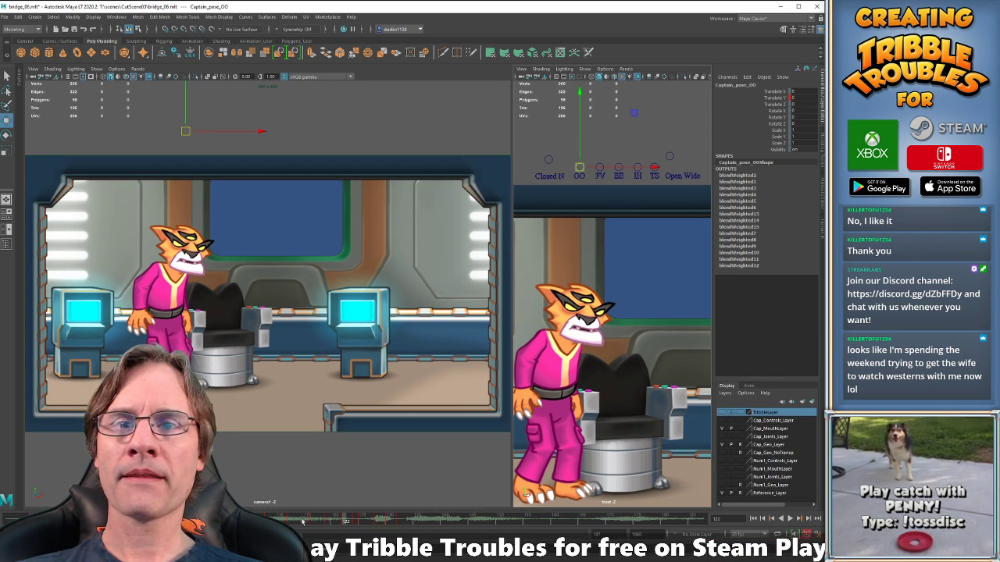
pyautogui.hotkey('alt', ',')
pyautogui.hotkey('alt', ',')
pyautogui.hotkey('alt', 'v')
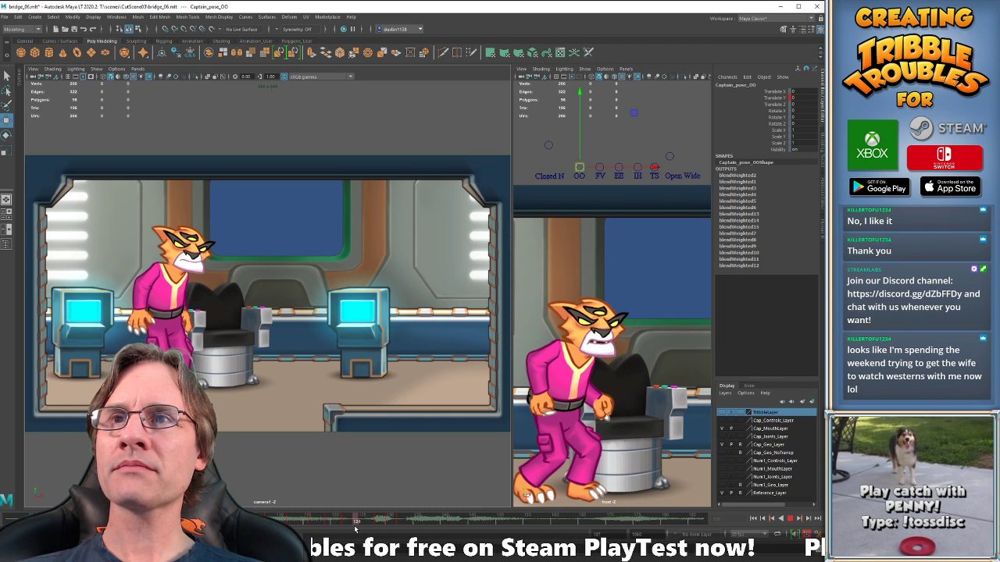
pyautogui.hotkey('alt', 'v')
pyautogui.hotkey('alt', ',')
pyautogui.hotkey('alt', ',')
pyautogui.hotkey('alt', ',')
pyautogui.hotkey('alt', ',')
pyautogui.hotkey('alt', ',')
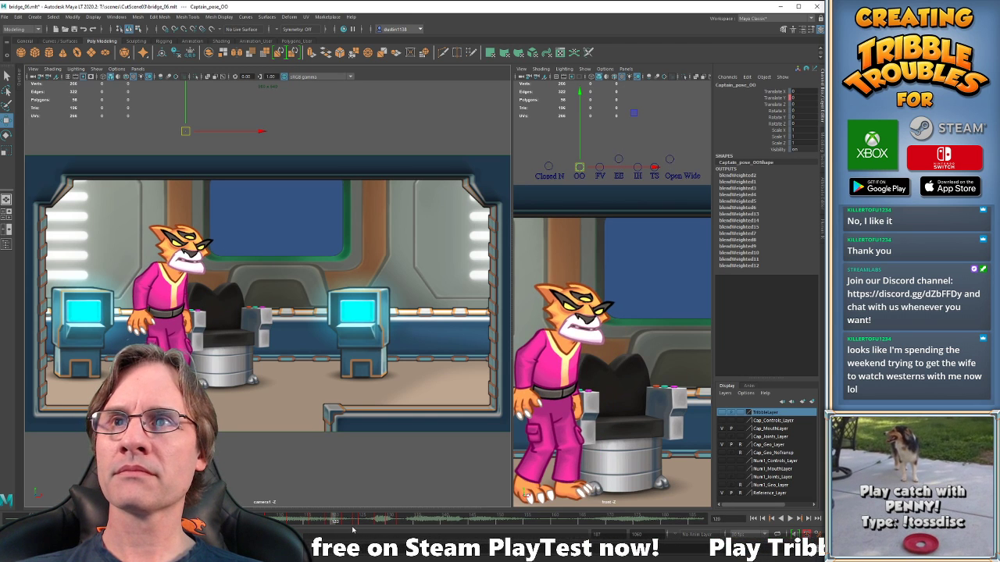
pyautogui.hotkey('alt', '.')
pyautogui.hotkey('alt', '.')
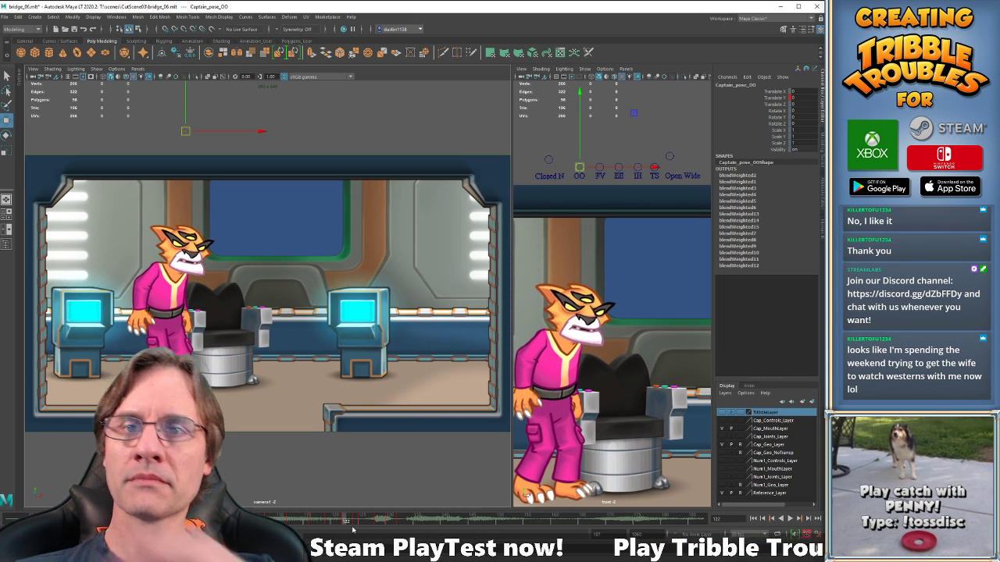
pyautogui.hotkey('alt', ',')
pyautogui.hotkey('alt', '.')
# Raise the Open Wide control to about 1.73 at frame 124.
pyautogui.click(670, 166)
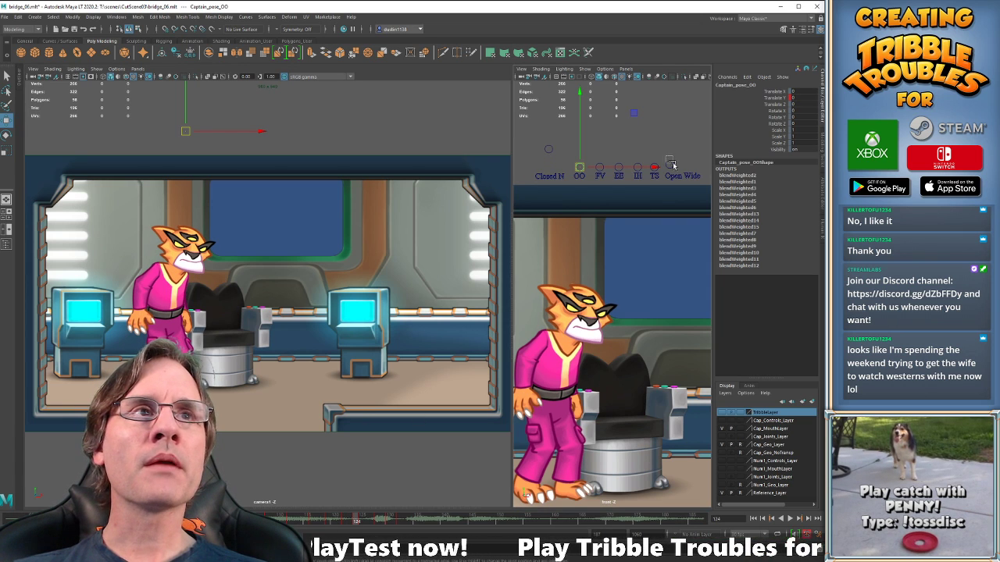
pyautogui.click(674, 150)
pyautogui.click(671, 165)
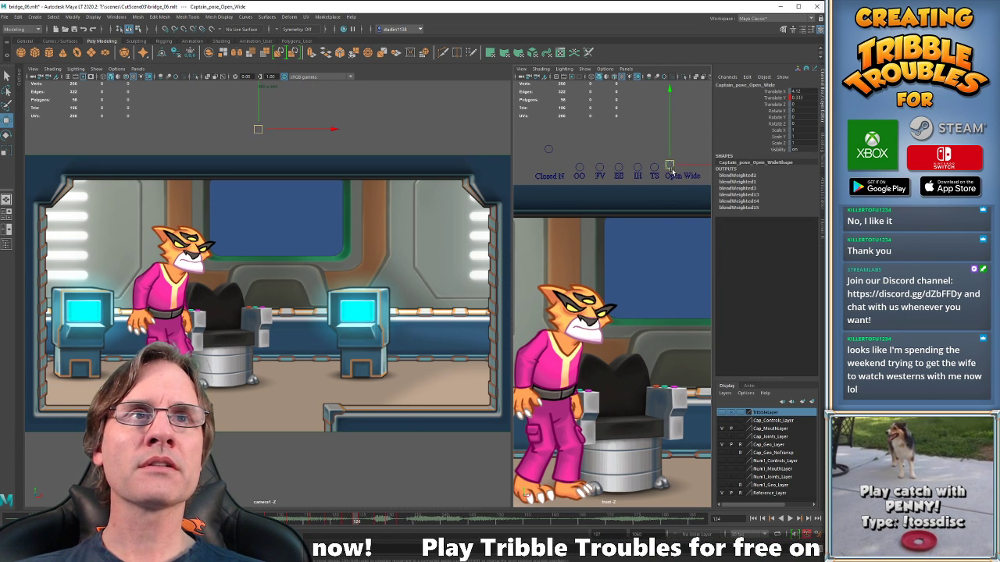
pyautogui.moveTo(673, 166); pyautogui.dragTo(674, 157)
pyautogui.hotkey('alt', ',')
pyautogui.hotkey('alt', ',')
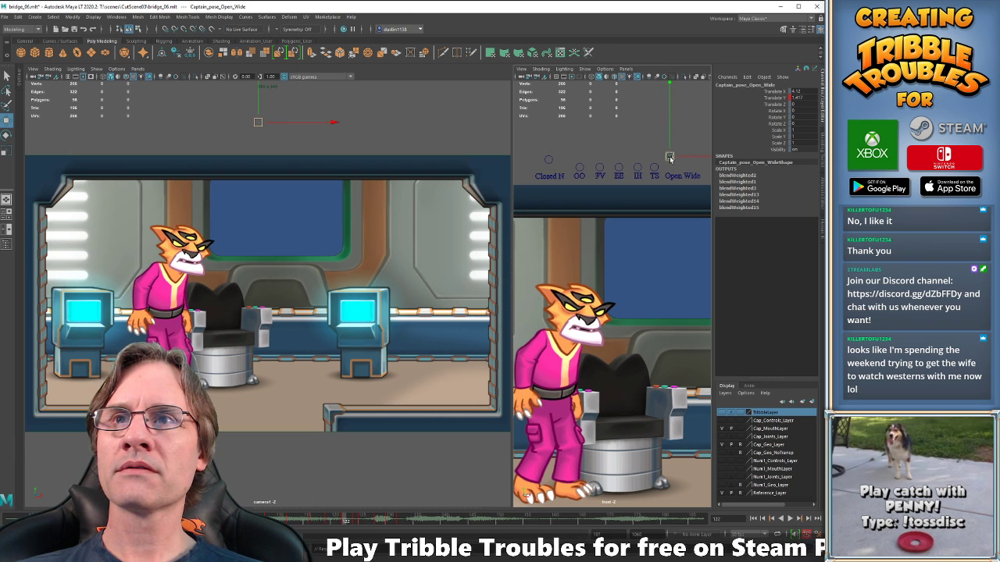
pyautogui.hotkey('alt', '.')
pyautogui.hotkey('alt', '.')
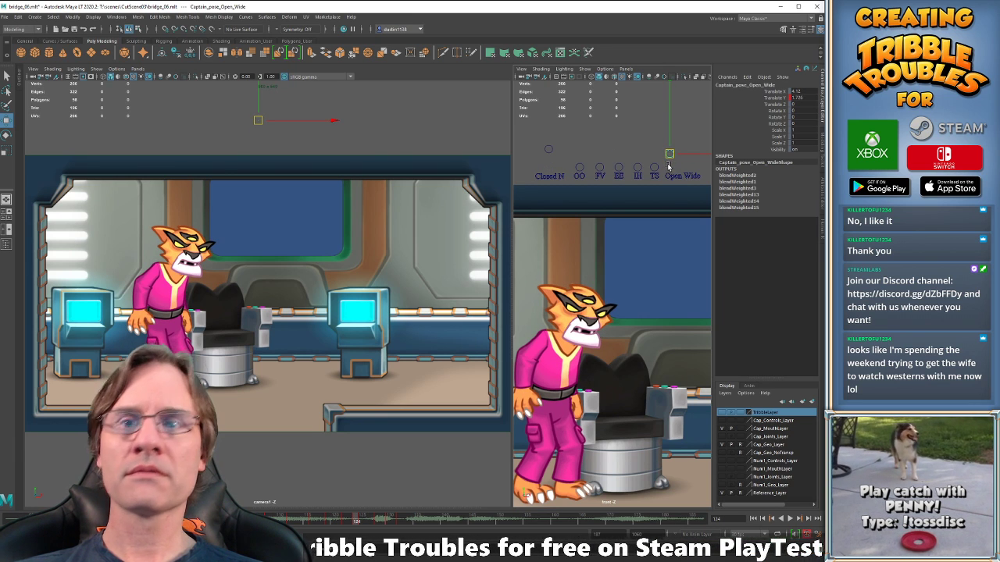
# Raise the Open Wide control to about 1.83 at frame 125.
pyautogui.hotkey('alt', '.')
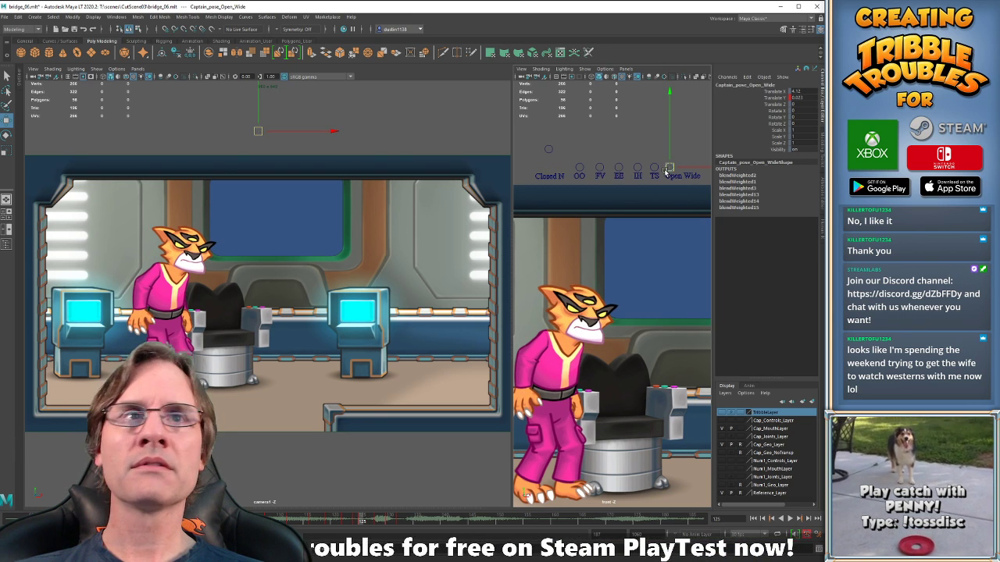
pyautogui.hotkey('alt', ',')
pyautogui.hotkey('alt', ',')
pyautogui.hotkey('alt', ',')
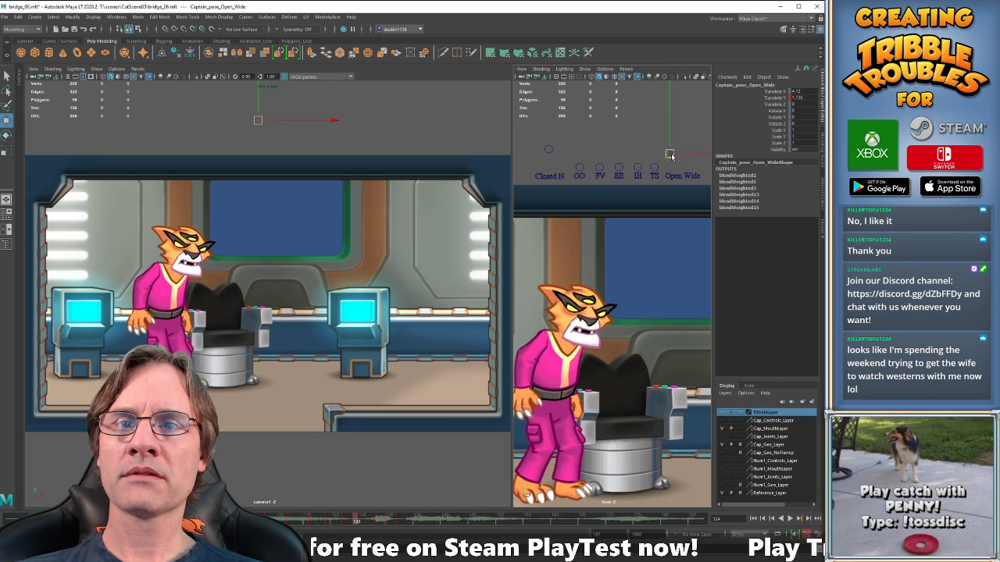
# Step back and forth between frames 119 and 125 to check the Open Wide transition.
pyautogui.hotkey('alt', ',')
pyautogui.hotkey('alt', ',')
pyautogui.hotkey('alt', ',')
pyautogui.hotkey('alt', ',')
pyautogui.hotkey('alt', ',')
pyautogui.hotkey('alt', ',')
pyautogui.hotkey('alt', ',')
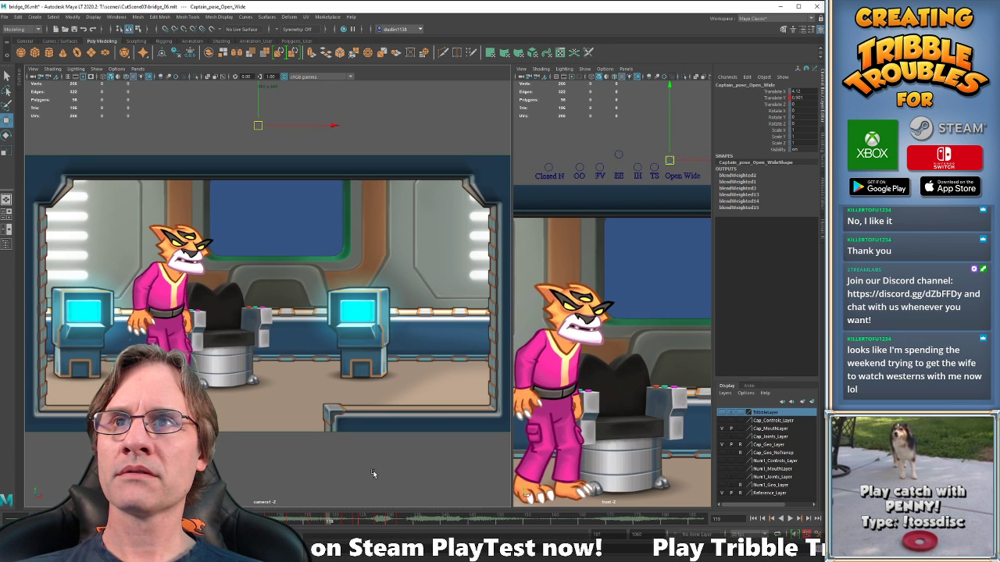
pyautogui.hotkey('alt', '.')
pyautogui.hotkey('alt', '.')
pyautogui.hotkey('alt', '.')
pyautogui.hotkey('alt', '.')
pyautogui.hotkey('alt', '.')
pyautogui.hotkey('alt', '.')
pyautogui.hotkey('alt', '.')
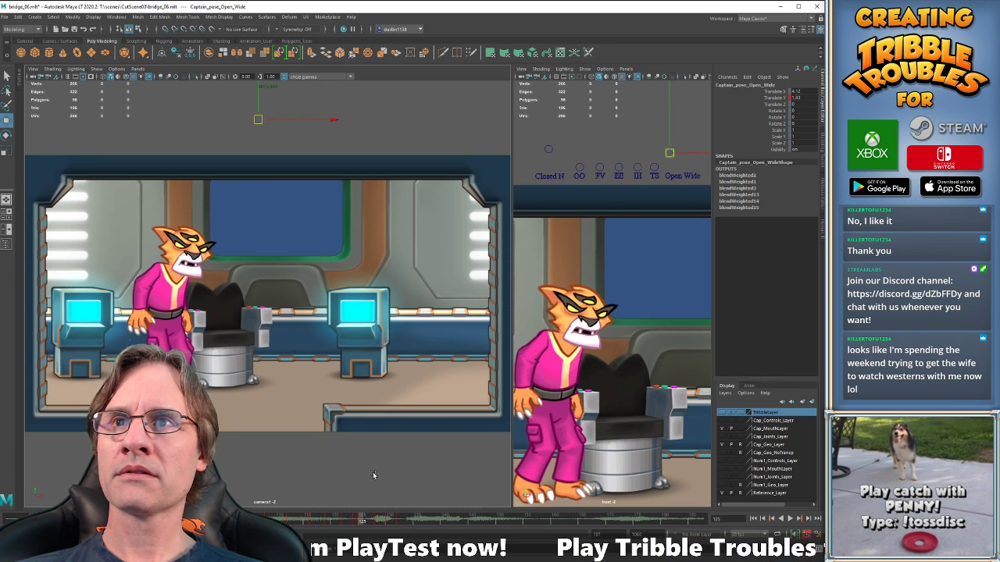
pyautogui.hotkey('alt', '.')
pyautogui.hotkey('alt', '.')
# Lower the Open Wide control to about 1.42 at frame 124.
pyautogui.hotkey('alt', ',')
pyautogui.hotkey('alt', ',')
pyautogui.hotkey('alt', ',')
pyautogui.hotkey('alt', ',')
pyautogui.hotkey('alt', ',')
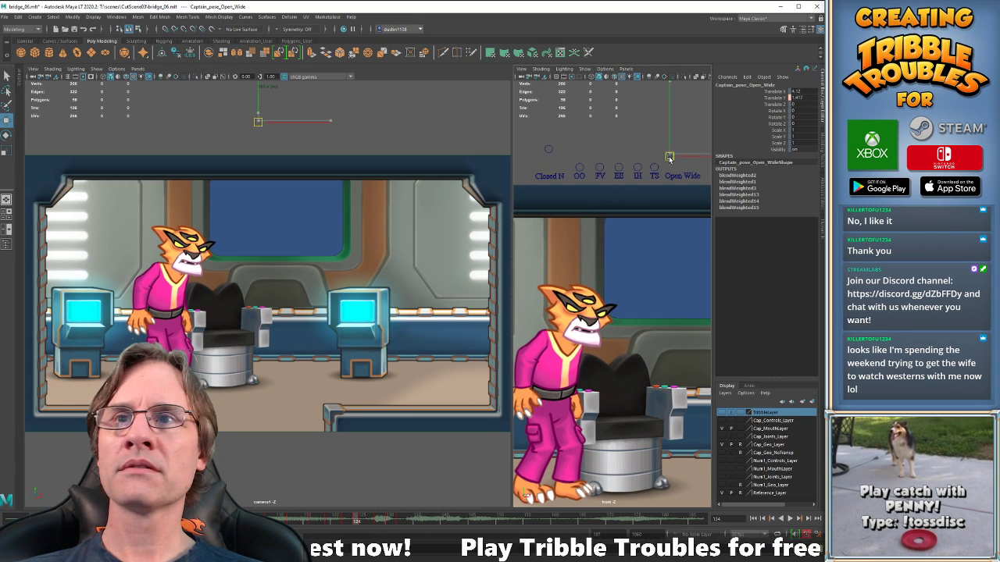
# Compare the mouth pose at frame 122 and lower the Open Wide control to about 1.31 at frame 125.
pyautogui.hotkey('alt', '.')
pyautogui.hotkey('alt', '.')
pyautogui.hotkey('alt', '.')
pyautogui.hotkey('alt', '.')
pyautogui.hotkey('alt', '.')
pyautogui.hotkey('alt', '.')
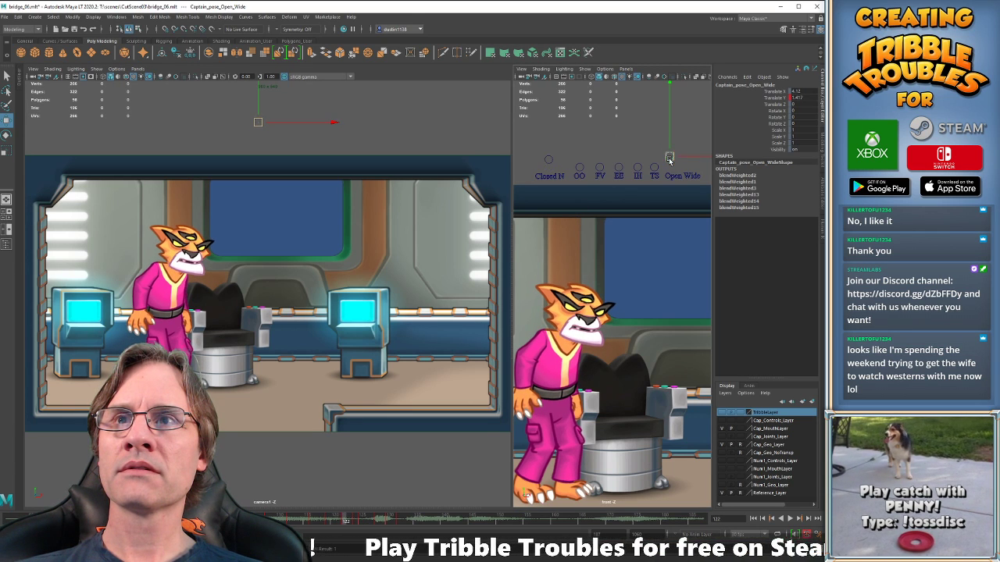
pyautogui.hotkey('alt', '.')
pyautogui.hotkey('alt', '.')
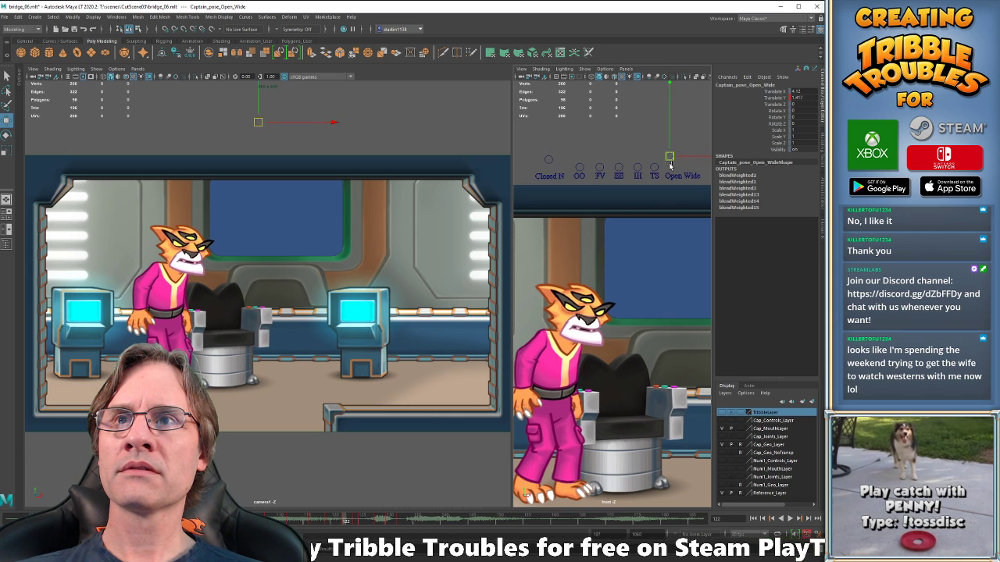
pyautogui.hotkey('alt', ',')
pyautogui.hotkey('alt', ',')
pyautogui.moveTo(671, 161); pyautogui.dragTo(671, 160)
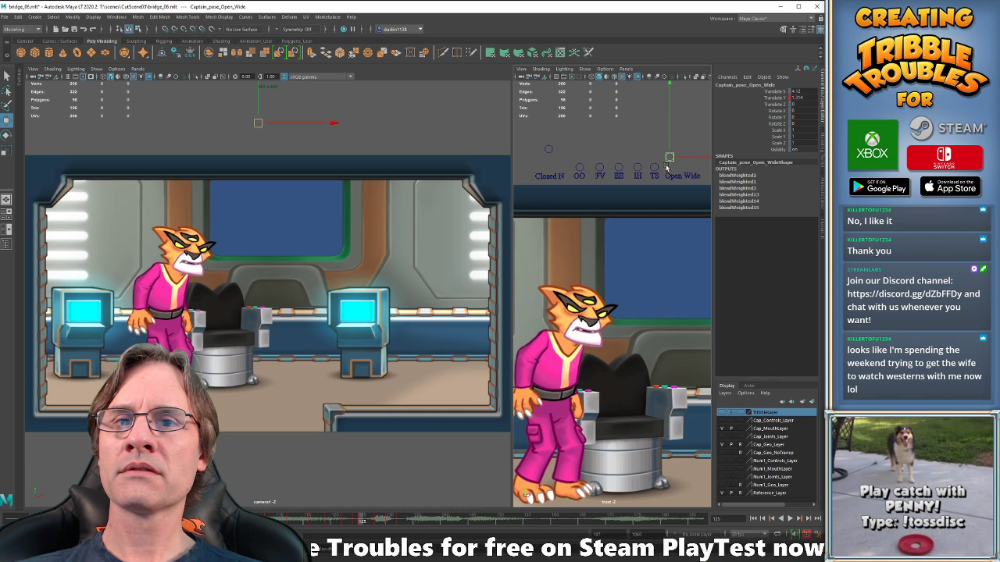
# Play back the dialogue to check the revised mouth shapes and save the scene.
pyautogui.press('.')
pyautogui.press('.')
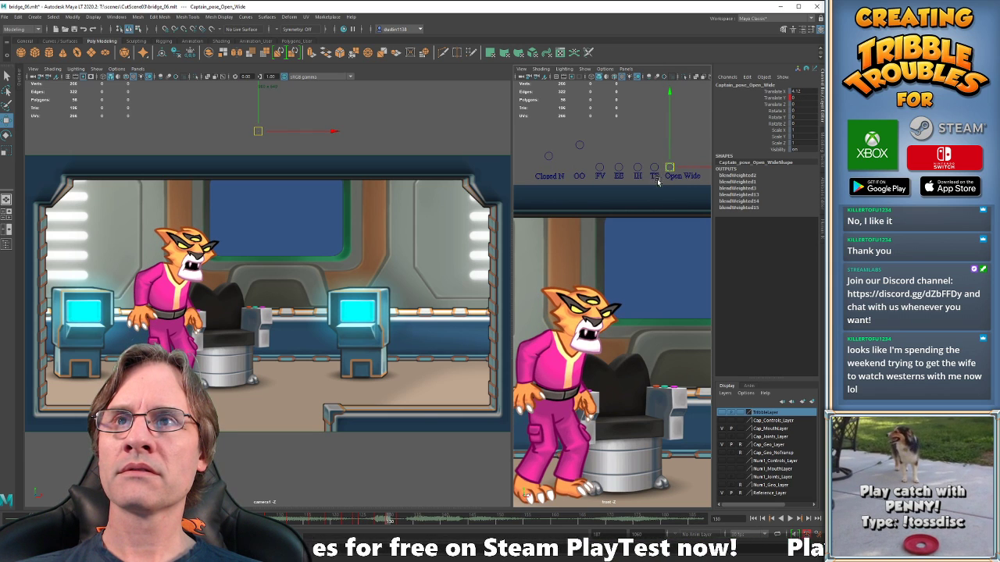
pyautogui.click(292, 517)
pyautogui.hotkey('alt', 'v')
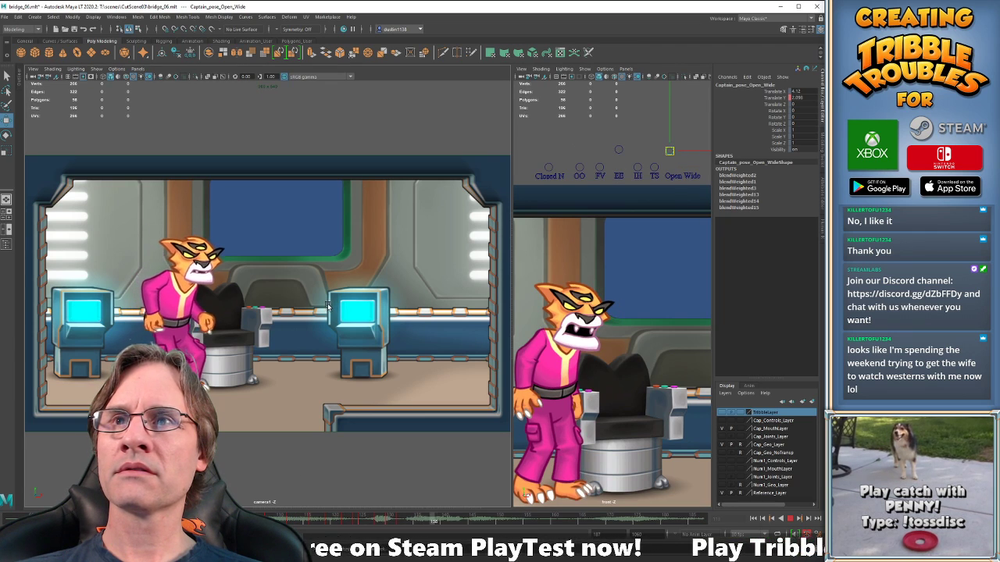
pyautogui.hotkey('alt', 'v')
pyautogui.hotkey('alt', 'v')
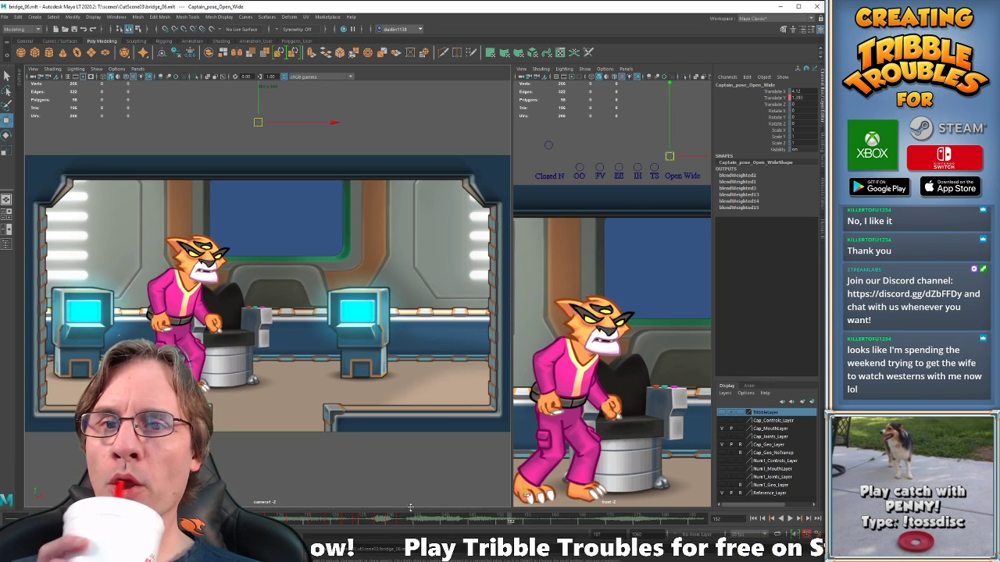
# Play back and scrub the following part of the dialogue up to frame 134.
pyautogui.click(384, 520)
pyautogui.hotkey('alt', 'v')
pyautogui.moveTo(384, 524); pyautogui.dragTo(404, 529)
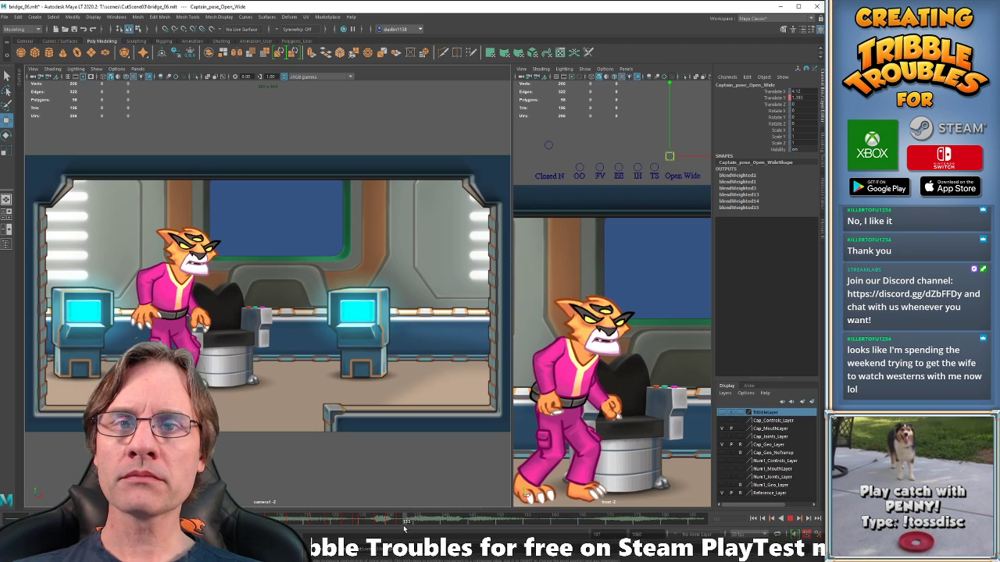
pyautogui.moveTo(430, 518)
pyautogui.mouseDown()
pyautogui.moveTo(402, 521)
pyautogui.moveTo(410, 521)
pyautogui.mouseUp()
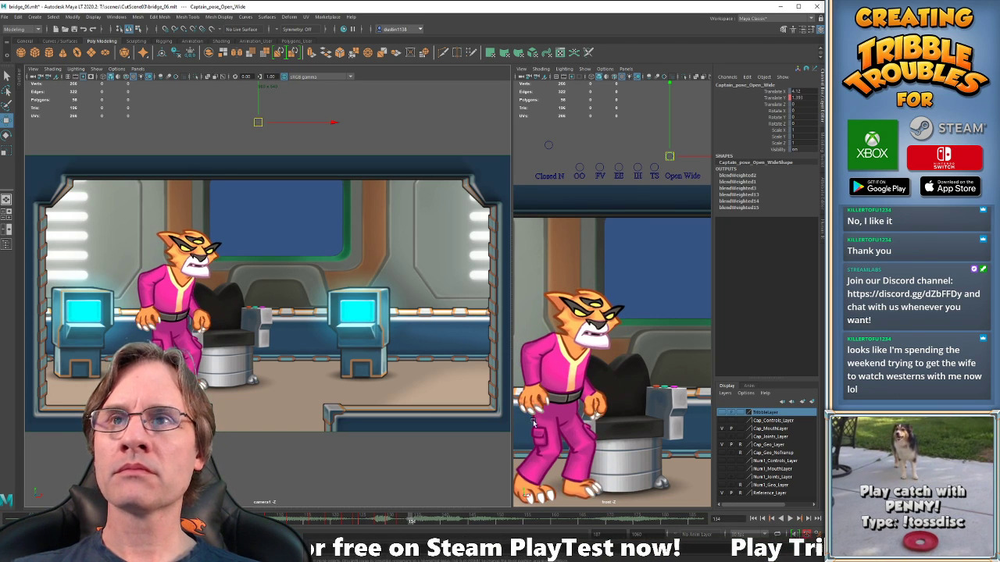
# Select all of the captain's mouth controls and step through their keys around frame 132.
pyautogui.moveTo(540, 137); pyautogui.dragTo(687, 171)
pyautogui.press(',')
pyautogui.press(',')
pyautogui.press('.')
pyautogui.press('.')
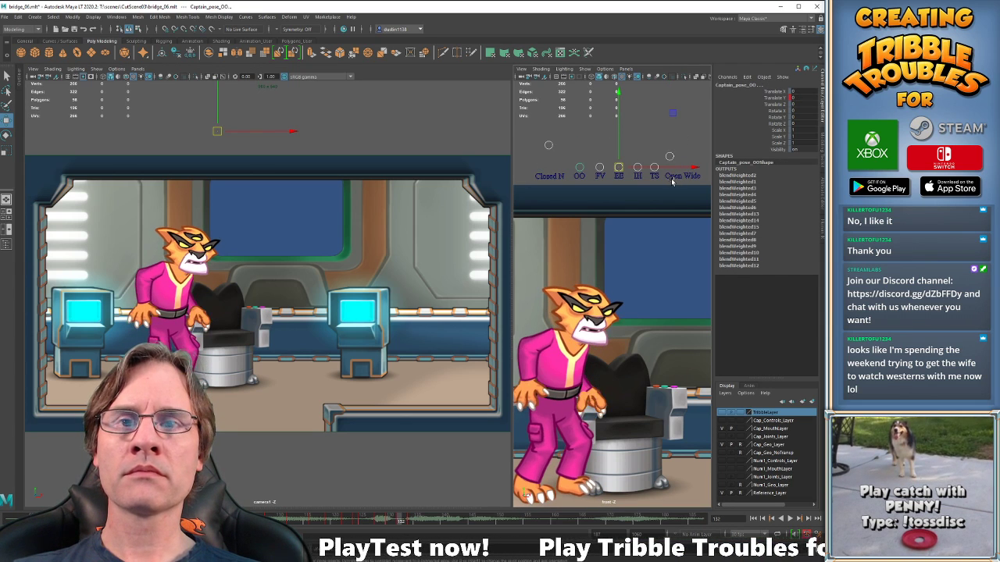
# Adjust the Open Wide control to about 1.39 and lower the Closed N control to about 1.7 at frame 134.
pyautogui.click(683, 128)
pyautogui.moveTo(673, 137); pyautogui.dragTo(660, 159)
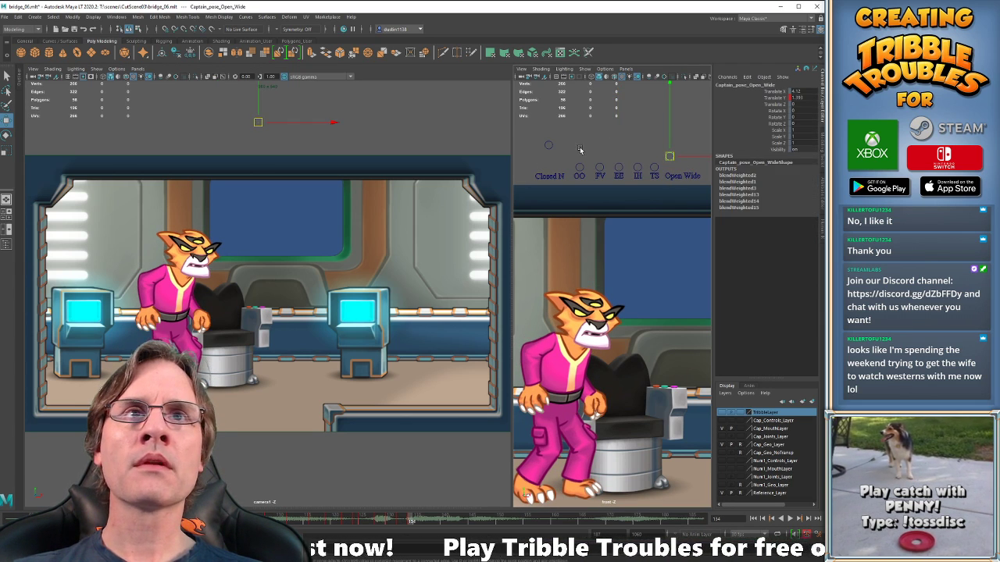
pyautogui.click(551, 146)
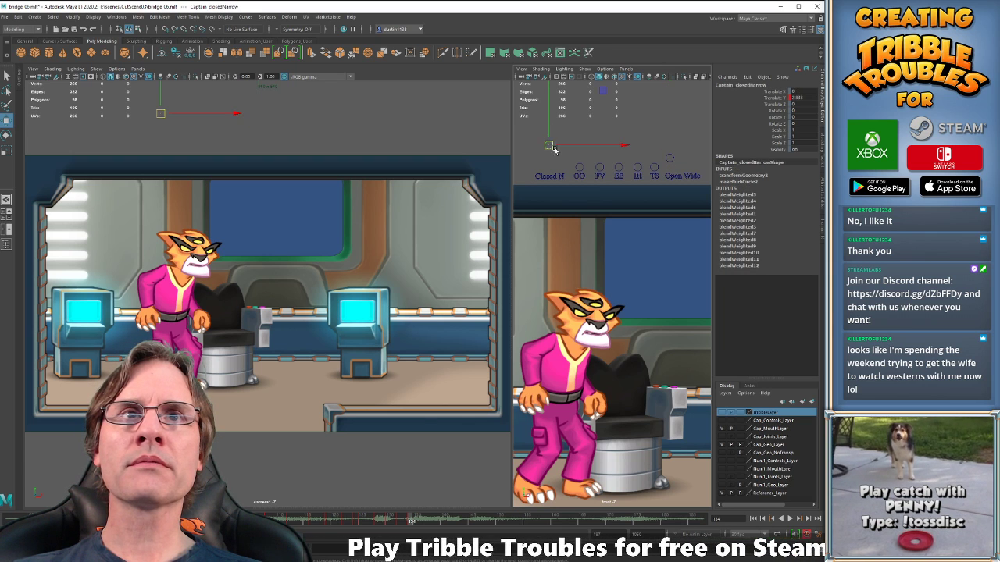
pyautogui.moveTo(548, 145); pyautogui.dragTo(548, 154)
# Scrub and play back the dialogue around frame 134 to check the mouth shapes up to frame 136.
pyautogui.moveTo(334, 522); pyautogui.dragTo(406, 531)
pyautogui.click(411, 530)
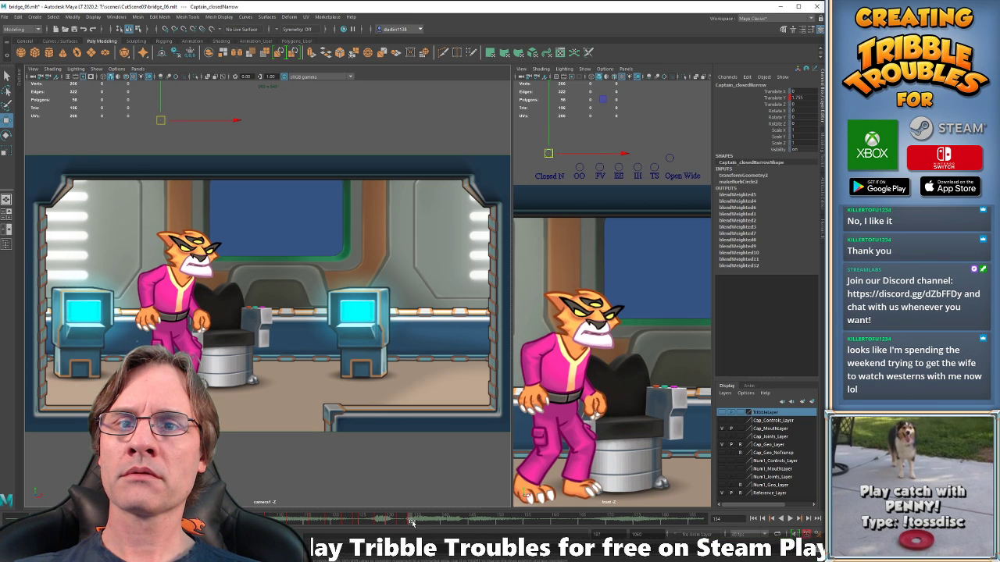
pyautogui.moveTo(413, 523); pyautogui.dragTo(418, 525)
pyautogui.hotkey('alt', 'v')
pyautogui.hotkey('alt', 'v')
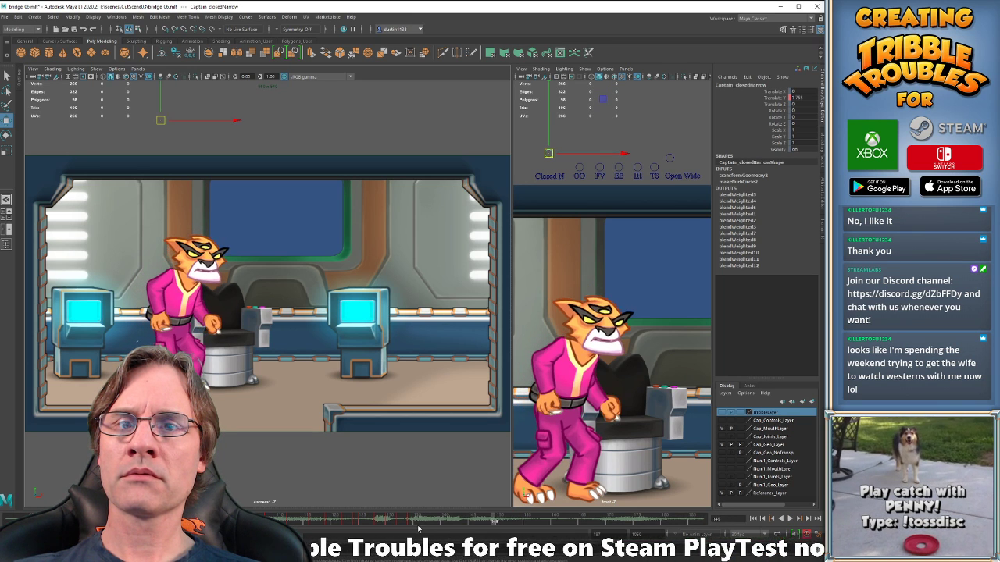
pyautogui.click(418, 530)
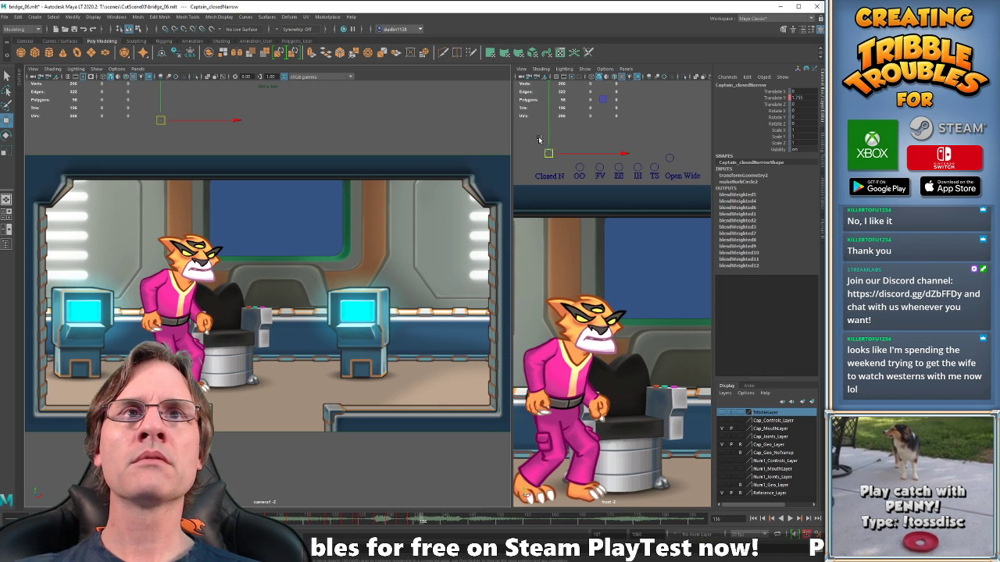
# Key all mouth controls at frame 134, reset them to 0 at frame 136 and raise OO there to about 2.06.
pyautogui.moveTo(539, 140); pyautogui.dragTo(685, 174)
pyautogui.click(412, 528)
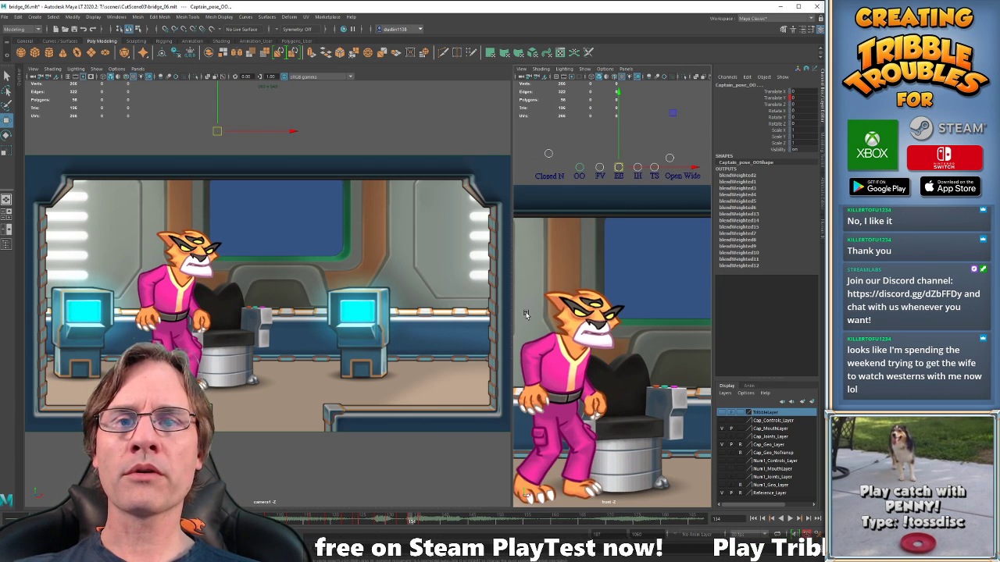
pyautogui.press('.')
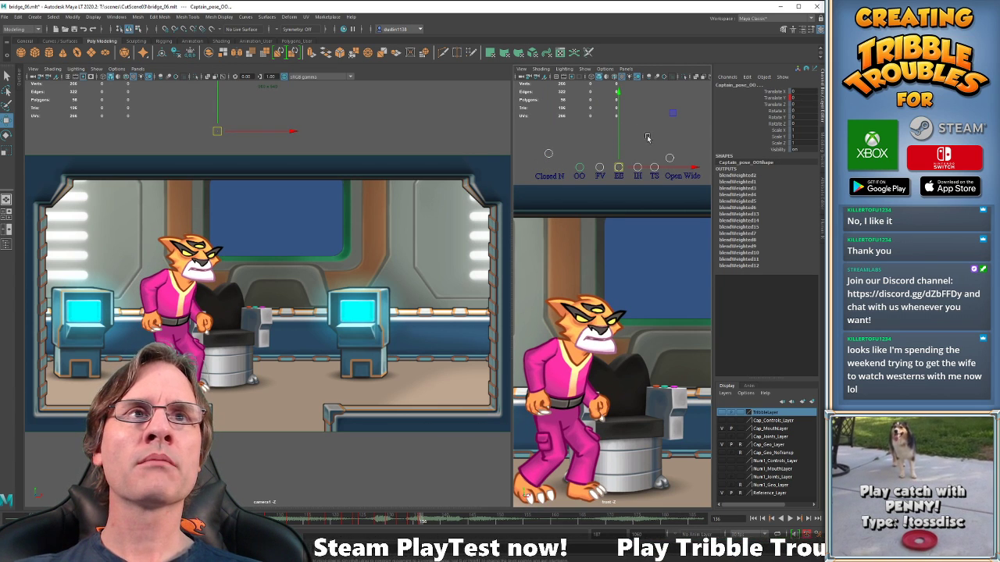
pyautogui.moveTo(619, 148); pyautogui.dragTo(624, 214)
pyautogui.click(579, 166)
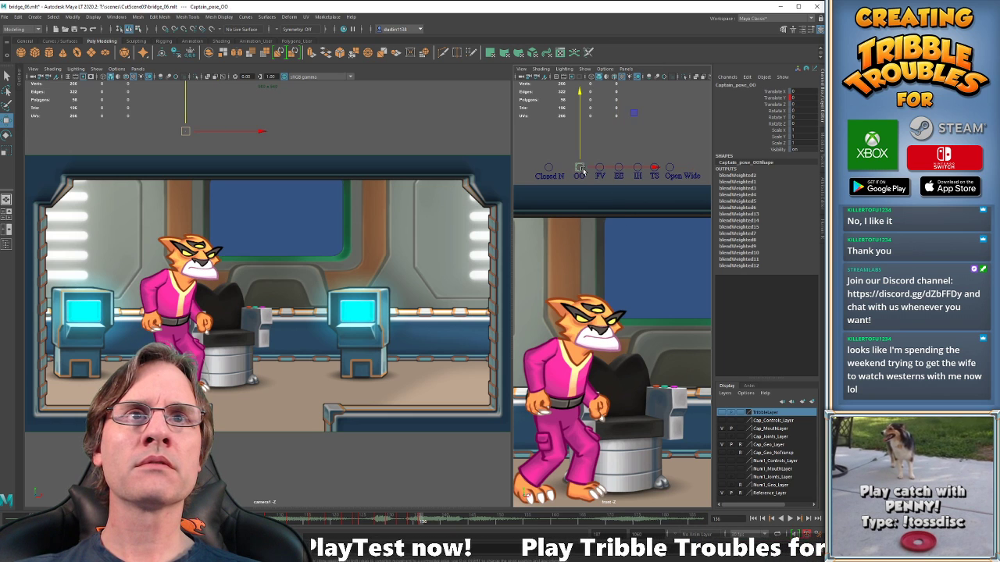
pyautogui.press(',')
pyautogui.press('.')
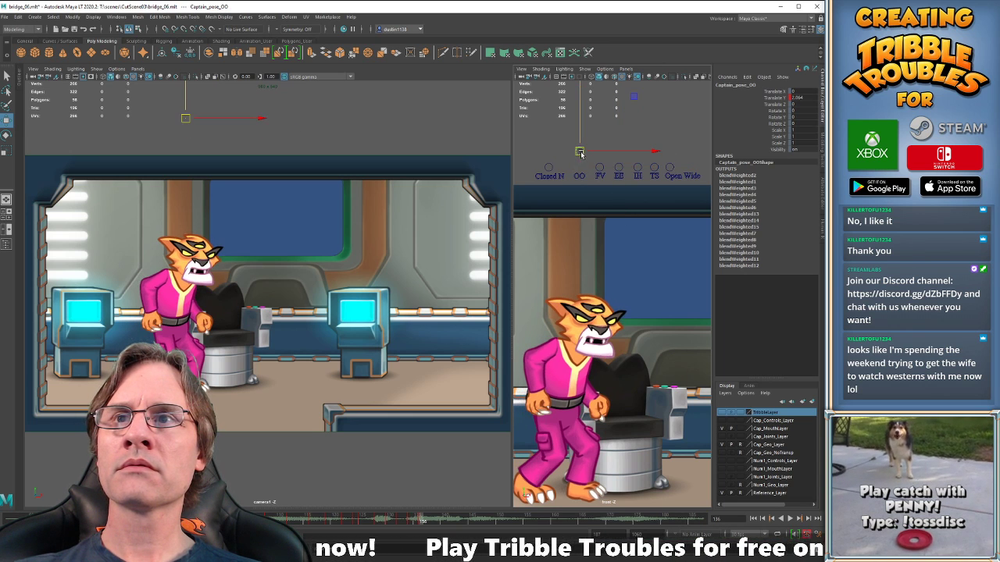
# Key the mouth controls at frame 138 with OO raised to about 2.79, comparing the pose with the neighbouring keys.
pyautogui.moveTo(422, 523); pyautogui.dragTo(434, 521)
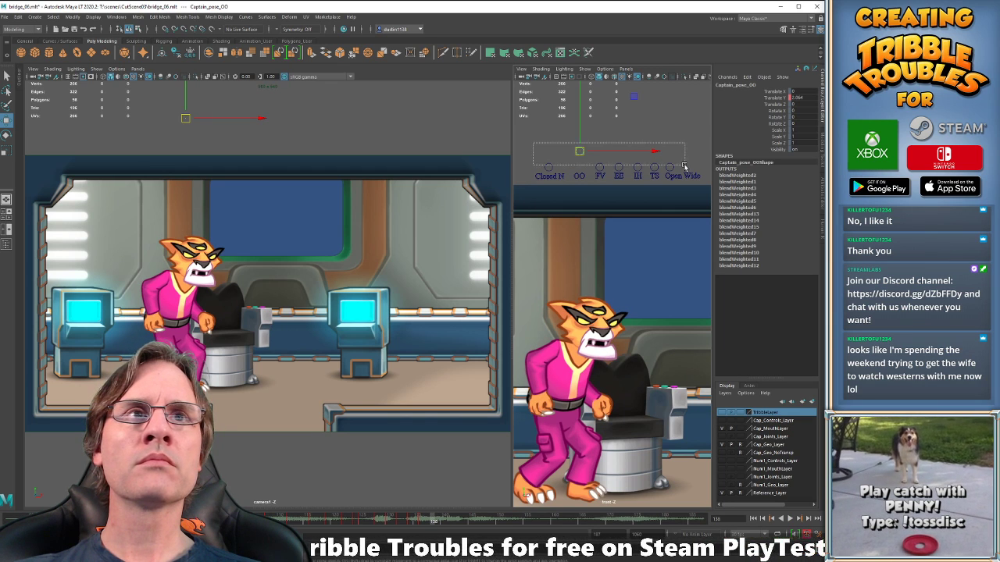
pyautogui.click(619, 167)
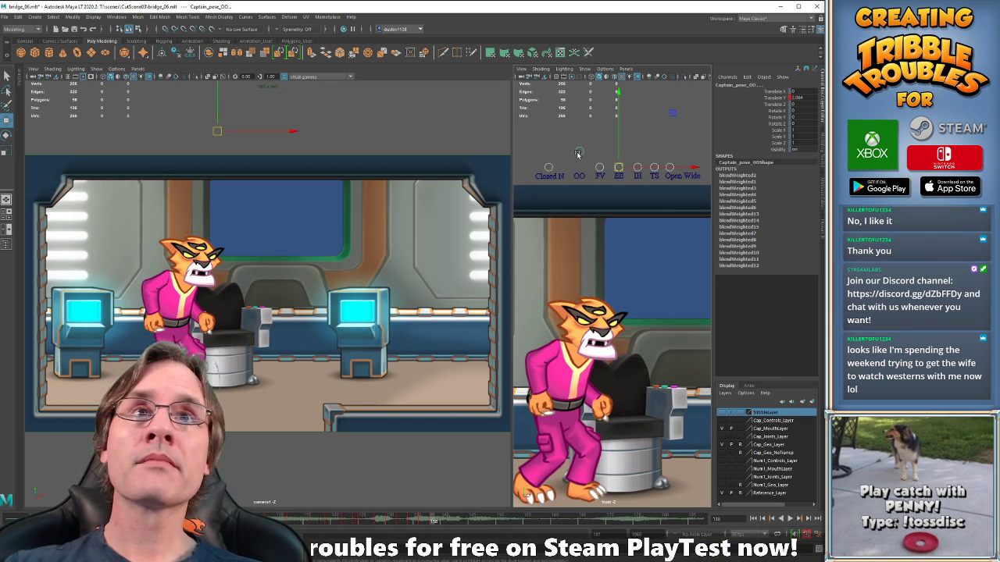
pyautogui.moveTo(617, 166); pyautogui.dragTo(579, 146)
pyautogui.hotkey('alt', ',')
pyautogui.hotkey('alt', ',')
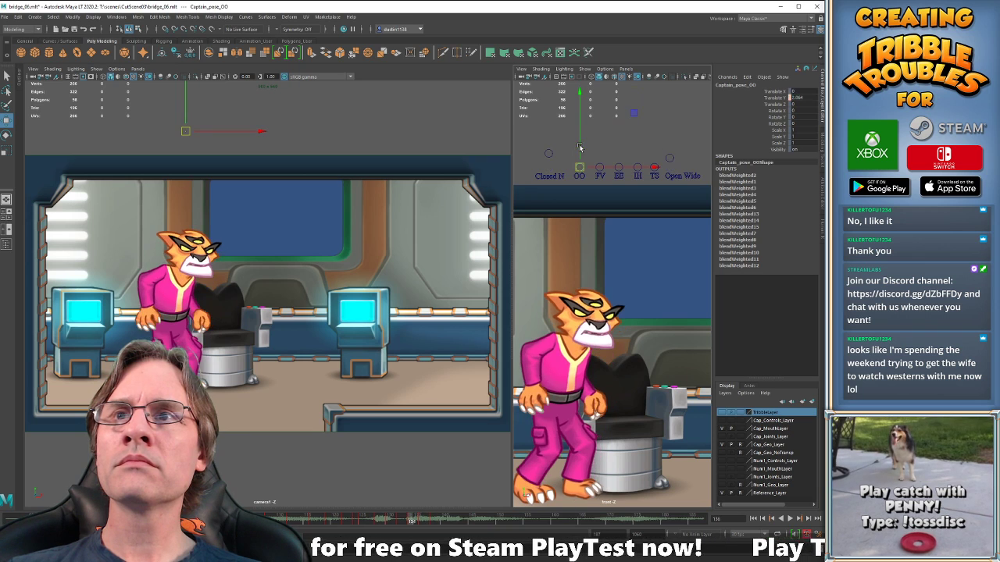
pyautogui.hotkey('alt', '.')
pyautogui.hotkey('alt', '.')
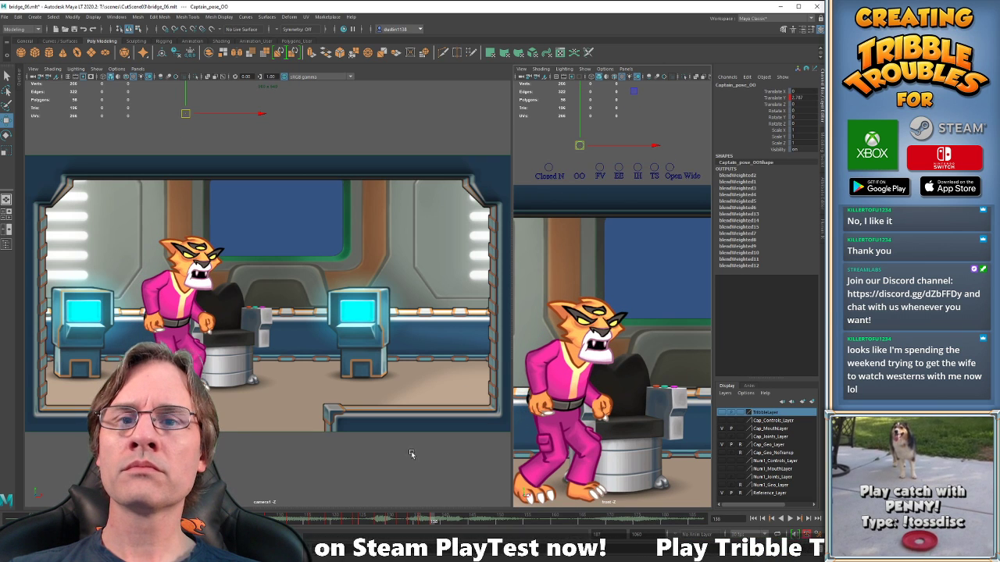
# Key all mouth controls at frame 140 and lower the OO control to about 1.6.
pyautogui.moveTo(411, 521); pyautogui.dragTo(445, 521)
pyautogui.moveTo(535, 143); pyautogui.dragTo(697, 167)
pyautogui.moveTo(579, 146); pyautogui.dragTo(579, 153)
# Raise the TS control to about 2.43 at frame 140 and compare the pose with the preceding keys.
pyautogui.click(654, 168)
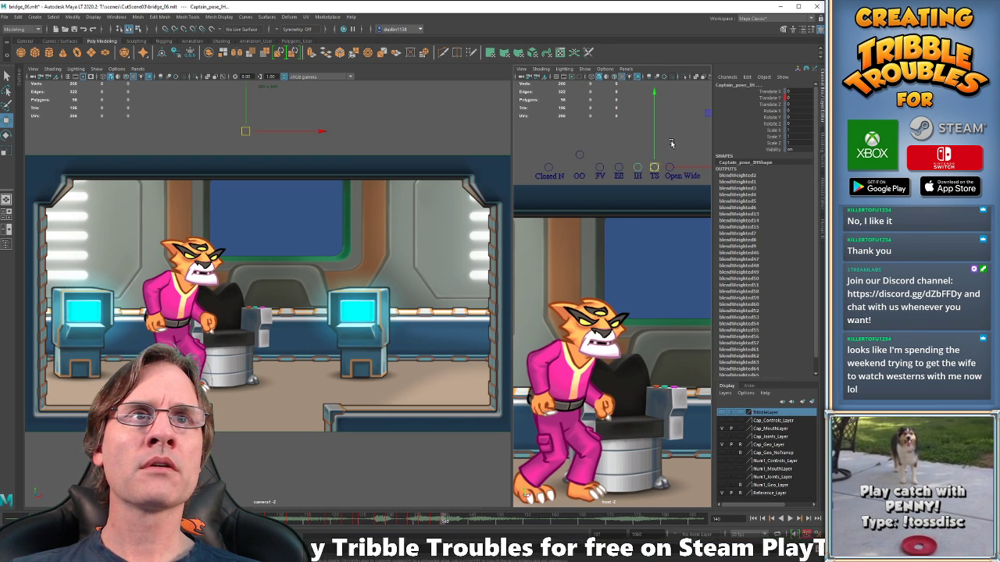
pyautogui.click(671, 144)
pyautogui.click(657, 166)
pyautogui.moveTo(655, 167); pyautogui.dragTo(654, 148)
pyautogui.press(',')
pyautogui.press(',')
pyautogui.press('.')
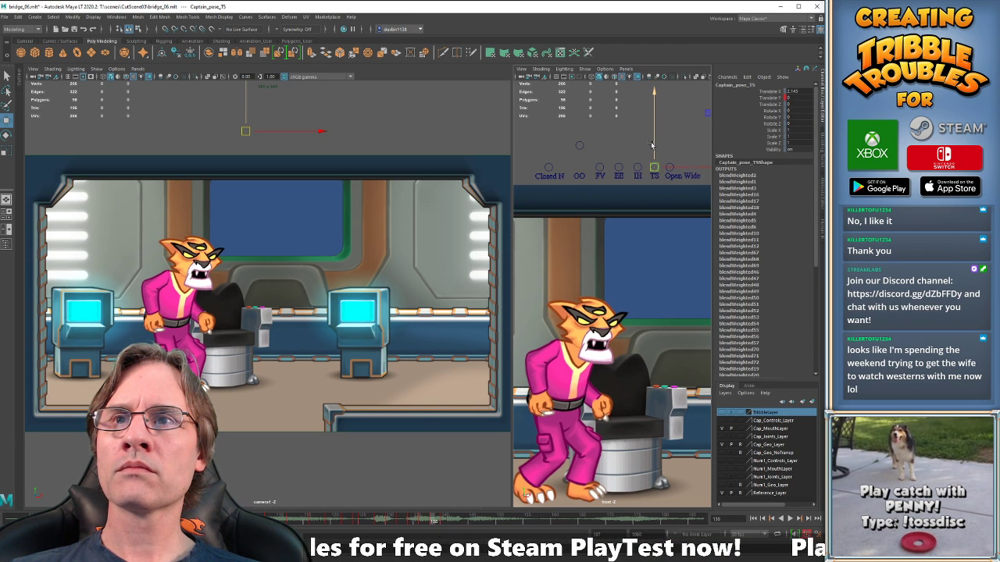
pyautogui.press('.')
# Key the mouth controls at frame 142 with OO lowered to about 0.93, comparing it with the preceding keys.
pyautogui.moveTo(447, 522); pyautogui.dragTo(456, 523)
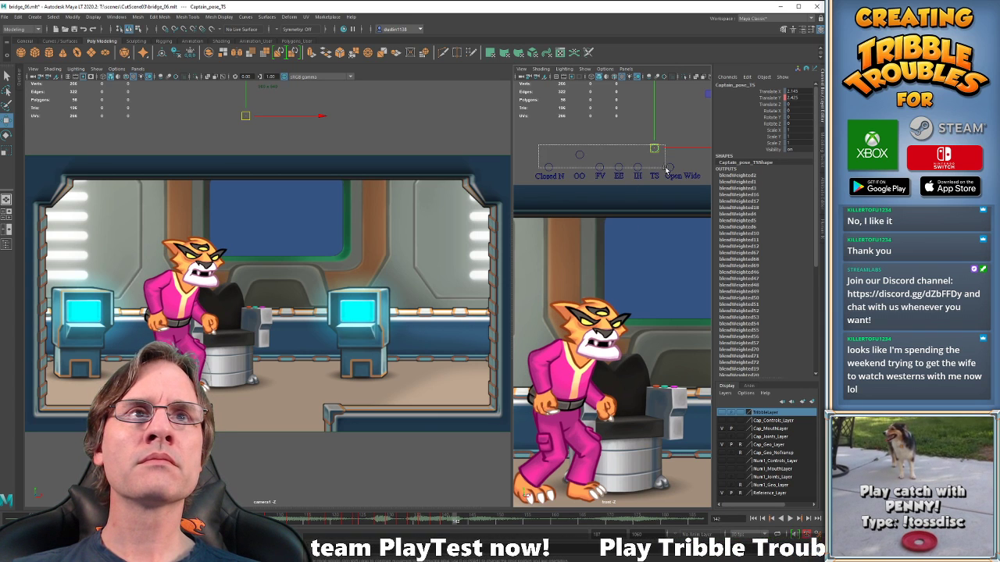
pyautogui.click(613, 161)
pyautogui.moveTo(584, 159); pyautogui.dragTo(585, 161)
pyautogui.moveTo(580, 155); pyautogui.dragTo(580, 161)
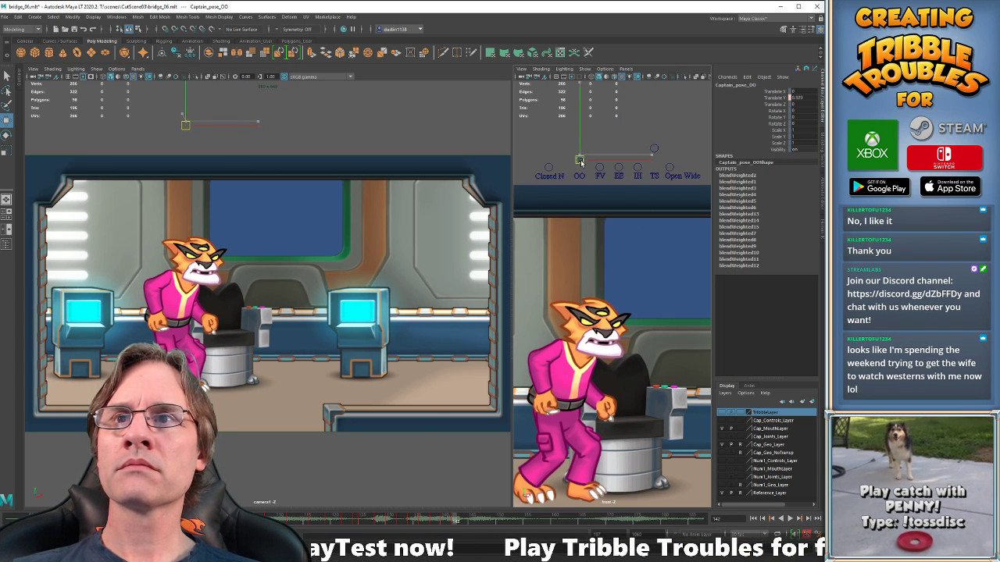
pyautogui.press(',')
pyautogui.press(',')
pyautogui.press('.')
pyautogui.press('.')
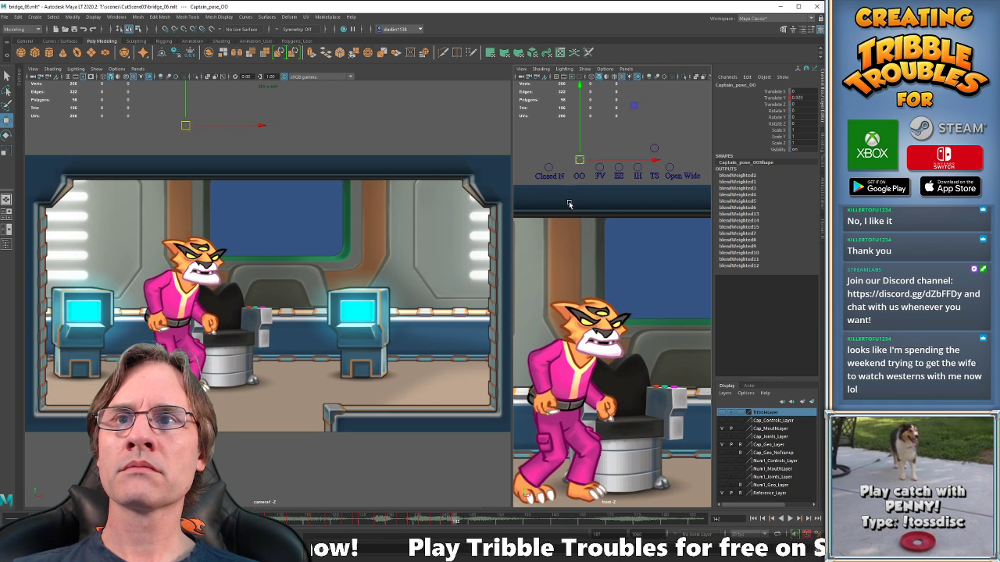
pyautogui.press(',')
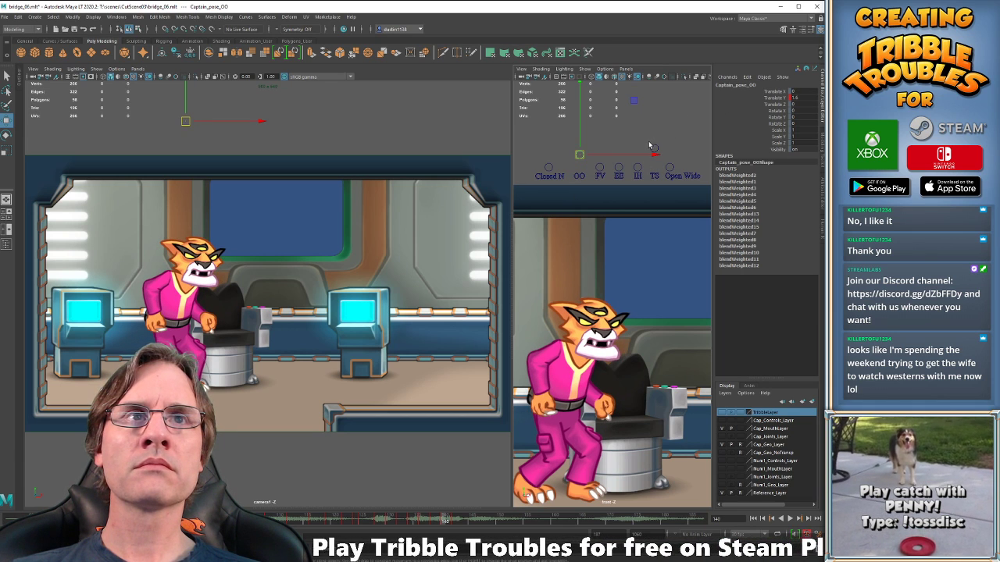
# Raise the TS control to about 3.3 at frame 142 and step through the neighbouring keys to compare.
pyautogui.click(653, 144)
pyautogui.press('.')
pyautogui.press('.')
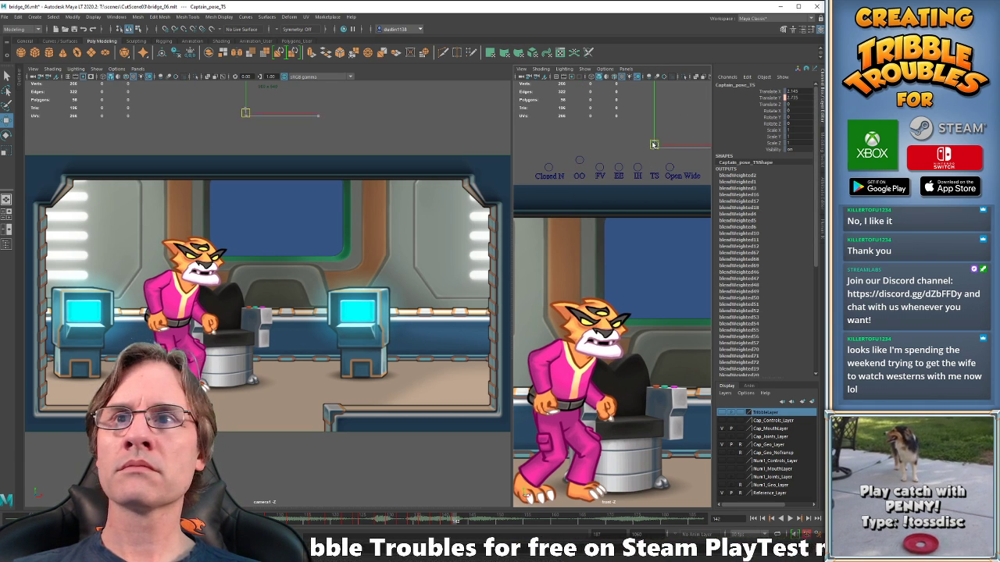
pyautogui.moveTo(654, 142); pyautogui.dragTo(654, 142)
pyautogui.press(',')
pyautogui.press(',')
pyautogui.press('.')
pyautogui.press('.')
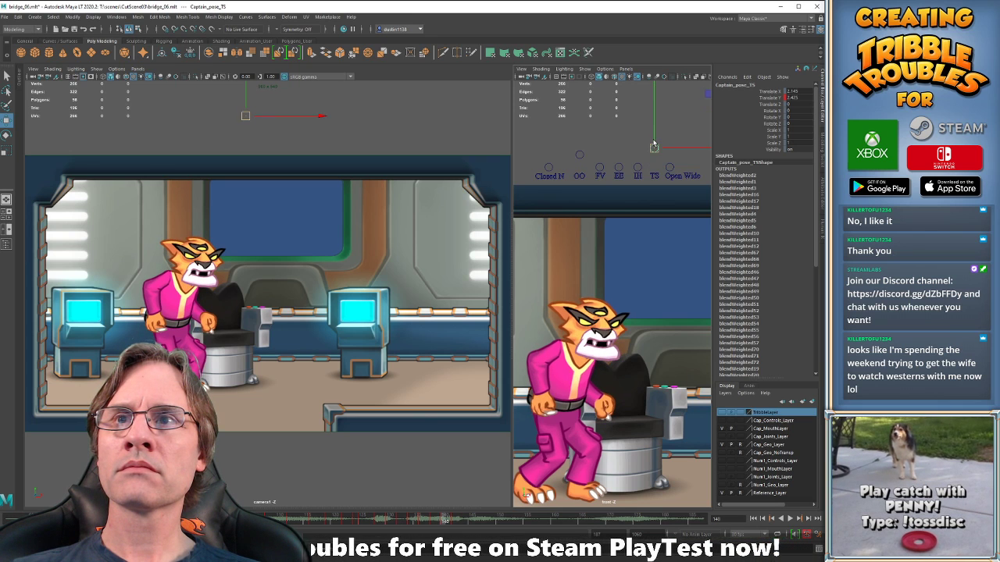
# Play back the dialogue to check the new mouth shapes through frame 142.
pyautogui.moveTo(398, 517); pyautogui.dragTo(422, 519)
pyautogui.hotkey('alt', 'v')
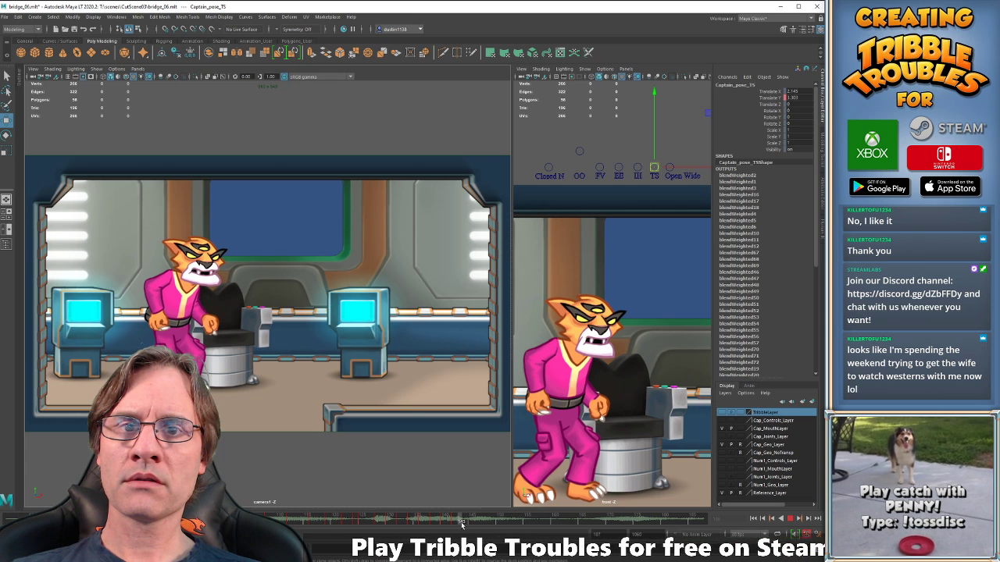
pyautogui.hotkey('alt', 'v')
# Key all mouth controls at frame 142, then at frame 143 set OO to about 0.67 and TS to about 3.46.
pyautogui.moveTo(535, 129); pyautogui.dragTo(709, 168)
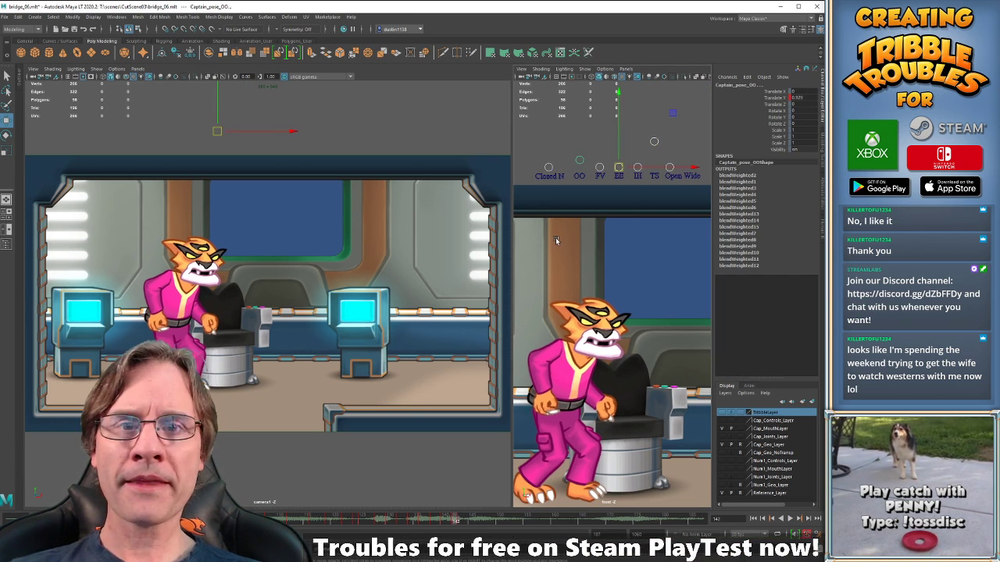
pyautogui.click(654, 142)
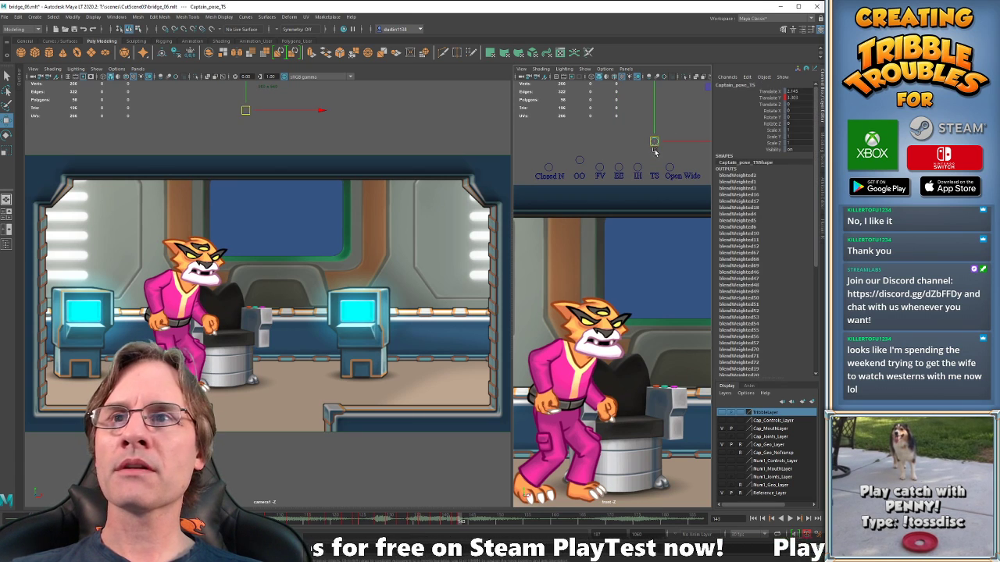
pyautogui.click(578, 160)
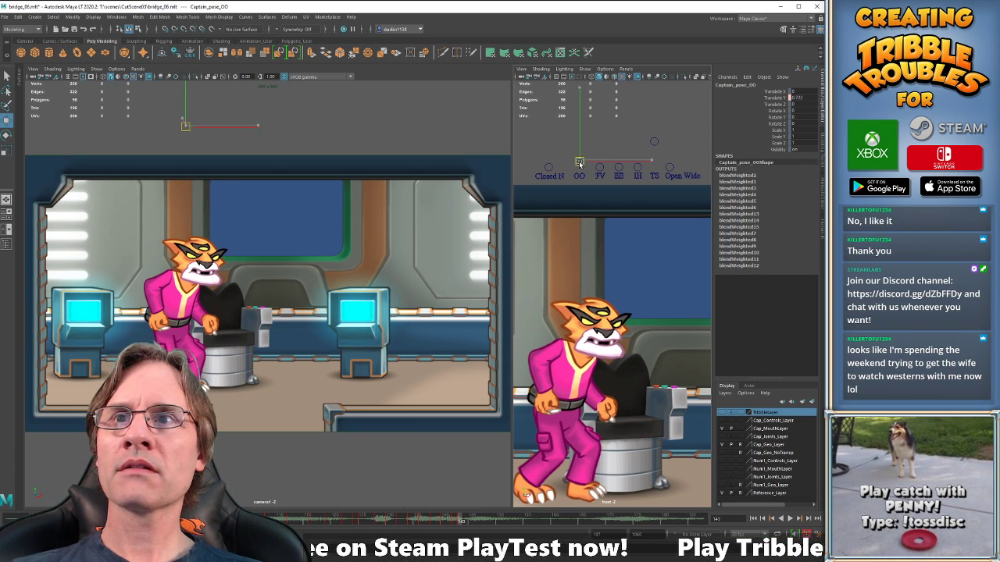
pyautogui.click(654, 143)
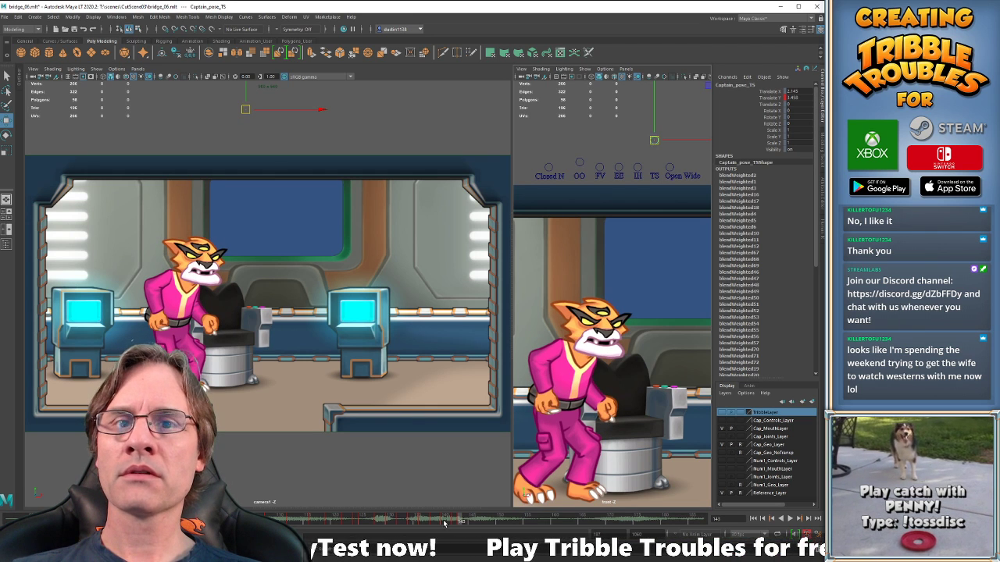
# Select all mouth controls at frame 145 and reset them to 0 to close the mouth.
pyautogui.moveTo(444, 523); pyautogui.dragTo(471, 523)
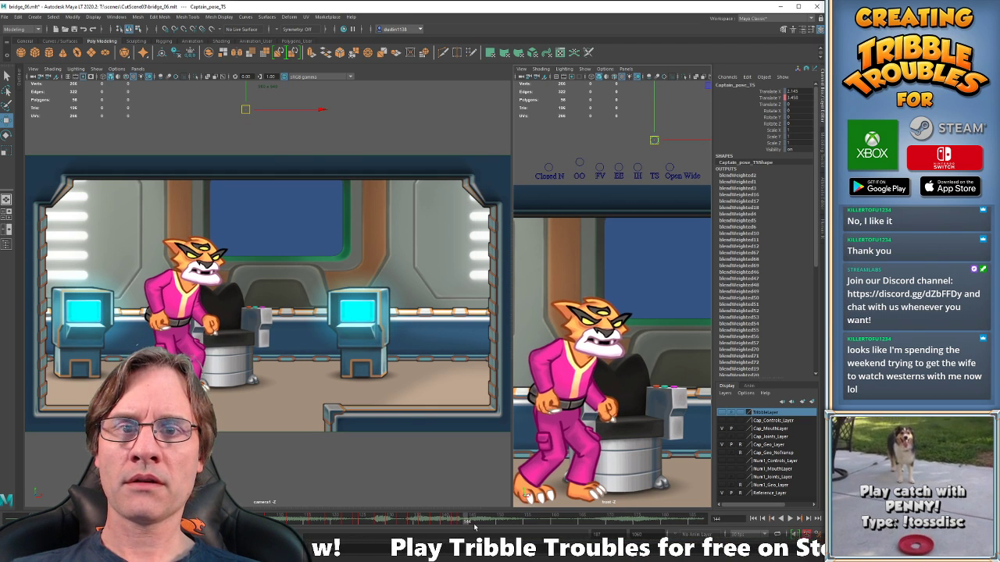
pyautogui.moveTo(537, 151); pyautogui.dragTo(687, 168)
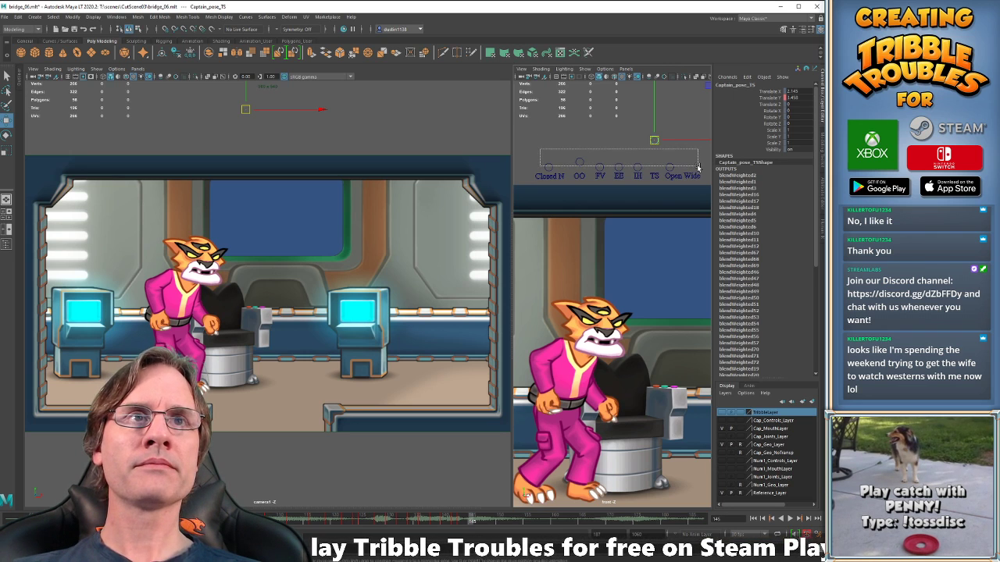
pyautogui.moveTo(536, 134); pyautogui.dragTo(687, 168)
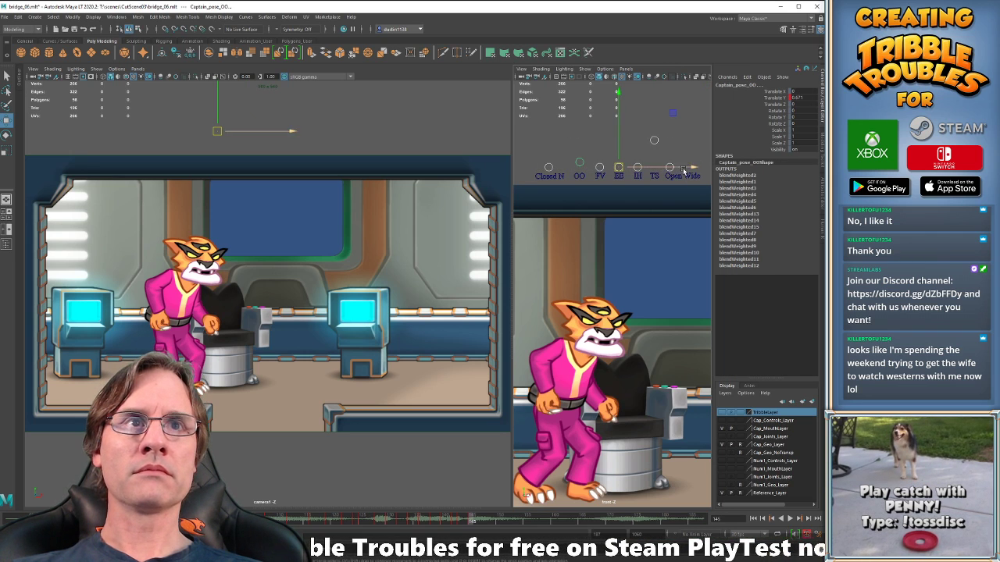
pyautogui.moveTo(644, 134); pyautogui.dragTo(670, 162)
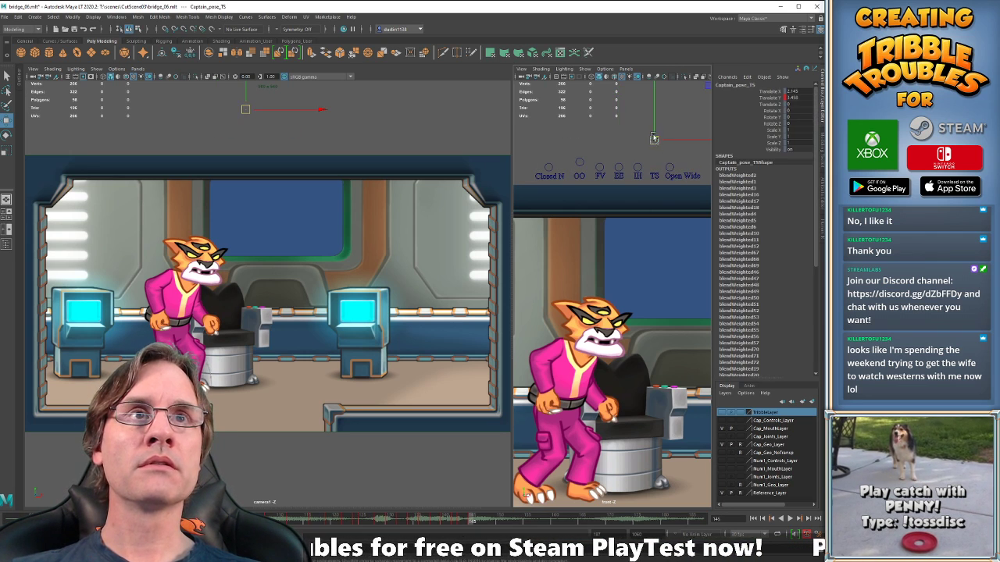
pyautogui.click(581, 160)
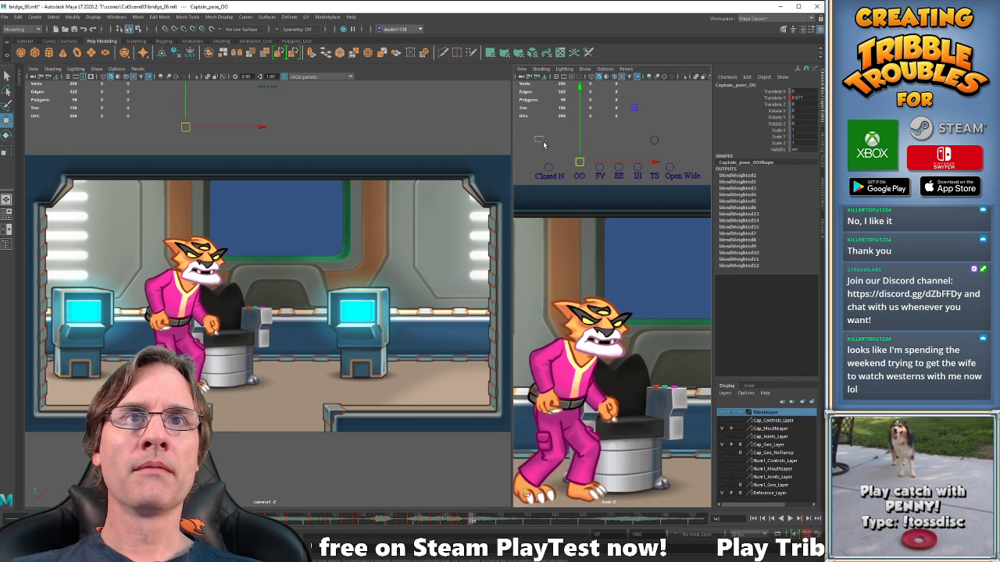
pyautogui.moveTo(543, 143); pyautogui.dragTo(692, 171)
pyautogui.moveTo(618, 142); pyautogui.dragTo(631, 205)
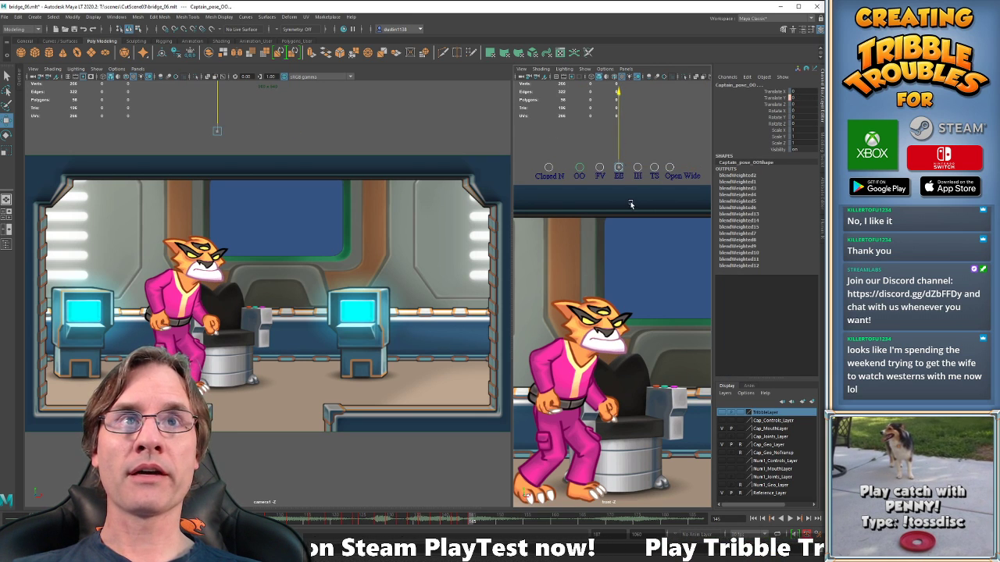
# Raise the TS control to about 2.9 and the EE control to about 2.3 at frame 145.
pyautogui.click(648, 148)
pyautogui.click(654, 166)
pyautogui.moveTo(654, 168); pyautogui.dragTo(654, 146)
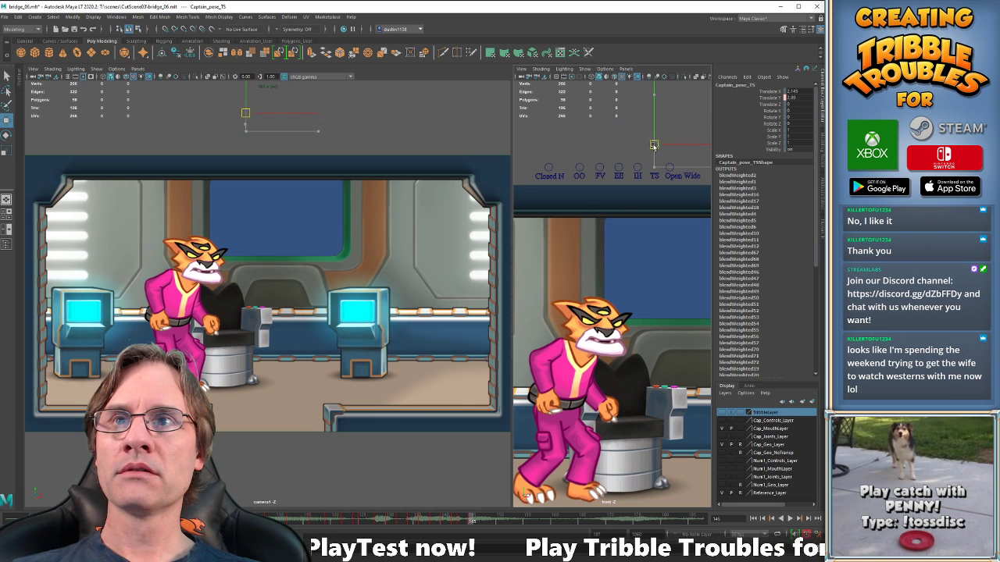
pyautogui.click(618, 166)
pyautogui.moveTo(618, 166); pyautogui.dragTo(619, 151)
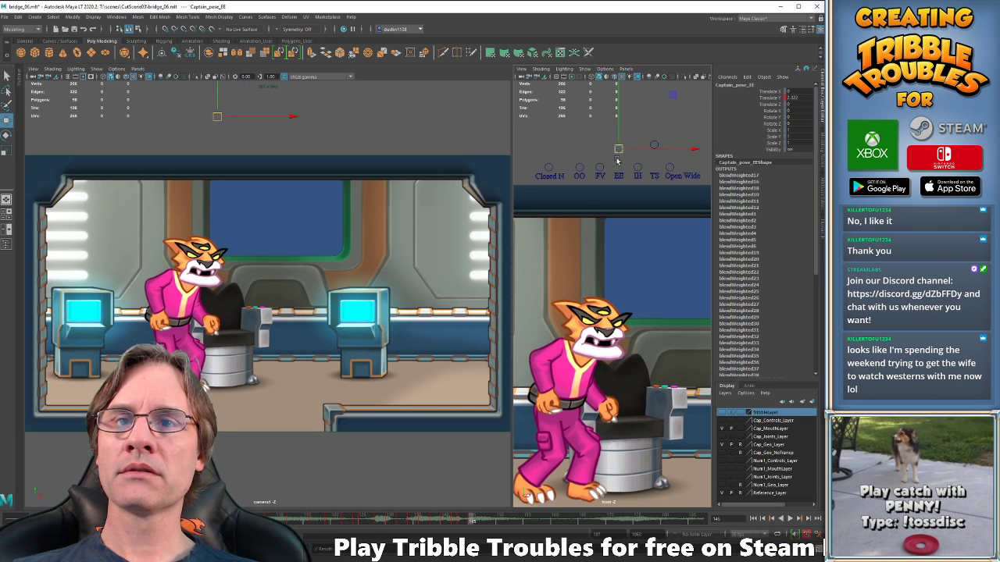
# Key all mouth controls at frame 147, then raise the EE control to about 2.8 and lower the TS control.
pyautogui.moveTo(456, 524); pyautogui.dragTo(483, 521)
pyautogui.moveTo(535, 136); pyautogui.dragTo(694, 170)
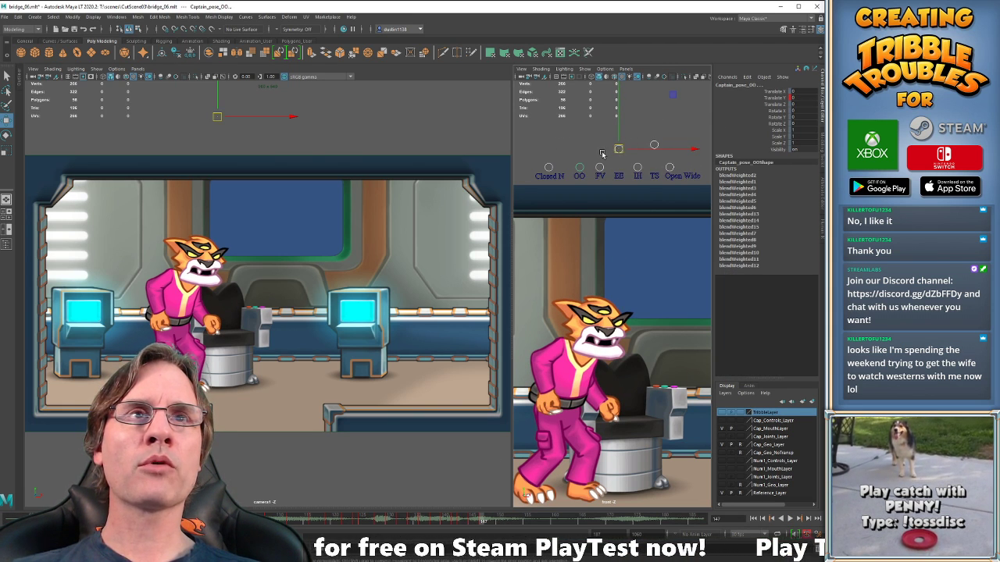
pyautogui.click(602, 154)
pyautogui.click(619, 148)
pyautogui.moveTo(619, 148); pyautogui.dragTo(657, 162)
pyautogui.click(654, 144)
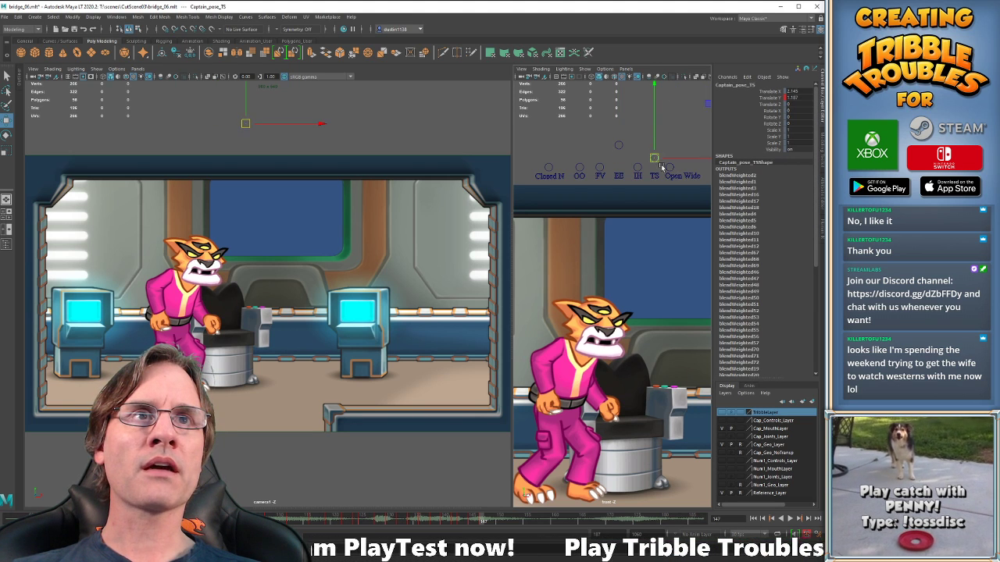
# Raise Open Wide at frame 147, then fine-tune EE to about 2.8 and TS to about 1.5.
pyautogui.click(668, 168)
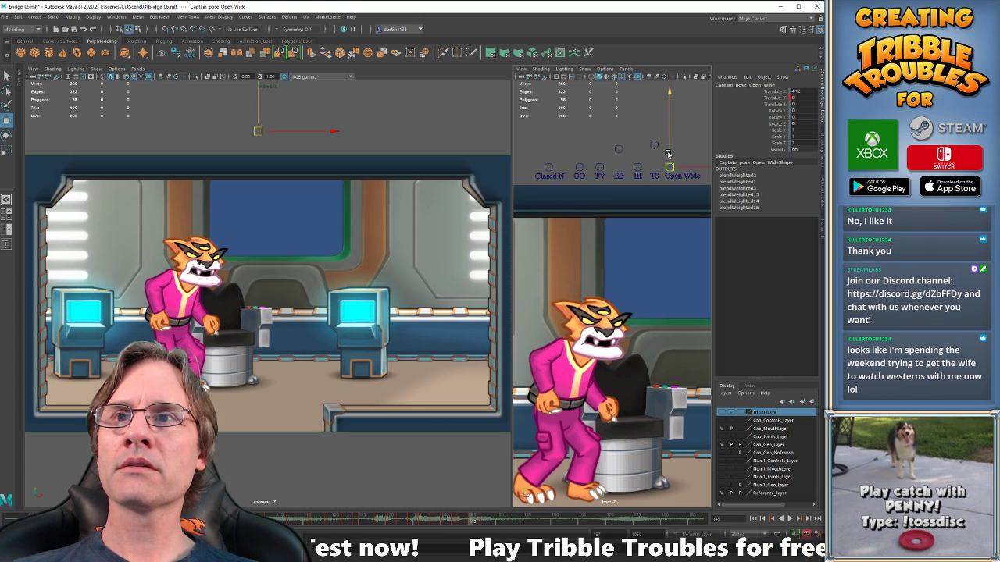
pyautogui.moveTo(664, 156); pyautogui.dragTo(663, 157)
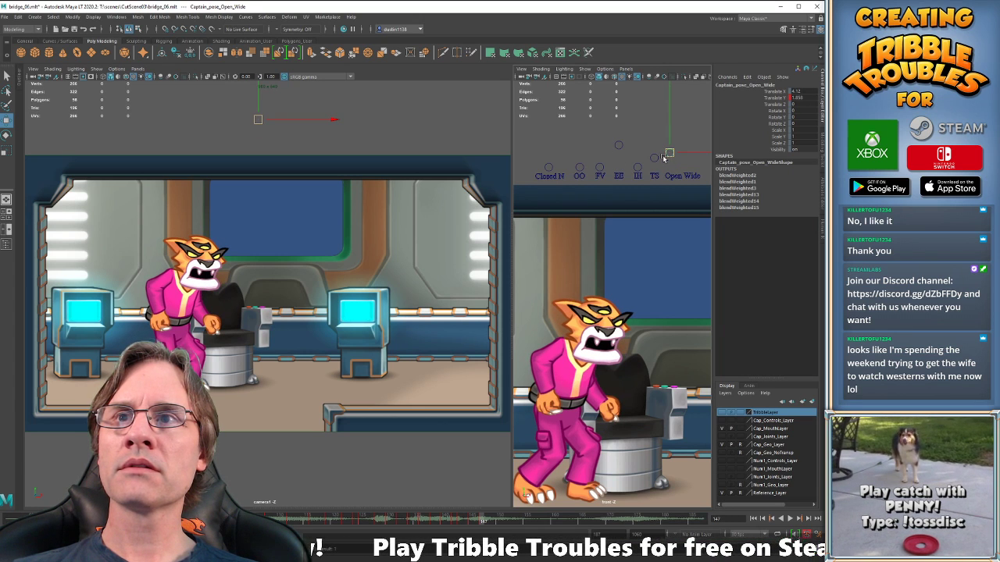
pyautogui.click(617, 147)
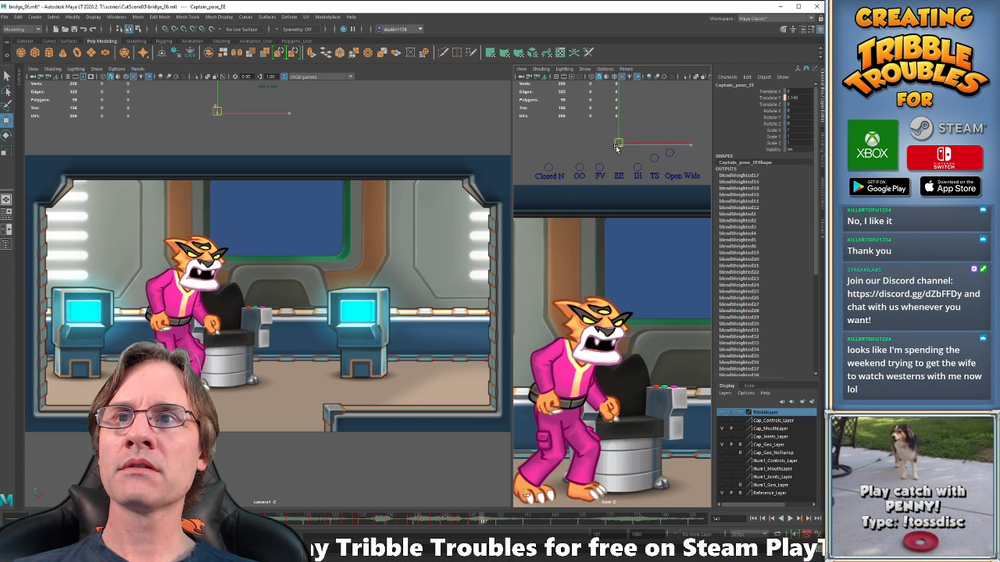
pyautogui.moveTo(617, 147); pyautogui.dragTo(617, 149)
pyautogui.click(653, 159)
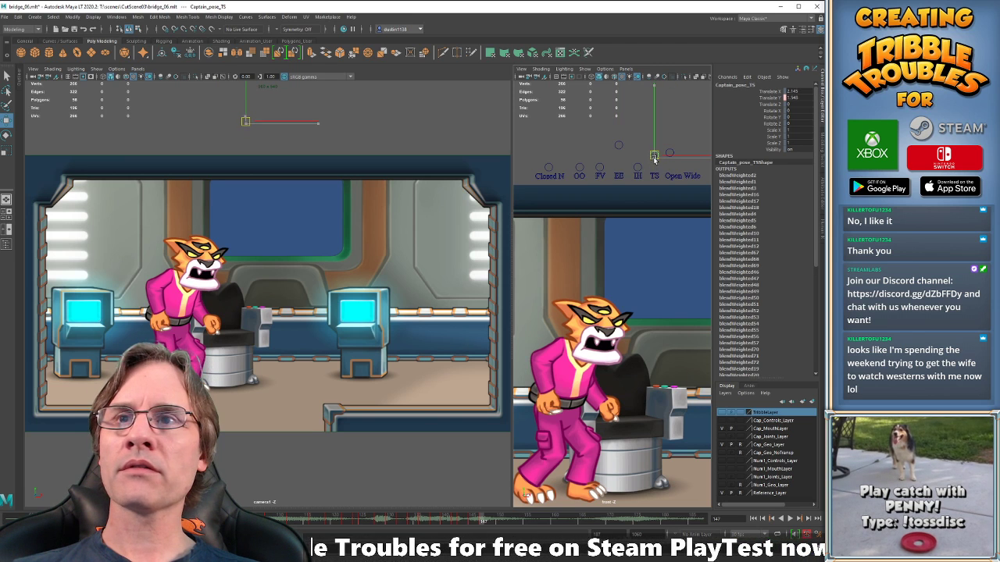
# Step between frames 145 and 147 and play the dialogue back to check the mouth transition.
pyautogui.hotkey('alt', ',')
pyautogui.hotkey('alt', ',')
pyautogui.hotkey('alt', ',')
pyautogui.hotkey('alt', '.')
pyautogui.hotkey('alt', '.')
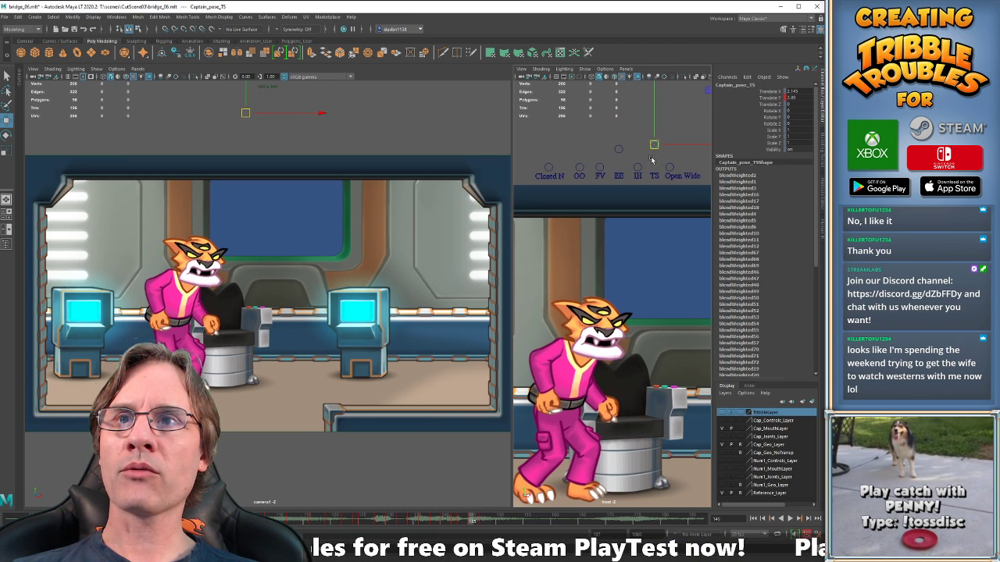
pyautogui.hotkey('alt', '.')
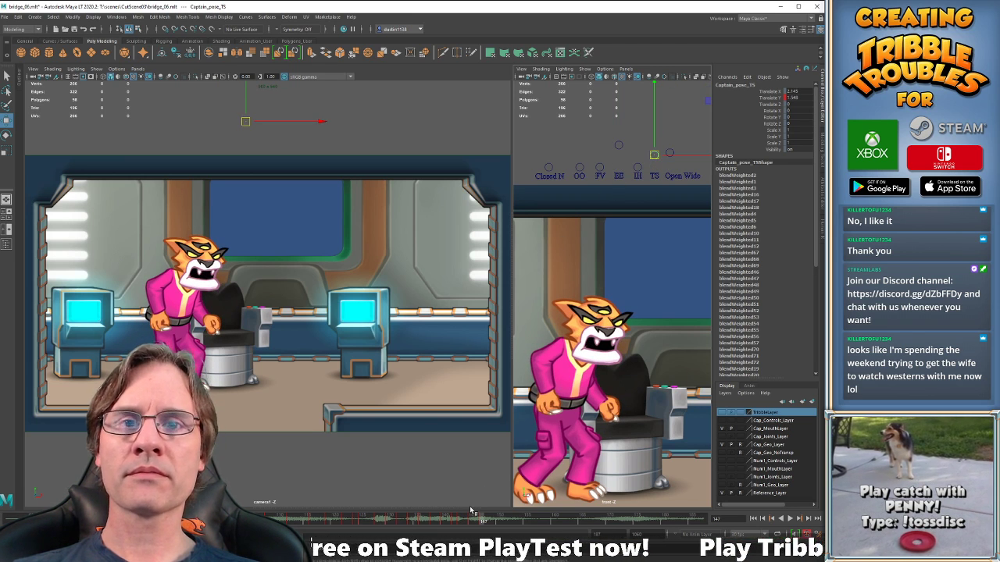
pyautogui.hotkey('alt', 'v')
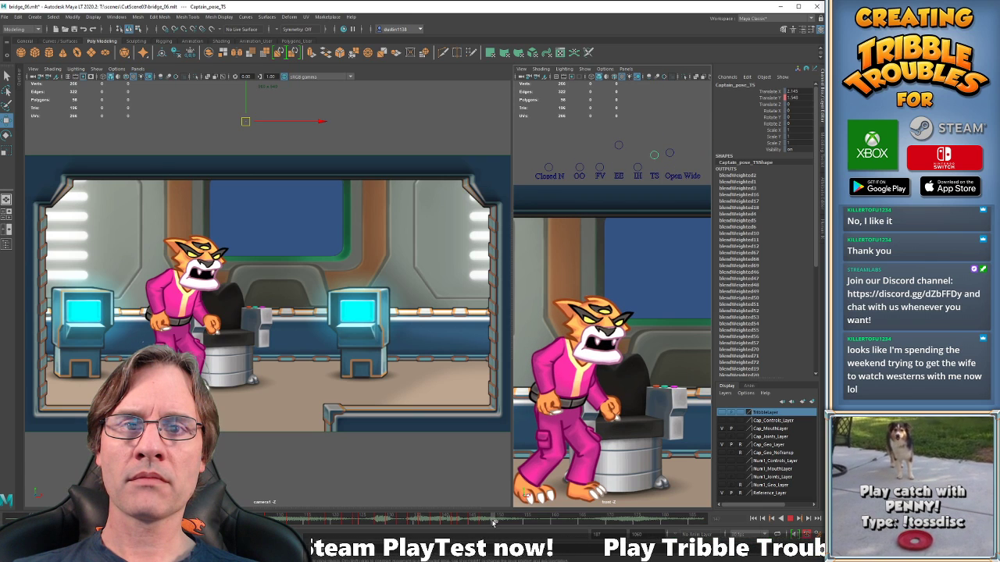
pyautogui.hotkey('alt', 'v')
# Key all mouth controls at frame 149 and compare the mouth shape with the neighbouring frames.
pyautogui.moveTo(540, 130); pyautogui.dragTo(688, 171)
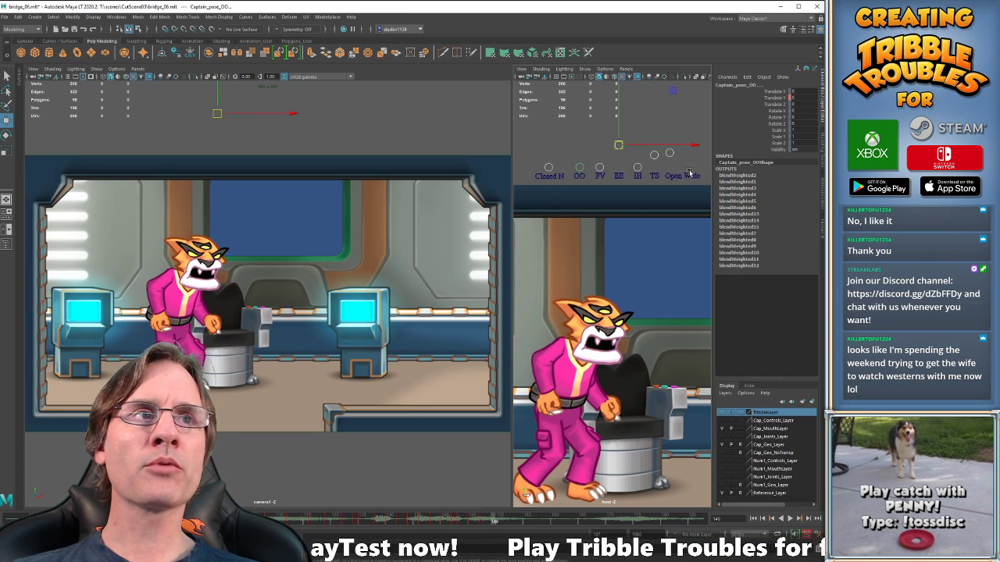
pyautogui.hotkey('alt', ',')
pyautogui.hotkey('alt', ',')
pyautogui.hotkey('alt', ',')
pyautogui.hotkey('alt', ',')
pyautogui.hotkey('alt', '.')
pyautogui.hotkey('alt', '.')
pyautogui.hotkey('alt', '.')
pyautogui.hotkey('alt', '.')
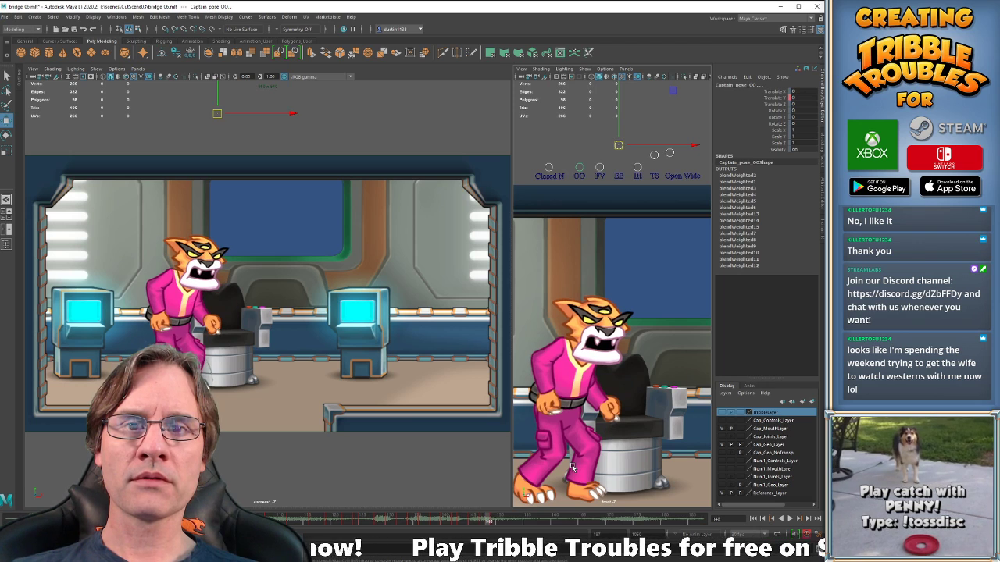
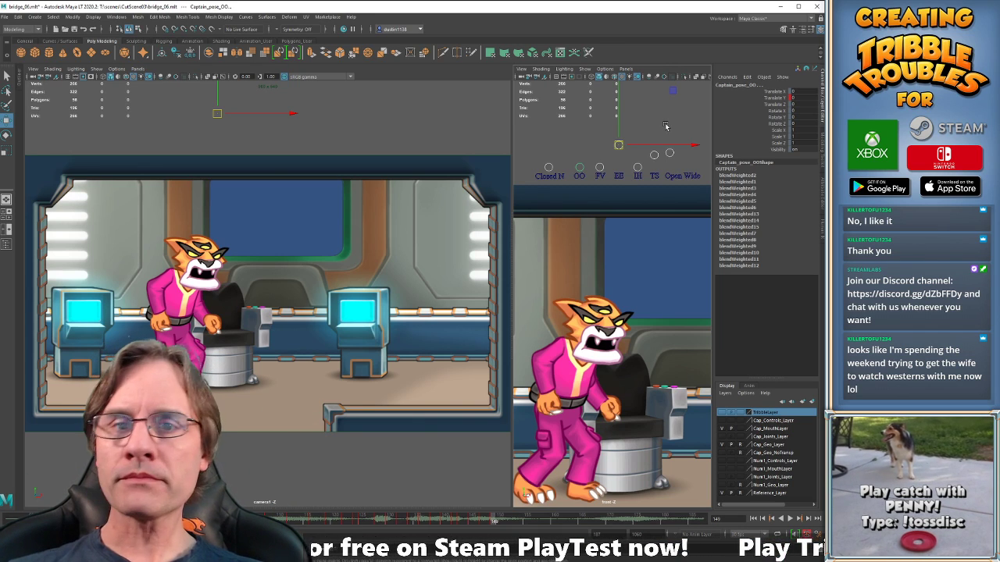
pyautogui.hotkey('alt', ',')
pyautogui.hotkey('alt', ',')
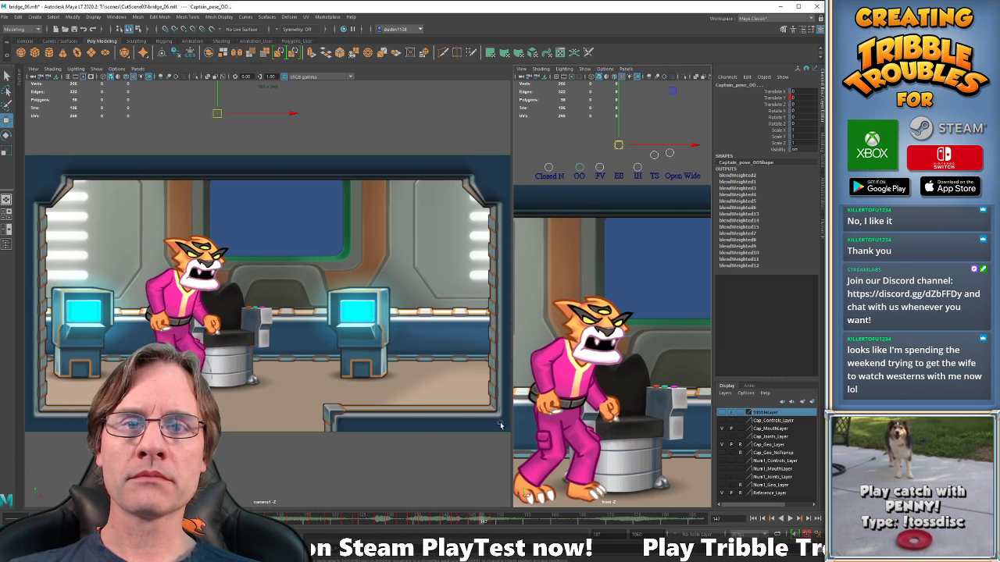
pyautogui.moveTo(459, 524); pyautogui.dragTo(494, 524)
# At frame 149, lower TS to about 0.5 and Open Wide to about 0.9, and raise EE to about 3.3.
pyautogui.click(674, 128)
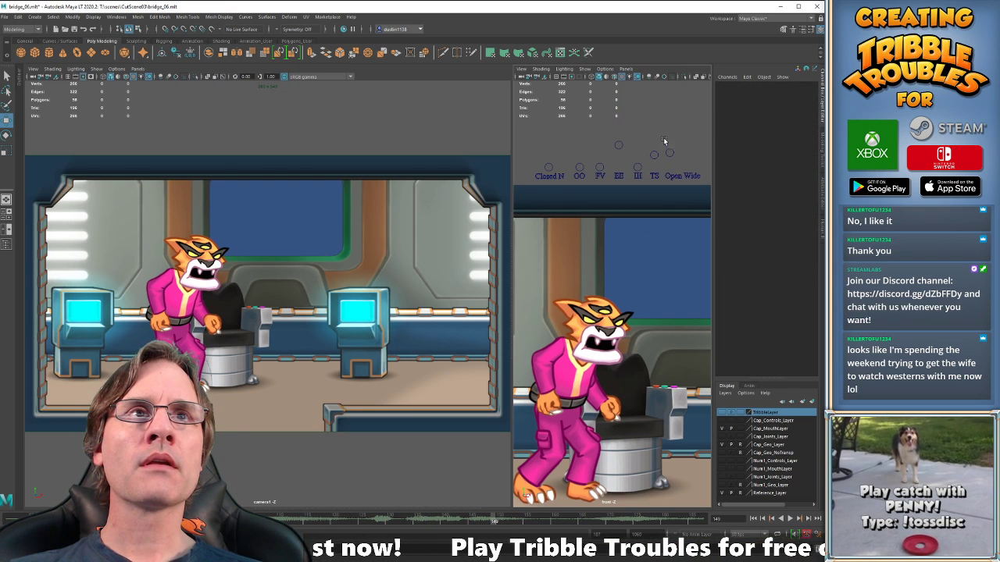
pyautogui.click(651, 150)
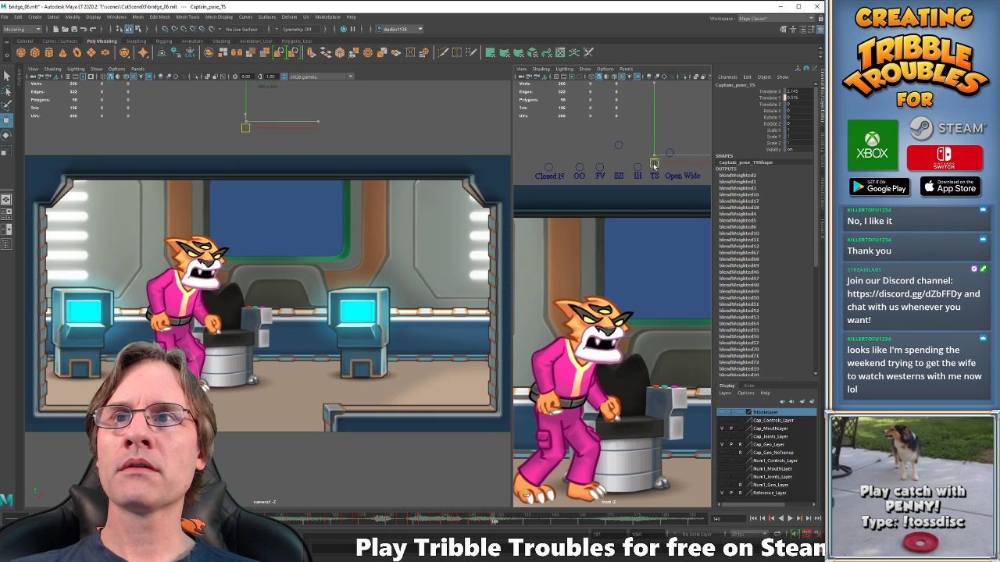
pyautogui.click(671, 156)
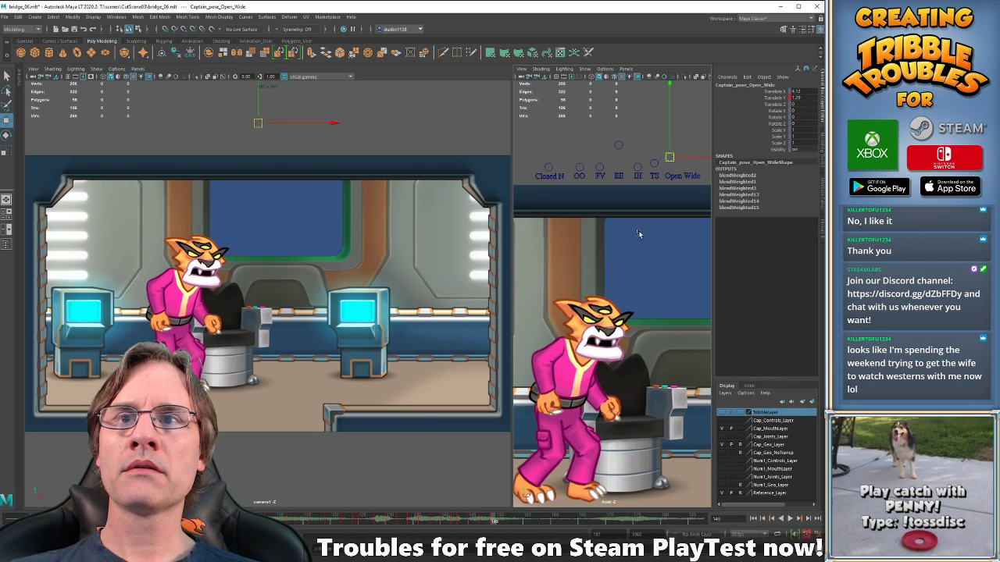
pyautogui.click(619, 147)
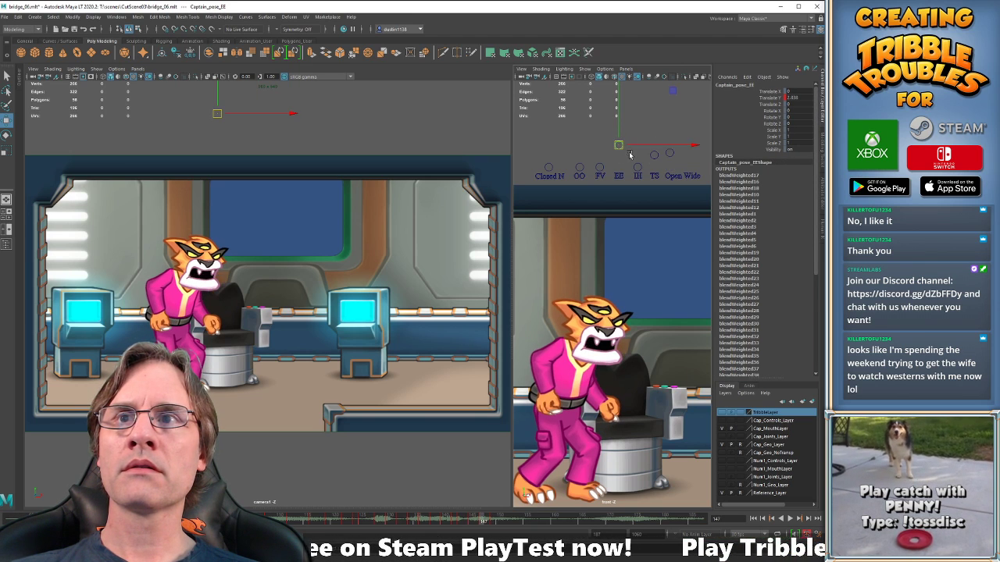
pyautogui.click(666, 158)
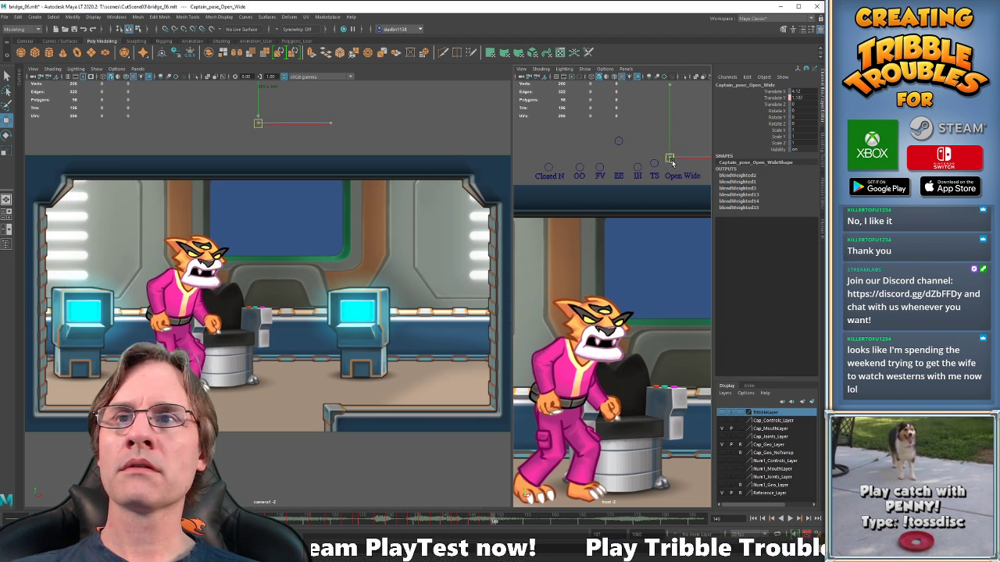
# Key all mouth controls at frame 151, lower Open Wide and TS to 0, and play the result back.
pyautogui.click(500, 524)
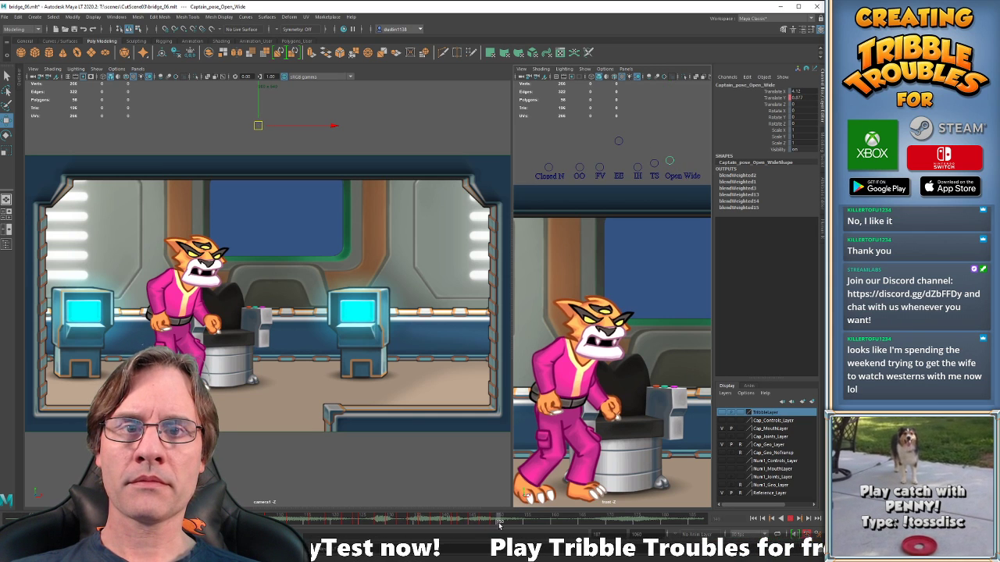
pyautogui.moveTo(537, 137); pyautogui.dragTo(685, 171)
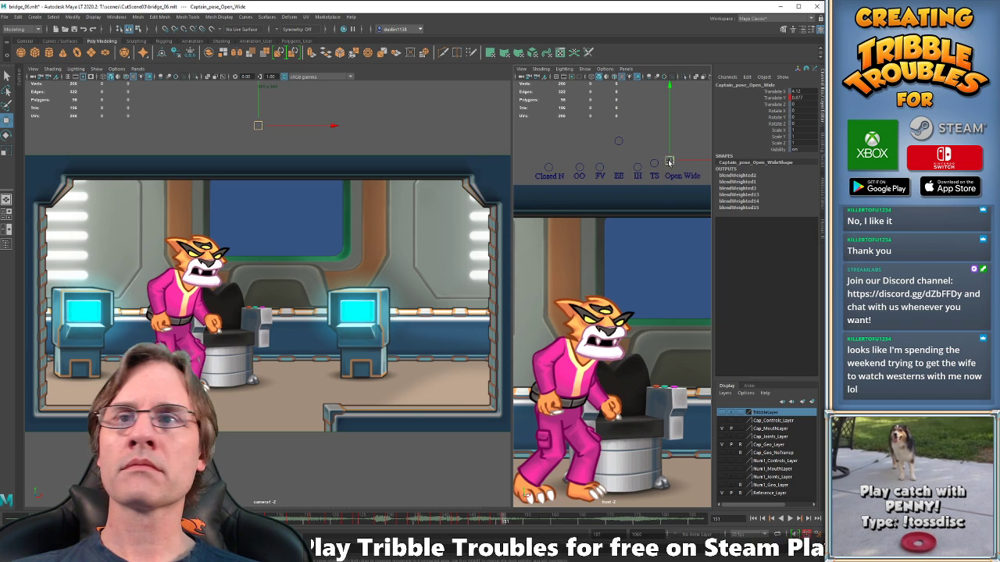
pyautogui.click(653, 168)
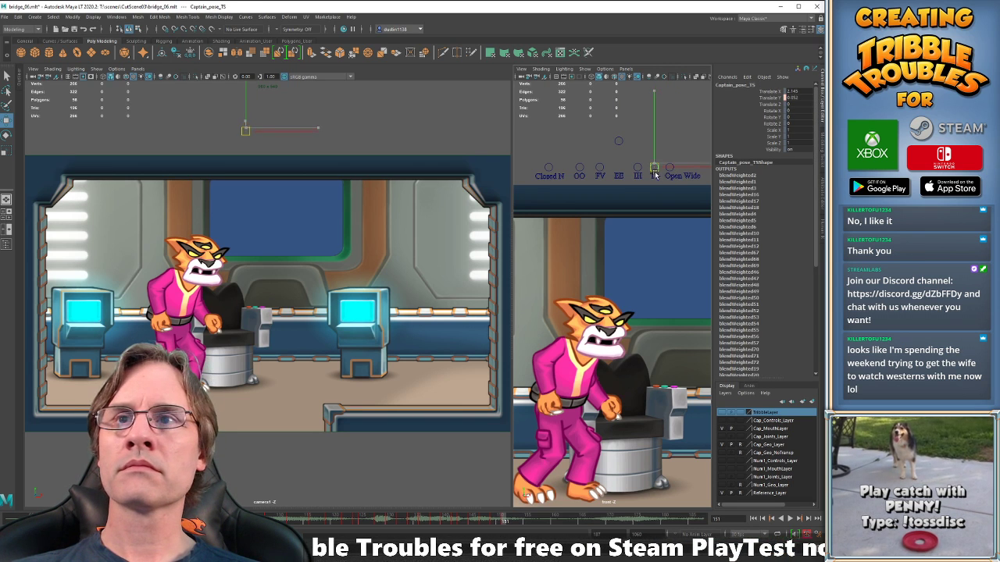
pyautogui.moveTo(654, 175); pyautogui.dragTo(658, 189)
pyautogui.hotkey('alt', 'v')
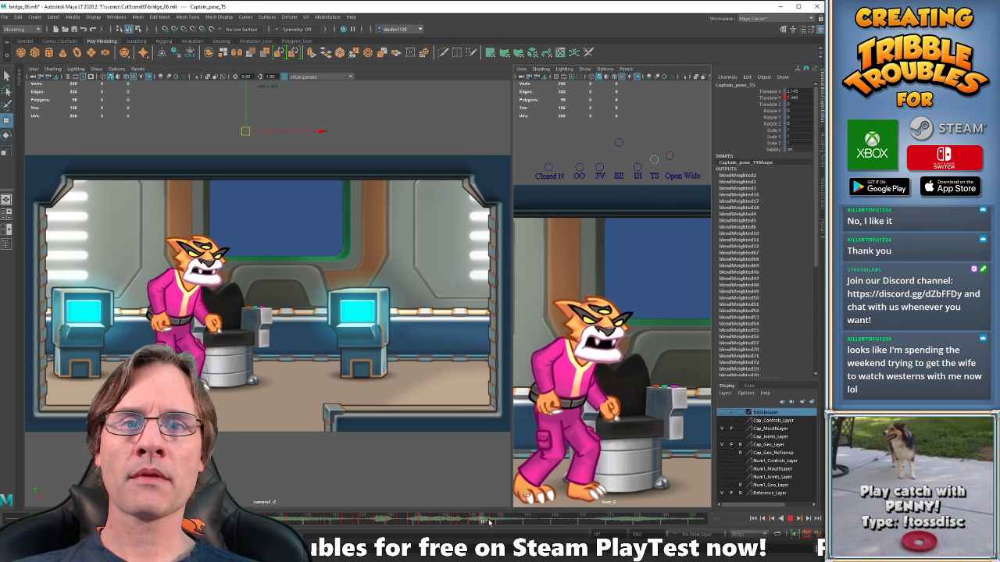
pyautogui.hotkey('alt', 'v')
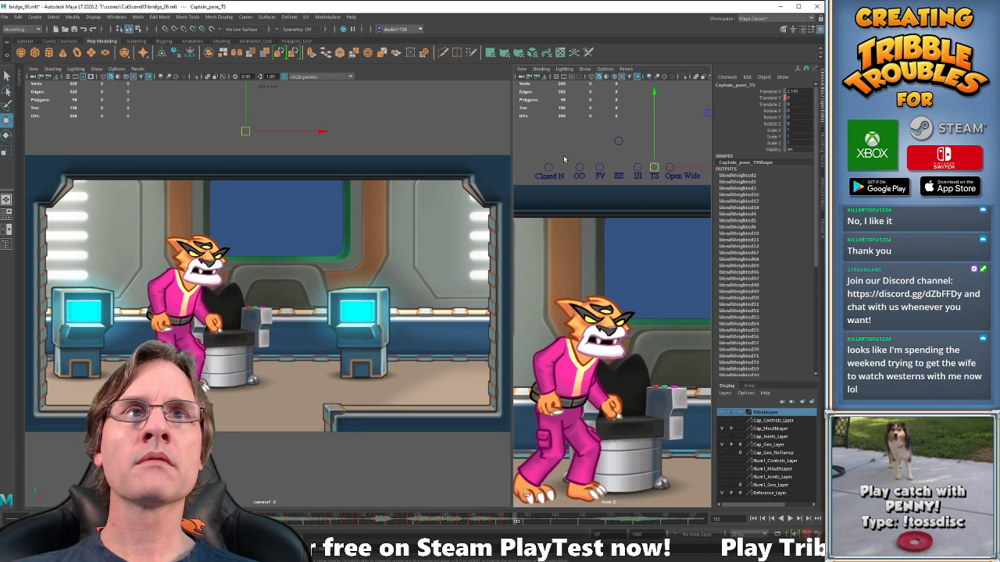
# Key all mouth controls at frame 153 and set the EE control to about 2.6.
pyautogui.click(619, 140)
pyautogui.press(',')
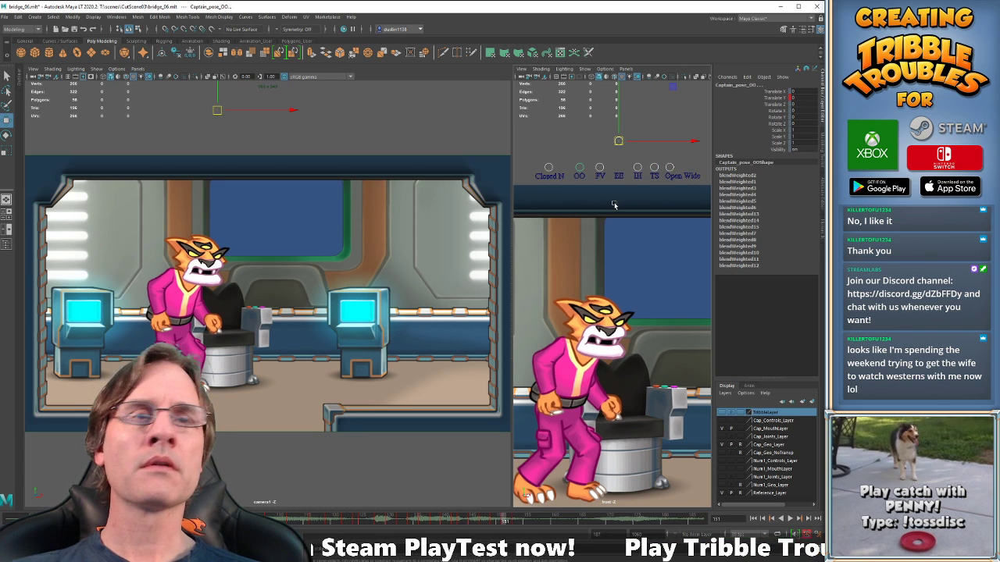
pyautogui.press('.')
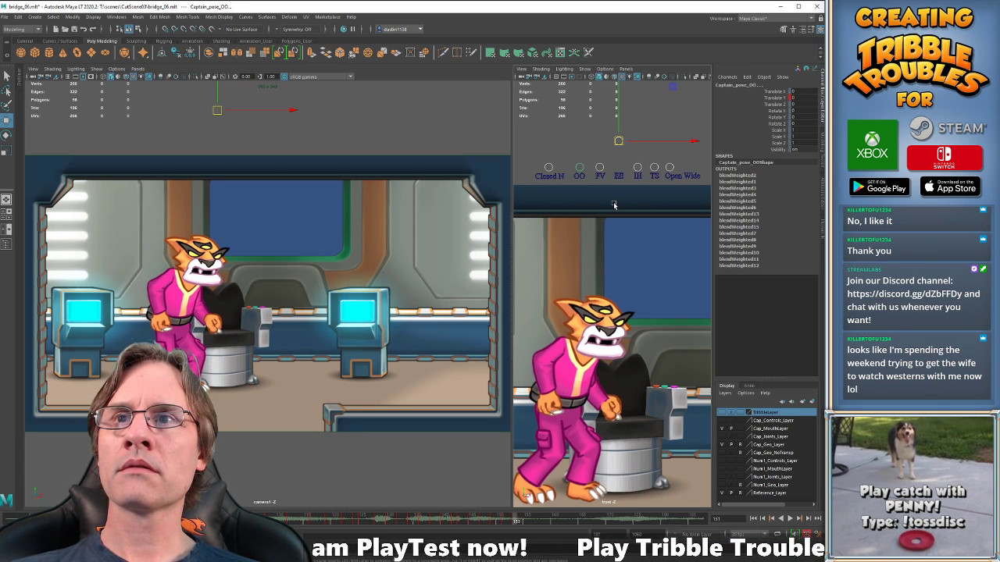
pyautogui.click(617, 141)
pyautogui.press(',')
pyautogui.press(',')
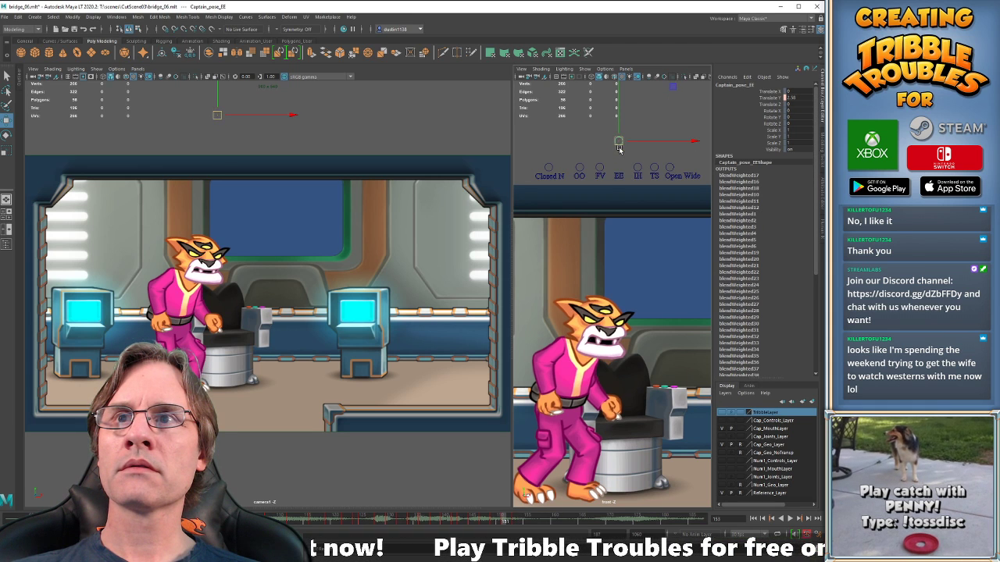
# Lower the EE control slightly at frame 151 and step through the adjacent keys to compare the shapes.
pyautogui.press(',')
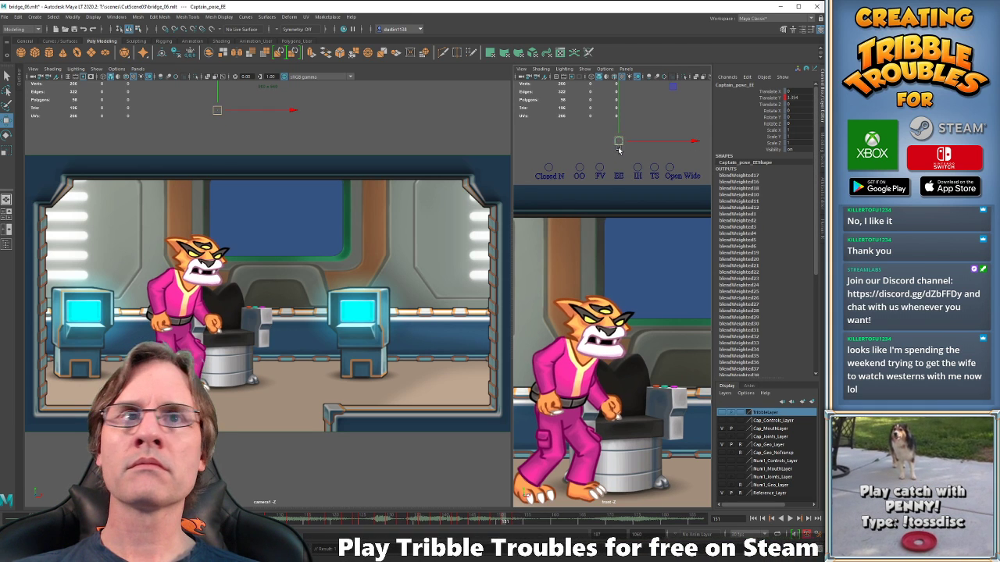
pyautogui.press('.')
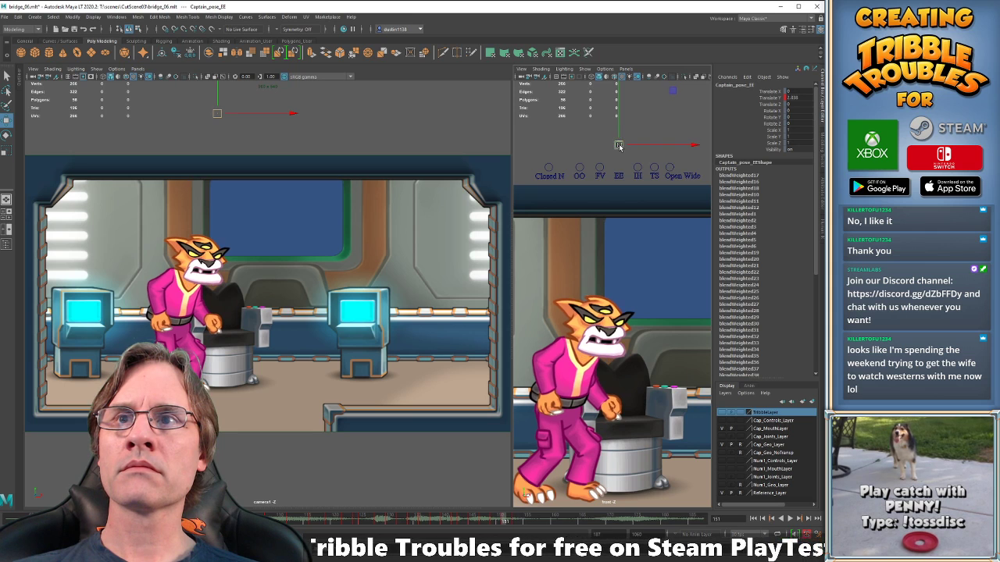
pyautogui.press(',')
pyautogui.press(',')
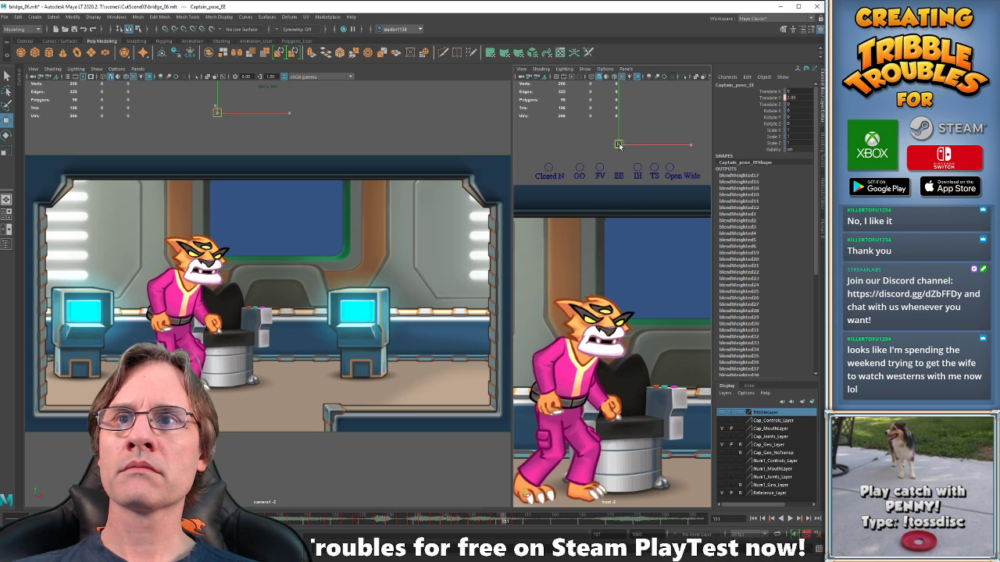
pyautogui.moveTo(619, 146); pyautogui.dragTo(619, 147)
pyautogui.press('.')
pyautogui.press(',')
pyautogui.press('.')
pyautogui.press('.')
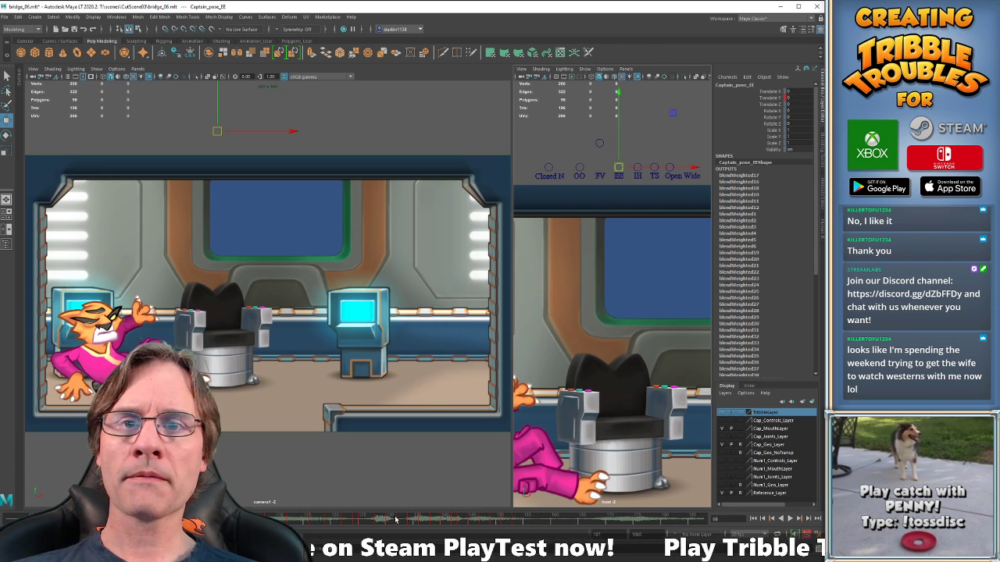
# Key all mouth controls at frame 155 and lower the EE control to about 1.9.
pyautogui.moveTo(395, 519); pyautogui.dragTo(534, 527)
pyautogui.moveTo(517, 525); pyautogui.dragTo(525, 523)
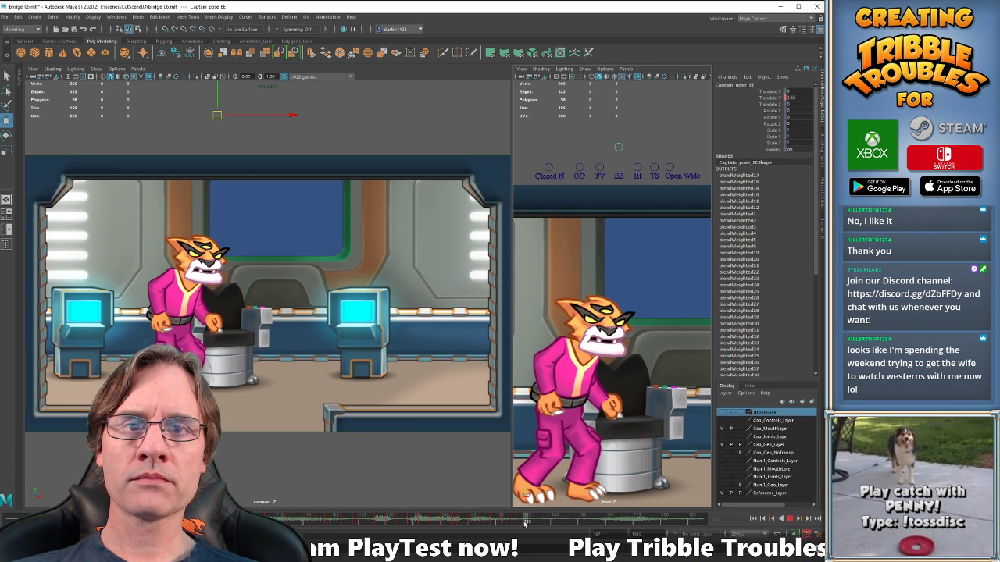
pyautogui.moveTo(539, 136); pyautogui.dragTo(708, 170)
pyautogui.click(617, 147)
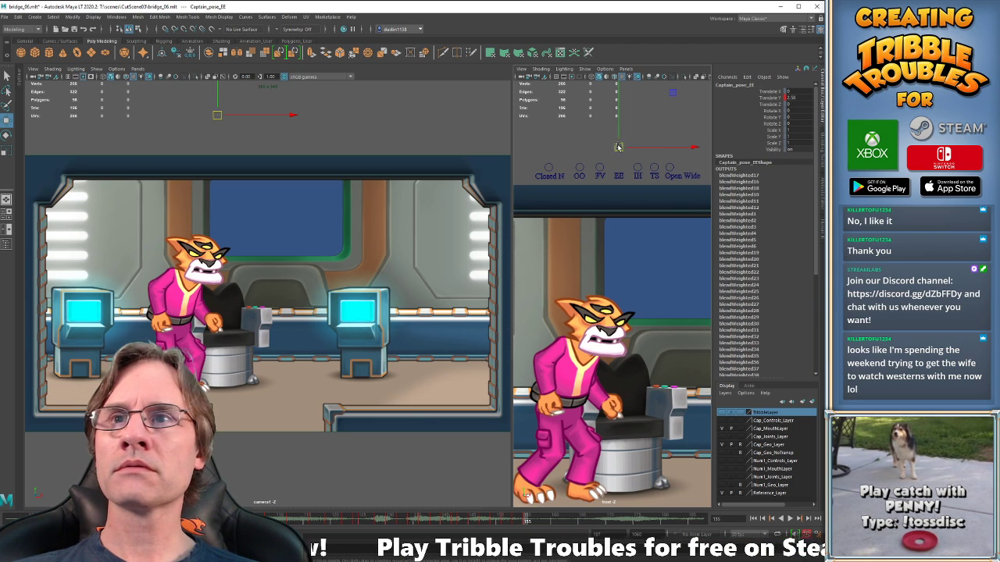
pyautogui.moveTo(617, 146); pyautogui.dragTo(618, 153)
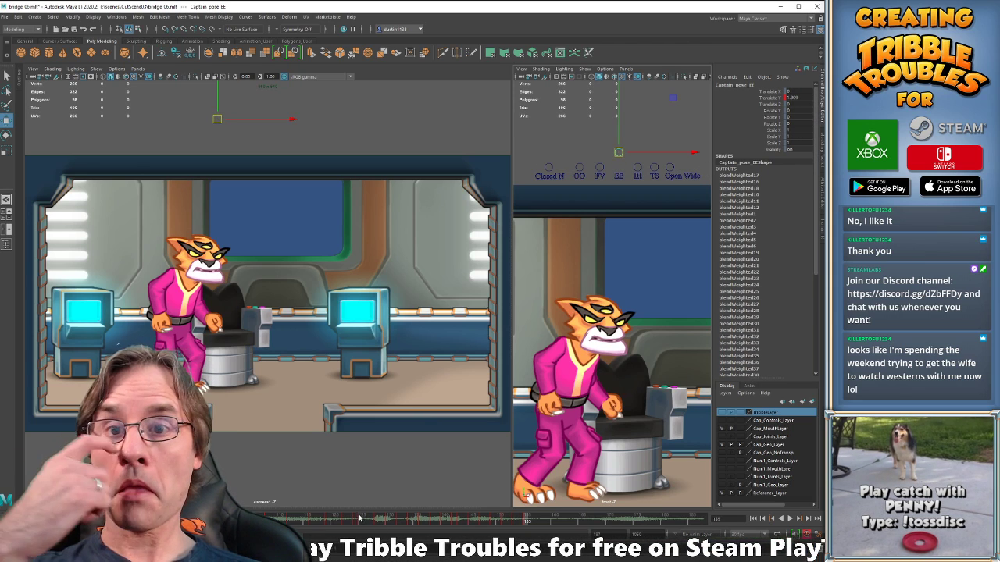
# Scrub through the dialogue up to frame 161 and from its start to review the captain's lip-sync.
pyautogui.moveTo(359, 518); pyautogui.dragTo(559, 518)
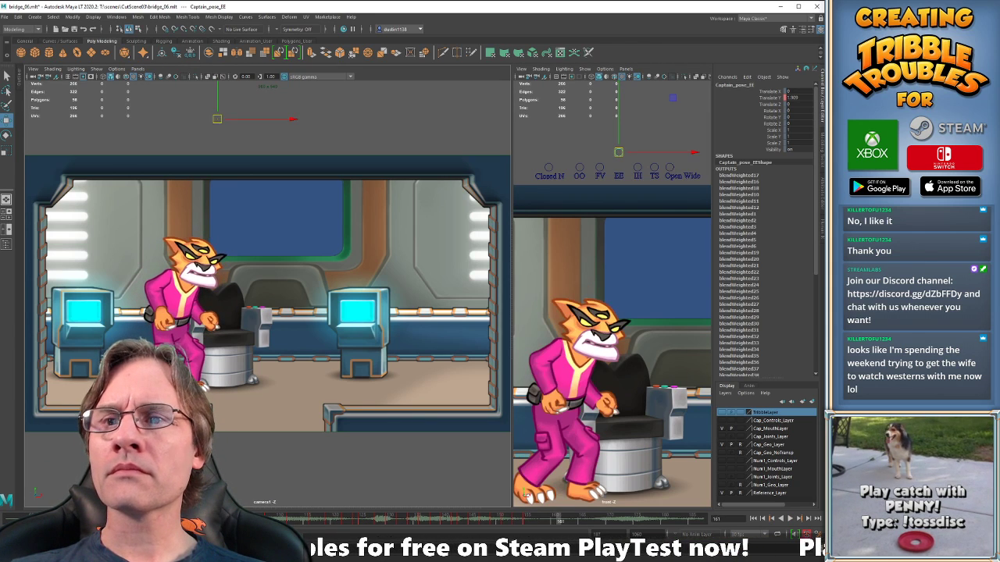
pyautogui.moveTo(274, 519); pyautogui.dragTo(358, 544)
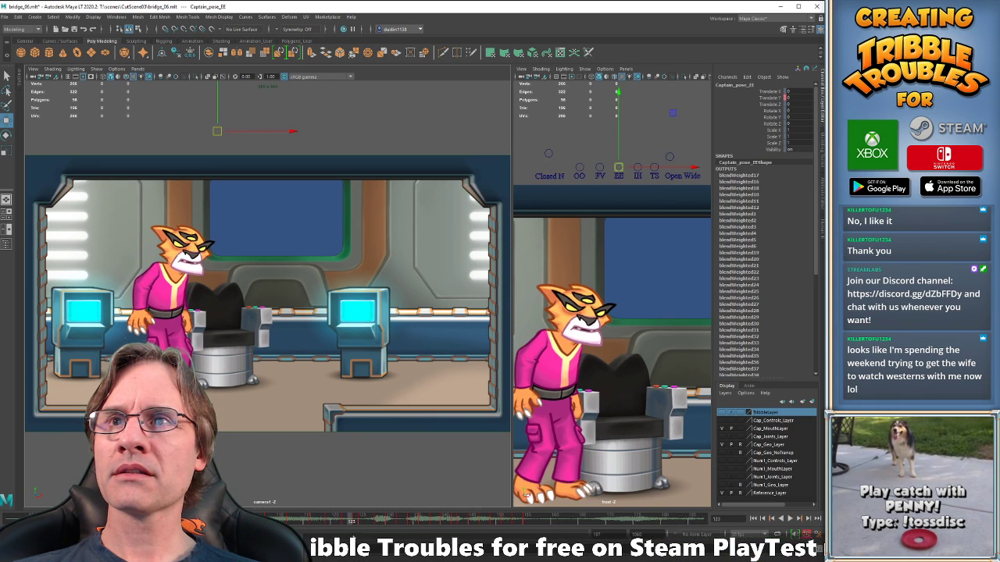
# Select the captain's Open Wide mouth control, check its keys back to frame 112, and raise it to about 1.5 at frame 119.
pyautogui.click(675, 136)
pyautogui.moveTo(671, 144); pyautogui.dragTo(680, 182)
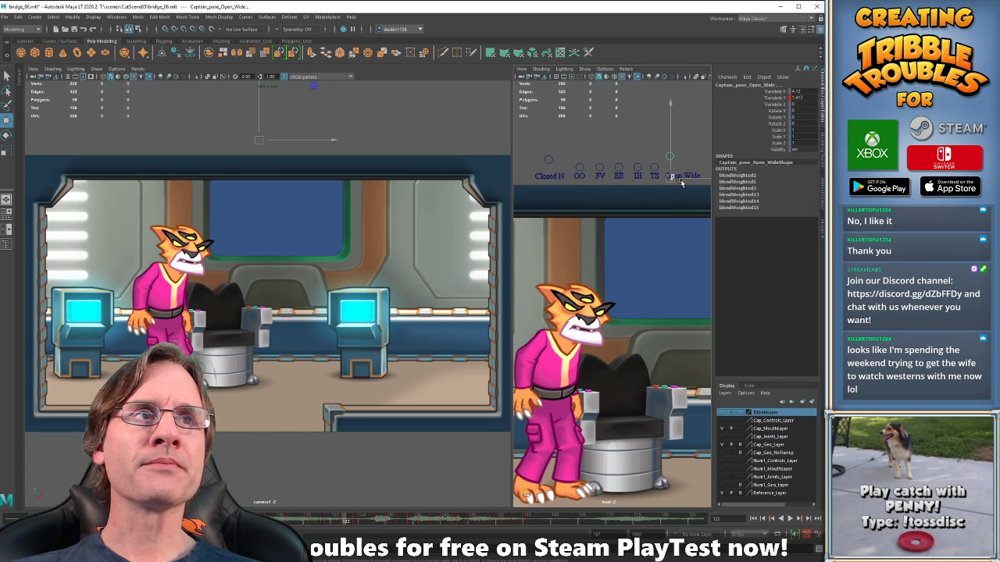
pyautogui.click(646, 121)
pyautogui.moveTo(662, 142); pyautogui.dragTo(673, 160)
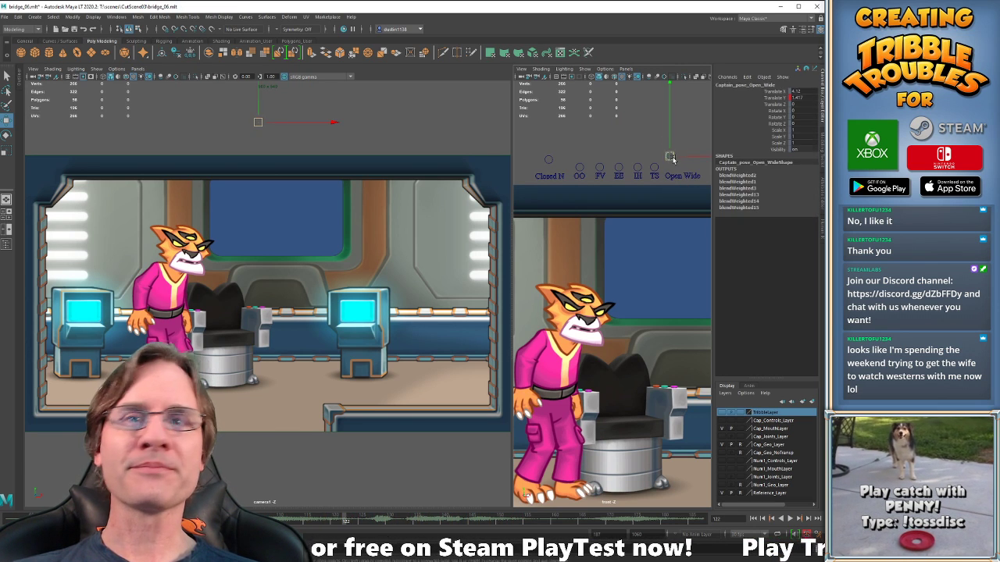
pyautogui.press(',')
pyautogui.press(',')
pyautogui.press(',')
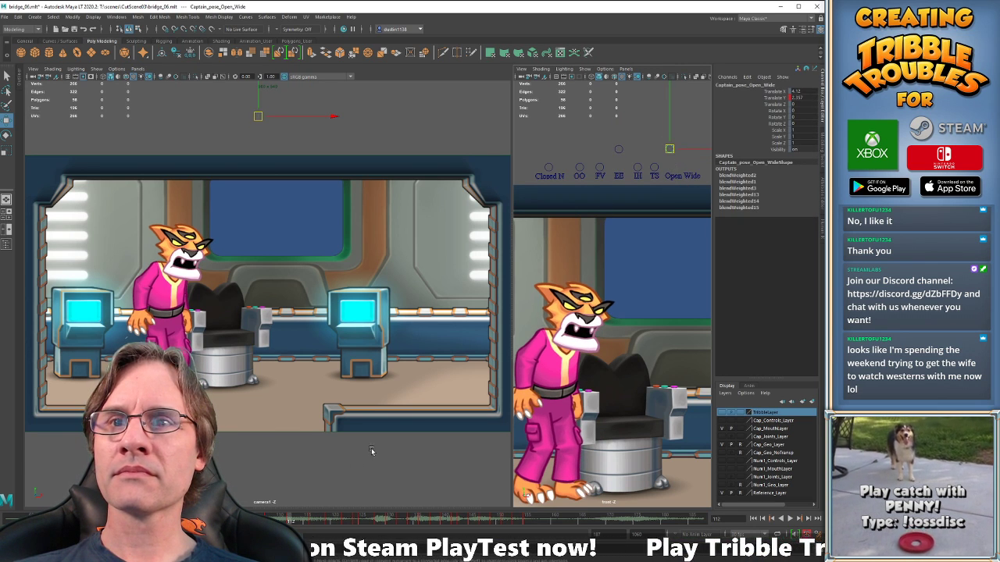
pyautogui.press('.')
pyautogui.press('.')
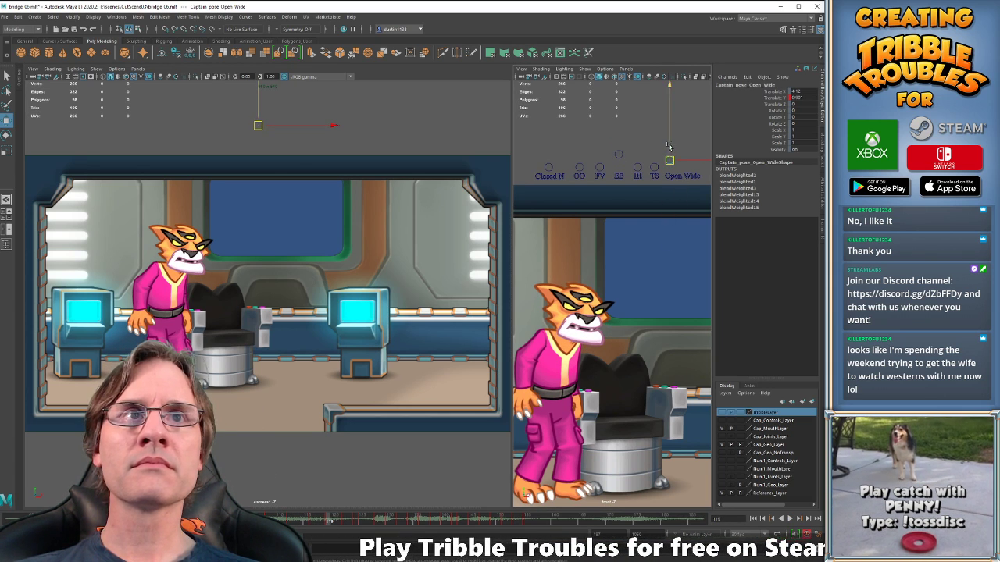
pyautogui.moveTo(669, 146); pyautogui.dragTo(668, 133)
# Compare the mouth shapes on the adjacent keys and set the Open Wide control to about 1.7 at frame 122.
pyautogui.press(',')
pyautogui.press(',')
pyautogui.press('.')
pyautogui.press('.')
pyautogui.press('.')
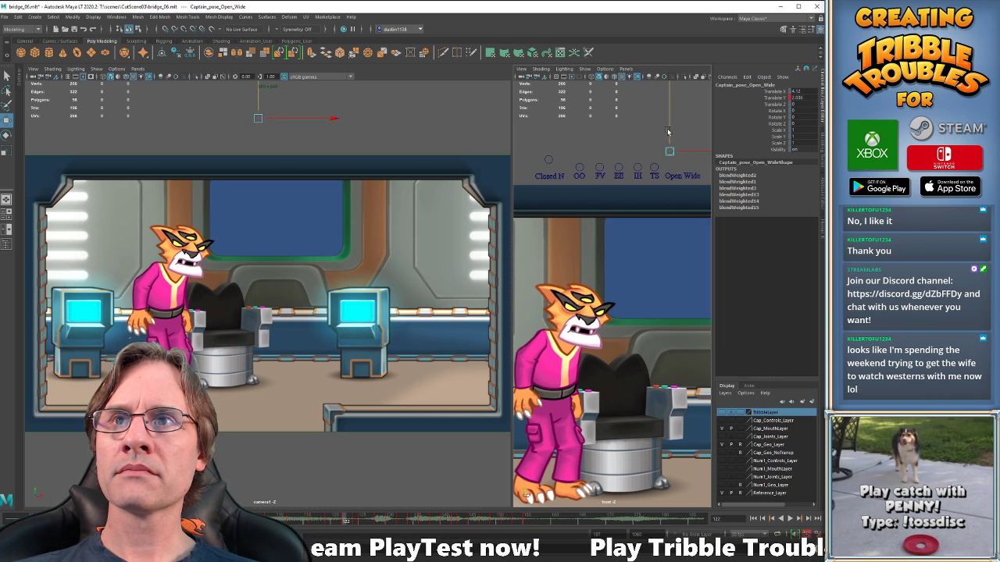
pyautogui.press(',')
pyautogui.press(',')
pyautogui.press('.')
pyautogui.press('.')
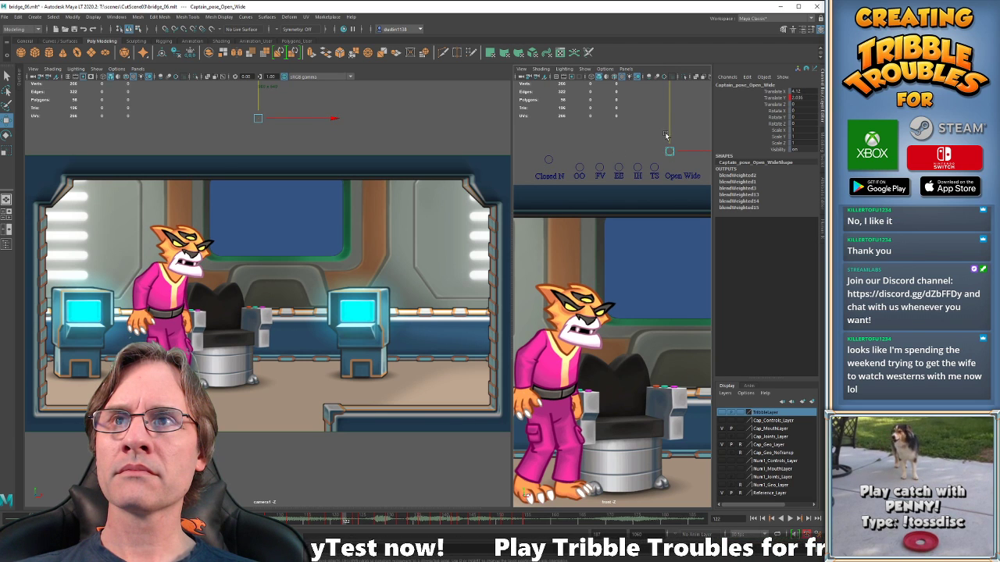
pyautogui.moveTo(670, 134); pyautogui.dragTo(669, 136)
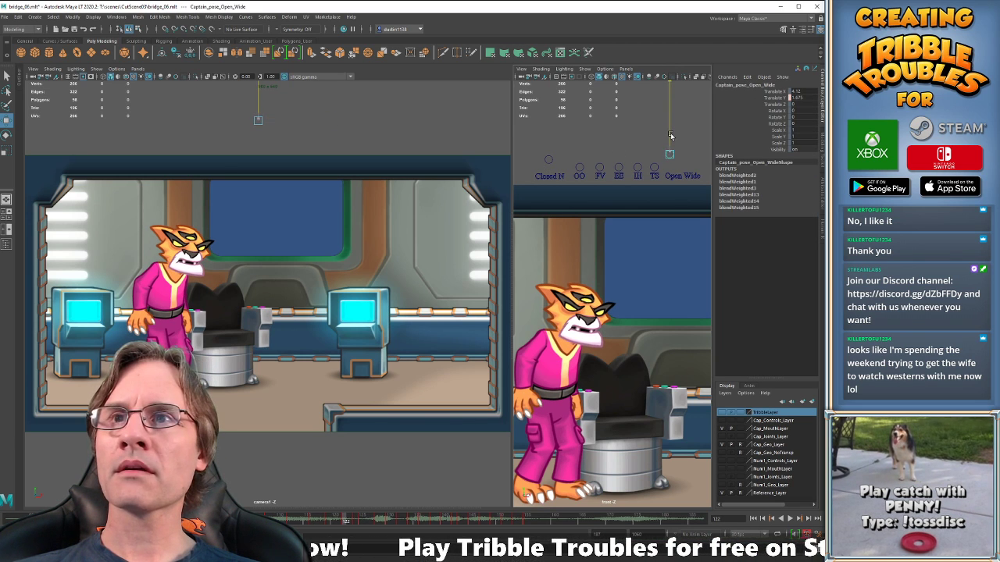
# Step and scrub between frames 116 and 124 to compare the captain's mouth shapes.
pyautogui.press('.')
pyautogui.press('.')
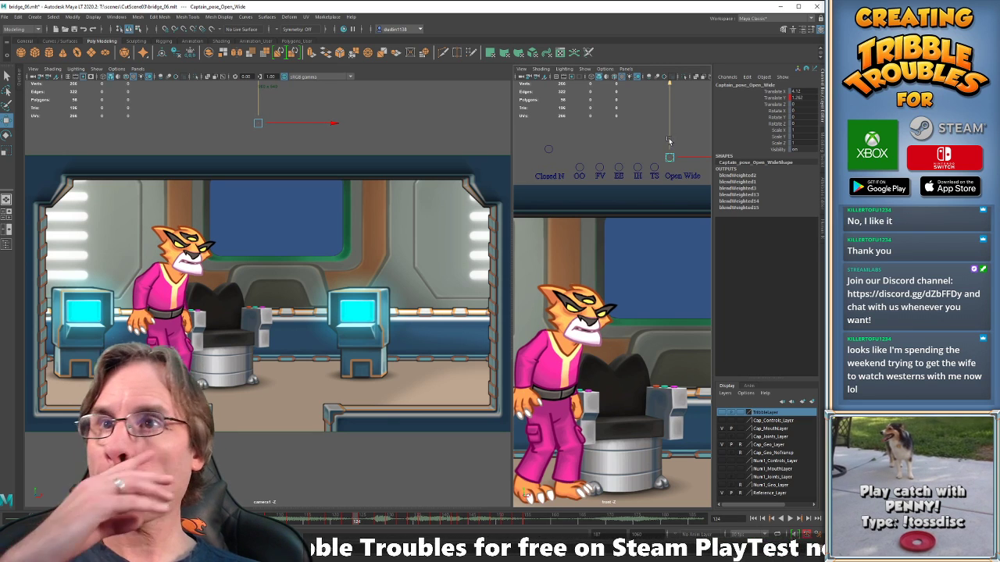
pyautogui.press(',')
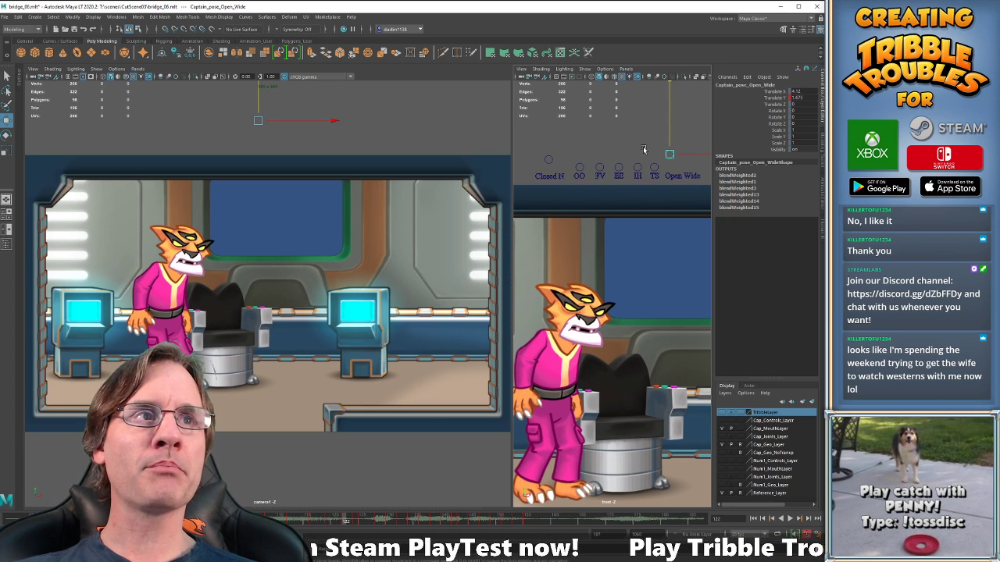
pyautogui.press(',')
pyautogui.press('.')
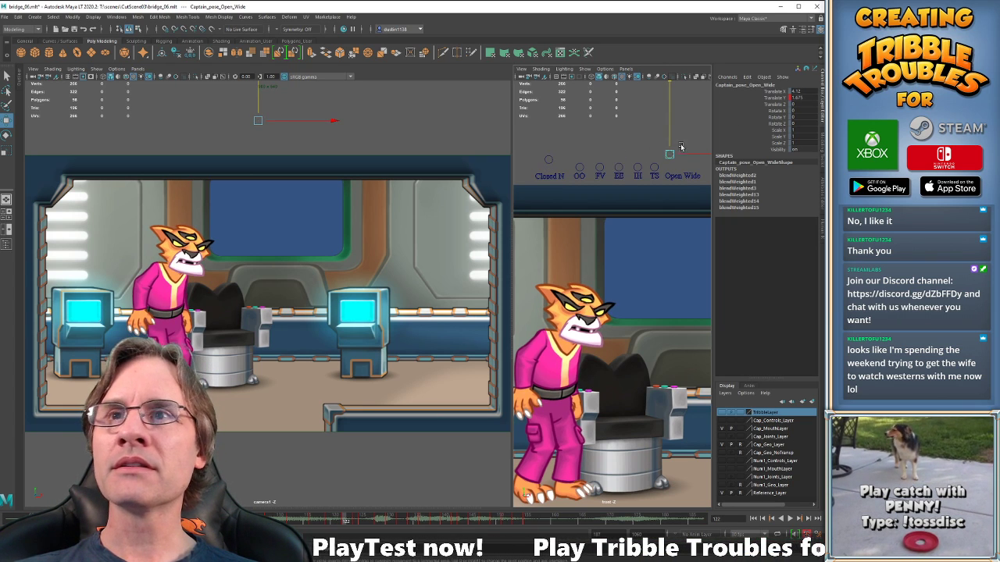
pyautogui.press(',')
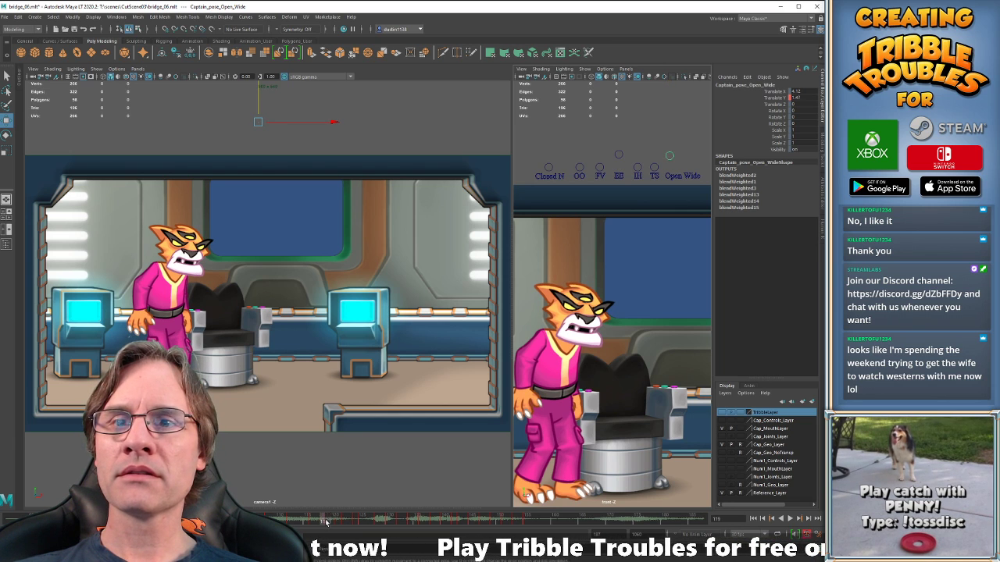
pyautogui.moveTo(326, 523); pyautogui.dragTo(345, 522)
pyautogui.press(',')
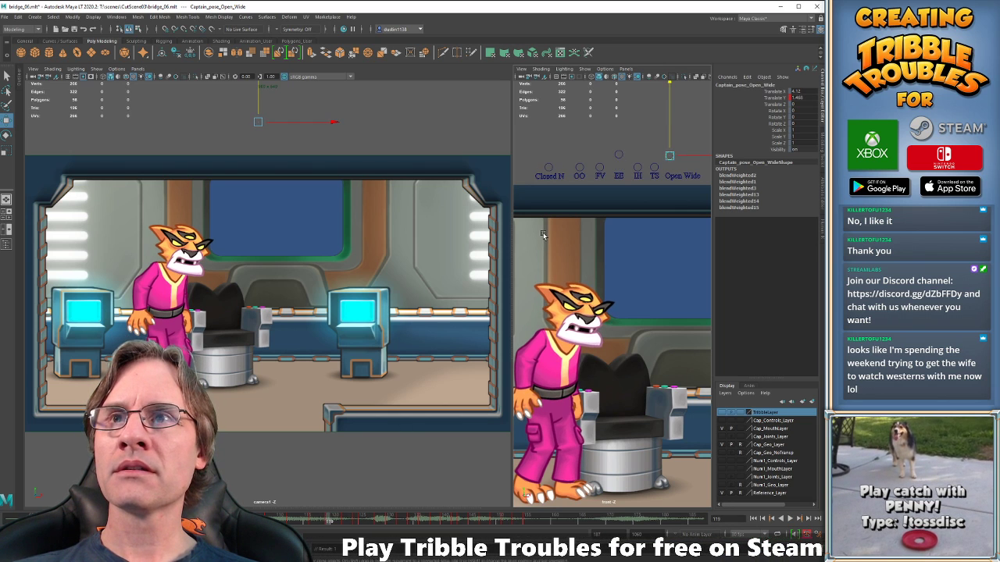
pyautogui.press('.')
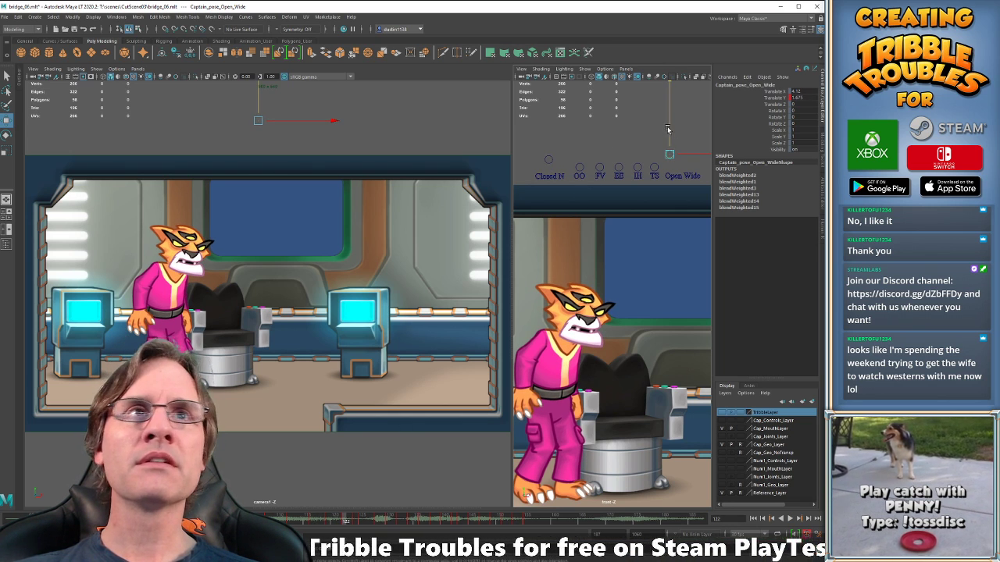
pyautogui.press(',')
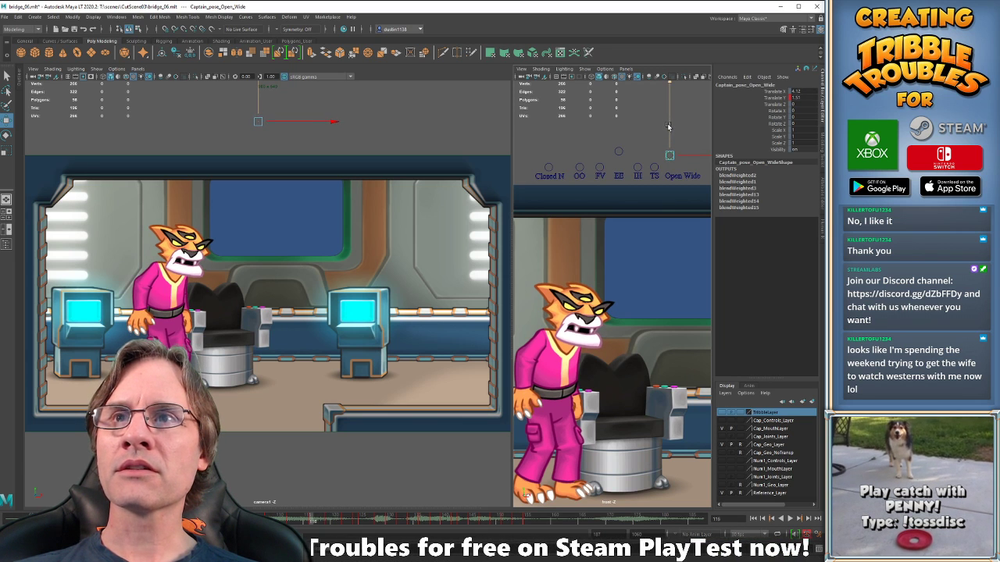
pyautogui.press('.')
pyautogui.press('.')
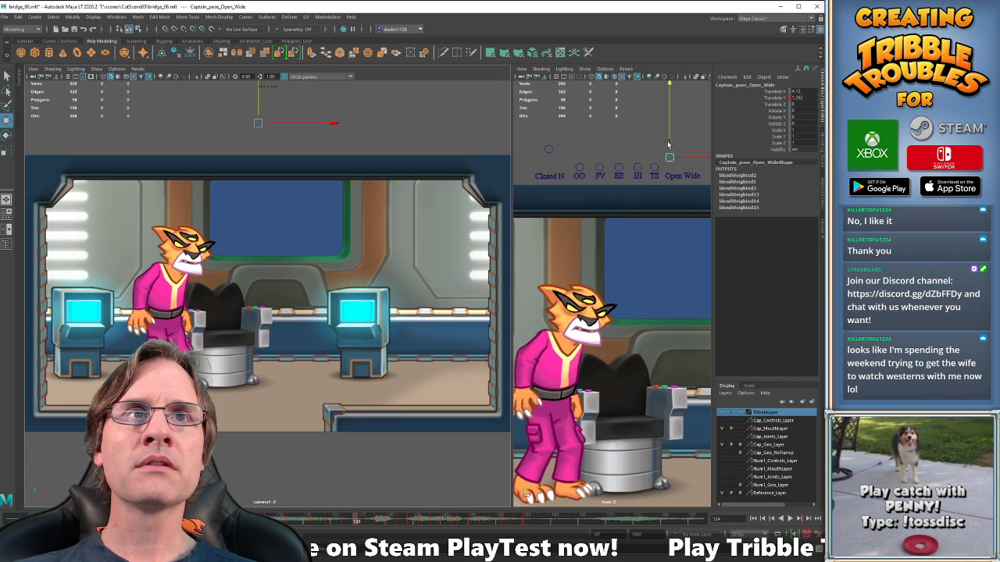
# Set the Open Wide control to about 1.6 at frame 125, checking it against the neighbouring frames.
pyautogui.press(',')
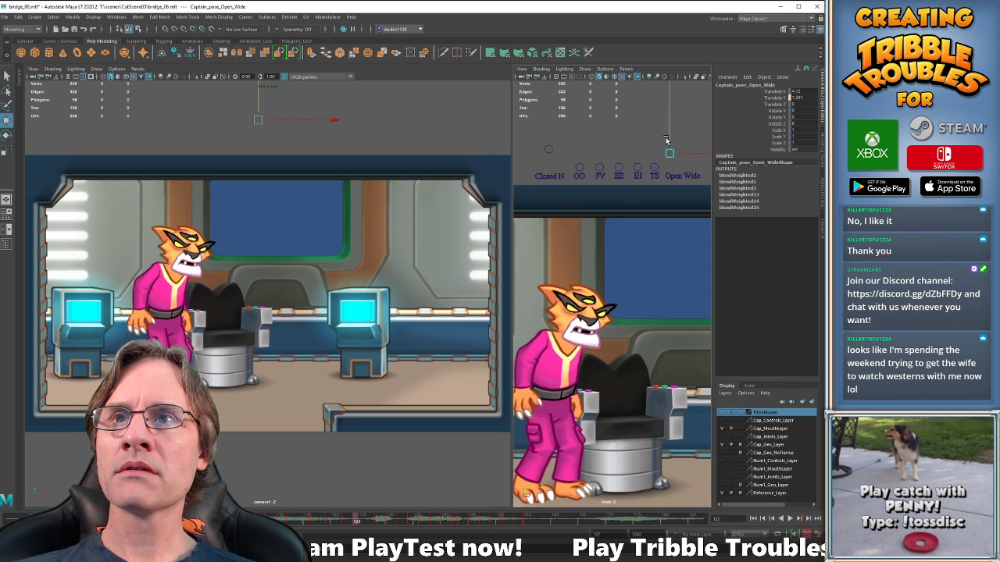
pyautogui.press('.')
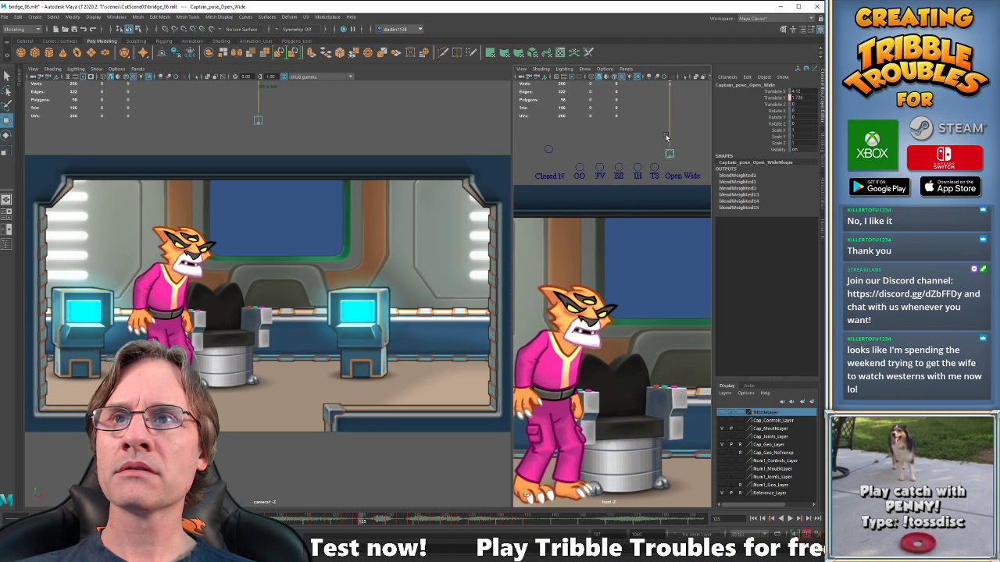
pyautogui.press(',')
pyautogui.press(',')
pyautogui.press('.')
pyautogui.press('.')
pyautogui.moveTo(666, 138); pyautogui.dragTo(665, 139)
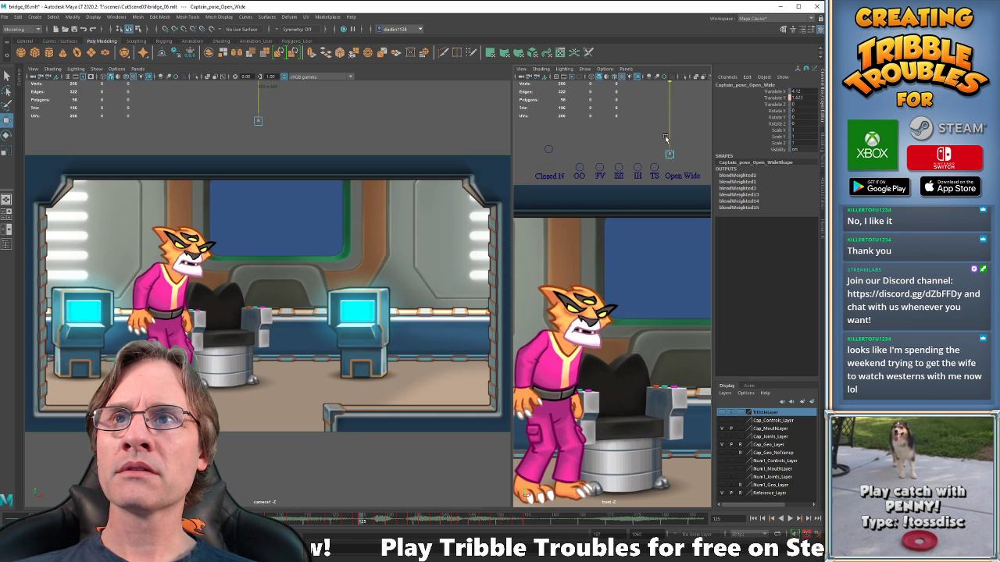
pyautogui.press(',')
pyautogui.press('.')
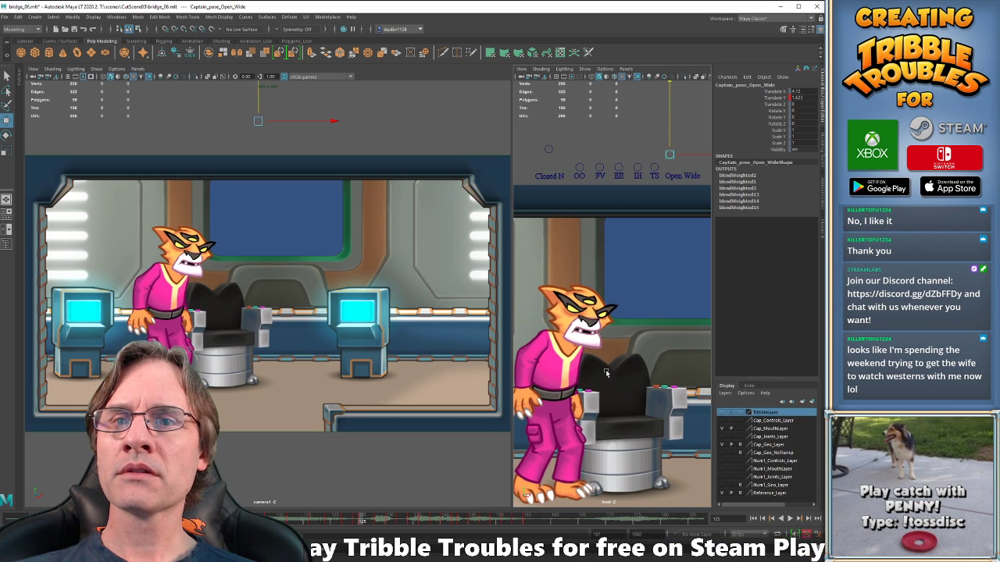
# Play back the dialogue twice to review the captain's lip-sync, stopping at frame 132.
pyautogui.press('.')
pyautogui.hotkey('alt', 'v')
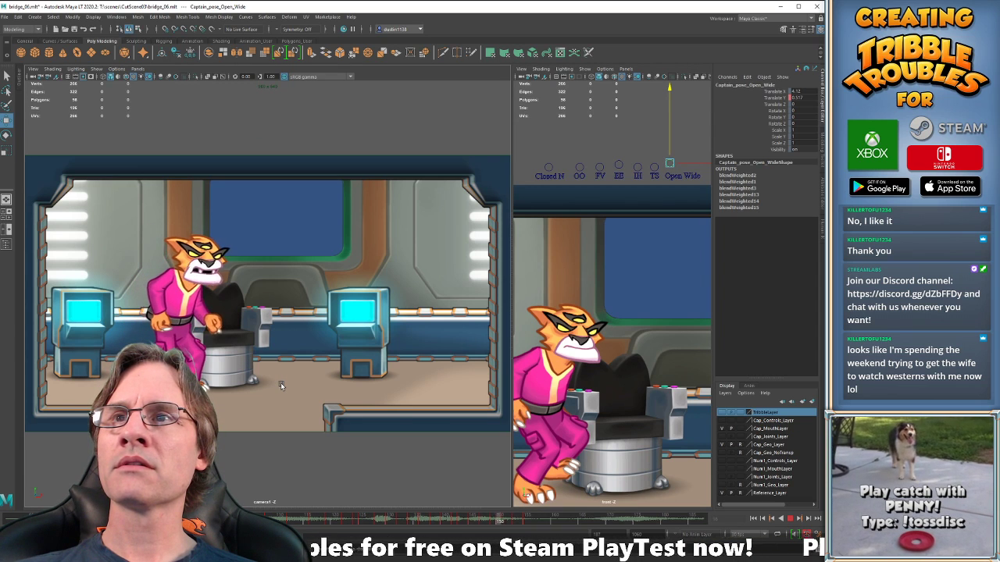
pyautogui.hotkey('alt', 'v')
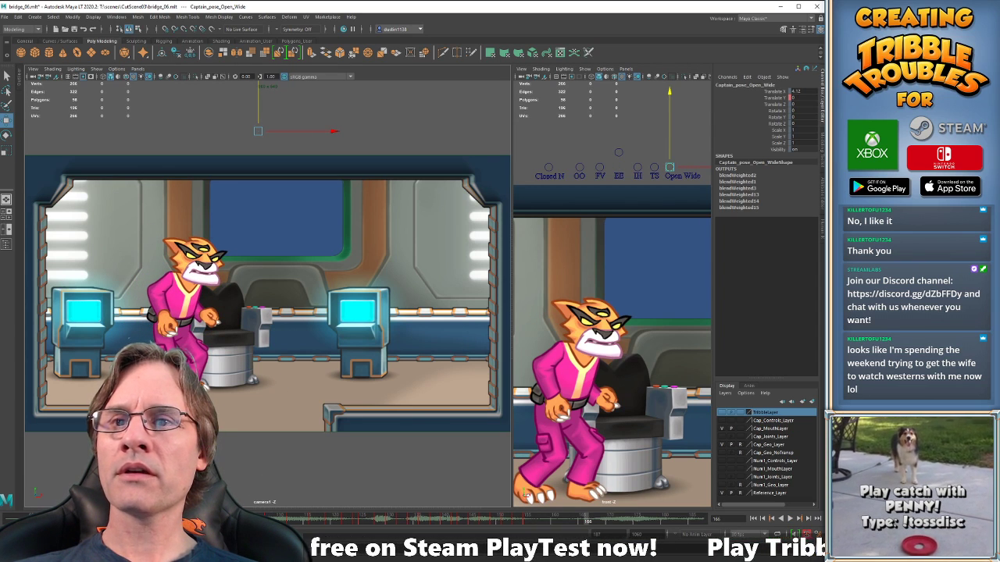
pyautogui.hotkey('alt', 'v')
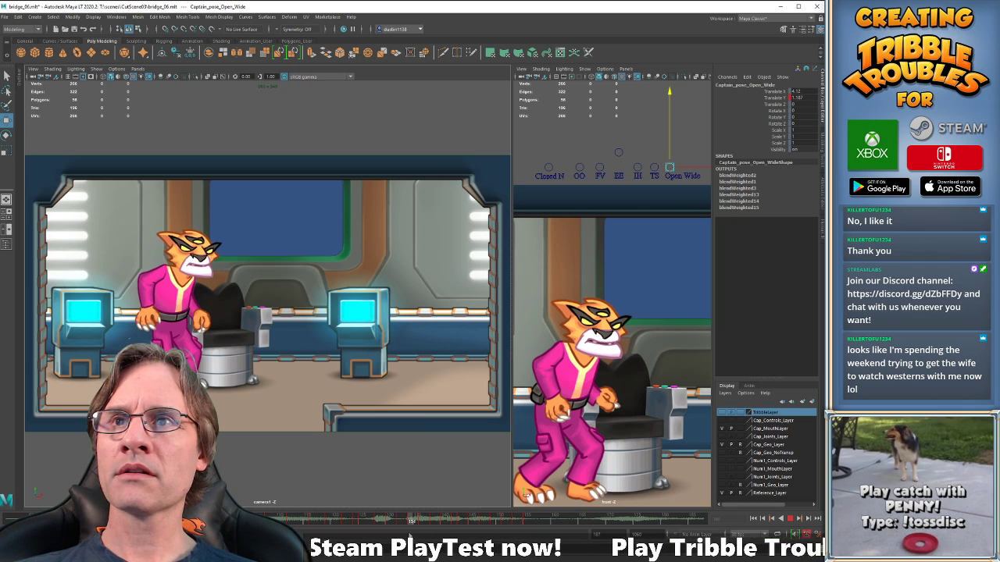
pyautogui.hotkey('alt', 'v')
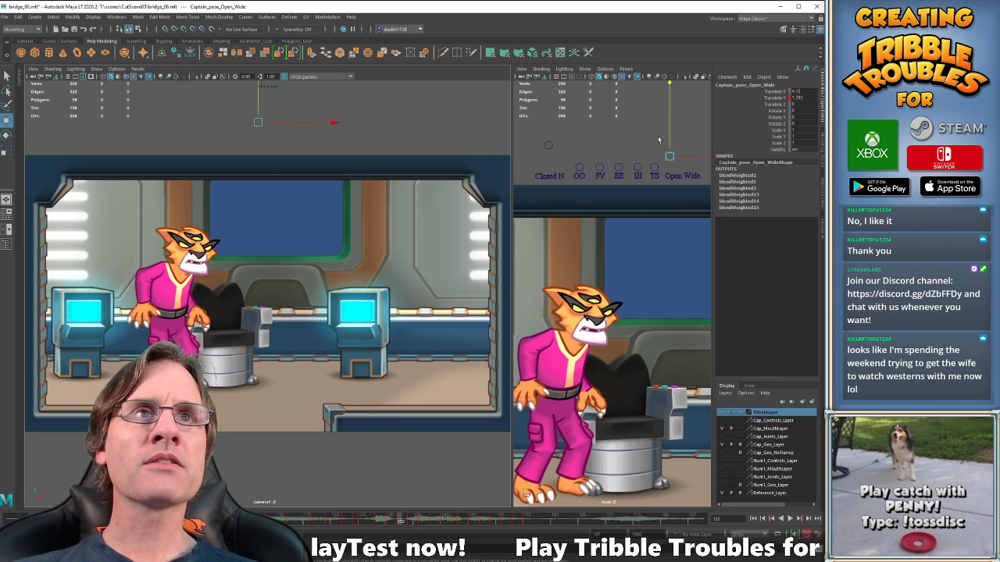
# Undo the stray selection change and raise the Open Wide control to about 2 at frame 132.
pyautogui.click(659, 140)
pyautogui.moveTo(660, 144); pyautogui.dragTo(676, 161)
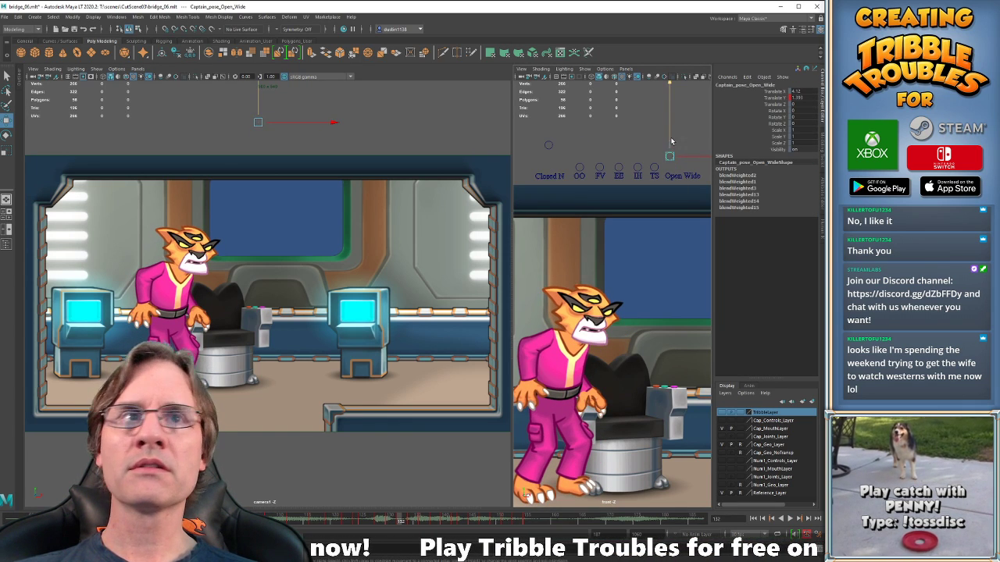
pyautogui.click(666, 129)
pyautogui.hotkey('ctrl', 'z')
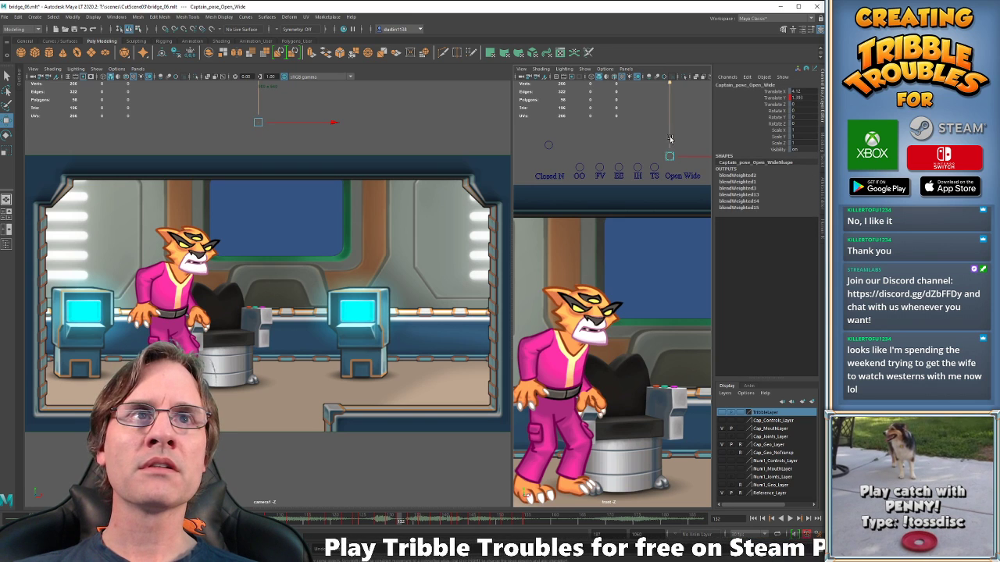
pyautogui.moveTo(669, 137); pyautogui.dragTo(669, 128)
# Step back and forth through the frames from 132 to 136 and play the dialogue to check the mouth shapes.
pyautogui.hotkey('alt', '.')
pyautogui.hotkey('alt', ',')
pyautogui.hotkey('alt', '.')
pyautogui.hotkey('alt', '.')
pyautogui.hotkey('alt', ',')
pyautogui.hotkey('alt', ',')
pyautogui.hotkey('alt', '.')
pyautogui.hotkey('alt', '.')
pyautogui.hotkey('alt', ',')
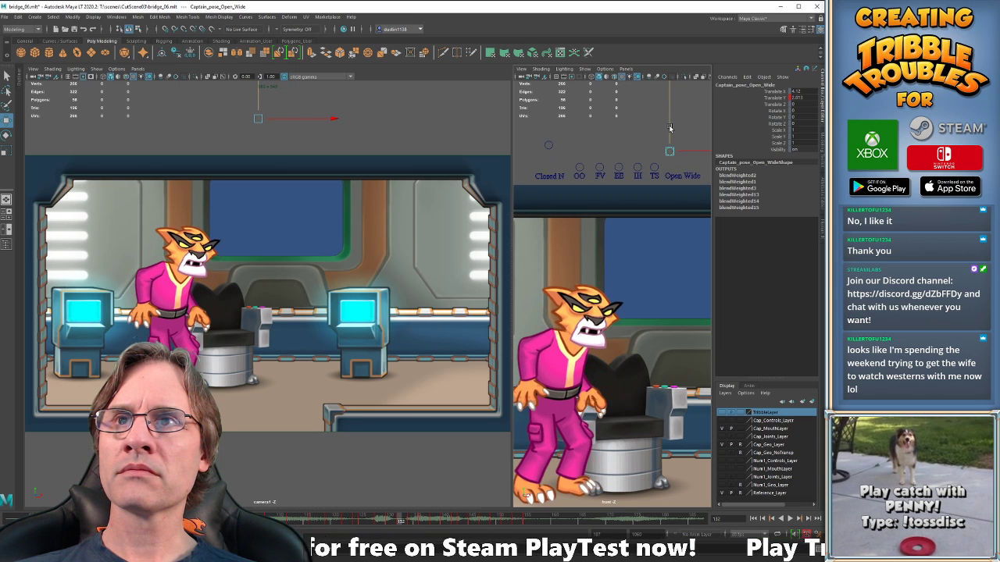
pyautogui.hotkey('alt', '.')
pyautogui.hotkey('alt', '.')
pyautogui.hotkey('alt', '.')
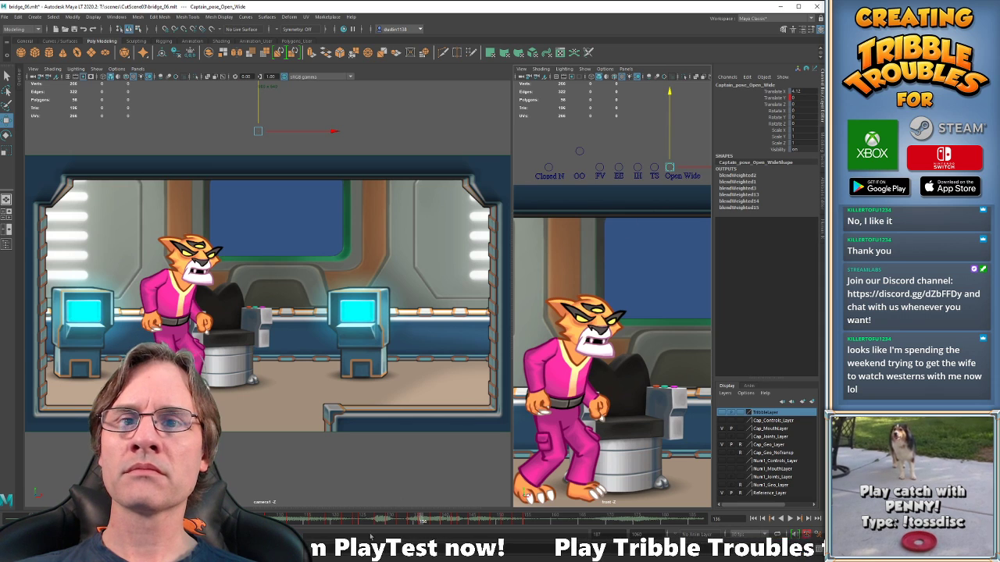
pyautogui.hotkey('alt', 'v')
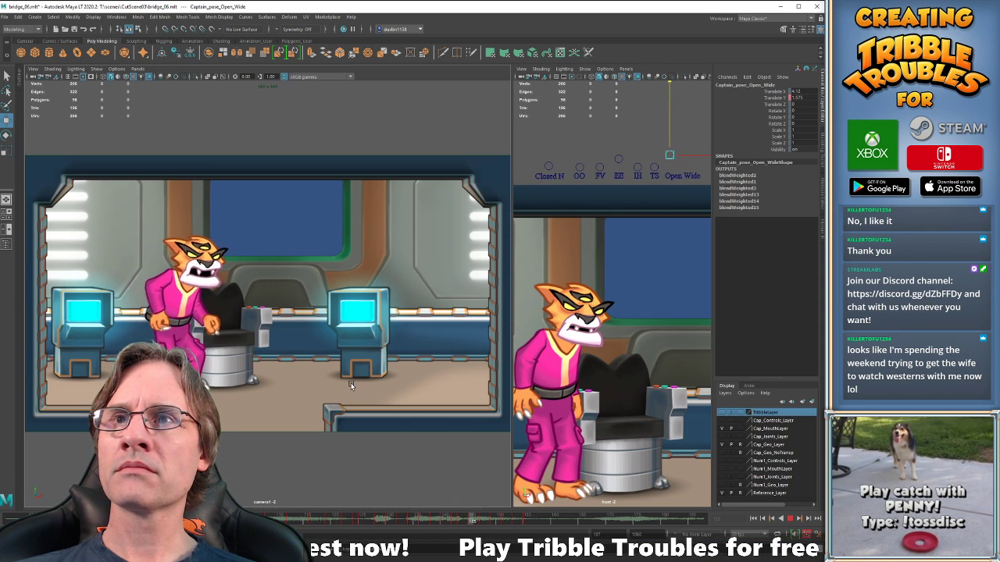
pyautogui.hotkey('alt', 'v')
# Adjust the Open Wide control at frame 134 and step up to frame 136 to compare the mouth shapes.
pyautogui.moveTo(376, 521); pyautogui.dragTo(402, 523)
pyautogui.hotkey('alt', '.')
pyautogui.hotkey('alt', '.')
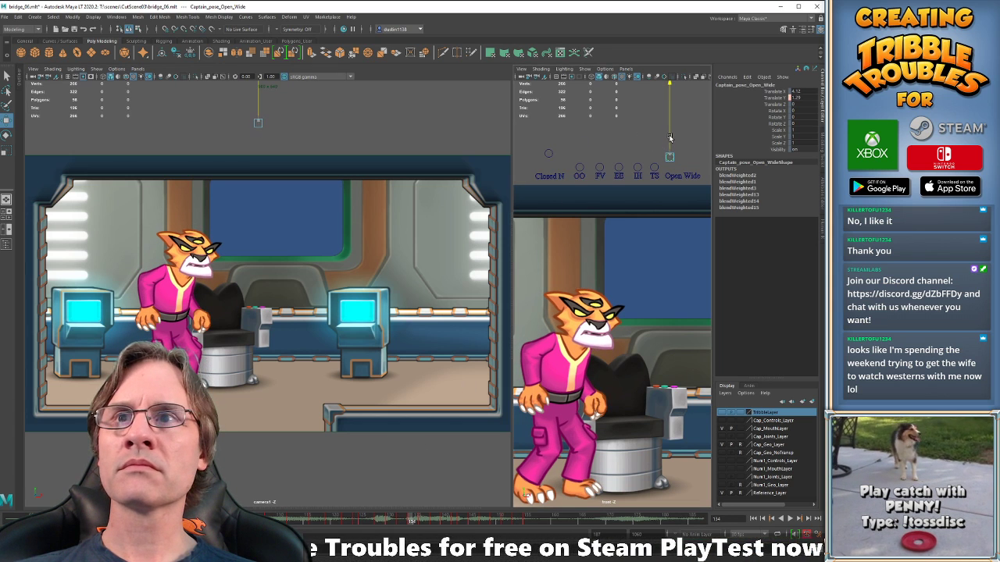
pyautogui.hotkey('alt', ',')
pyautogui.hotkey('alt', ',')
pyautogui.hotkey('alt', '.')
pyautogui.hotkey('alt', '.')
pyautogui.hotkey('alt', '.')
pyautogui.hotkey('alt', '.')
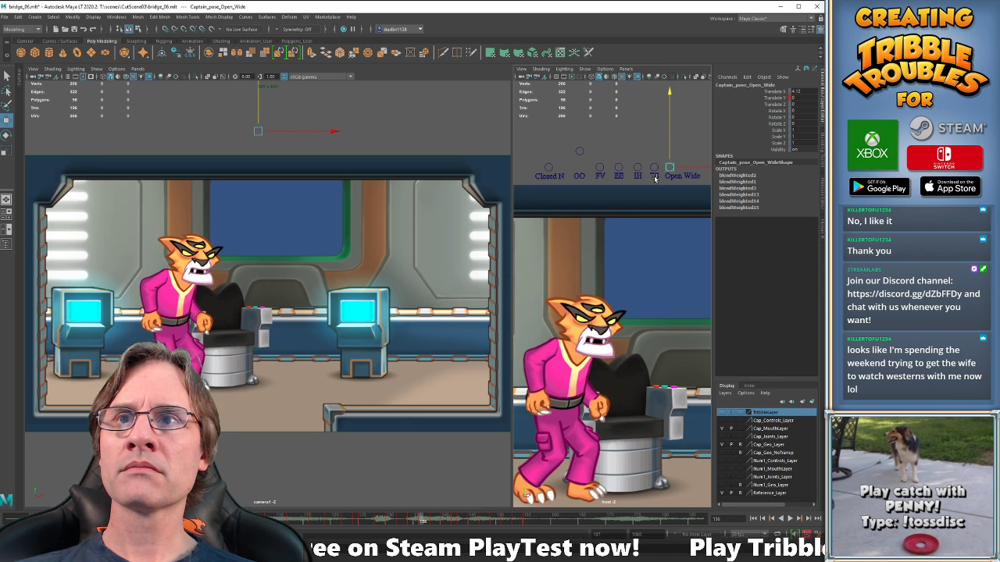
# Select the OO mouth control and step through frames 134 to 138 to examine its shapes.
pyautogui.click(580, 154)
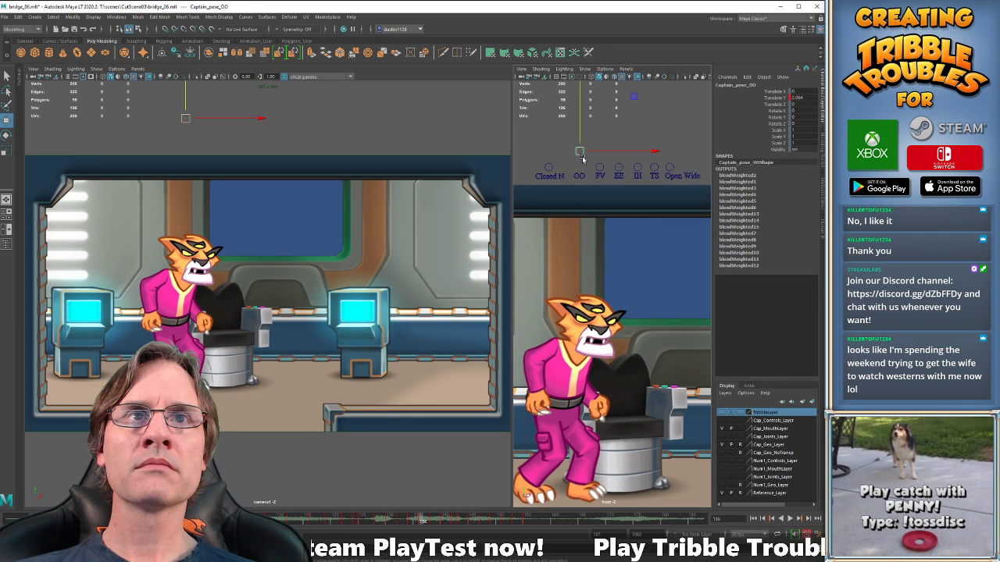
pyautogui.hotkey('alt', ',')
pyautogui.hotkey('alt', ',')
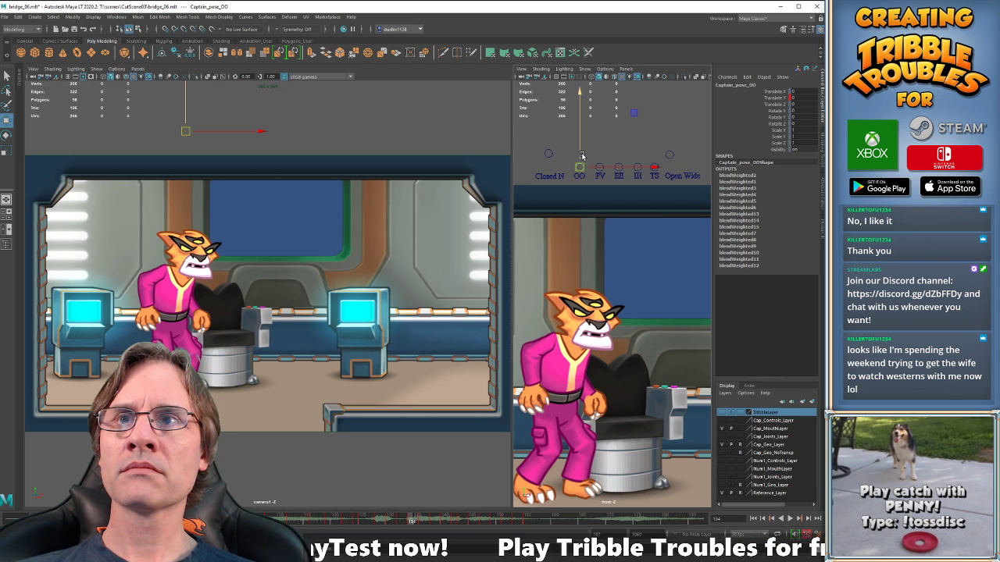
pyautogui.hotkey('alt', '.')
pyautogui.hotkey('alt', '.')
pyautogui.hotkey('alt', '.')
pyautogui.hotkey('alt', '.')
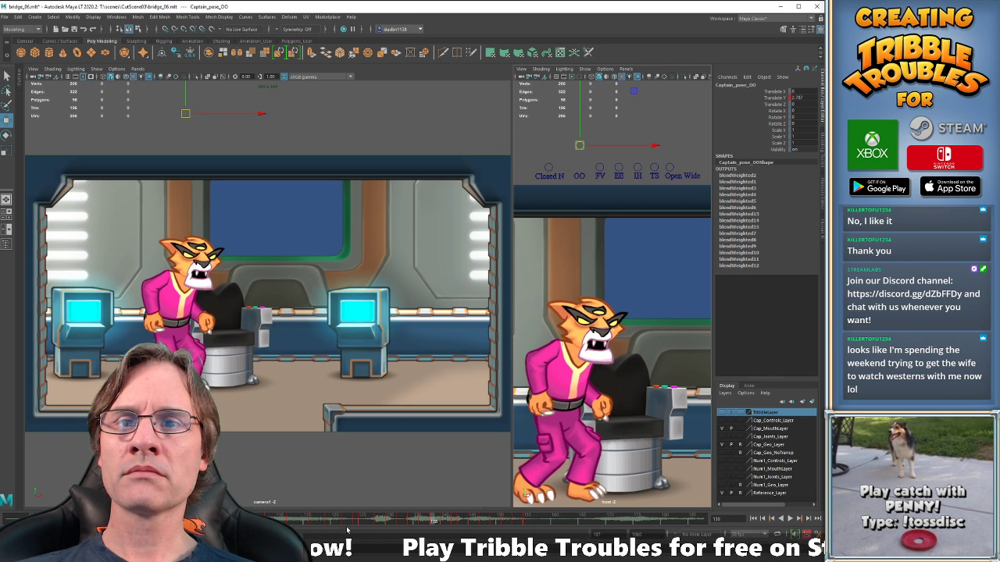
# Play the dialogue from around frame 125 to review the captain's lip-sync.
pyautogui.click(364, 524)
pyautogui.hotkey('alt', 'v')
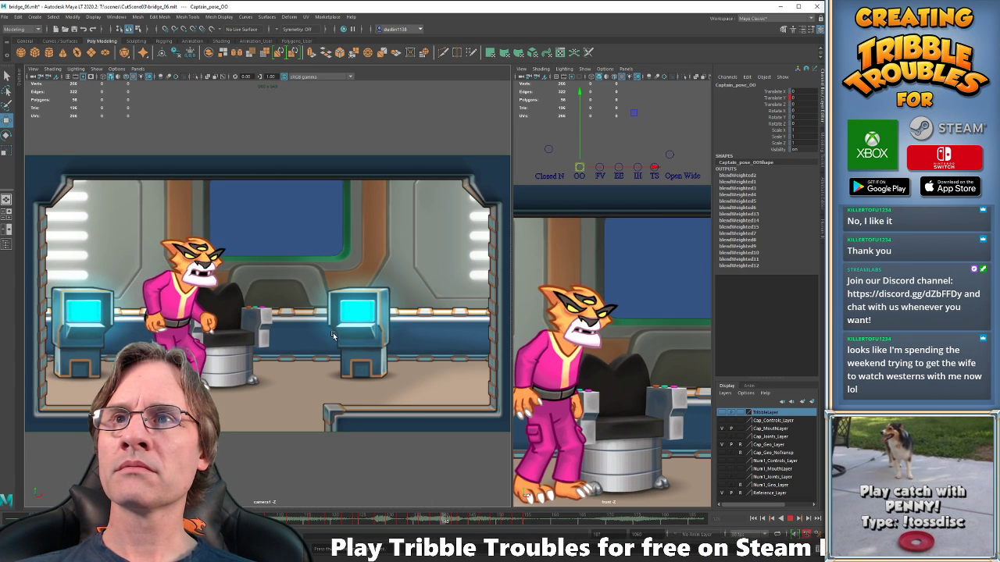
pyautogui.hotkey('alt', 'v')
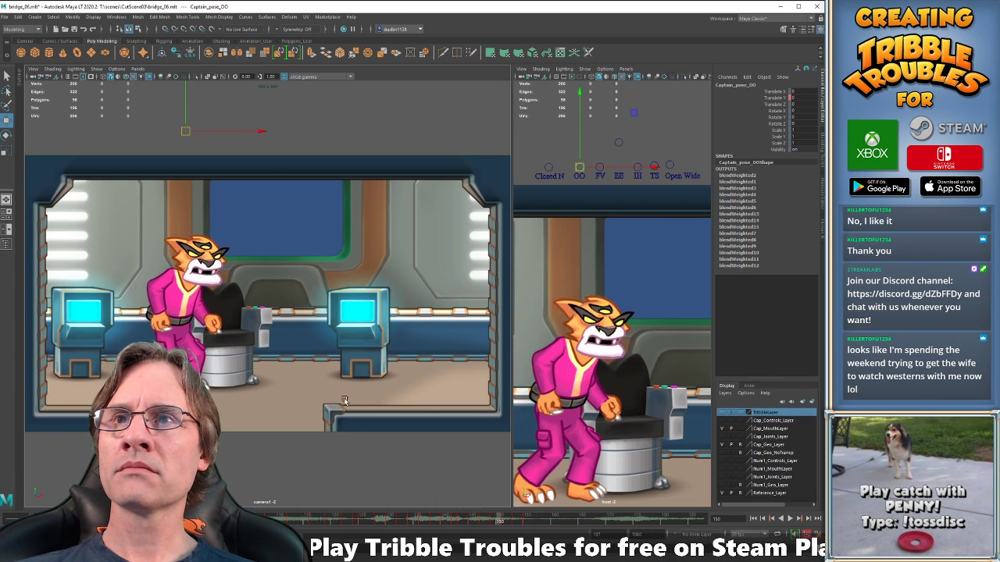
# Play the dialogue briefly, lower the OO mouth control slightly around frame 130, and step through to frame 132 to check the shapes.
pyautogui.hotkey('alt', 'v')
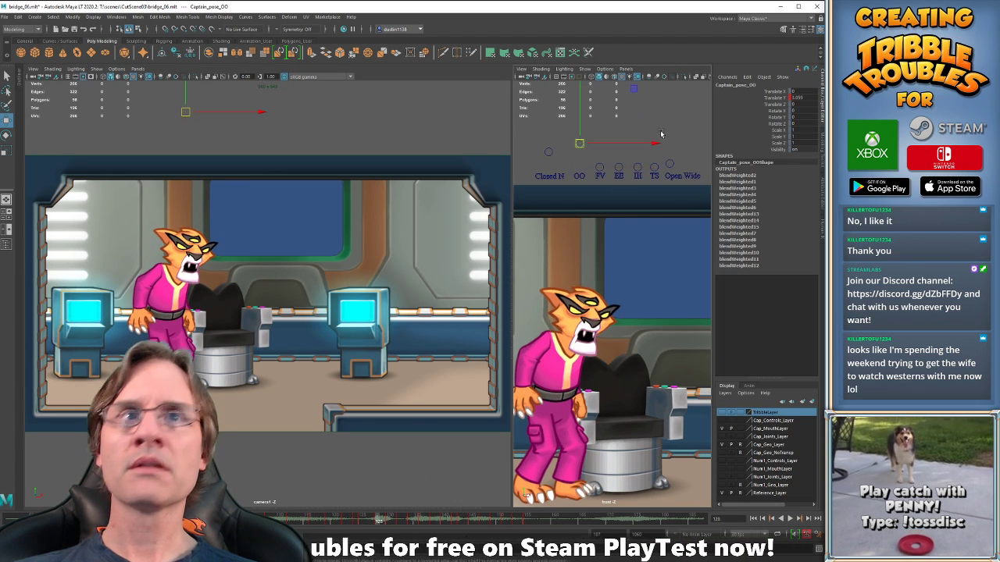
pyautogui.hotkey('alt', 'v')
pyautogui.press('.')
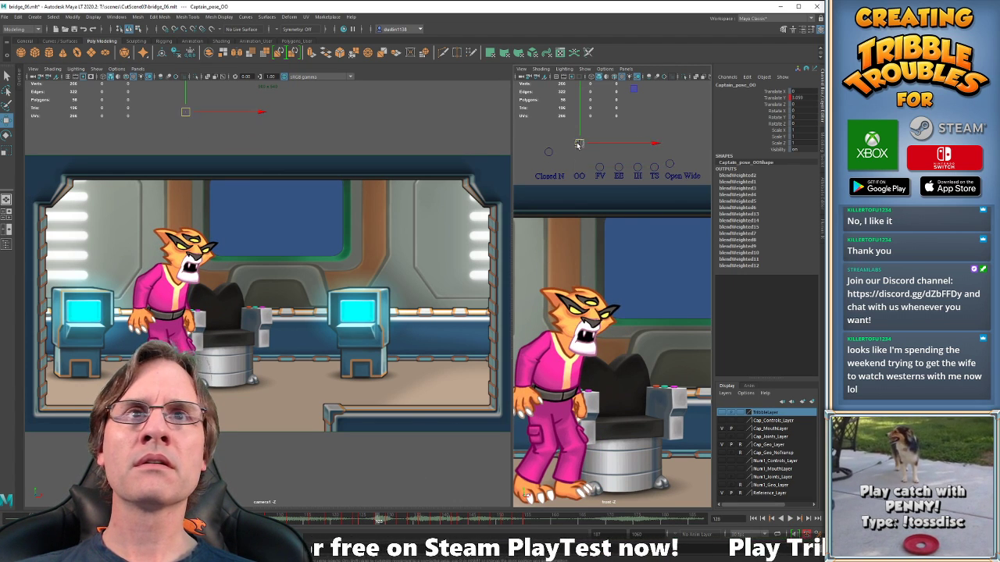
pyautogui.moveTo(578, 146); pyautogui.dragTo(579, 150)
pyautogui.press(',')
pyautogui.press('.')
pyautogui.press('.')
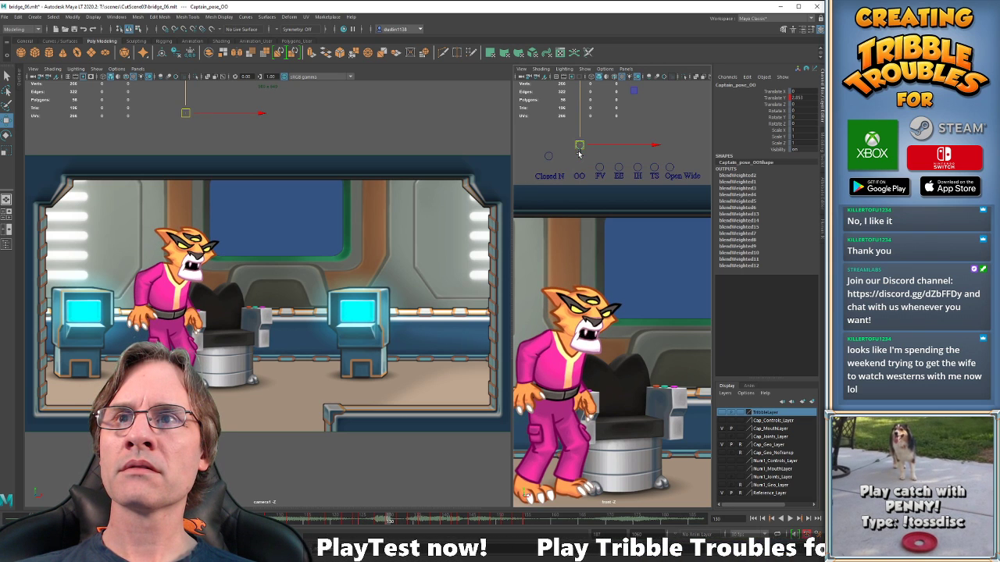
pyautogui.press('.')
pyautogui.press('.')
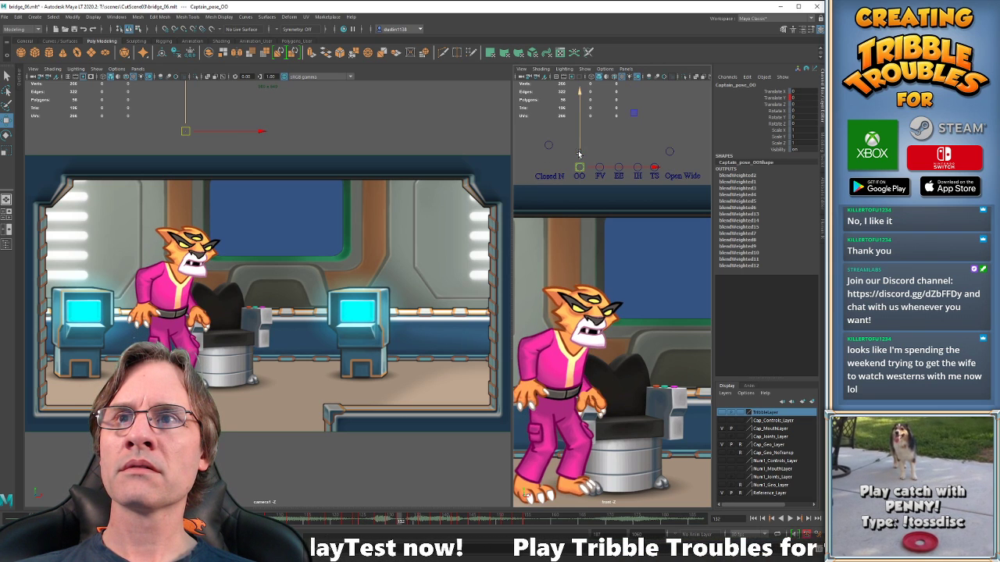
# Save the scene and play the dialogue from around frame 94 to review the captain's lip-sync.
pyautogui.click(290, 520)
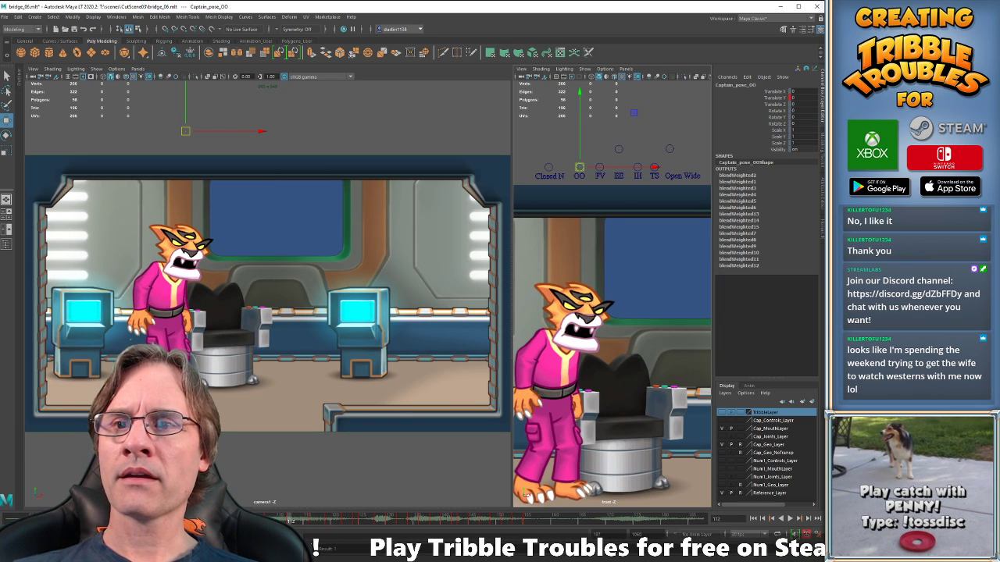
pyautogui.hotkey('ctrl', 's')
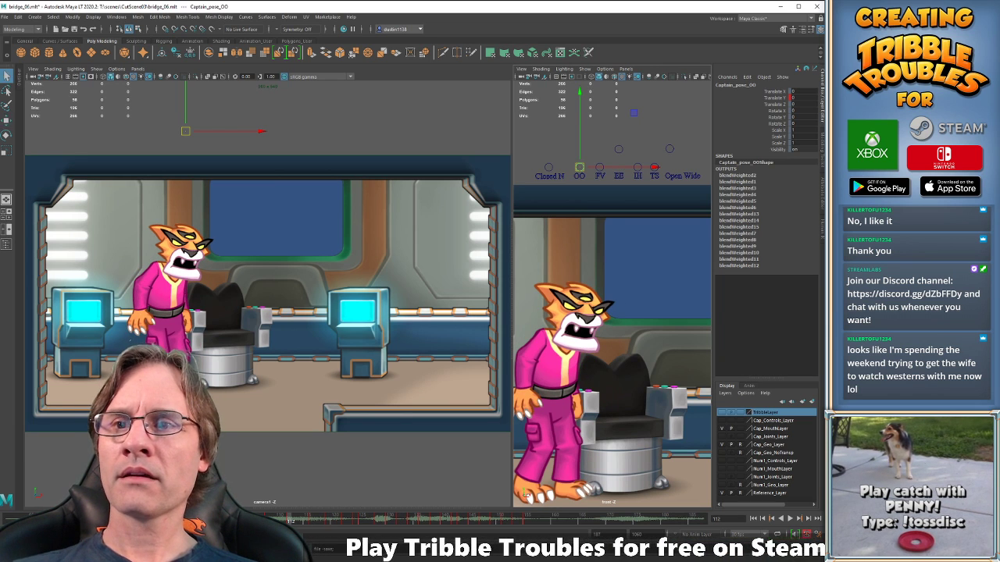
pyautogui.click(191, 519)
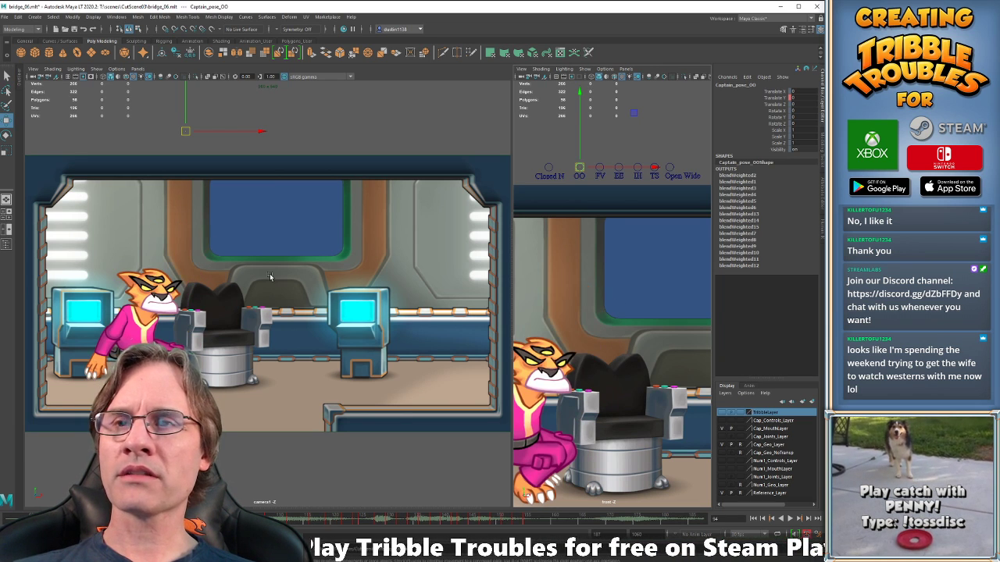
pyautogui.hotkey('alt', 'v')
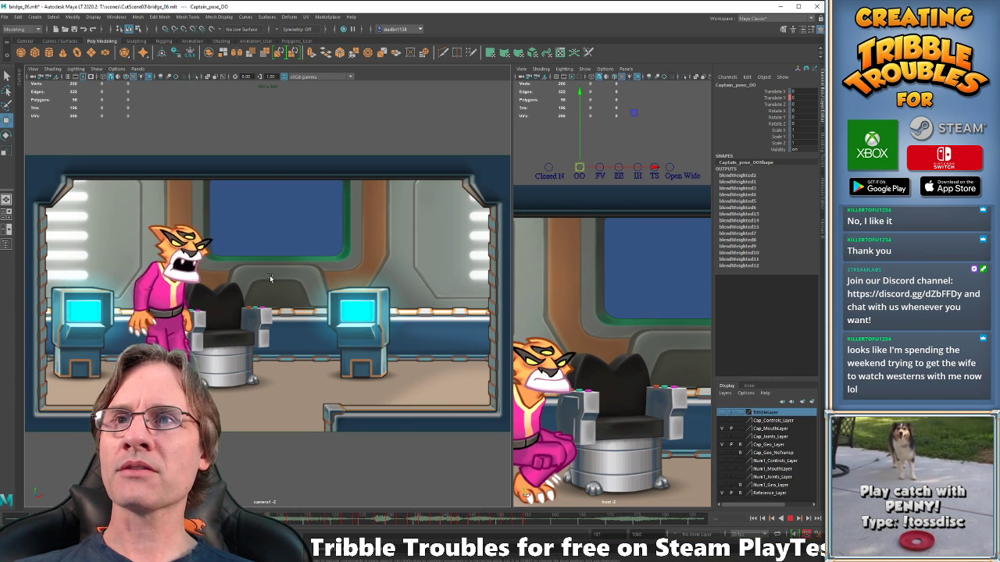
pyautogui.hotkey('alt', 'v')
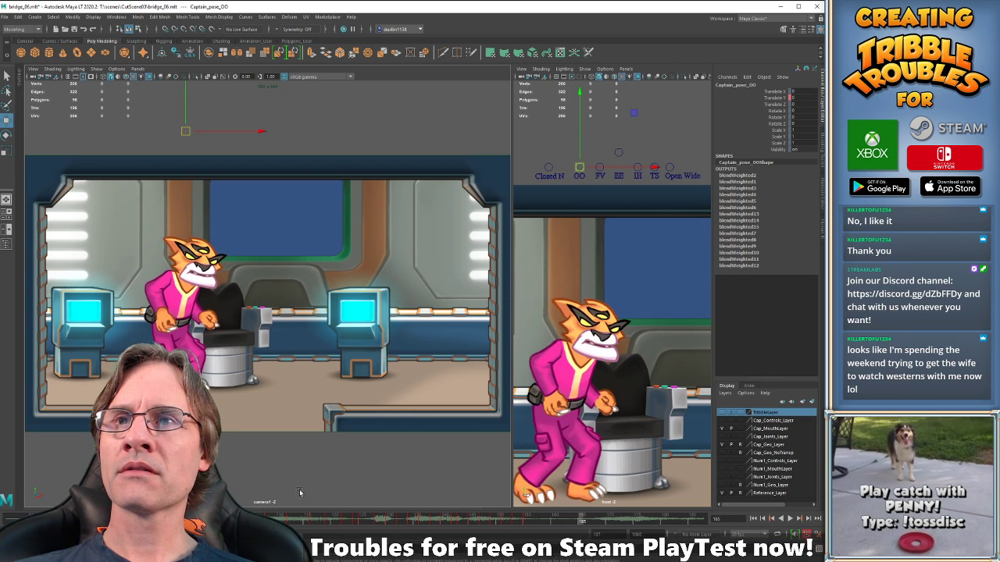
pyautogui.hotkey('alt', 'v')
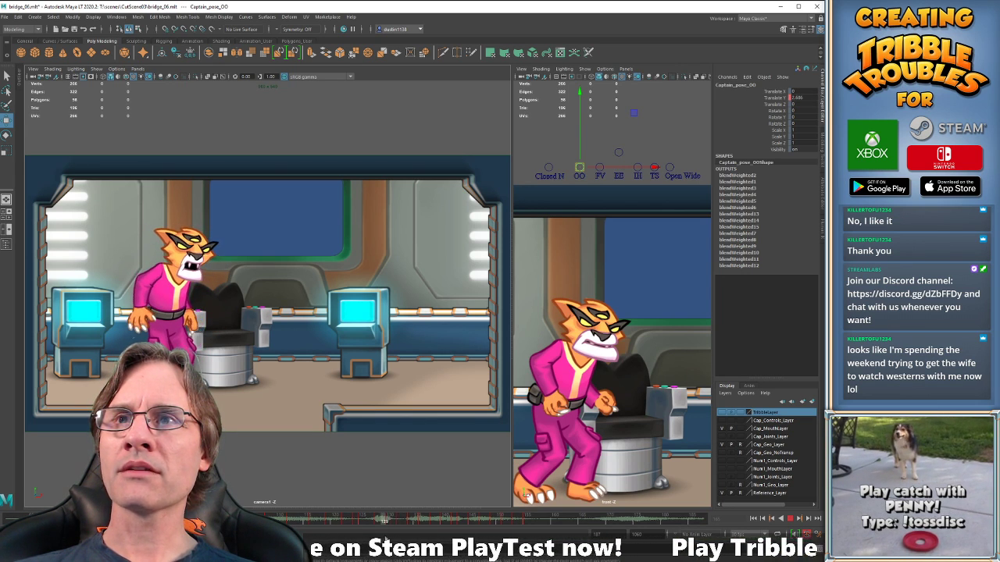
# Raise the OO mouth control slightly at frame 132 and step through to frame 136 to check the transition.
pyautogui.hotkey('alt', 'v')
pyautogui.press('.')
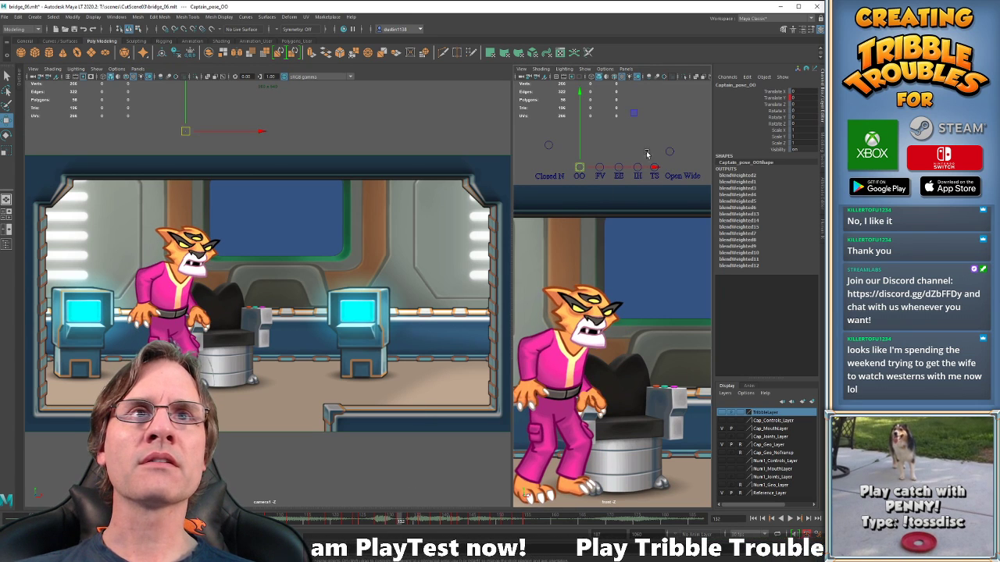
pyautogui.click(675, 159)
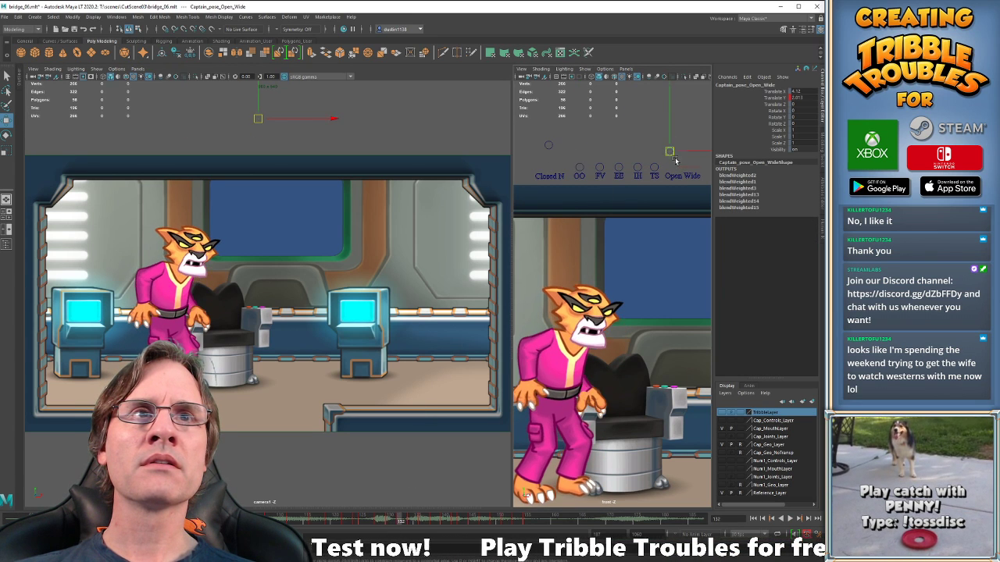
pyautogui.click(578, 163)
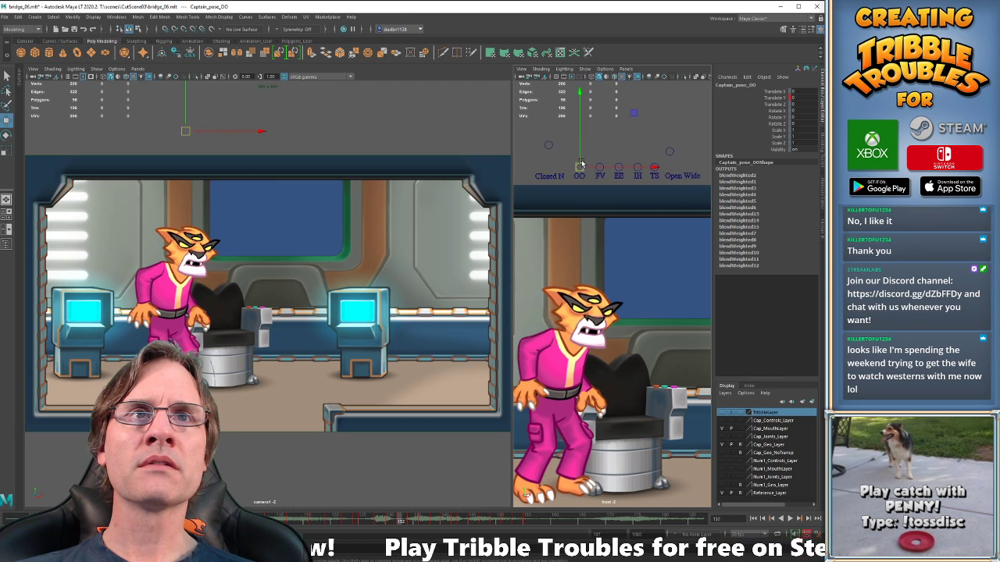
pyautogui.moveTo(579, 163); pyautogui.dragTo(580, 161)
pyautogui.press(',')
pyautogui.press('.')
pyautogui.press('.')
pyautogui.press('.')
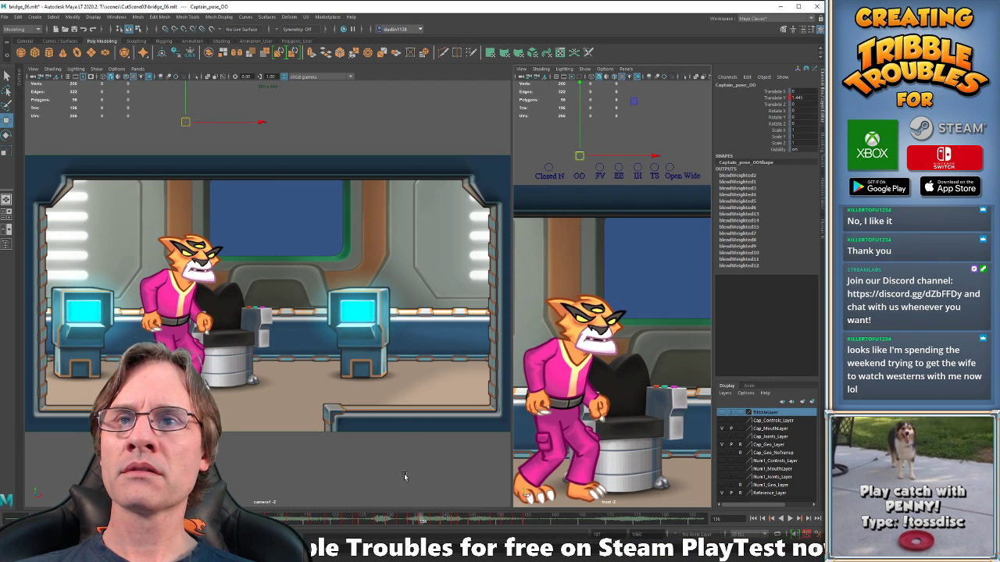
# Play the dialogue several times to review the mouth shapes, stopping at frame 135.
pyautogui.hotkey('alt', 'v')
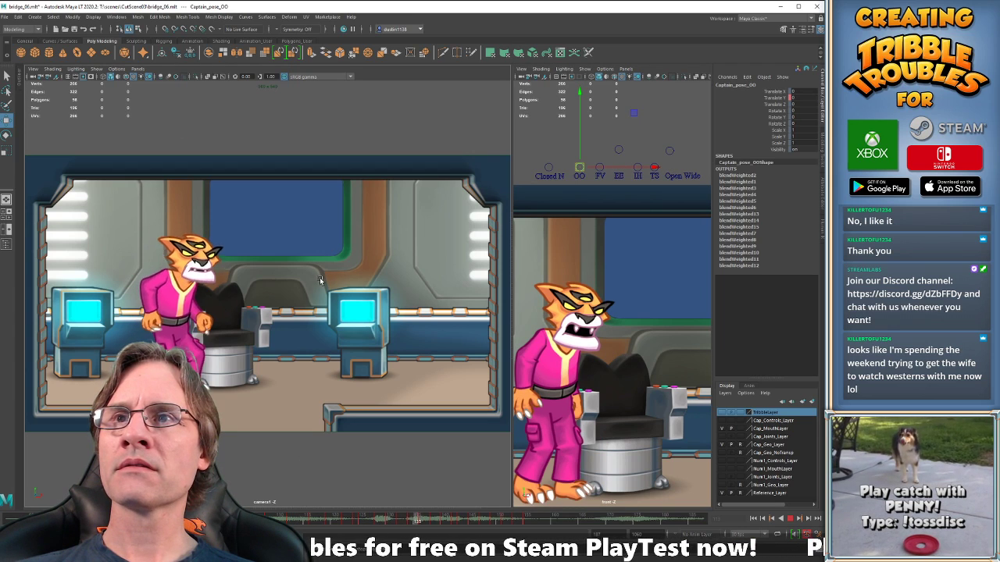
pyautogui.hotkey('alt', 'v')
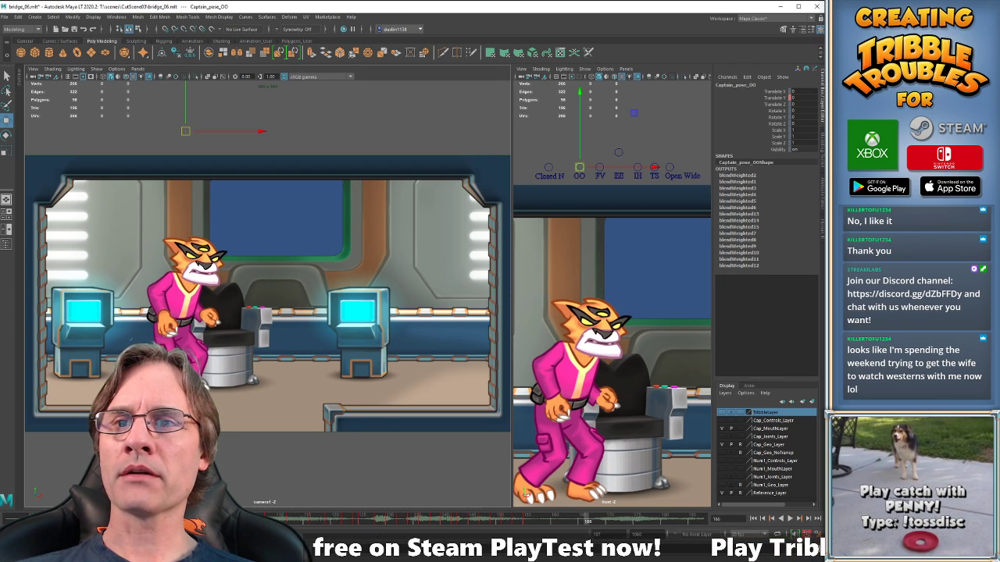
pyautogui.hotkey('alt', 'v')
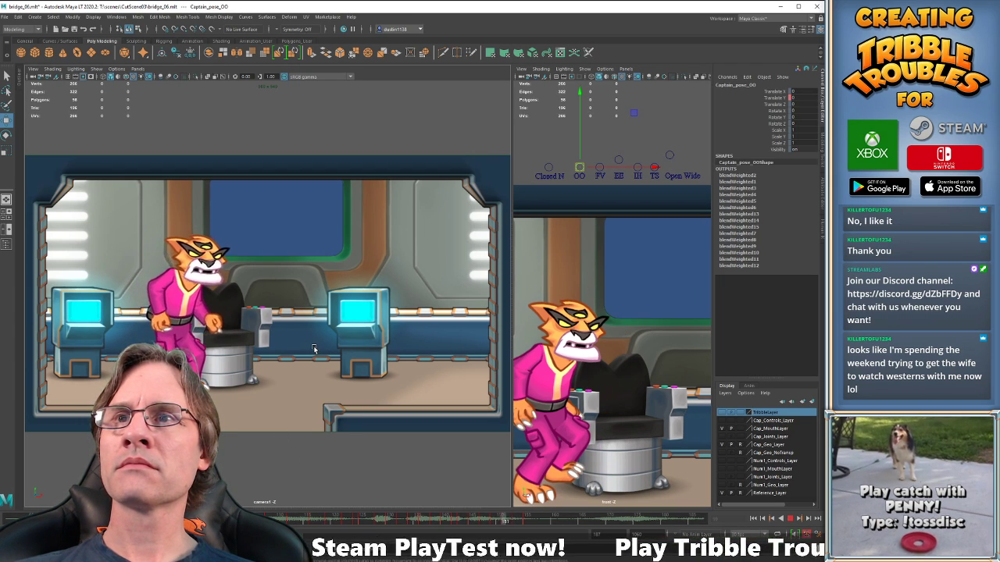
pyautogui.hotkey('alt', 'v')
pyautogui.hotkey('alt', 'v')
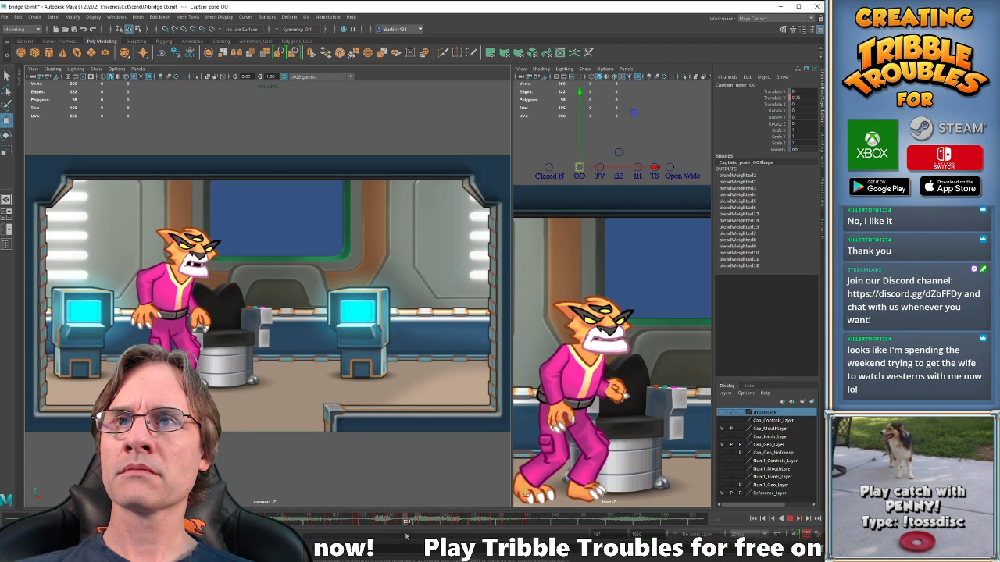
pyautogui.hotkey('alt', 'v')
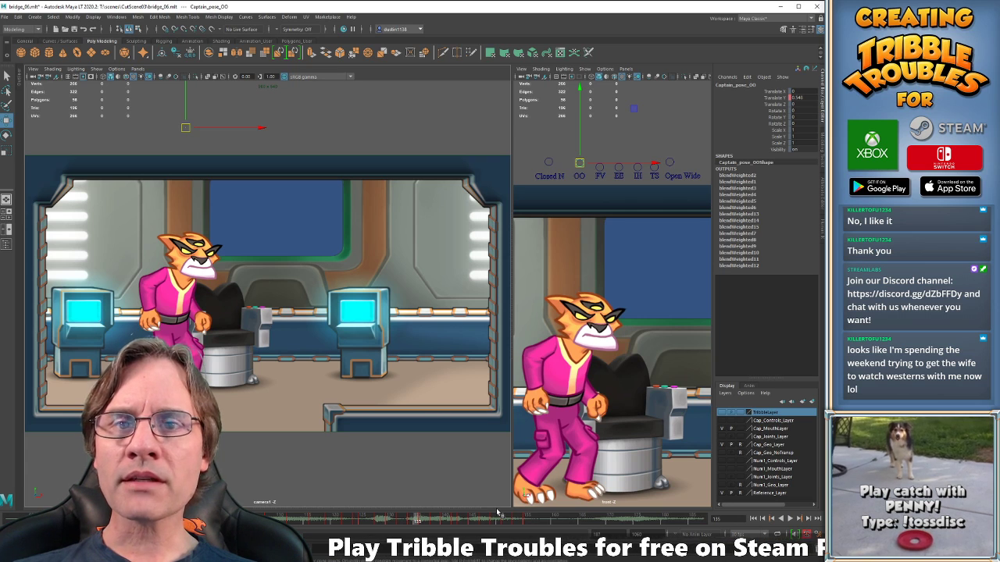
# Select the Open Wide mouth control and step between frames 134 and 136 to compare its poses.
pyautogui.hotkey('alt', '.')
pyautogui.hotkey('alt', ',')
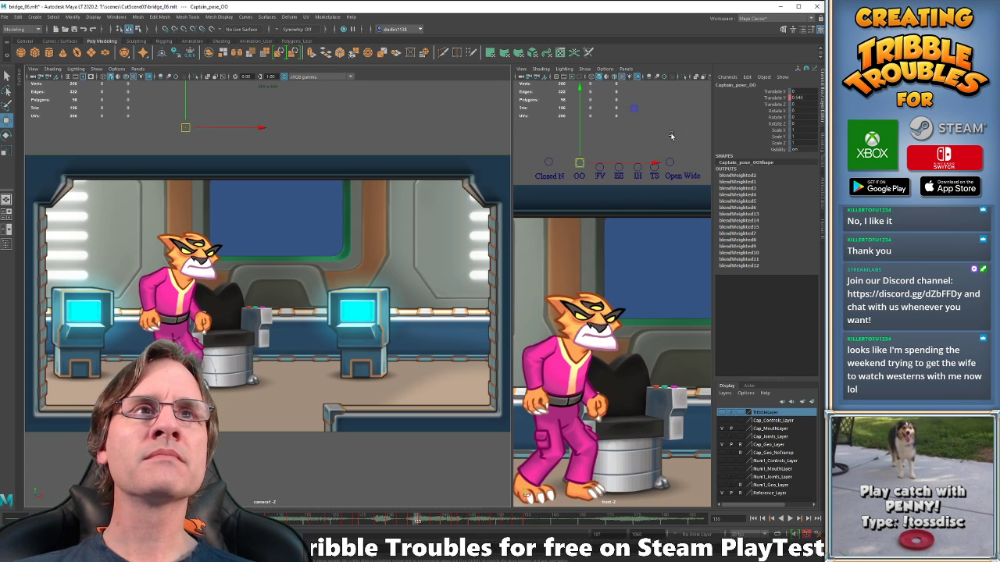
pyautogui.click(670, 164)
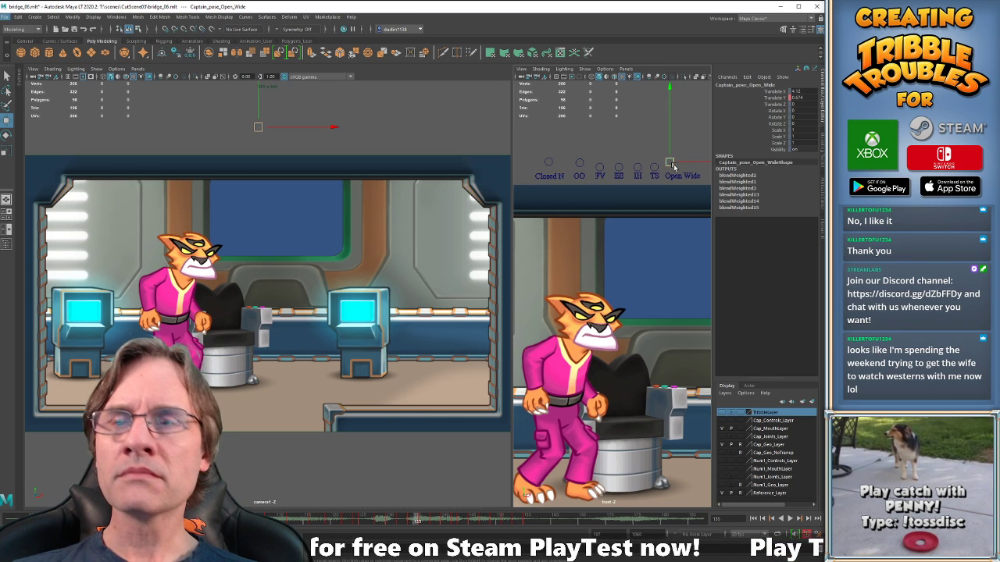
pyautogui.hotkey('alt', ',')
pyautogui.hotkey('alt', '.')
pyautogui.hotkey('alt', '.')
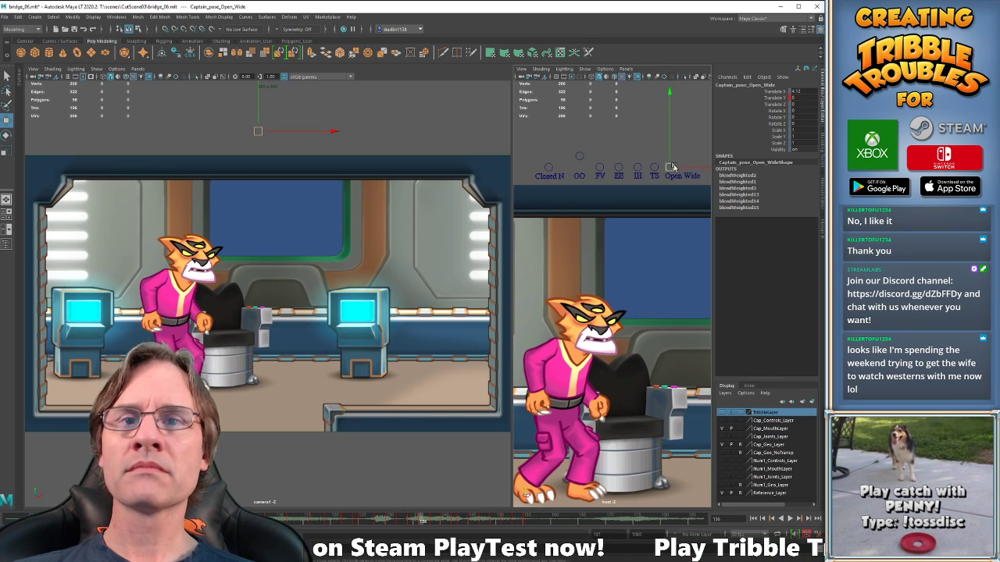
pyautogui.hotkey('alt', ',')
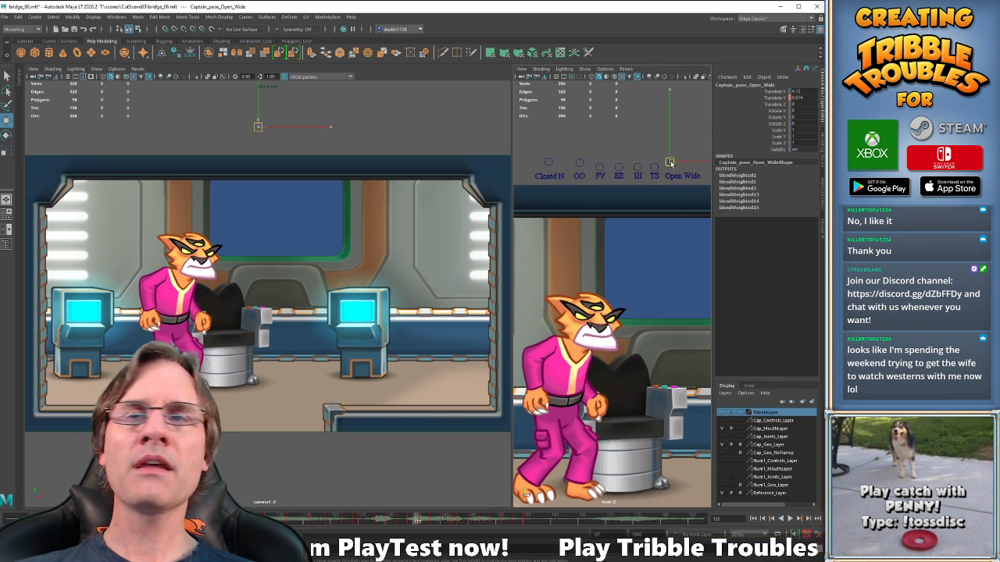
pyautogui.hotkey('alt', ',')
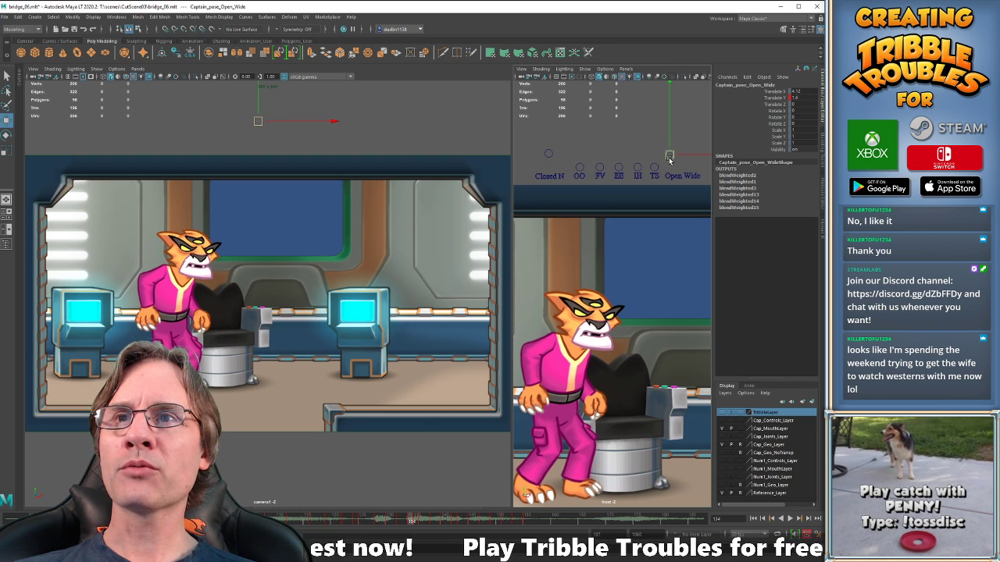
# Raise the Open Wide control at frame 135 to about 1.29, comparing it with the neighbouring frames.
pyautogui.hotkey('alt', '.')
pyautogui.hotkey('alt', '.')
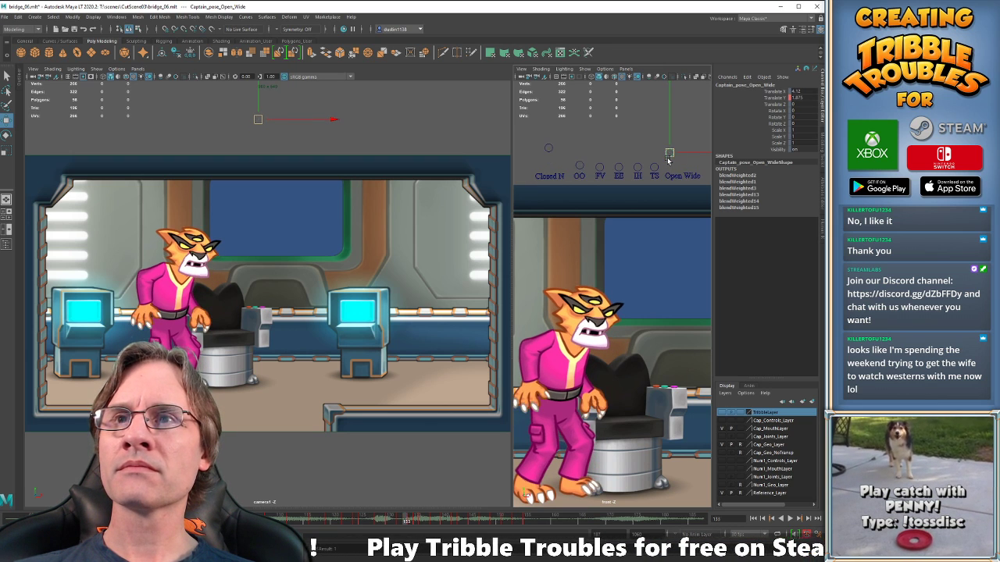
pyautogui.hotkey('alt', ',')
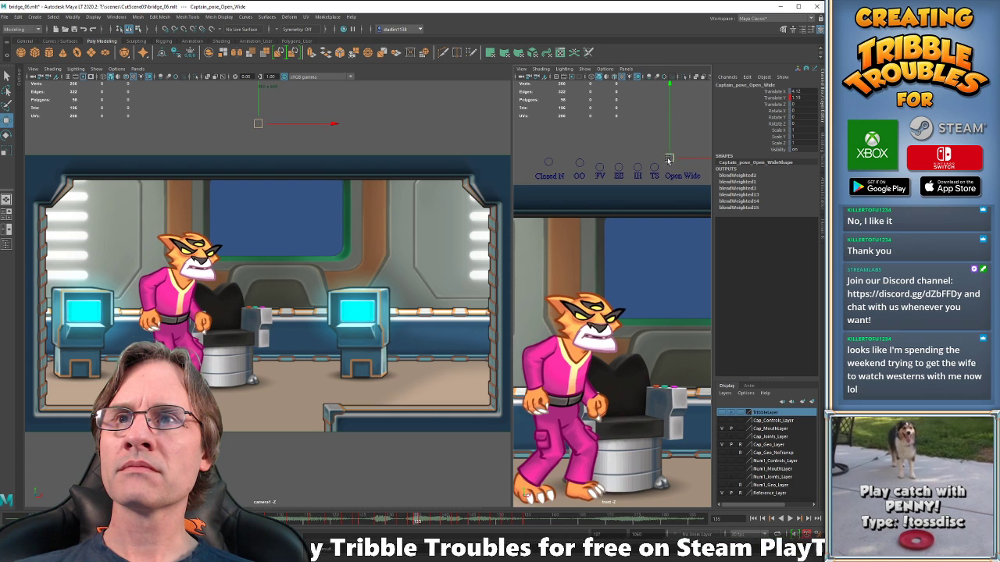
pyautogui.hotkey('alt', ',')
pyautogui.hotkey('alt', ',')
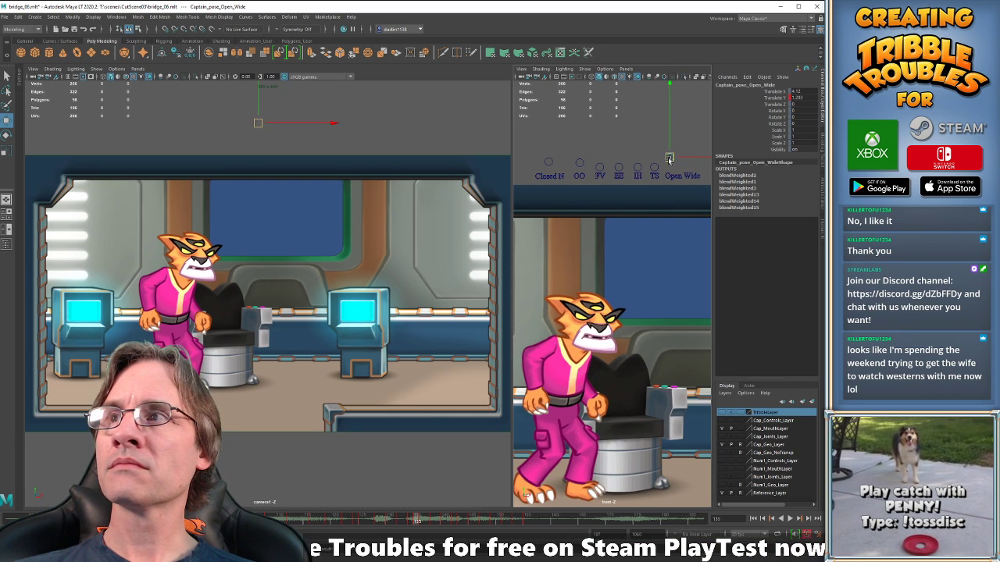
# Step forward frame by frame from 135 to 147 to examine the captain's mouth shapes.
pyautogui.hotkey('alt', '.')
pyautogui.hotkey('alt', '.')
pyautogui.hotkey('alt', '.')
pyautogui.hotkey('alt', '.')
pyautogui.hotkey('alt', '.')
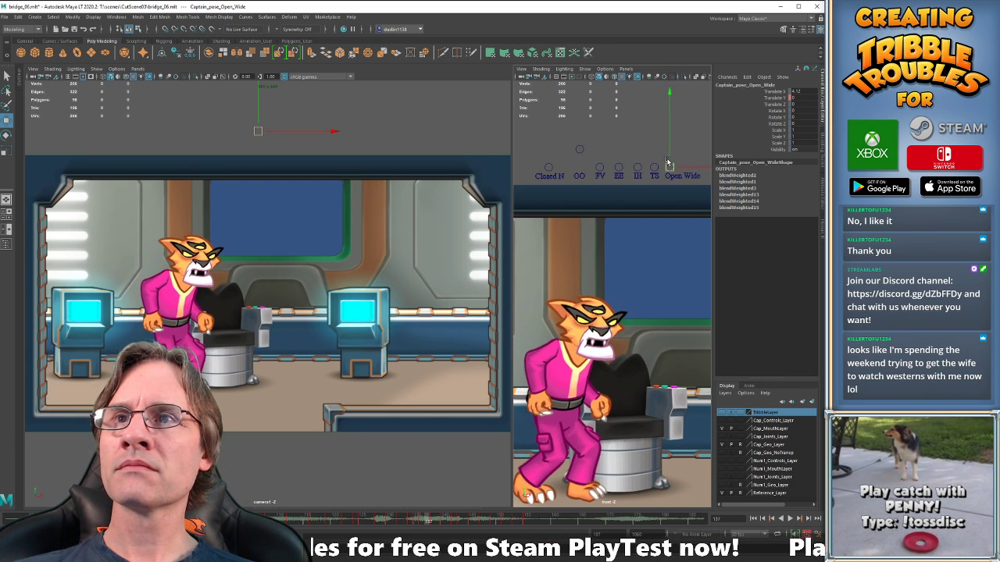
pyautogui.hotkey('alt', '.')
pyautogui.hotkey('alt', '.')
pyautogui.hotkey('alt', '.')
pyautogui.hotkey('alt', '.')
pyautogui.hotkey('alt', '.')
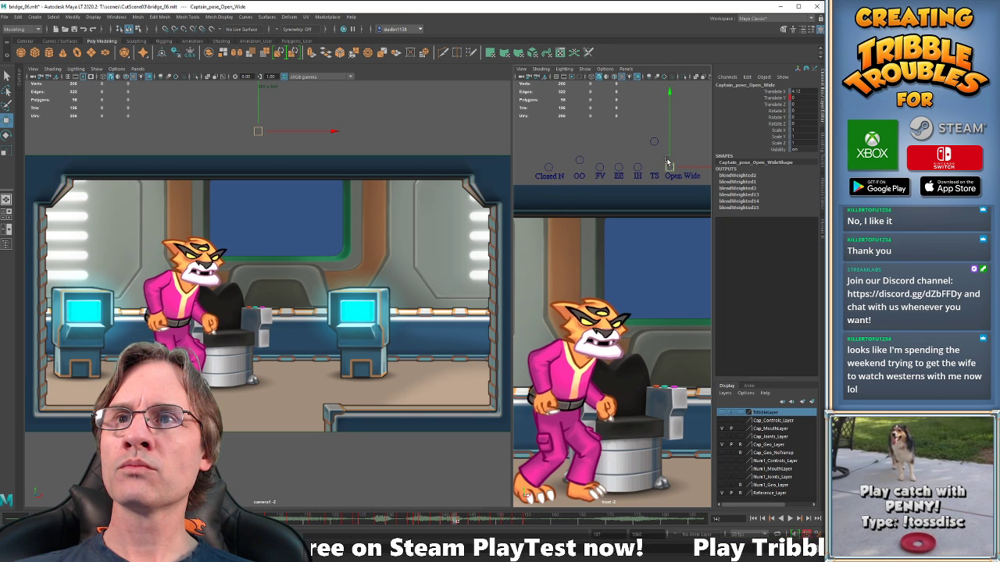
pyautogui.hotkey('alt', '.')
pyautogui.hotkey('alt', '.')
pyautogui.hotkey('alt', '.')
pyautogui.hotkey('alt', '.')
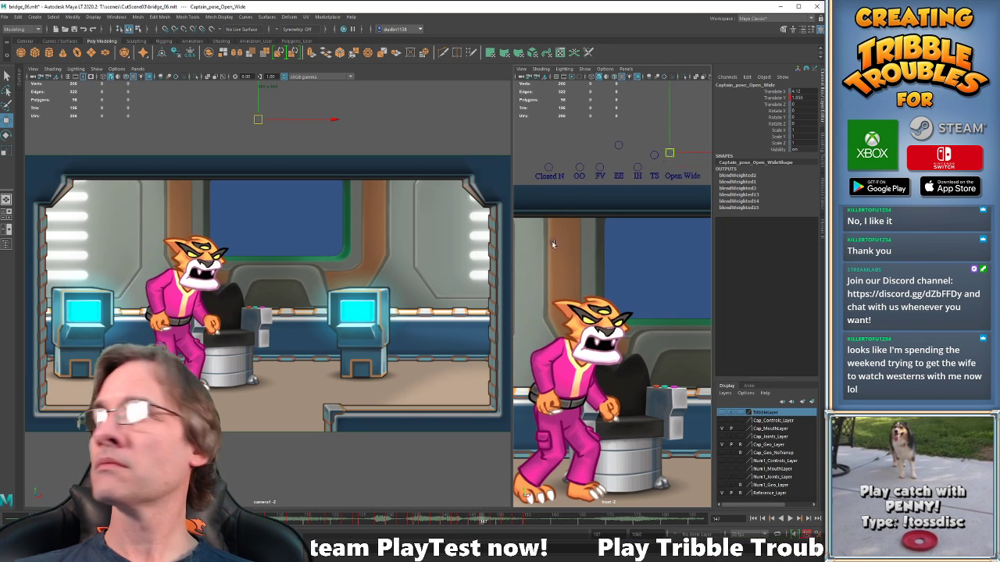
# Play the dialogue from the start of the playback range, then scrub and replay the section around frames 135 to 150.
pyautogui.hotkey('alt', 'shift', 'v')
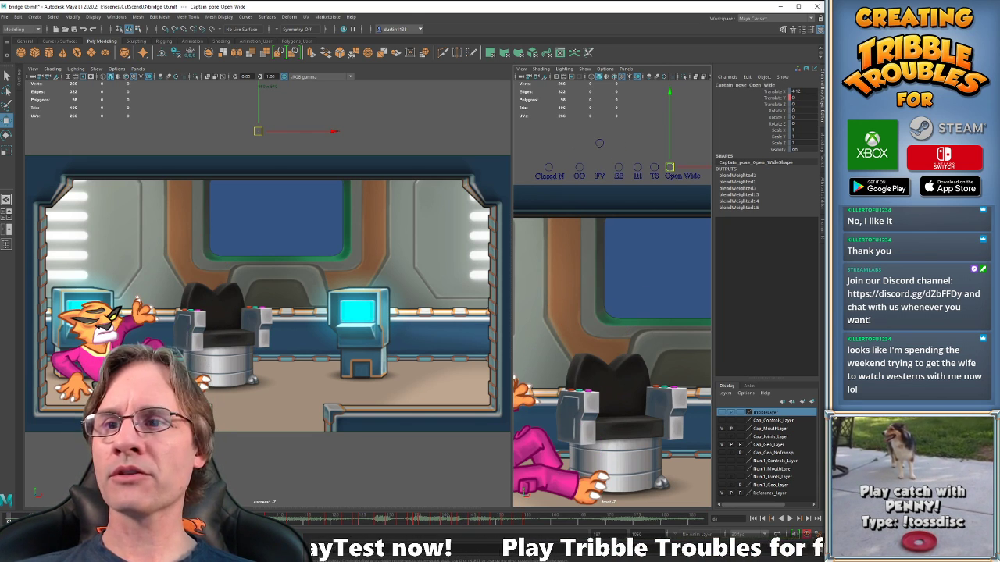
pyautogui.hotkey('alt', 'v')
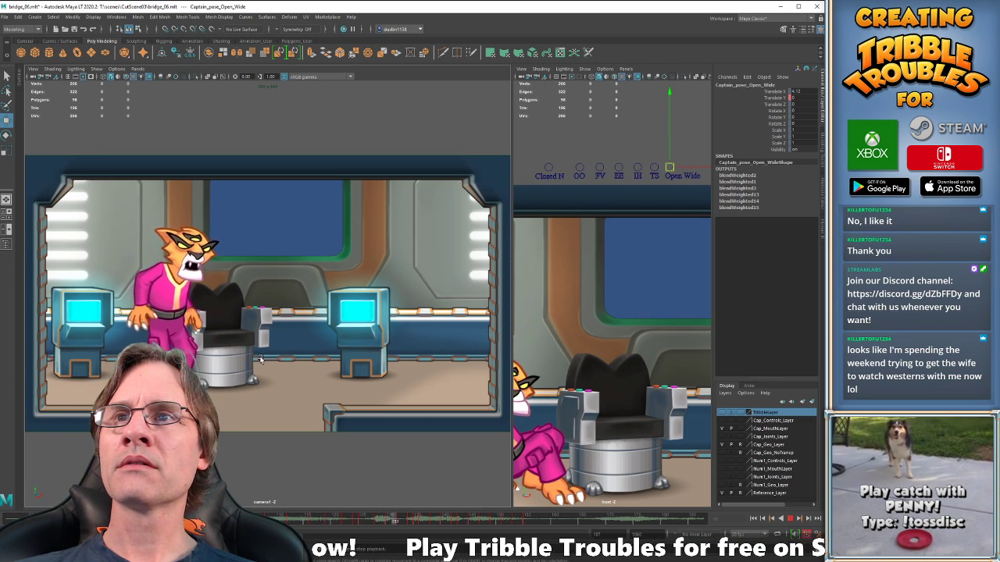
pyautogui.hotkey('alt', 'v')
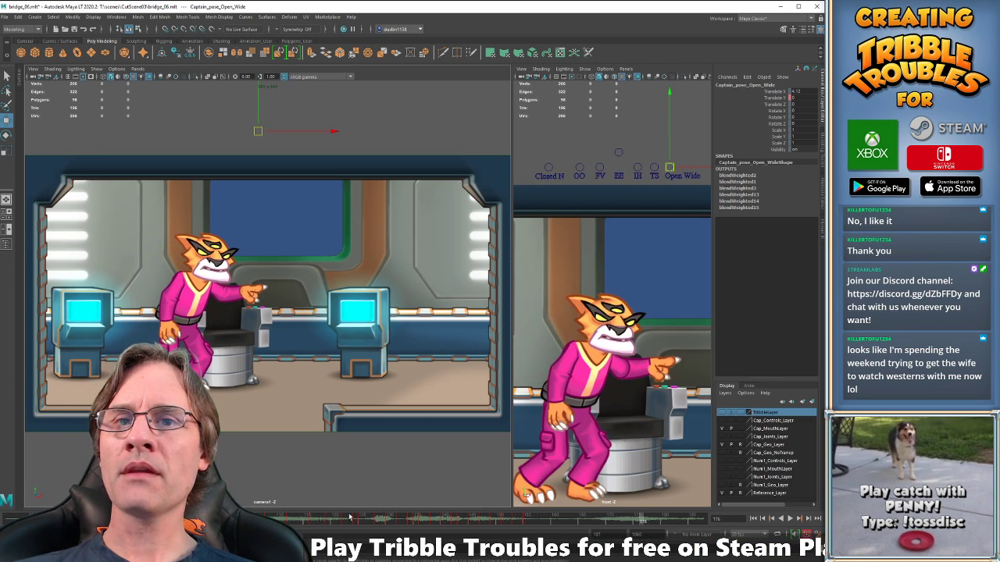
pyautogui.moveTo(418, 517); pyautogui.dragTo(498, 520)
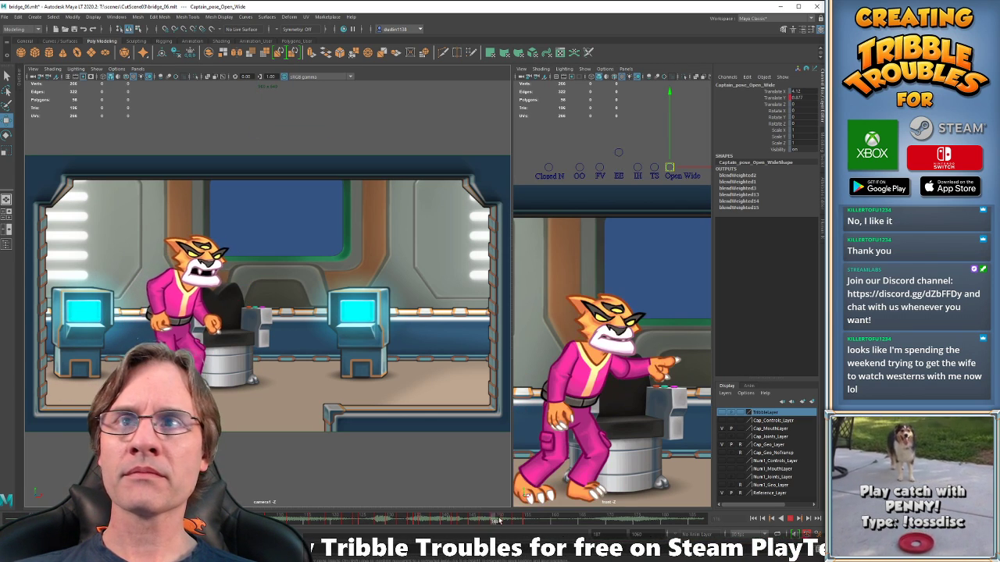
pyautogui.hotkey('alt', 'v')
pyautogui.hotkey('alt', ',')
pyautogui.hotkey('alt', ',')
# Select the mouth controls at frame 158 and lower the EE control.
pyautogui.click(540, 520)
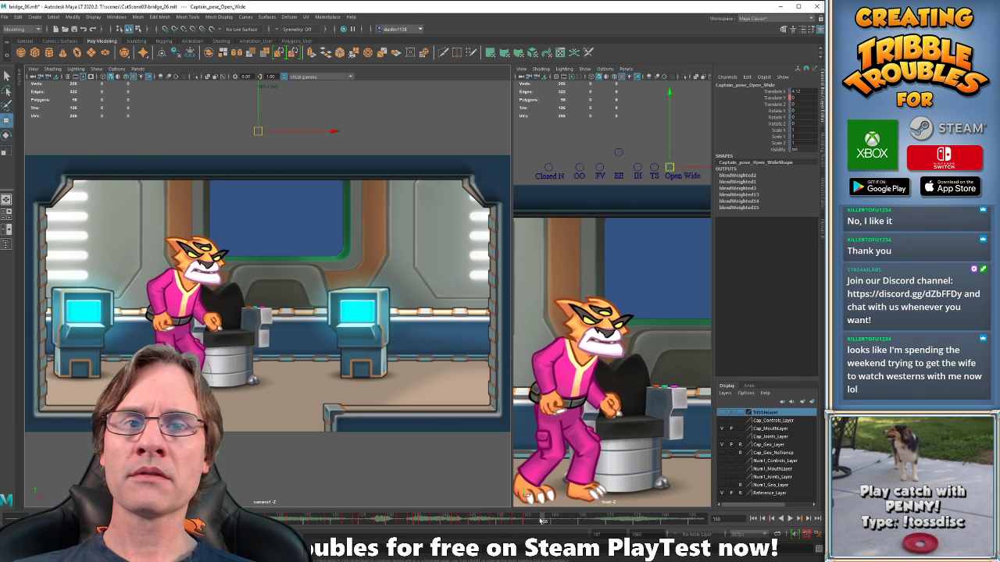
pyautogui.moveTo(535, 136); pyautogui.dragTo(683, 169)
pyautogui.click(620, 155)
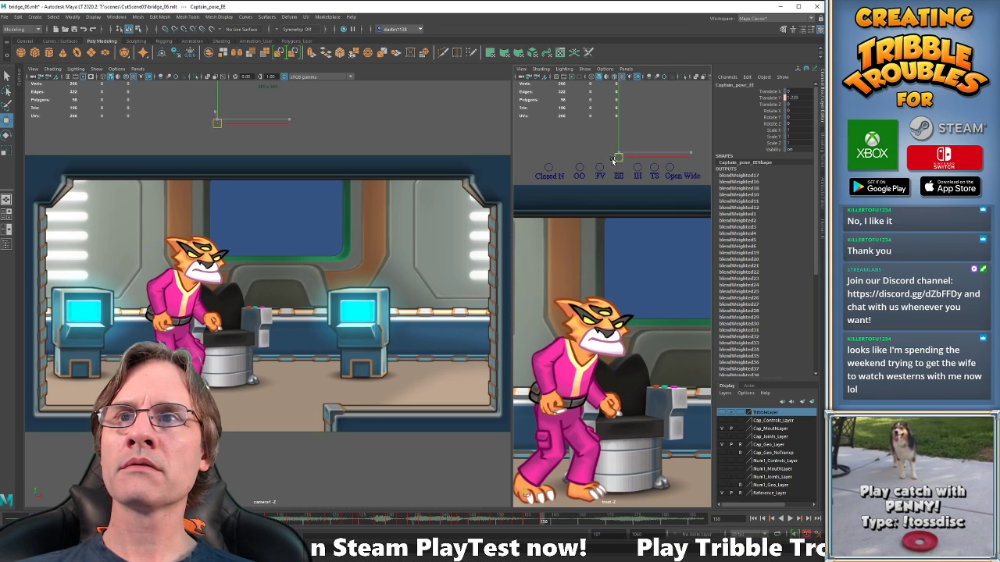
# Raise the captain's EE mouth control to a vertical translation of about 1.65 at frame 158, checking the timing with playback.
pyautogui.moveTo(614, 160); pyautogui.dragTo(614, 154, button='middle')
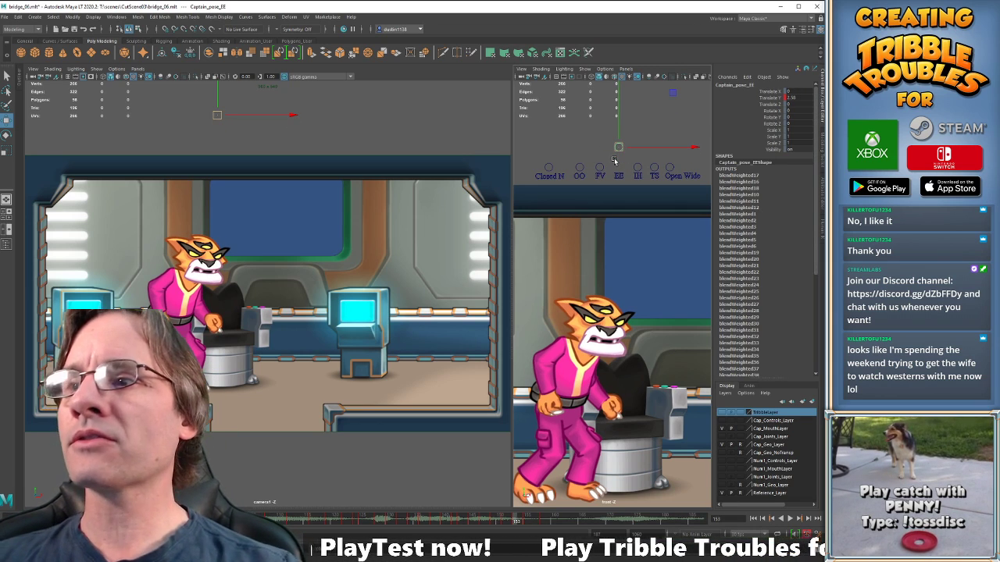
pyautogui.press('.')
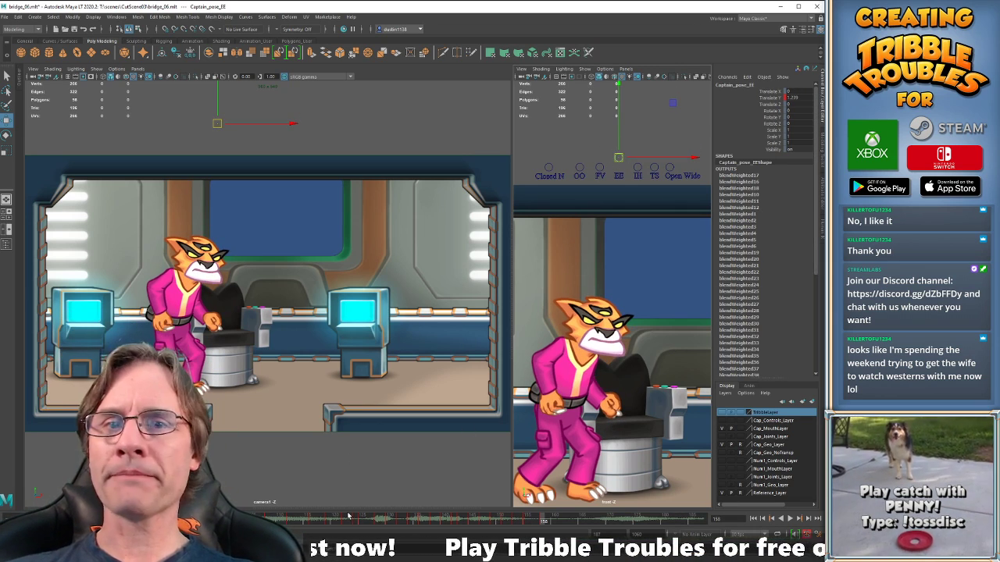
pyautogui.hotkey('alt', 'v')
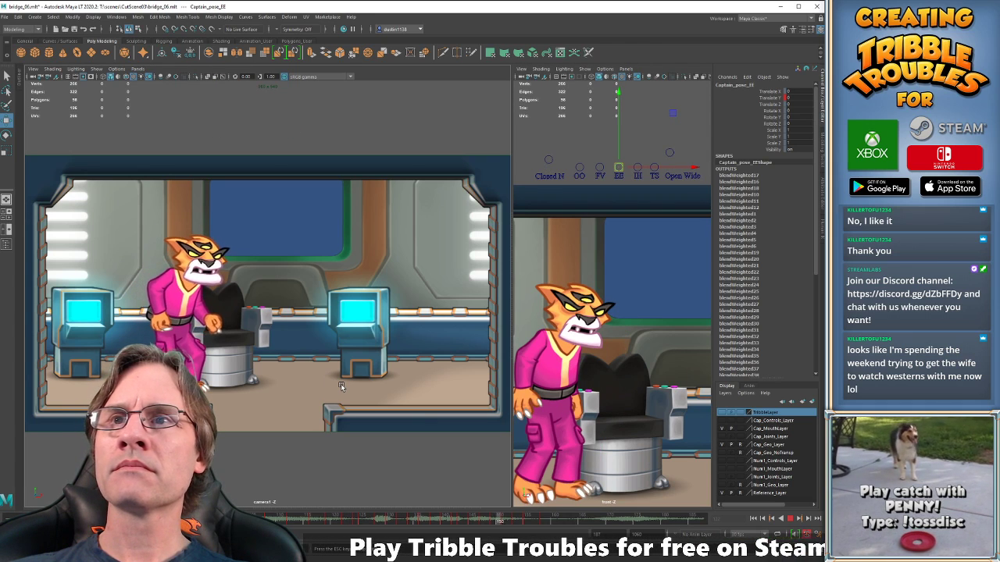
pyautogui.hotkey('alt', 'v')
pyautogui.hotkey('alt', 'v')
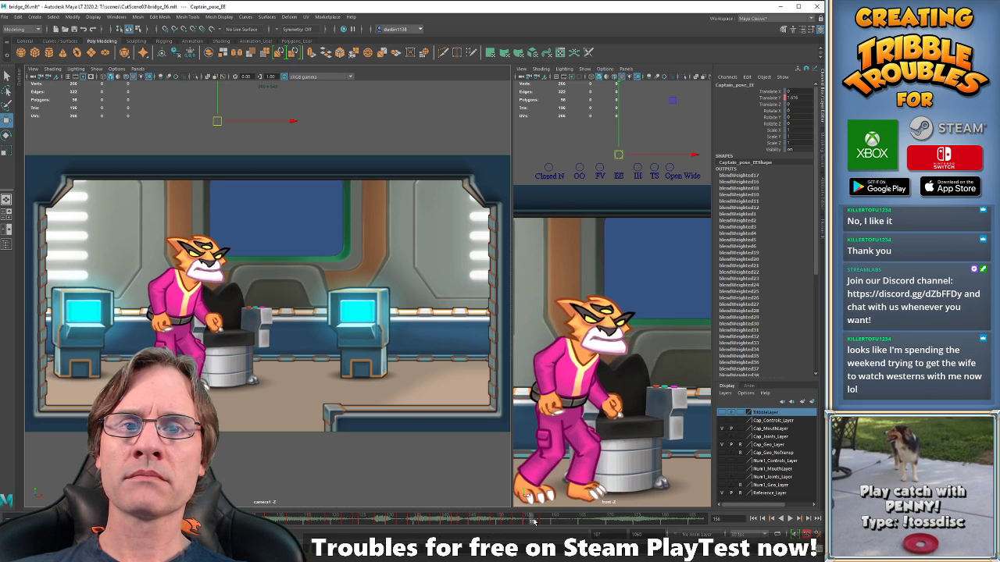
pyautogui.hotkey('alt', 'v')
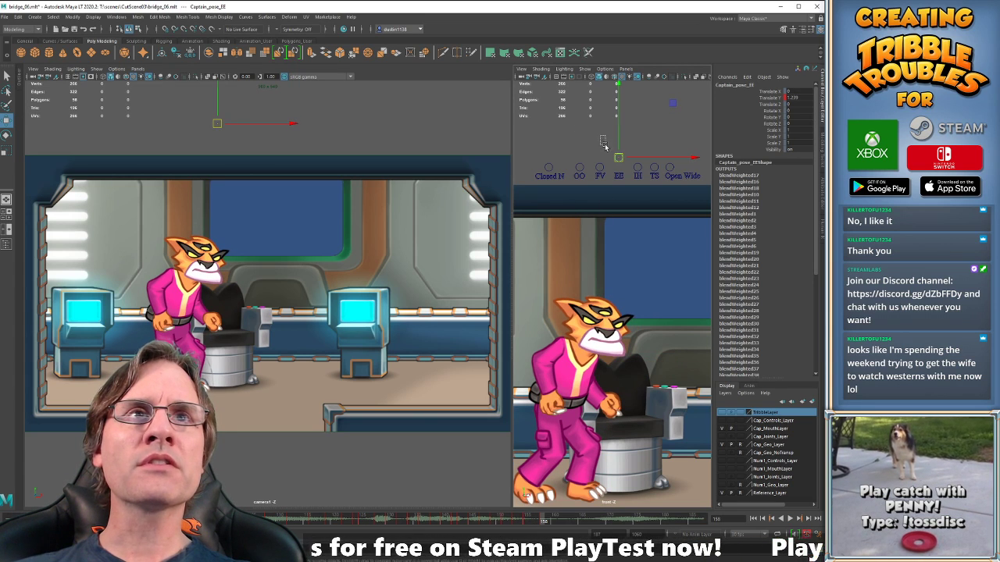
pyautogui.moveTo(605, 144); pyautogui.dragTo(606, 146)
pyautogui.moveTo(610, 149); pyautogui.dragTo(620, 156)
pyautogui.hotkey('alt', ',')
pyautogui.hotkey('alt', '.')
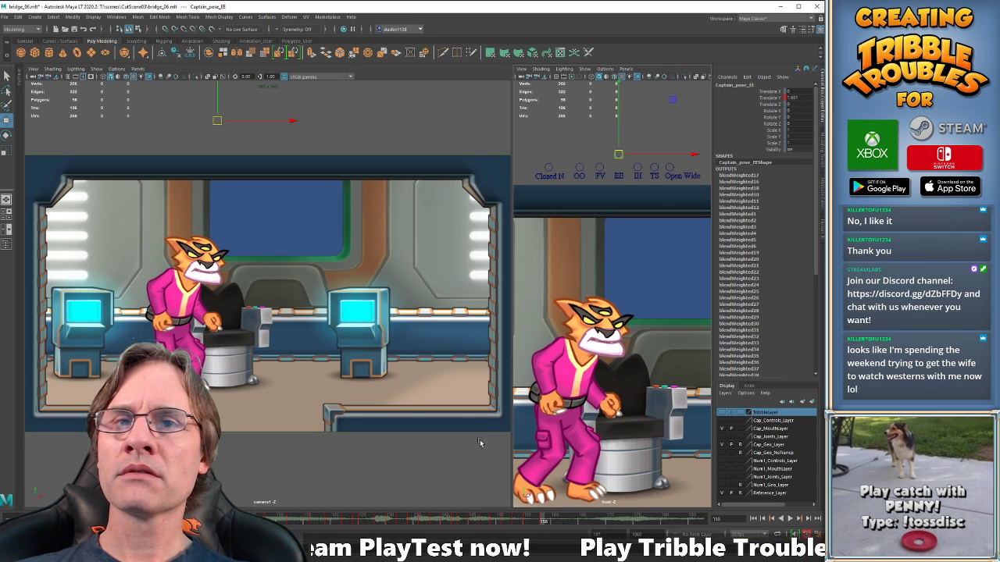
# Play back the shot, key all the mouth controls at frame 161 and lower the EE control to about 1.39.
pyautogui.hotkey('alt', 'v')
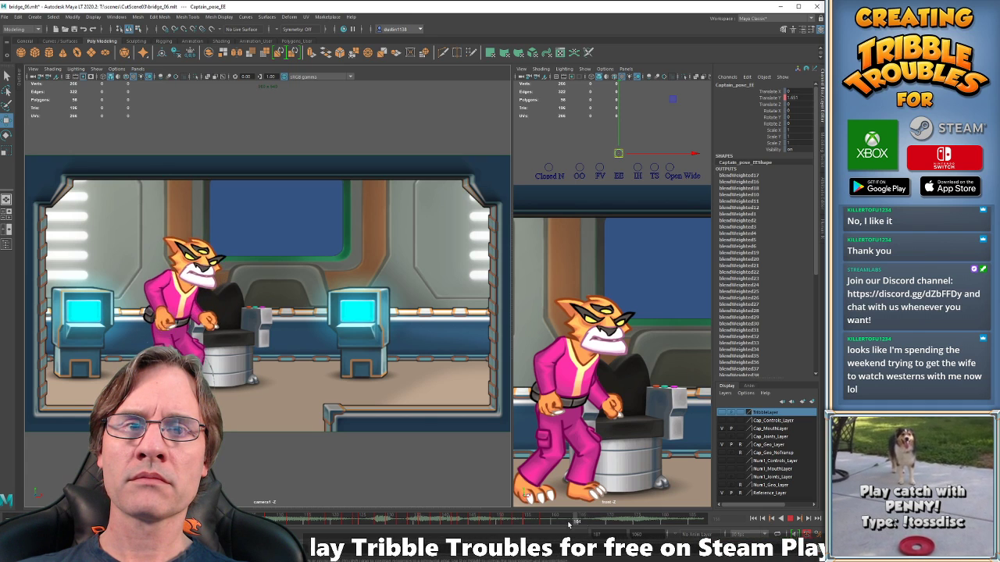
pyautogui.hotkey('alt', 'v')
pyautogui.moveTo(531, 140); pyautogui.dragTo(681, 182)
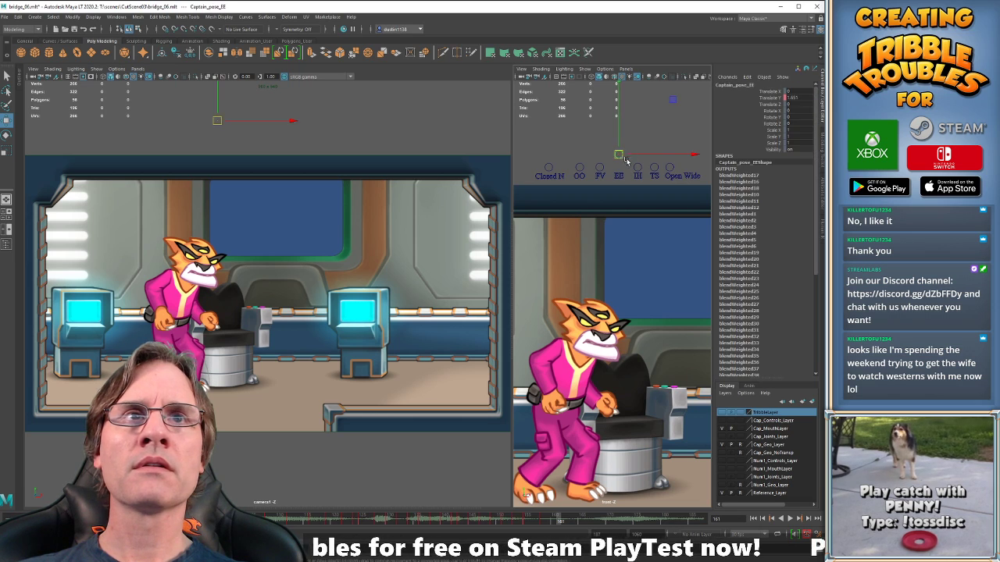
pyautogui.moveTo(619, 154); pyautogui.dragTo(620, 157)
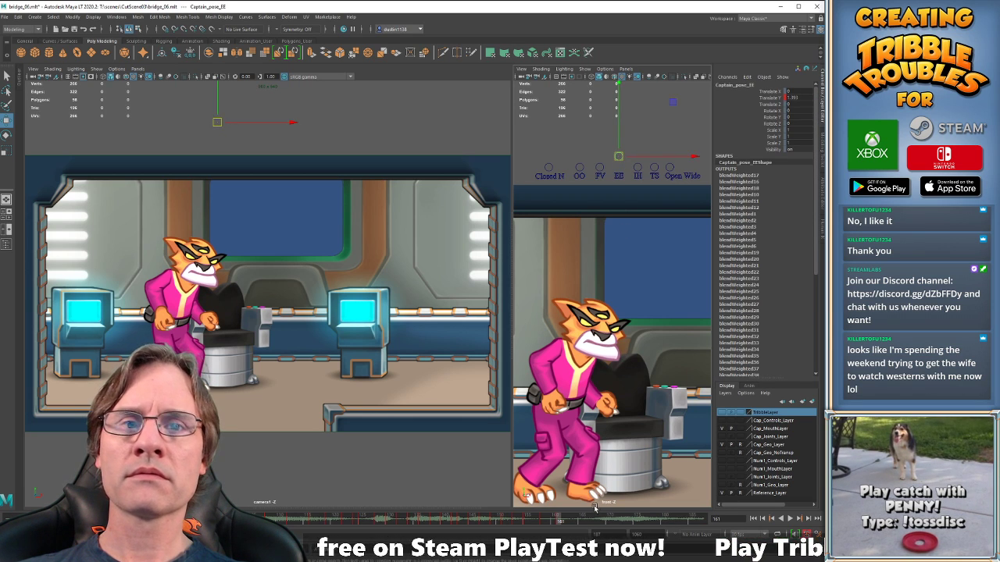
# Key all the captain's mouth controls at frames 164 and 167 to hold the current mouth shape.
pyautogui.moveTo(559, 523)
pyautogui.mouseDown()
pyautogui.moveTo(620, 525)
pyautogui.moveTo(578, 524)
pyautogui.mouseUp()
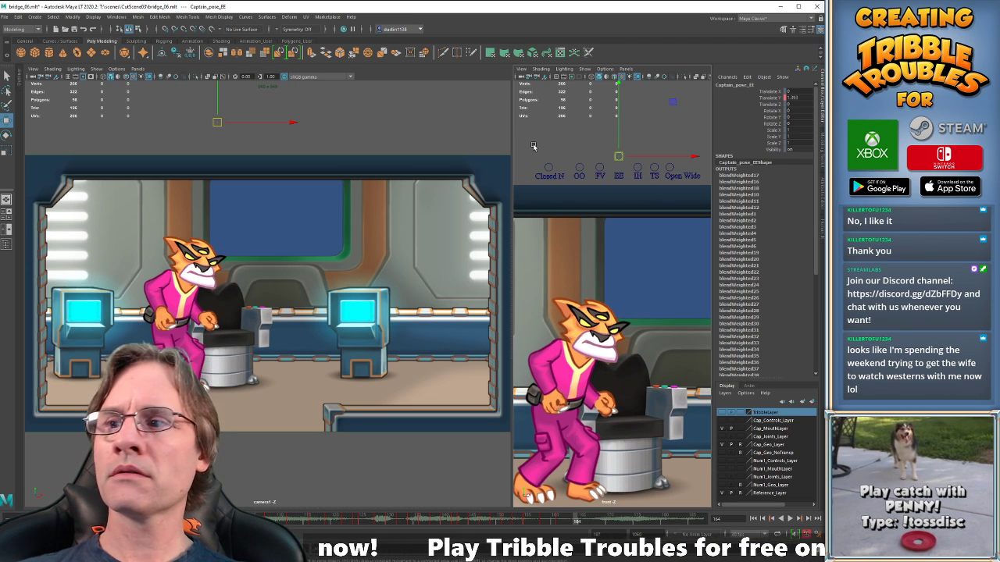
pyautogui.moveTo(532, 146); pyautogui.dragTo(697, 171)
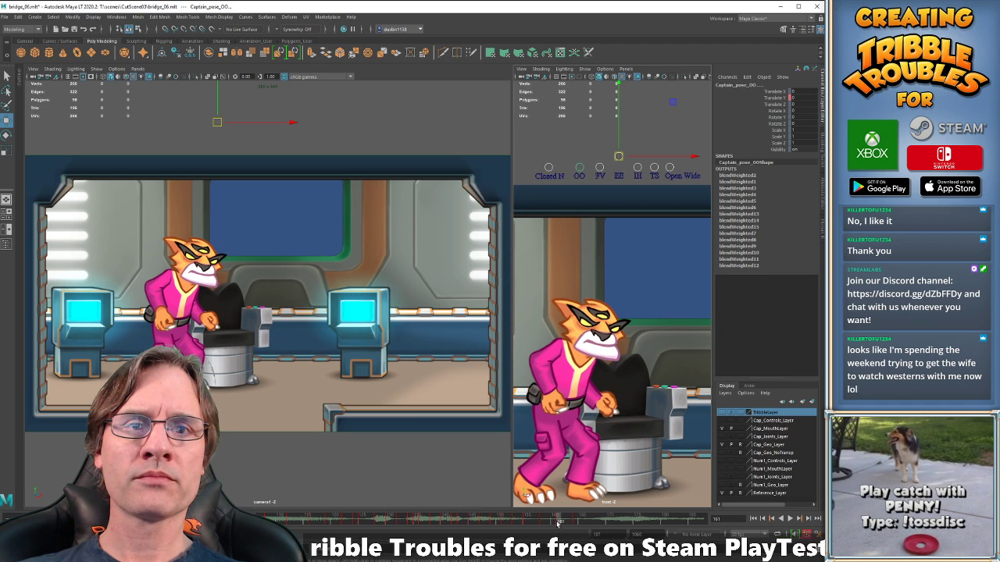
pyautogui.moveTo(557, 523); pyautogui.dragTo(598, 521)
pyautogui.click(597, 521)
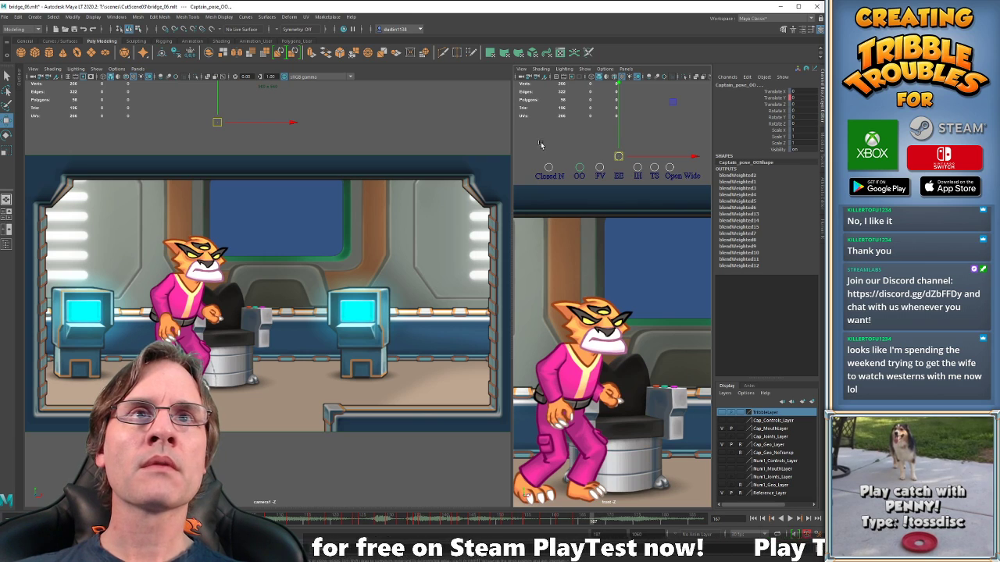
pyautogui.moveTo(607, 158); pyautogui.dragTo(676, 169)
pyautogui.press('s')
# Step back and forth between the neighbouring keys around frames 164 and 167 to compare the captain's poses and mouth shapes.
pyautogui.press(',')
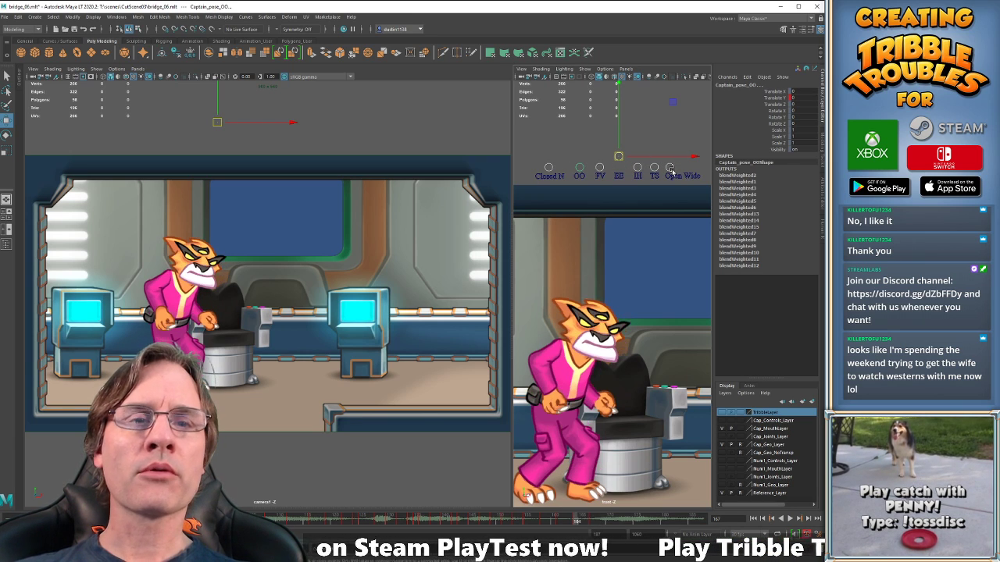
pyautogui.press('.')
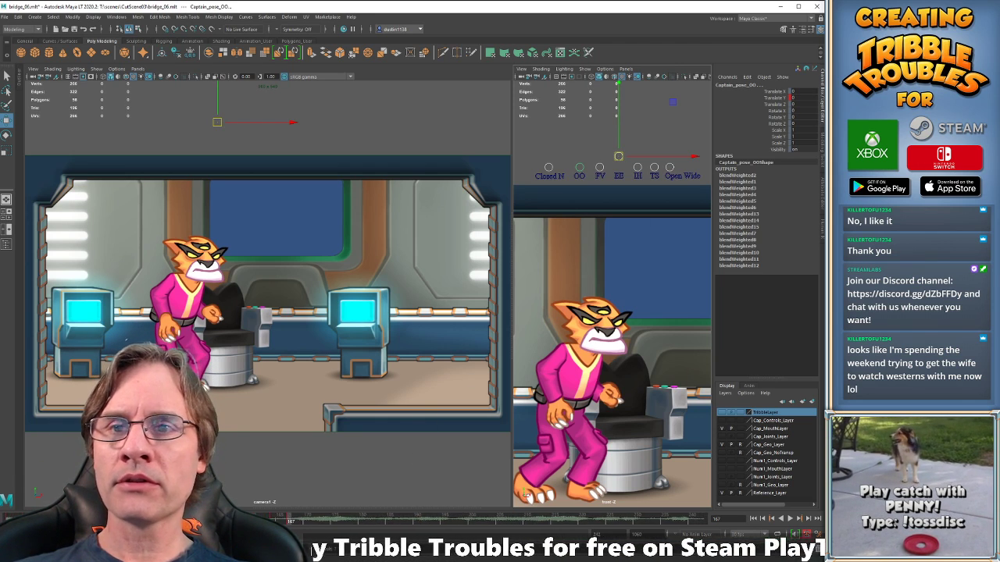
pyautogui.press(',')
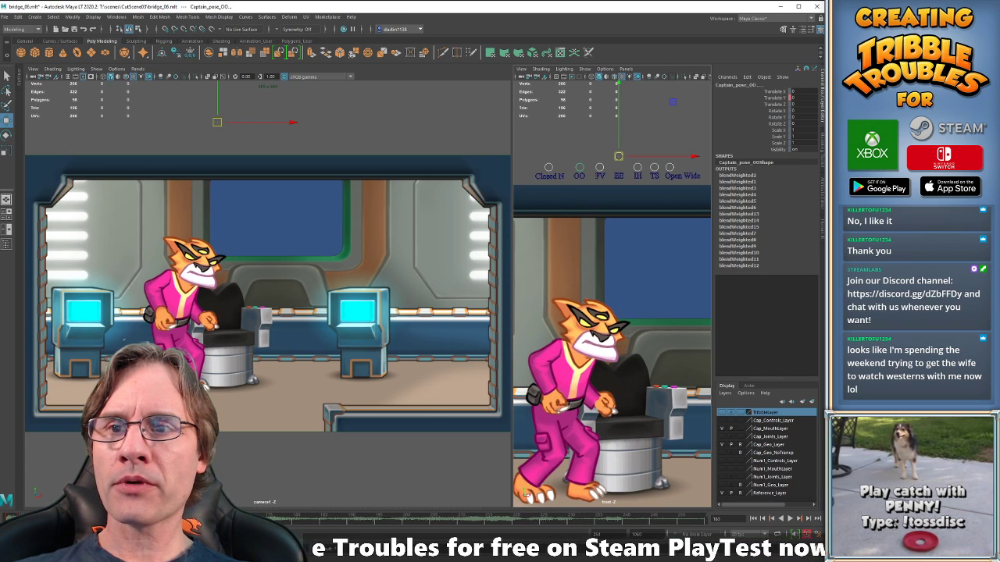
pyautogui.press('.')
pyautogui.press(',')
pyautogui.press('.')
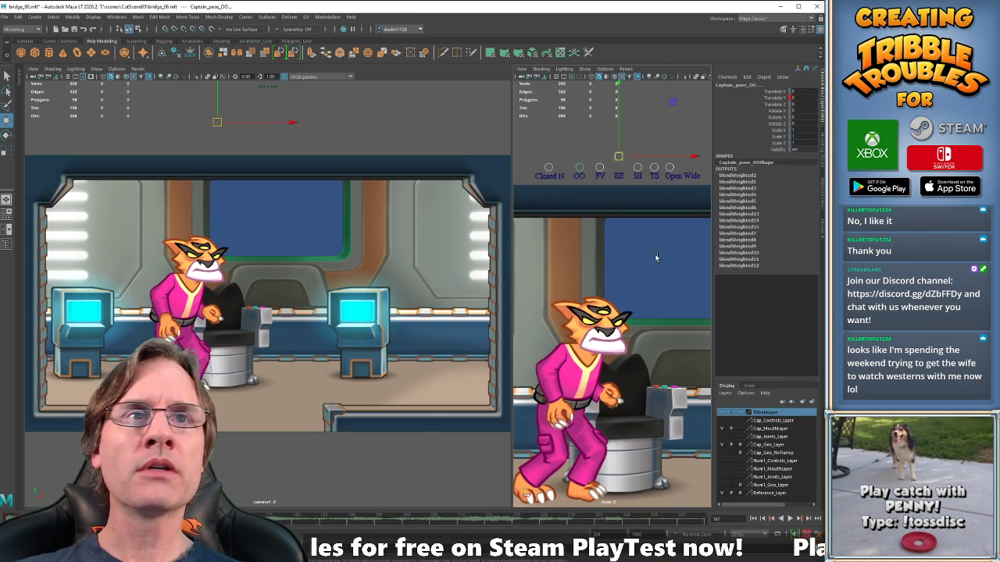
pyautogui.press(',')
pyautogui.press('.')
pyautogui.press(',')
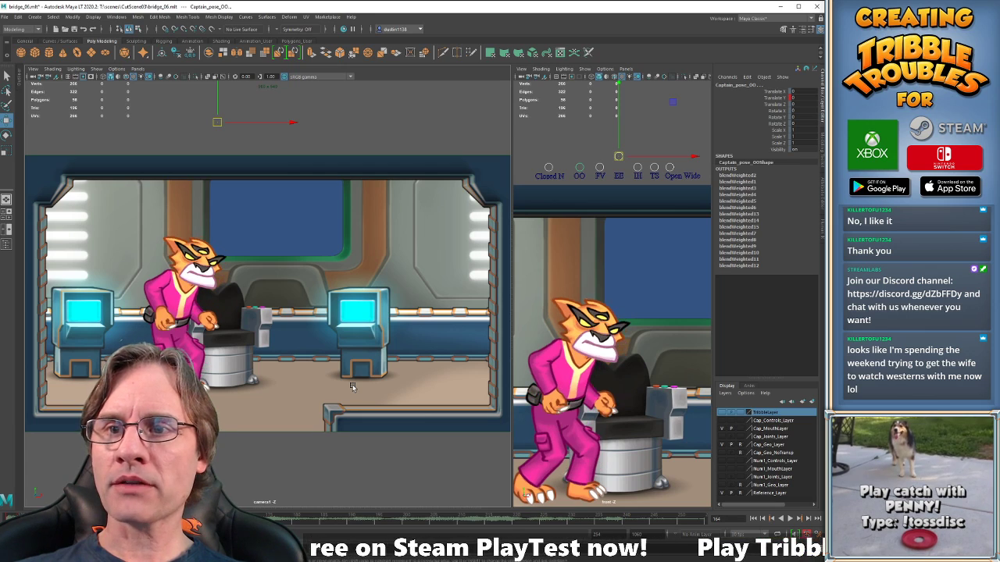
pyautogui.hotkey('alt', '.')
pyautogui.hotkey('alt', '.')
pyautogui.press('.')
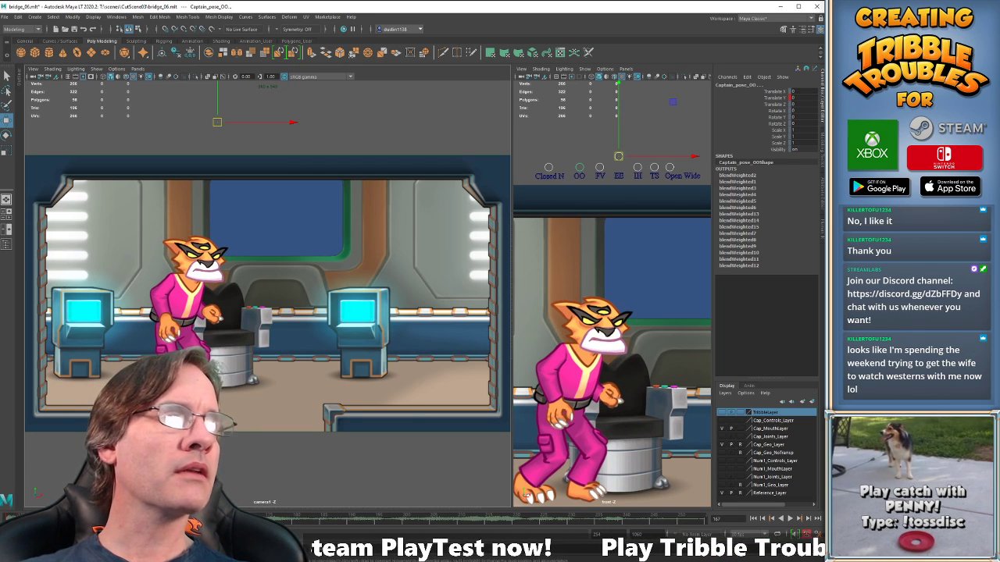
pyautogui.press(',')
pyautogui.press('.')
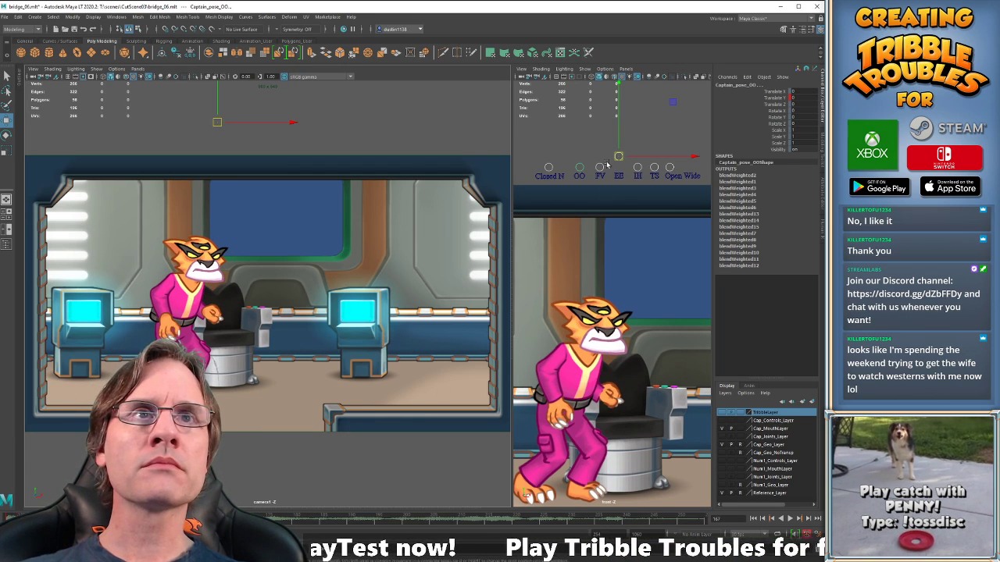
# Raise the OO mouth control to a vertical translation of about 1.14 at frame 167 and play back the shot.
pyautogui.click(635, 157)
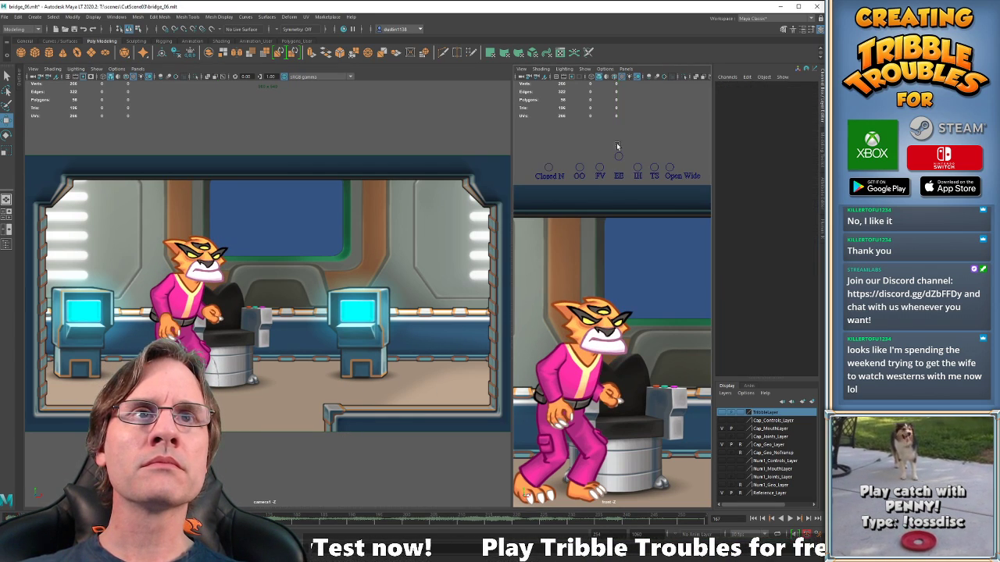
pyautogui.click(578, 167)
pyautogui.press(',')
pyautogui.press('.')
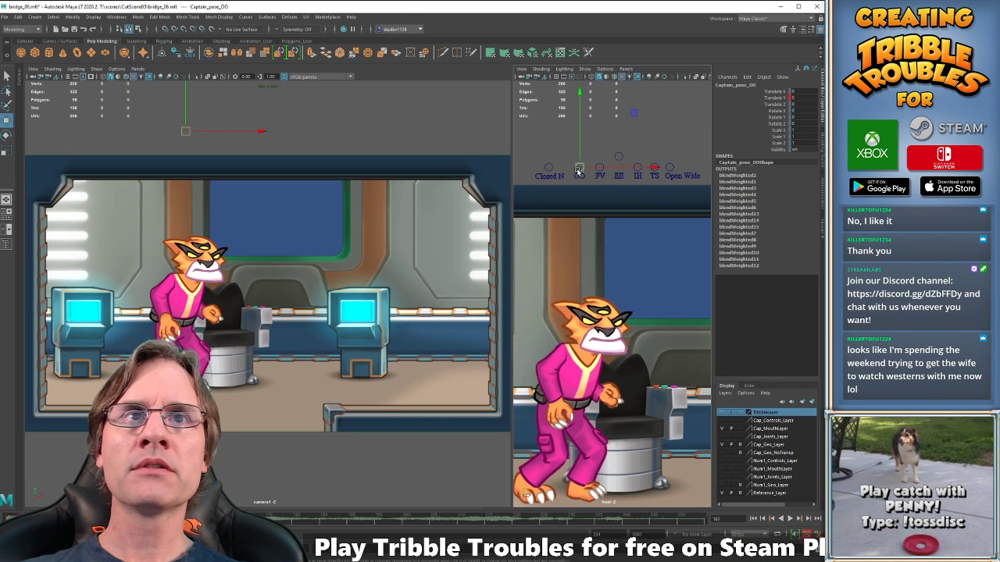
pyautogui.hotkey('alt', 'v')
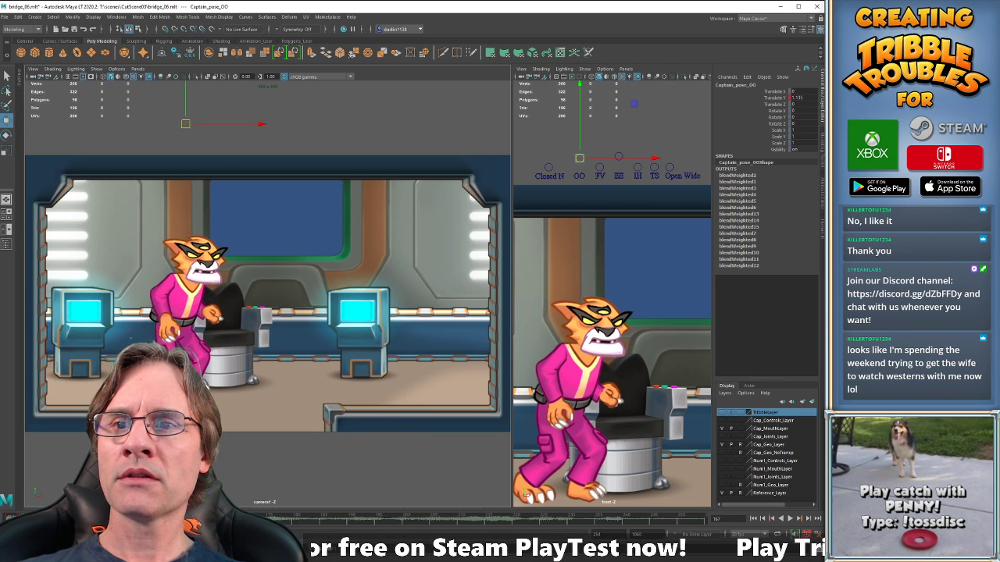
pyautogui.hotkey('alt', 'v')
# Select all the mouth controls, lower the EE control slightly at frame 167 and check the previous key.
pyautogui.moveTo(532, 138); pyautogui.dragTo(688, 171)
pyautogui.hotkey('alt', ',')
pyautogui.hotkey('alt', ',')
pyautogui.hotkey('alt', ',')
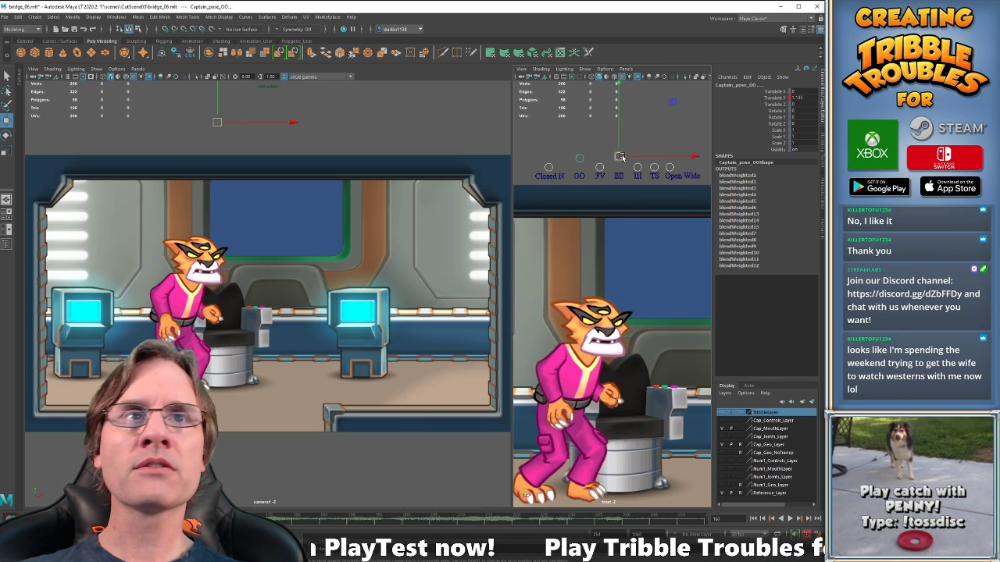
pyautogui.click(623, 162)
pyautogui.moveTo(620, 157); pyautogui.dragTo(619, 161)
pyautogui.hotkey('alt', ',')
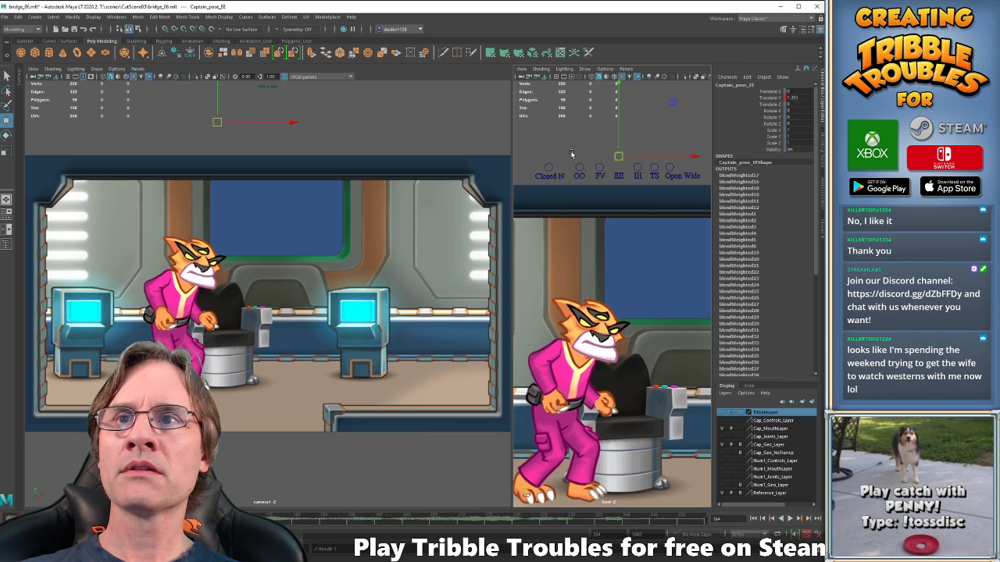
# At frame 170, lower the EE mouth control further, raise the OO control to about 1.44 and play back the shot.
pyautogui.hotkey('alt', '.')
pyautogui.hotkey('alt', '.')
pyautogui.hotkey('alt', '.')
pyautogui.hotkey('alt', '.')
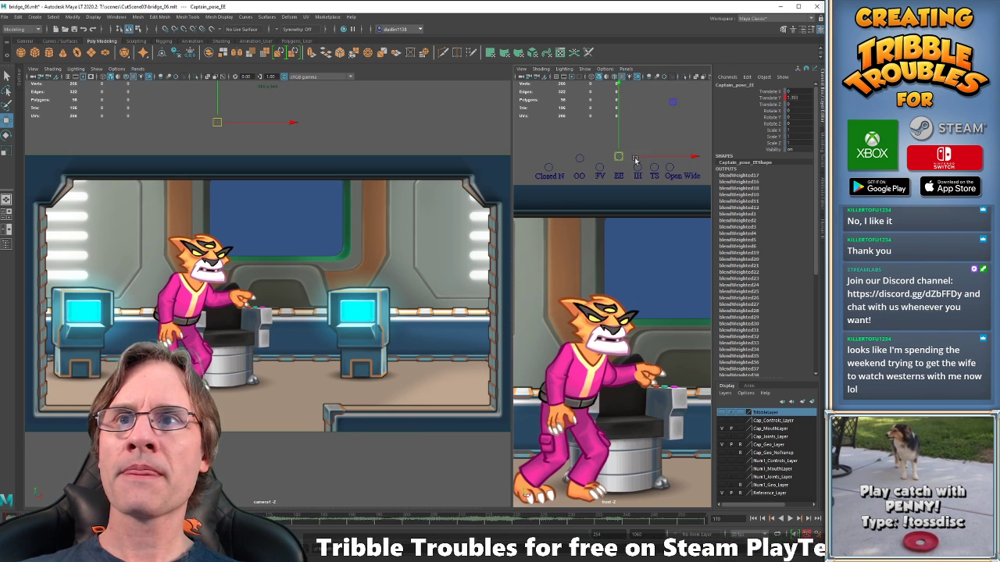
pyautogui.click(578, 155)
pyautogui.hotkey('alt', ',')
pyautogui.hotkey('alt', ',')
pyautogui.hotkey('alt', ',')
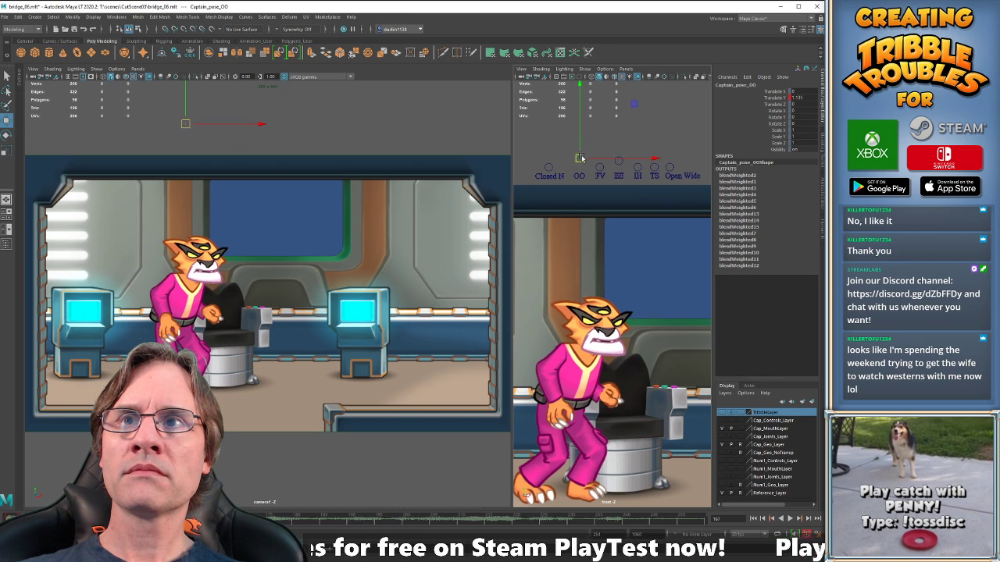
pyautogui.hotkey('alt', '.')
pyautogui.hotkey('alt', '.')
pyautogui.hotkey('alt', '.')
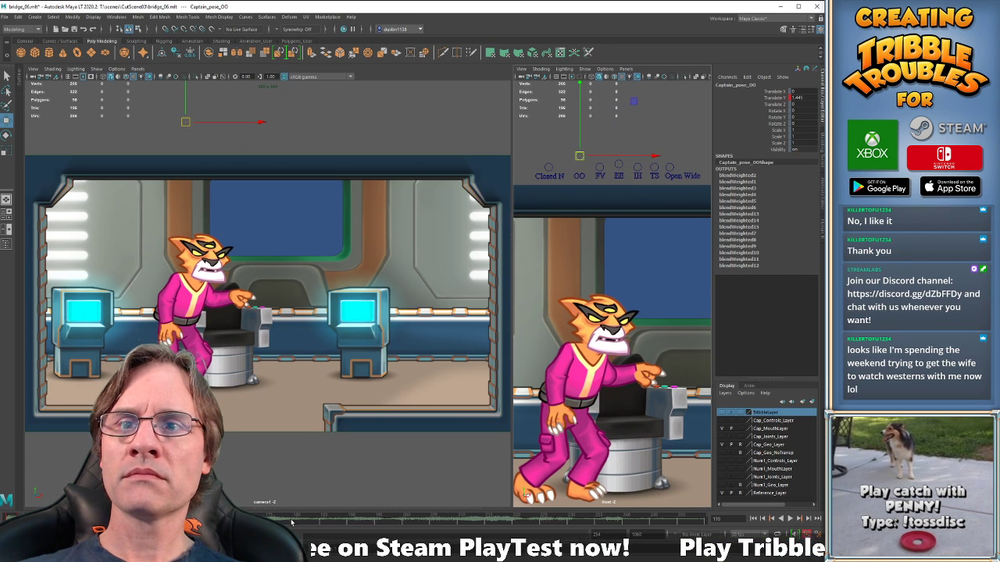
pyautogui.hotkey('alt', 'v')
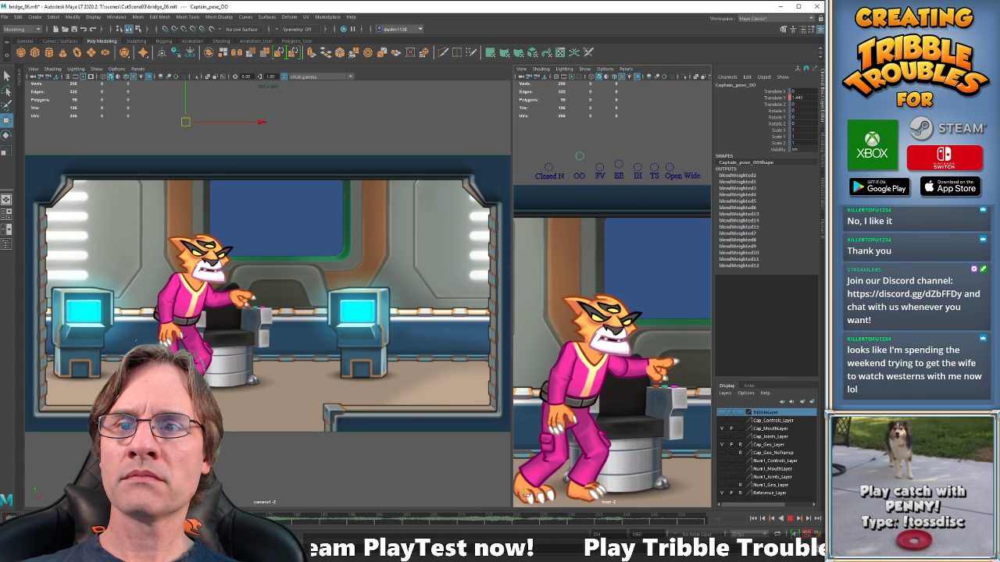
pyautogui.hotkey('alt', 'v')
# Select all the mouth controls, go to frame 173 and raise the OO control to a vertical translation of about 2.3.
pyautogui.moveTo(537, 143); pyautogui.dragTo(684, 171)
pyautogui.hotkey('alt', ',')
pyautogui.hotkey('alt', ',')
pyautogui.hotkey('alt', ',')
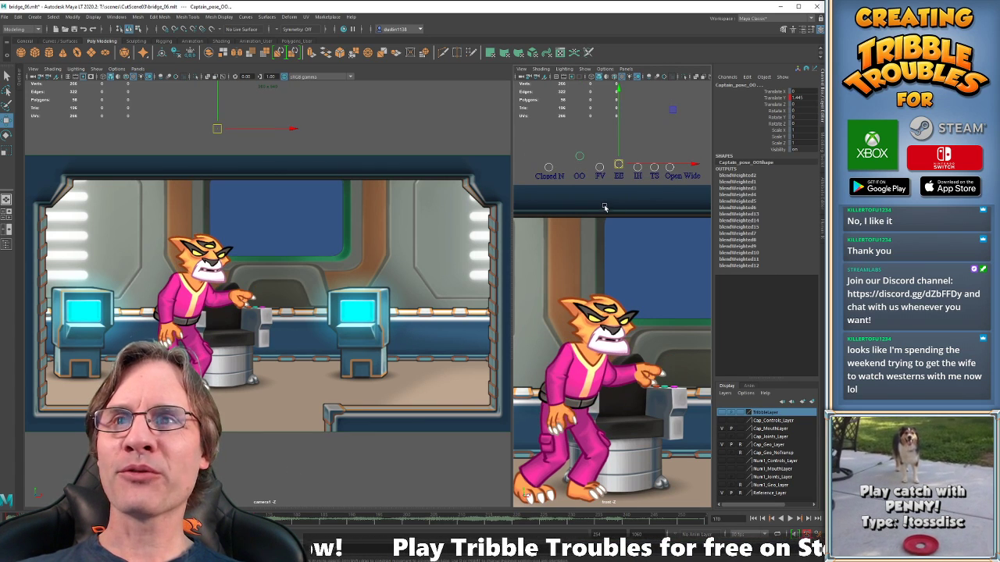
pyautogui.hotkey('alt', '.')
pyautogui.click(579, 157)
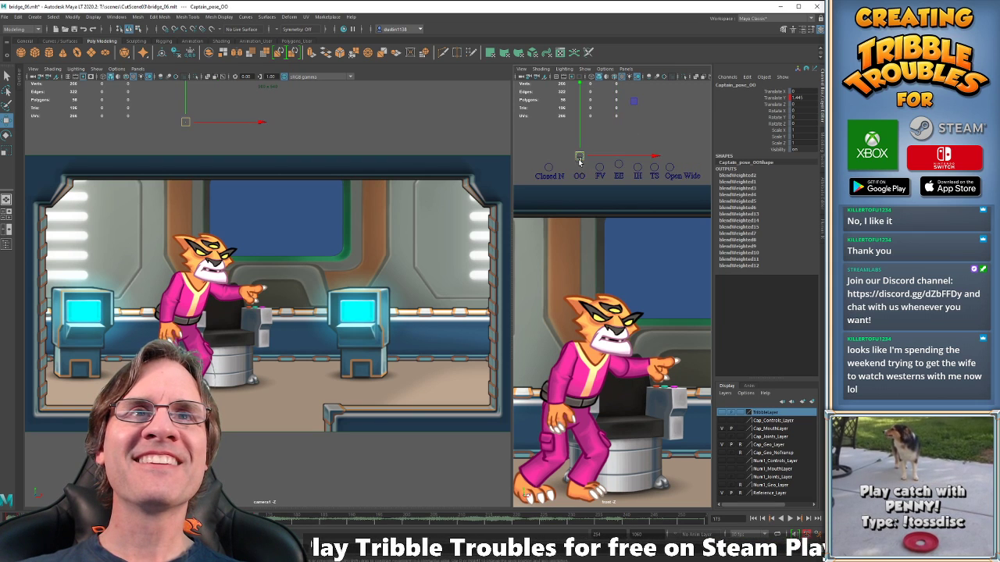
pyautogui.moveTo(580, 159); pyautogui.dragTo(580, 154)
pyautogui.hotkey('alt', ',')
pyautogui.hotkey('alt', ',')
pyautogui.hotkey('alt', '.')
pyautogui.hotkey('alt', '.')
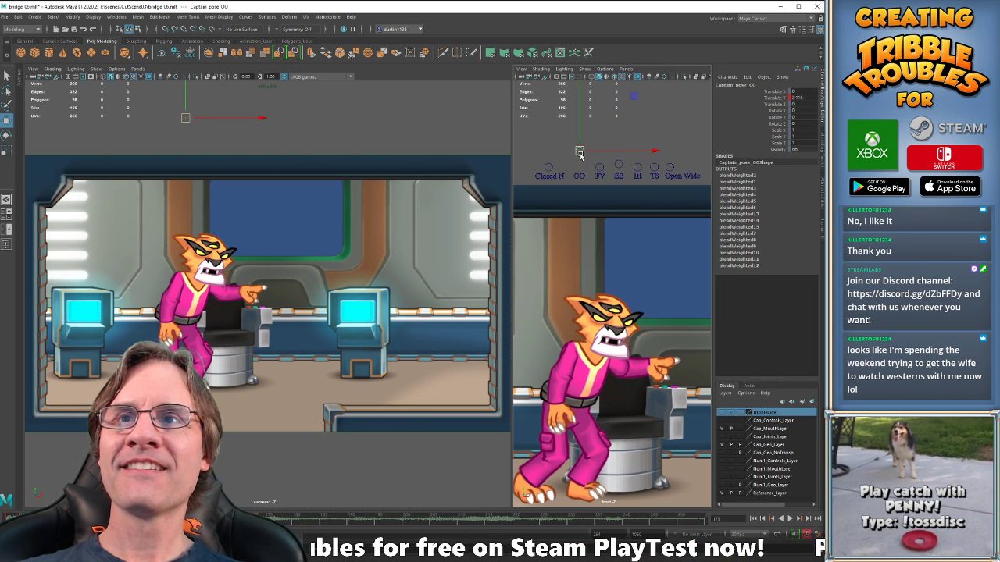
pyautogui.moveTo(579, 152); pyautogui.dragTo(580, 149)
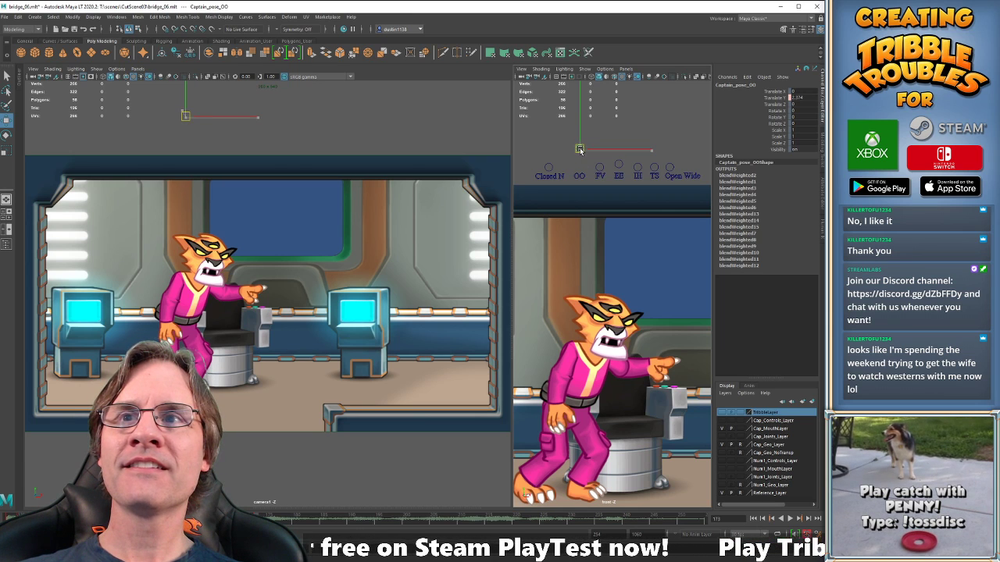
# Lower the EE mouth control to 0 at frame 173, play back the shot and go to frame 176.
pyautogui.click(619, 167)
pyautogui.moveTo(620, 168); pyautogui.dragTo(622, 179)
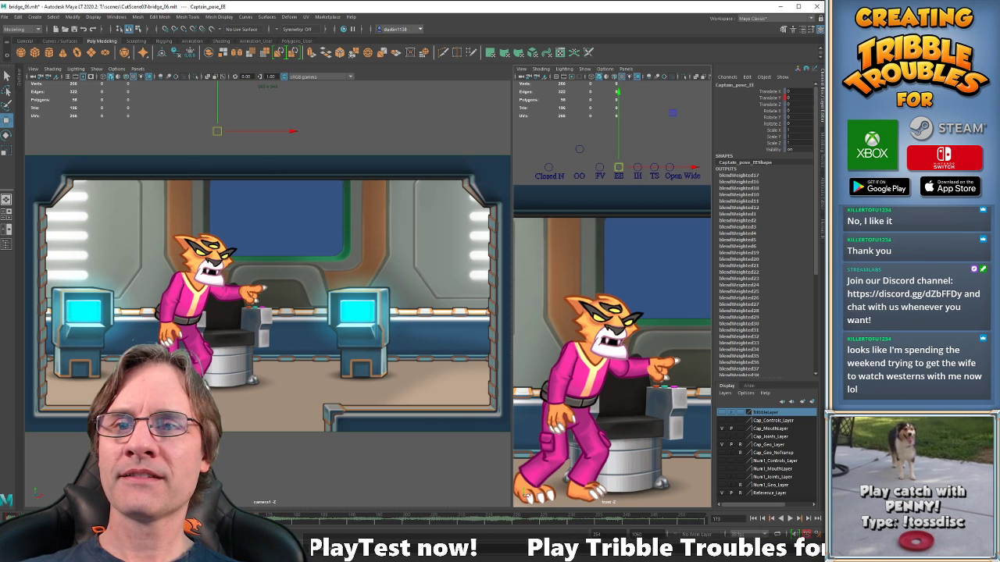
pyautogui.hotkey('alt', 'v')
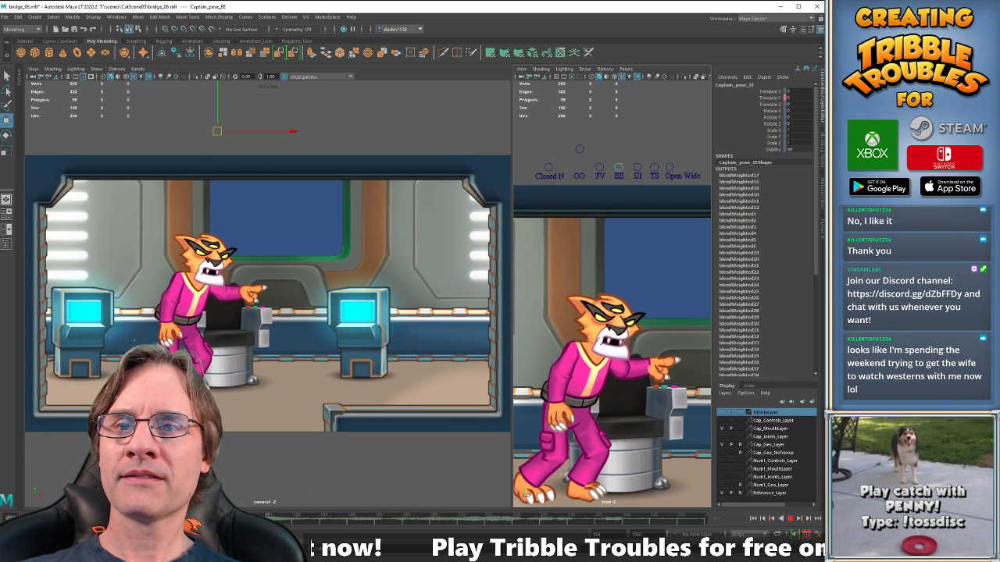
pyautogui.hotkey('alt', 'v')
pyautogui.moveTo(262, 519); pyautogui.dragTo(277, 519)
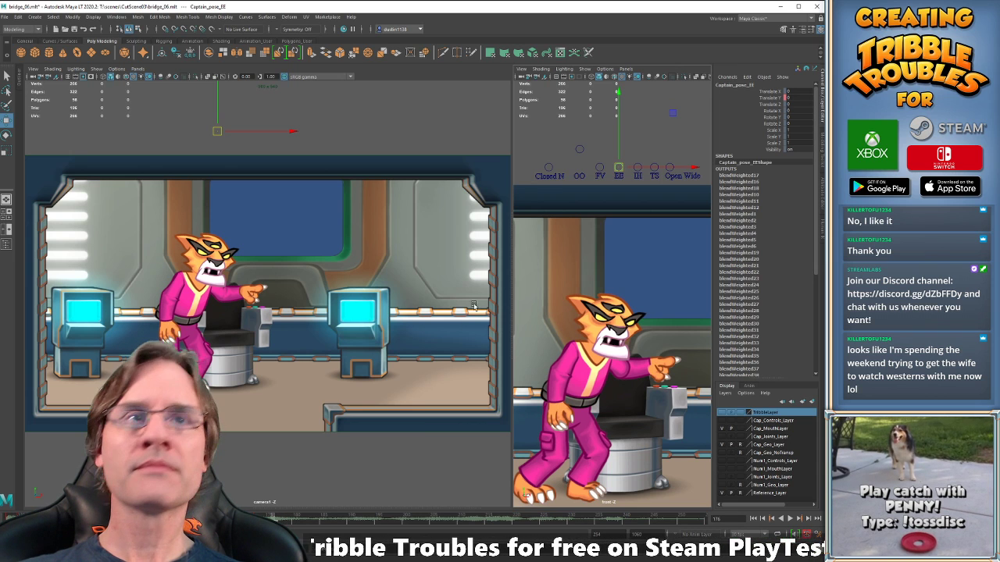
# Key all the mouth controls at frame 176, and raise the OO control to about 3.045 at frame 173.
pyautogui.moveTo(656, 168); pyautogui.dragTo(649, 173)
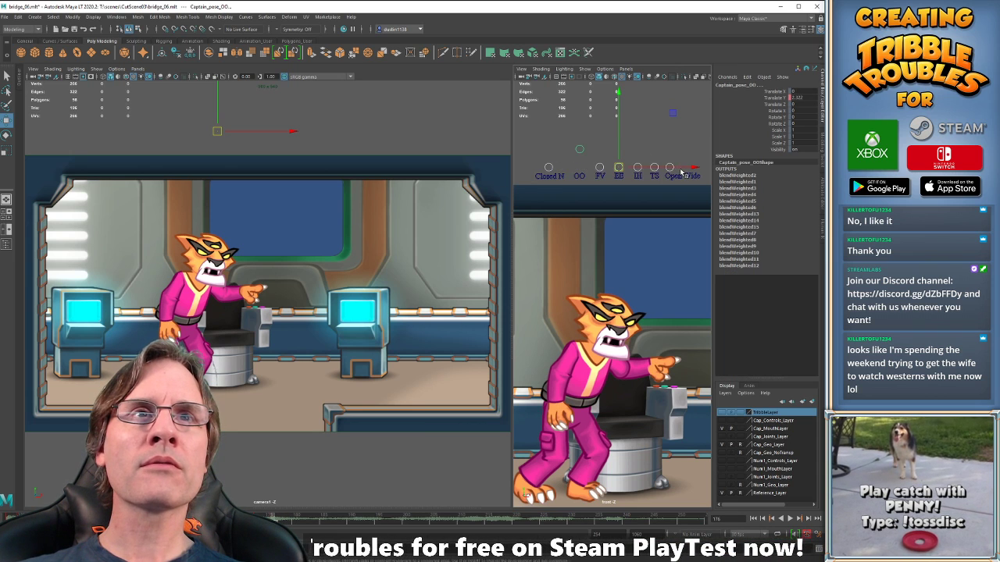
pyautogui.press('.')
pyautogui.moveTo(572, 136)
pyautogui.mouseDown()
pyautogui.moveTo(588, 158)
pyautogui.moveTo(581, 146)
pyautogui.mouseUp()
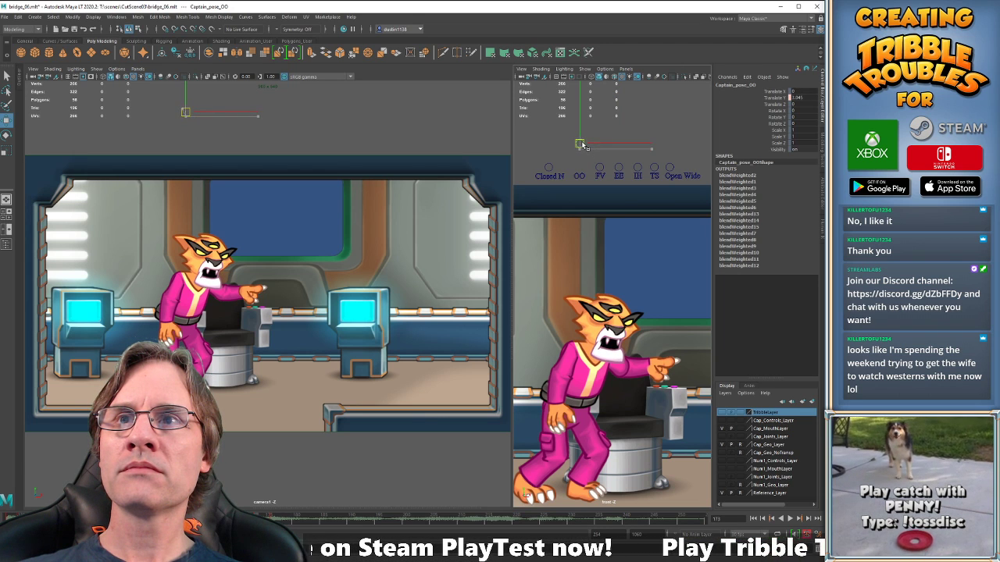
# Compare the neighbouring mouth keys and raise the OO control to about 2.68 at frame 176.
pyautogui.press(',')
pyautogui.press('.')
pyautogui.press(',')
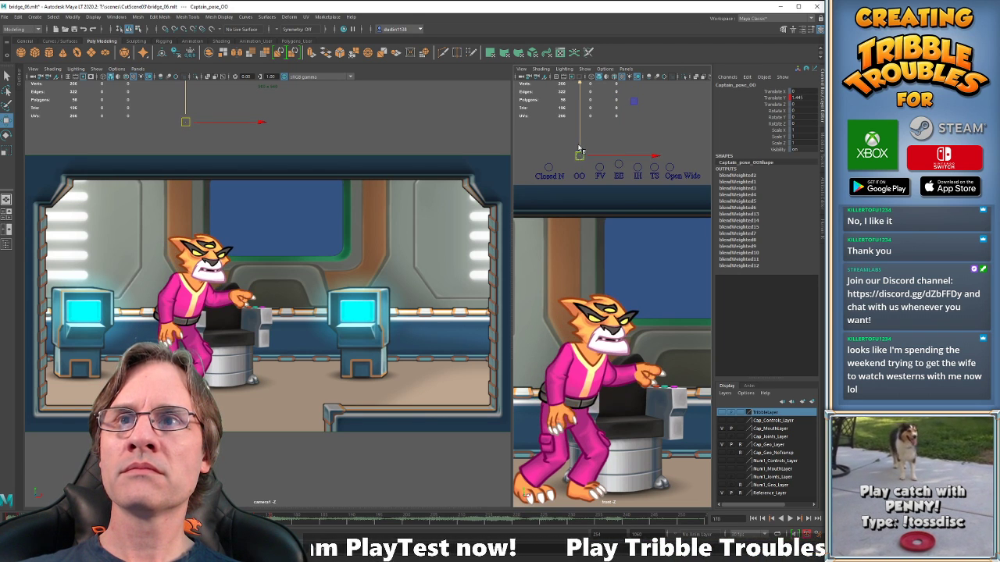
pyautogui.press('.')
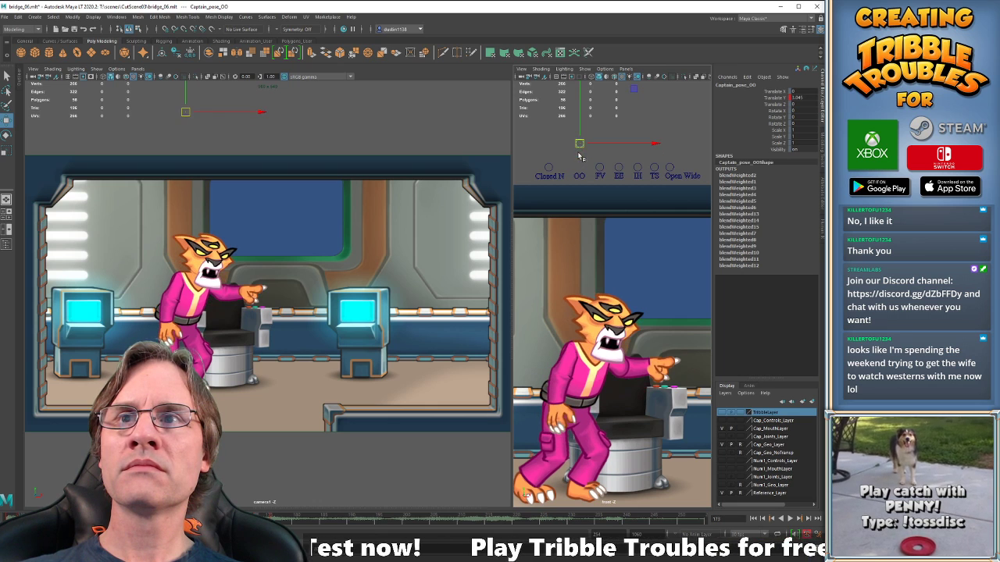
pyautogui.press('.')
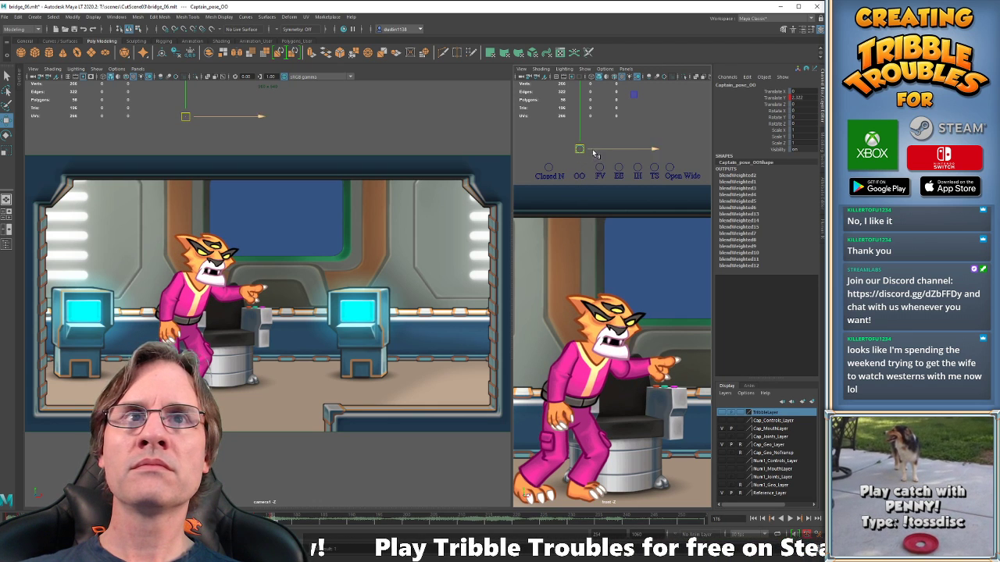
pyautogui.moveTo(581, 150); pyautogui.dragTo(580, 148)
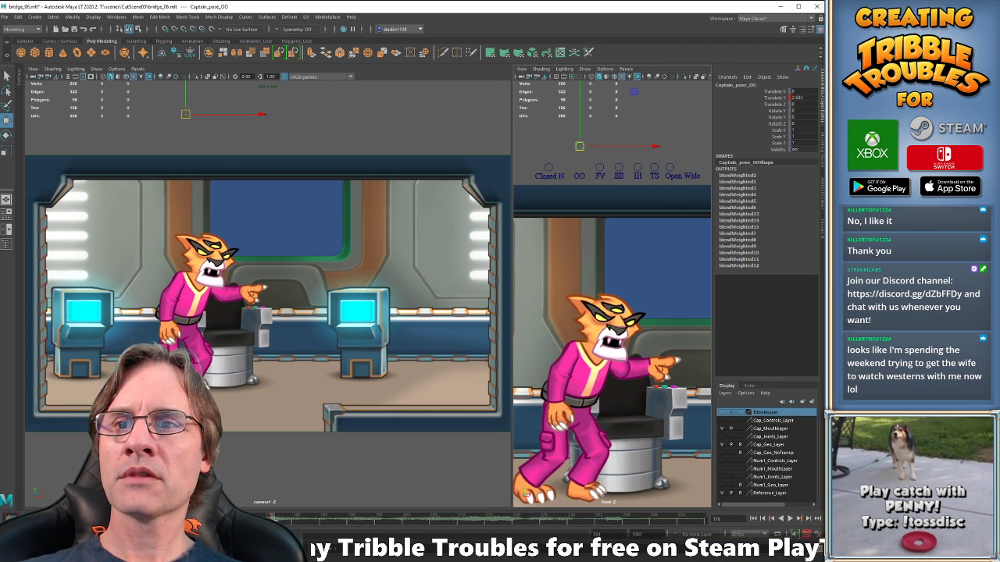
# Play back the shot to check the lip sync up to frame 176.
pyautogui.click(239, 518)
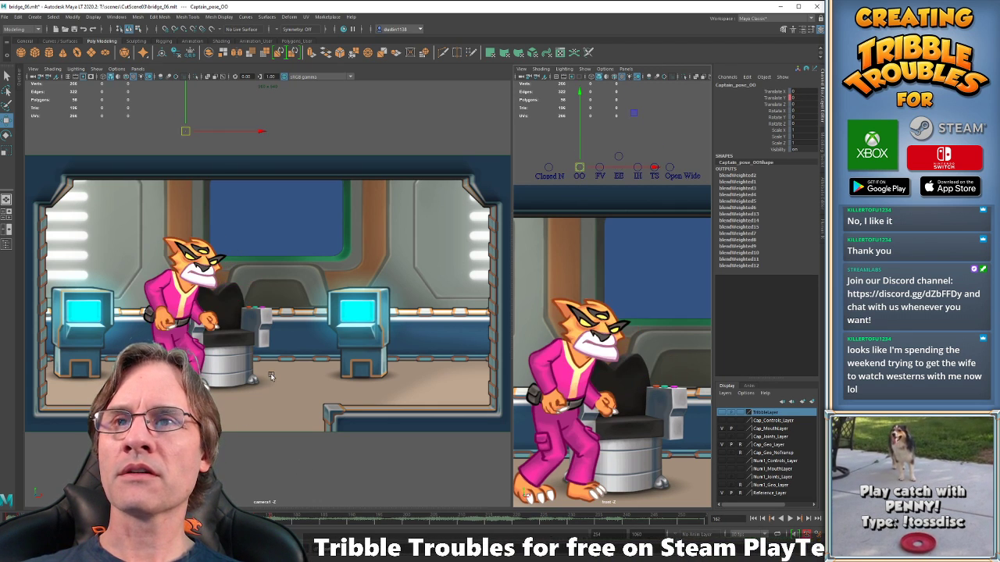
pyautogui.hotkey('alt', 'v')
pyautogui.hotkey('alt', 'v')
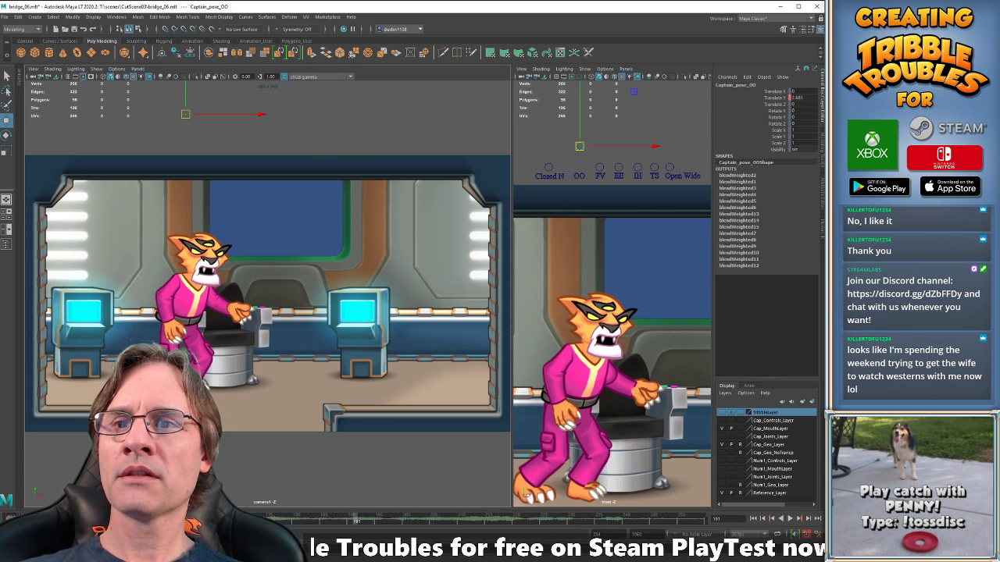
pyautogui.hotkey('alt', 'v')
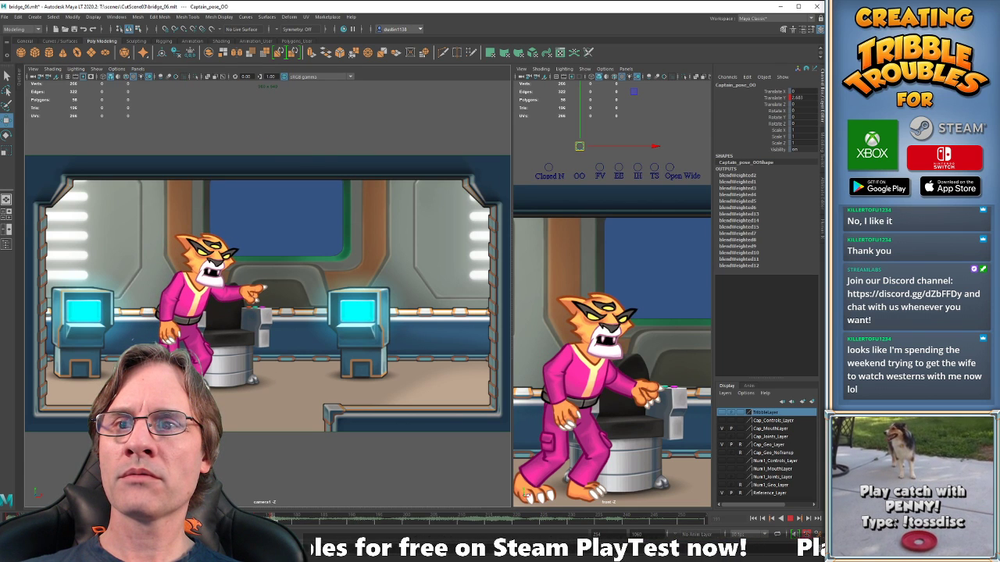
pyautogui.hotkey('alt', 'v')
# Key all the mouth controls at frame 179 and lower the OO control to about 2.
pyautogui.hotkey('alt', ',')
pyautogui.hotkey('alt', ',')
pyautogui.hotkey('alt', '.')
pyautogui.hotkey('alt', '.')
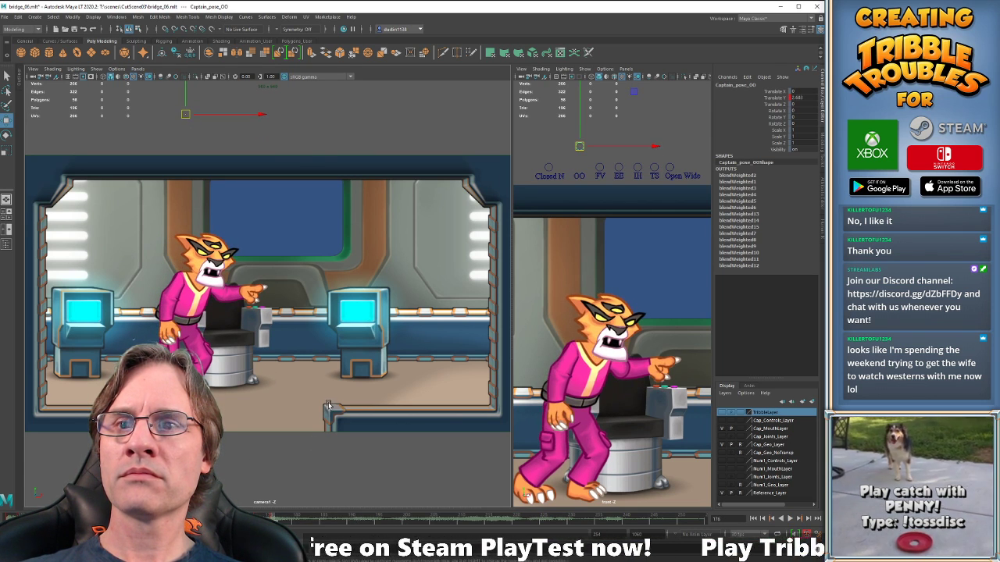
pyautogui.hotkey('alt', '.')
pyautogui.hotkey('alt', '.')
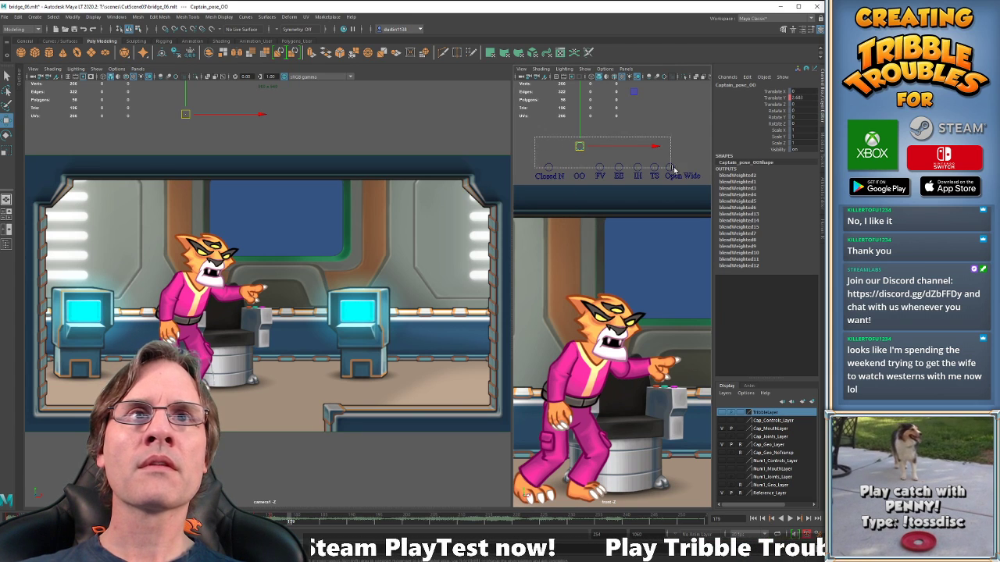
pyautogui.moveTo(579, 147); pyautogui.dragTo(579, 150)
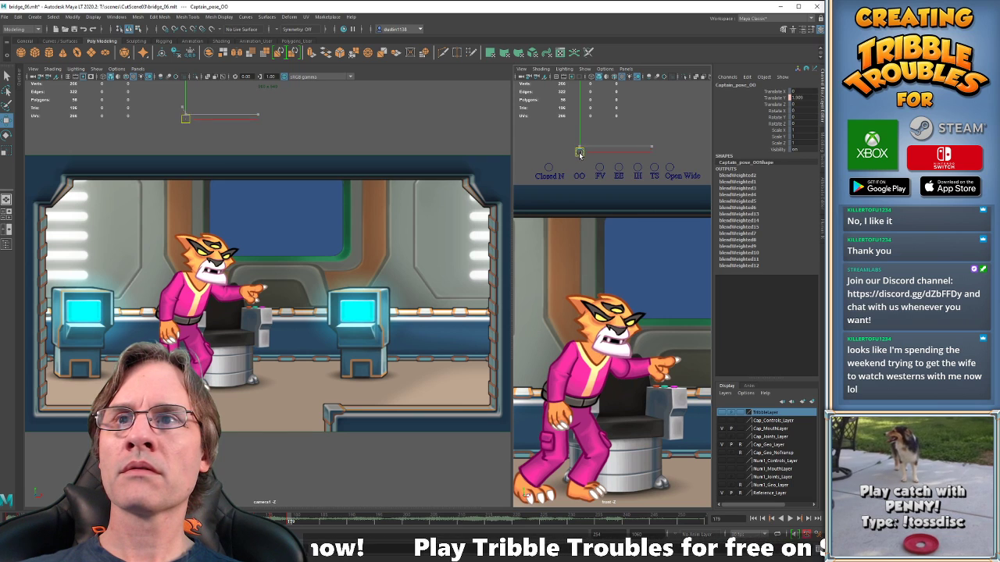
pyautogui.hotkey('alt', ',')
pyautogui.moveTo(578, 147); pyautogui.dragTo(579, 150)
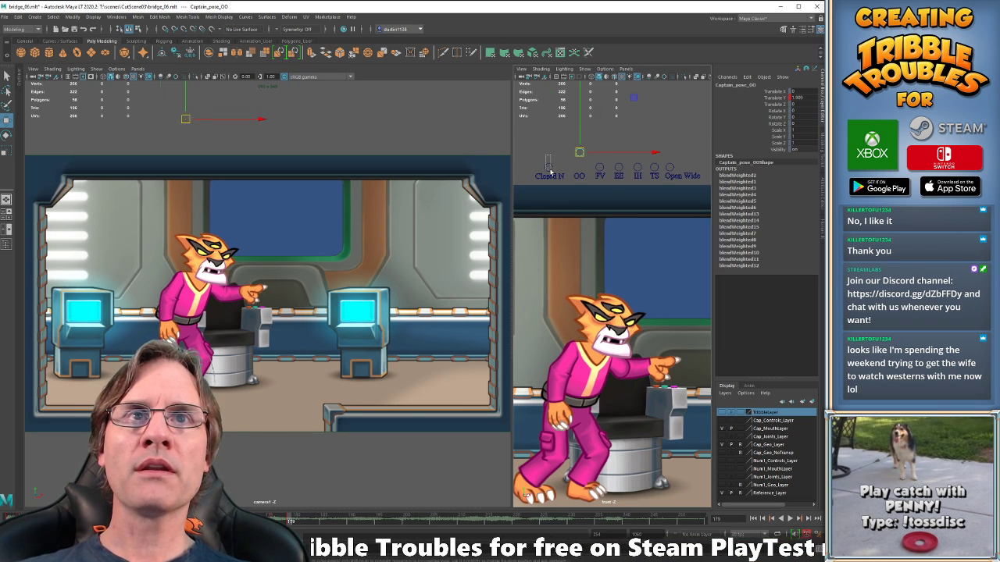
# Raise the Closed N mouth control to a vertical translation of about 3.2 at frame 179.
pyautogui.click(549, 169)
pyautogui.moveTo(549, 169); pyautogui.dragTo(550, 158)
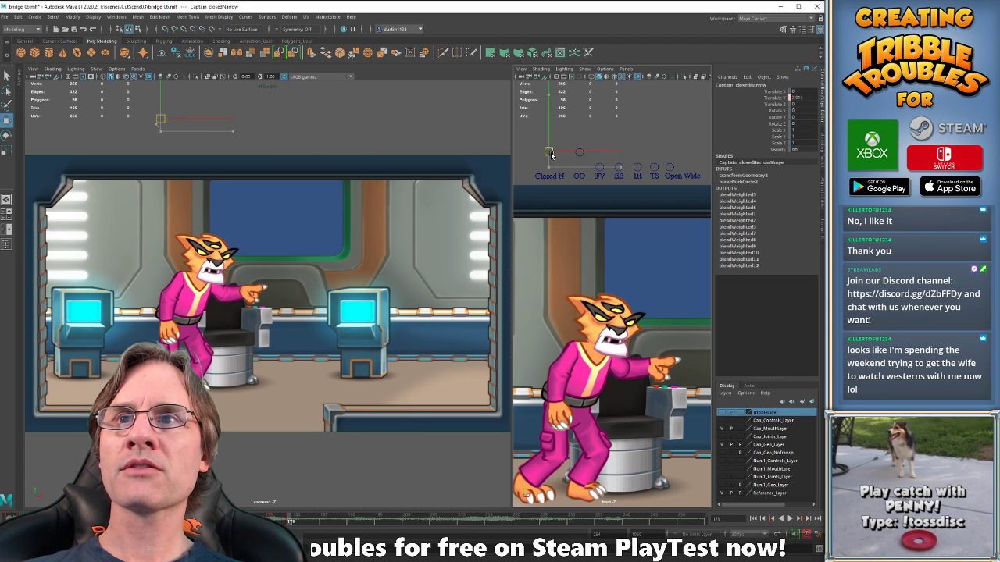
pyautogui.hotkey('alt', ',')
pyautogui.hotkey('alt', ',')
pyautogui.hotkey('alt', '.')
pyautogui.hotkey('alt', '.')
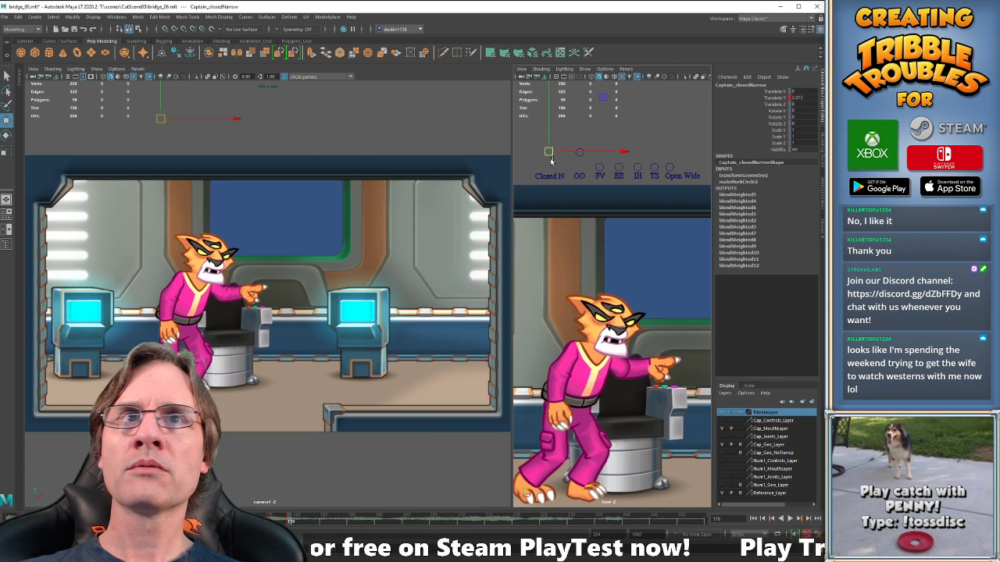
pyautogui.moveTo(551, 161); pyautogui.dragTo(548, 147)
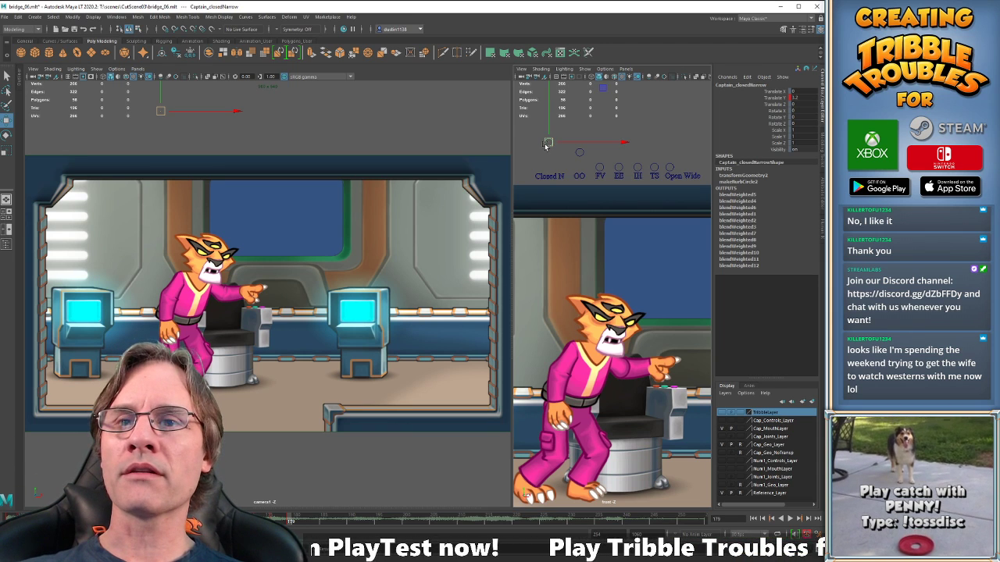
# Raise the Closed N control to about 0.5 at frame 176 and compare it with the frame 179 pose.
pyautogui.hotkey('alt', ',')
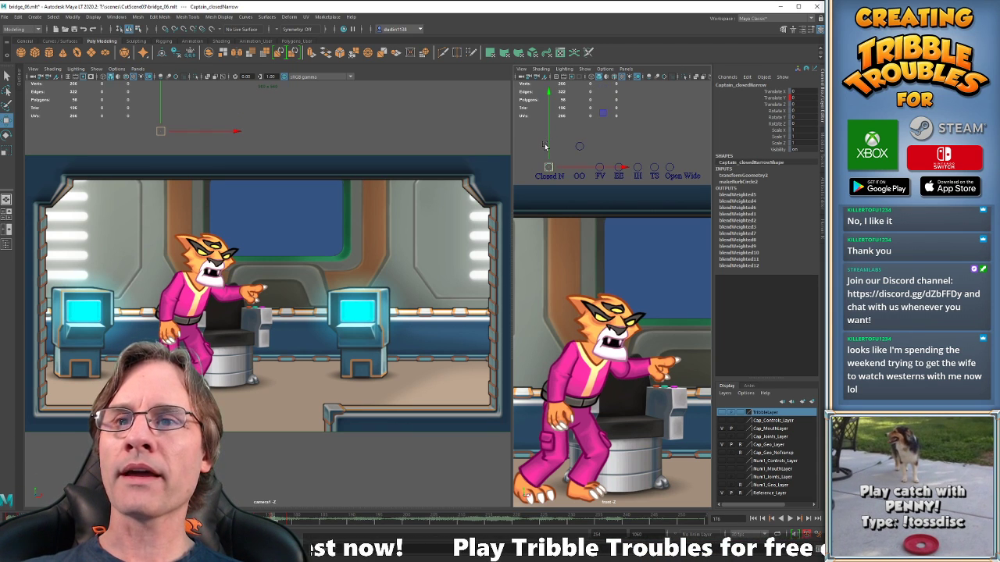
pyautogui.hotkey('alt', ',')
pyautogui.hotkey('alt', '.')
pyautogui.hotkey('alt', '.')
pyautogui.hotkey('alt', ',')
pyautogui.hotkey('alt', ',')
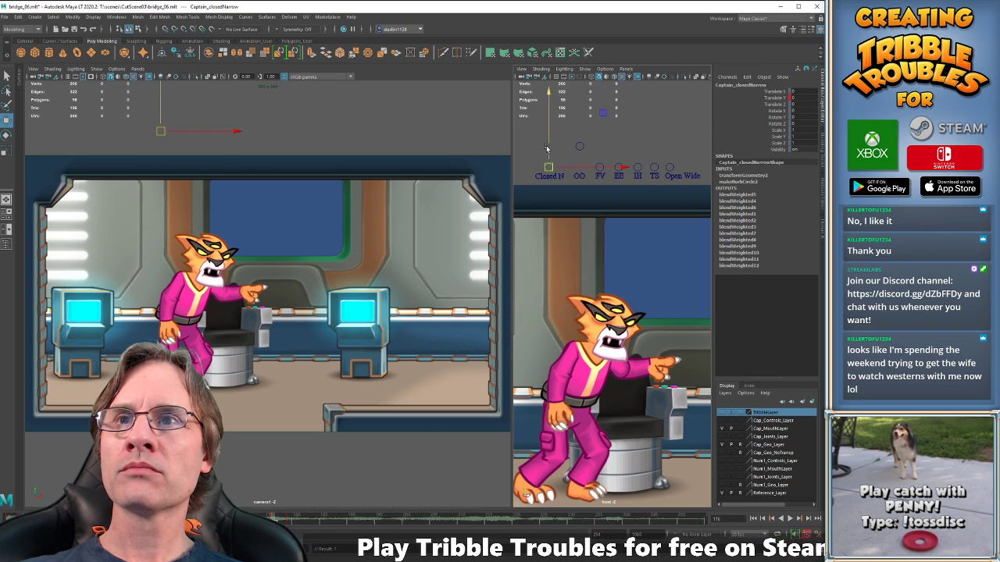
pyautogui.moveTo(549, 169); pyautogui.dragTo(549, 165)
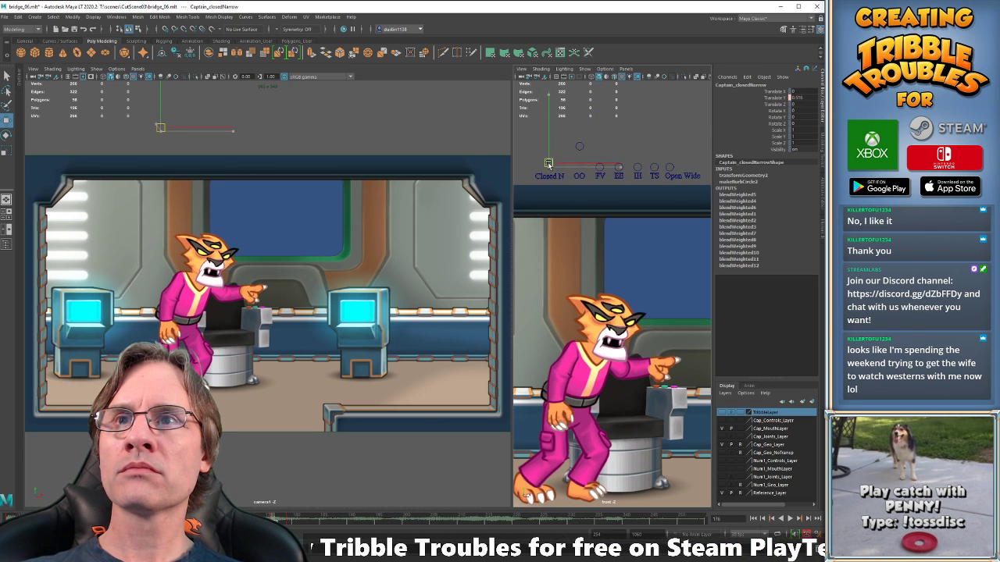
pyautogui.hotkey('alt', '.')
pyautogui.hotkey('alt', '.')
pyautogui.hotkey('alt', '.')
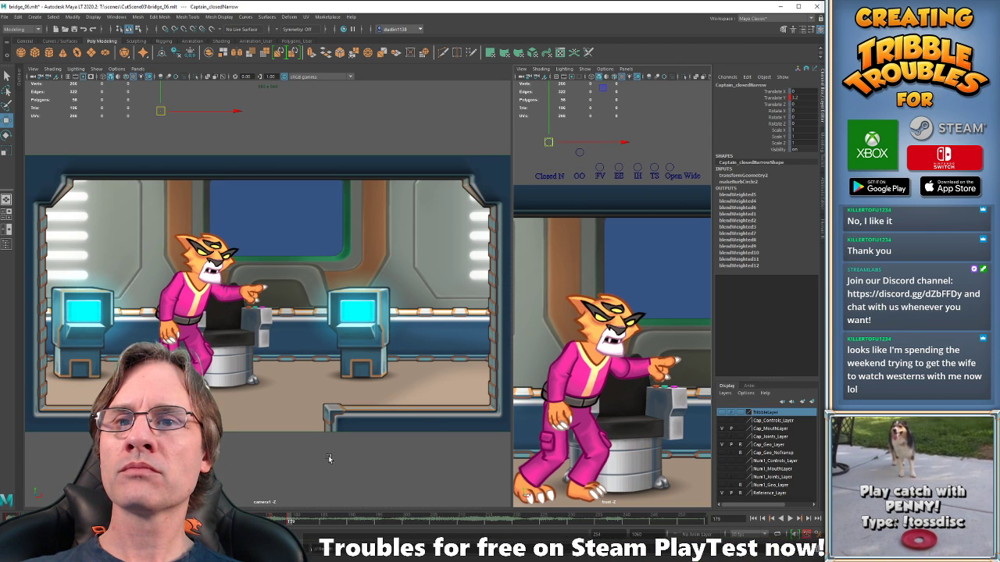
# Play back the shot to review the new OO and Closed N mouth keys.
pyautogui.click(236, 520)
pyautogui.middleClick(310, 348)
pyautogui.hotkey('alt', 'v')
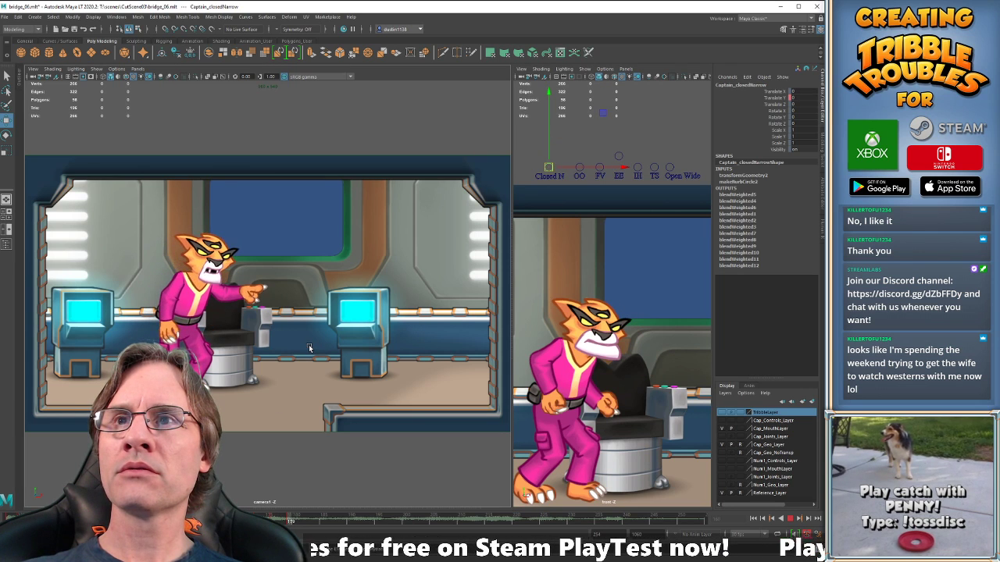
pyautogui.hotkey('alt', 'v')
pyautogui.click(288, 520)
pyautogui.hotkey('alt', 'v')
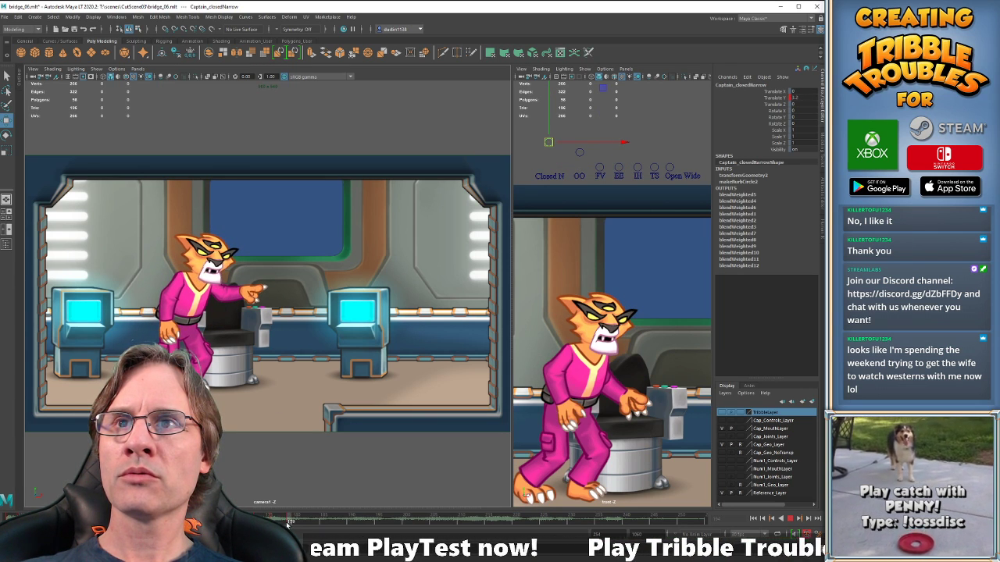
pyautogui.hotkey('alt', 'v')
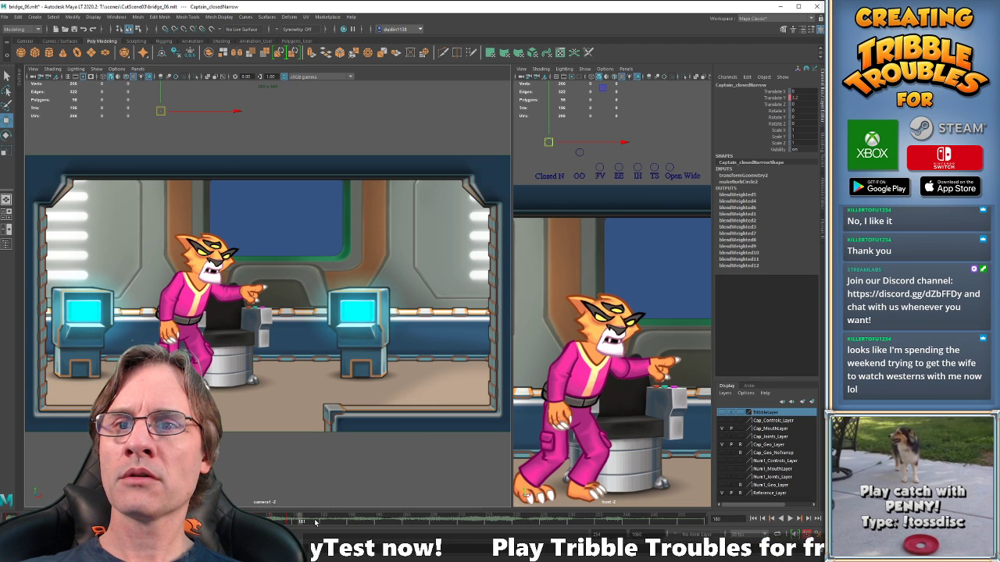
# Key all the mouth controls at frame 182, lower the OO control slightly and raise the Closed N control further.
pyautogui.moveTo(538, 130); pyautogui.dragTo(680, 173)
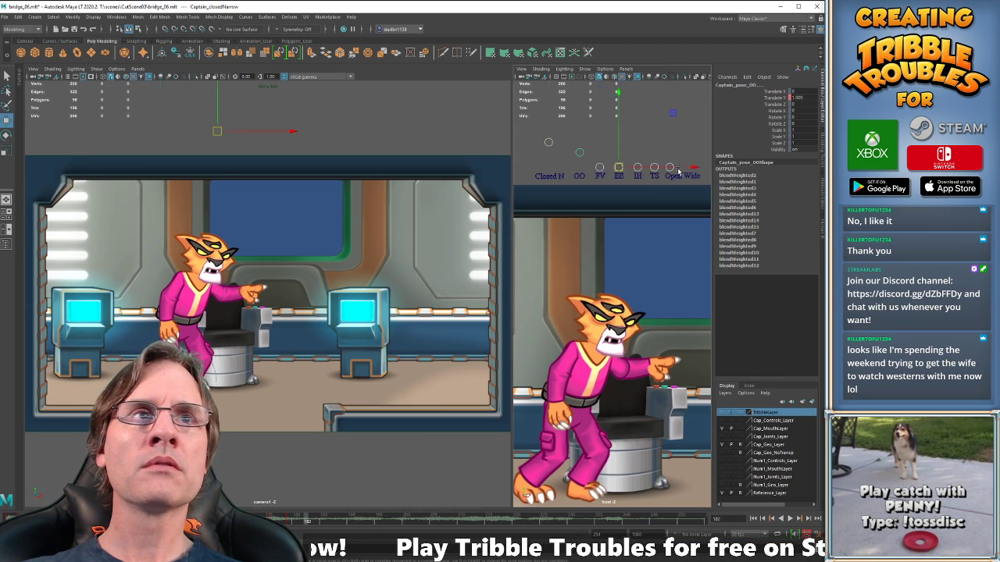
pyautogui.press('s')
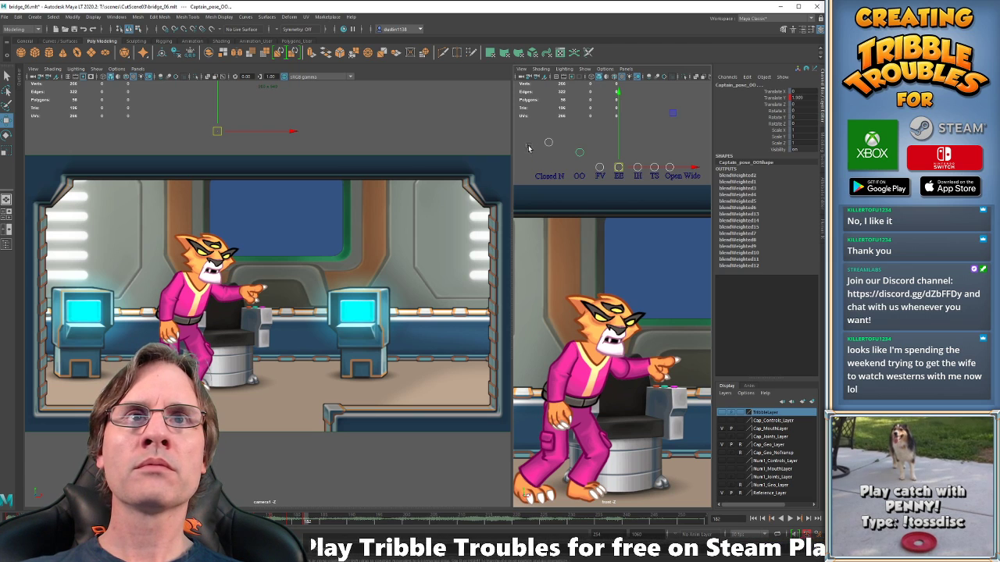
pyautogui.click(528, 147)
pyautogui.click(548, 143)
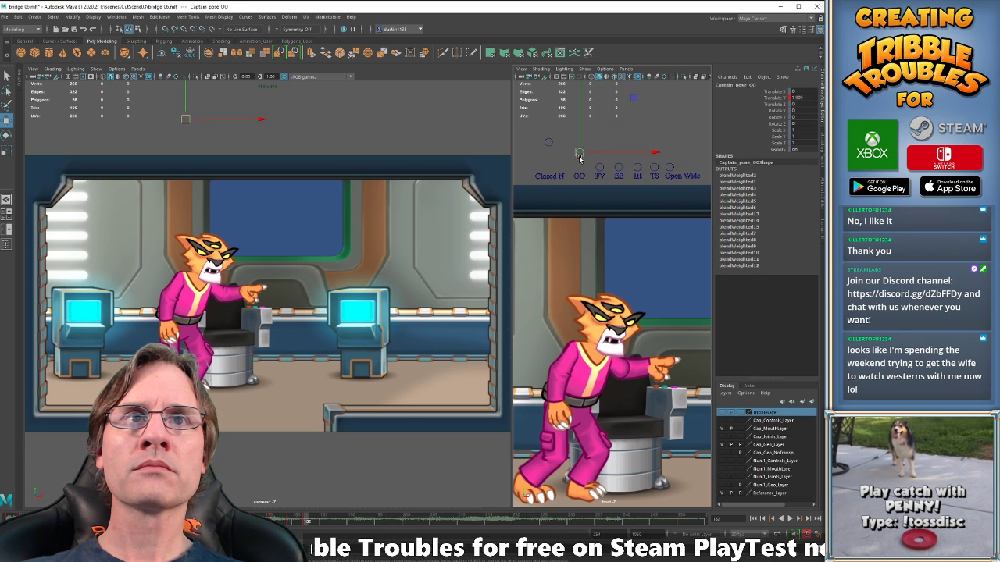
pyautogui.click(579, 154)
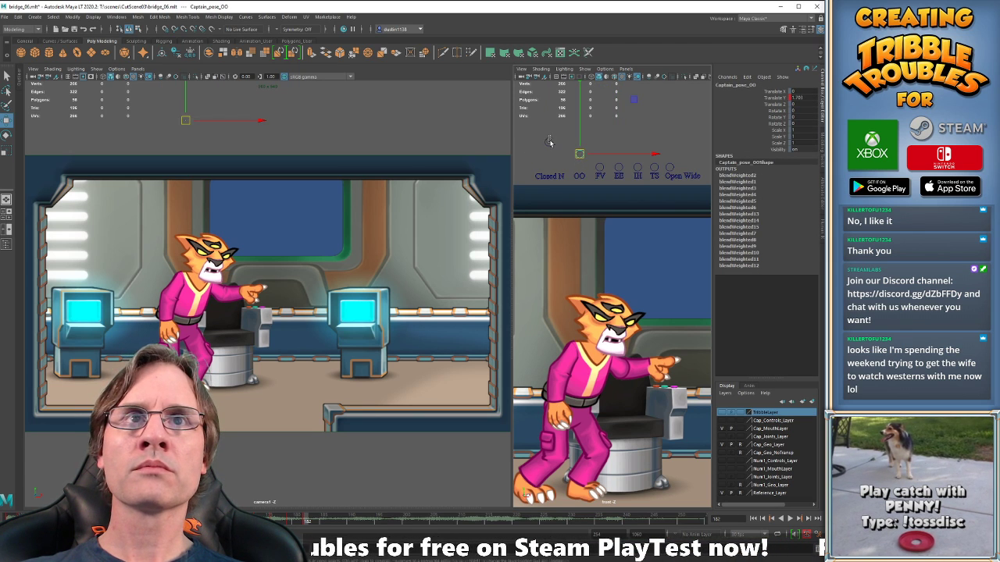
pyautogui.click(548, 137)
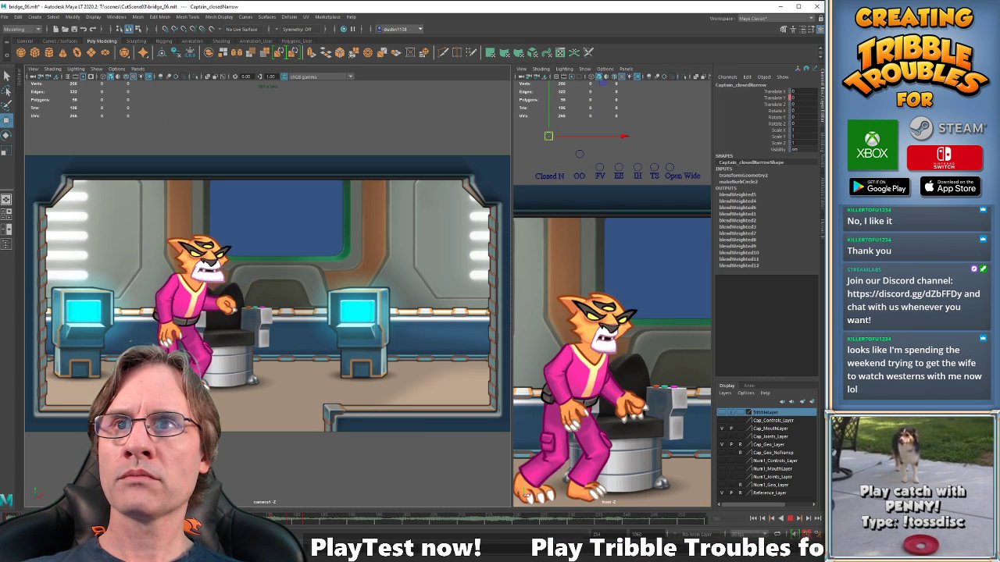
# Play the lip sync again and stop to check the mouth poses at frames 170 and 173.
pyautogui.press('Escape')
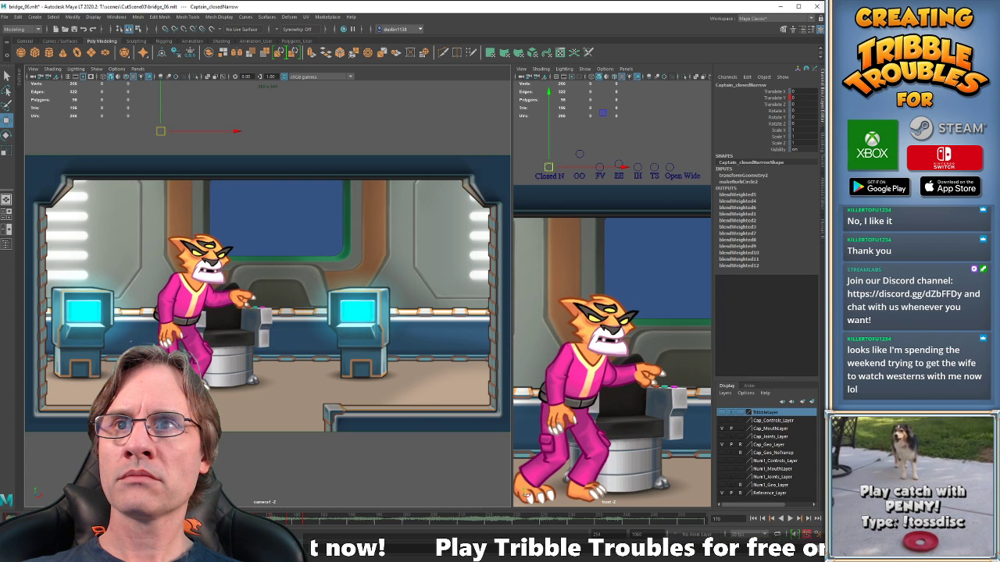
pyautogui.hotkey('alt', 'v')
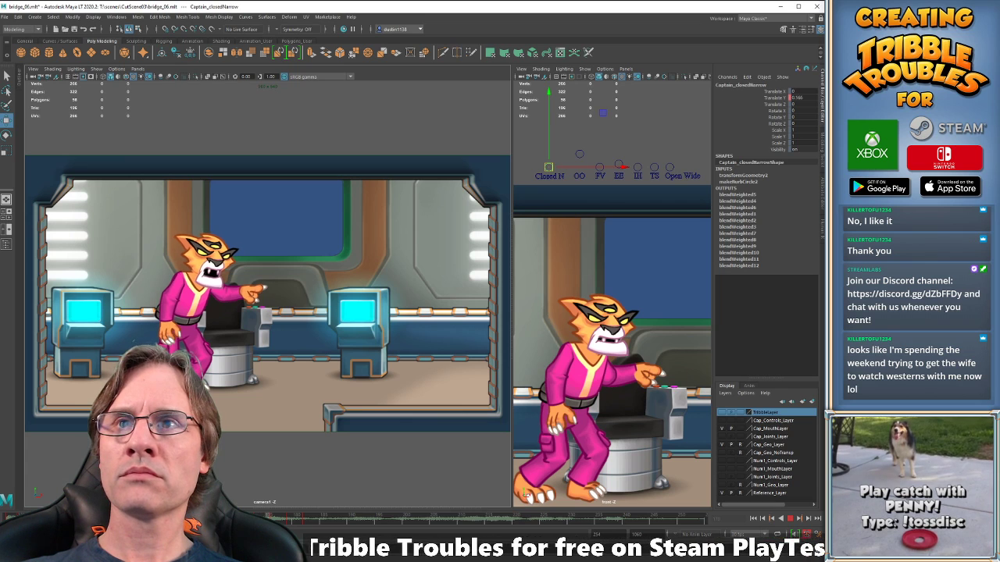
pyautogui.press('Escape')
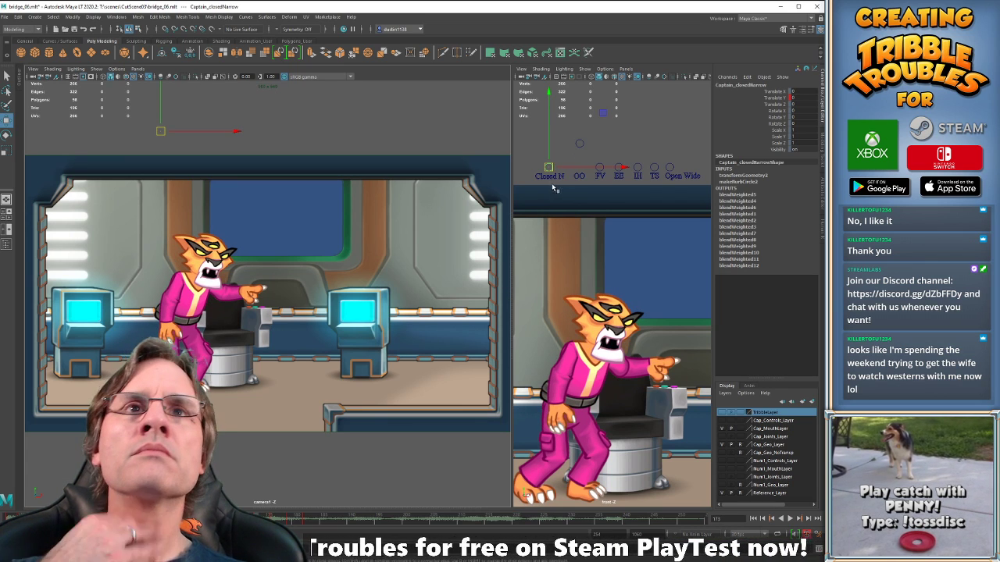
# Raise the OO control to about 3.04 at frame 176, adjust the Closed N control and play back the shot.
pyautogui.click(579, 144)
pyautogui.moveTo(581, 150); pyautogui.dragTo(580, 144)
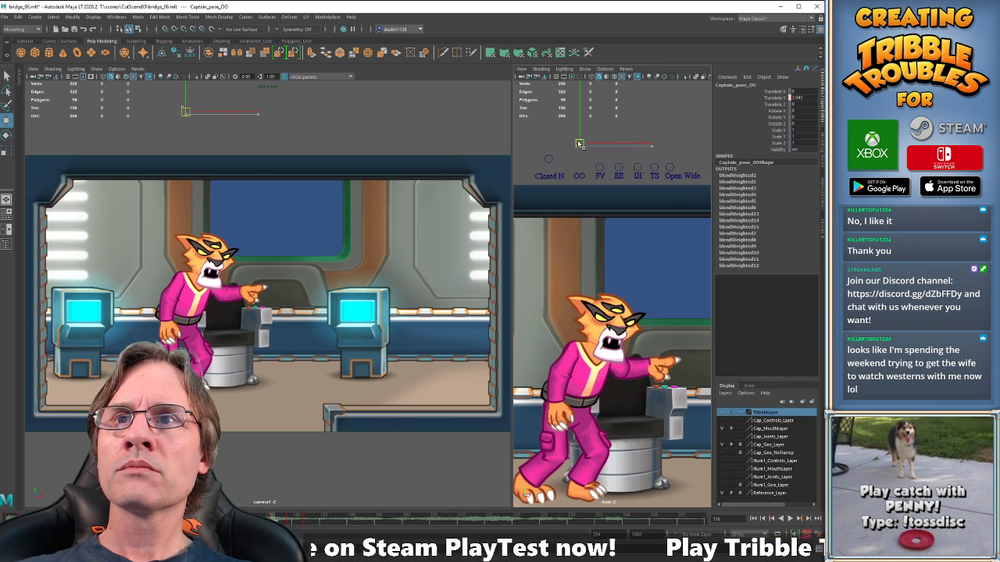
pyautogui.click(549, 159)
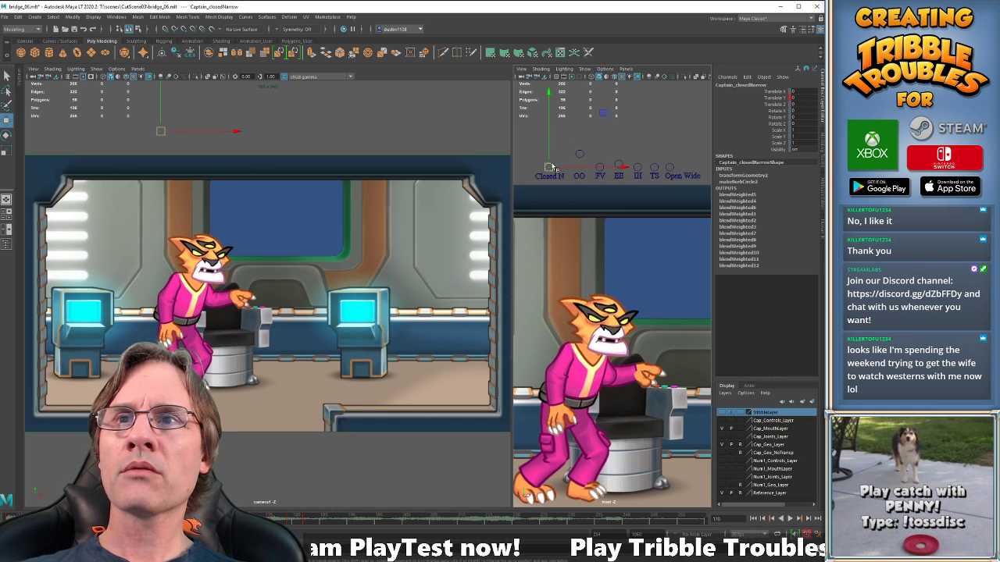
pyautogui.moveTo(552, 168); pyautogui.dragTo(551, 138)
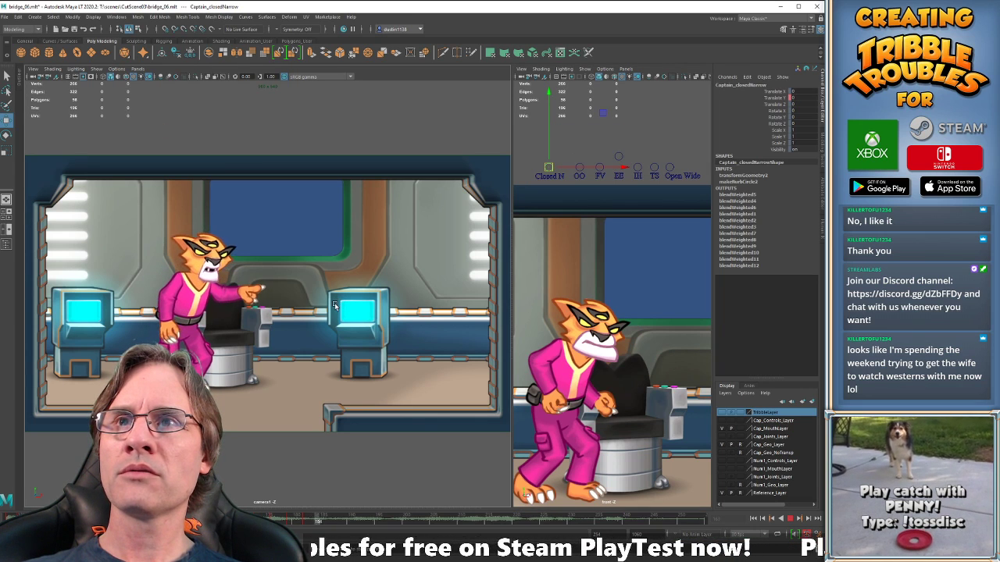
pyautogui.click(307, 518)
pyautogui.hotkey('alt', 'v')
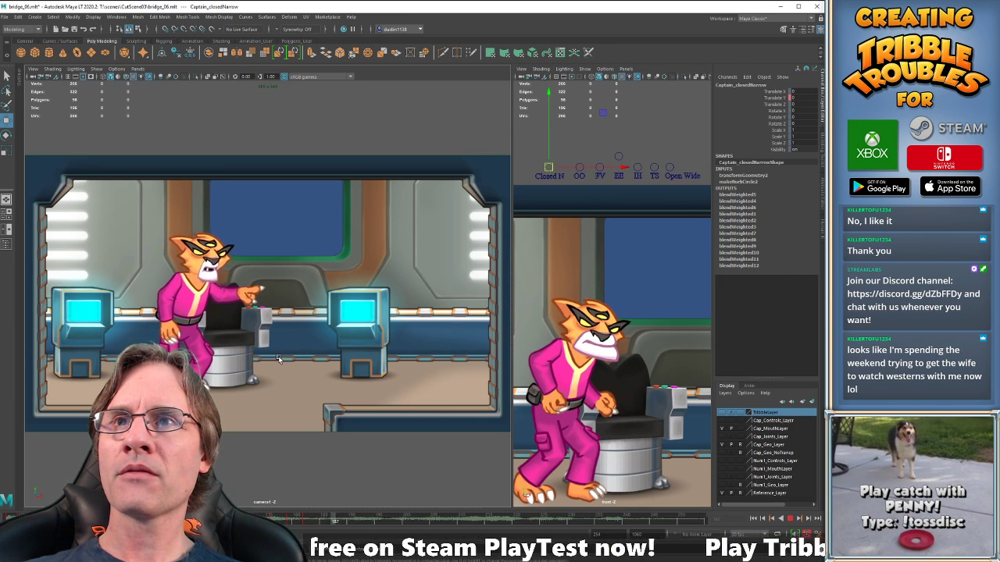
# Play back the shot, stop it, and key all the mouth controls at frame 184.
pyautogui.click(356, 518)
pyautogui.hotkey('alt', 'v')
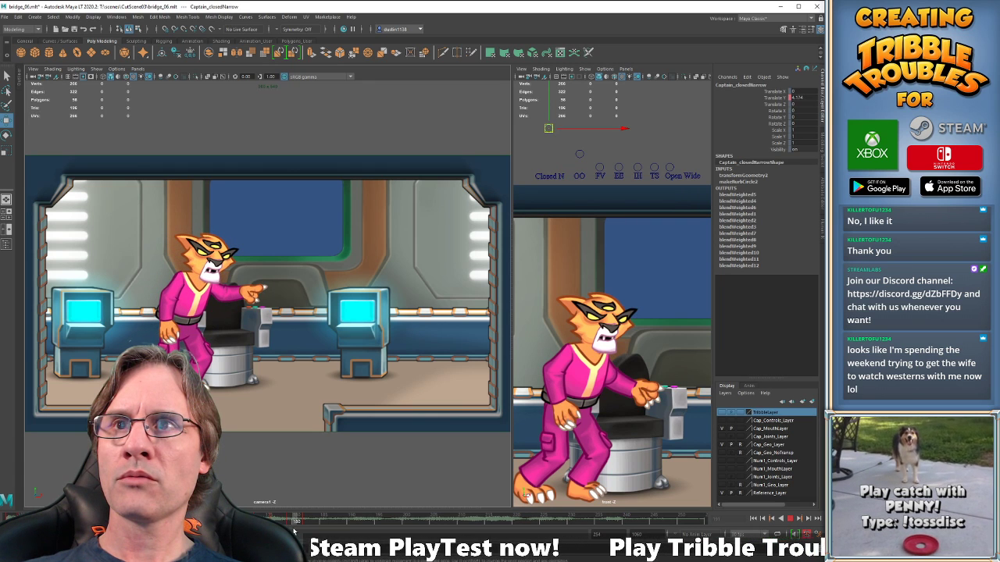
pyautogui.moveTo(294, 529); pyautogui.dragTo(317, 526)
pyautogui.click(527, 129)
pyautogui.moveTo(536, 128); pyautogui.dragTo(685, 168)
# Lower the Closed N control to about 3.2 and the OO control to about 1.14 at frame 184.
pyautogui.hotkey('alt', ',')
pyautogui.hotkey('alt', ',')
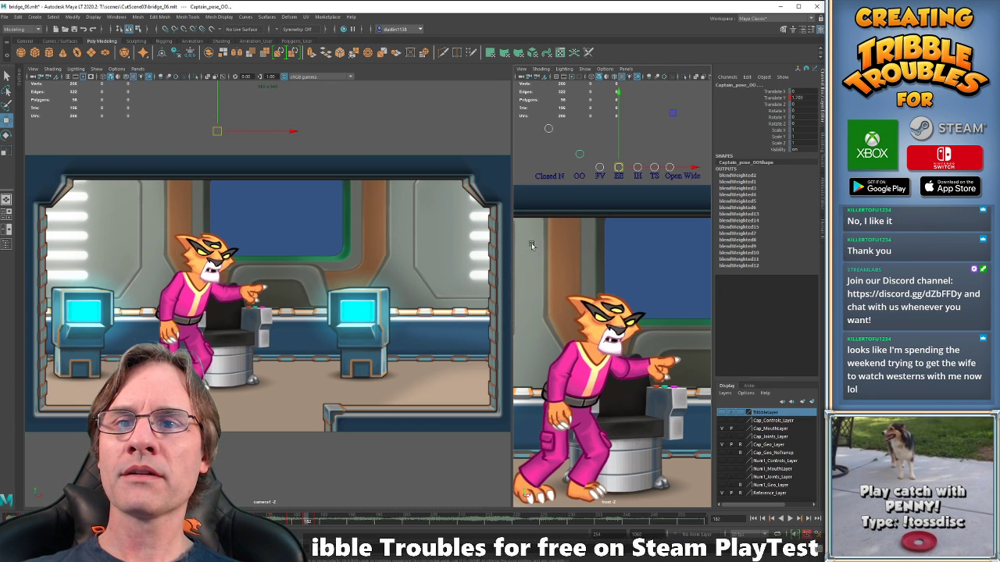
pyautogui.hotkey('alt', '.')
pyautogui.hotkey('alt', '.')
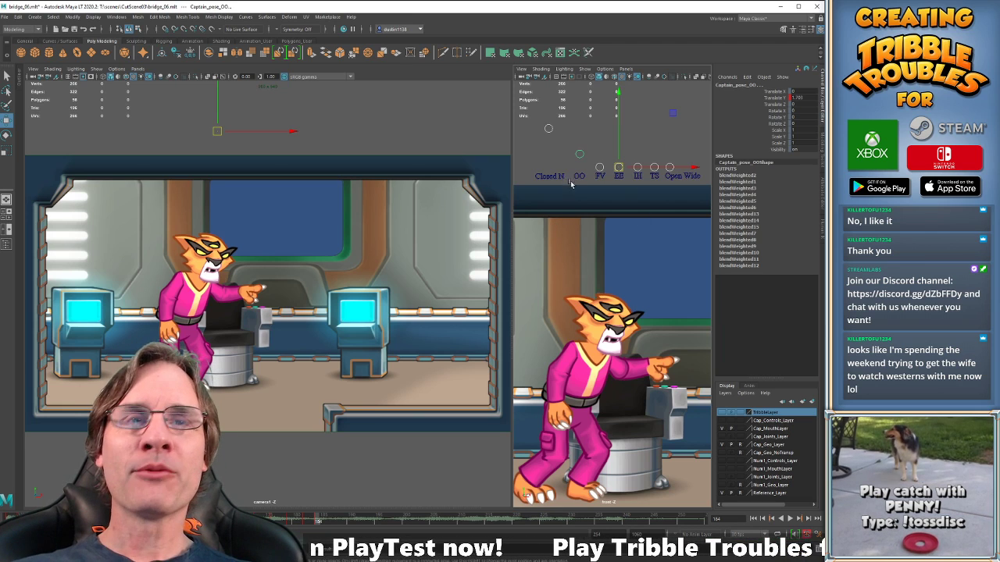
pyautogui.moveTo(494, 371); pyautogui.dragTo(482, 385)
pyautogui.hotkey('alt', '.')
pyautogui.hotkey('alt', '.')
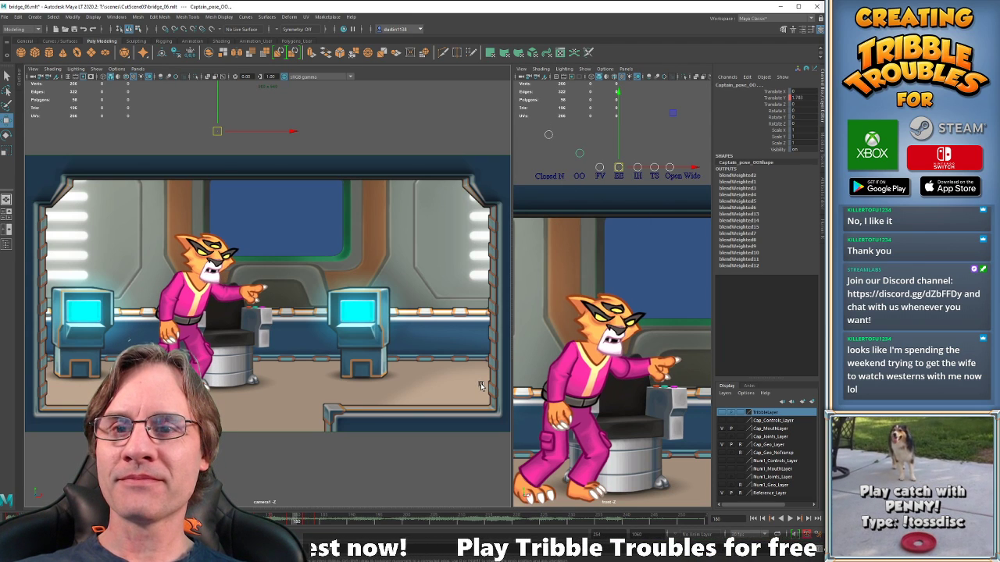
pyautogui.click(548, 128)
pyautogui.moveTo(548, 128); pyautogui.dragTo(549, 143)
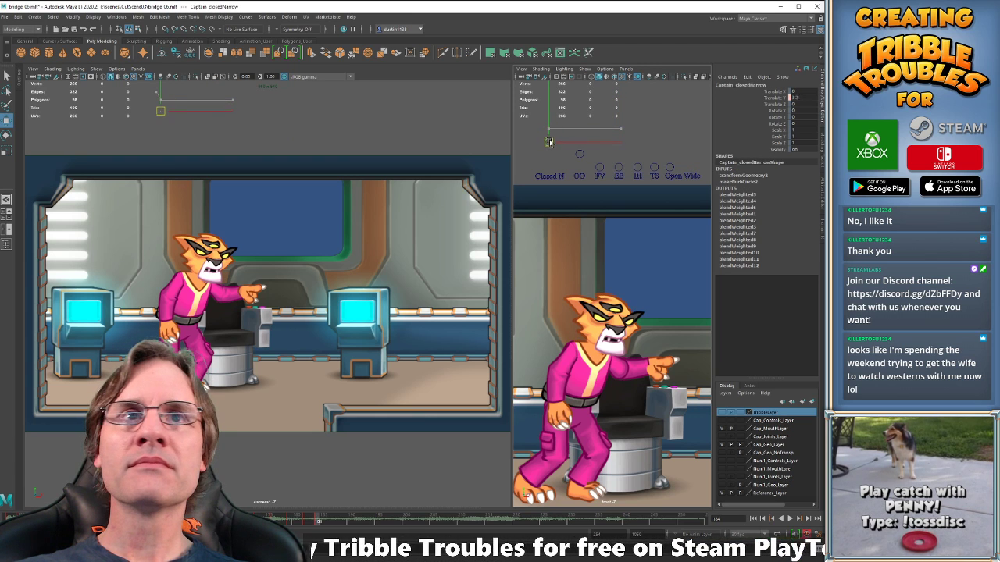
pyautogui.click(579, 155)
# Flip back and forth through the mouth keys before frame 184 to compare the poses.
pyautogui.hotkey('alt', ',')
pyautogui.hotkey('alt', ',')
pyautogui.hotkey('alt', ',')
pyautogui.hotkey('alt', ',')
pyautogui.hotkey('alt', ',')
pyautogui.hotkey('alt', ',')
pyautogui.hotkey('alt', ',')
pyautogui.hotkey('alt', ',')
pyautogui.hotkey('alt', ',')
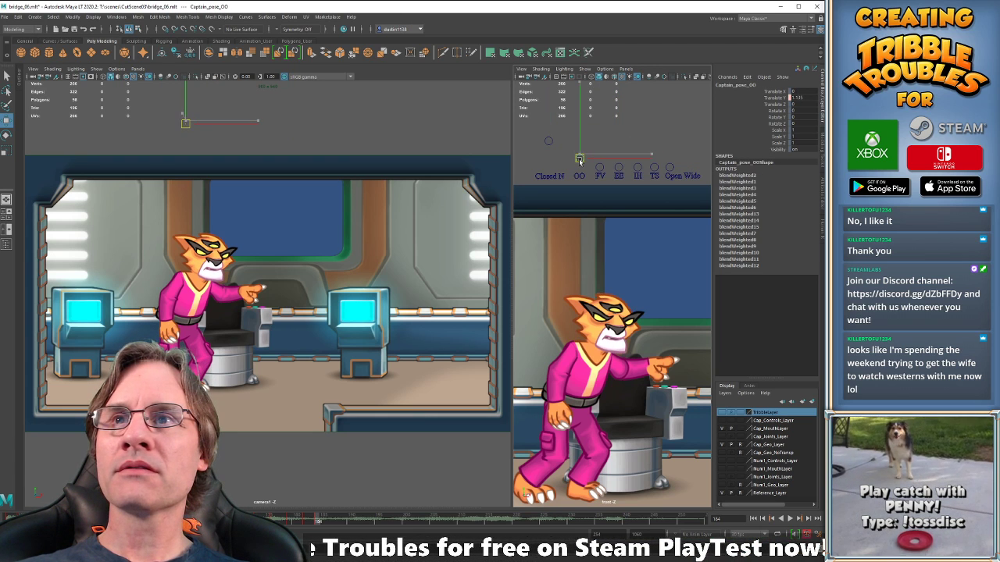
pyautogui.hotkey('alt', '.')
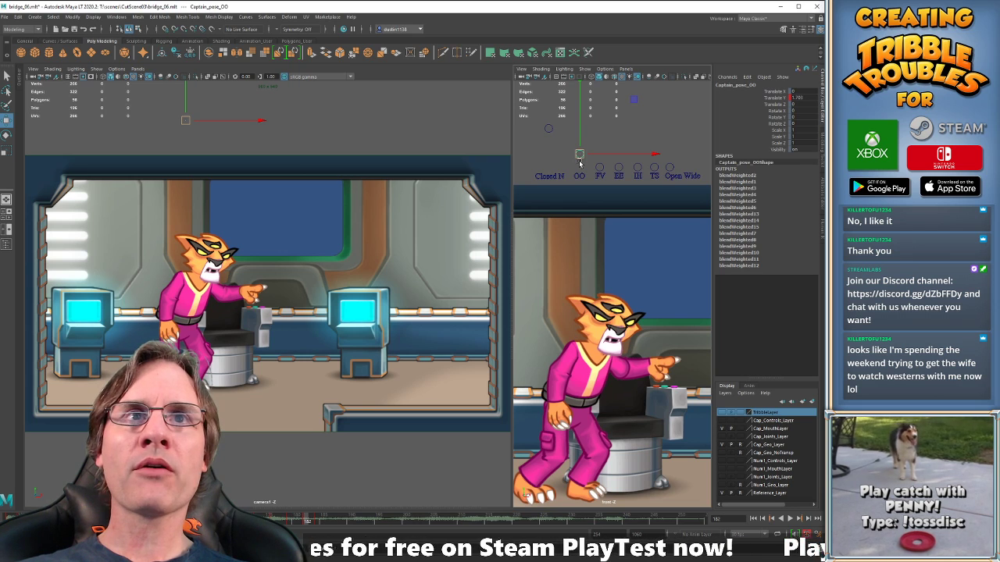
pyautogui.hotkey('alt', '.')
pyautogui.hotkey('alt', '.')
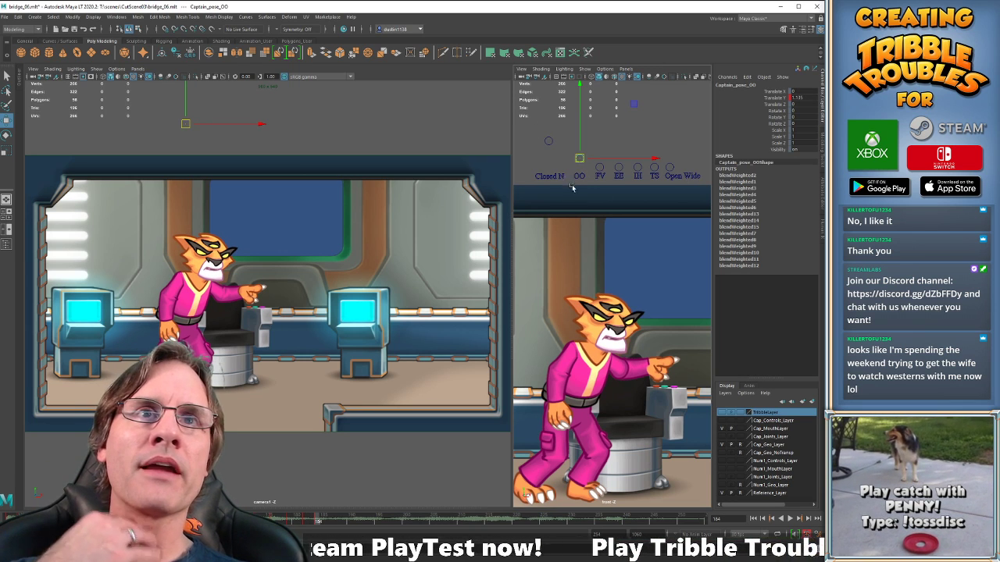
# Raise the Open Wide control to about 0.98 at frame 184 and compare the pose with the preceding keys.
pyautogui.click(671, 168)
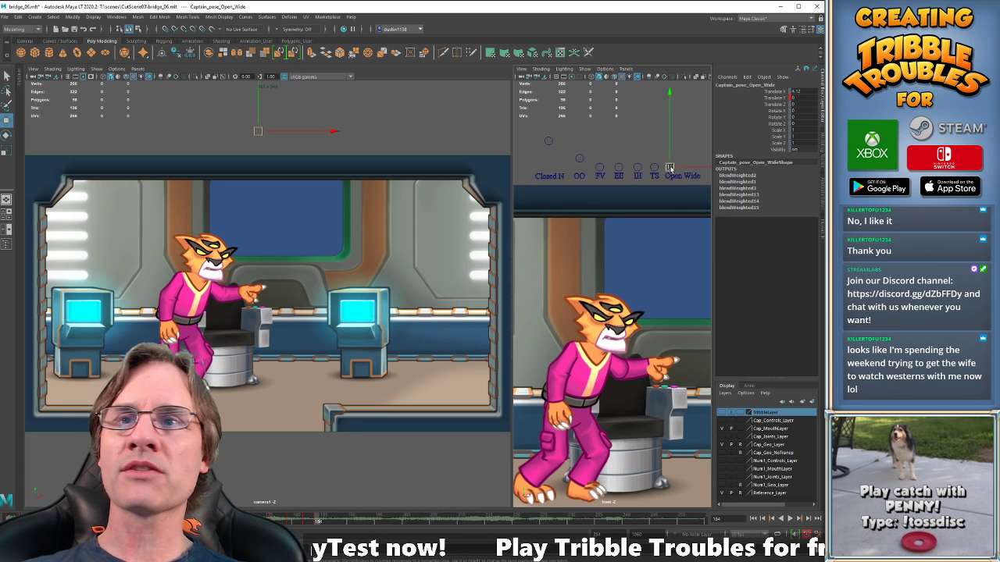
pyautogui.hotkey('alt', ',')
pyautogui.hotkey('alt', ',')
pyautogui.hotkey('alt', ',')
pyautogui.hotkey('alt', ',')
pyautogui.hotkey('alt', ',')
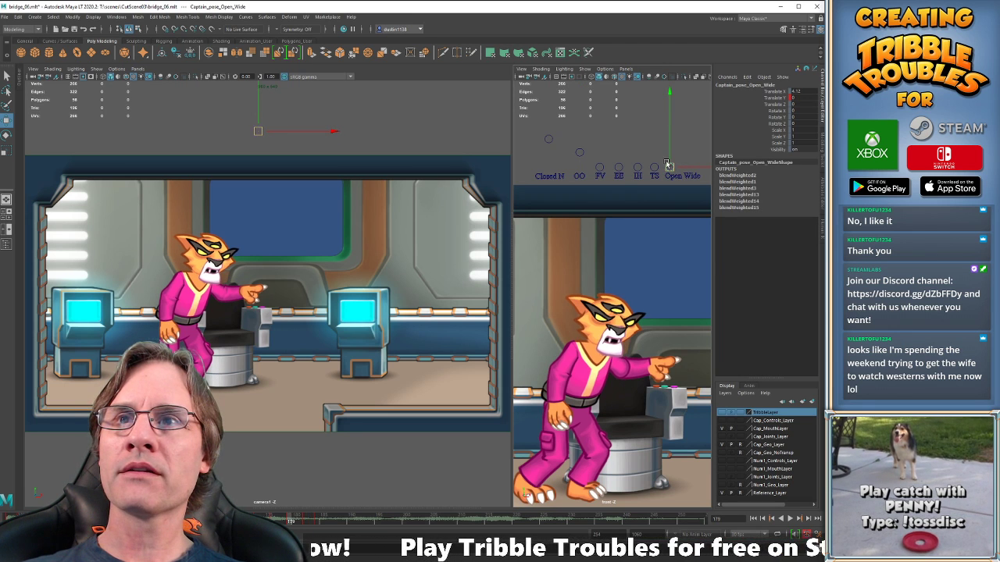
pyautogui.hotkey('alt', '.')
pyautogui.hotkey('alt', '.')
pyautogui.hotkey('alt', '.')
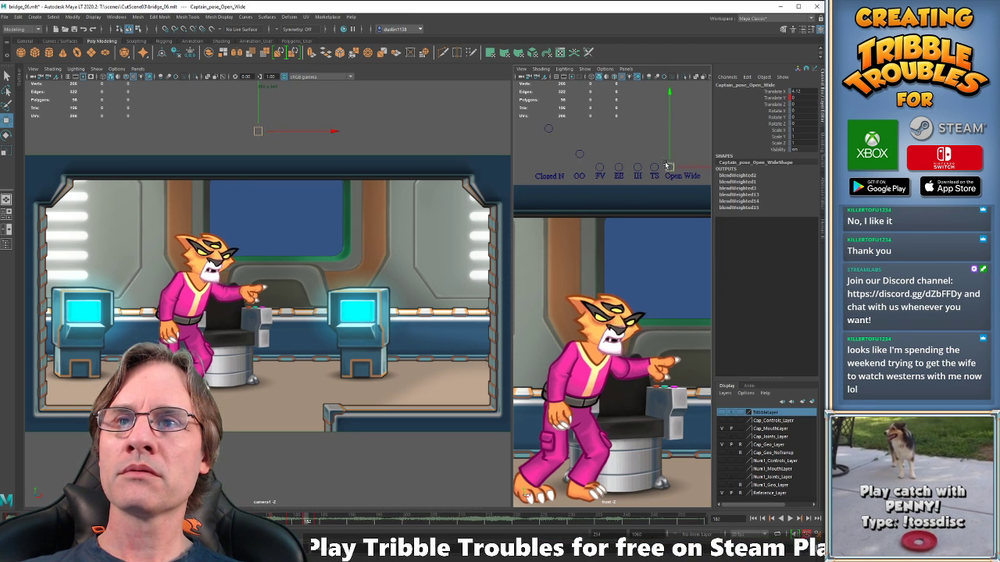
pyautogui.hotkey('alt', '.')
pyautogui.hotkey('alt', '.')
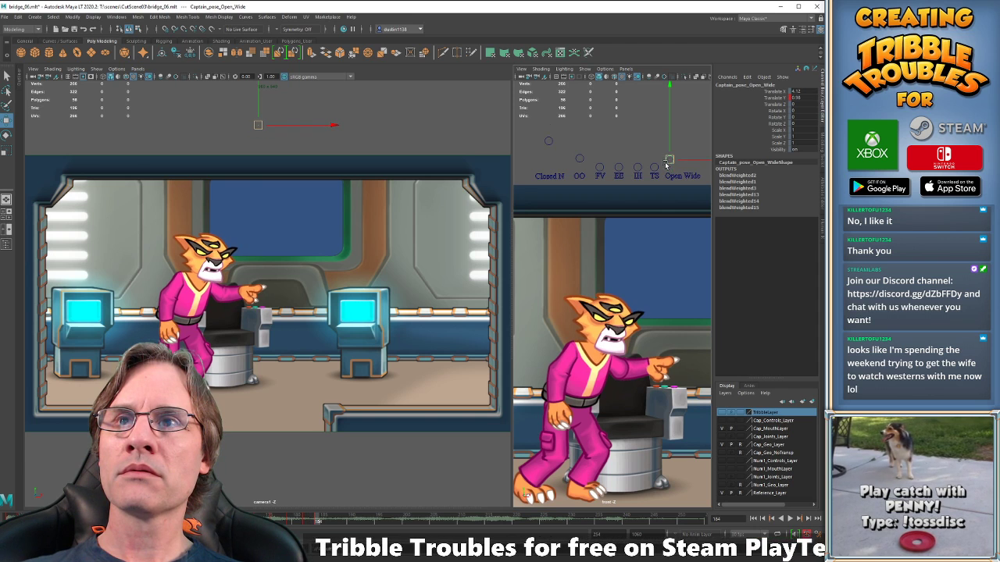
# Lower the Closed N control slightly to about 3.1 and raise the Open Wide control to about 1.78 at frame 184.
pyautogui.click(550, 144)
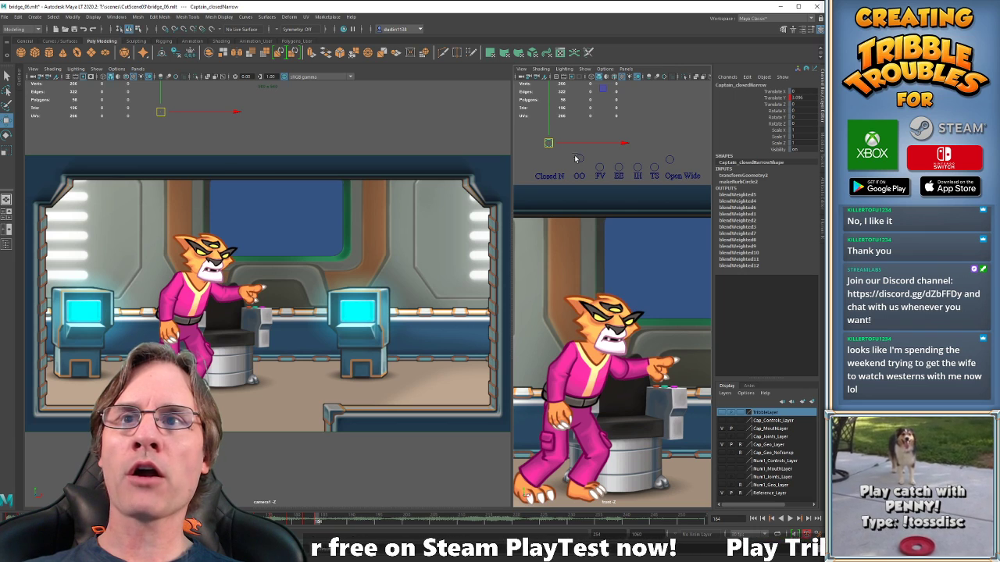
pyautogui.click(670, 158)
pyautogui.hotkey('alt', ',')
pyautogui.hotkey('alt', ',')
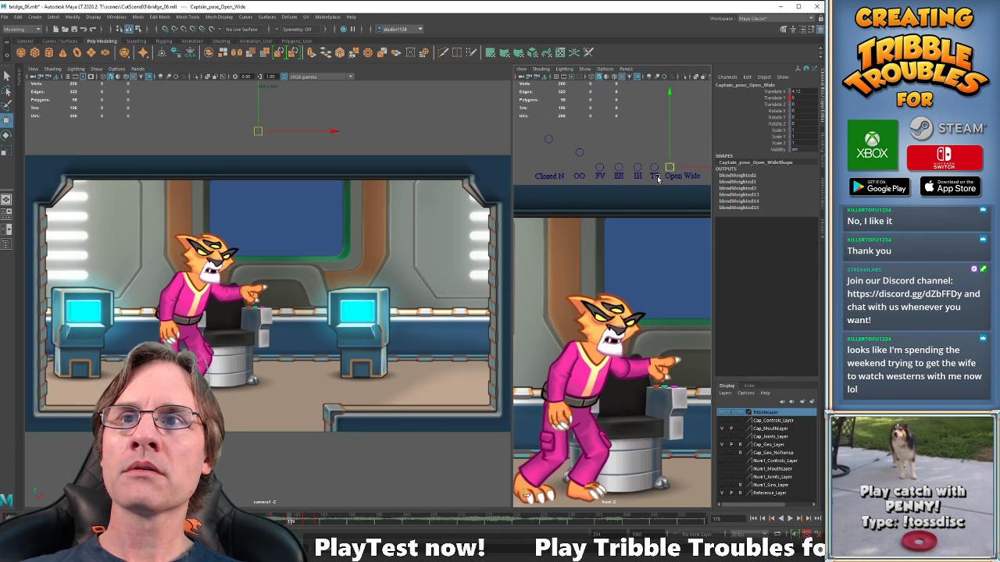
pyautogui.hotkey('alt', '.')
pyautogui.hotkey('alt', '.')
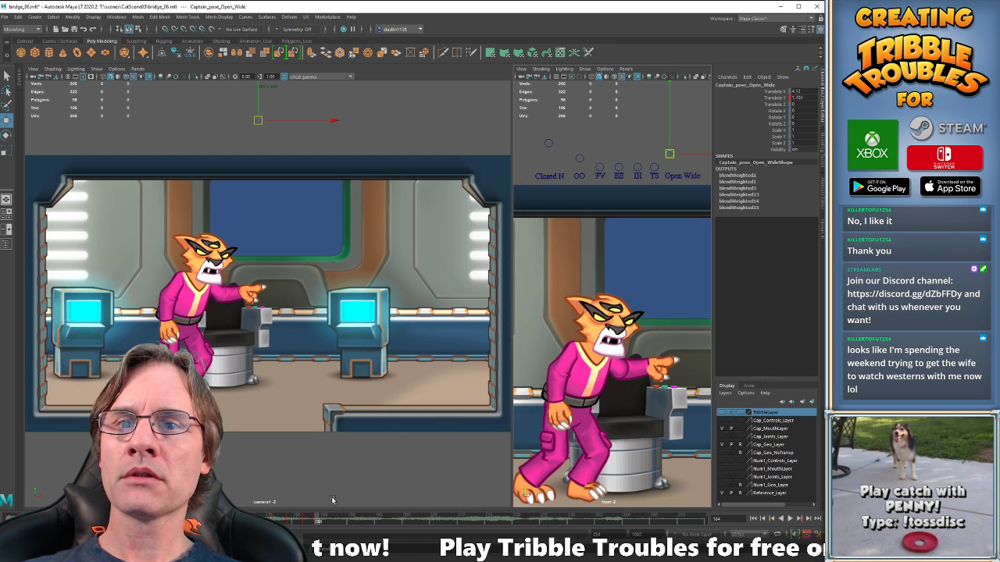
# Play back the shot, stop it, and key all the mouth controls at frame 186.
pyautogui.hotkey('alt', 'v')
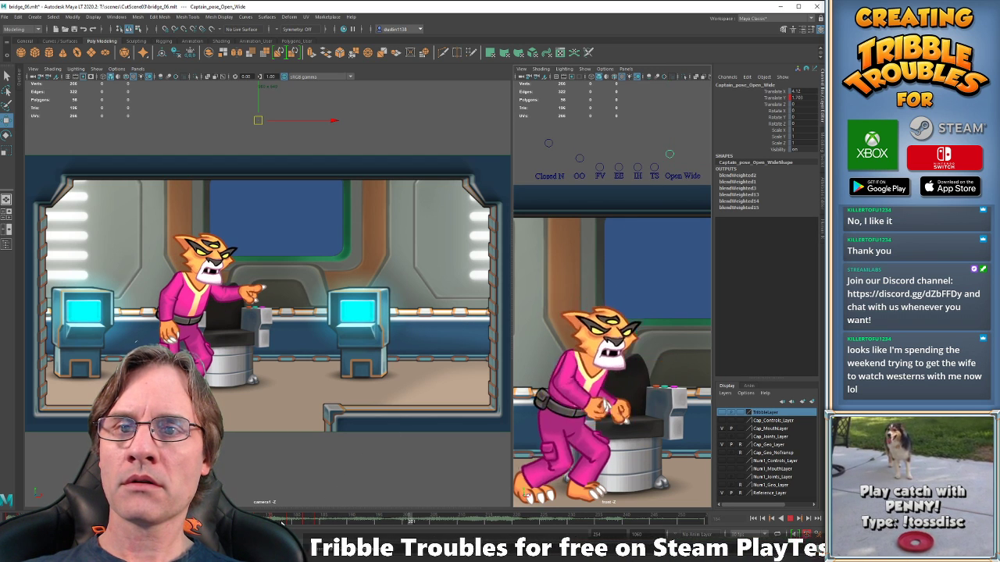
pyautogui.moveTo(333, 525); pyautogui.dragTo(335, 526)
pyautogui.moveTo(536, 130); pyautogui.dragTo(673, 167)
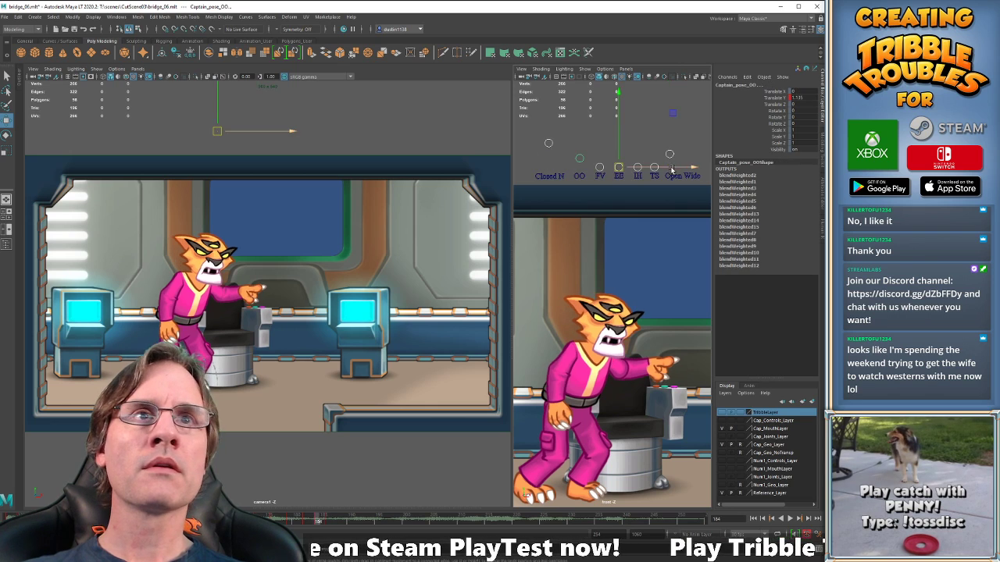
pyautogui.click(668, 133)
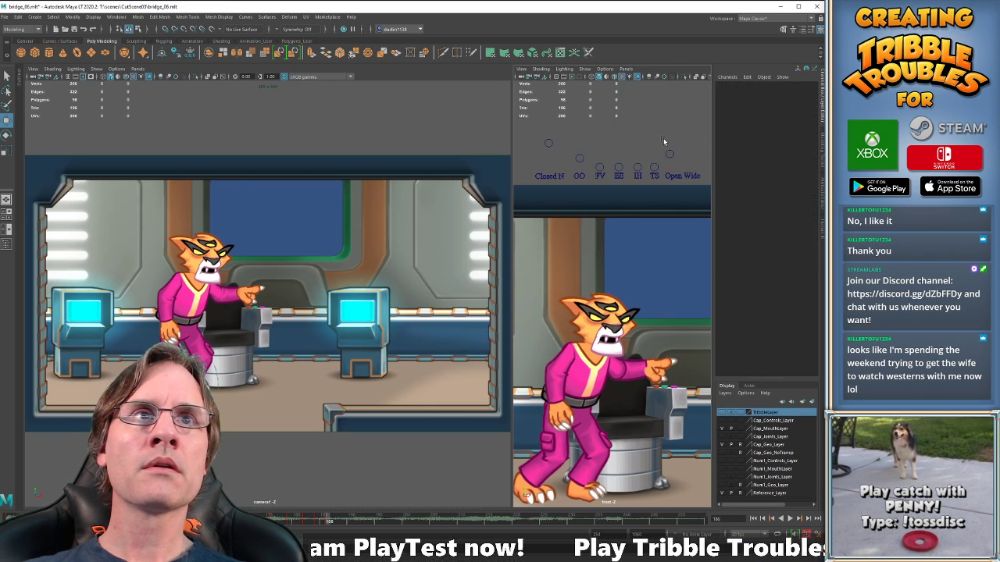
# Raise the Open Wide control to about 2.48 and lower the OO control to about 0.72 at frame 186.
pyautogui.click(670, 148)
pyautogui.moveTo(673, 153); pyautogui.dragTo(673, 155)
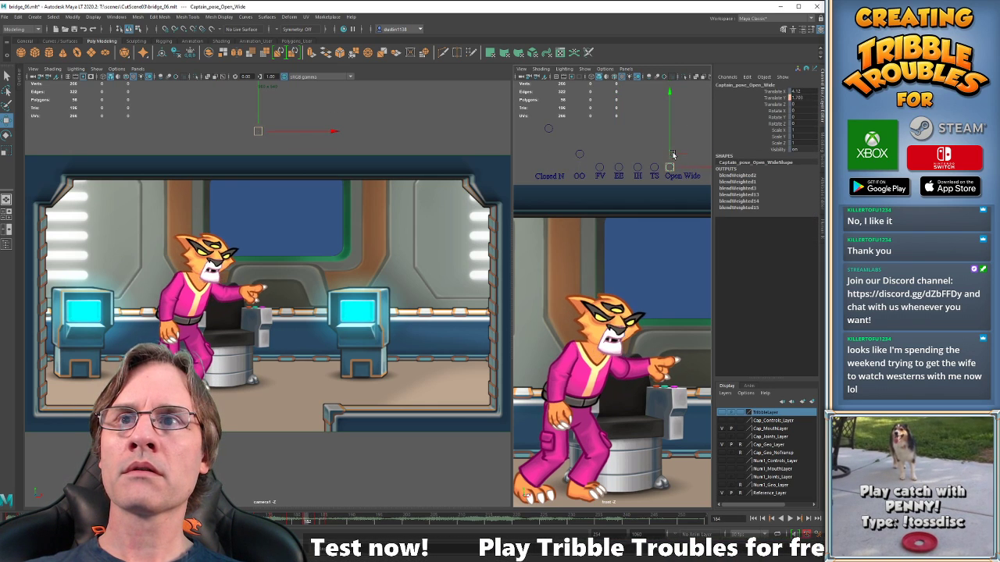
pyautogui.hotkey('ctrl', 'z')
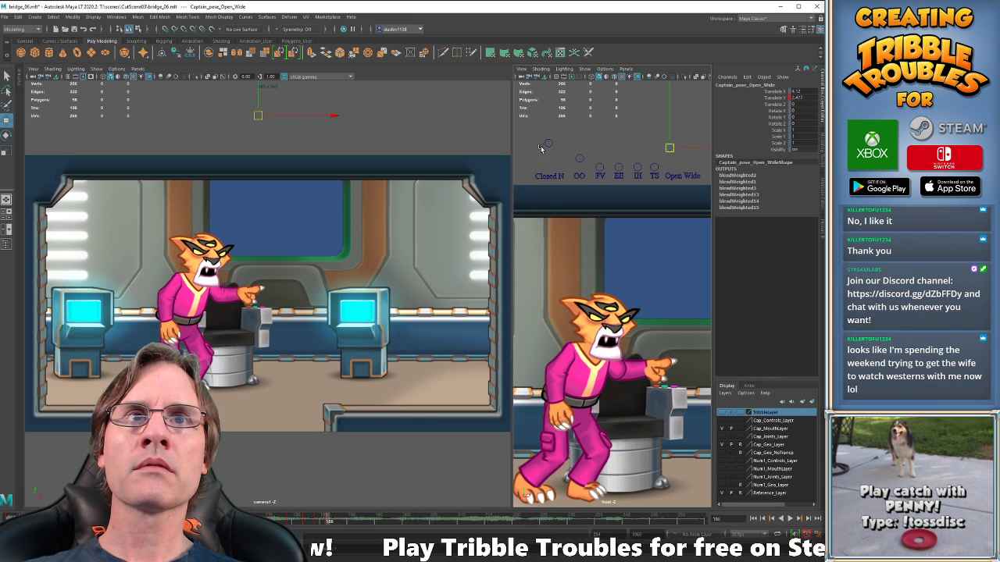
pyautogui.click(579, 160)
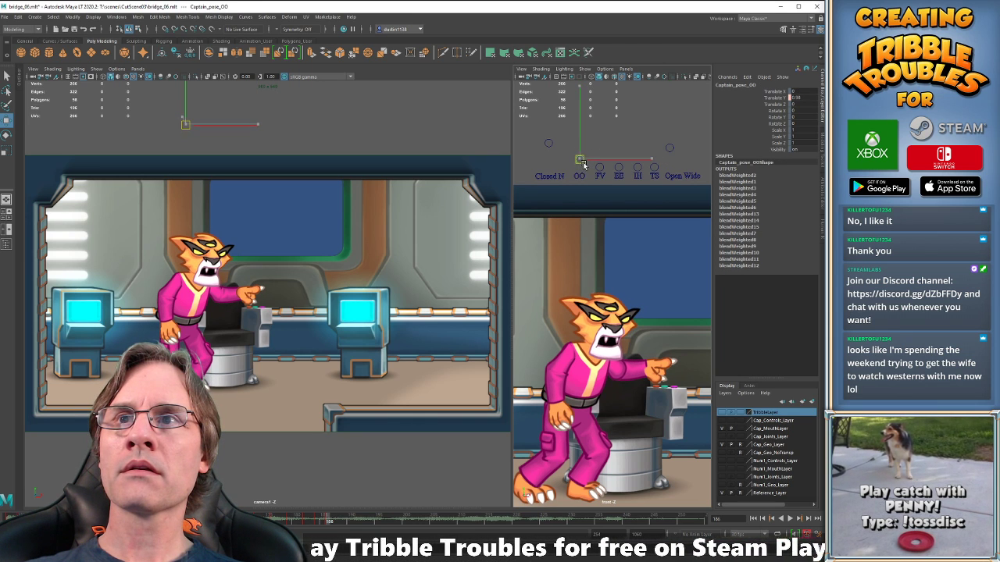
pyautogui.moveTo(586, 166); pyautogui.dragTo(586, 168)
pyautogui.hotkey('alt', ',')
pyautogui.hotkey('alt', ',')
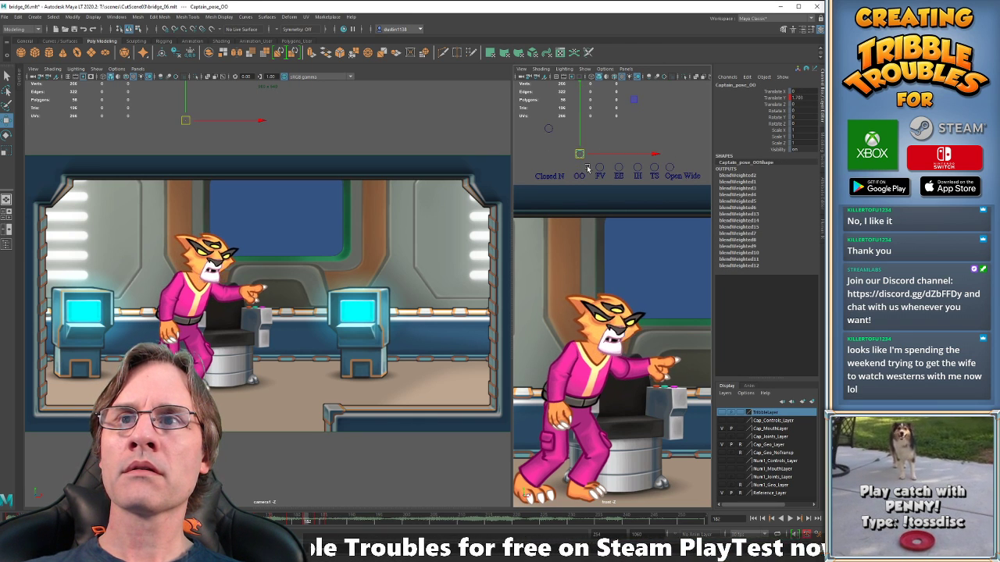
pyautogui.hotkey('alt', '.')
pyautogui.hotkey('alt', '.')
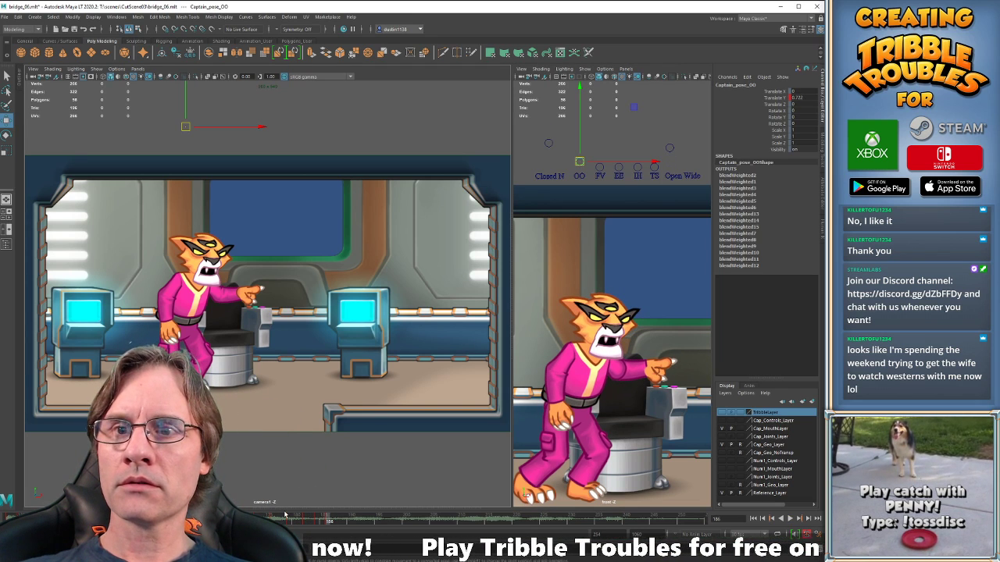
# Key all the mouth controls at frame 188, lowering Open Wide to about 2.27 and Closed N to about 2.17.
pyautogui.hotkey('alt', 'v')
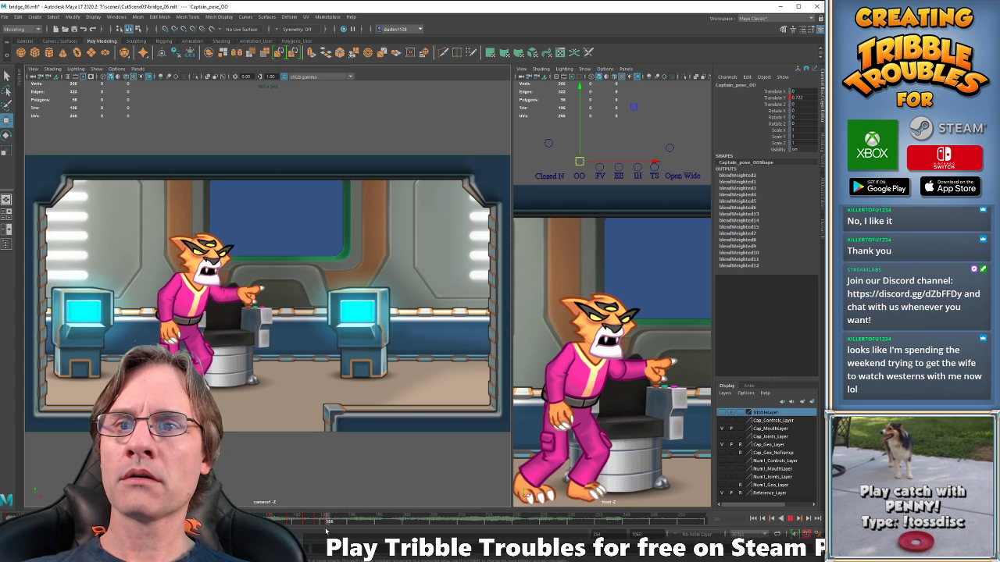
pyautogui.hotkey('alt', 'v')
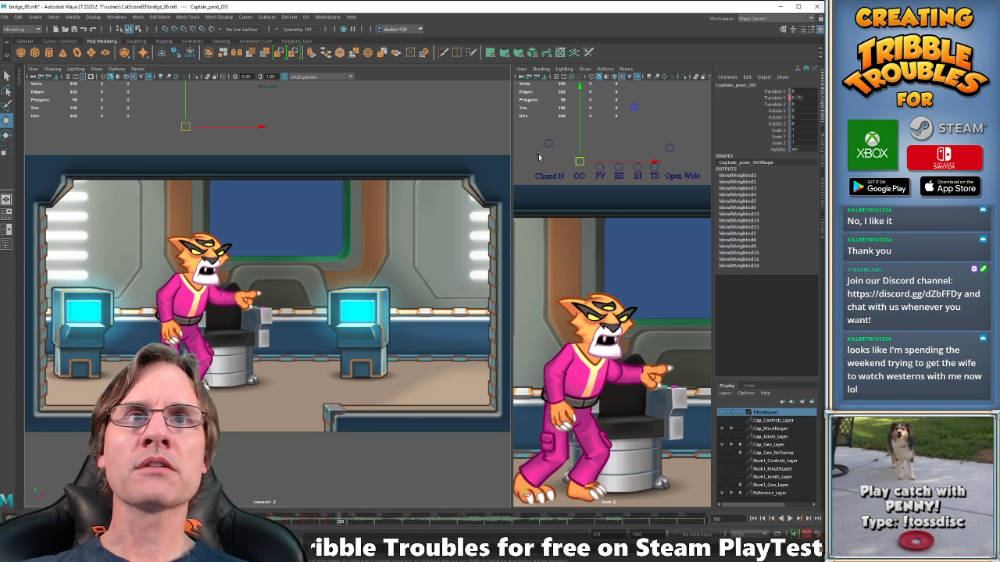
pyautogui.moveTo(533, 134); pyautogui.dragTo(675, 156)
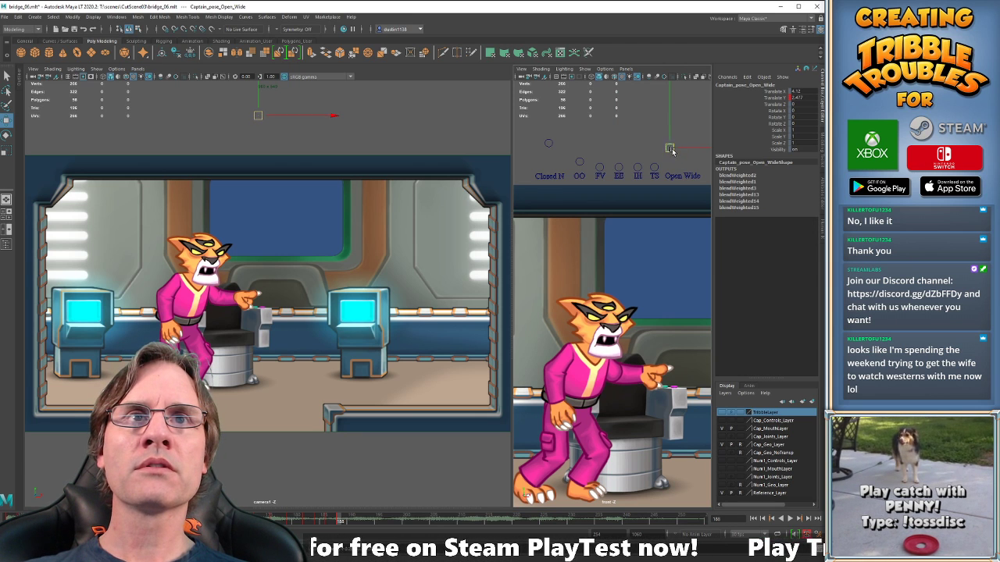
pyautogui.moveTo(537, 137); pyautogui.dragTo(552, 153)
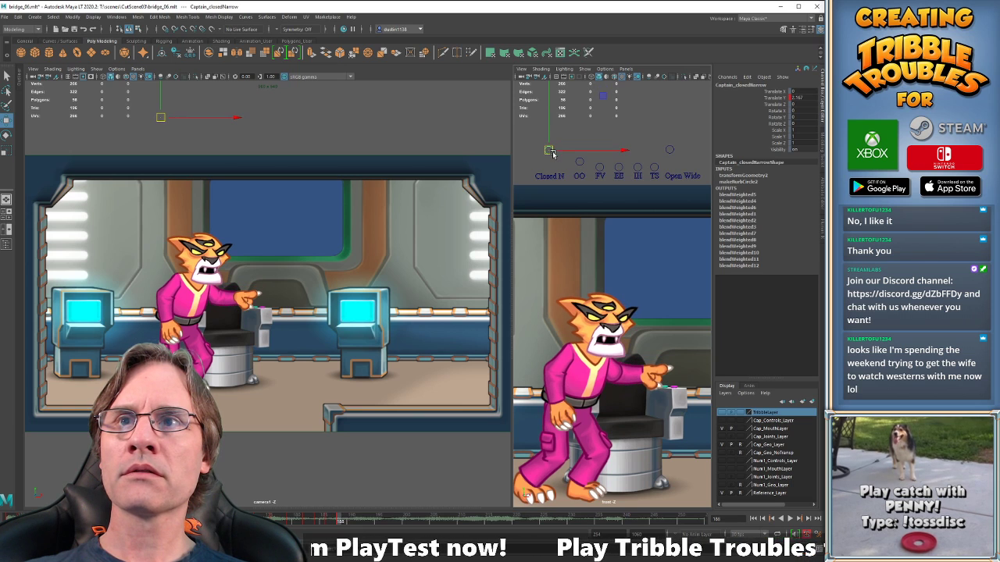
# Play back the shot to review the mouth keys up to frame 188.
pyautogui.moveTo(297, 521); pyautogui.dragTo(318, 519)
pyautogui.middleClick(225, 384)
pyautogui.hotkey('alt', 'v')
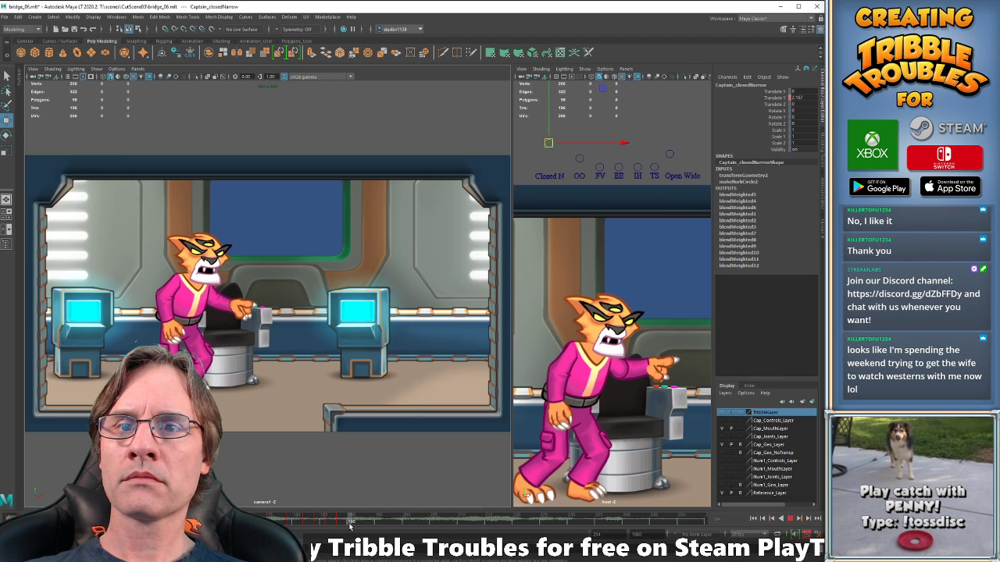
pyautogui.hotkey('alt', 'v')
# Key all the mouth controls at frame 190 and compare the pose with the preceding key.
pyautogui.moveTo(532, 139); pyautogui.dragTo(684, 173)
pyautogui.press(',')
pyautogui.press('.')
pyautogui.press(',')
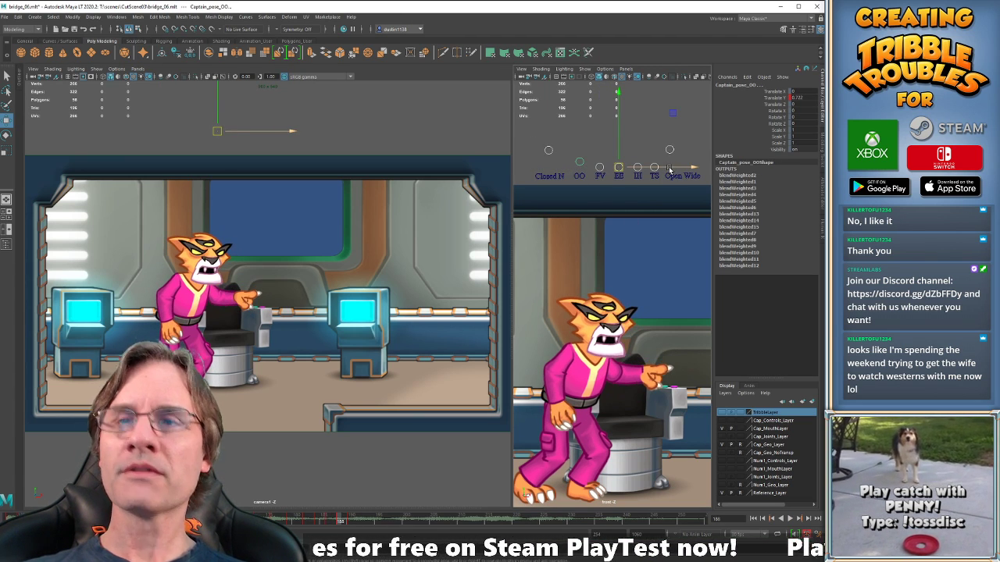
pyautogui.press('.')
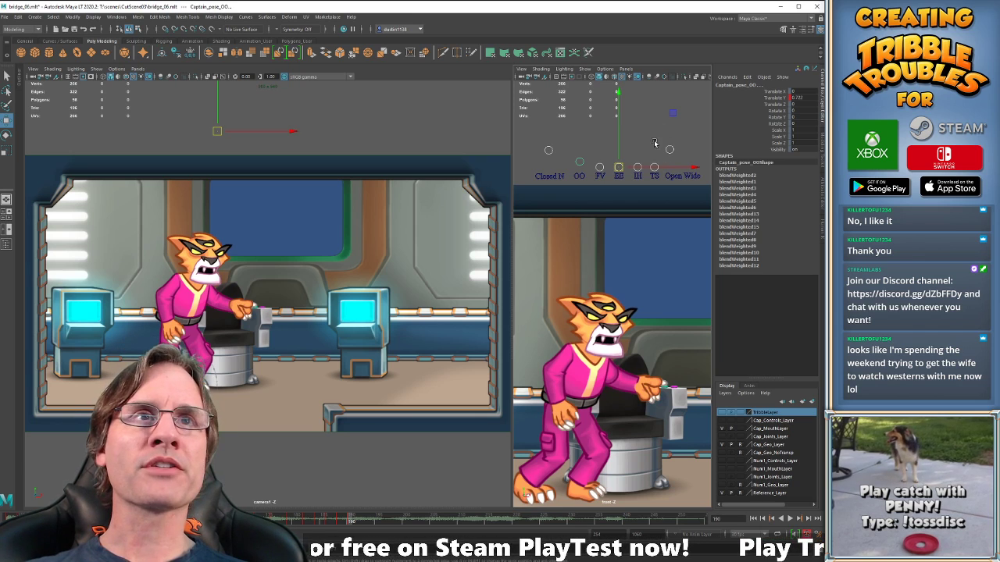
# Lower the OO control to zero, the Closed N control slightly and the Open Wide control to about 1.74 at frame 190.
pyautogui.click(579, 173)
pyautogui.moveTo(542, 143); pyautogui.dragTo(561, 155)
pyautogui.click(669, 150)
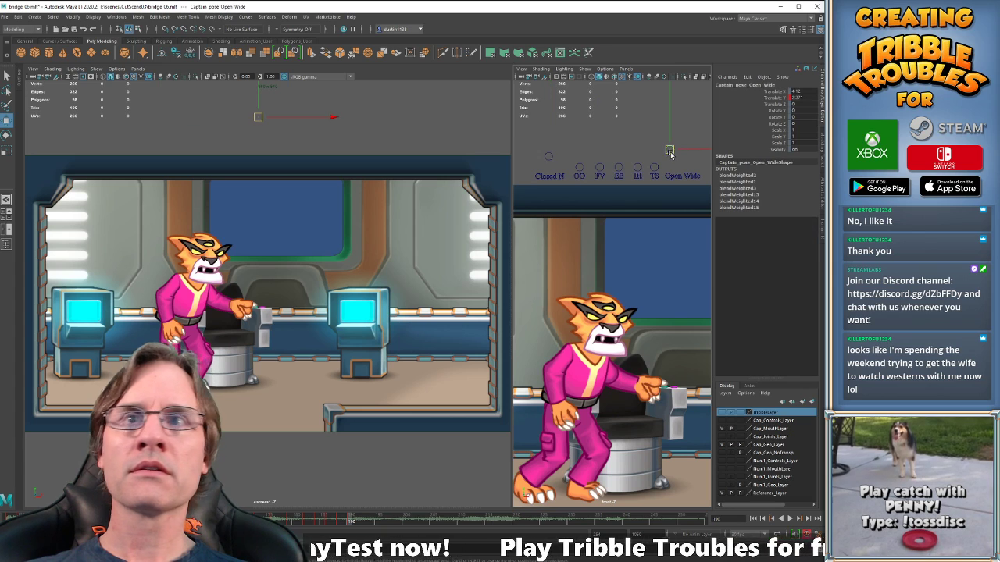
pyautogui.press(',')
pyautogui.press(',')
pyautogui.press(',')
pyautogui.press('.')
pyautogui.press('.')
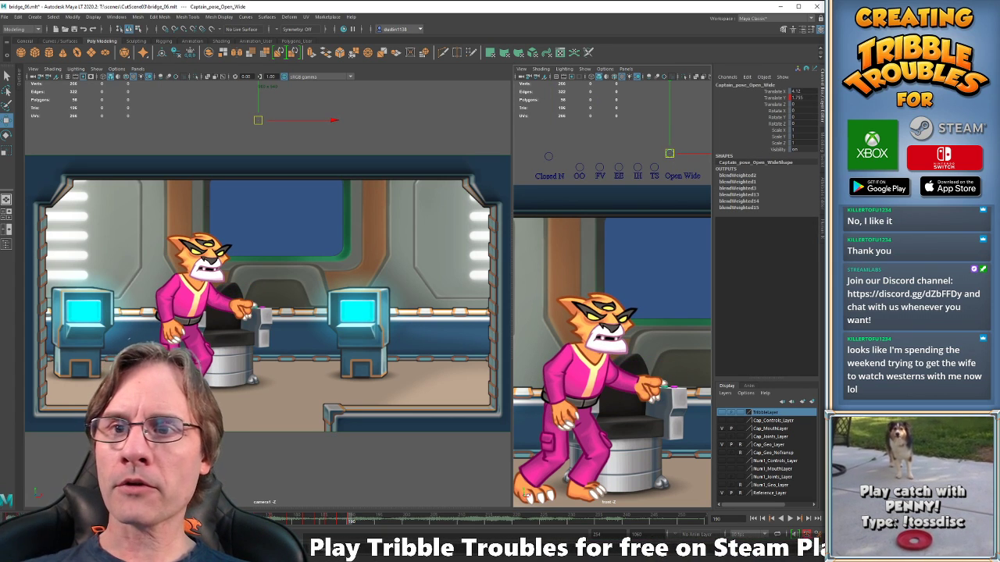
# Play the shot repeatedly to review the captain's lip sync through frame 190.
pyautogui.hotkey('alt', 'v')
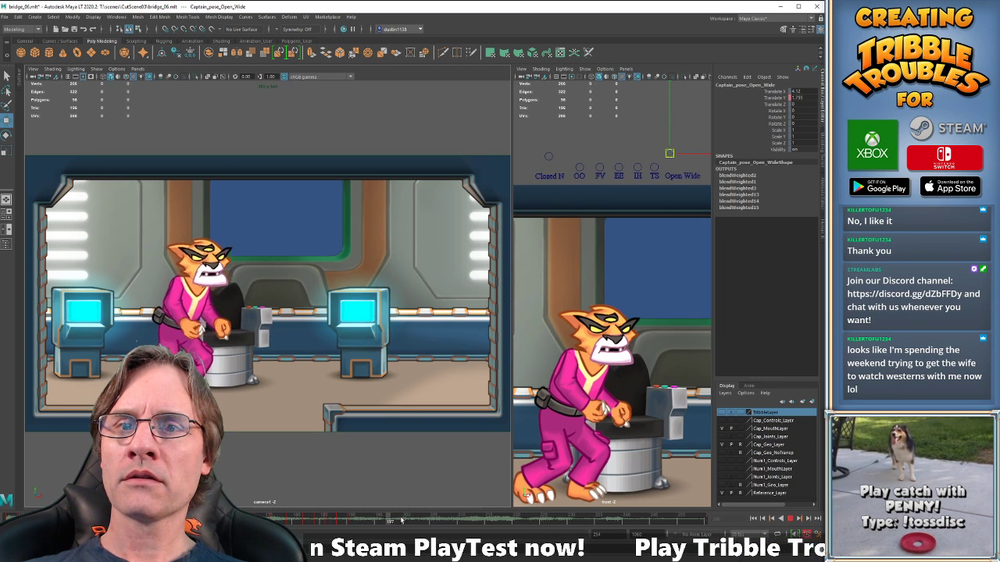
pyautogui.hotkey('alt', 'v')
pyautogui.click(312, 522)
pyautogui.hotkey('alt', 'v')
pyautogui.hotkey('alt', 'v')
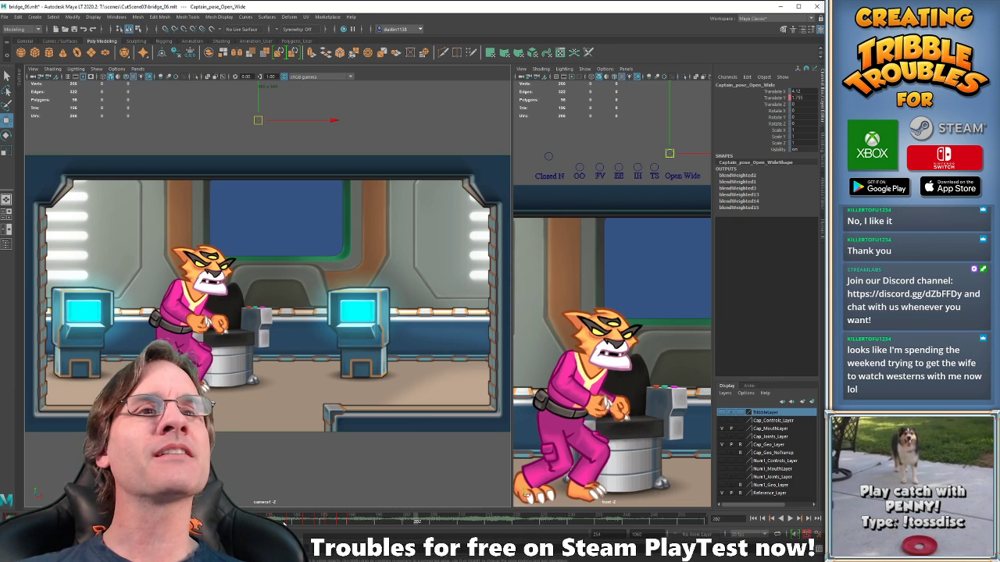
pyautogui.hotkey('alt', 'v')
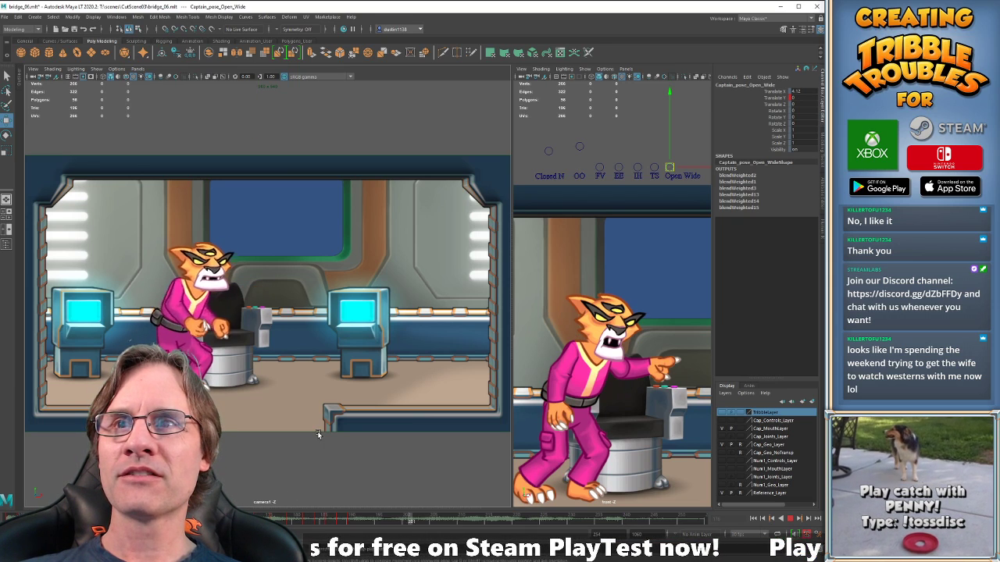
# Play back the captain's dialogue and scrub to frame 192 to find the next mouth pose.
pyautogui.hotkey('alt', 'v')
pyautogui.click(303, 519)
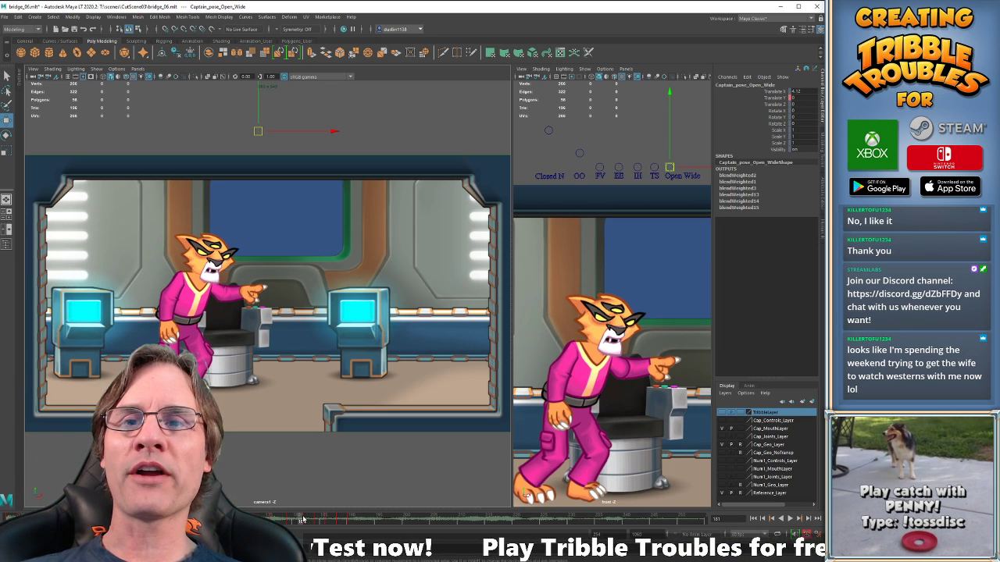
pyautogui.hotkey('alt', 'v')
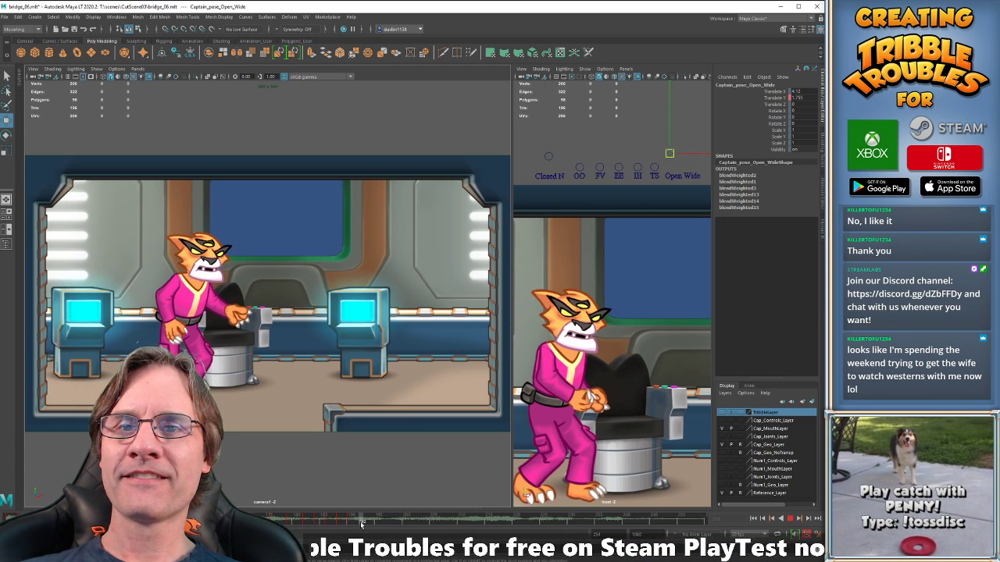
pyautogui.moveTo(350, 526); pyautogui.dragTo(360, 530)
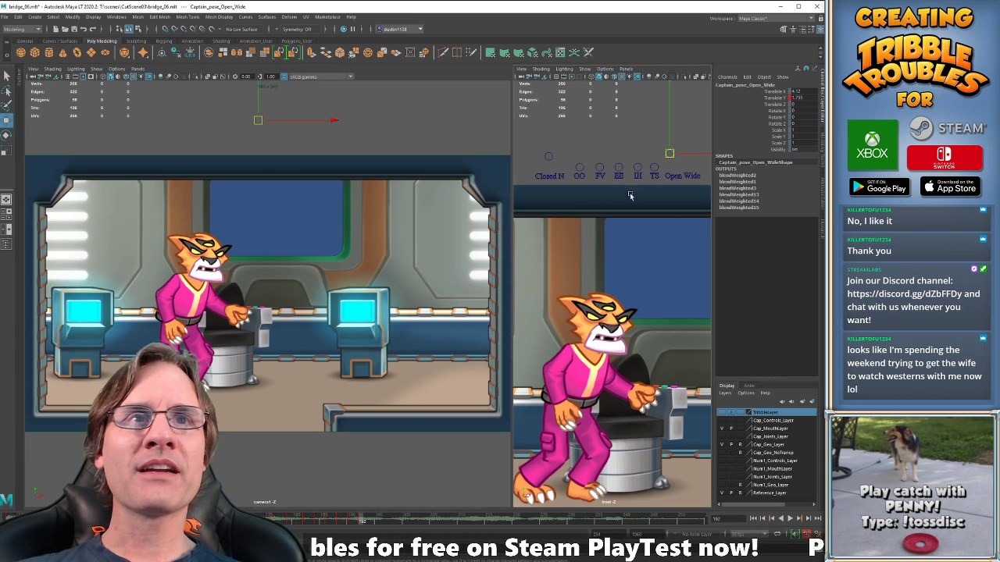
# Key all the mouth controls at frame 192 and compare the pose with the preceding keys.
pyautogui.moveTo(537, 147); pyautogui.dragTo(684, 171)
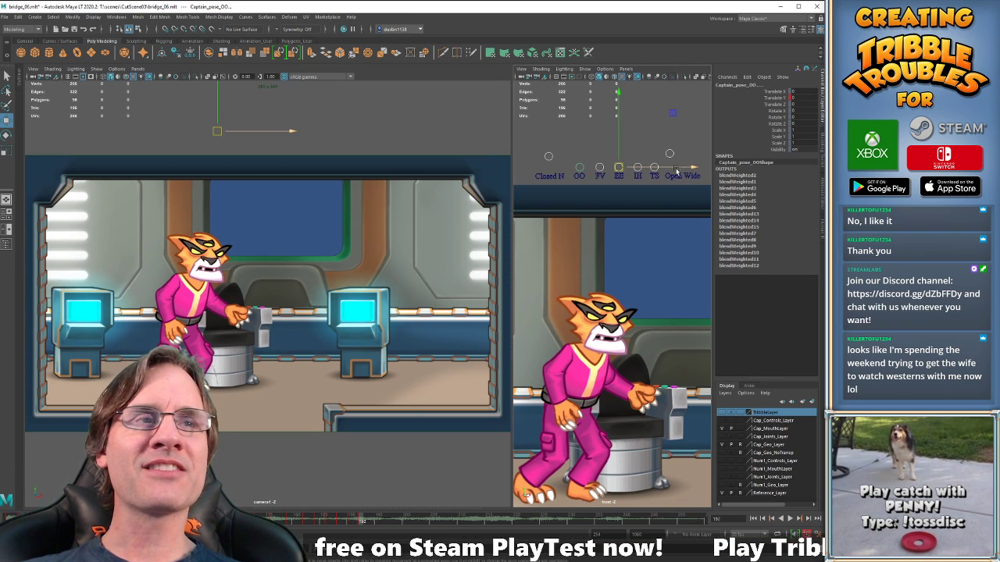
pyautogui.press(',')
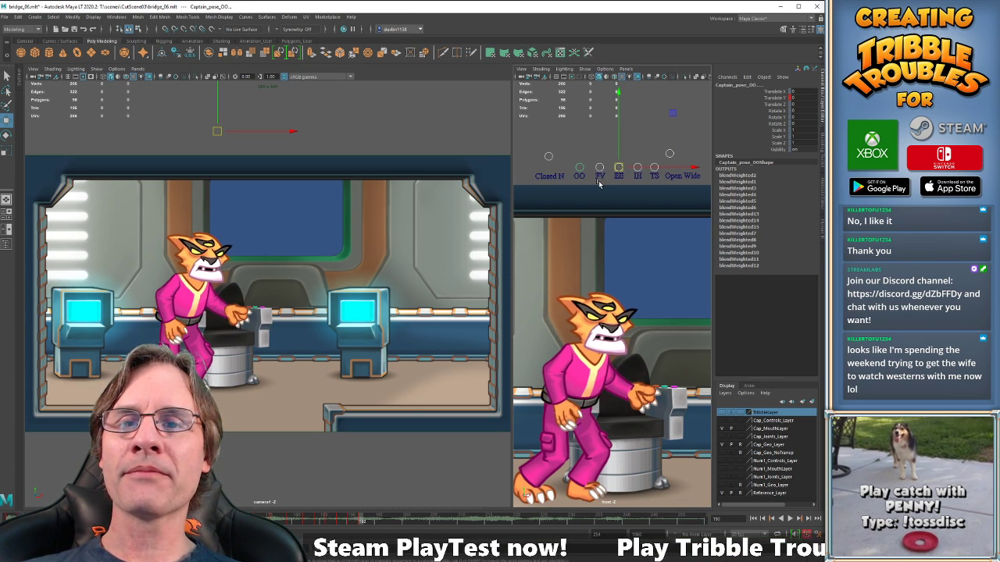
pyautogui.hotkey('alt', 'v')
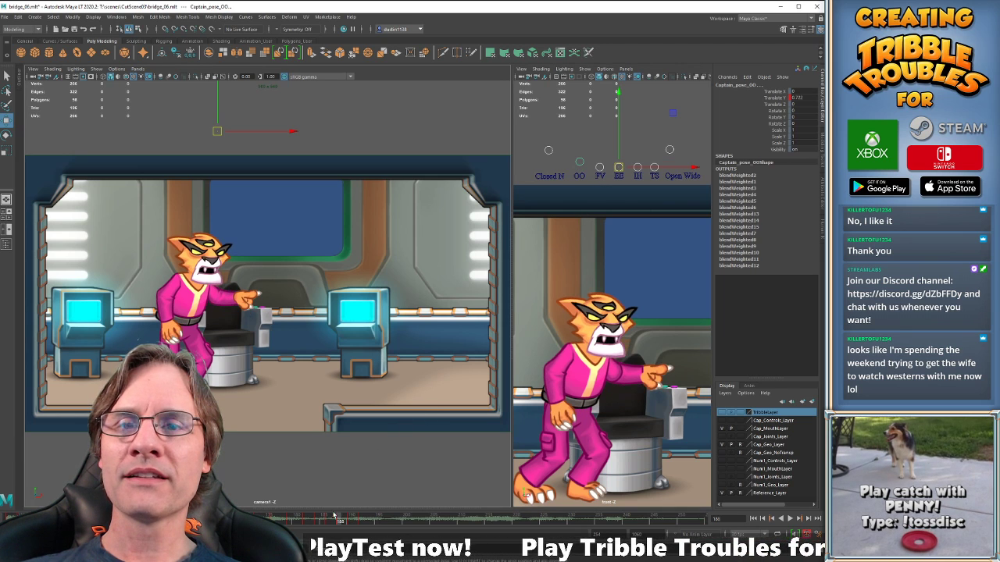
pyautogui.moveTo(361, 523)
pyautogui.mouseDown()
pyautogui.moveTo(377, 522)
pyautogui.moveTo(365, 522)
pyautogui.mouseUp()
pyautogui.press(',')
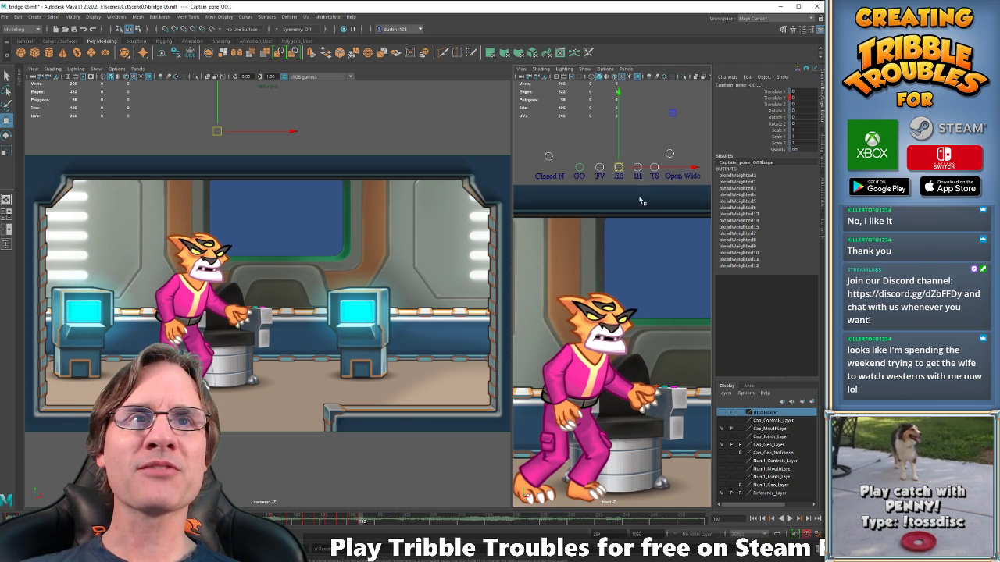
# Raise the Open Wide control to about 2.32 and lower the Closed N control to about 0.56 at frame 192.
pyautogui.click(669, 154)
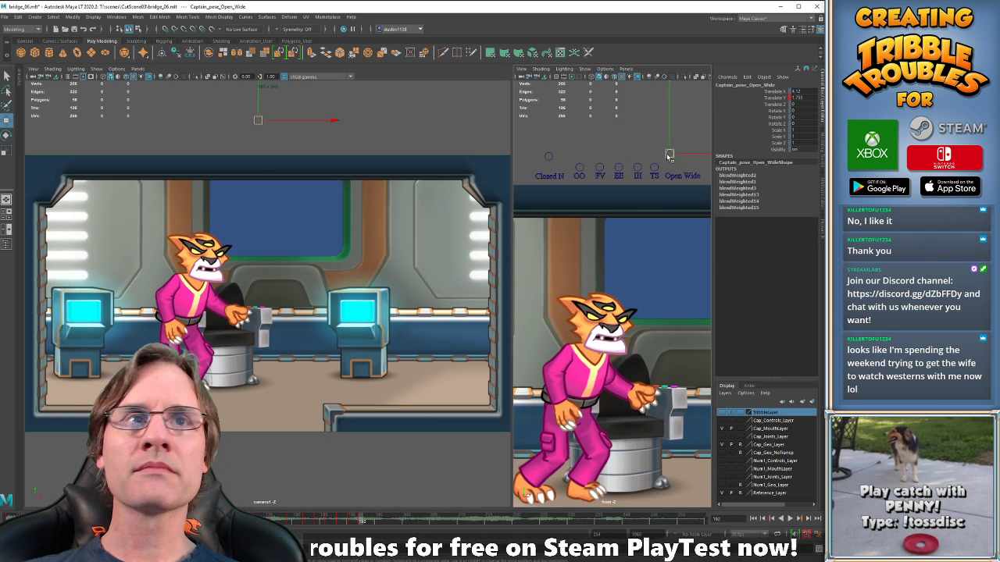
pyautogui.moveTo(670, 154); pyautogui.dragTo(669, 150)
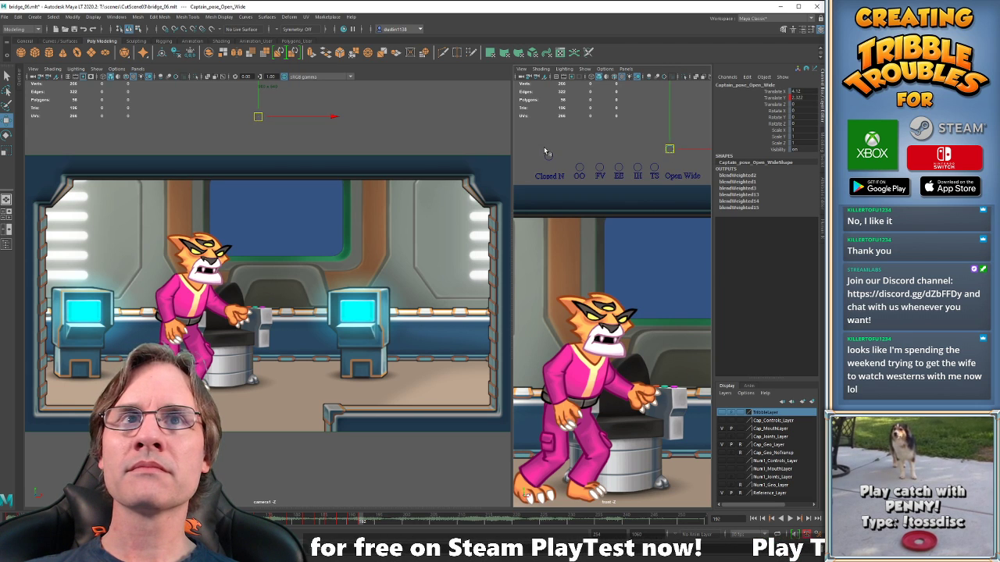
pyautogui.click(549, 161)
pyautogui.moveTo(550, 166); pyautogui.dragTo(551, 168)
pyautogui.press(',')
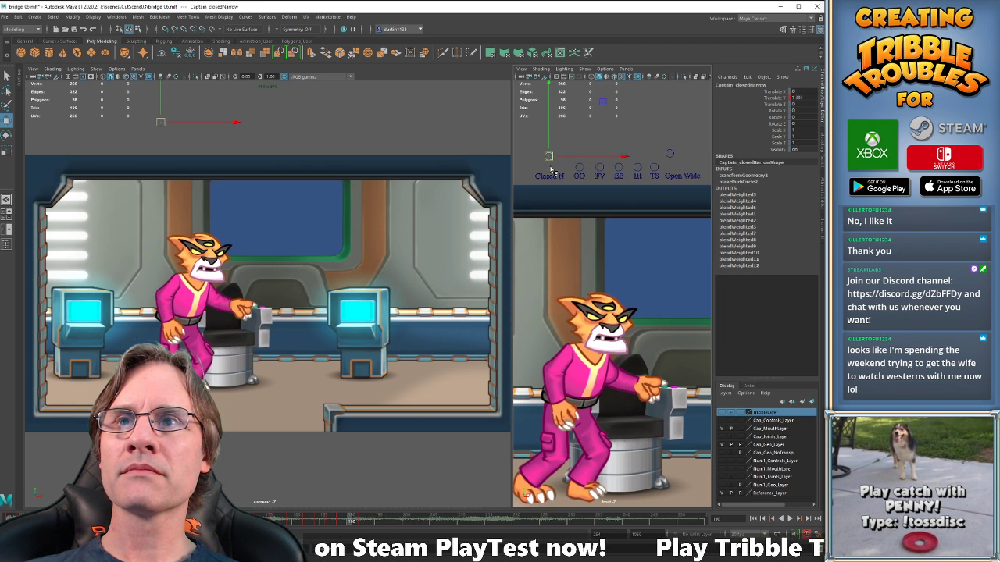
pyautogui.press('.')
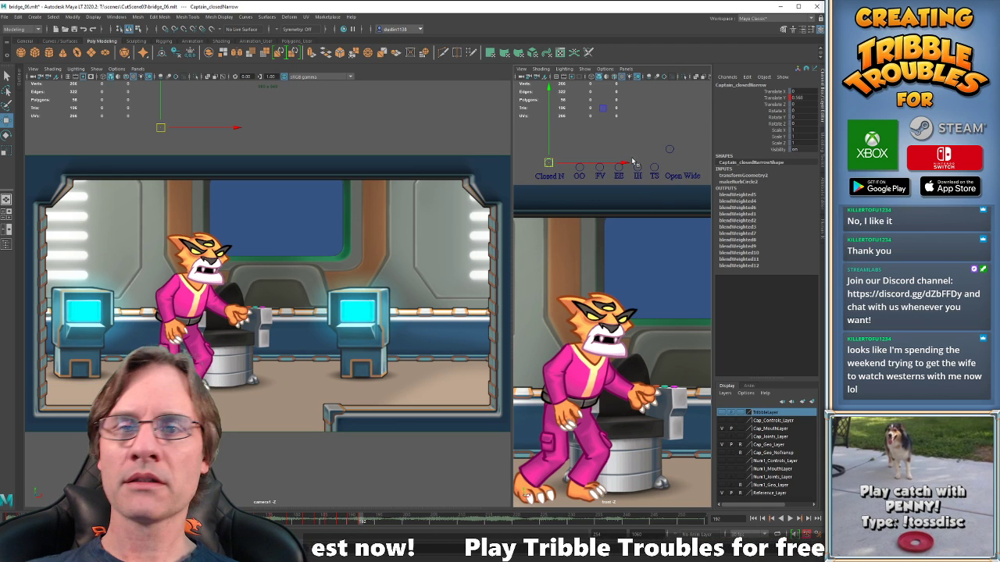
# Key all the mouth controls at frame 194, lowering Closed N to zero and Open Wide to about 1.65.
pyautogui.moveTo(321, 519); pyautogui.dragTo(388, 526)
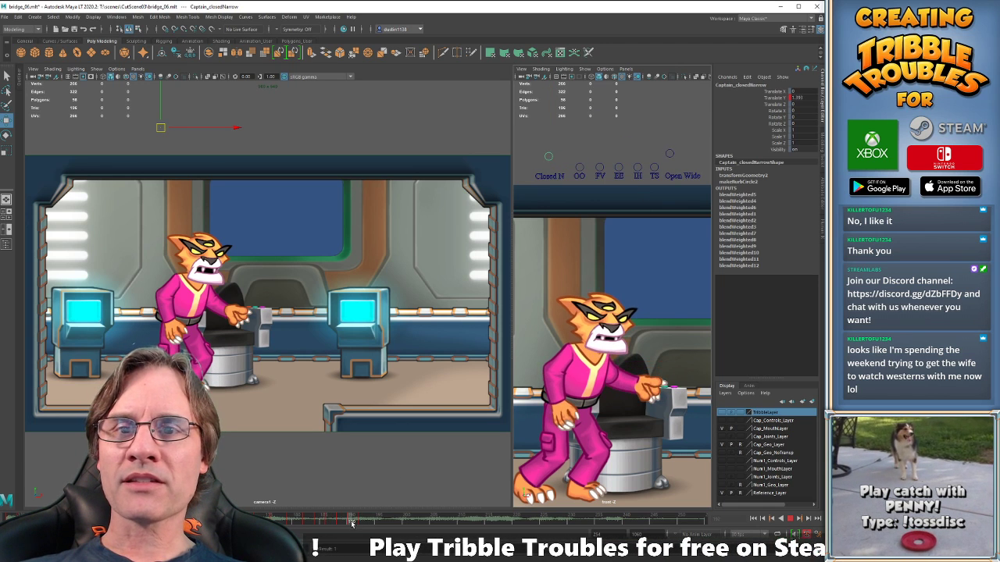
pyautogui.press(',')
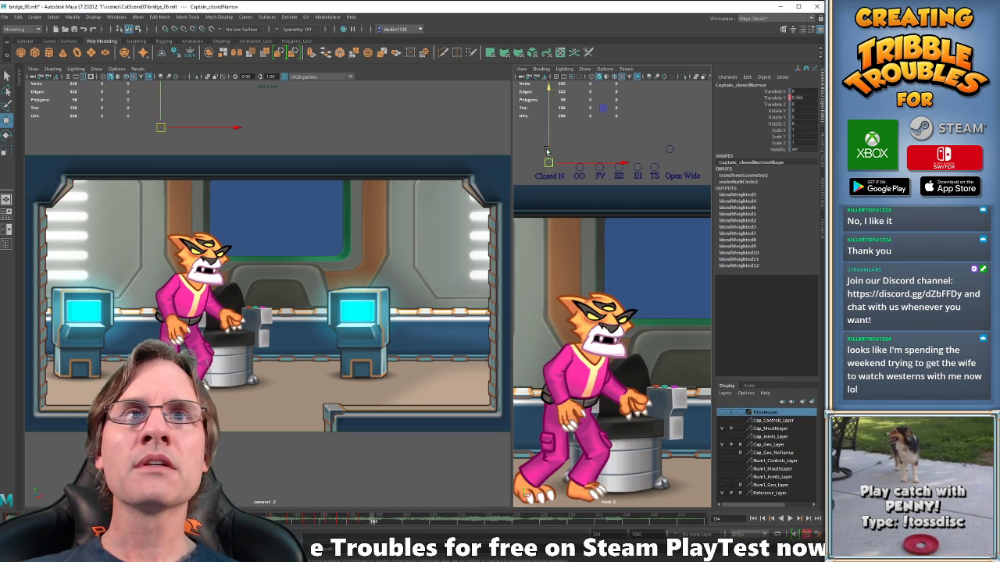
pyautogui.moveTo(649, 161); pyautogui.dragTo(678, 166)
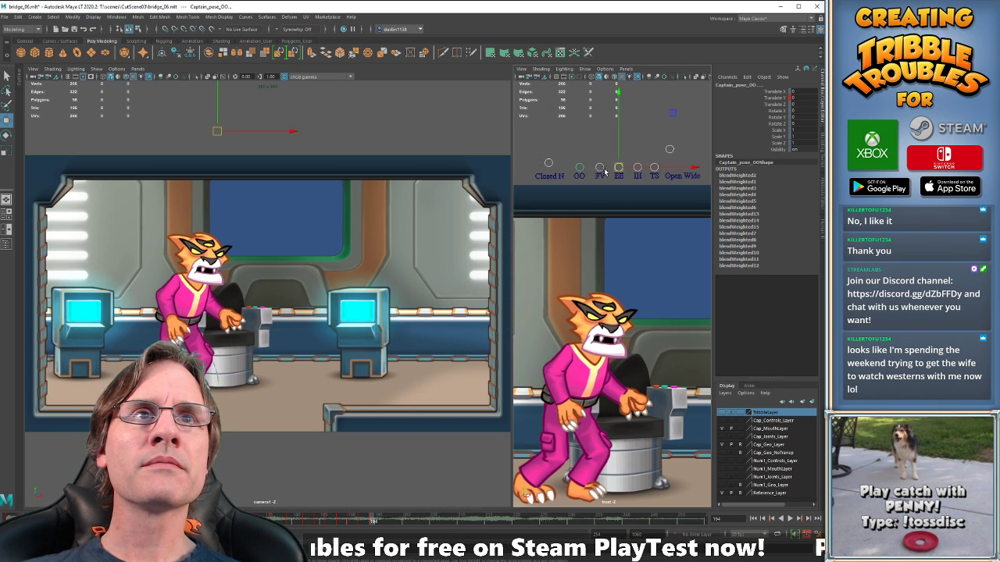
pyautogui.click(548, 167)
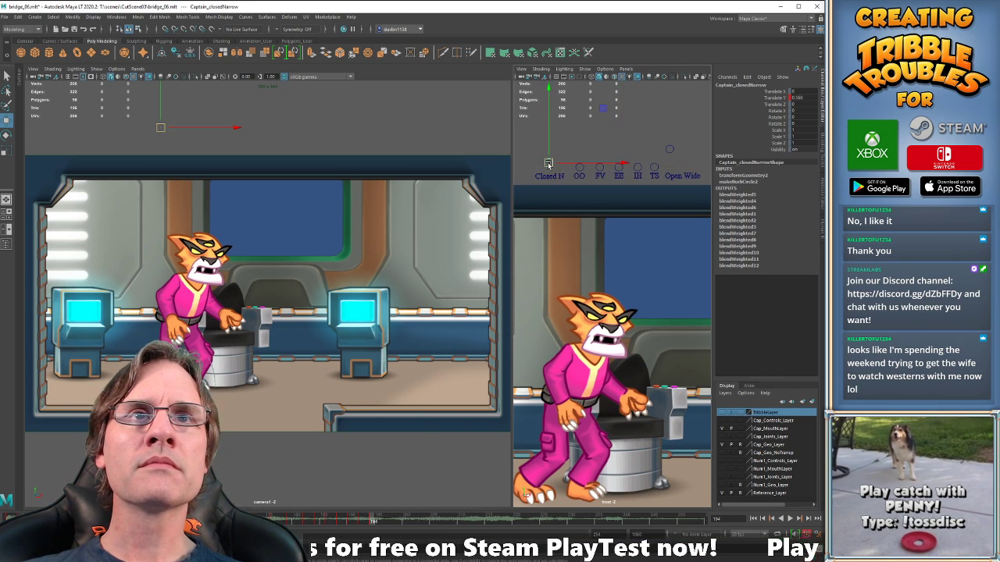
pyautogui.click(669, 149)
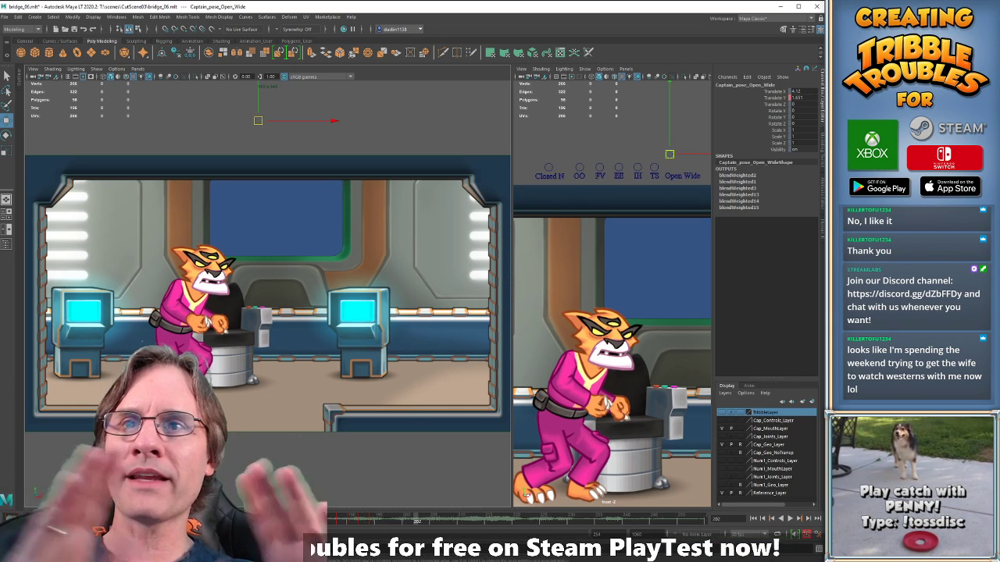
# Scrub and play the shot around frame 194 to review the new mouth pose.
pyautogui.moveTo(296, 521)
pyautogui.mouseDown()
pyautogui.moveTo(381, 524)
pyautogui.moveTo(327, 534)
pyautogui.moveTo(371, 525)
pyautogui.mouseUp()
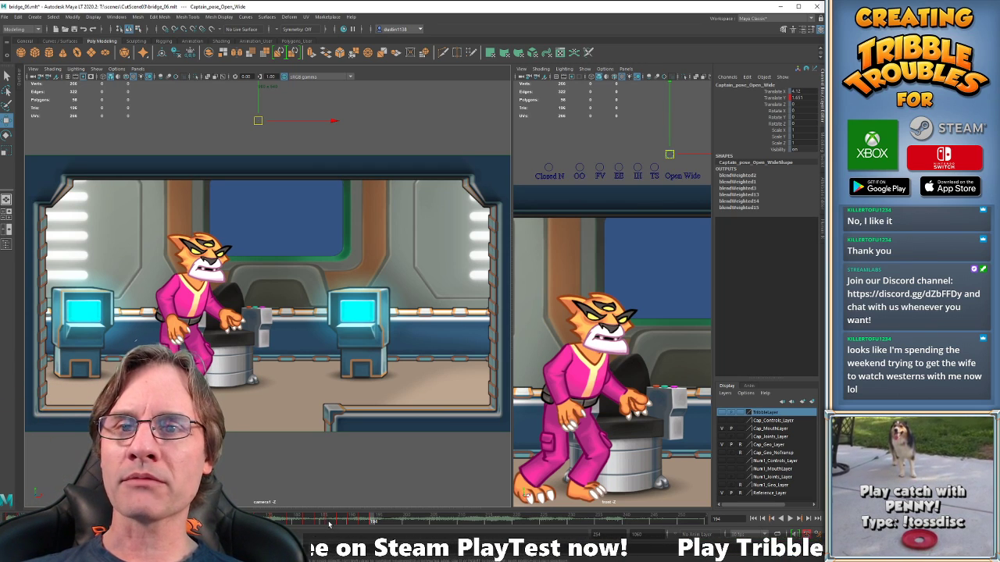
pyautogui.hotkey('alt', 'v')
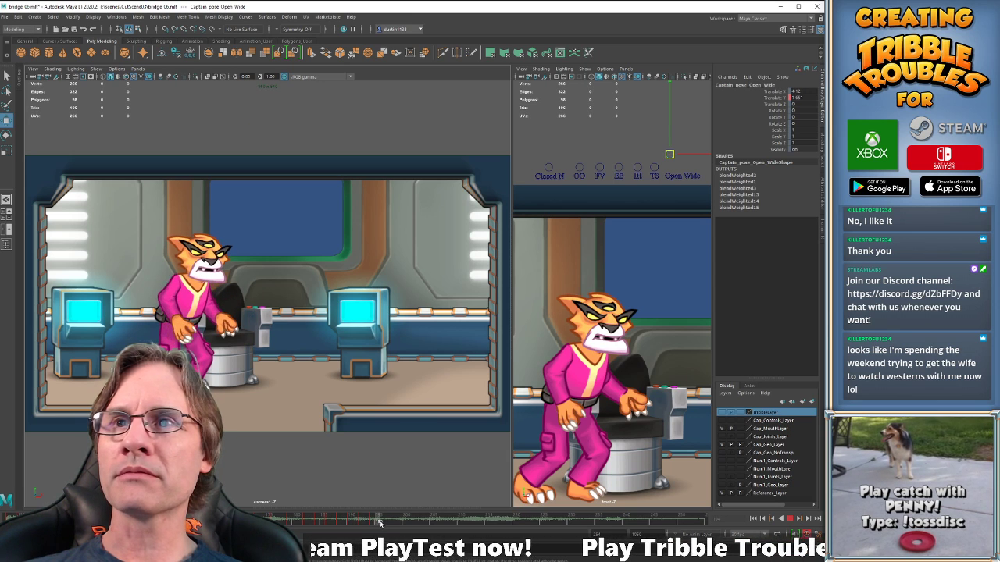
pyautogui.hotkey('alt', 'v')
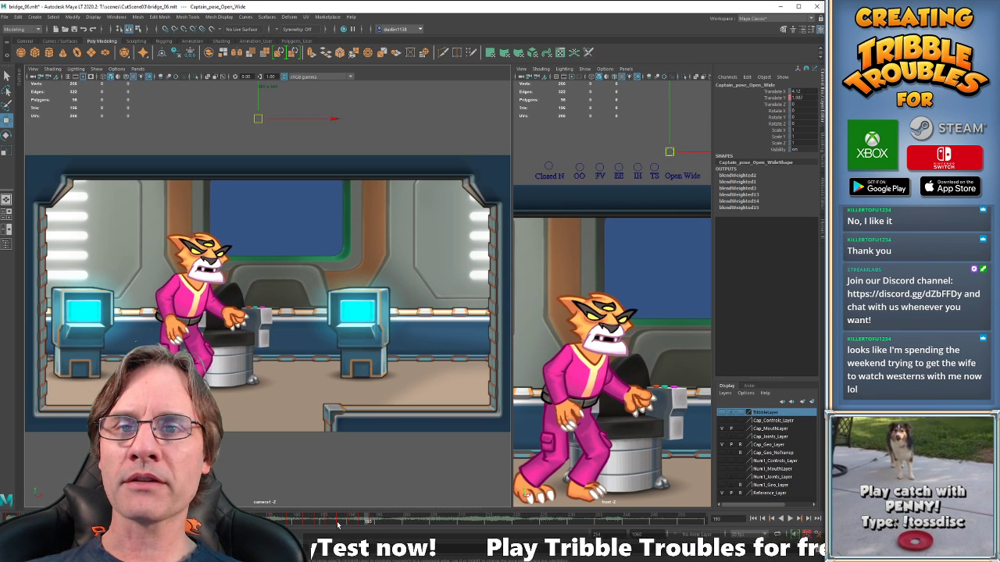
pyautogui.moveTo(337, 523); pyautogui.dragTo(373, 522)
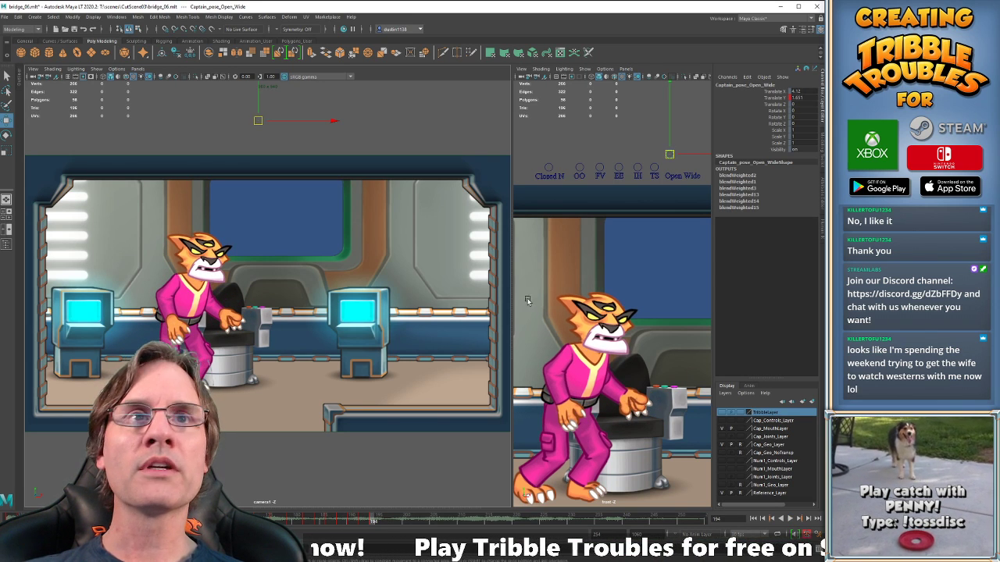
# Raise the OO control to about 0.93 and set the Open Wide control to about 1.445 at frame 194.
pyautogui.click(579, 169)
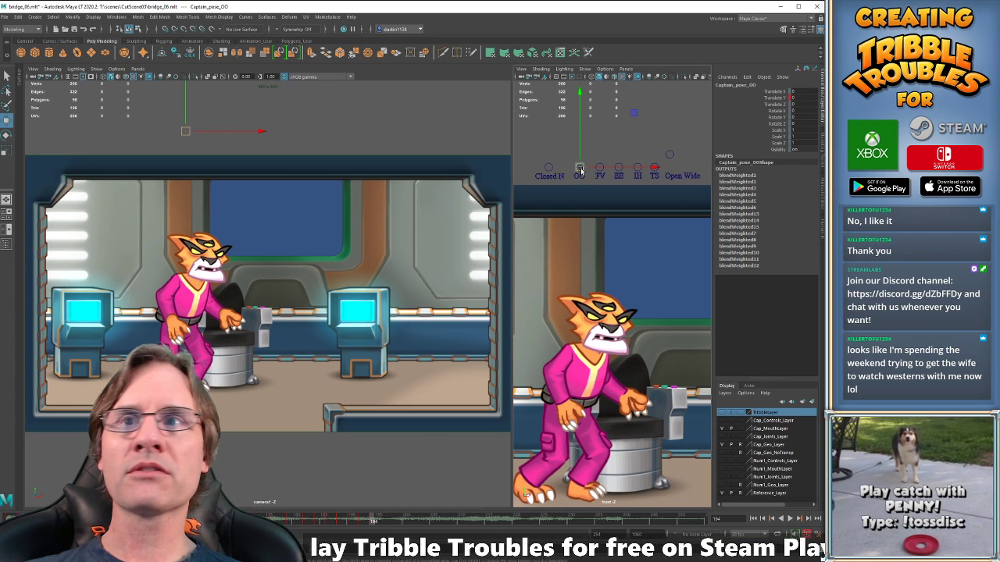
pyautogui.moveTo(580, 171); pyautogui.dragTo(580, 163)
pyautogui.click(670, 156)
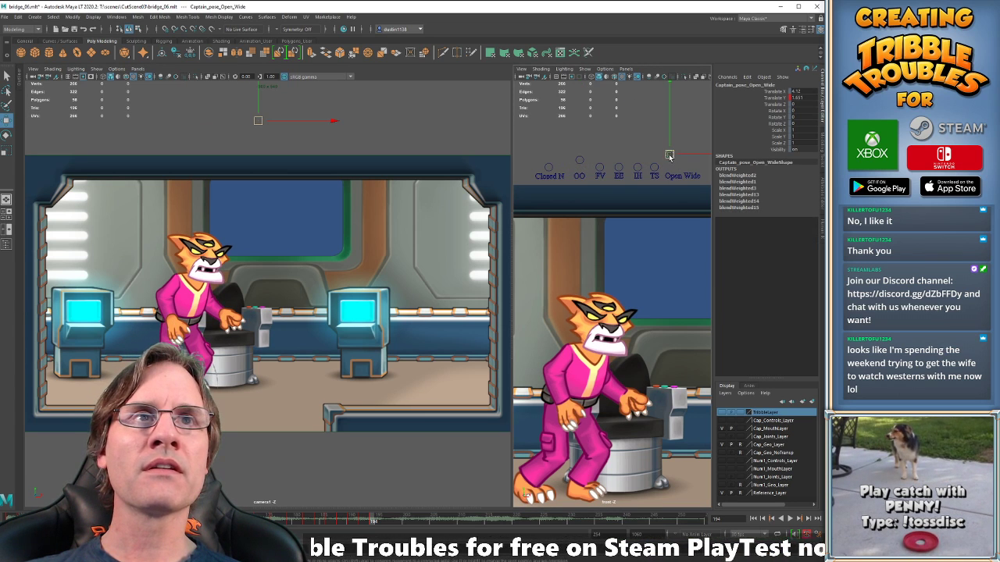
pyautogui.moveTo(669, 155); pyautogui.dragTo(670, 149)
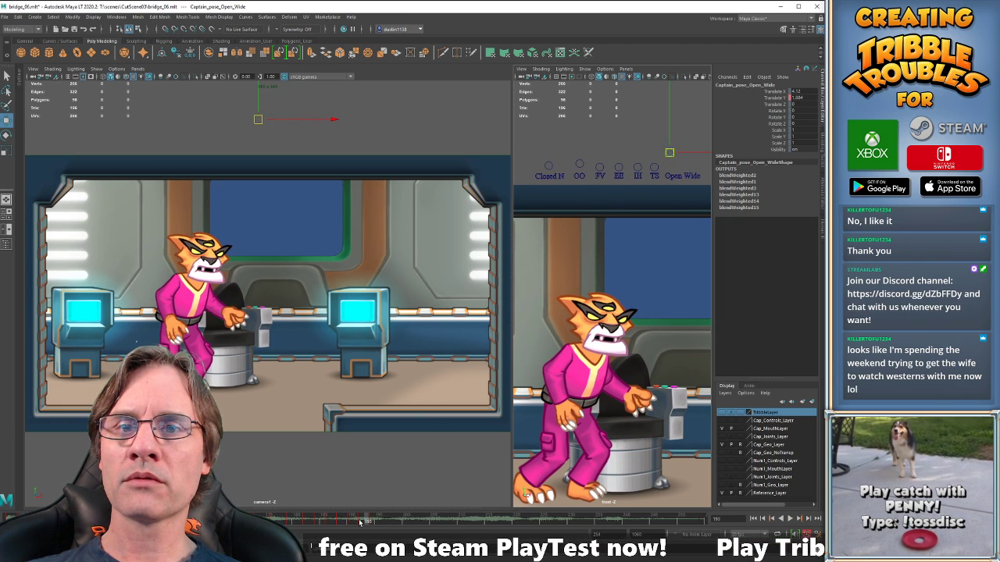
pyautogui.press('.')
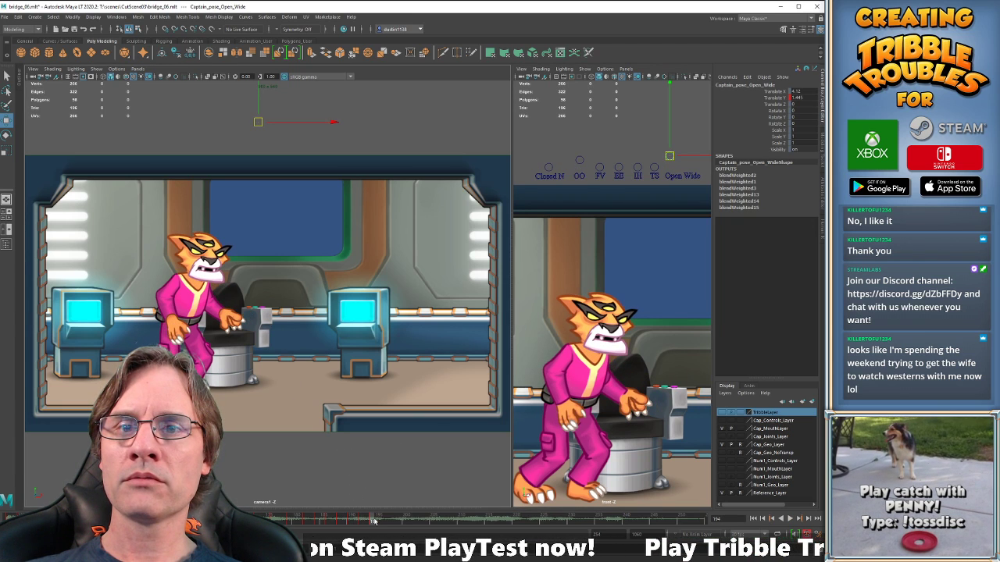
# Key all the mouth controls at frame 196.
pyautogui.moveTo(373, 521); pyautogui.dragTo(383, 521)
pyautogui.moveTo(540, 146); pyautogui.dragTo(677, 173)
pyautogui.press(',')
pyautogui.press('.')
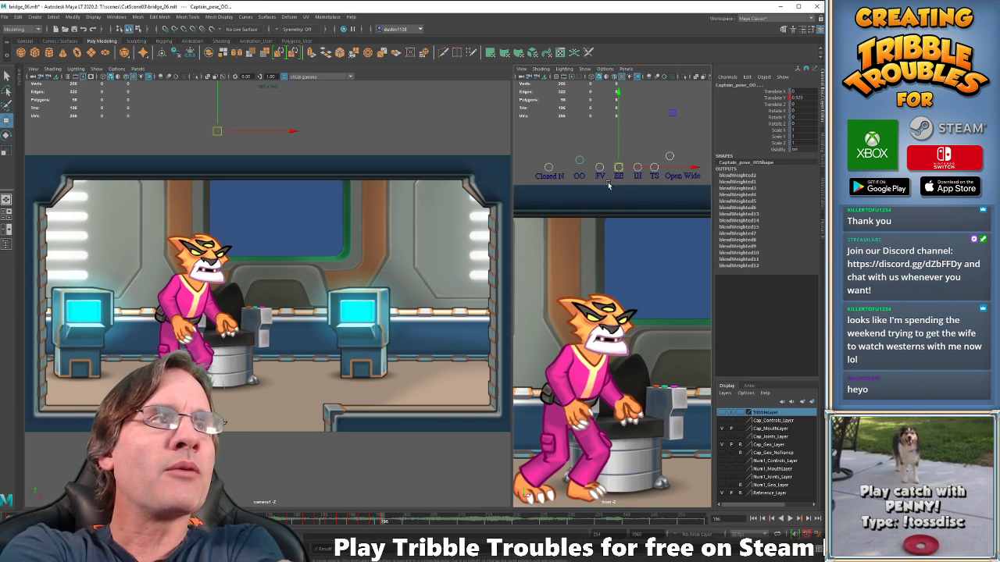
# Step back and forth between frames 192 and 196 to compare the captain's mouth poses.
pyautogui.press(',')
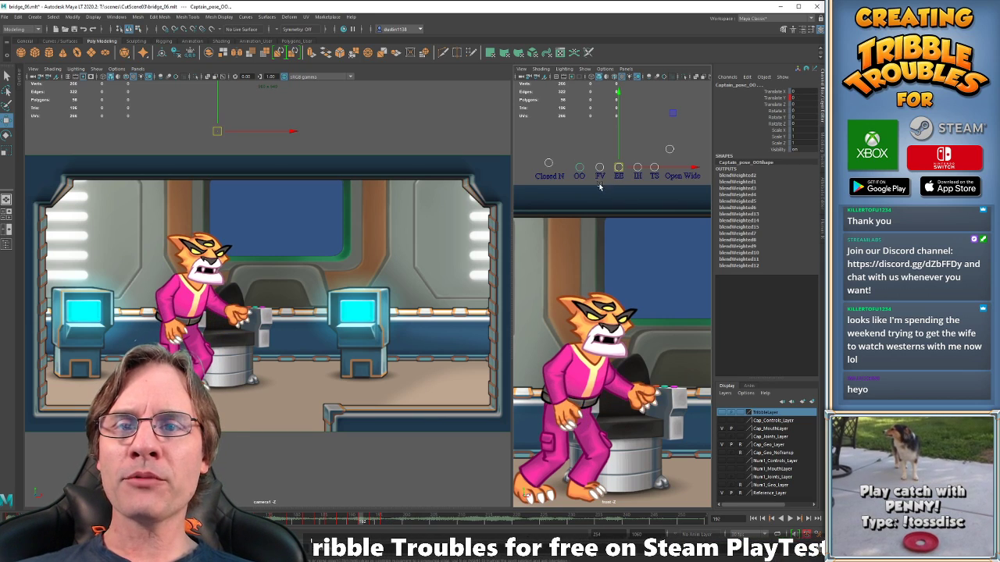
pyautogui.press('.')
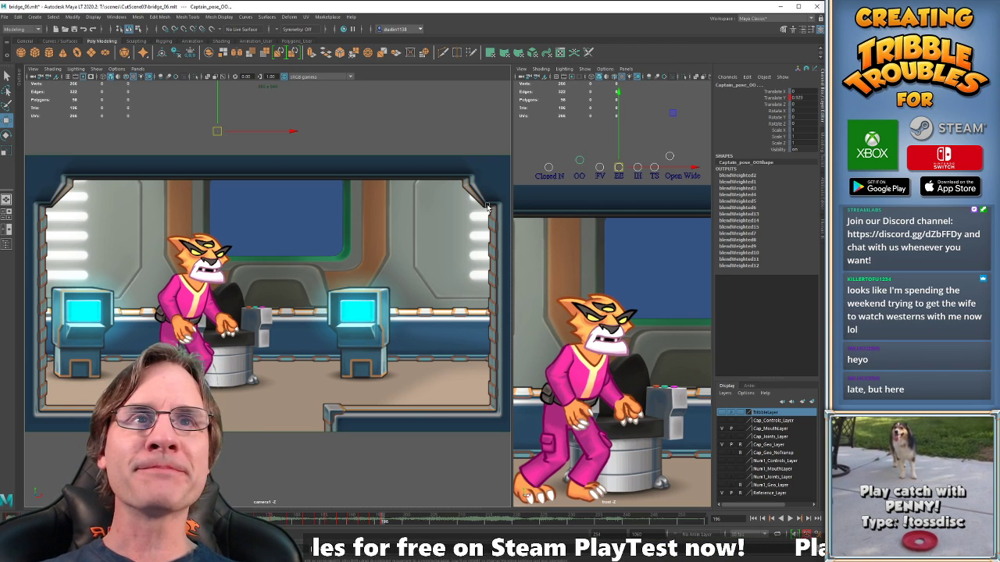
pyautogui.press(',')
pyautogui.press(',')
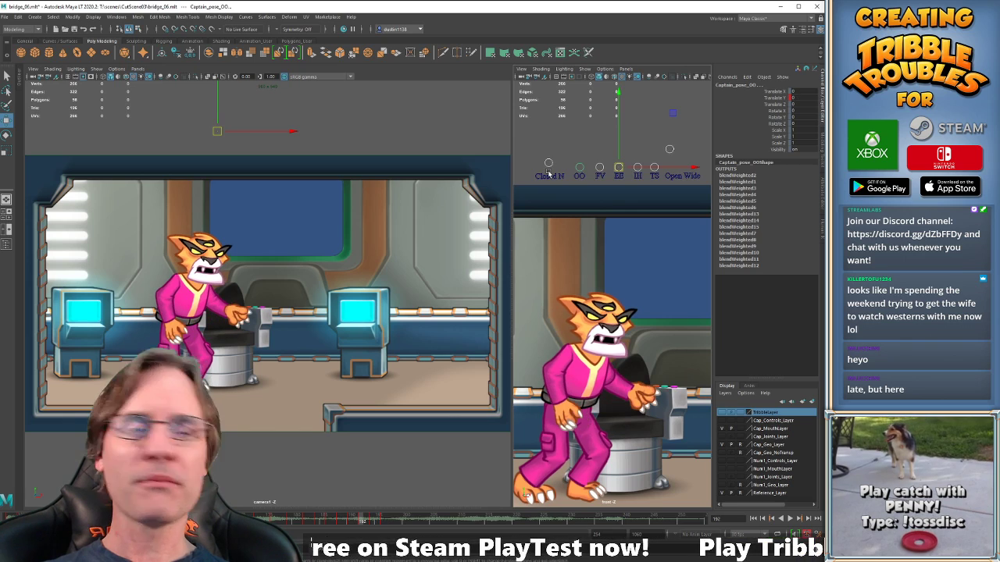
pyautogui.hotkey('alt', '.')
pyautogui.hotkey('alt', '.')
pyautogui.hotkey('alt', '.')
pyautogui.hotkey('alt', '.')
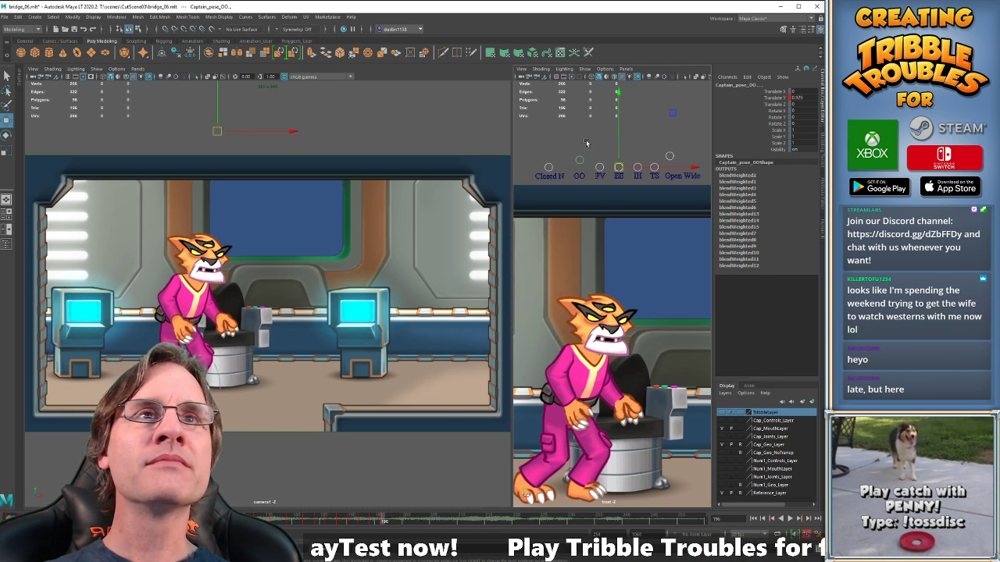
# Play the shot repeatedly to review the captain's lip sync through frame 196.
pyautogui.hotkey('alt', 'v')
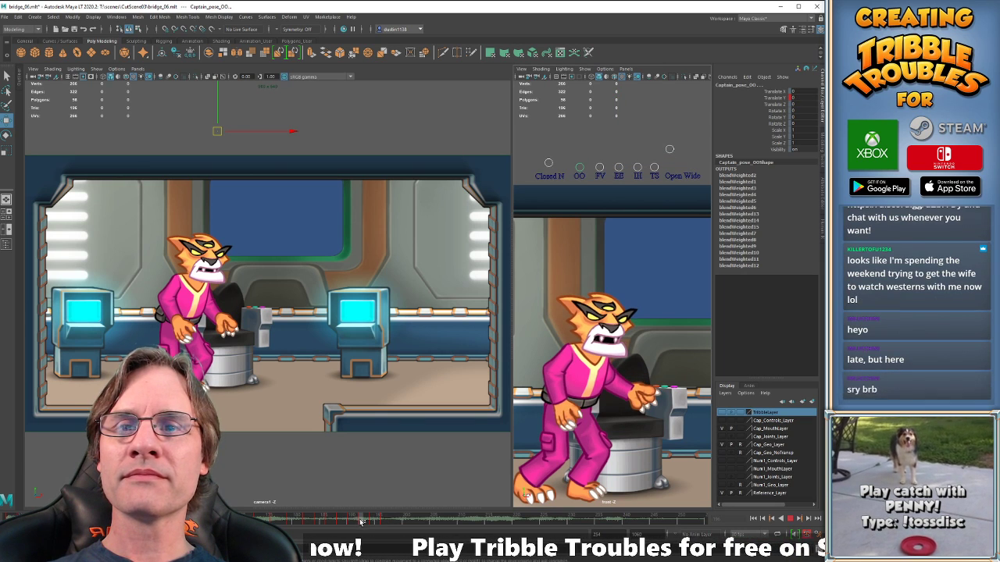
pyautogui.hotkey('alt', 'v')
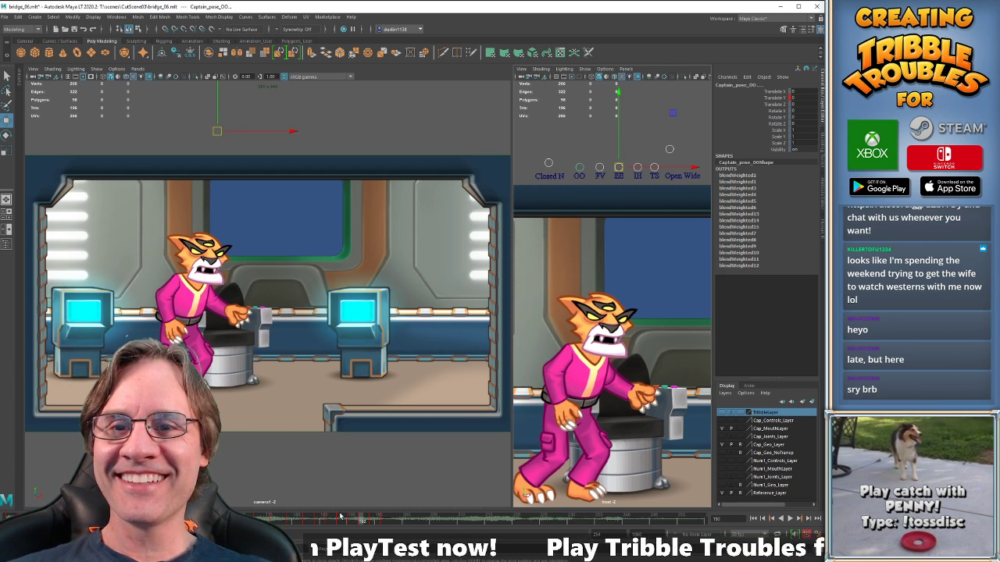
pyautogui.moveTo(341, 516); pyautogui.dragTo(338, 520)
pyautogui.hotkey('alt', 'v')
pyautogui.hotkey('alt', 'v')
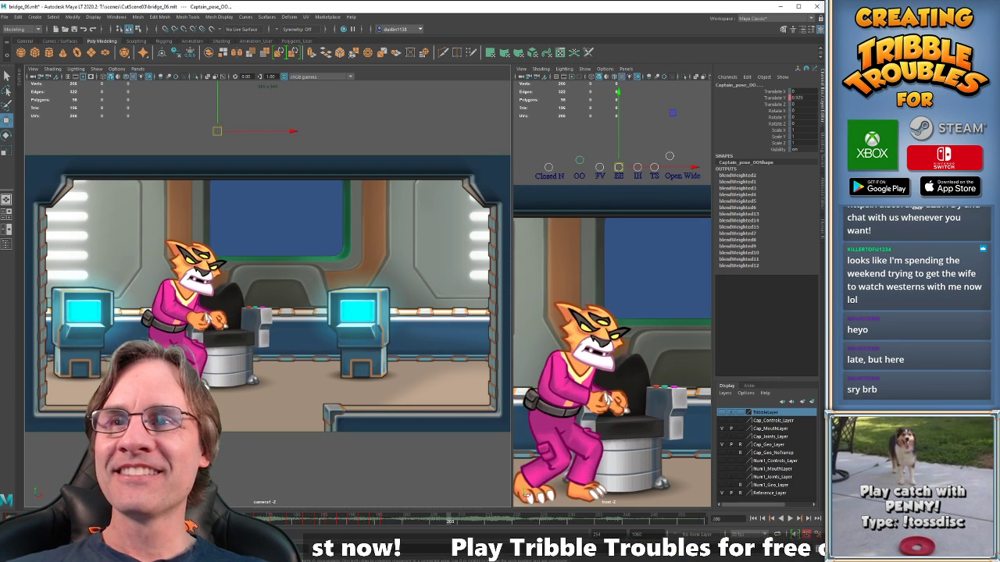
pyautogui.hotkey('alt', 'v')
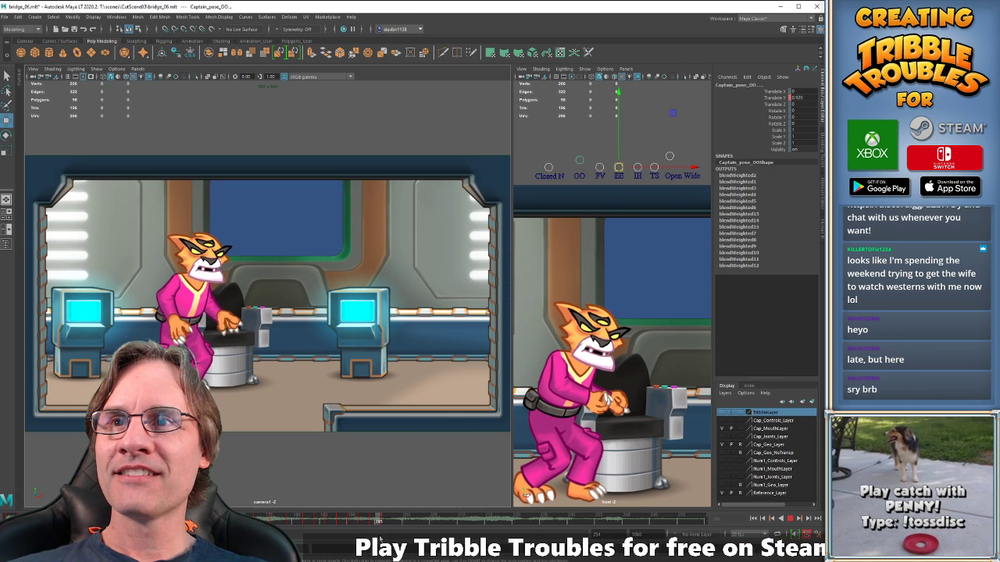
pyautogui.hotkey('alt', 'v')
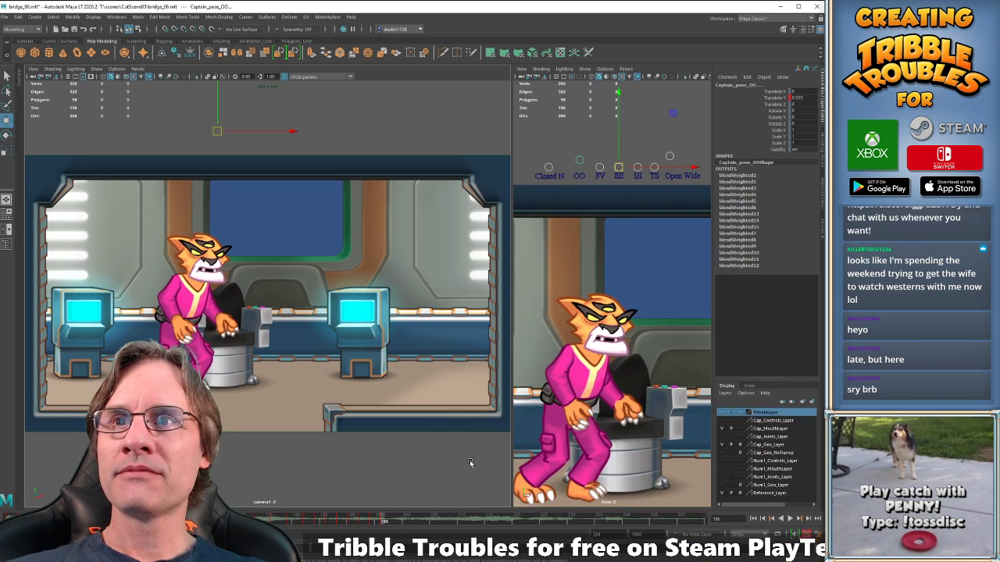
# Raise the OO control to about 1.96 and lower the Open Wide control to 0 at frame 196.
pyautogui.moveTo(569, 151)
pyautogui.mouseDown()
pyautogui.moveTo(586, 165)
pyautogui.moveTo(580, 157)
pyautogui.mouseUp()
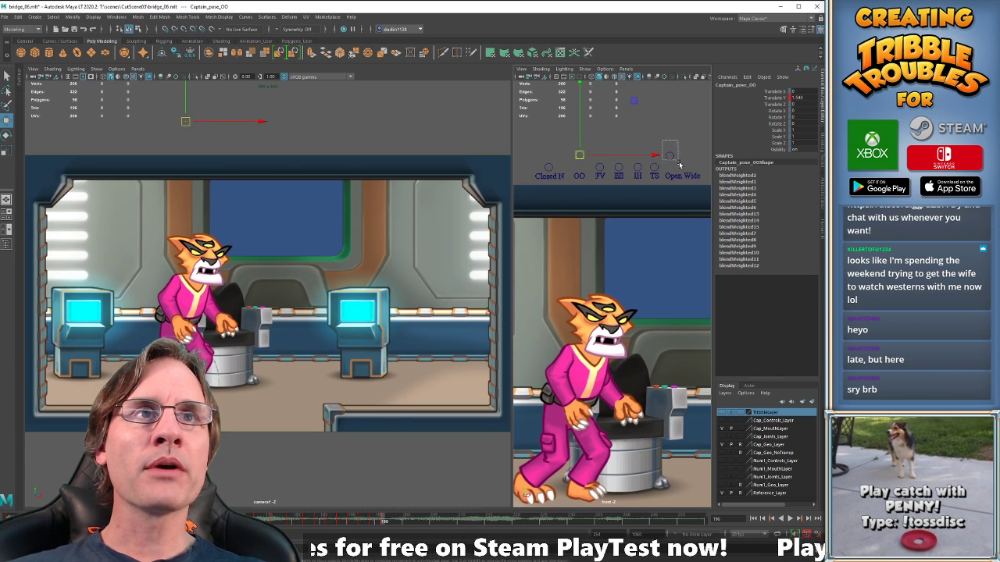
pyautogui.click(670, 159)
pyautogui.hotkey('alt', ',')
pyautogui.hotkey('alt', ',')
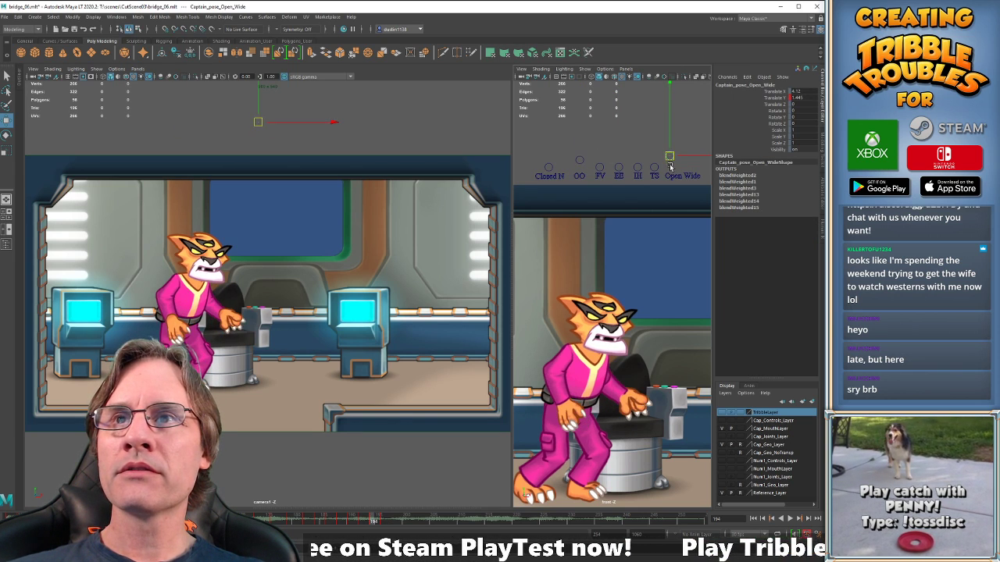
pyautogui.hotkey('alt', '.')
pyautogui.hotkey('alt', '.')
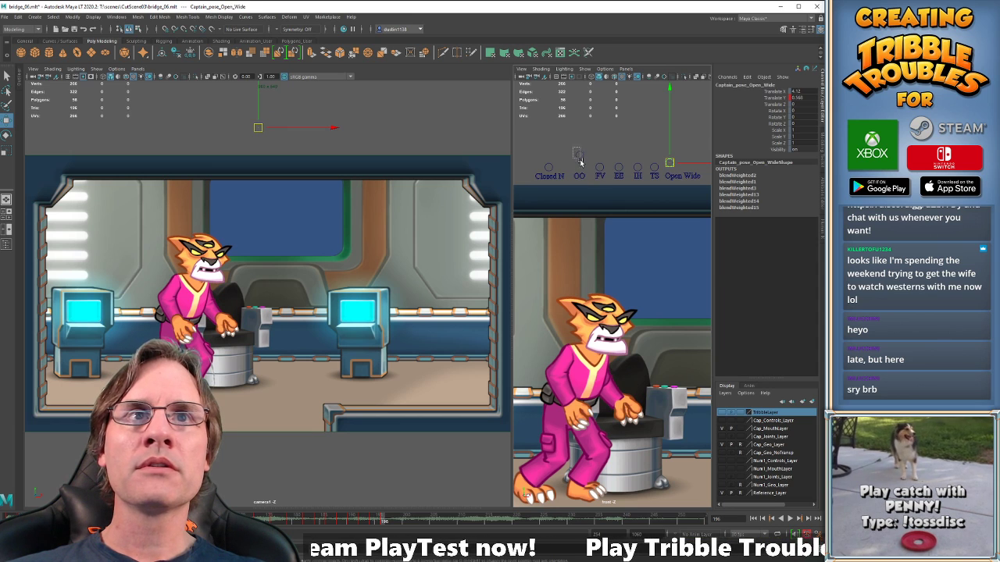
pyautogui.click(578, 153)
pyautogui.click(670, 158)
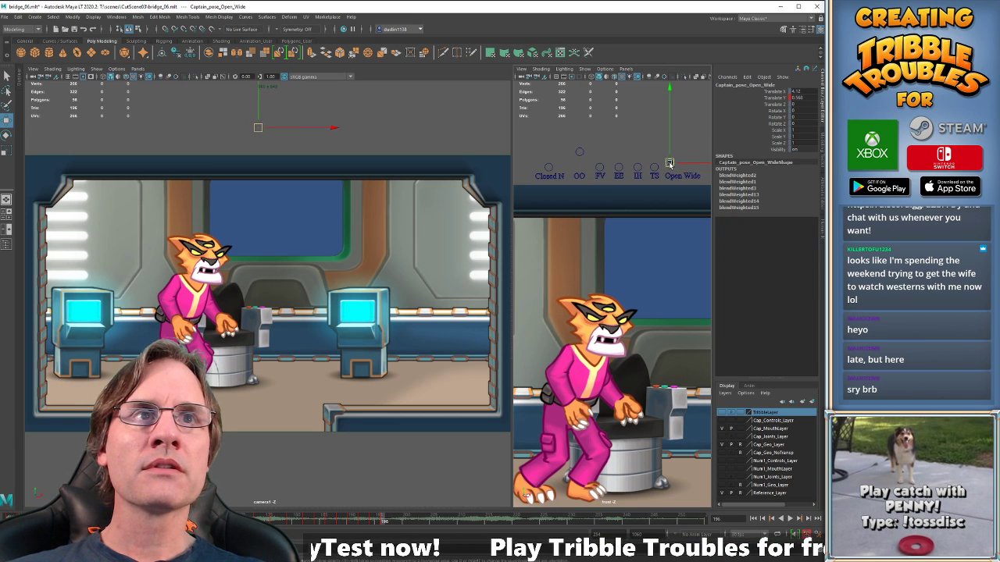
pyautogui.moveTo(670, 159); pyautogui.dragTo(667, 179)
# Play the shot to review the captain's lip sync, ending at frame 198.
pyautogui.click(340, 520)
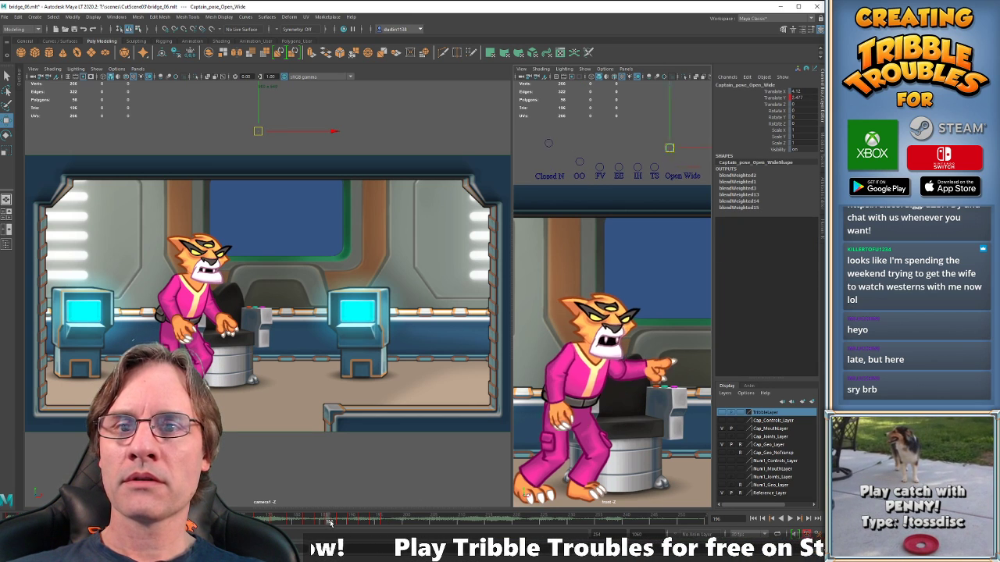
pyautogui.hotkey('alt', 'v')
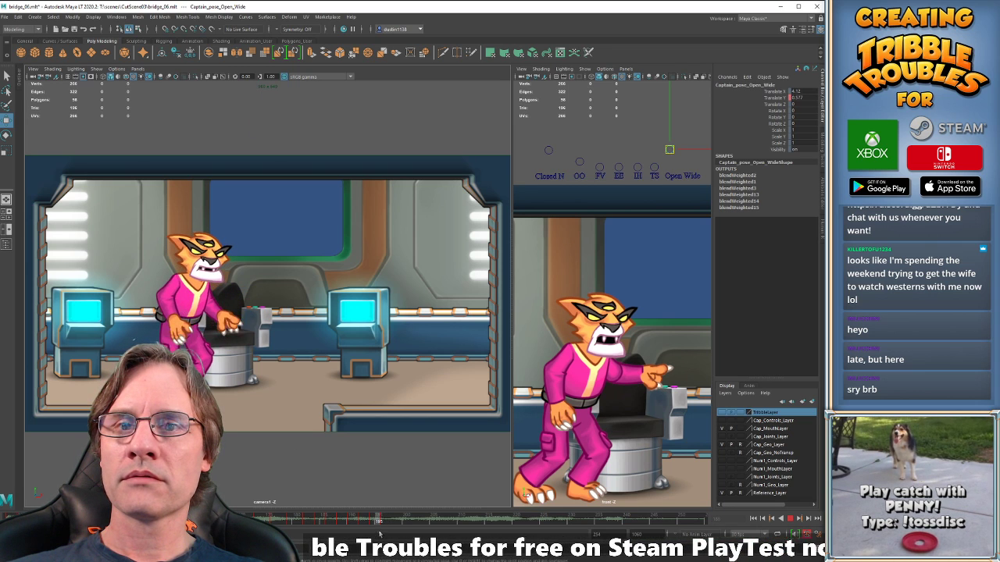
pyautogui.press('Escape')
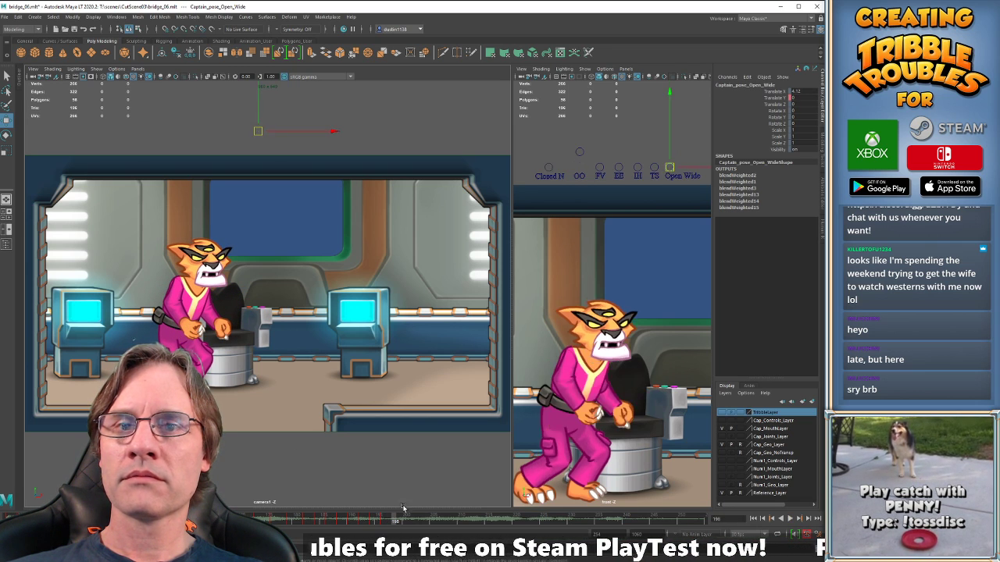
# Key all the mouth controls at frame 198 and lower the OO control to about 1.65.
pyautogui.click(578, 149)
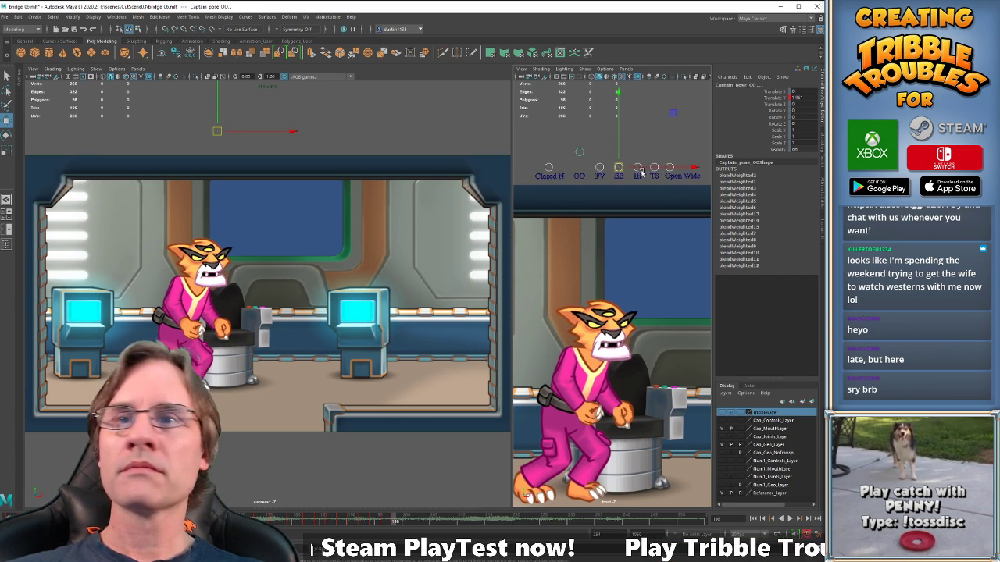
pyautogui.click(578, 150)
pyautogui.moveTo(579, 153); pyautogui.dragTo(578, 159)
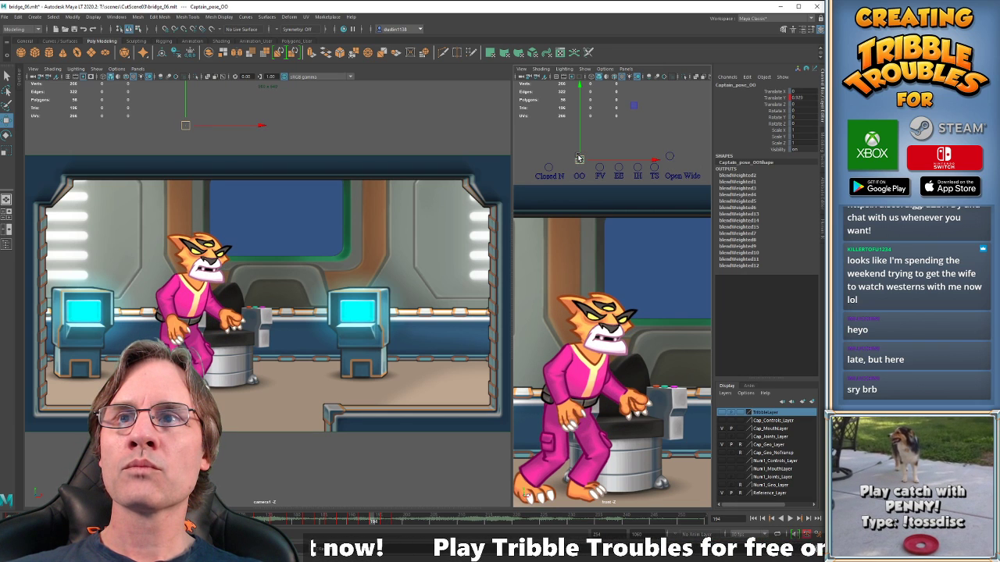
pyautogui.hotkey('alt', '.')
pyautogui.hotkey('alt', '.')
pyautogui.hotkey('alt', '.')
pyautogui.hotkey('alt', '.')
# Raise the Closed N control to about 1.6 at frame 198 and compare the pose with the preceding frames.
pyautogui.click(548, 168)
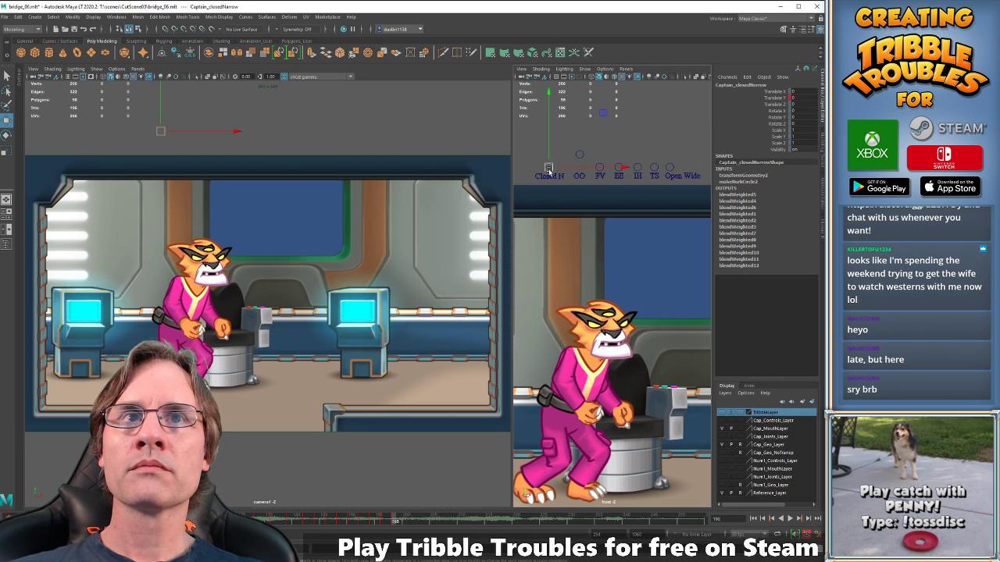
pyautogui.moveTo(548, 168); pyautogui.dragTo(548, 155)
pyautogui.hotkey('alt', ',')
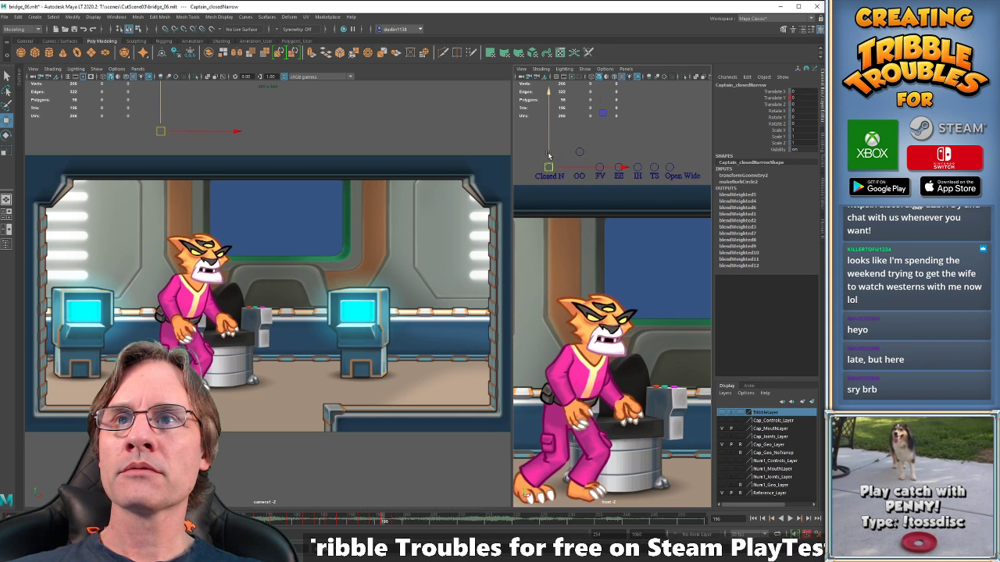
pyautogui.hotkey('alt', ',')
pyautogui.hotkey('alt', '.')
pyautogui.hotkey('alt', '.')
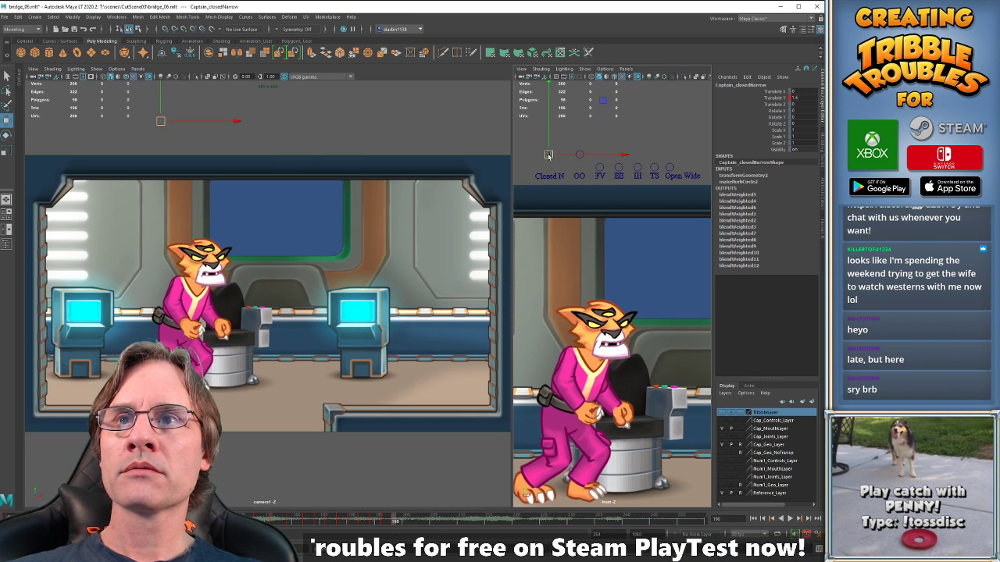
# Play the shot back to check the new mouth pose at frame 198.
pyautogui.click(301, 518)
pyautogui.hotkey('alt', 'v')
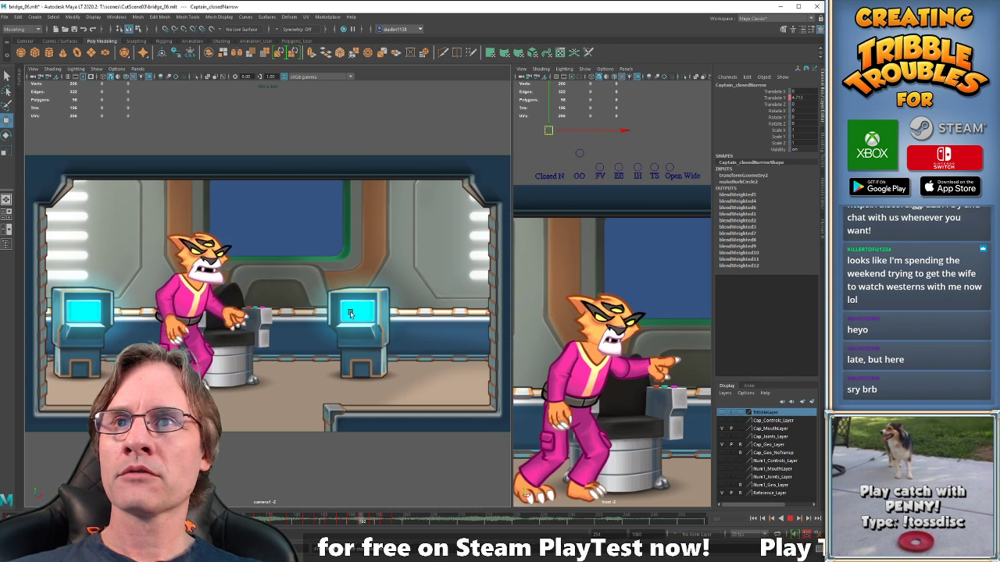
pyautogui.hotkey('alt', 'v')
# Key all the mouth controls at frame 200 and compare the pose with frame 198.
pyautogui.moveTo(380, 518); pyautogui.dragTo(407, 517)
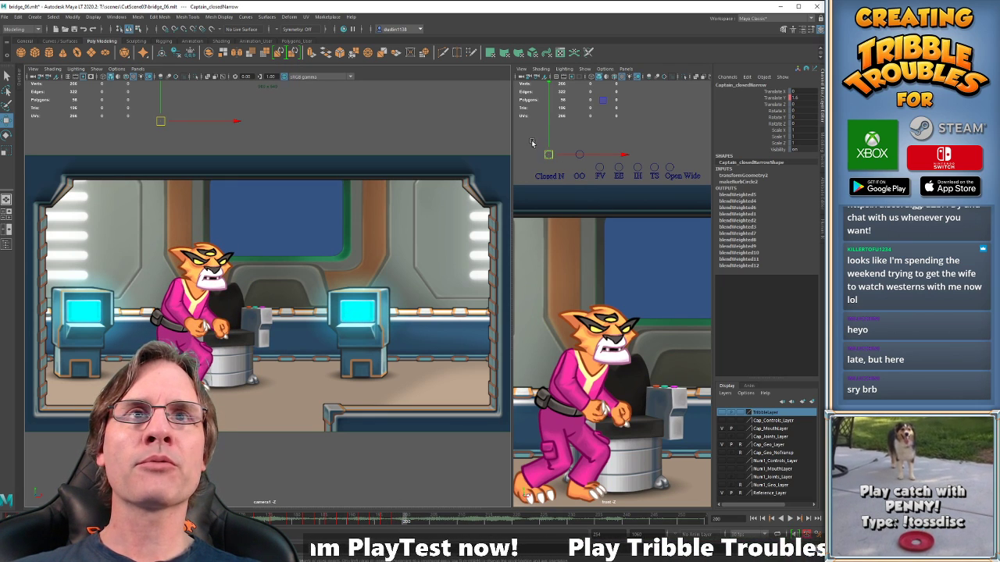
pyautogui.moveTo(532, 142); pyautogui.dragTo(677, 171)
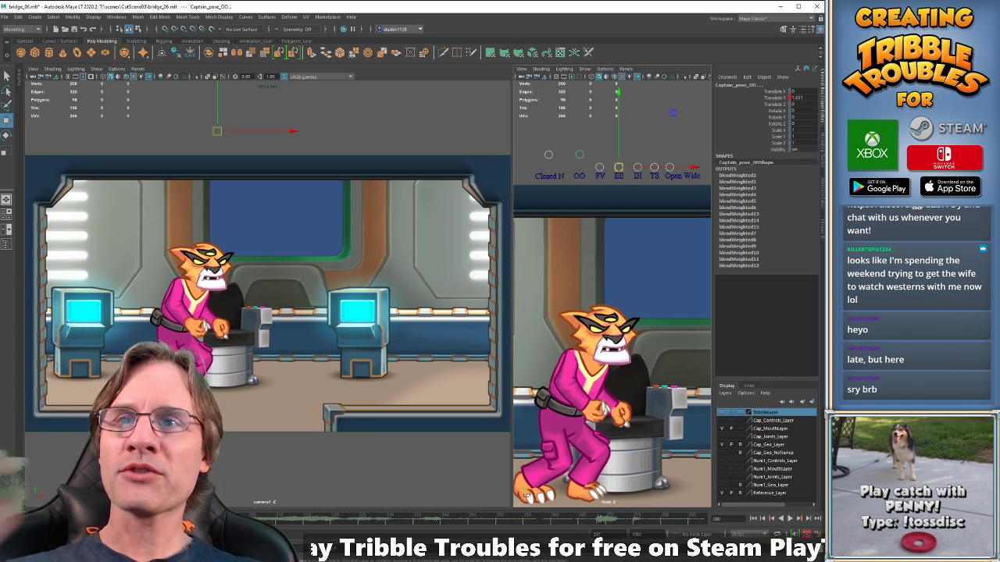
pyautogui.press(',')
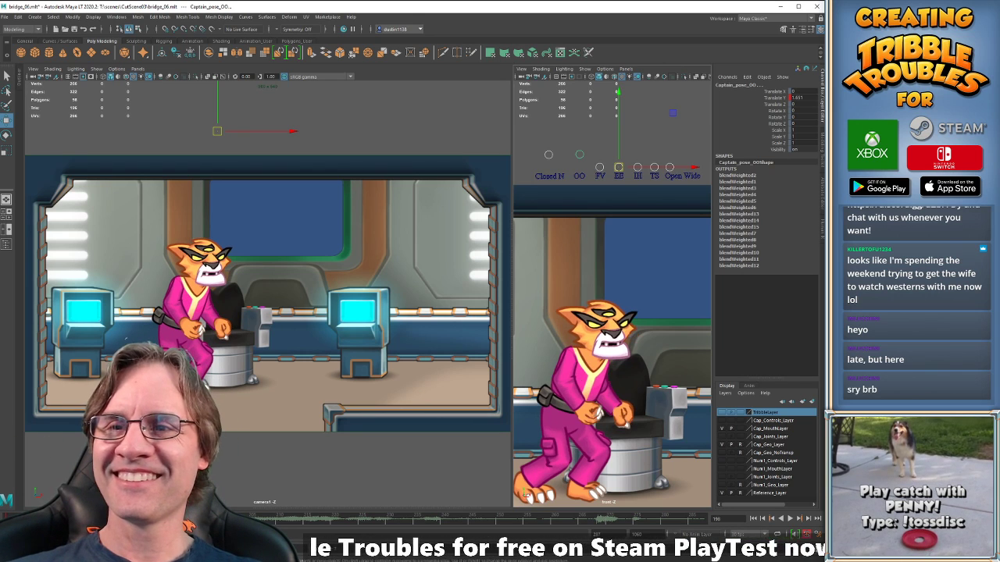
pyautogui.press('.')
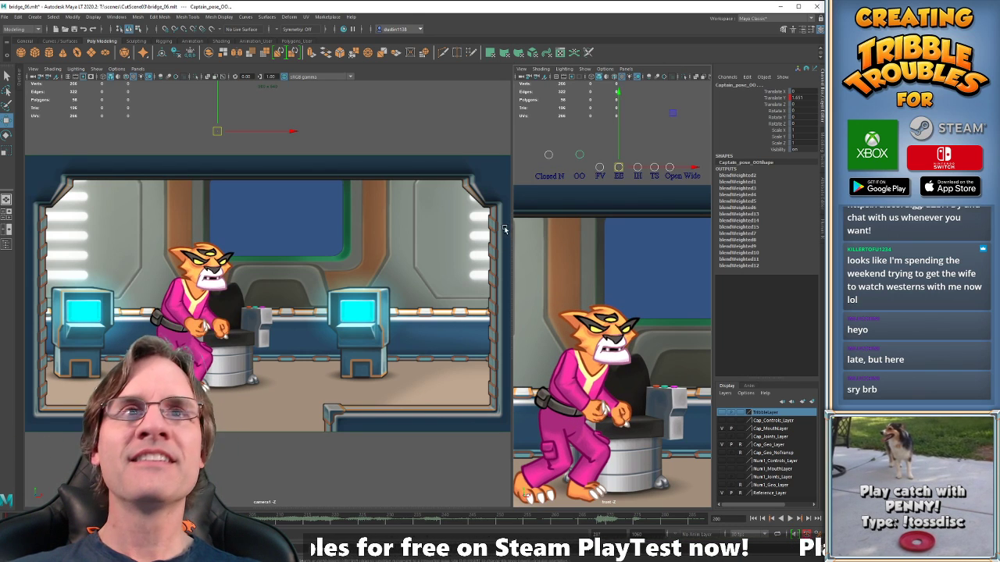
pyautogui.moveTo(544, 142); pyautogui.dragTo(684, 171)
pyautogui.press(',')
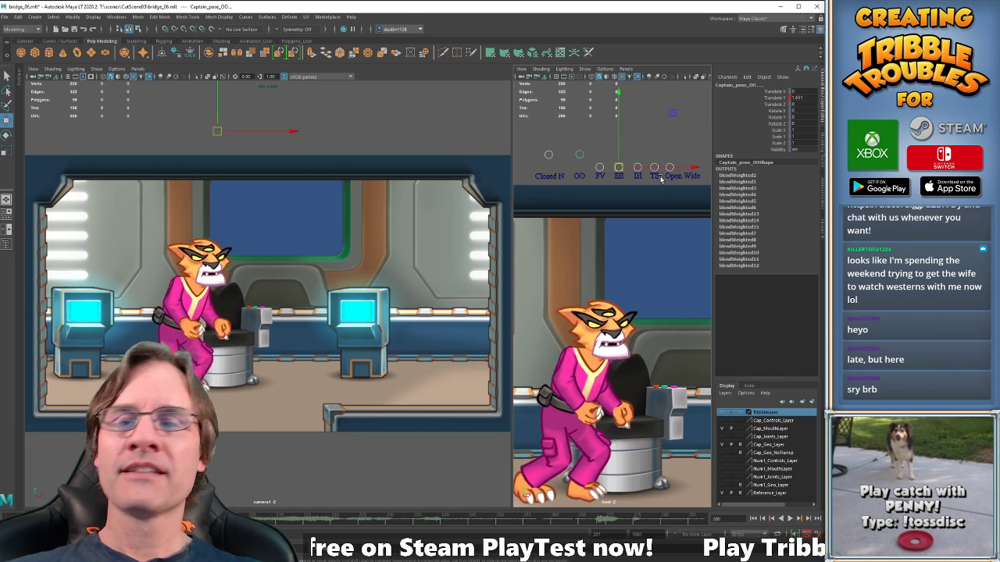
pyautogui.press('.')
pyautogui.click(644, 180)
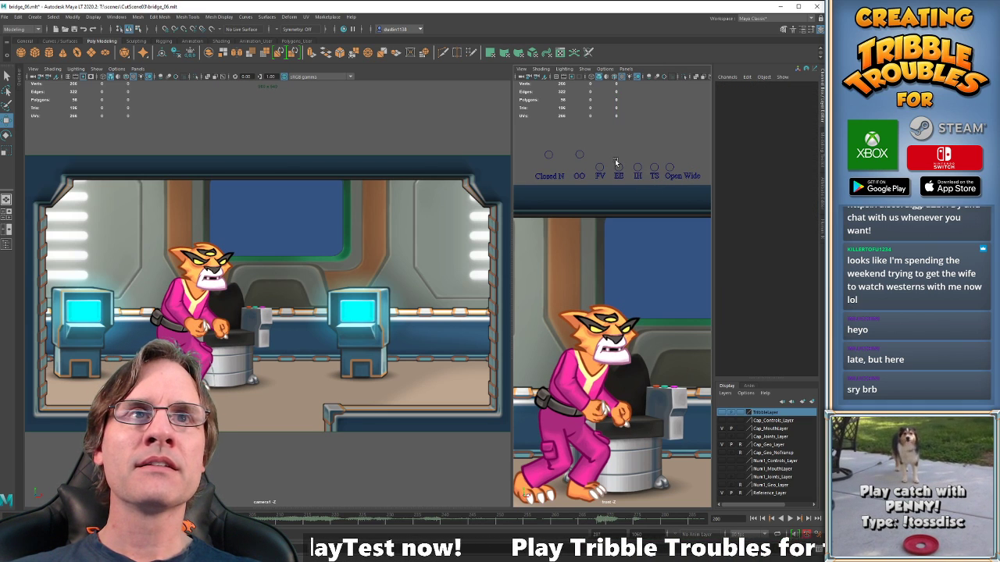
# Raise the EE control to about 2.8 and lower the Closed N and OO controls to about 0.6 at frame 200.
pyautogui.click(617, 164)
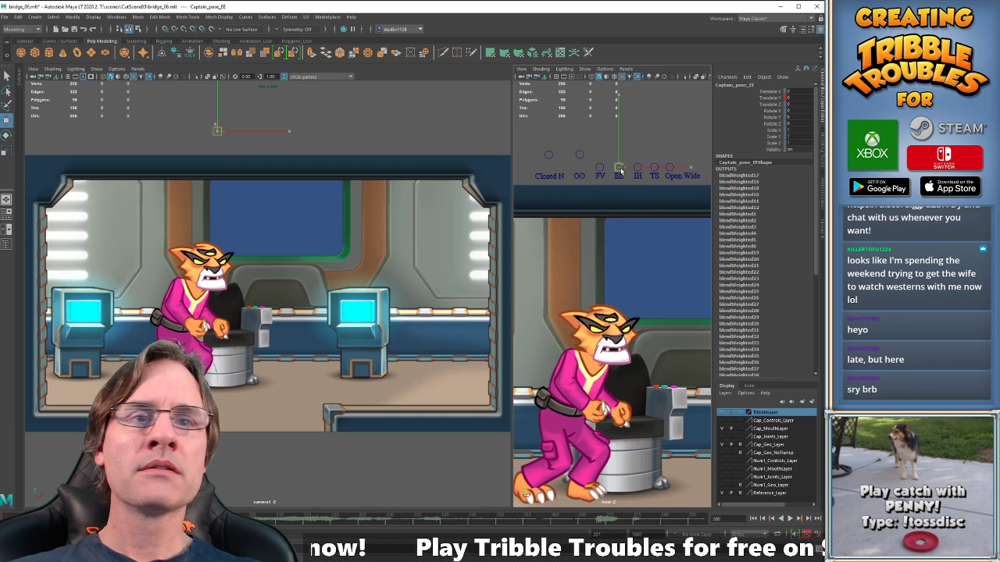
pyautogui.moveTo(618, 169); pyautogui.dragTo(556, 164)
pyautogui.hotkey('alt', '.')
pyautogui.hotkey('alt', ',')
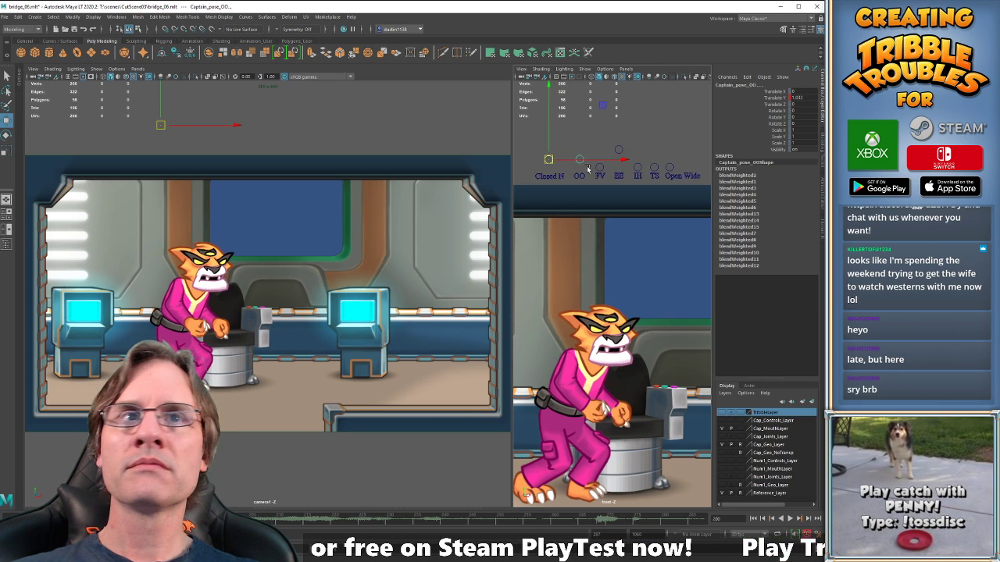
pyautogui.click(619, 149)
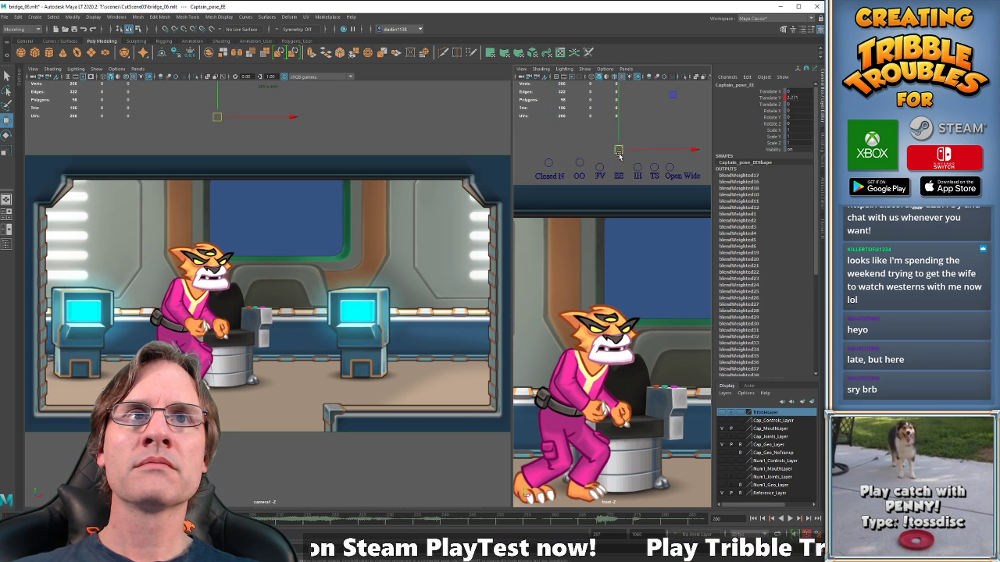
pyautogui.moveTo(619, 150); pyautogui.dragTo(618, 147)
pyautogui.hotkey('alt', ',')
pyautogui.hotkey('alt', '.')
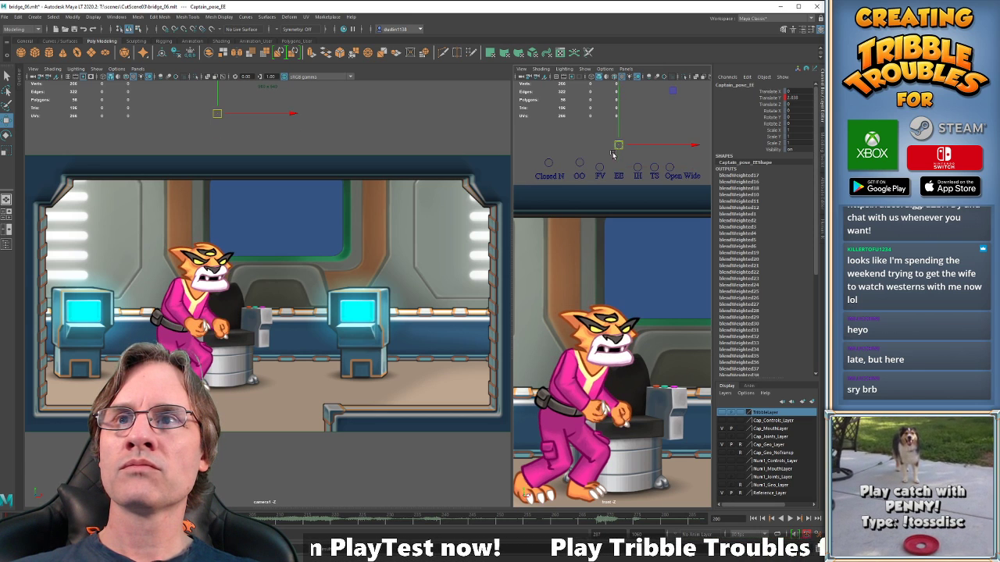
# Play back the shot for review and key all the mouth controls at frame 202.
pyautogui.press(',')
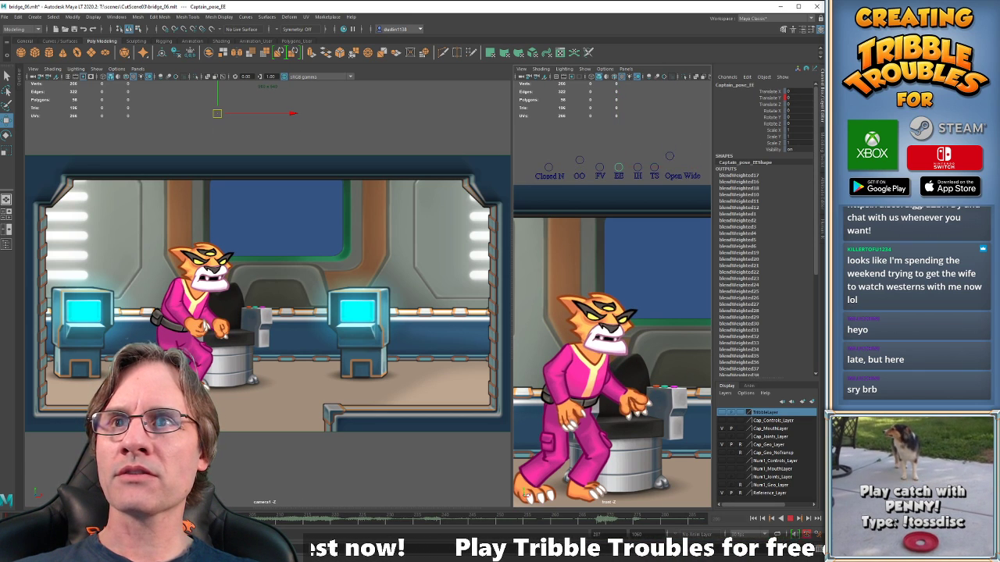
pyautogui.hotkey('alt', 'v')
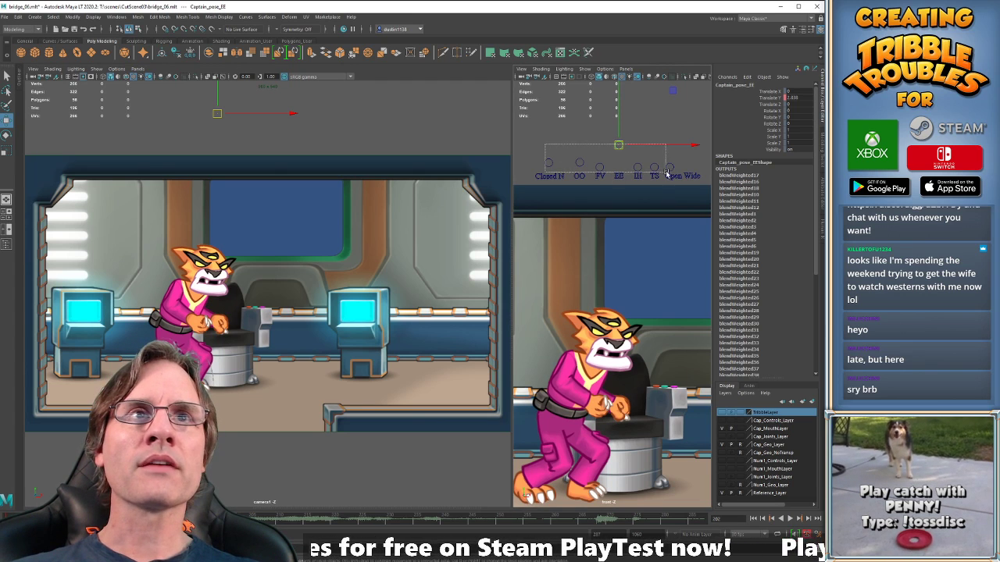
pyautogui.click(579, 163)
pyautogui.hotkey('alt', '.')
pyautogui.hotkey('alt', '.')
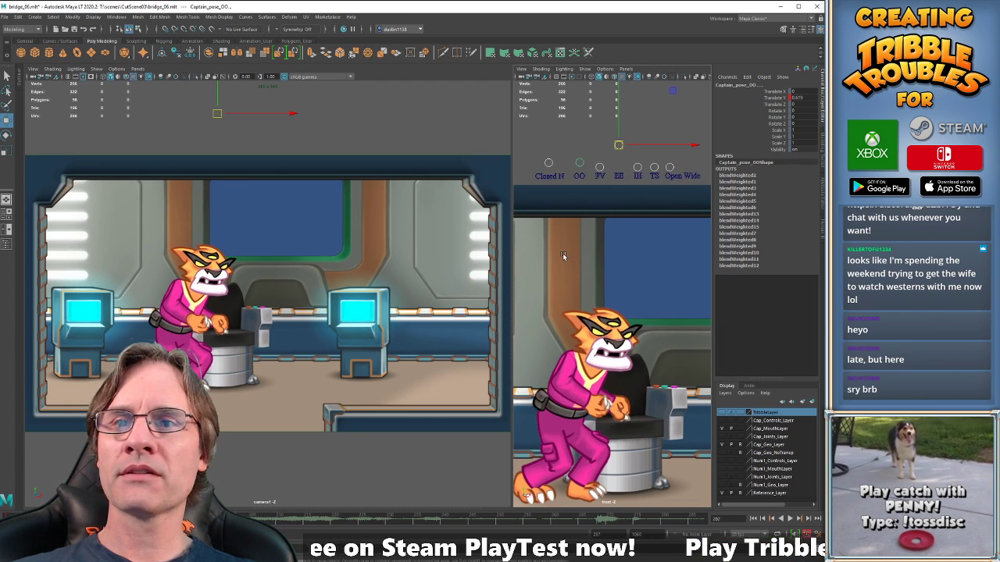
pyautogui.click(607, 139)
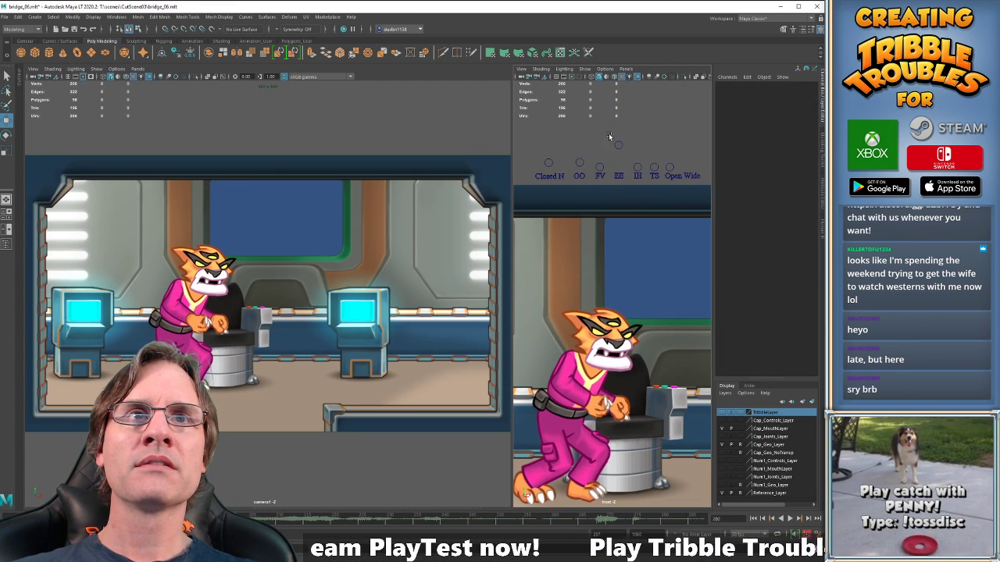
# Lower the OO control to 0 and lower the EE control slightly at frame 202.
pyautogui.click(580, 162)
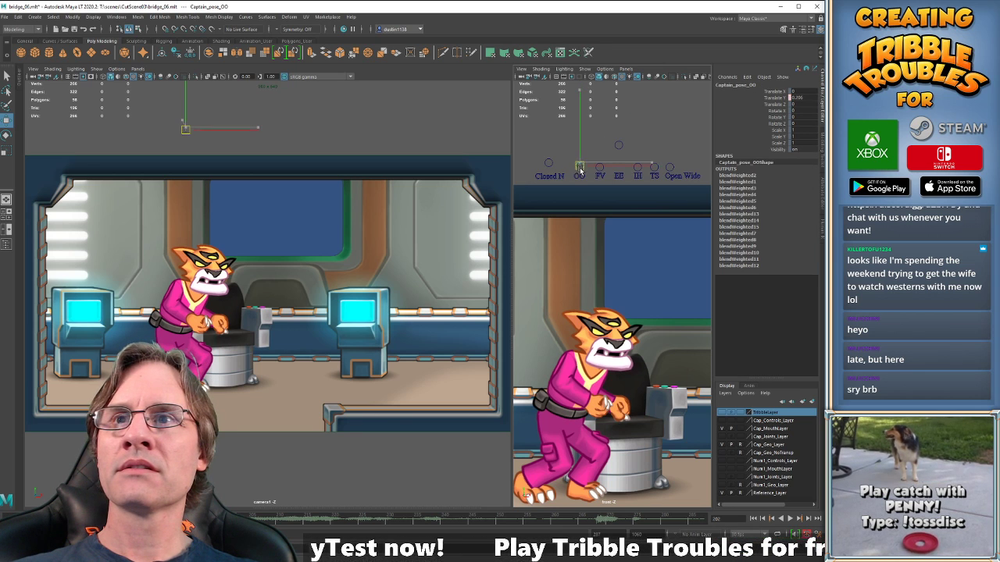
pyautogui.click(619, 142)
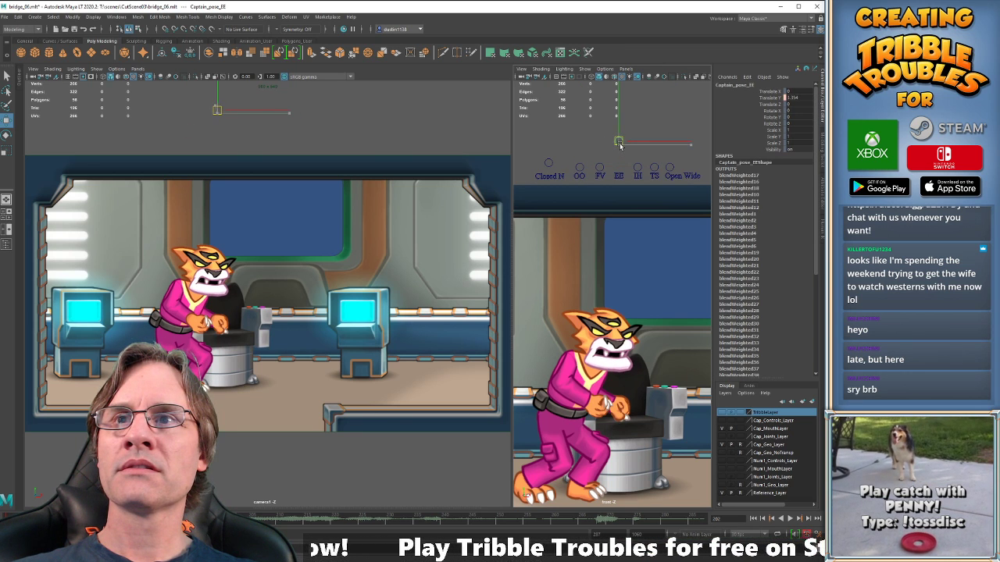
pyautogui.moveTo(620, 146); pyautogui.dragTo(622, 154)
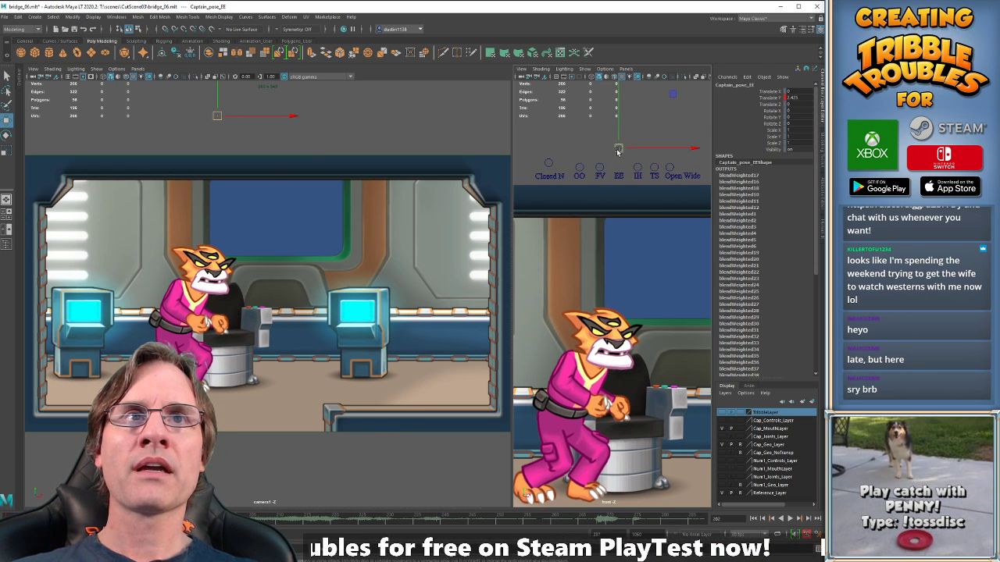
pyautogui.moveTo(617, 149); pyautogui.dragTo(618, 146)
# Raise the Closed N control slightly and set the EE control to about 2.53 at frame 202.
pyautogui.click(548, 161)
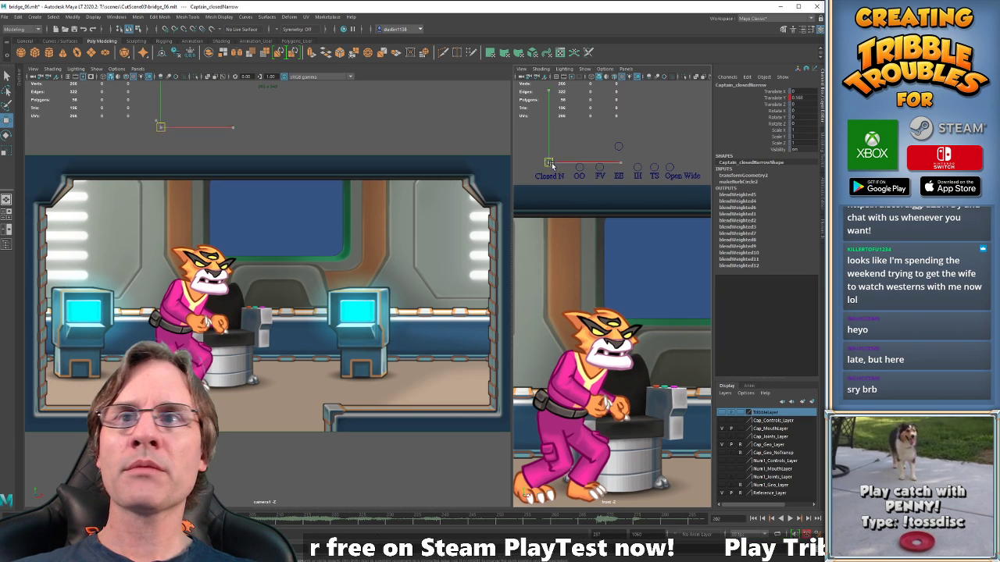
pyautogui.moveTo(551, 162); pyautogui.dragTo(620, 147)
pyautogui.click(618, 149)
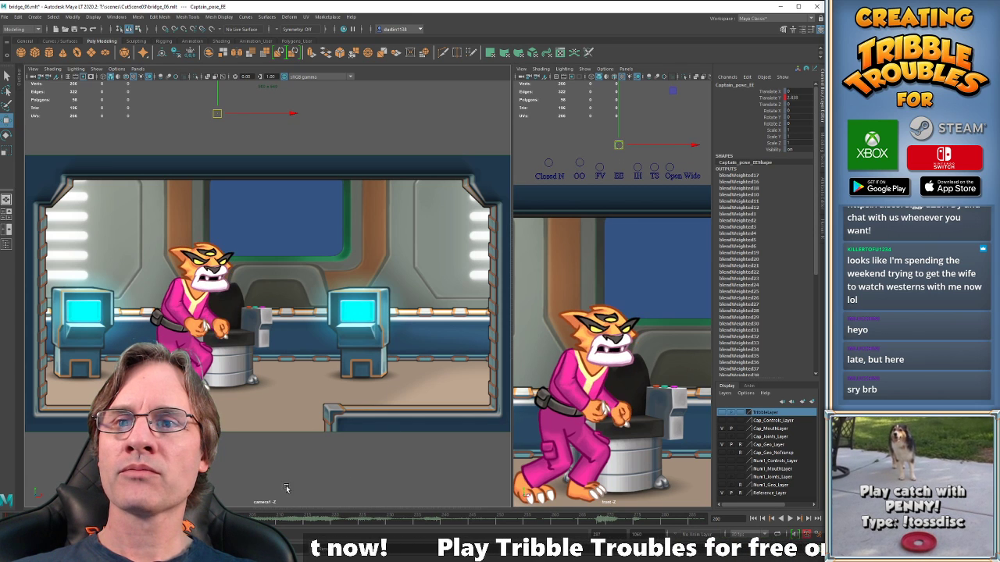
# Play back the shot for review and key all the mouth controls at frame 204.
pyautogui.hotkey('alt', 'v')
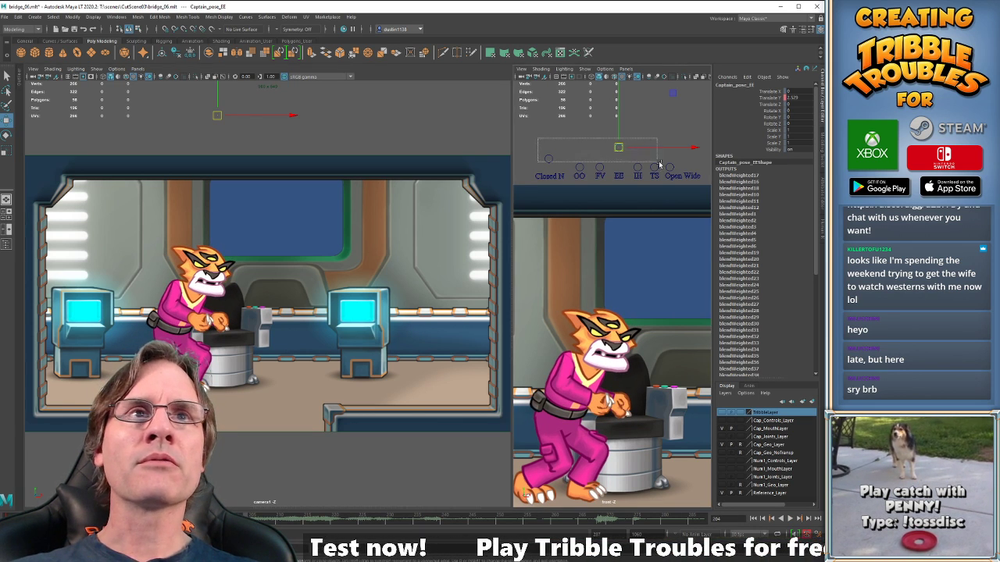
pyautogui.click(578, 167)
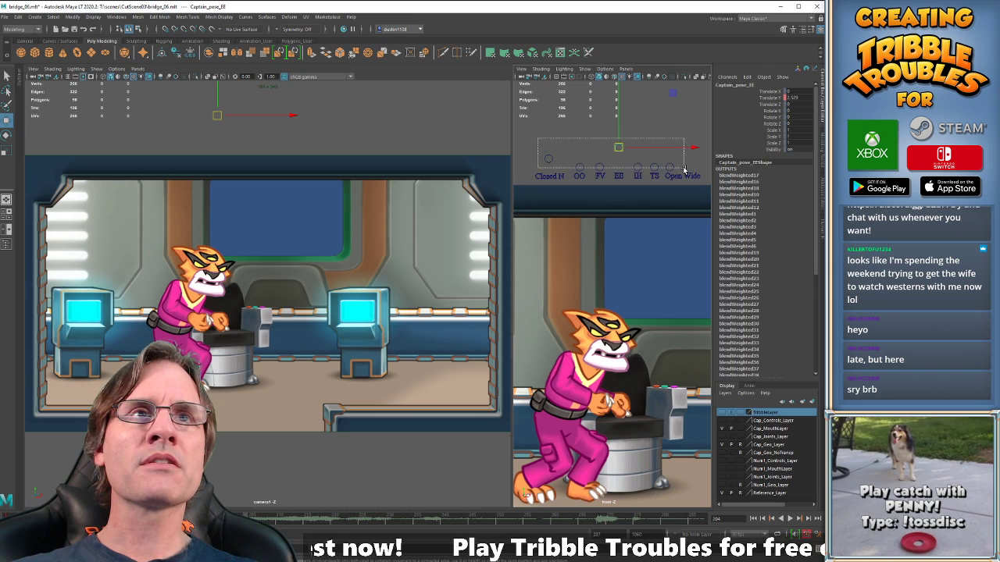
pyautogui.click(611, 151)
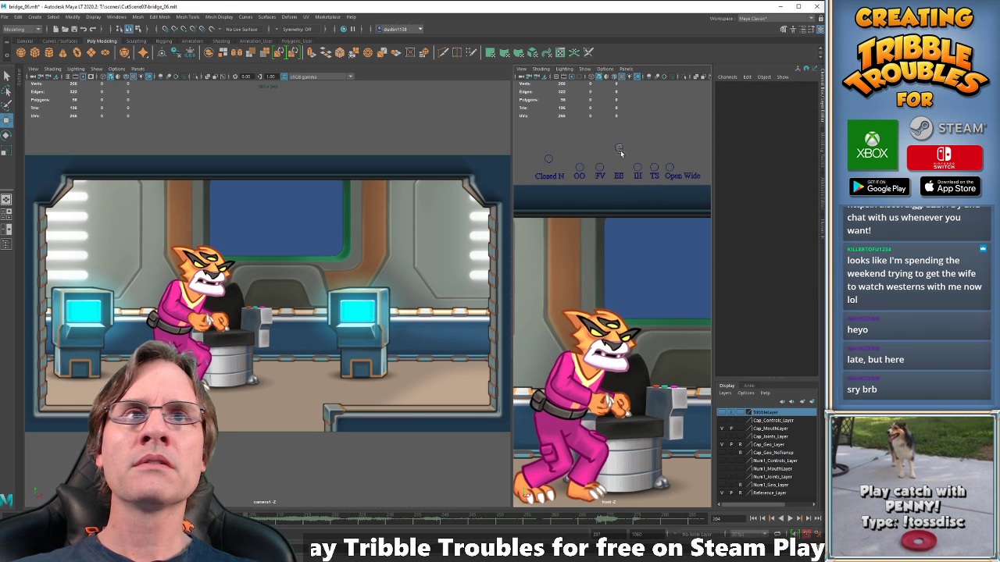
# Refine the mouth pose at frame 204 by lowering EE, raising Open Wide and setting Closed N to about 0.88.
pyautogui.click(619, 151)
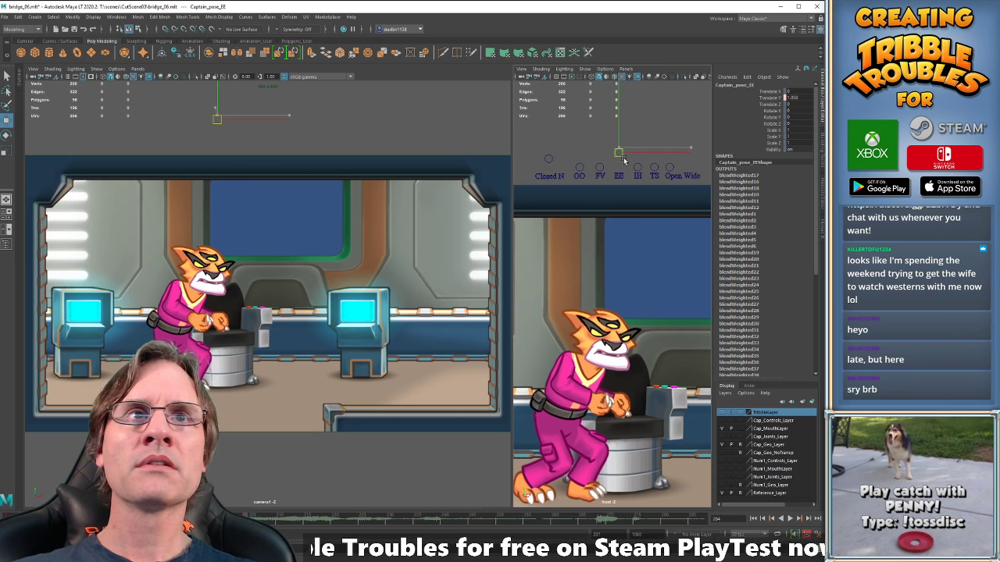
pyautogui.click(547, 154)
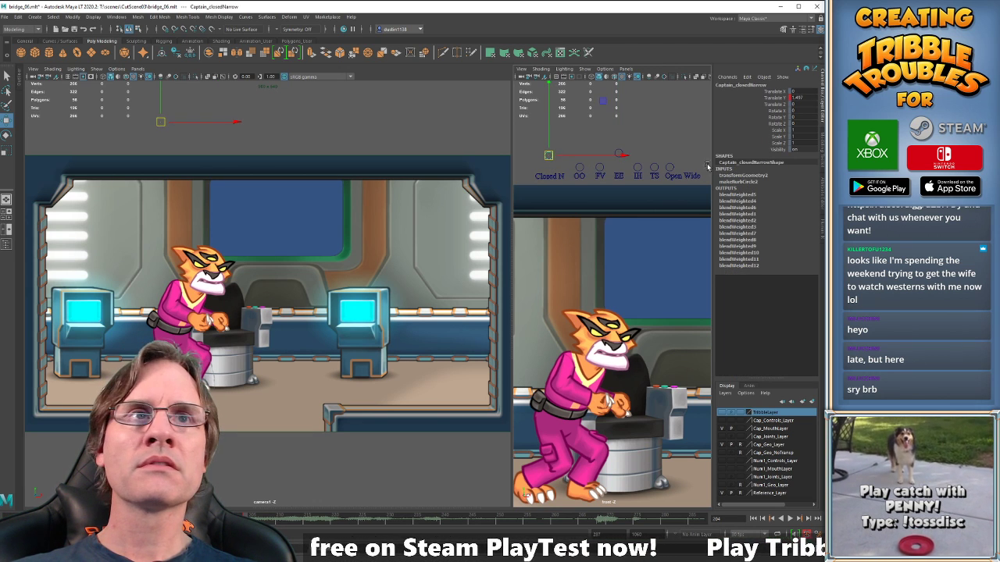
pyautogui.click(673, 168)
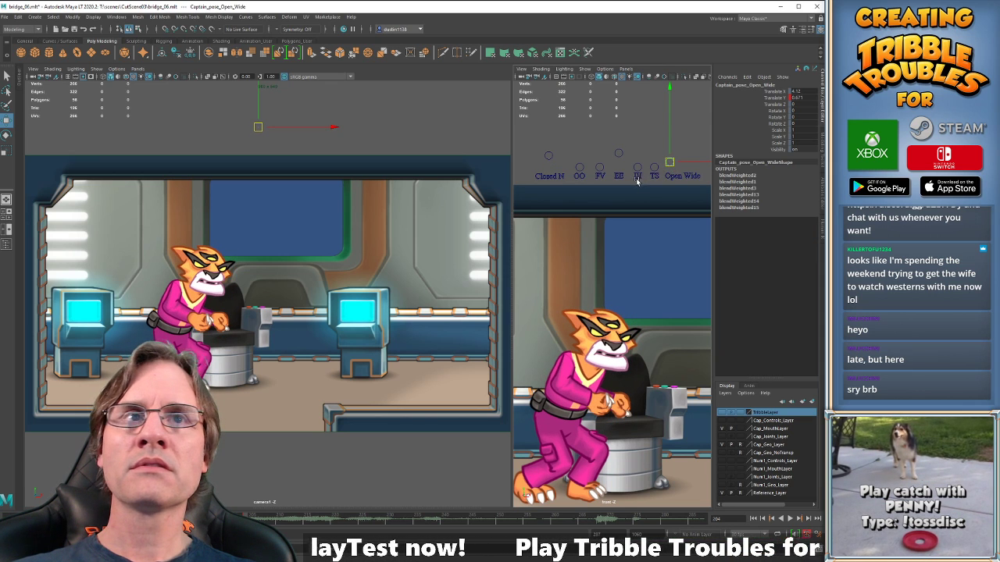
pyautogui.click(619, 154)
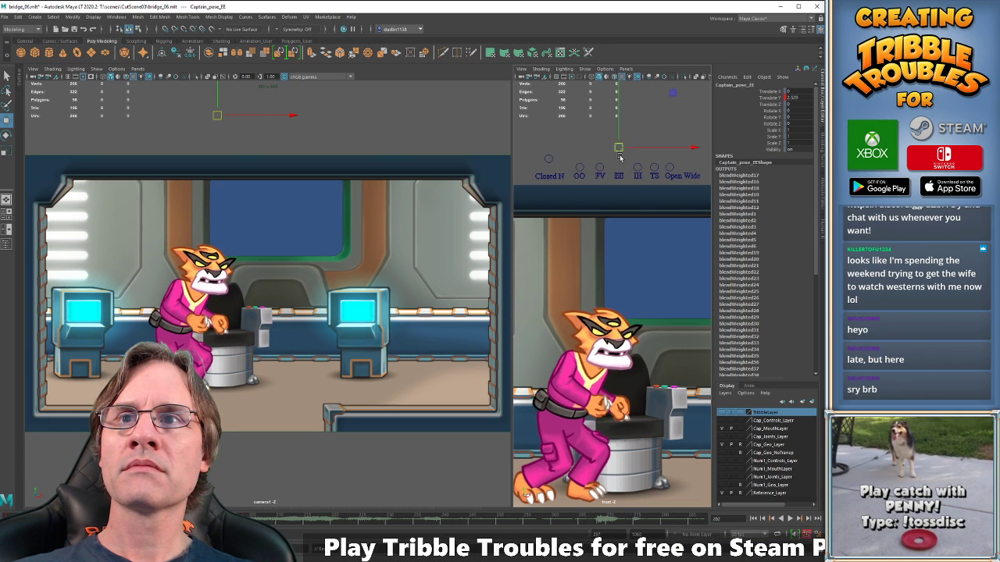
pyautogui.click(548, 158)
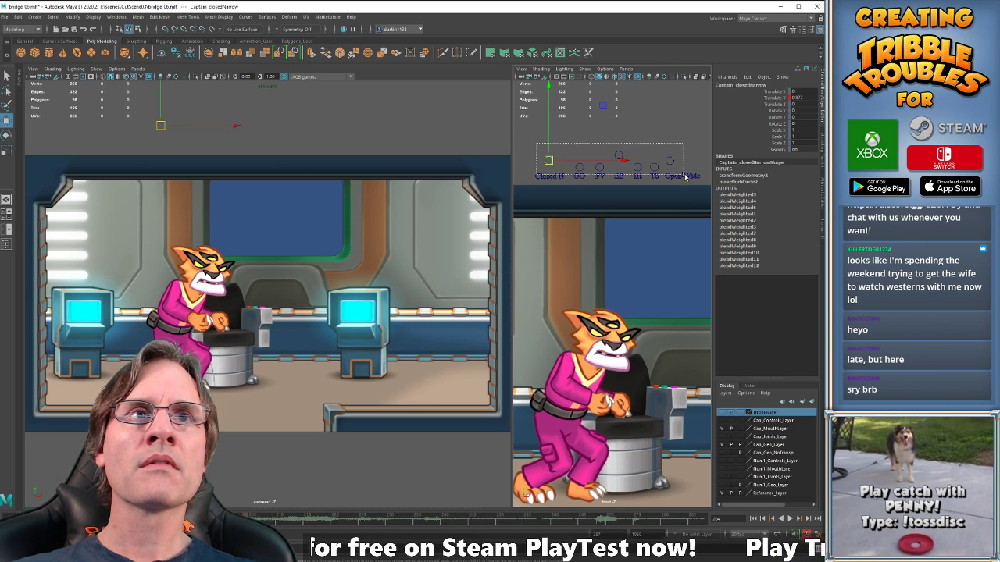
# Key all the mouth controls just past frame 204 and lower the EE control to about 1.34 there.
pyautogui.click(618, 156)
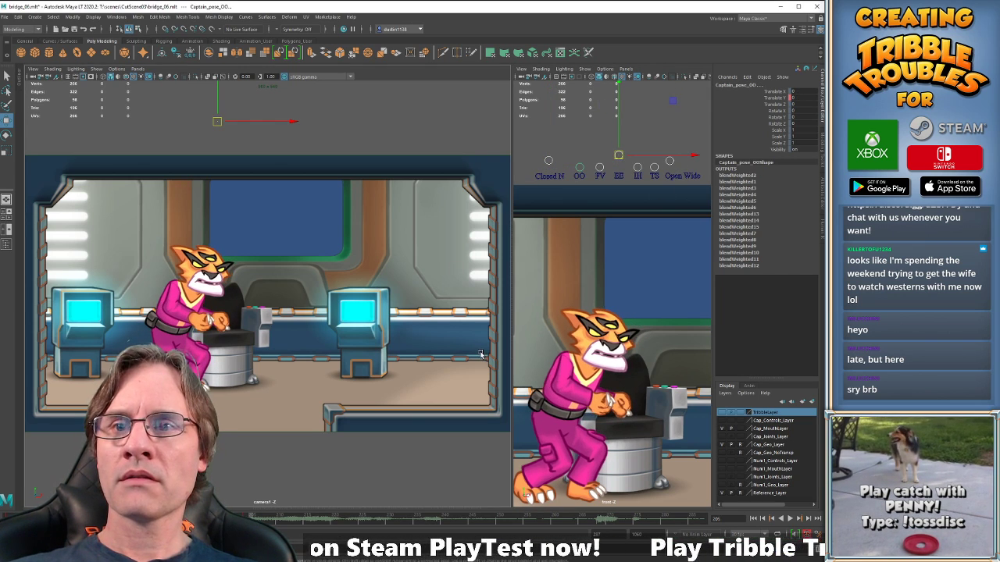
pyautogui.click(549, 160)
pyautogui.click(614, 148)
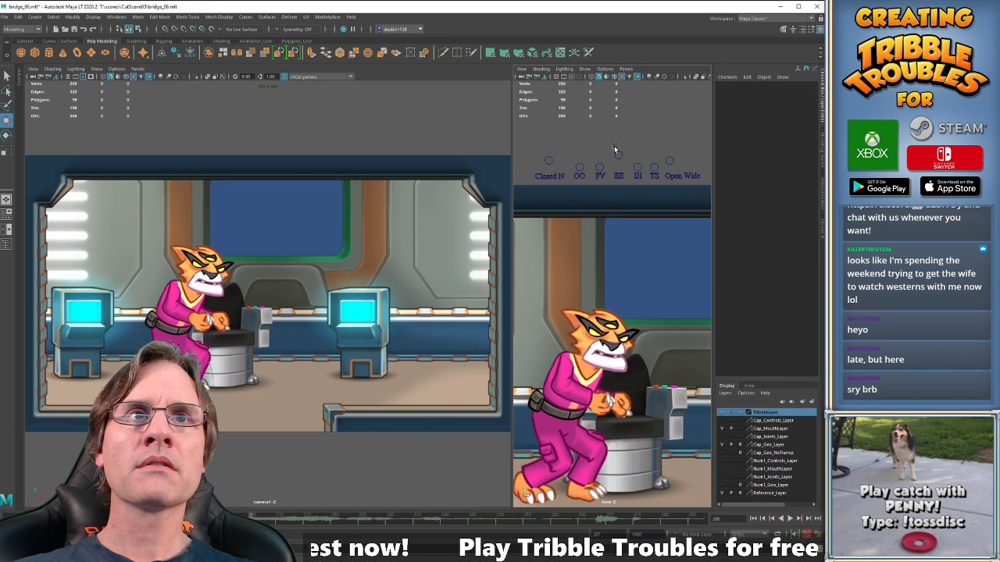
pyautogui.moveTo(608, 144); pyautogui.dragTo(623, 161)
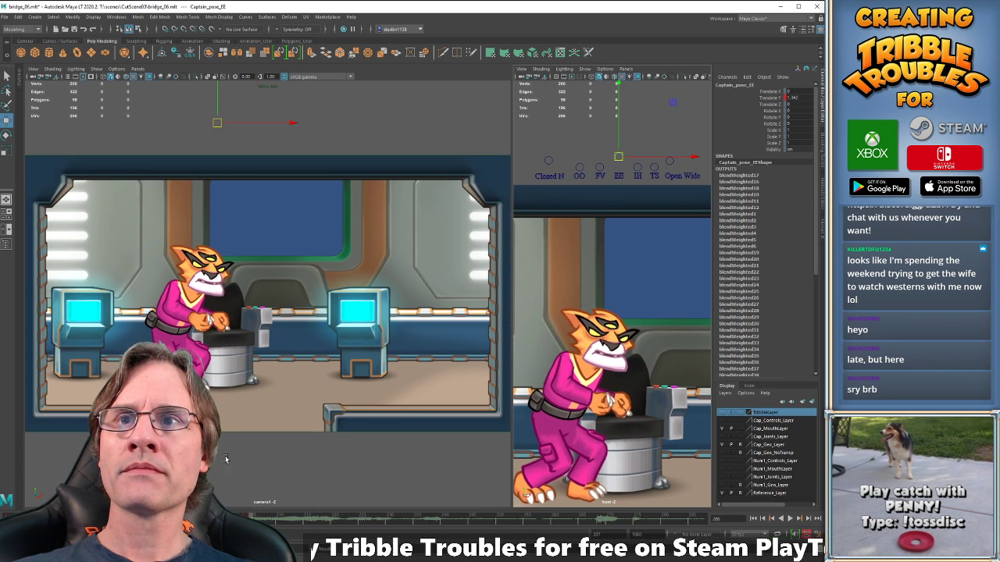
# Play the shot onward to key all the mouth controls in their held pose, and delete their keys just past frame 204.
pyautogui.hotkey('alt', 'v')
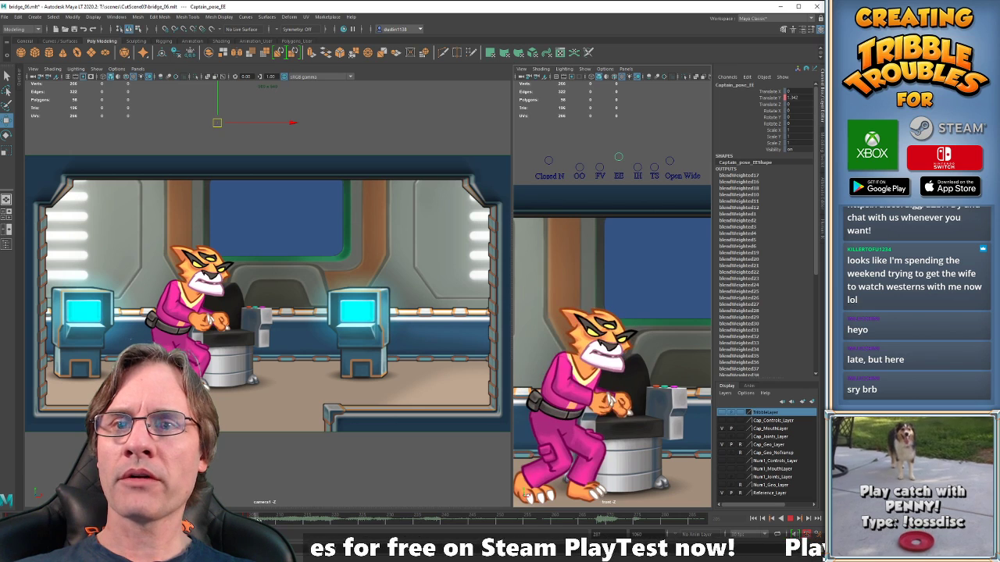
pyautogui.hotkey('alt', 'v')
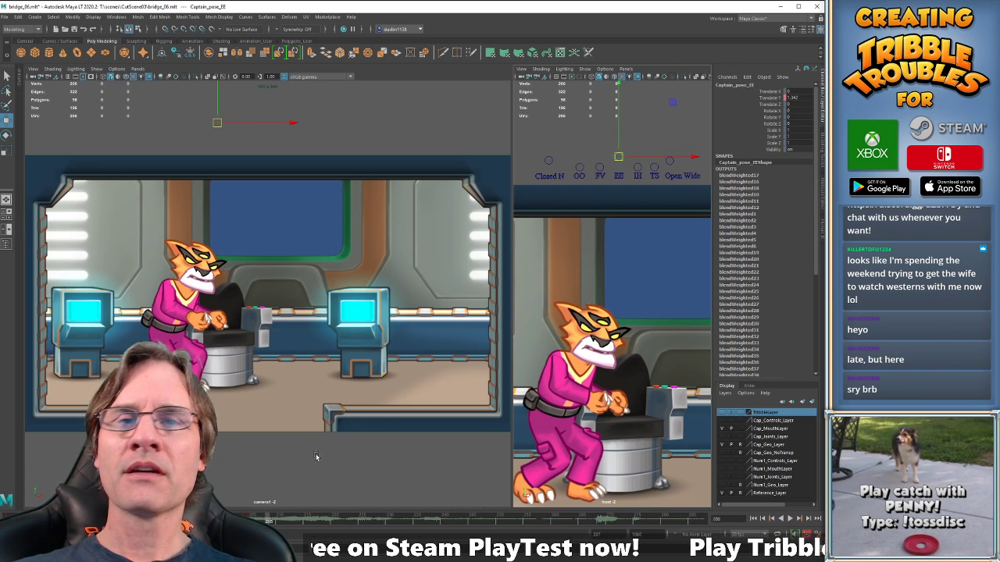
pyautogui.moveTo(544, 146); pyautogui.dragTo(688, 170)
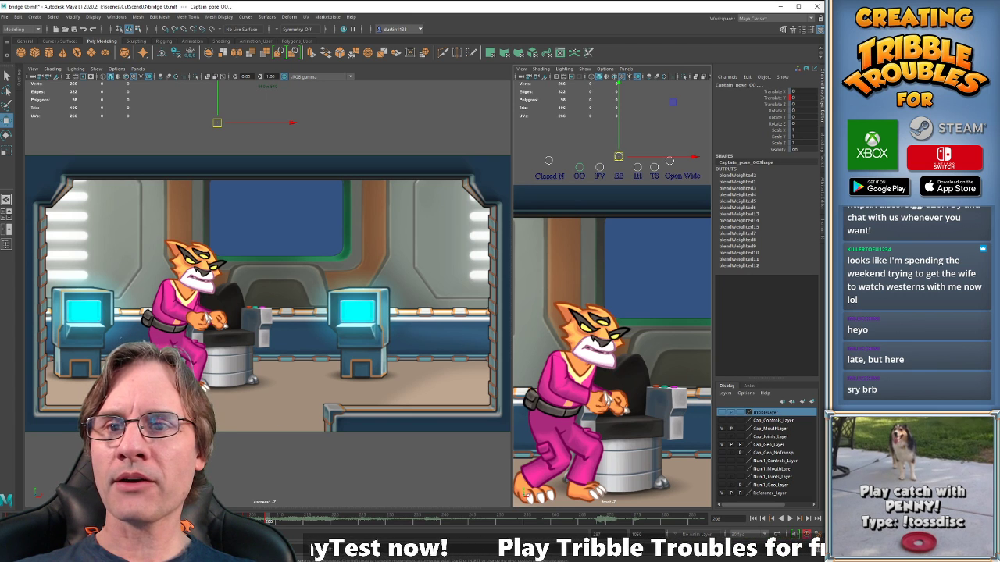
pyautogui.click(252, 518)
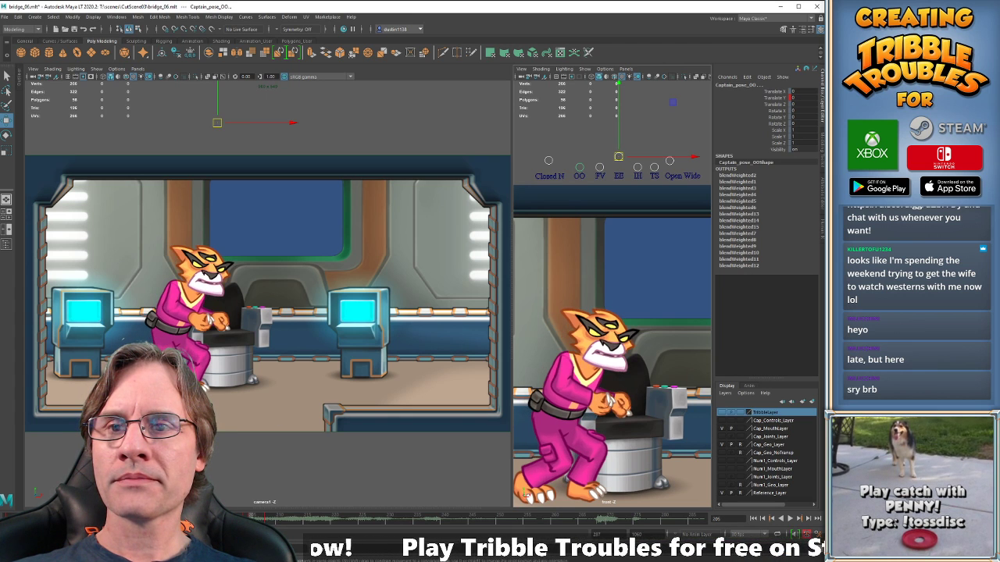
pyautogui.rightClick(252, 518)
pyautogui.click(277, 415)
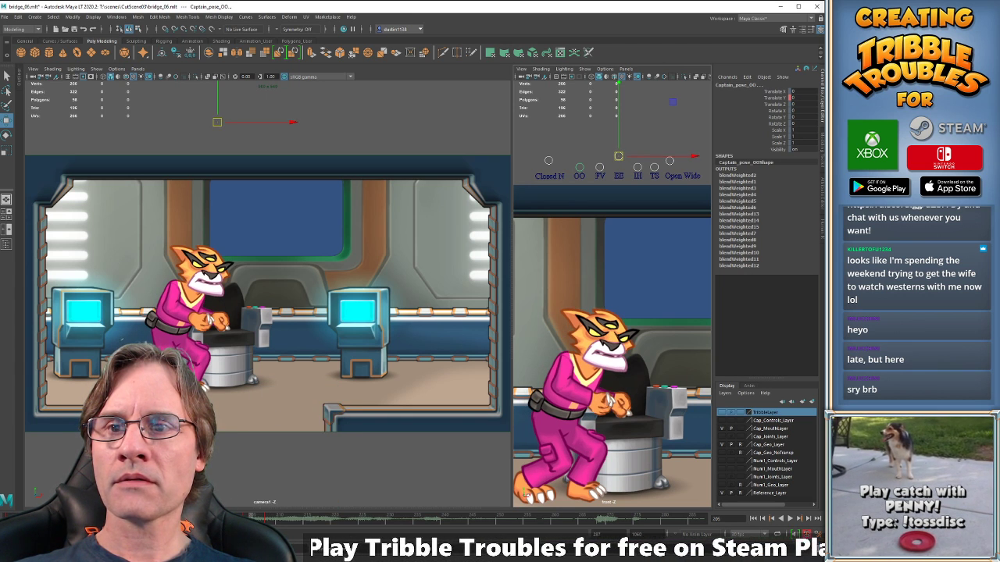
# Play back the shot and step through the keyed mouth poses around frames 202 and 204 to check the lip sync.
pyautogui.hotkey('alt', 'v')
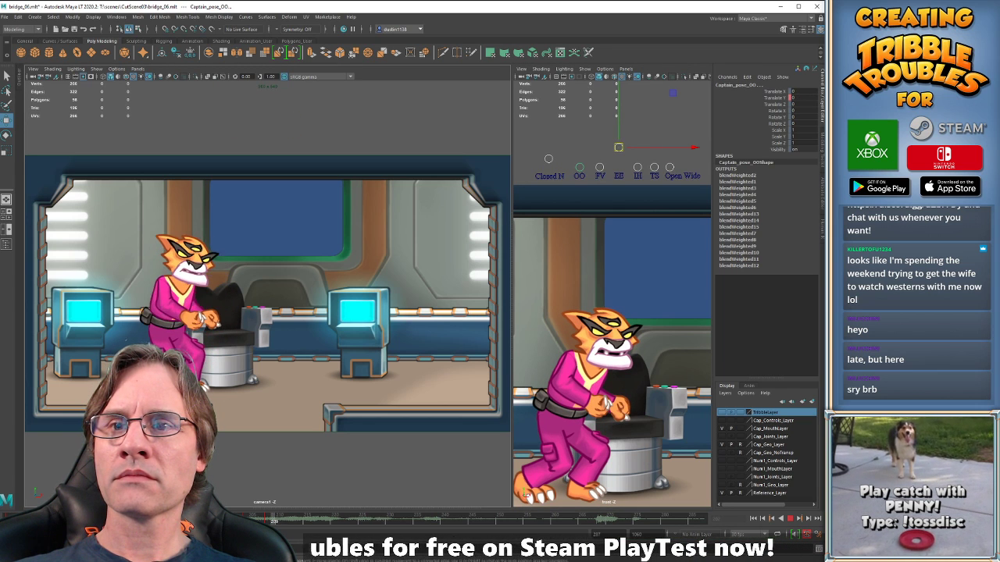
pyautogui.click(279, 520)
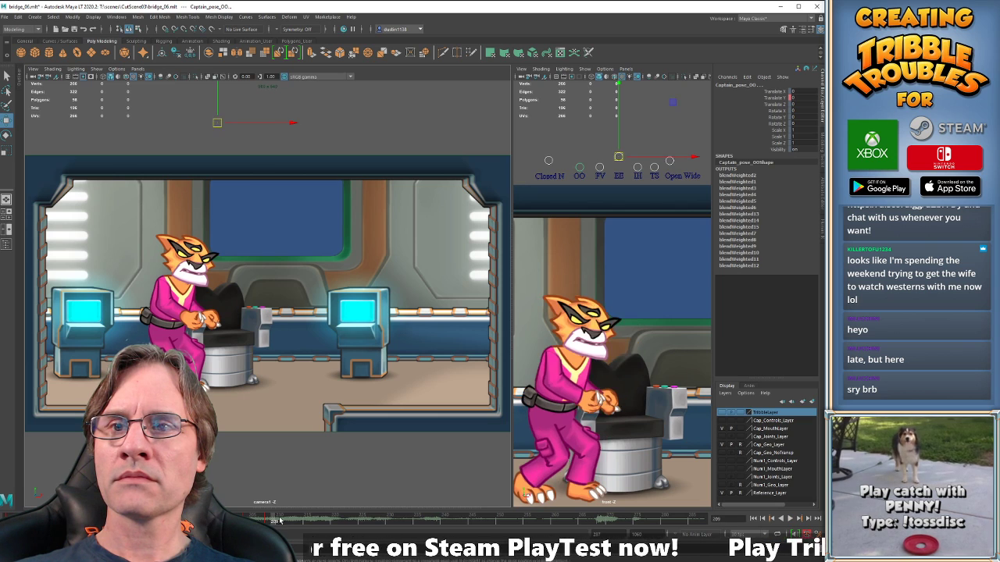
pyautogui.moveTo(275, 520); pyautogui.dragTo(247, 520)
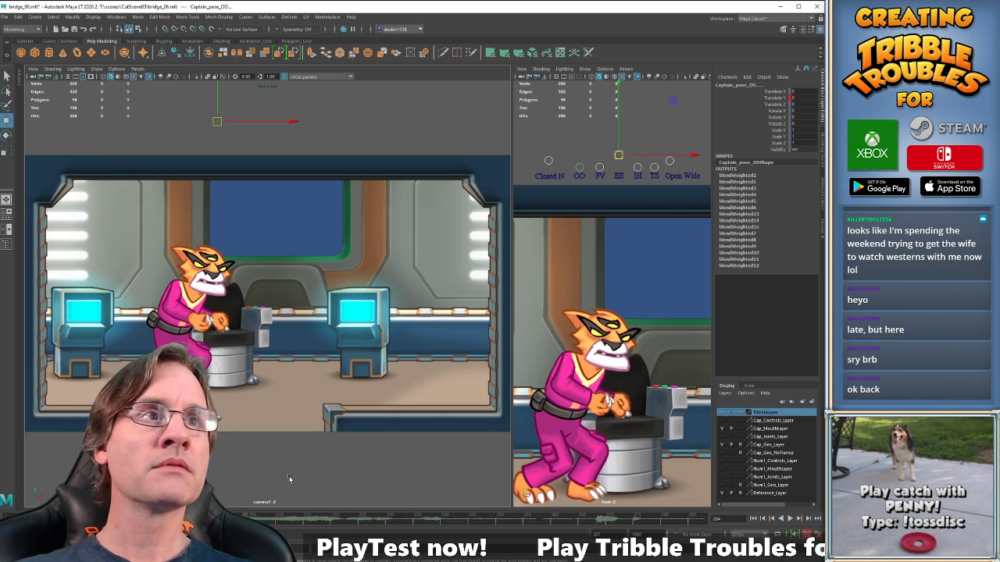
pyautogui.press('.')
pyautogui.press('.')
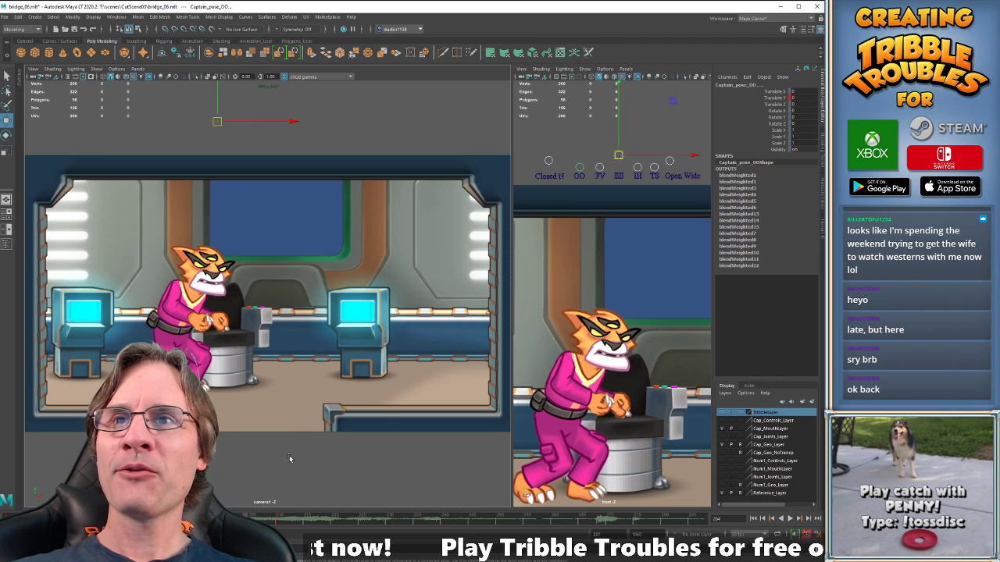
pyautogui.press('.')
pyautogui.press('.')
pyautogui.press('.')
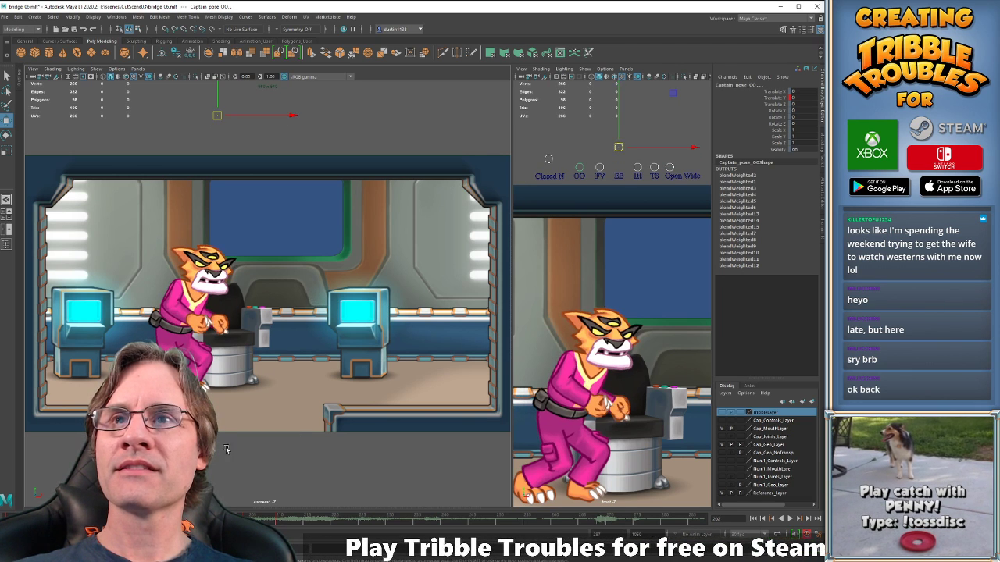
pyautogui.hotkey('alt', 'v')
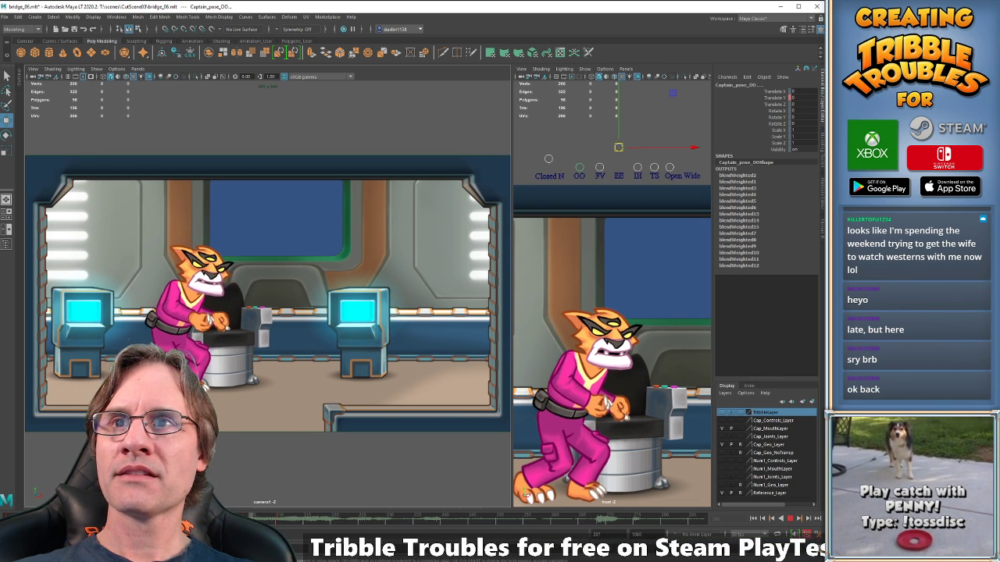
pyautogui.hotkey('alt', 'v')
# Return to the start of the full cutscene, make the TribbleLayer visible and play the whole shot.
pyautogui.click(237, 518)
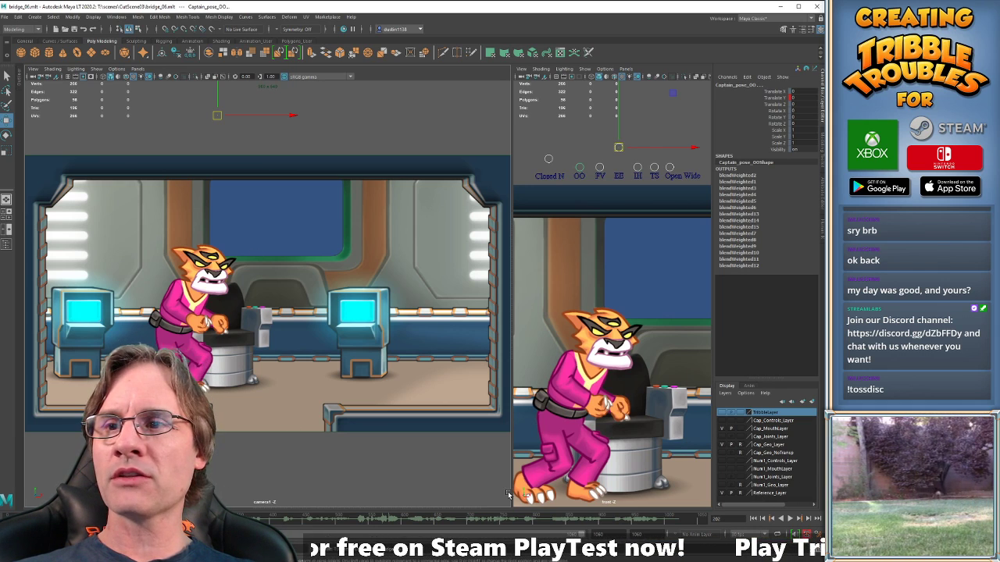
pyautogui.hotkey('alt', 'shift', 'v')
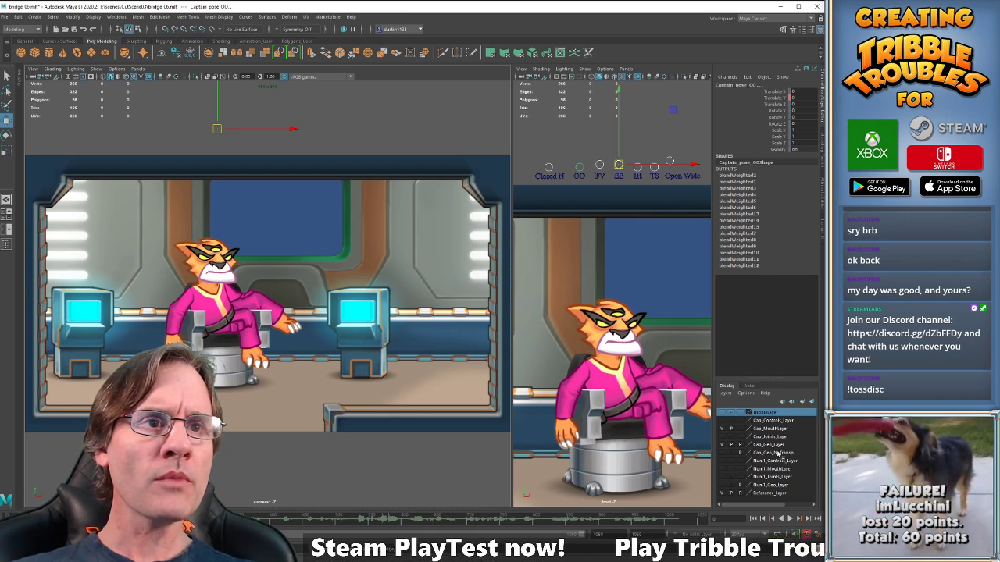
pyautogui.click(723, 413)
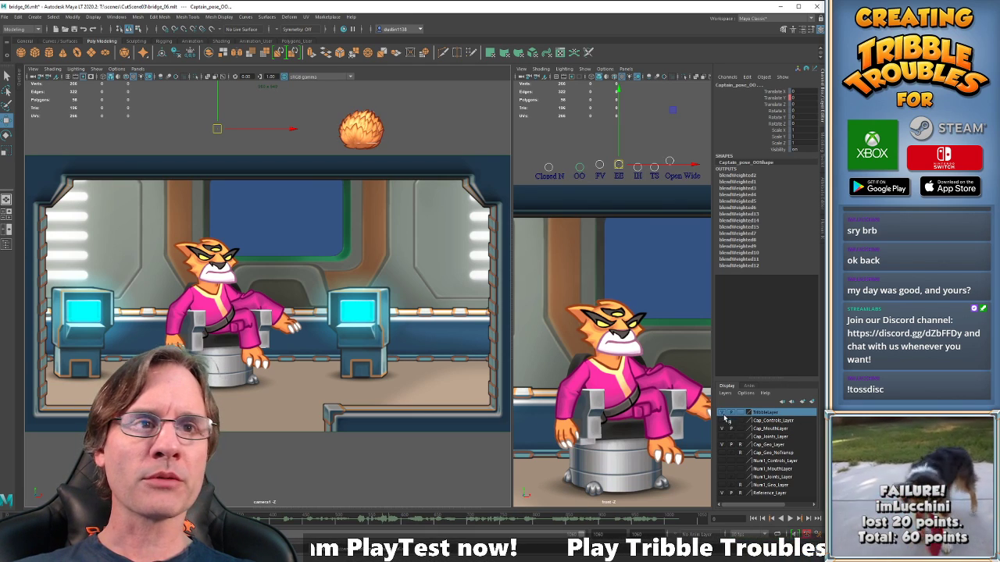
pyautogui.click(267, 462)
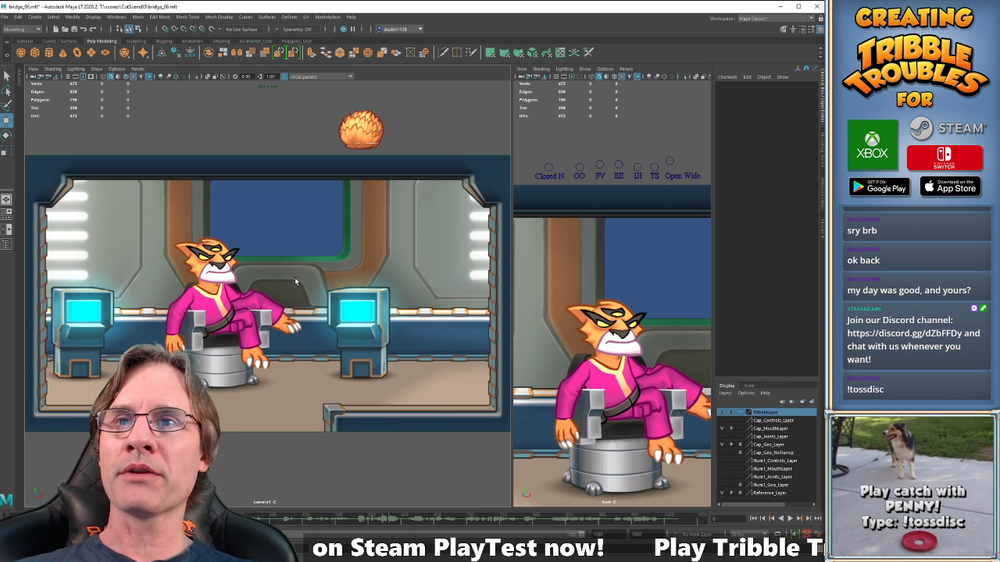
pyautogui.hotkey('alt', 'v')
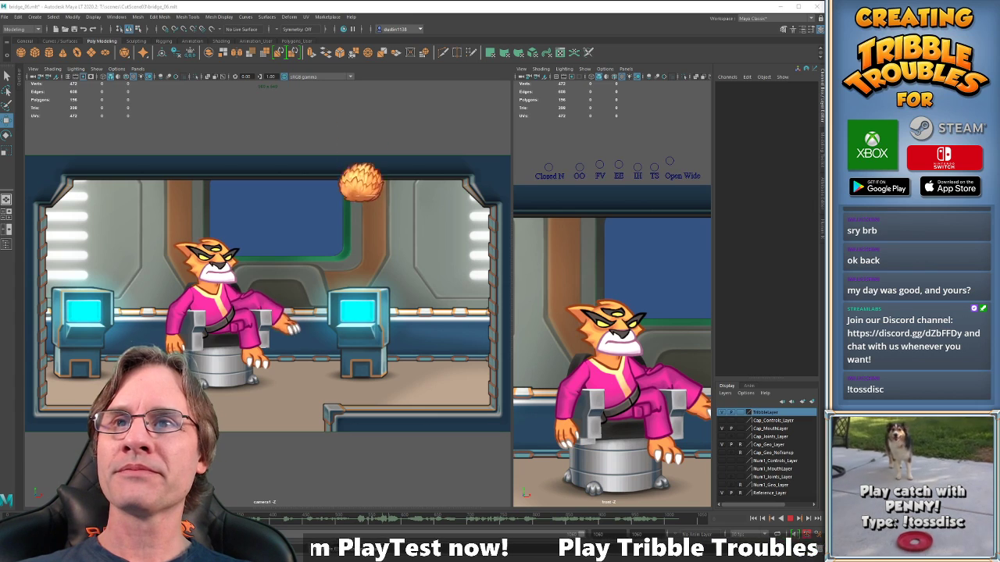
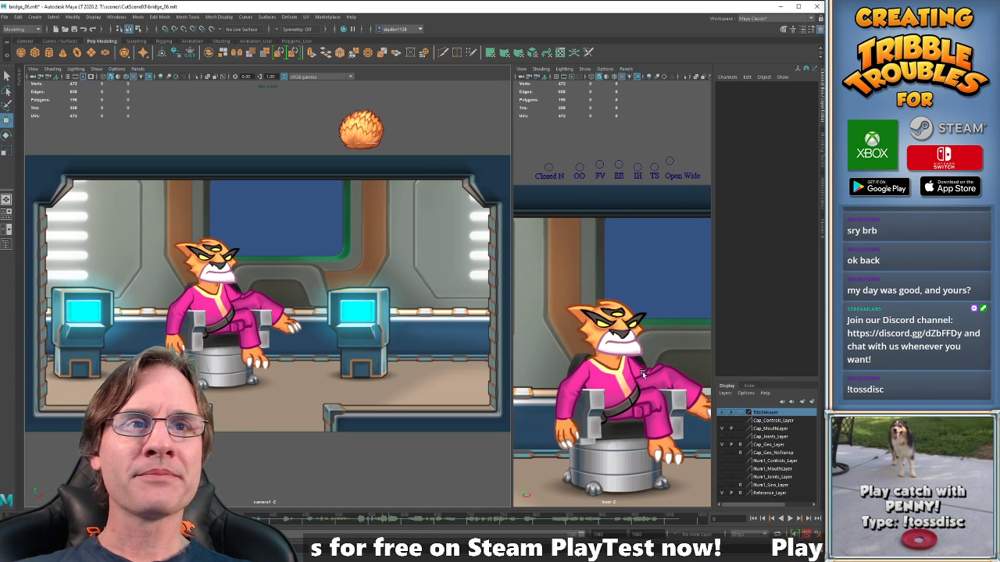
# Select all the mouth controls, play back the captain's line for review and go to frame 210.
pyautogui.moveTo(544, 153); pyautogui.dragTo(706, 178)
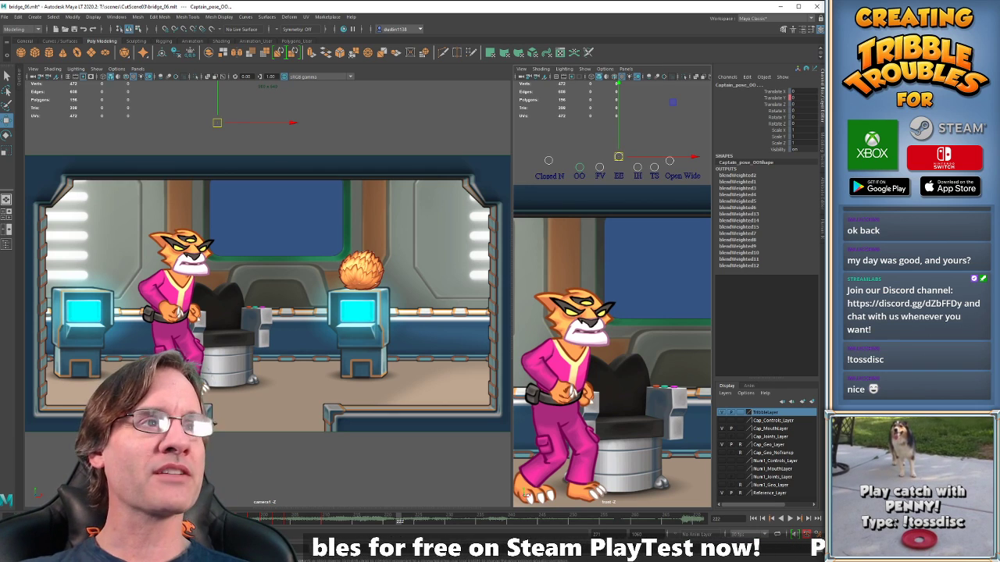
pyautogui.click(22, 519)
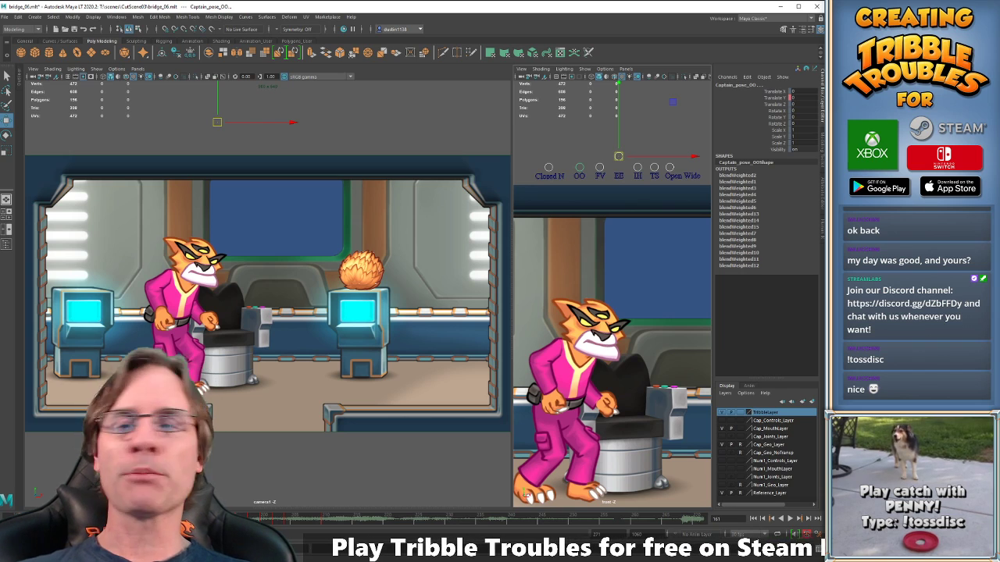
pyautogui.hotkey('alt', 'v')
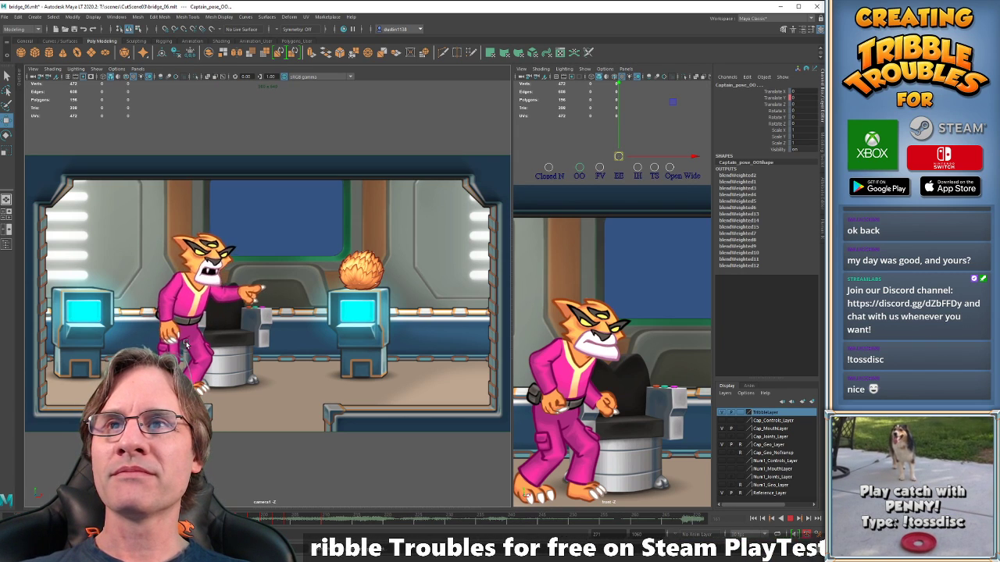
pyautogui.hotkey('alt', 'v')
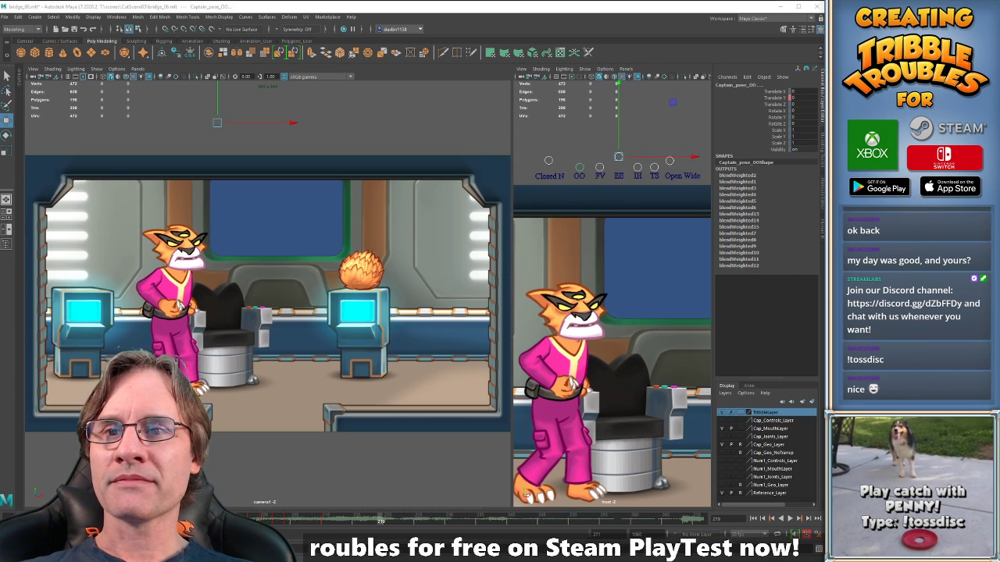
pyautogui.moveTo(381, 521); pyautogui.dragTo(332, 522)
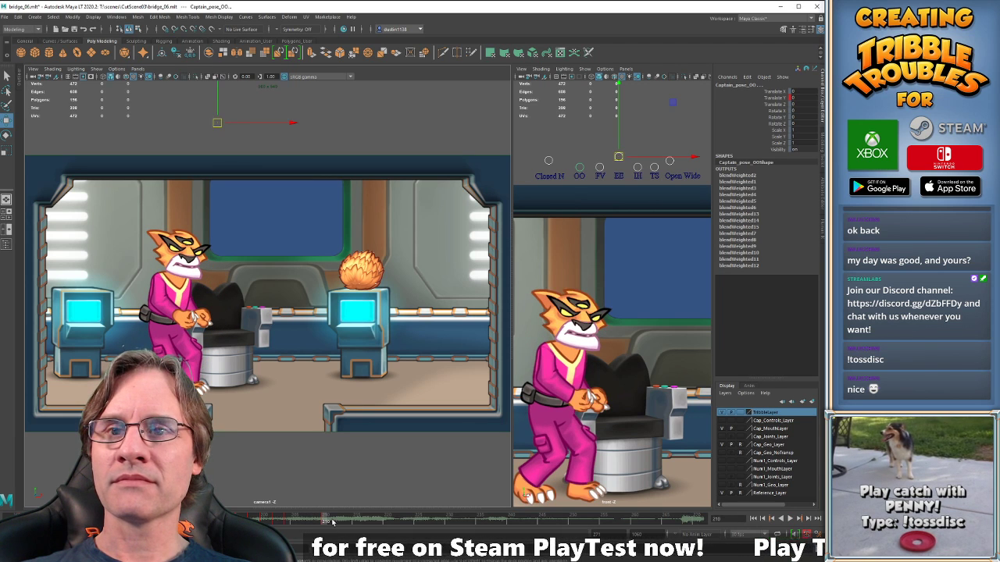
# Adjust the Open Wide control at frame 210 and compare the mouth with the keyed poses at frames 202 and 204.
pyautogui.click(601, 149)
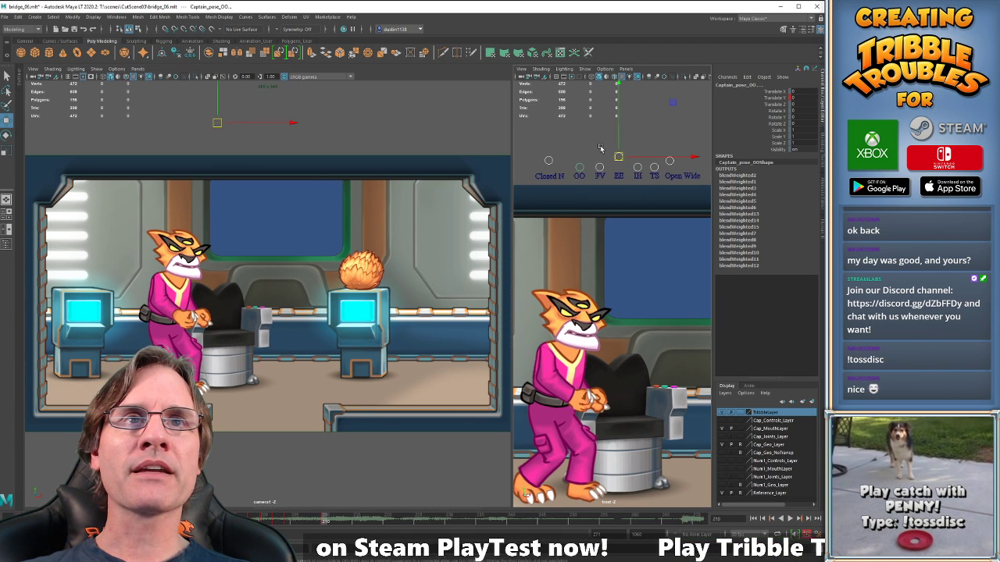
pyautogui.moveTo(617, 149); pyautogui.dragTo(627, 172)
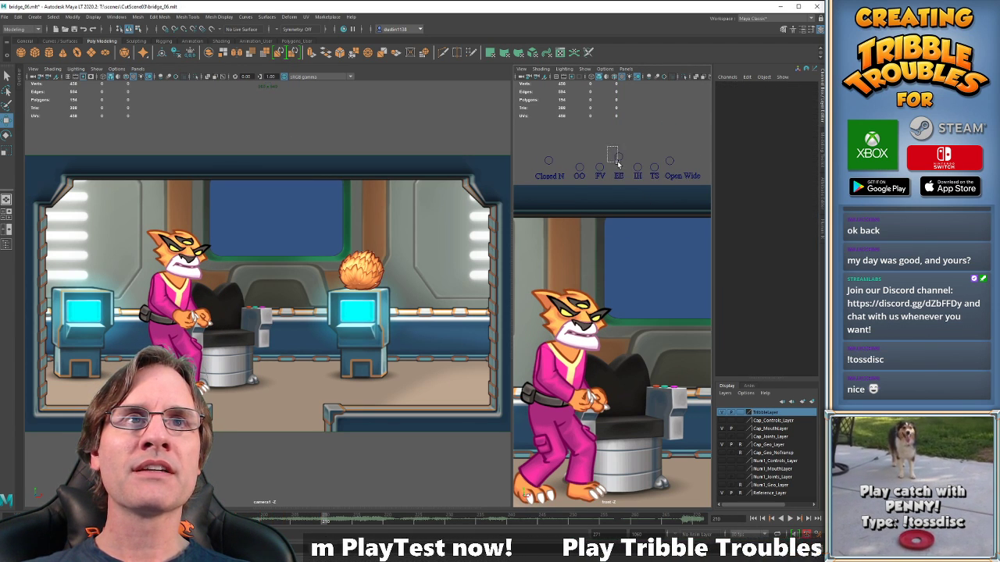
pyautogui.click(619, 151)
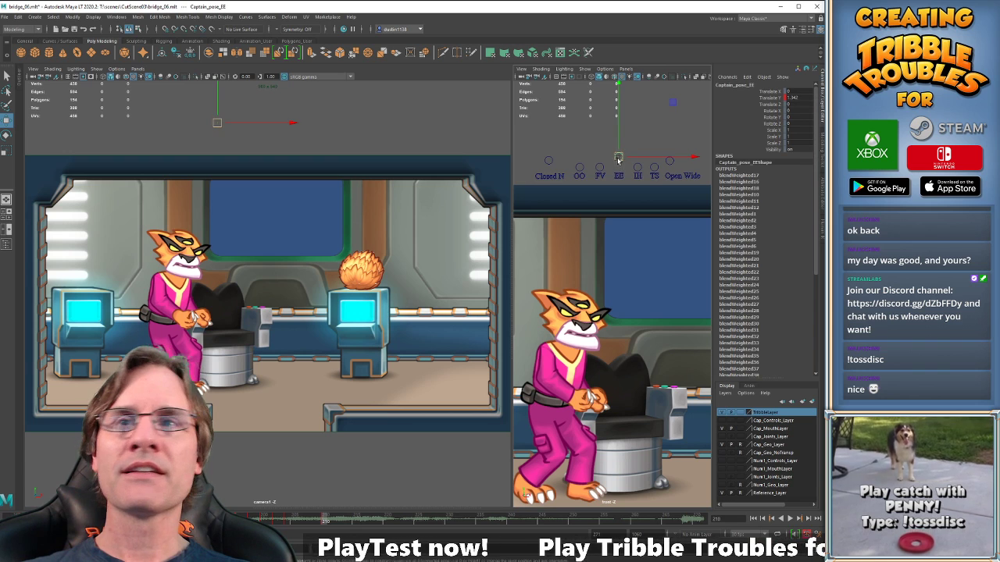
pyautogui.click(672, 161)
pyautogui.moveTo(673, 173); pyautogui.dragTo(673, 175)
pyautogui.press(',')
pyautogui.press(',')
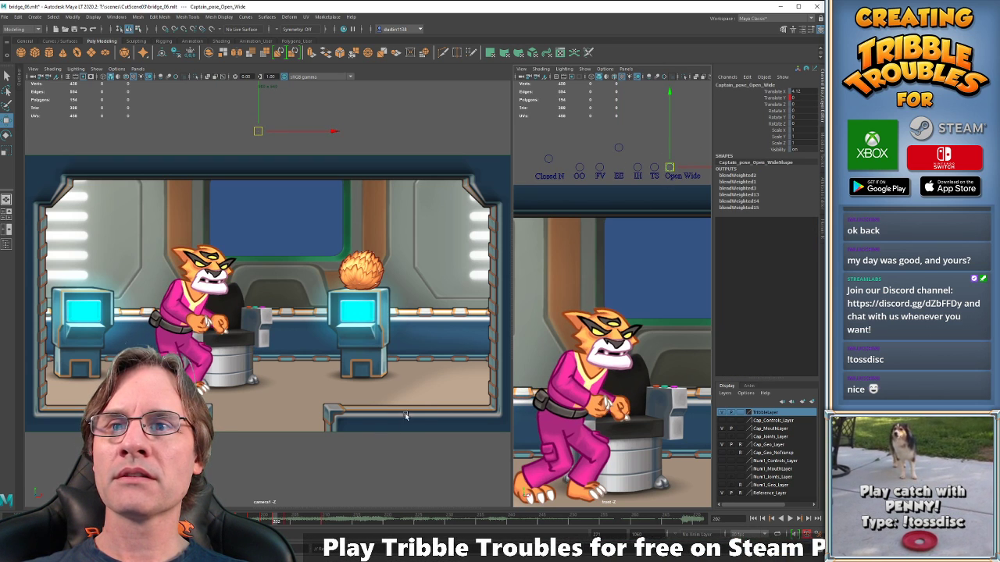
pyautogui.press('.')
pyautogui.press('.')
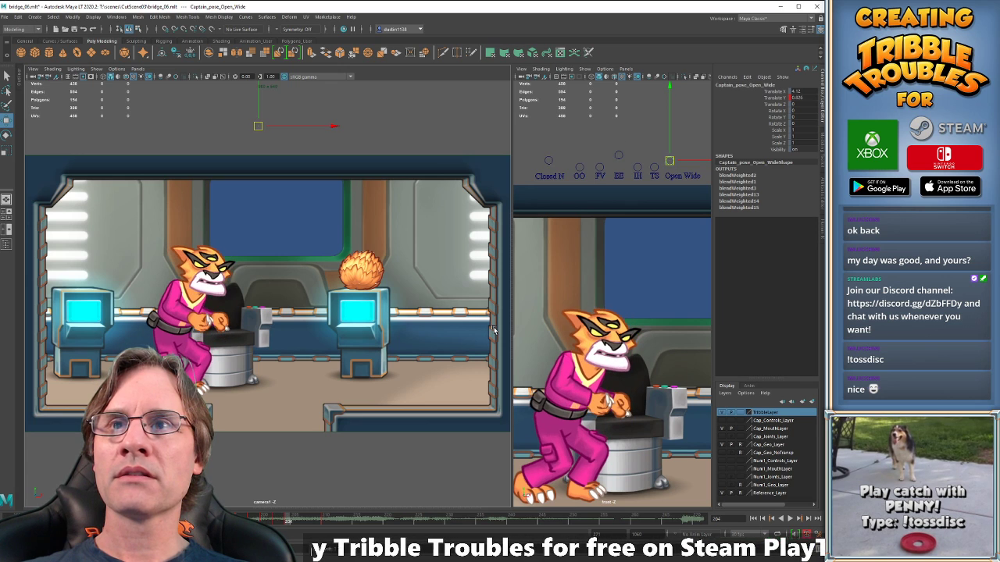
# Raise the Closed N mouth control to about 1.7 at frame 204 and compare the mouth with the surrounding frames up to 210.
pyautogui.click(551, 162)
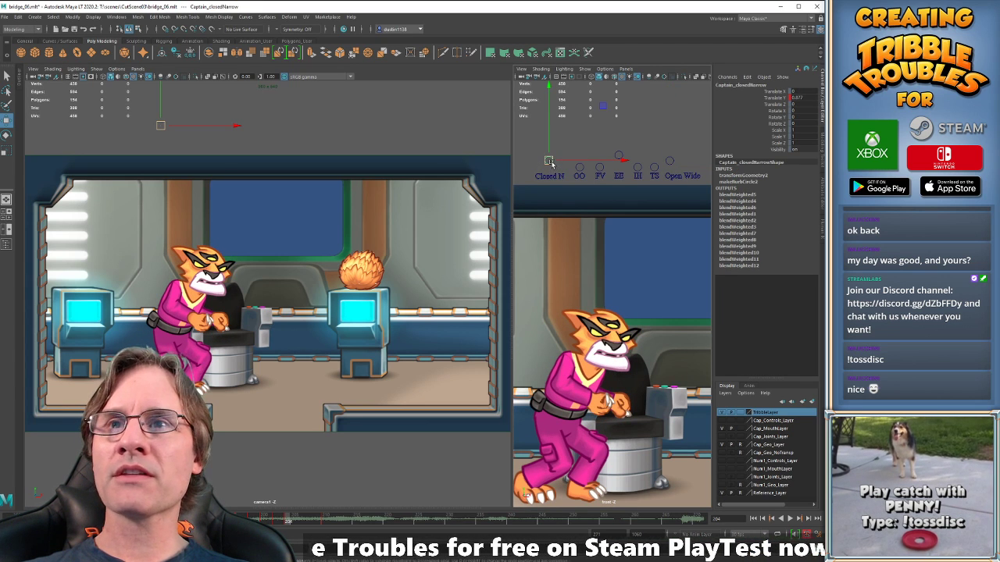
pyautogui.moveTo(550, 162); pyautogui.dragTo(550, 156)
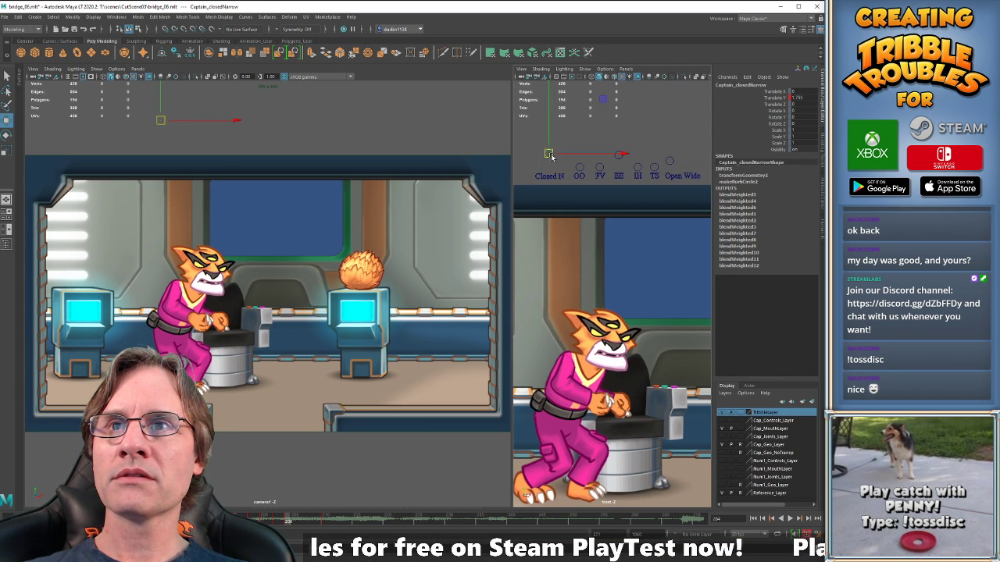
pyautogui.press(',')
pyautogui.press(',')
pyautogui.press('.')
pyautogui.press('.')
pyautogui.press('.')
pyautogui.press('.')
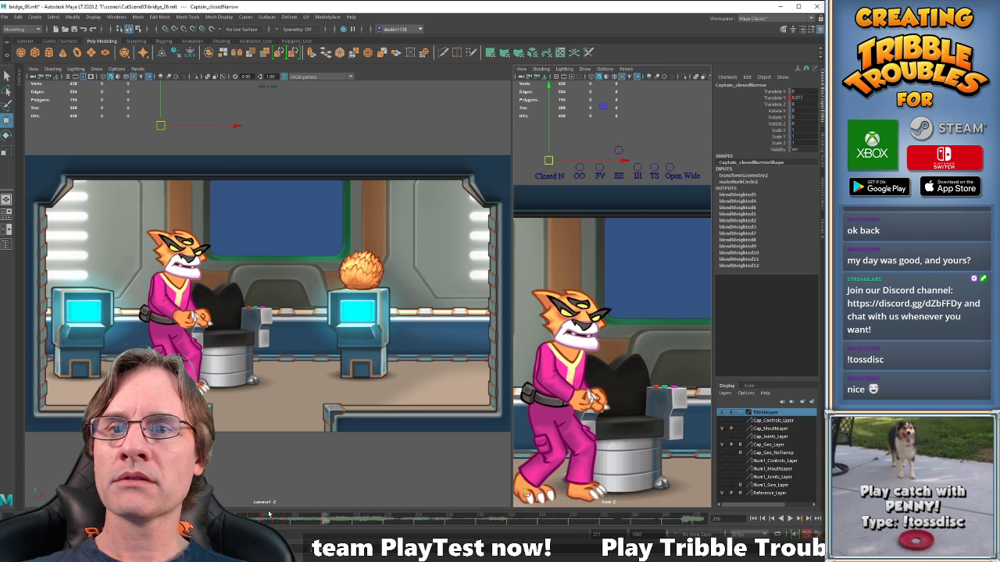
pyautogui.press('.')
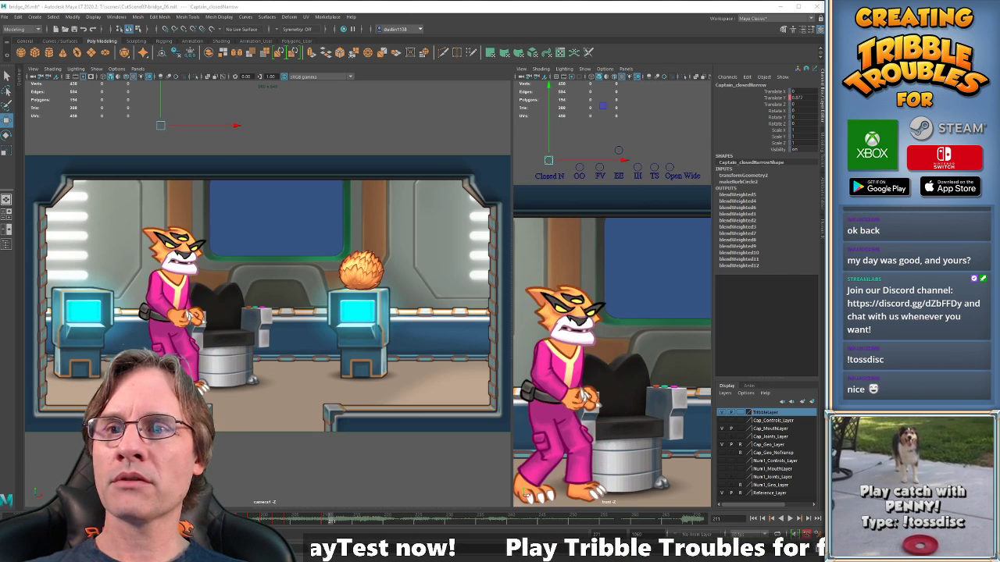
# Play back the captain's line to check the mouth motion and stop at frame 212.
pyautogui.click(205, 519)
pyautogui.hotkey('alt', 'v')
pyautogui.hotkey('alt', 'v')
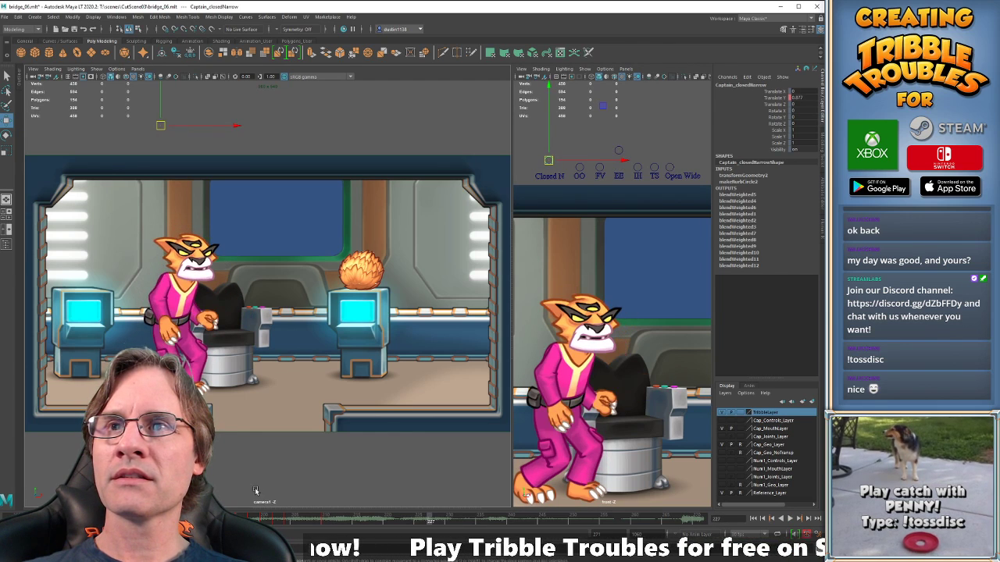
pyautogui.hotkey('alt', 'v')
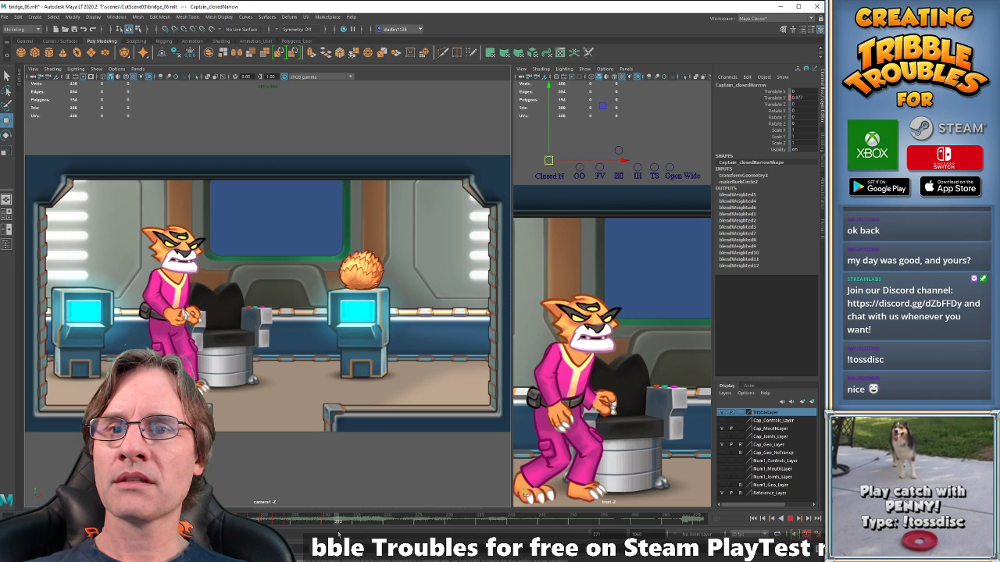
pyautogui.moveTo(338, 535); pyautogui.dragTo(338, 535)
# At frame 212, set the Closed N control to 0 and raise the Open Wide control to about 2.01.
pyautogui.moveTo(536, 147); pyautogui.dragTo(695, 170)
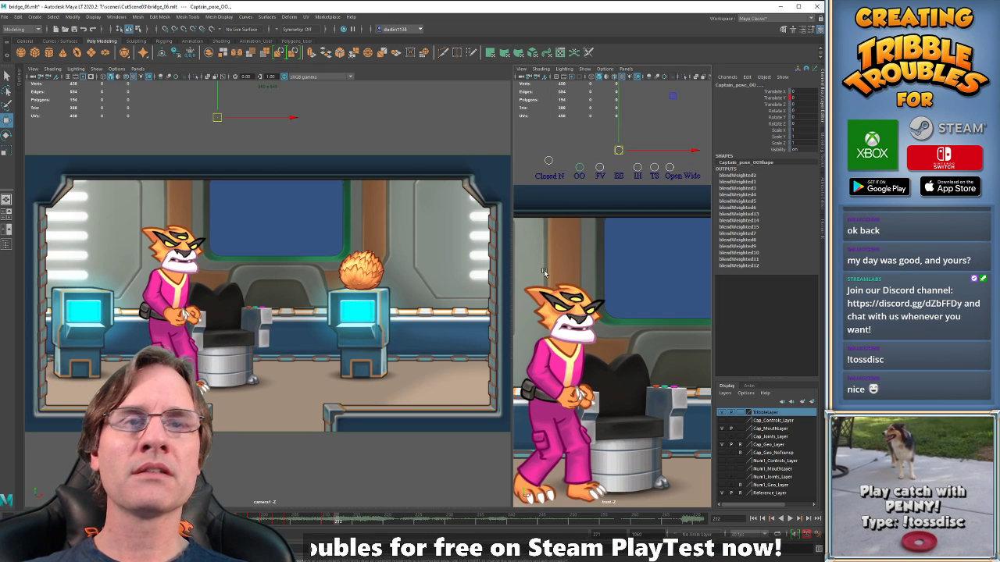
pyautogui.click(572, 142)
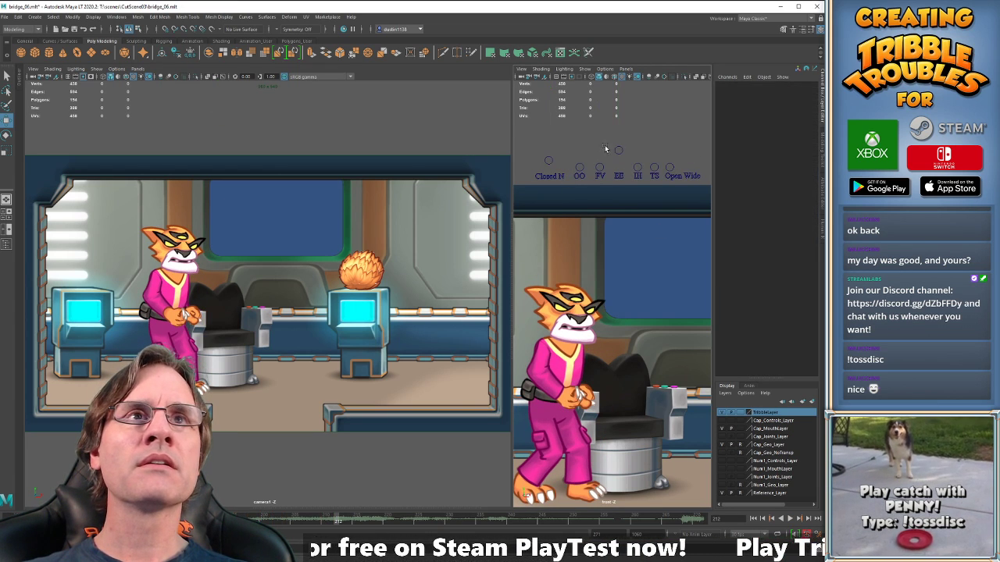
pyautogui.click(674, 158)
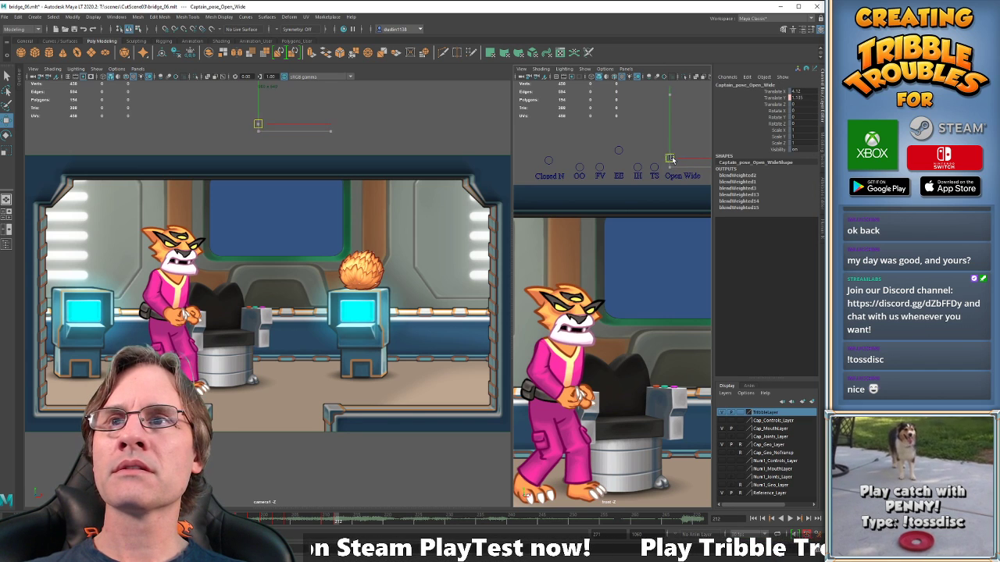
pyautogui.click(548, 161)
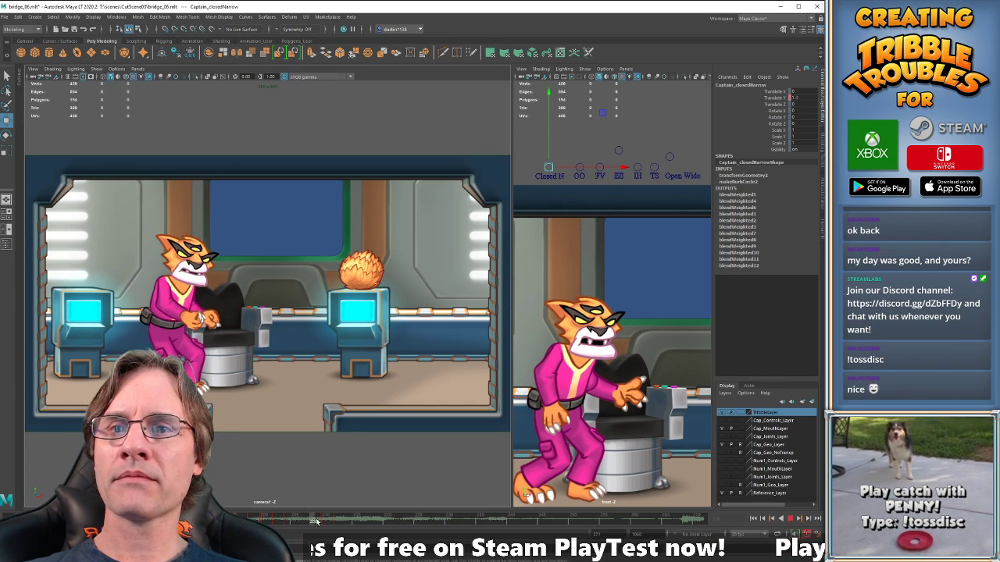
pyautogui.moveTo(336, 524); pyautogui.dragTo(338, 523)
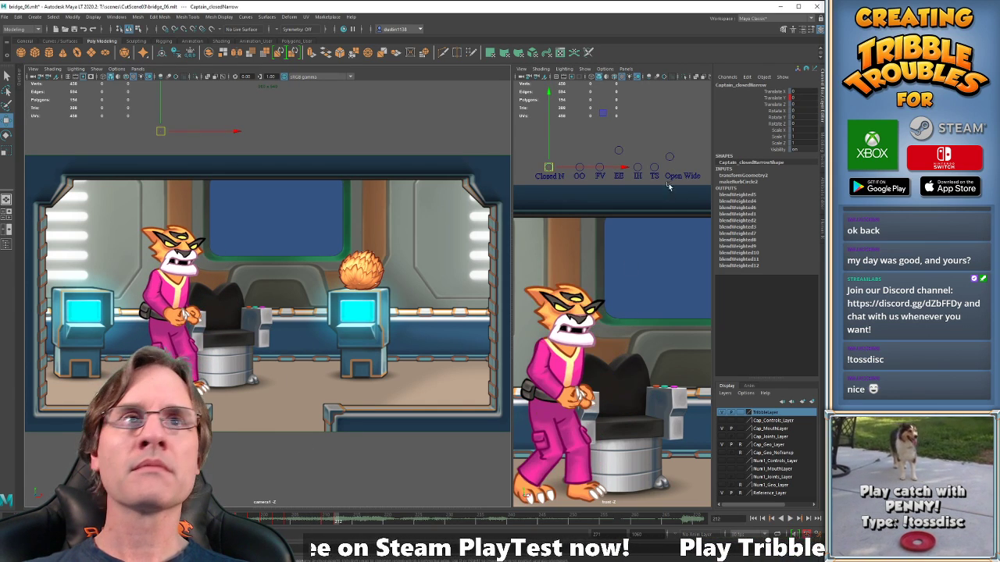
pyautogui.moveTo(670, 147); pyautogui.dragTo(668, 163)
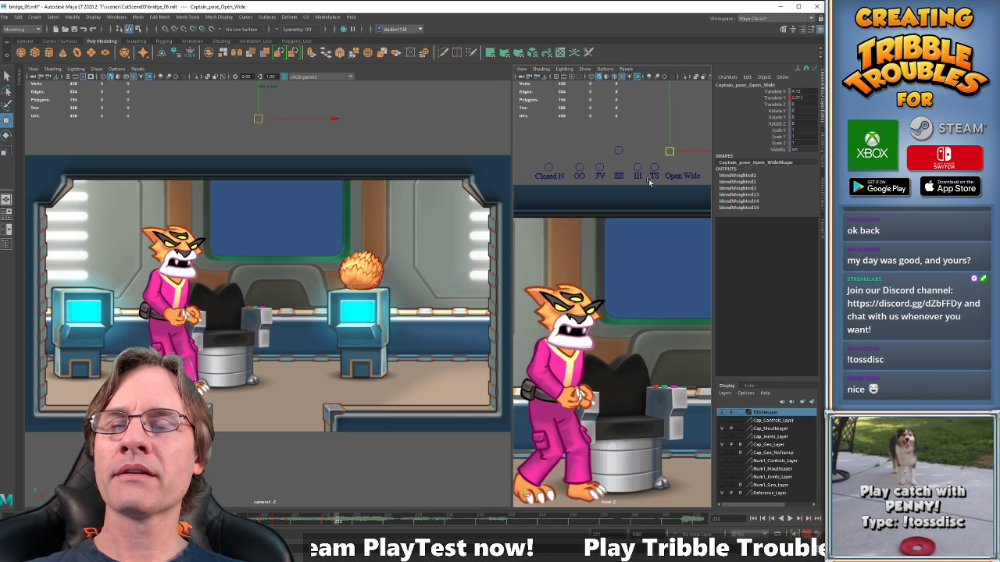
# At frame 214, lower the Open Wide control to about 0.77 and compare the mouth with the pose at frame 212.
pyautogui.moveTo(336, 523); pyautogui.dragTo(349, 523)
pyautogui.moveTo(536, 145); pyautogui.dragTo(625, 156)
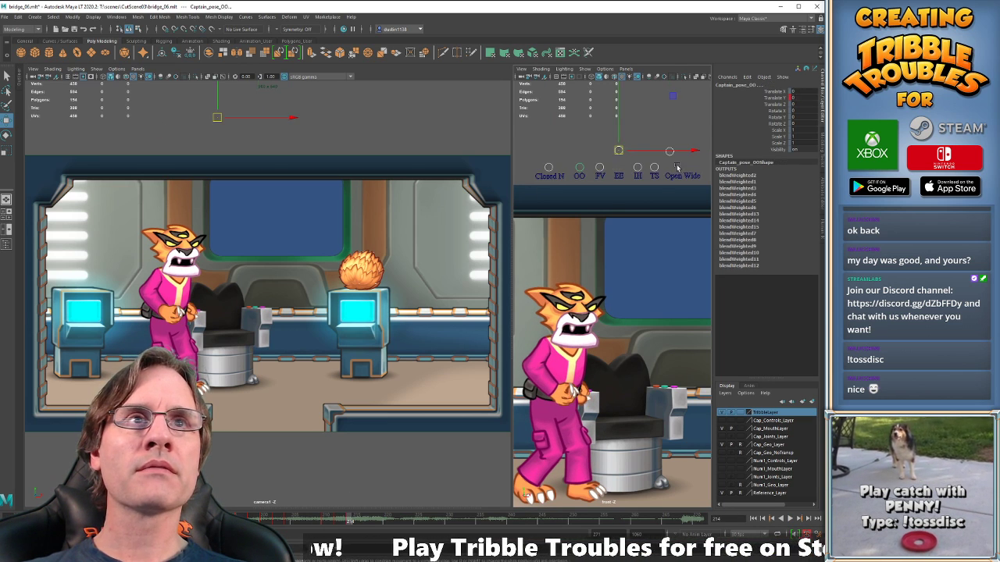
pyautogui.press(',')
pyautogui.press('.')
pyautogui.press('.')
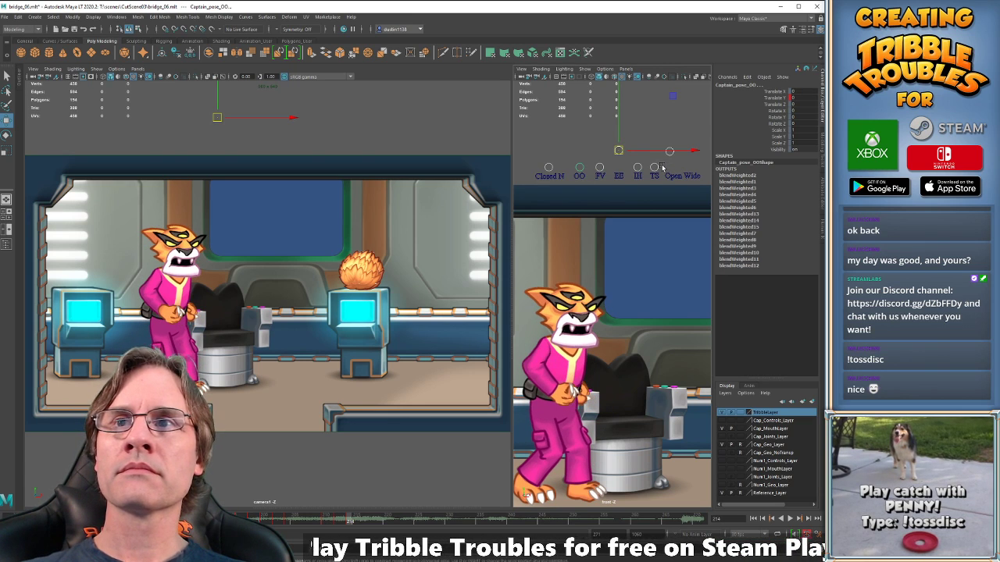
pyautogui.click(673, 158)
pyautogui.click(671, 152)
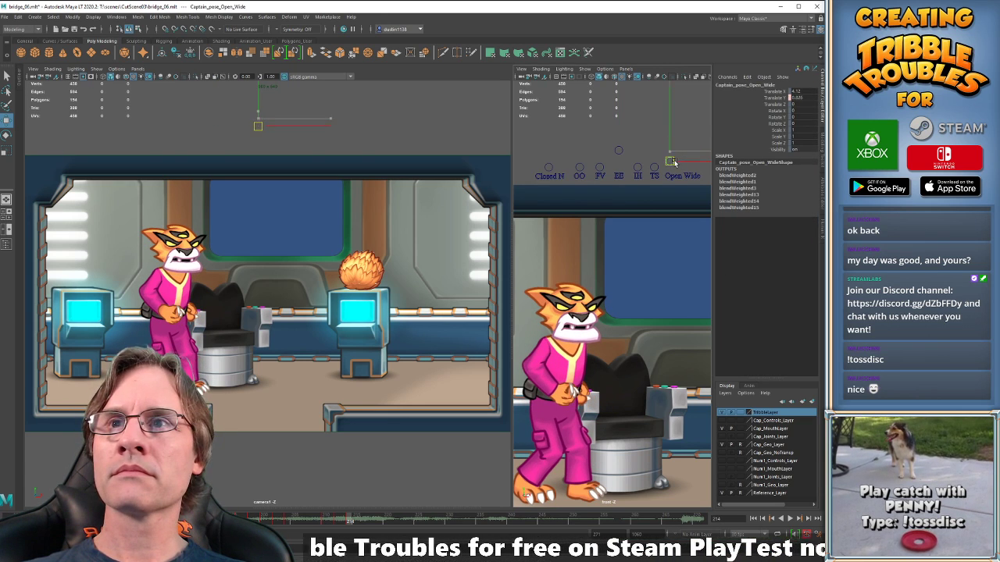
pyautogui.press(',')
pyautogui.press(',')
pyautogui.press('.')
pyautogui.press('.')
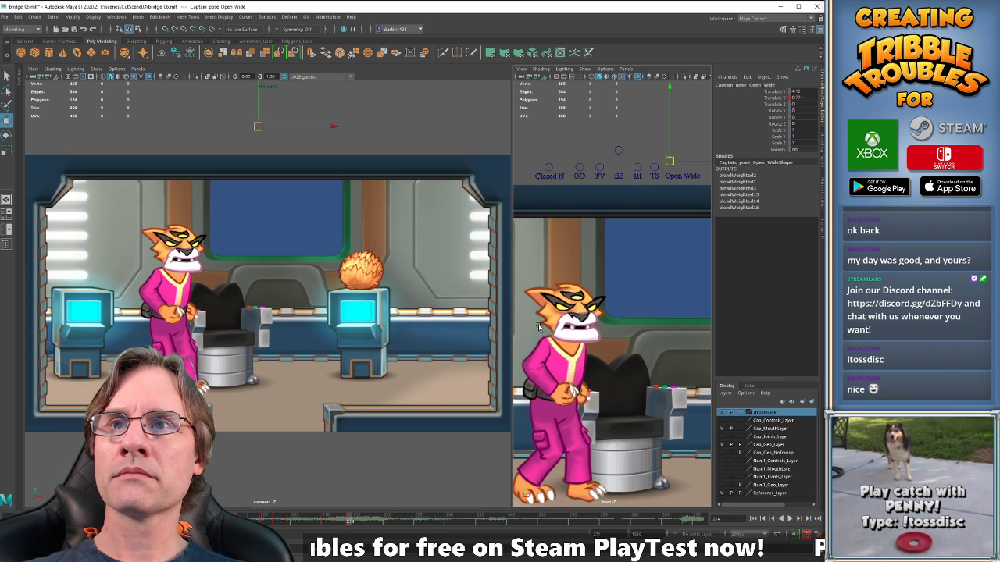
# Step through the mouth poses up to frame 220, play the shot from around frame 202 and stop at frame 212.
pyautogui.press('.')
pyautogui.press('.')
pyautogui.press('.')
pyautogui.press('.')
pyautogui.press('.')
pyautogui.press('.')
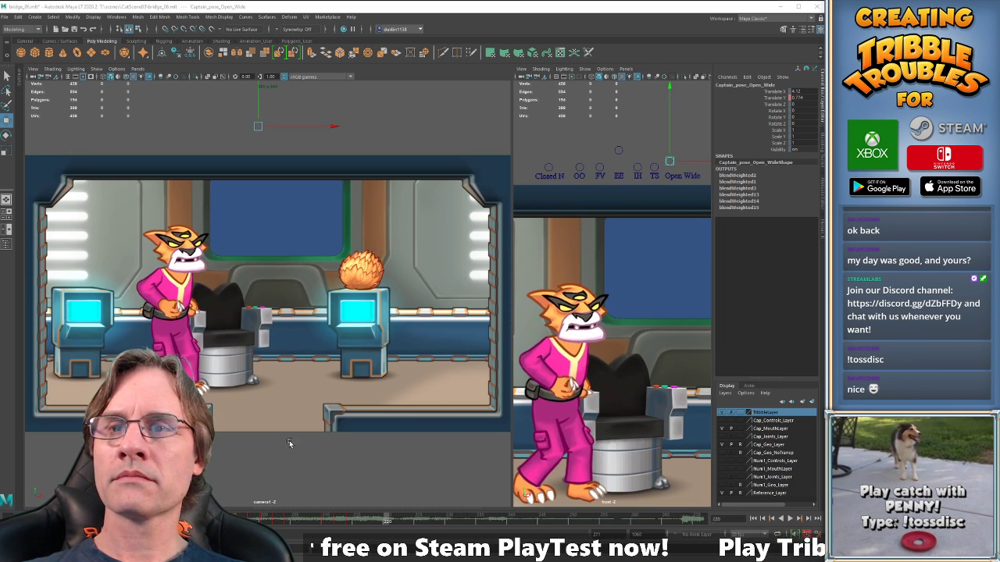
pyautogui.press('.')
pyautogui.press('.')
pyautogui.press('.')
pyautogui.press('.')
pyautogui.press('.')
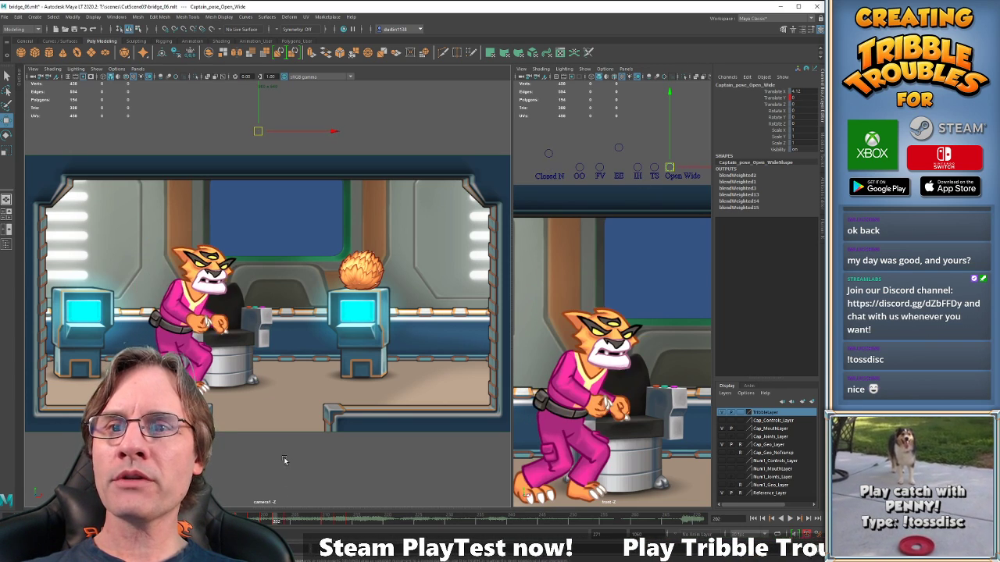
pyautogui.hotkey('alt', 'v')
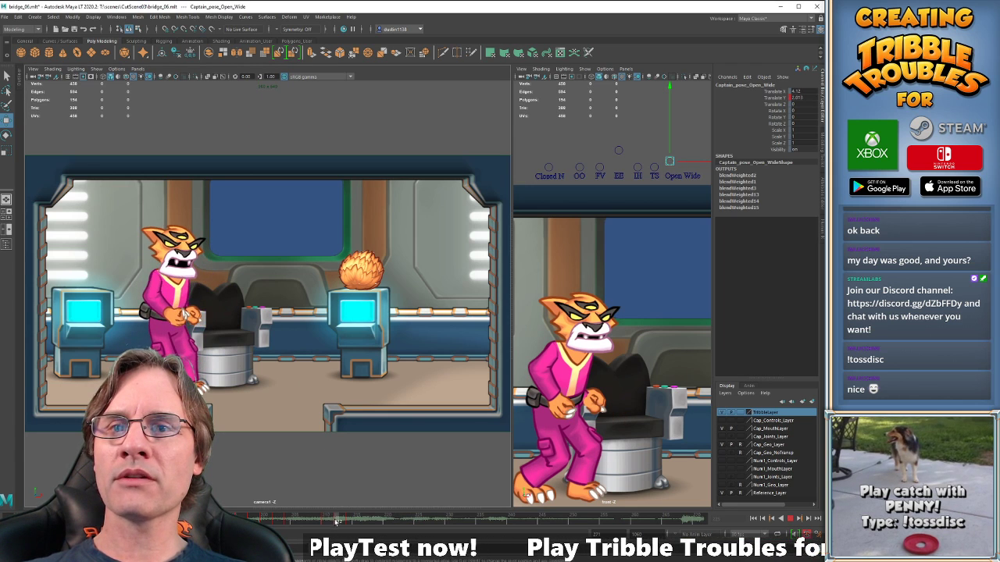
pyautogui.moveTo(348, 524); pyautogui.dragTo(345, 524)
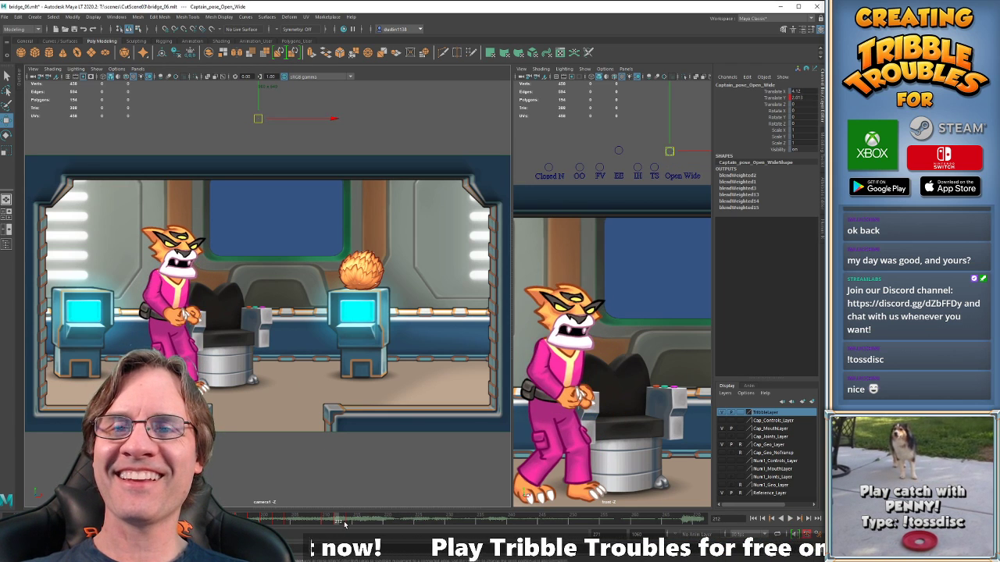
# Move to frame 216 and select all the captain's mouth controls there.
pyautogui.hotkey('alt', '.')
pyautogui.hotkey('alt', '.')
pyautogui.hotkey('alt', '.')
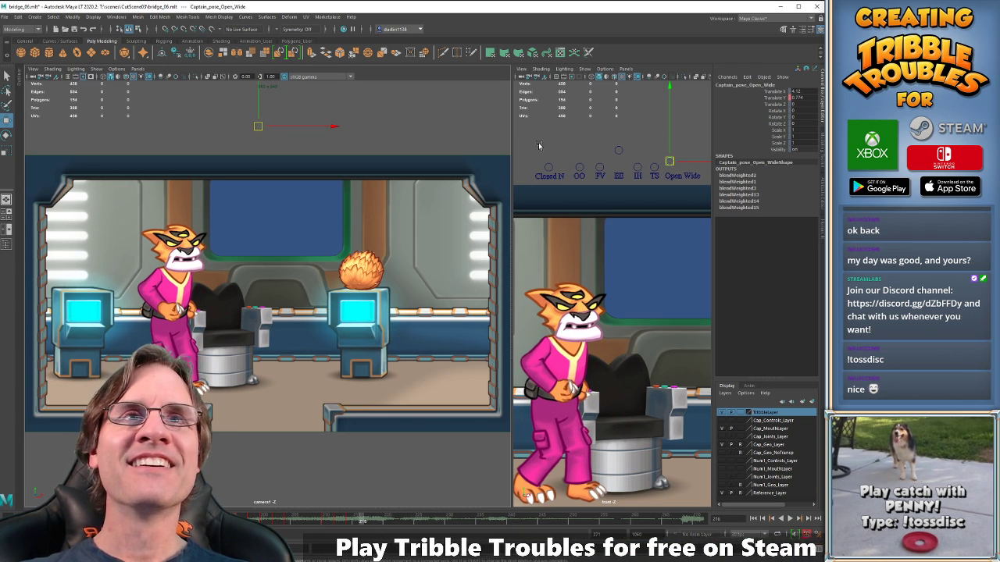
pyautogui.moveTo(538, 145); pyautogui.dragTo(697, 171)
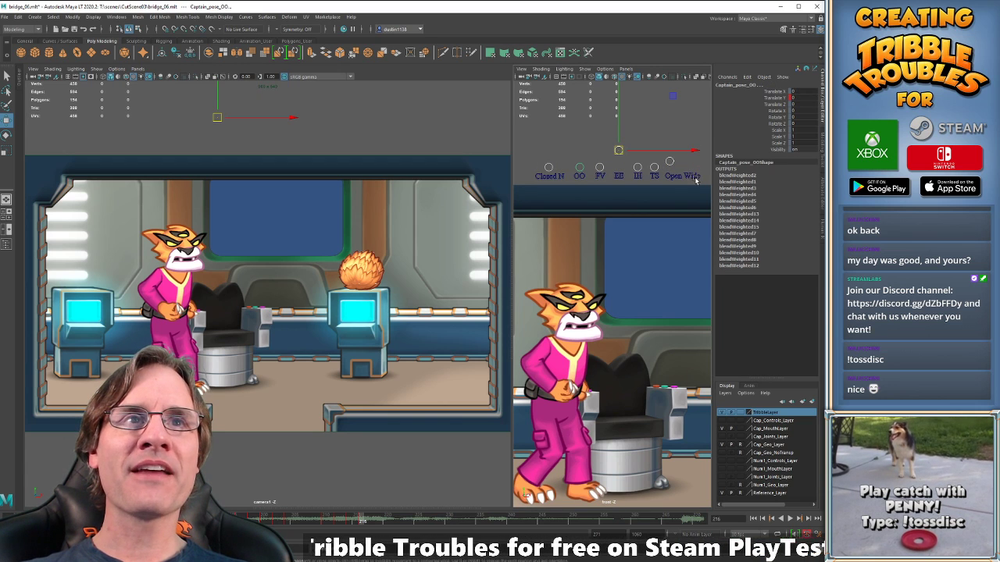
# Set the Open Wide control to about 1.29 at frame 214, comparing the mouth against frame 212.
pyautogui.hotkey('alt', ',')
pyautogui.hotkey('alt', ',')
pyautogui.click(668, 160)
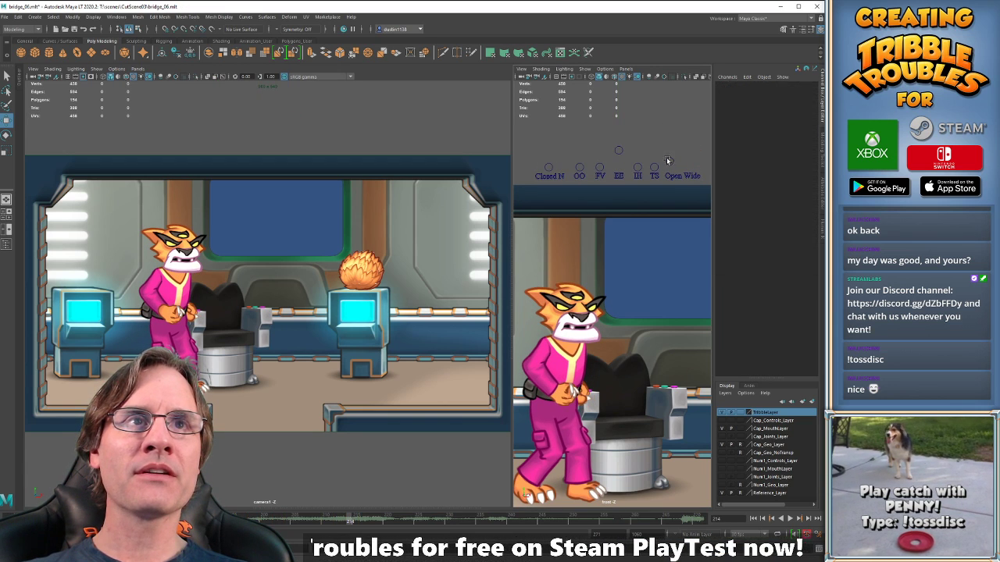
pyautogui.click(670, 152)
pyautogui.hotkey('alt', ',')
pyautogui.hotkey('alt', ',')
pyautogui.hotkey('alt', '.')
pyautogui.hotkey('alt', '.')
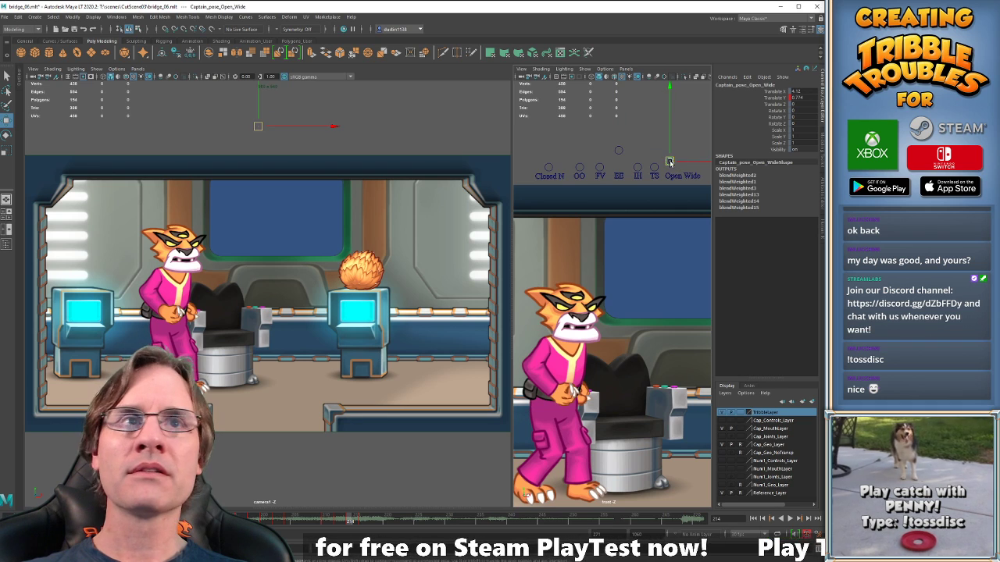
pyautogui.moveTo(670, 162); pyautogui.dragTo(671, 159)
pyautogui.hotkey('alt', ',')
pyautogui.hotkey('alt', ',')
pyautogui.hotkey('alt', '.')
pyautogui.hotkey('alt', '.')
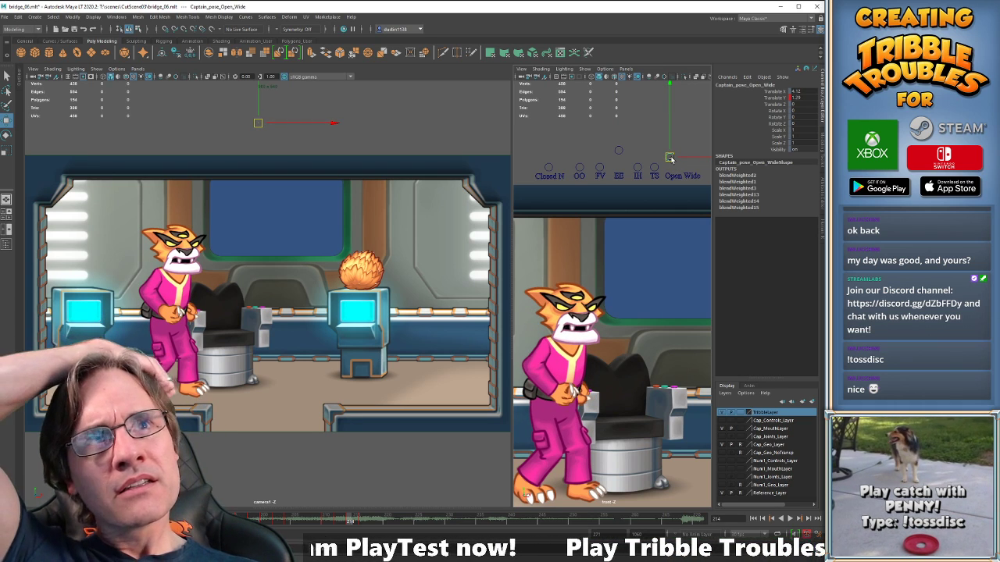
pyautogui.hotkey('alt', ',')
pyautogui.hotkey('alt', ',')
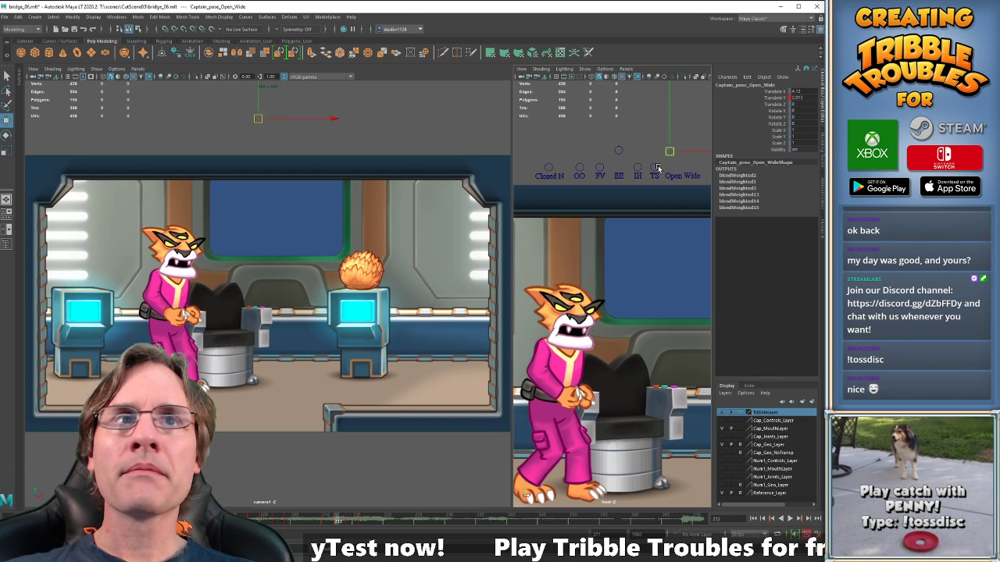
# Raise the EE control to about 2.6 at frame 214 and about 2.7 at frame 216, comparing the two poses.
pyautogui.hotkey('alt', '.')
pyautogui.hotkey('alt', '.')
pyautogui.click(620, 151)
pyautogui.moveTo(620, 151); pyautogui.dragTo(624, 143)
pyautogui.hotkey('alt', '.')
pyautogui.hotkey('alt', '.')
pyautogui.hotkey('alt', ',')
pyautogui.hotkey('alt', ',')
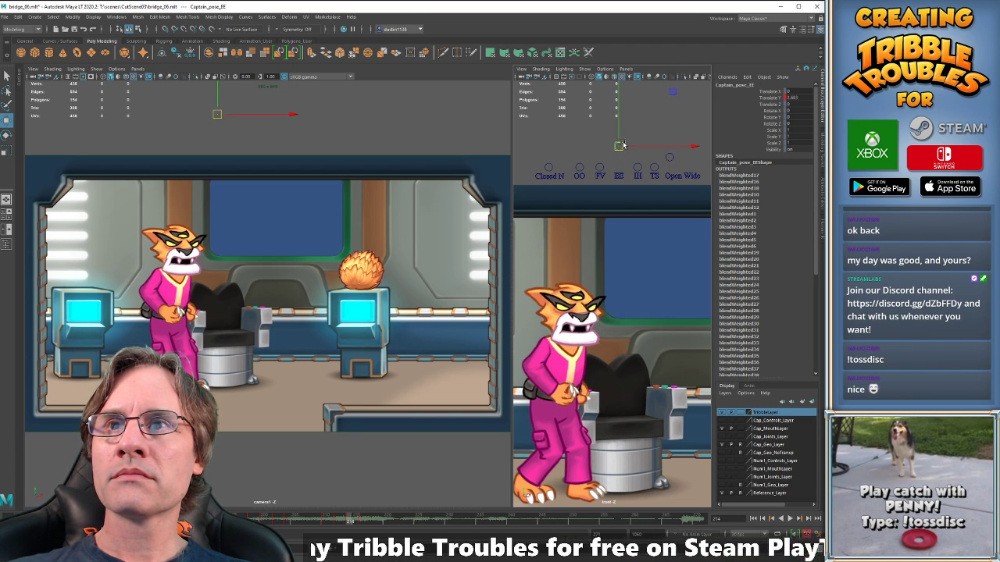
pyautogui.hotkey('alt', '.')
pyautogui.hotkey('alt', '.')
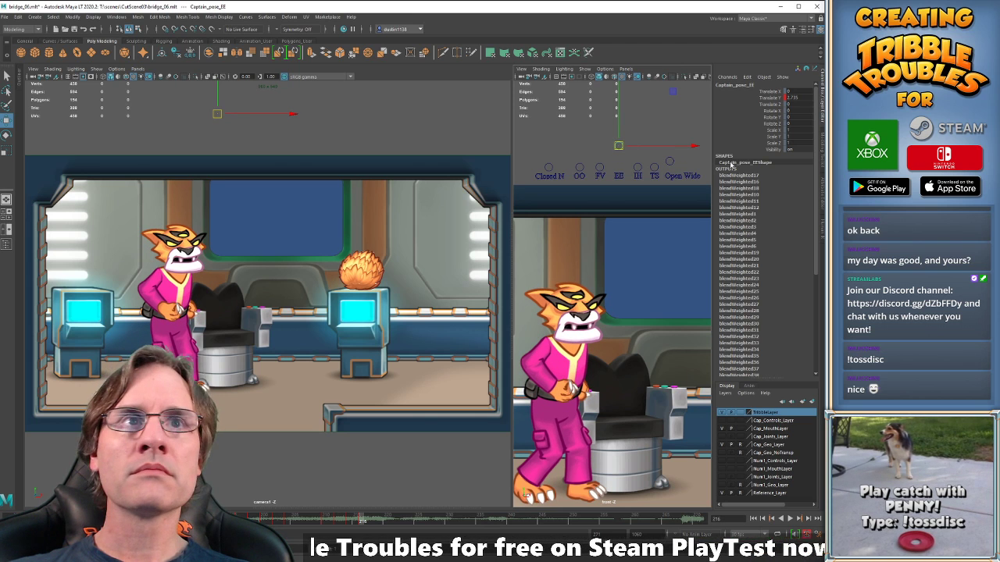
# Lower the Open Wide control to 0 at frame 216 and compare the mouth with the preceding pose.
pyautogui.click(668, 158)
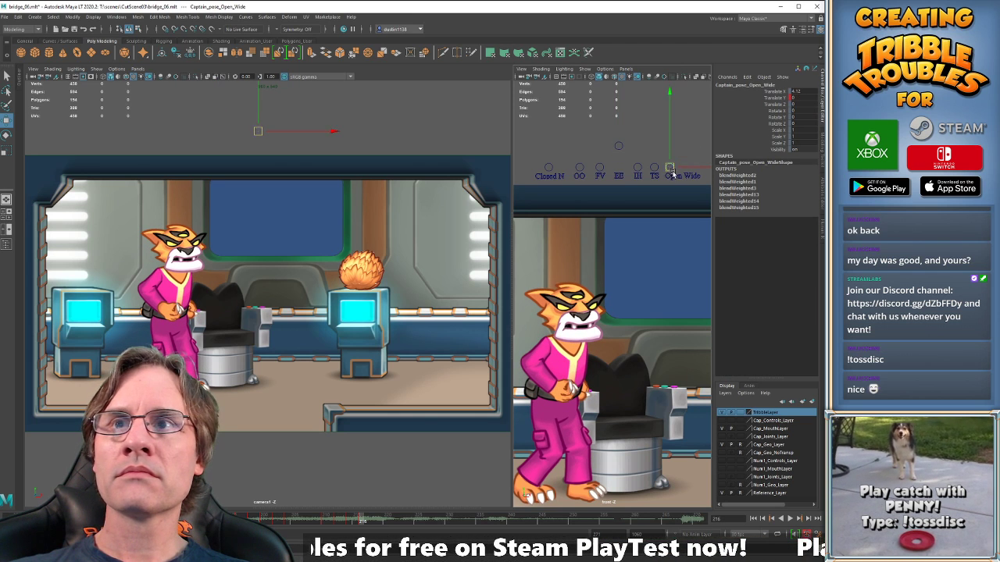
pyautogui.hotkey('alt', ',')
pyautogui.hotkey('alt', ',')
pyautogui.hotkey('alt', '.')
pyautogui.hotkey('alt', '.')
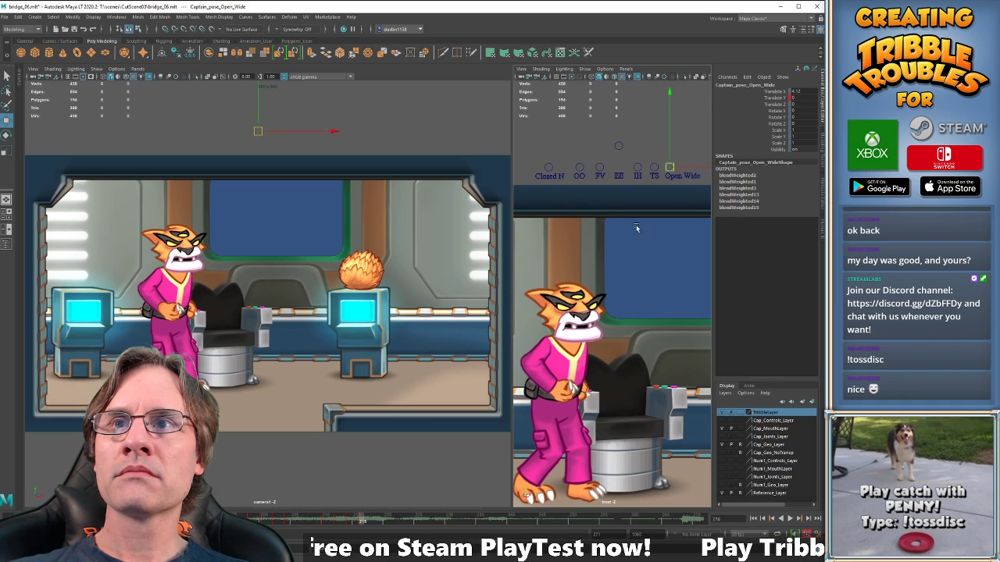
# Play back the captain's line from around frame 194 to review the revised mouth poses.
pyautogui.click(298, 521)
pyautogui.hotkey('alt', 'v')
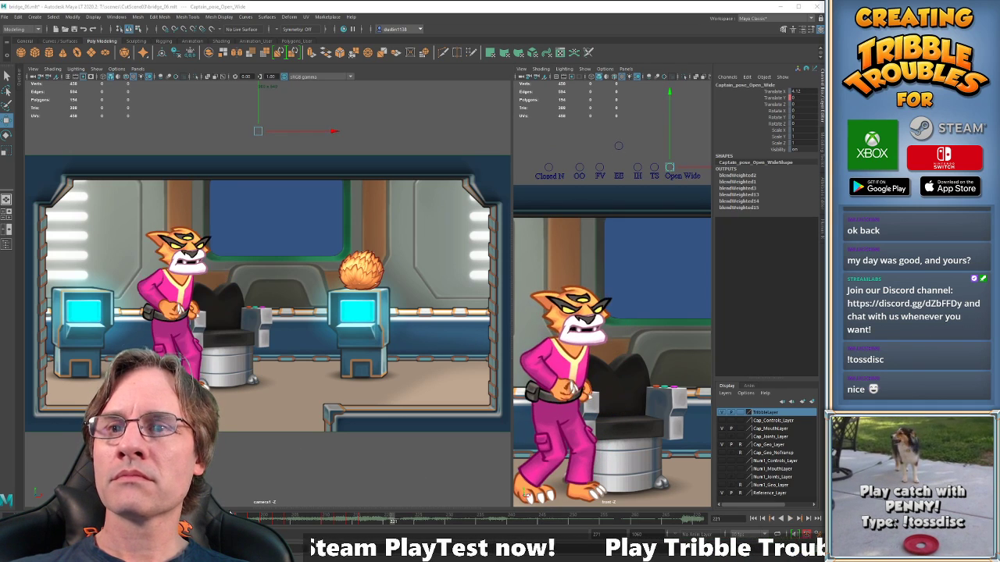
pyautogui.middleClick(236, 362)
pyautogui.click(227, 520)
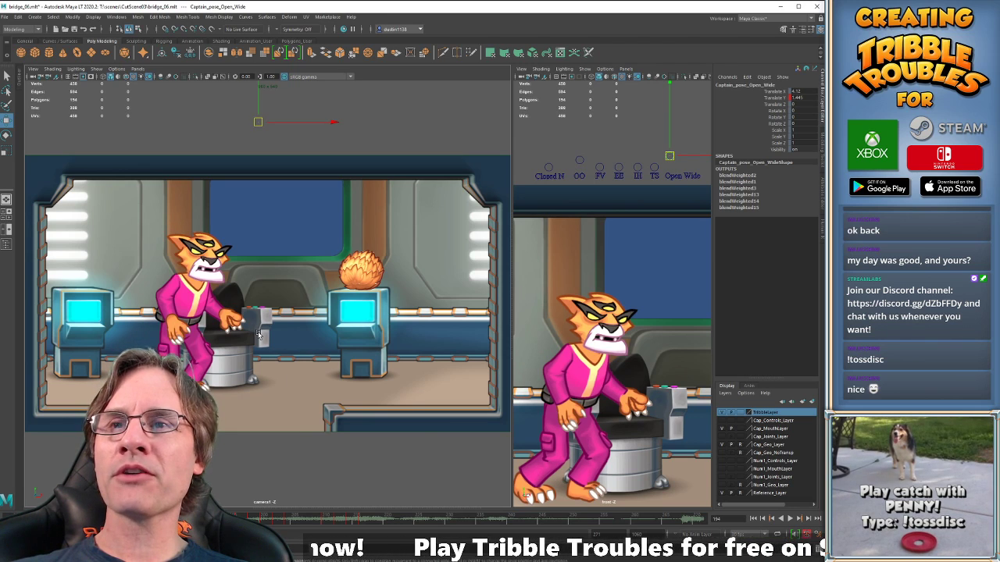
pyautogui.hotkey('alt', 'v')
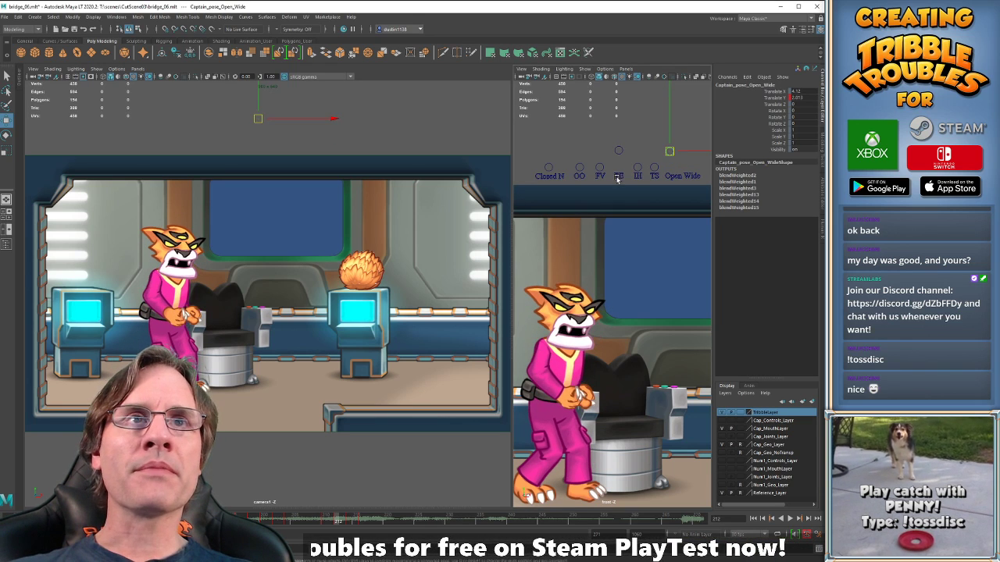
# Compare the mouth around frame 212 and set the Open Wide control at frame 214 to about 0.88.
pyautogui.press(',')
pyautogui.press('.')
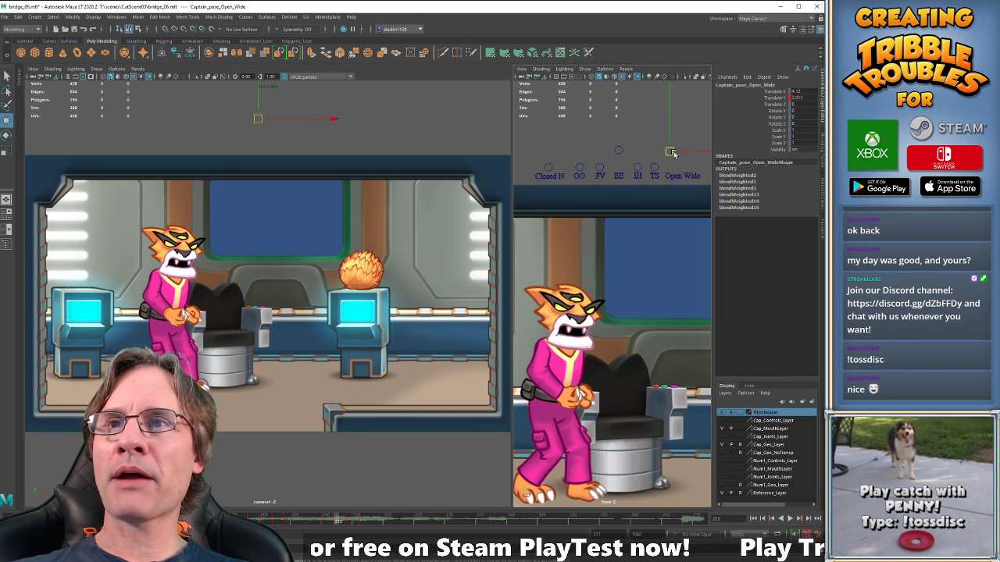
pyautogui.press(',')
pyautogui.press('.')
pyautogui.moveTo(669, 153); pyautogui.dragTo(669, 159)
pyautogui.press('.')
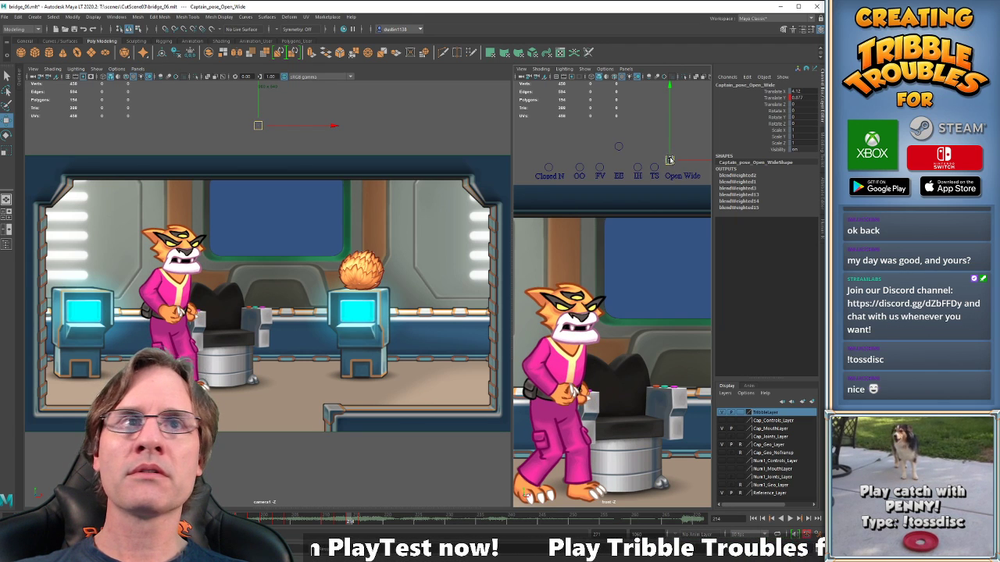
# Scrub the captain's line and play it back repeatedly from around frames 192 to 196 to review the mouth poses.
pyautogui.press('.')
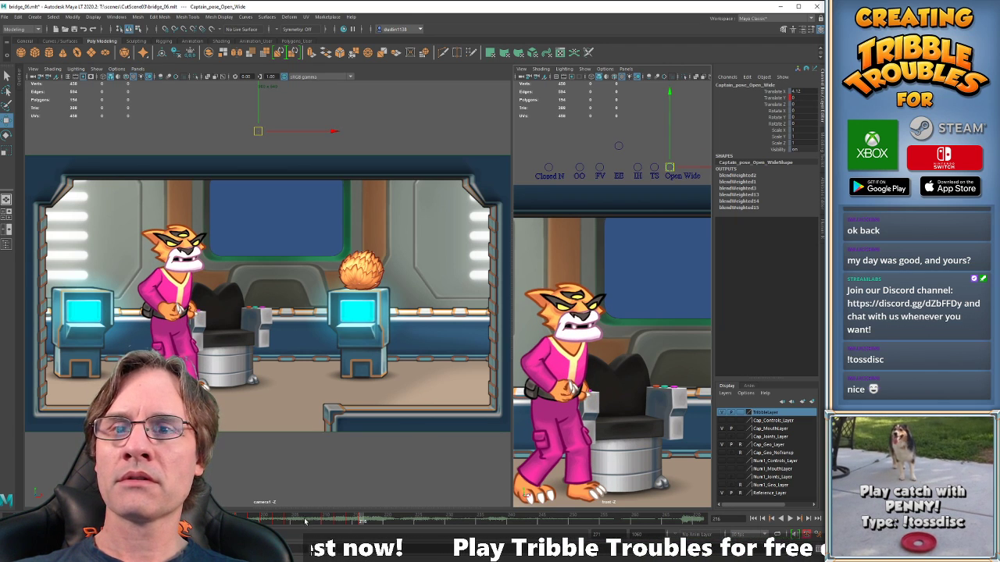
pyautogui.moveTo(305, 521); pyautogui.dragTo(391, 521)
pyautogui.click(213, 520)
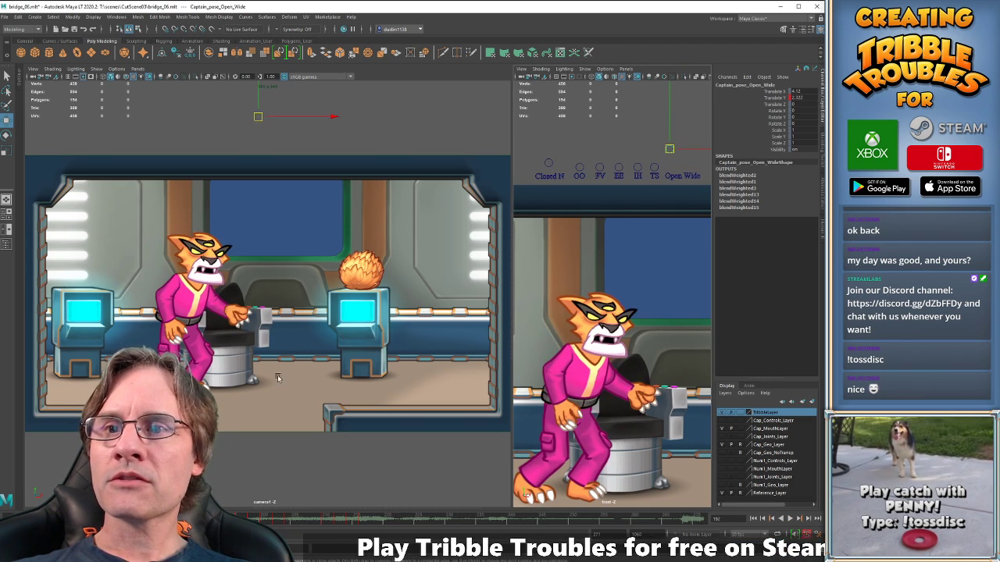
pyautogui.hotkey('alt', 'v')
pyautogui.hotkey('alt', 'v')
pyautogui.middleClick(251, 407)
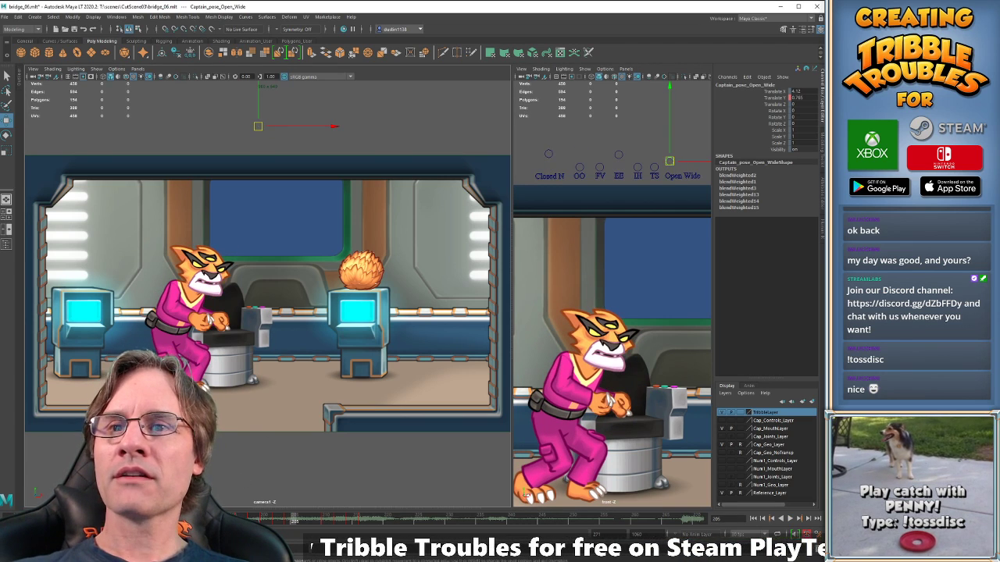
pyautogui.click(227, 520)
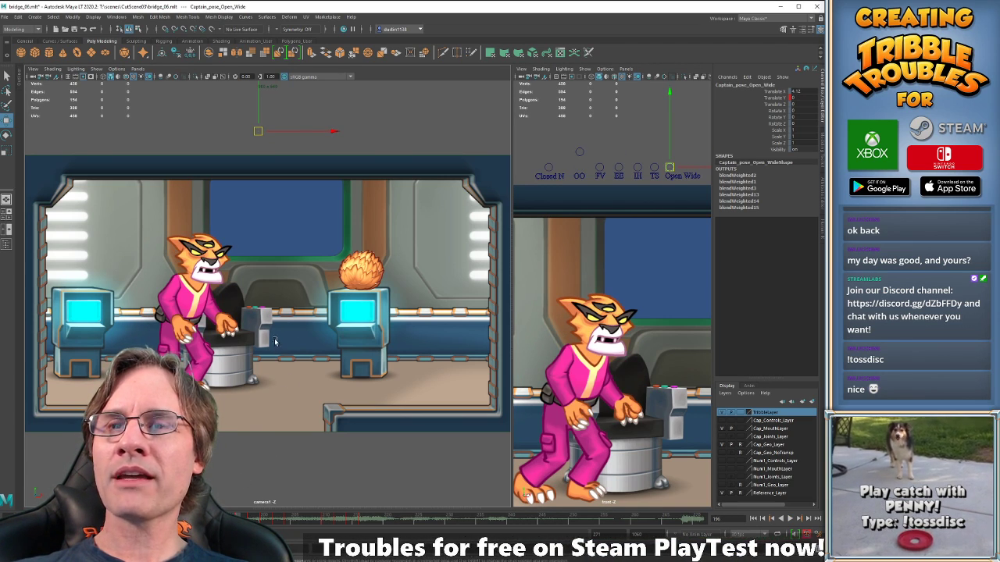
pyautogui.hotkey('alt', 'v')
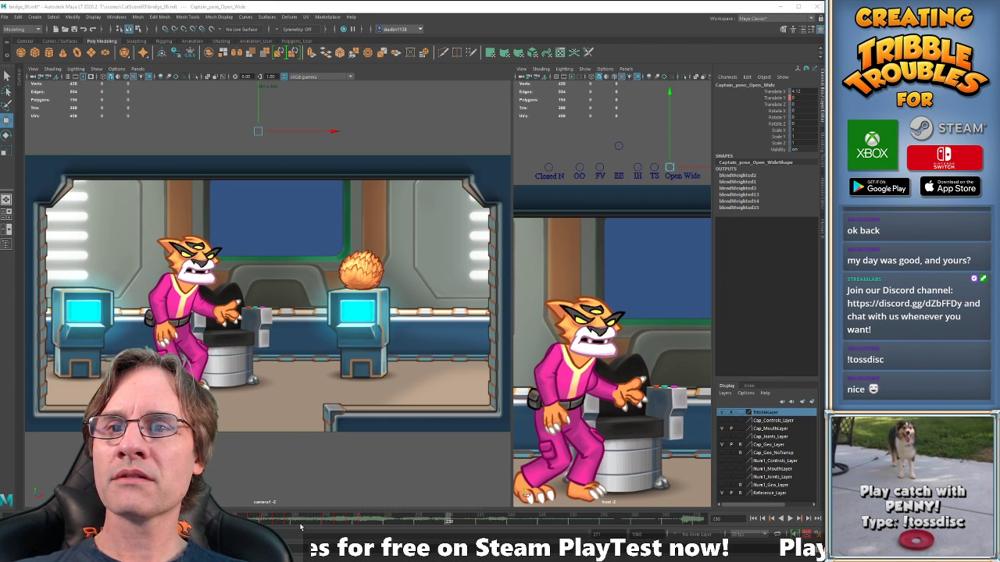
pyautogui.hotkey('alt', 'v')
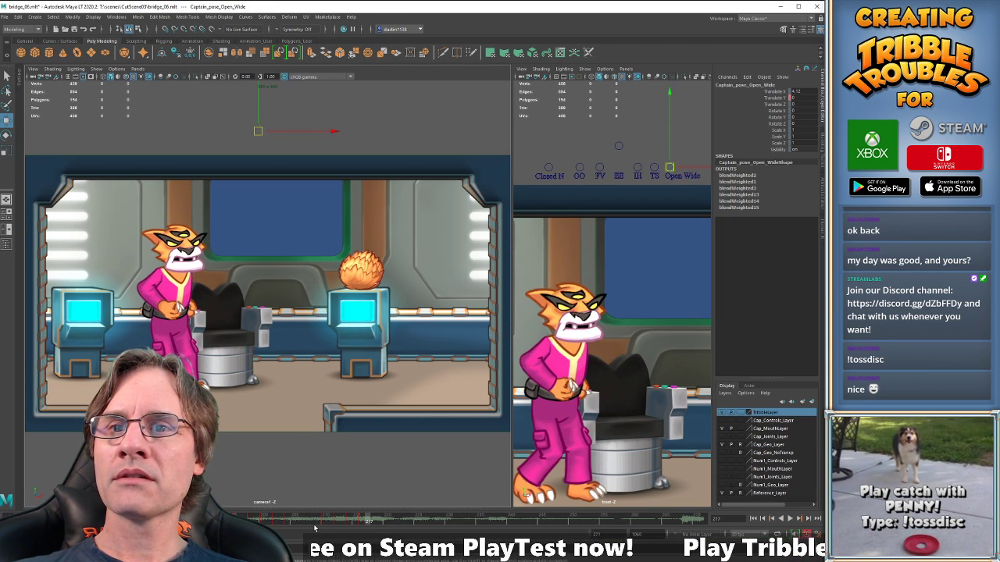
# Select all the mouth controls, shift their keys around frames 209 to 216 slightly earlier, and play back the line.
pyautogui.moveTo(316, 521); pyautogui.dragTo(331, 519)
pyautogui.moveTo(537, 143); pyautogui.dragTo(698, 178)
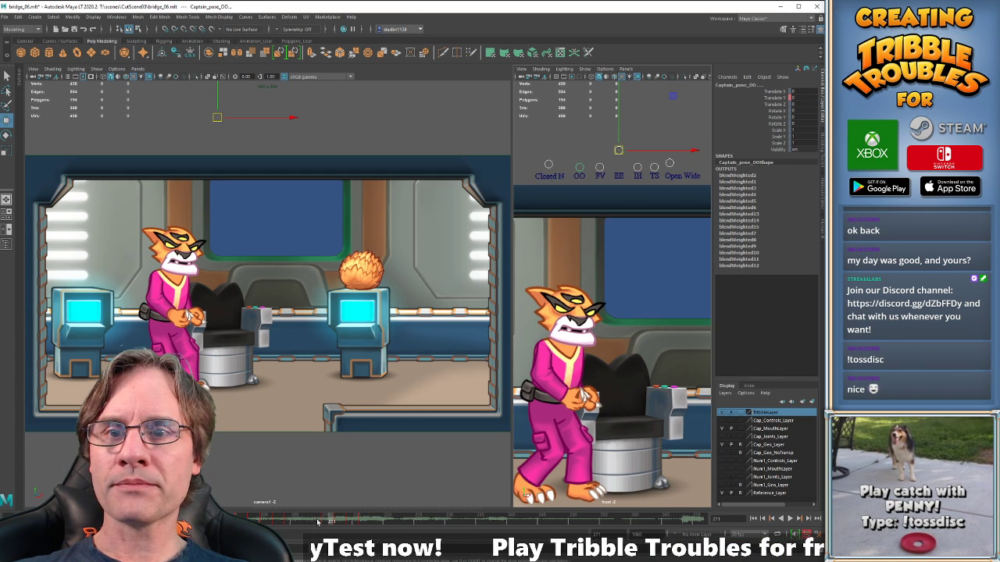
pyautogui.keyDown('shift'); pyautogui.moveTo(317, 522); pyautogui.dragTo(360, 521); pyautogui.keyUp('shift')
pyautogui.hotkey('alt', 'v')
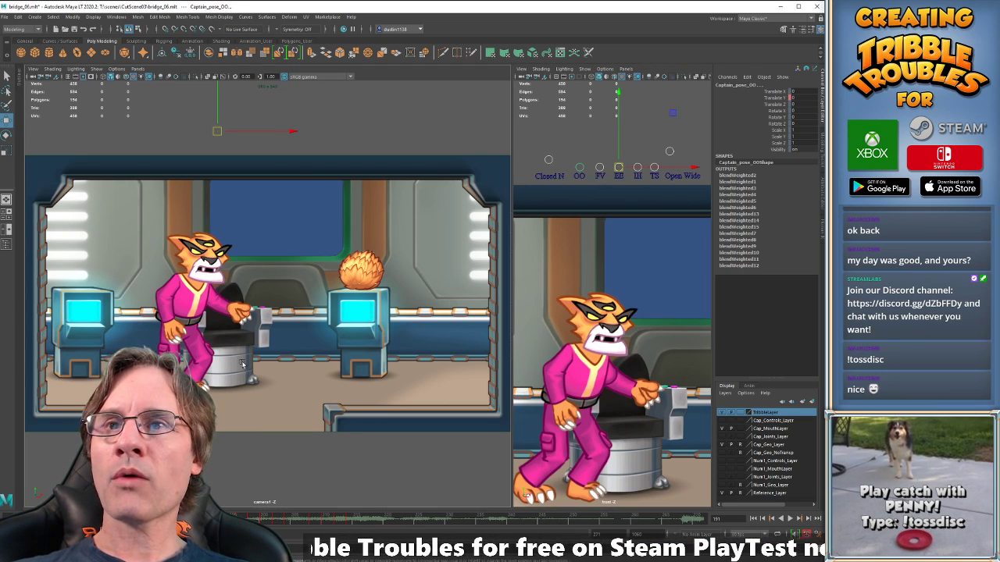
pyautogui.hotkey('alt', 'v')
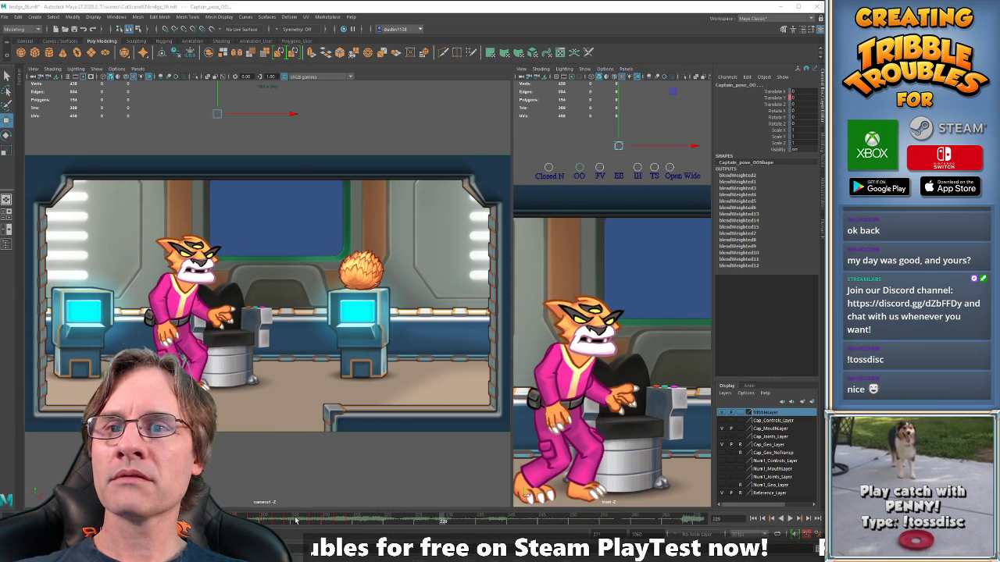
# Raise the Open Wide control at frame 210 to about 1.5.
pyautogui.moveTo(295, 520); pyautogui.dragTo(353, 517)
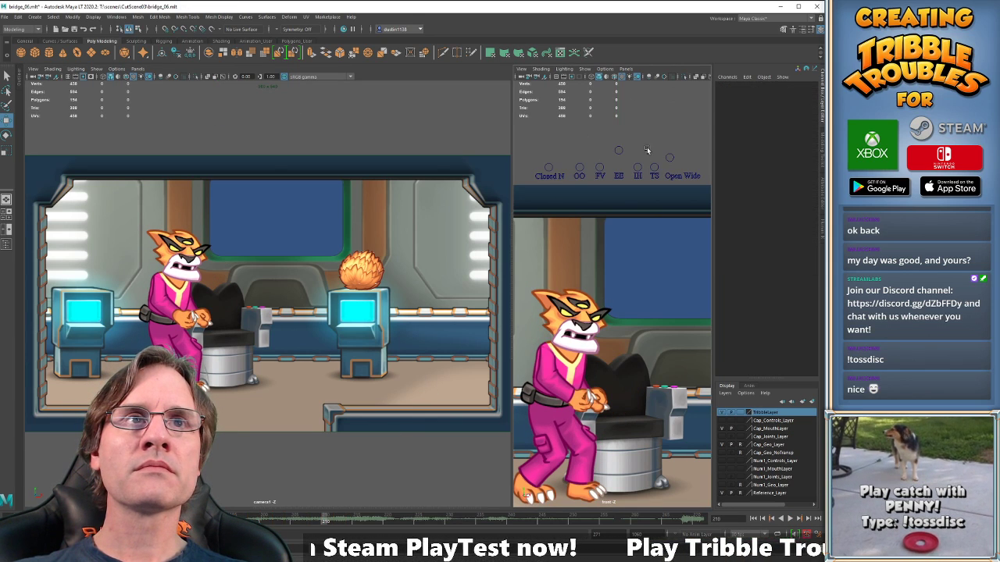
pyautogui.click(670, 156)
pyautogui.moveTo(672, 159); pyautogui.dragTo(674, 155)
pyautogui.press('.')
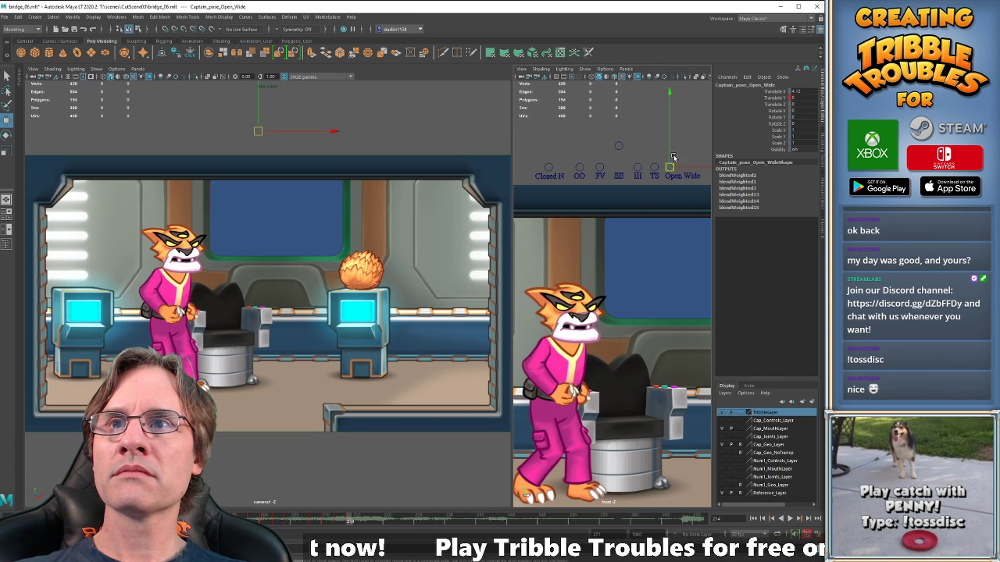
# Set the Open Wide control at frame 214 to about 0.98 and compare the mouth with the neighbouring poses.
pyautogui.click(674, 147)
pyautogui.click(672, 166)
pyautogui.moveTo(671, 166); pyautogui.dragTo(674, 161)
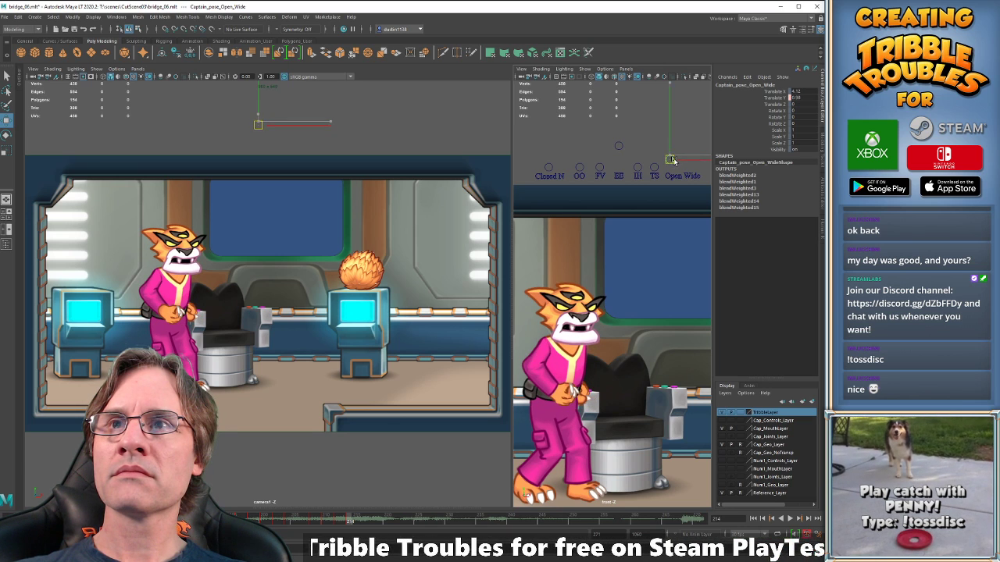
pyautogui.press(',')
pyautogui.press(',')
pyautogui.press('.')
pyautogui.press('.')
pyautogui.press(',')
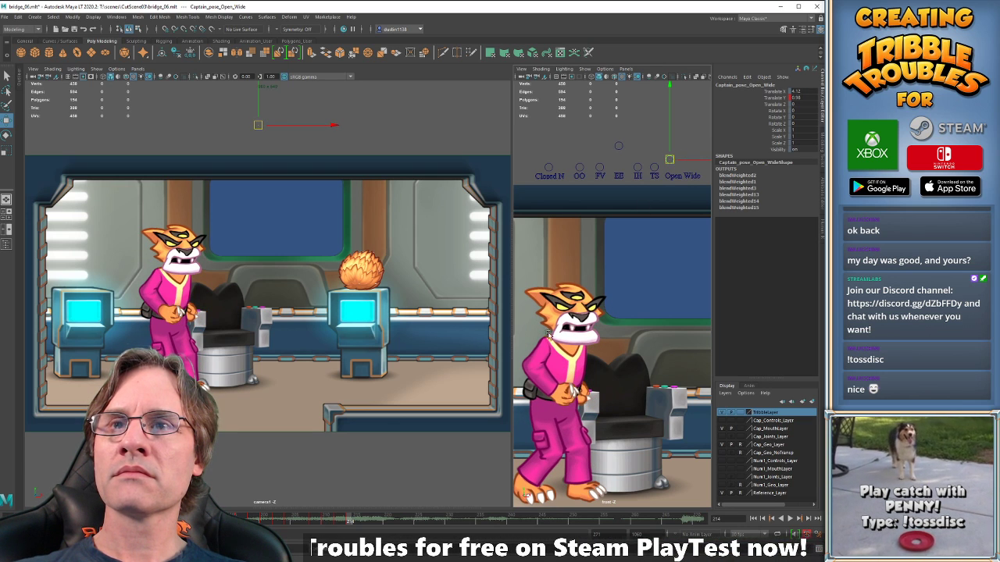
# Scrub to frame 210 and play back the line from around frame 195 to review the Open Wide changes.
pyautogui.click(283, 520)
pyautogui.moveTo(284, 521); pyautogui.dragTo(326, 520)
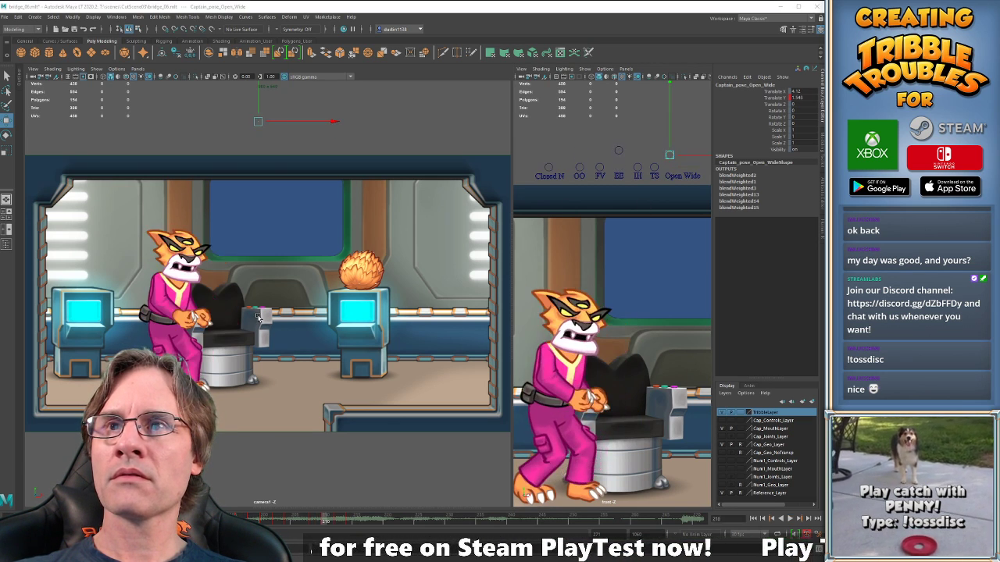
pyautogui.click(224, 518)
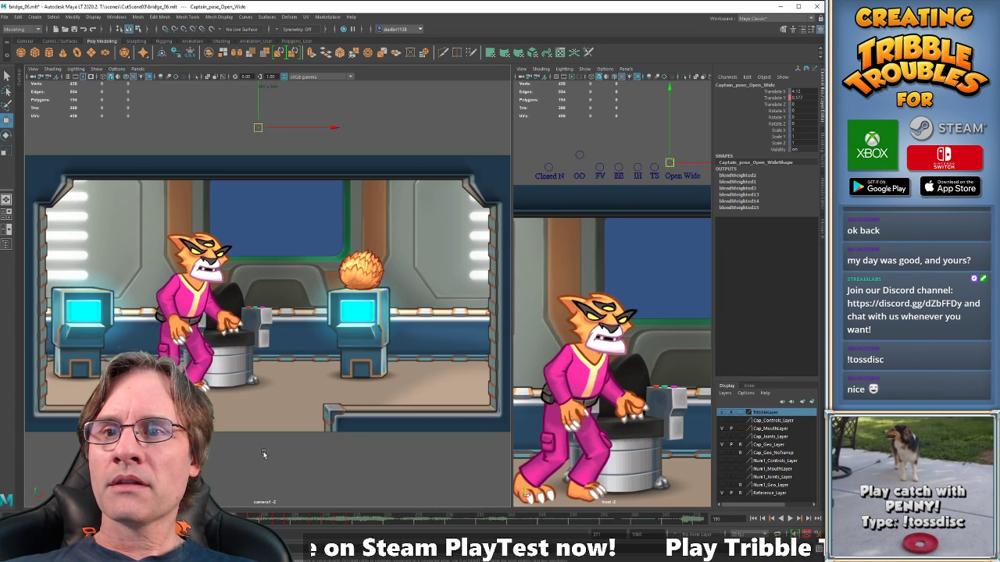
pyautogui.hotkey('alt', 'v')
pyautogui.hotkey('alt', 'v')
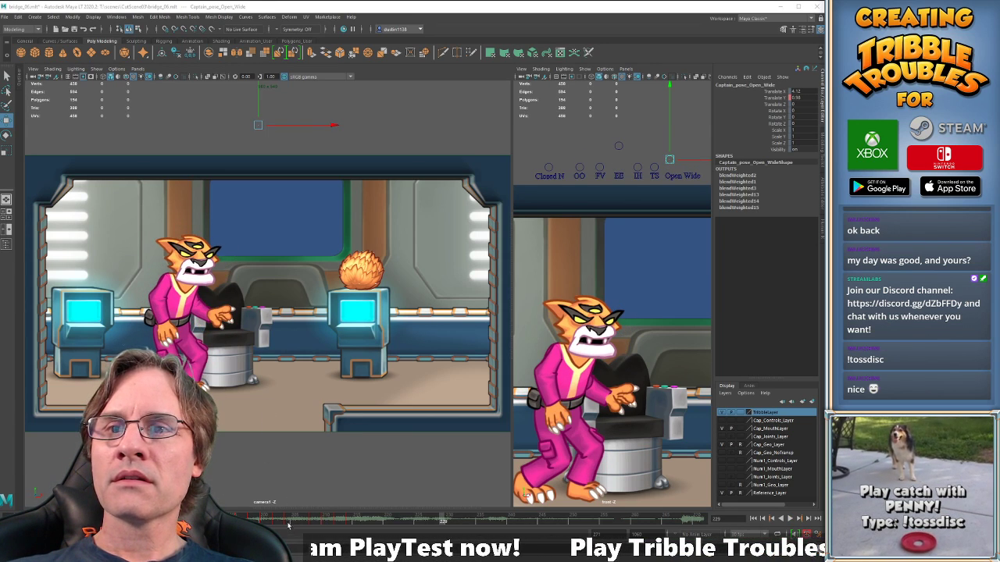
pyautogui.hotkey('alt', 'v')
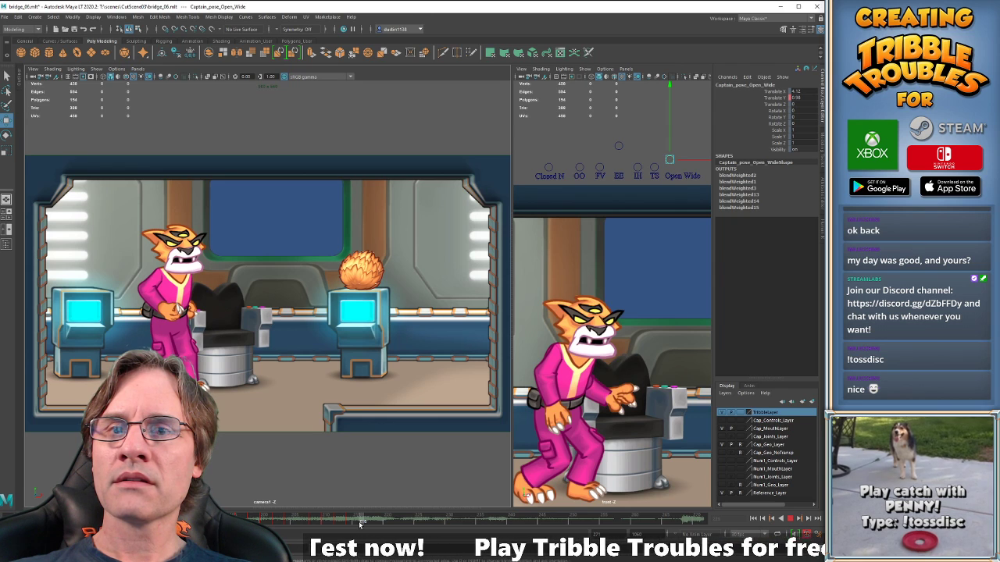
pyautogui.hotkey('alt', 'v')
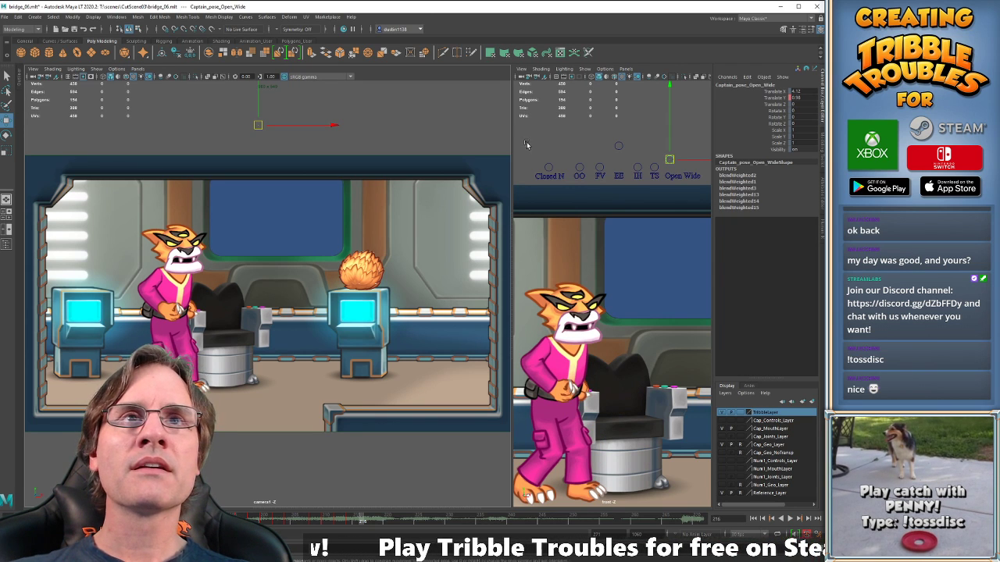
# Key all the mouth controls at frame 216 and check the pose against the preceding one in playback.
pyautogui.moveTo(526, 144); pyautogui.dragTo(691, 175)
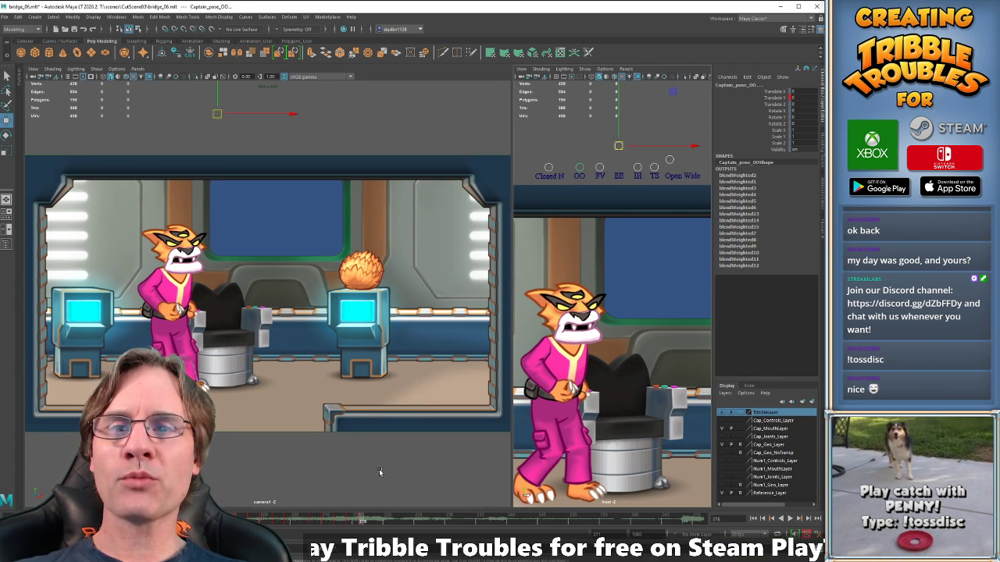
pyautogui.hotkey('alt', 'v')
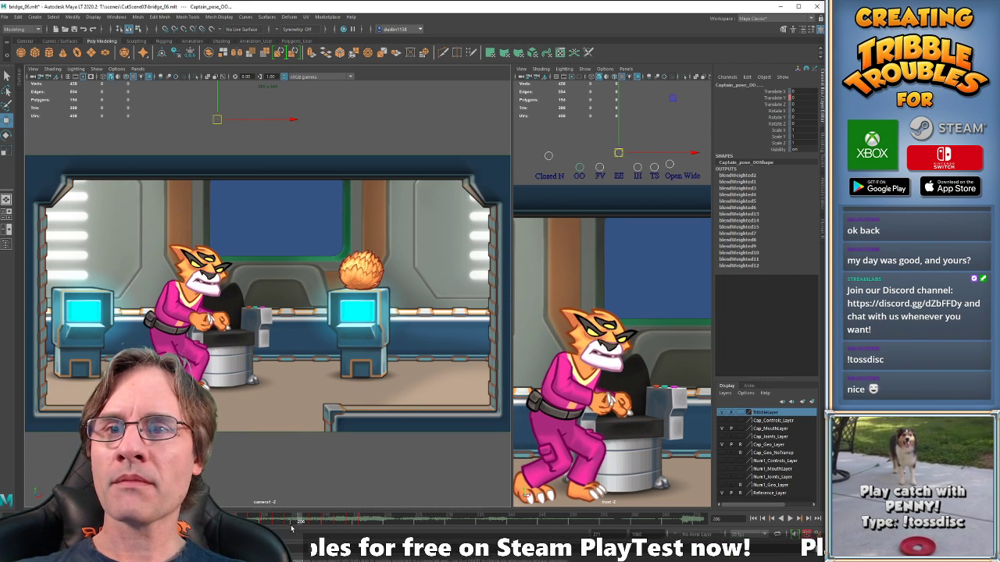
pyautogui.moveTo(295, 524); pyautogui.dragTo(364, 523)
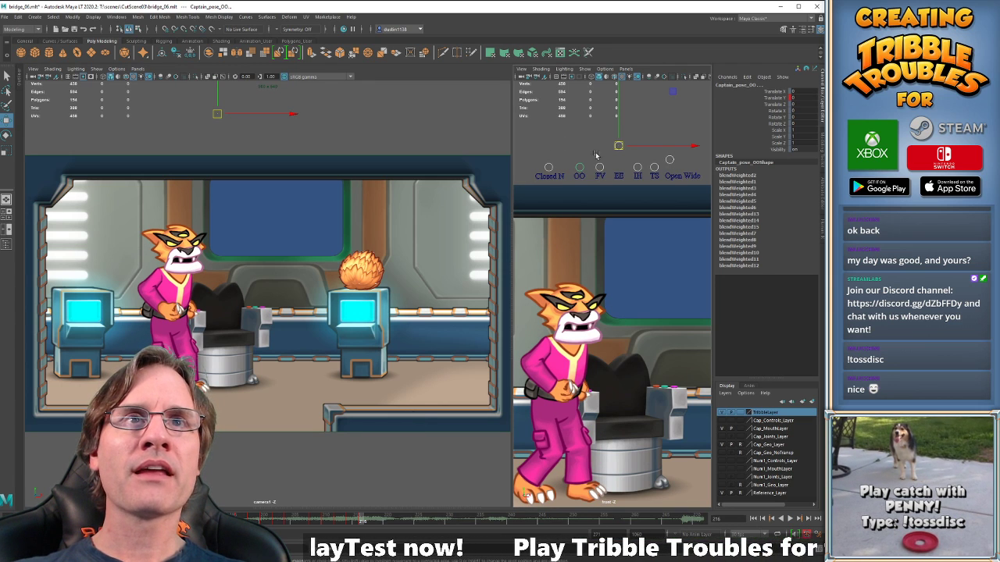
pyautogui.press(',')
pyautogui.press('.')
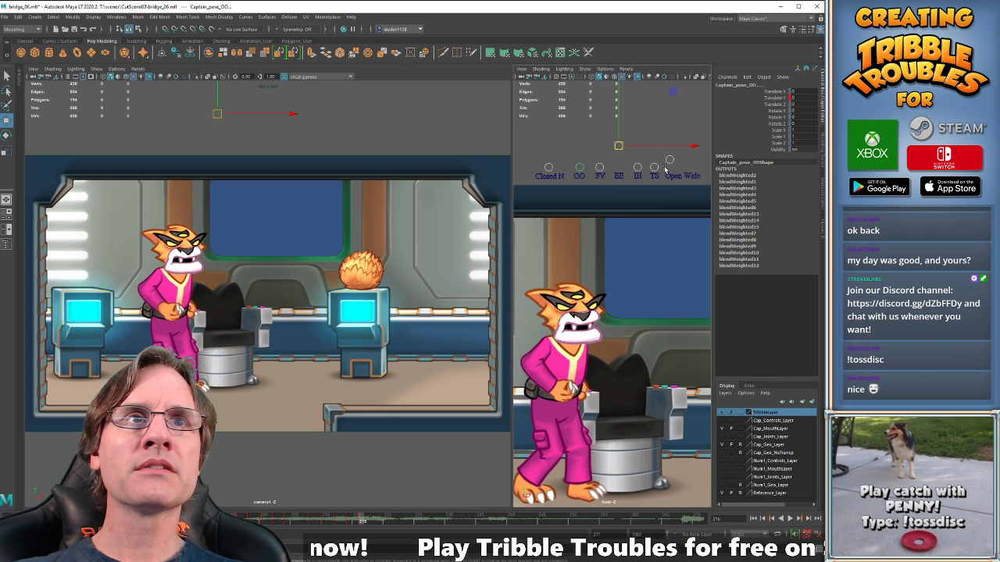
# Raise the Closed N control to about 2.0 and lower the Open Wide control to 0 at frame 216.
pyautogui.click(549, 167)
pyautogui.moveTo(549, 166); pyautogui.dragTo(549, 151)
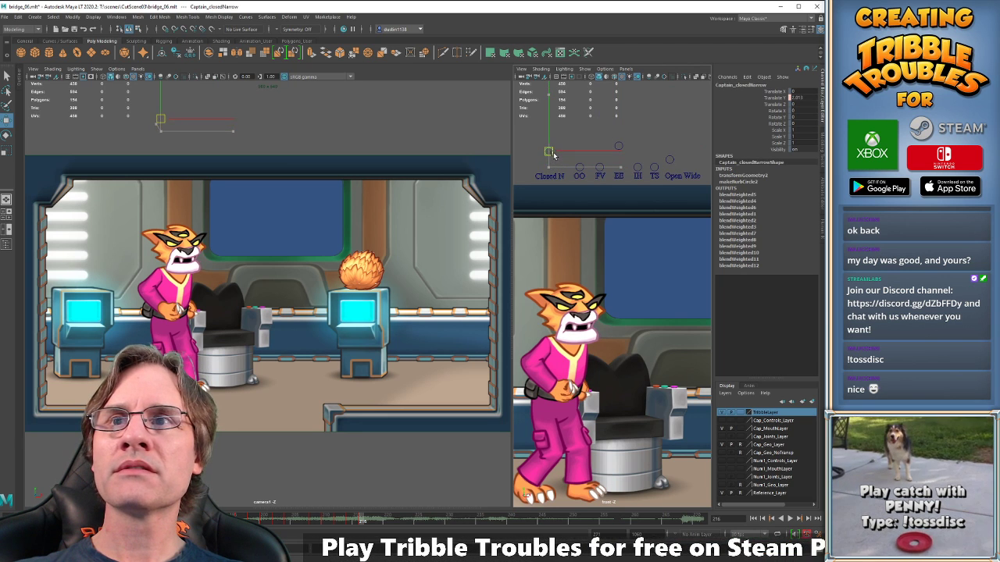
pyautogui.click(669, 160)
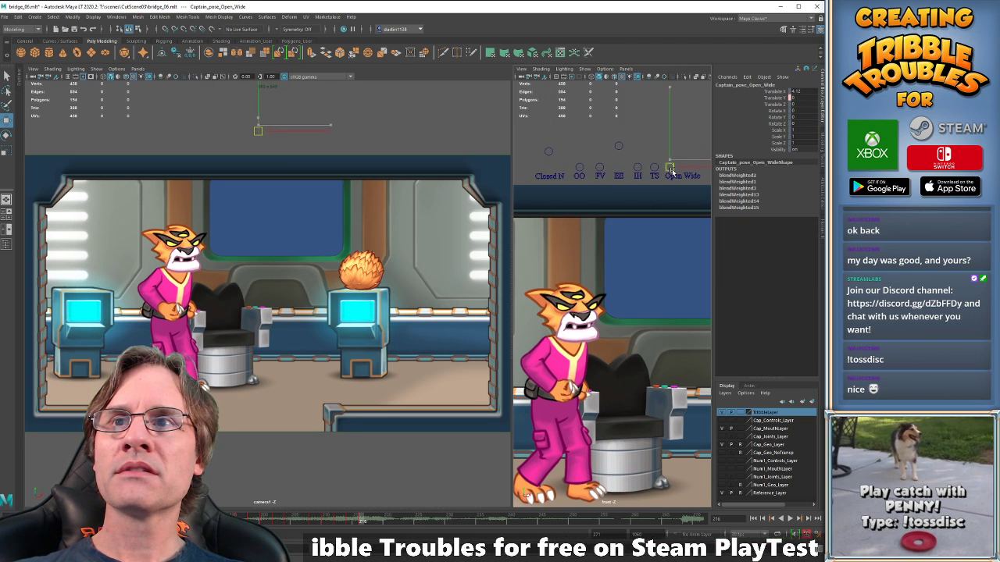
pyautogui.press('.')
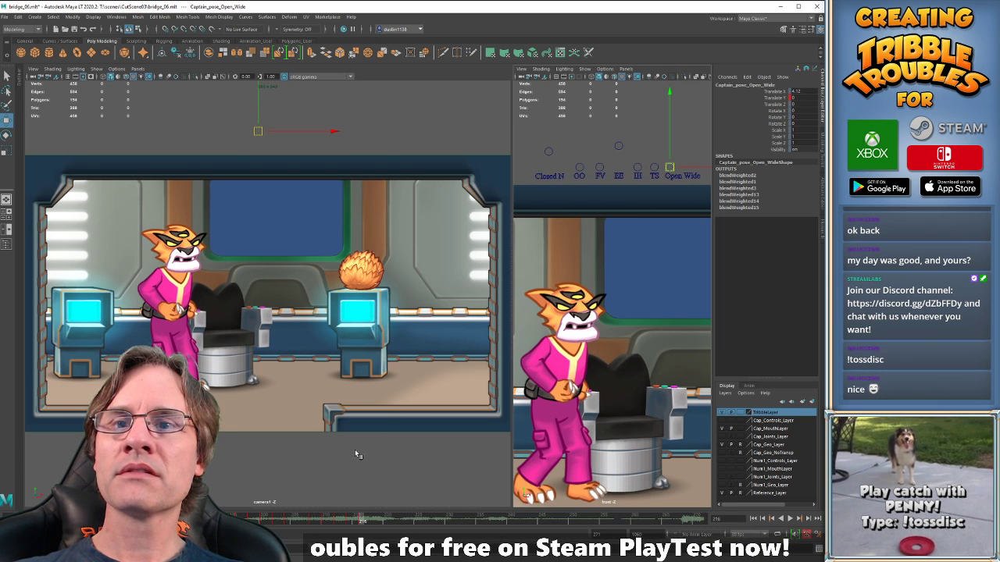
# Lower the Closed N control at frame 218 and raise the EE control there to about 3.66.
pyautogui.hotkey('alt', 'v')
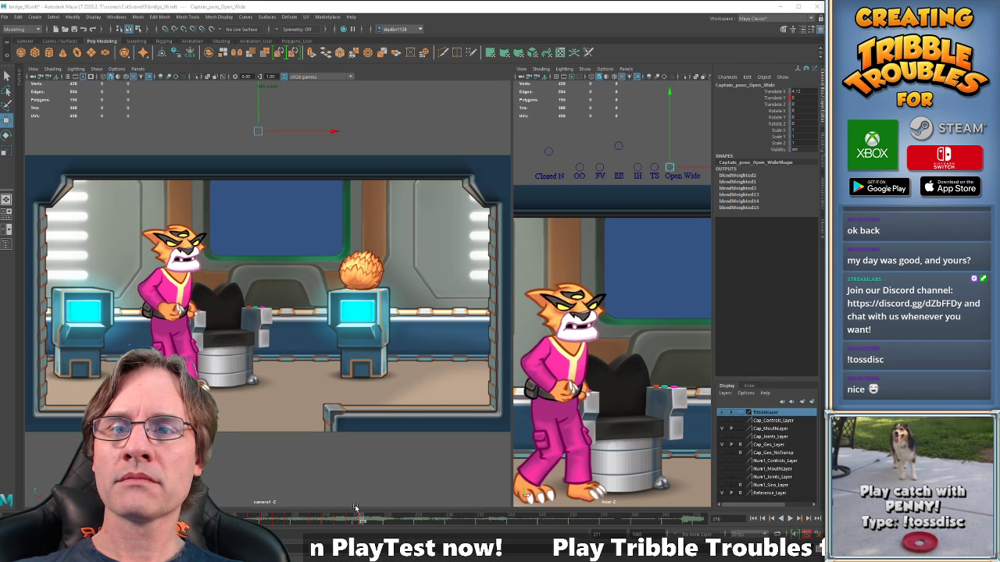
pyautogui.moveTo(388, 524); pyautogui.dragTo(375, 524)
pyautogui.click(547, 152)
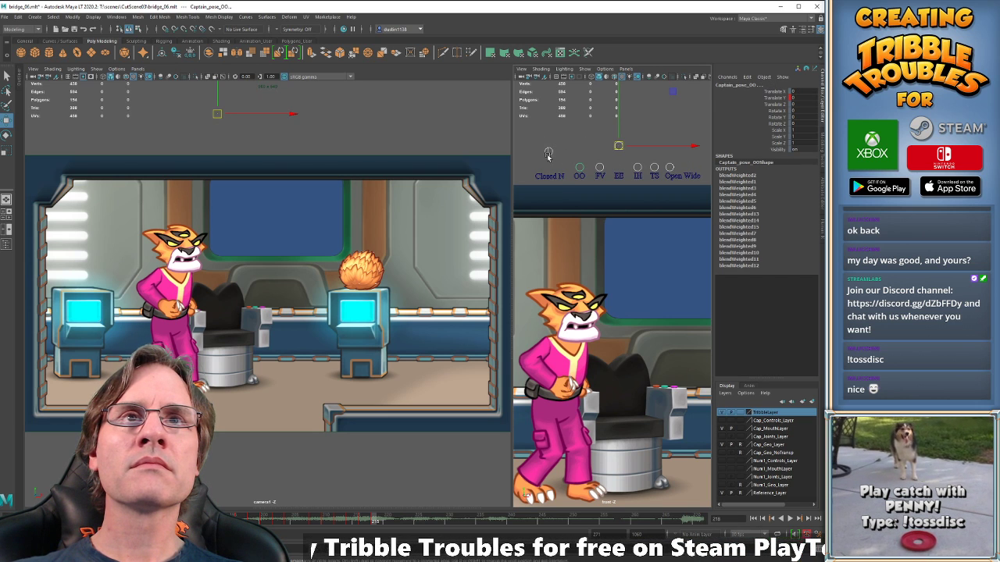
pyautogui.click(620, 148)
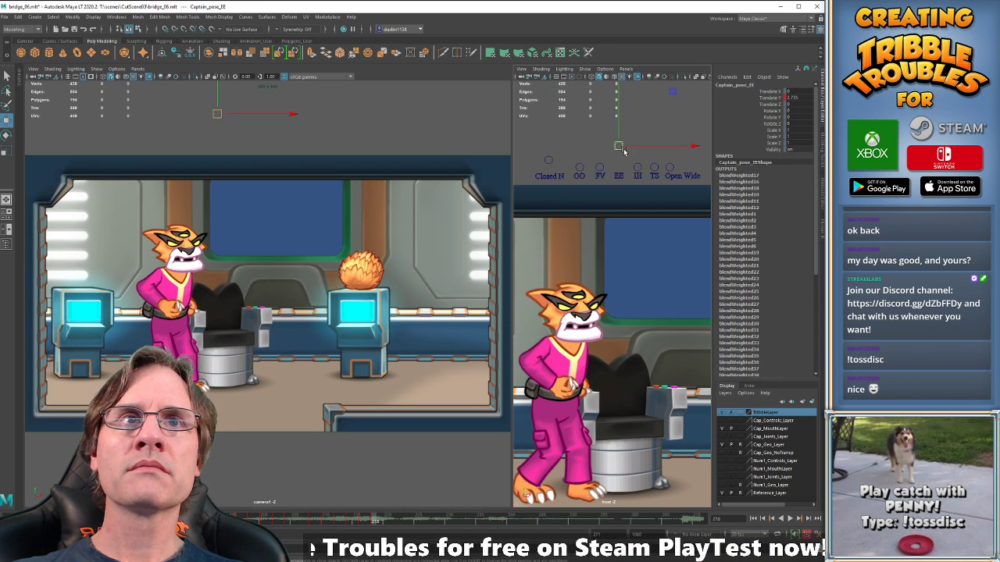
pyautogui.moveTo(623, 151); pyautogui.dragTo(624, 143)
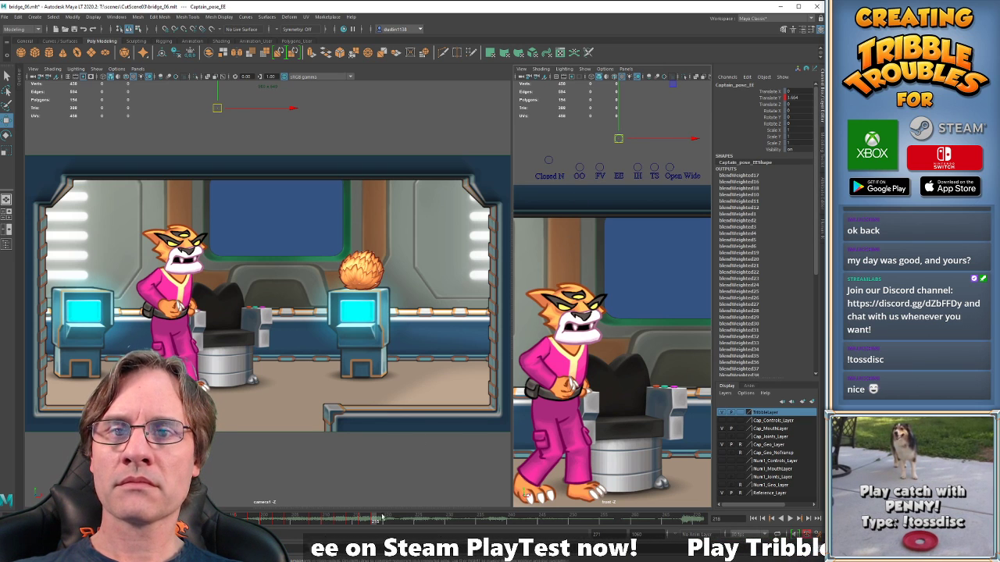
# Key all the mouth controls at frame 220 and adjust the EE control there and at frame 222.
pyautogui.moveTo(382, 517); pyautogui.dragTo(388, 517)
pyautogui.moveTo(547, 142); pyautogui.dragTo(696, 169)
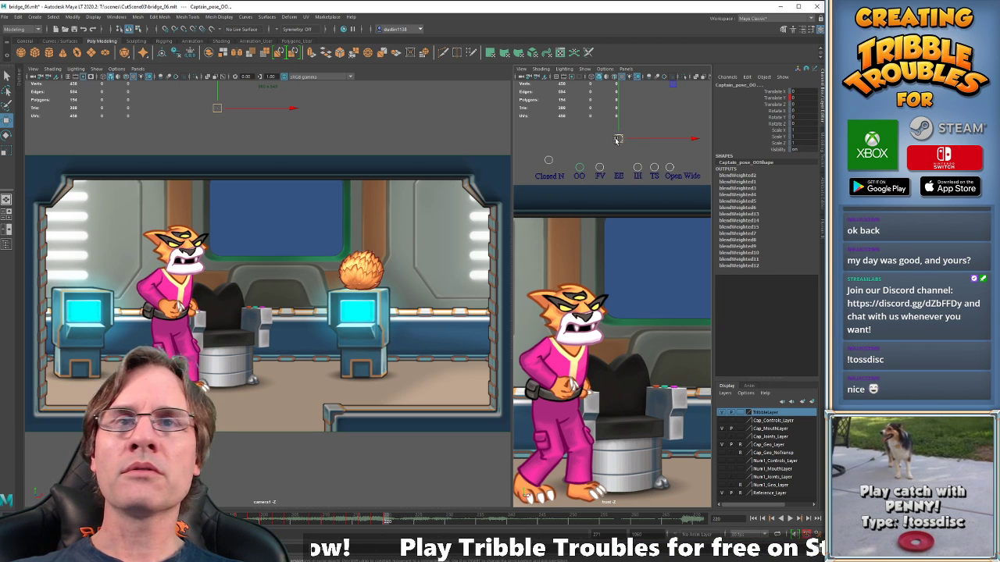
pyautogui.moveTo(617, 139); pyautogui.dragTo(621, 150)
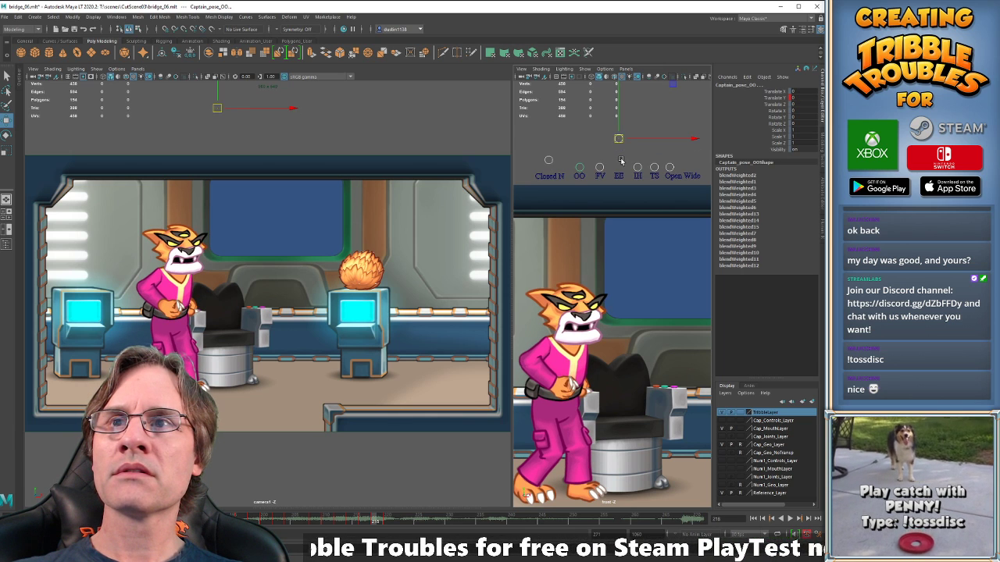
pyautogui.moveTo(369, 518); pyautogui.dragTo(399, 518)
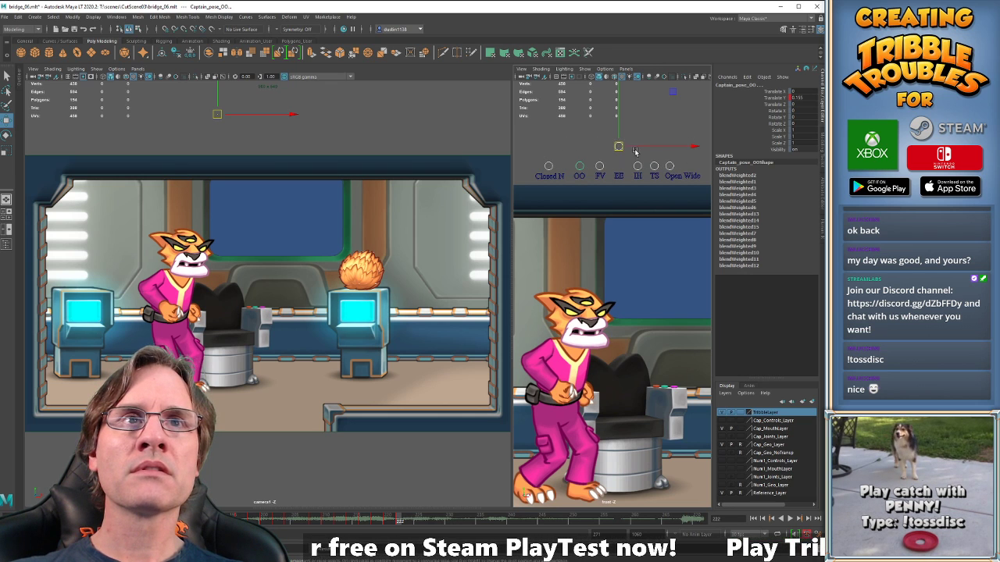
pyautogui.moveTo(627, 151); pyautogui.dragTo(622, 151)
# Play back the captain's line from around frames 196 to 200 to review the new closing mouth poses.
pyautogui.click(275, 521)
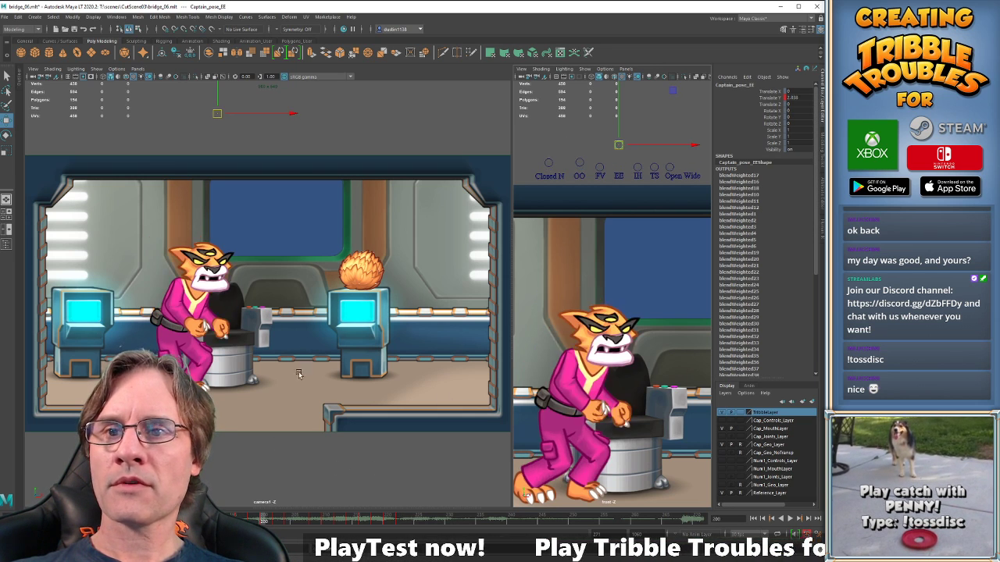
pyautogui.hotkey('alt', 'v')
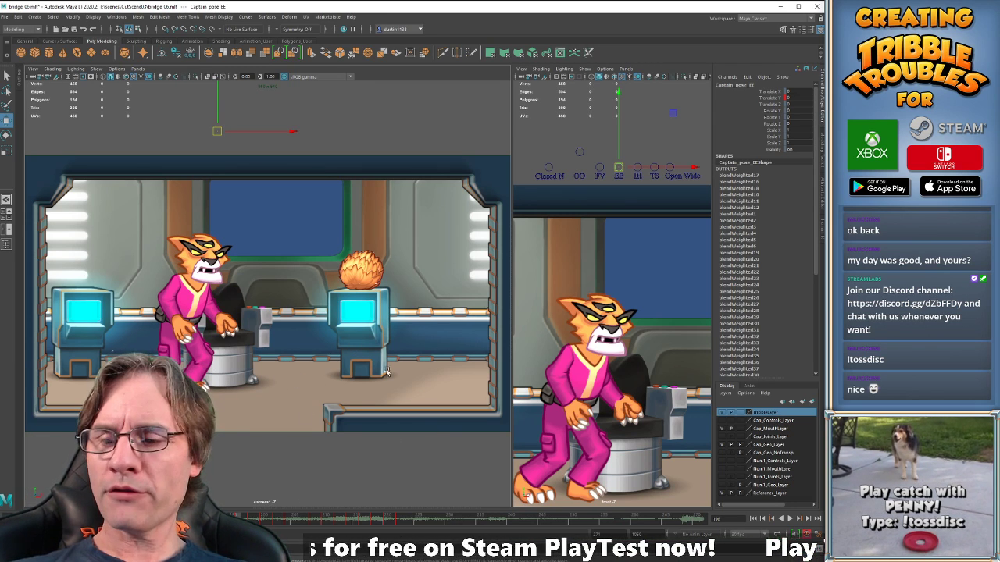
pyautogui.hotkey('alt', 'v')
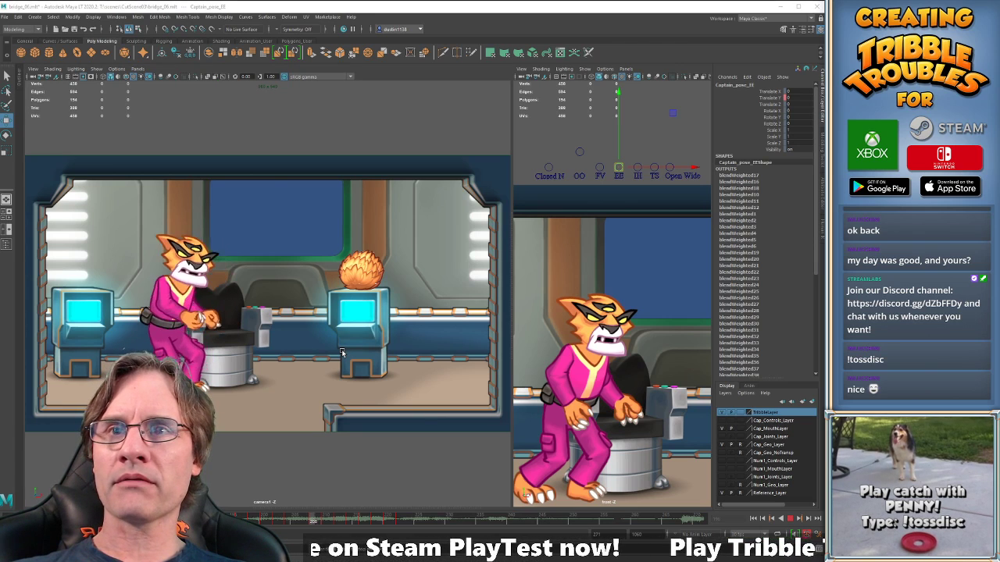
# Play back the captain's line repeatedly from around frames 194 to 197 to review the mouth poses.
pyautogui.hotkey('alt', 'v')
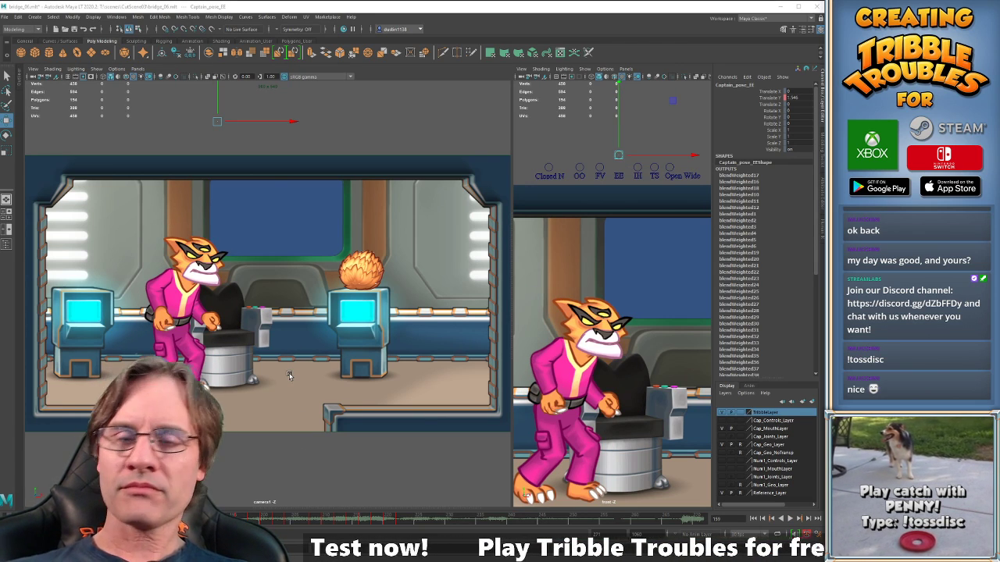
pyautogui.press('.')
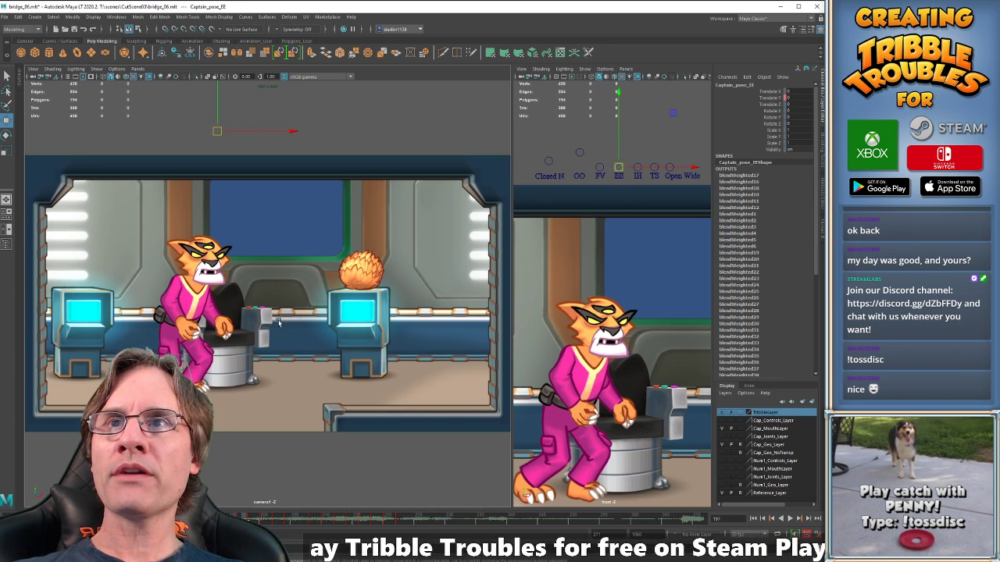
pyautogui.hotkey('alt', 'v')
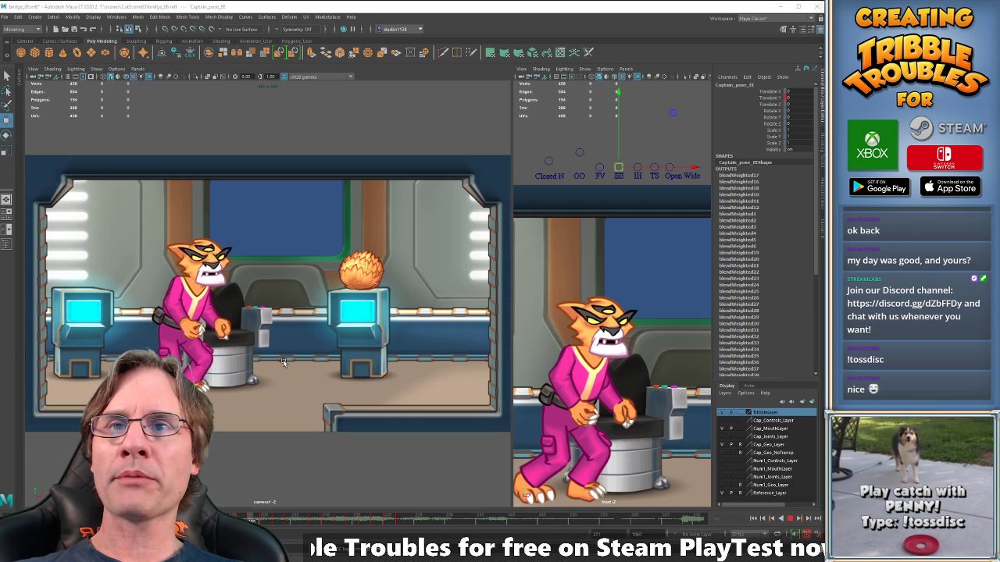
pyautogui.hotkey('alt', 'v')
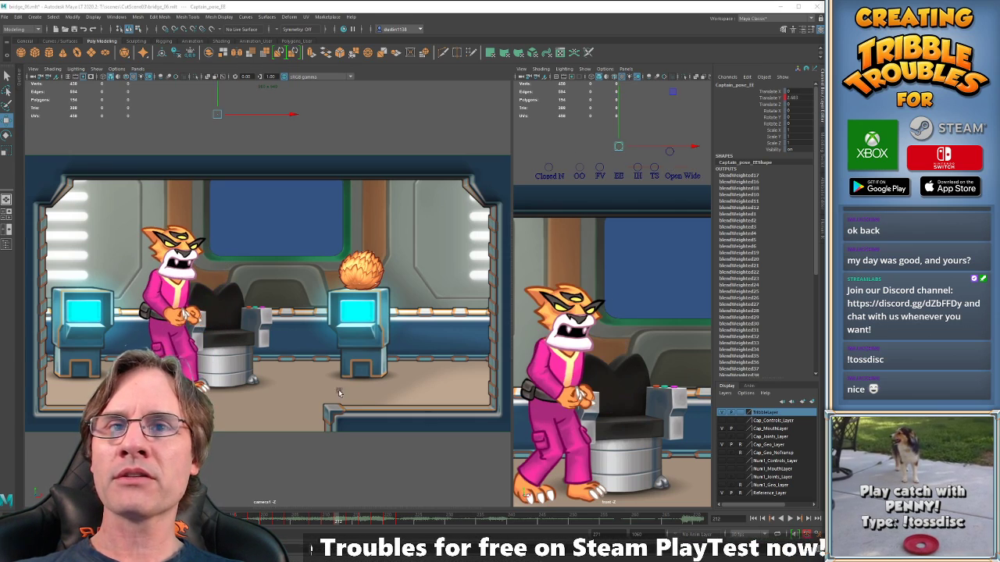
pyautogui.click(599, 142)
pyautogui.click(615, 146)
pyautogui.hotkey('alt', 'v')
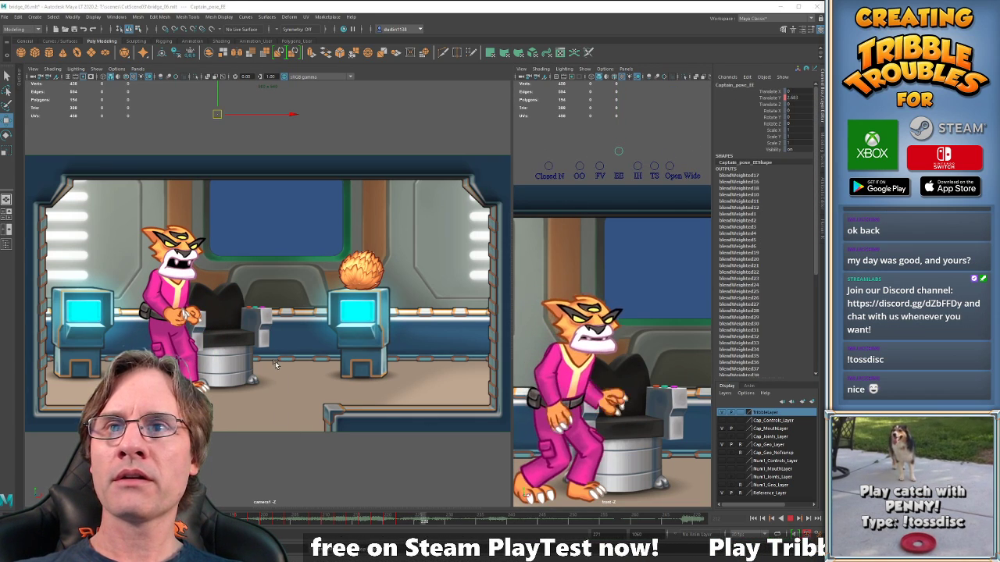
pyautogui.hotkey('alt', 'v')
pyautogui.click(246, 519)
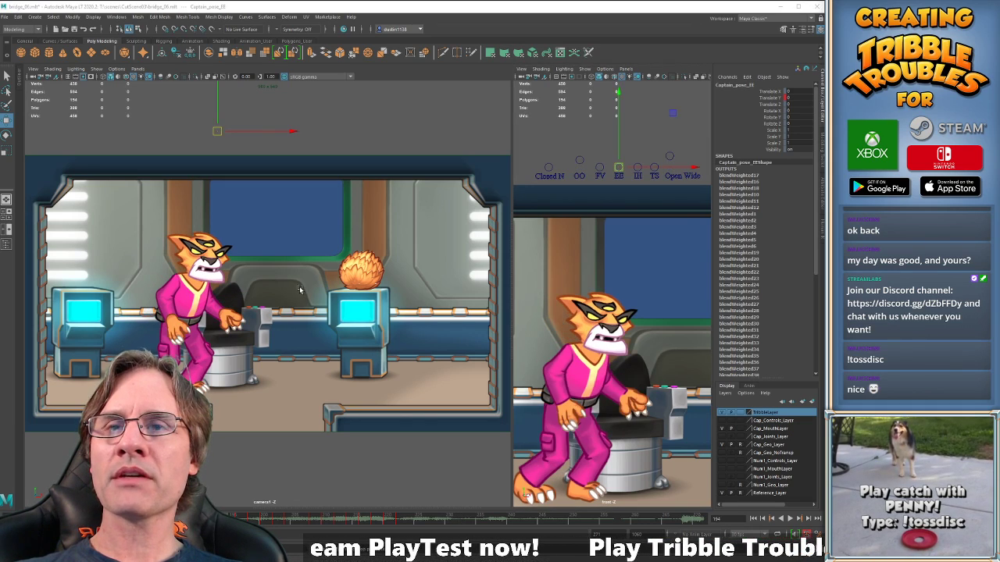
pyautogui.hotkey('alt', 'v')
pyautogui.hotkey('alt', 'v')
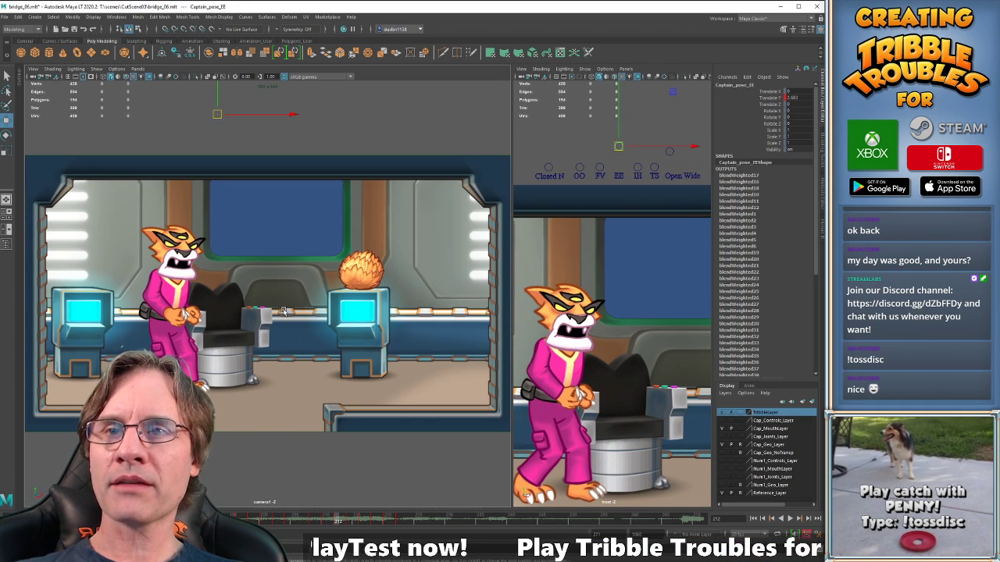
# Replay the line in short passes up to frame 235, checking the captain's mouth around frame 200.
pyautogui.click(266, 519)
pyautogui.hotkey('alt', 'v')
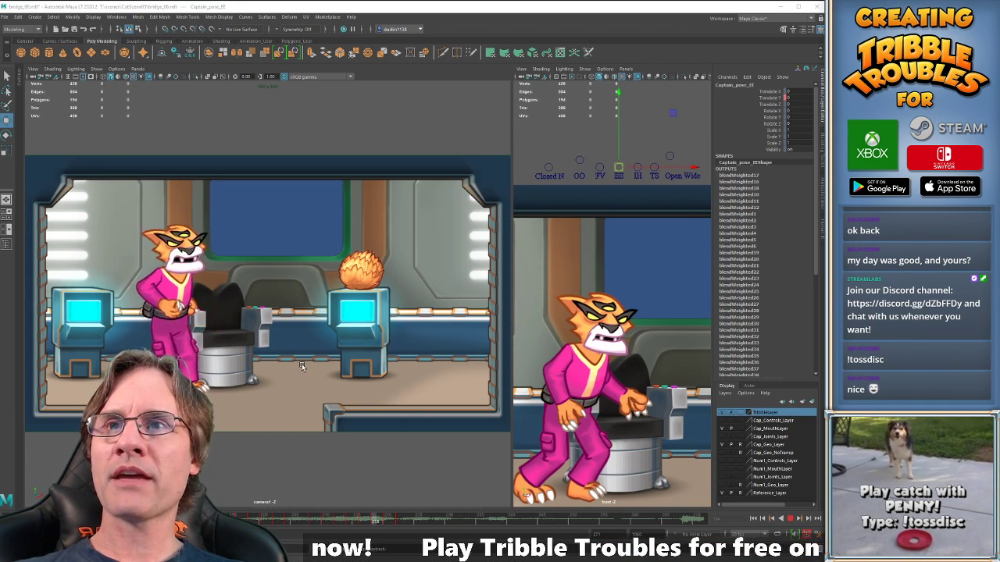
pyautogui.hotkey('alt', 'v')
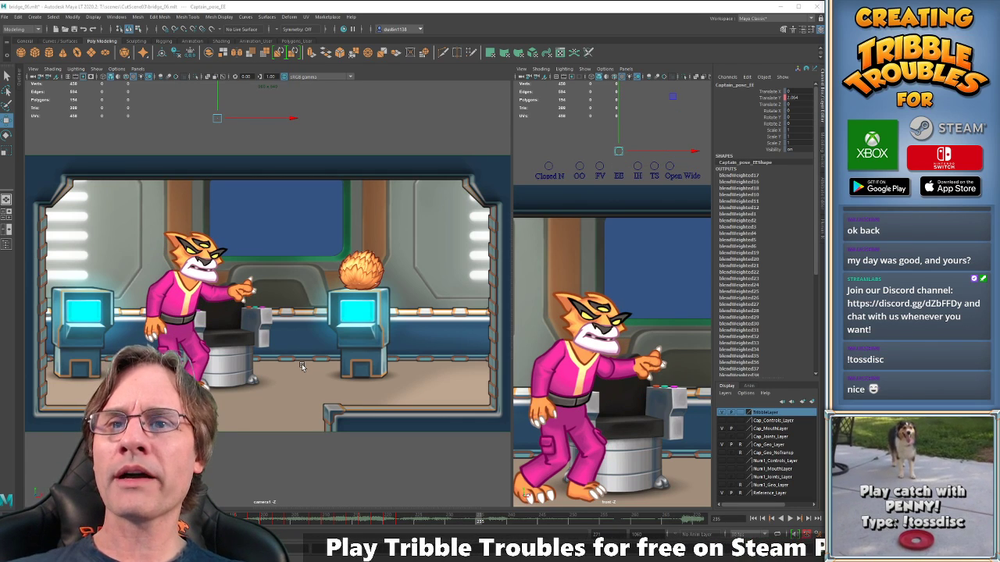
pyautogui.hotkey('alt', 'v')
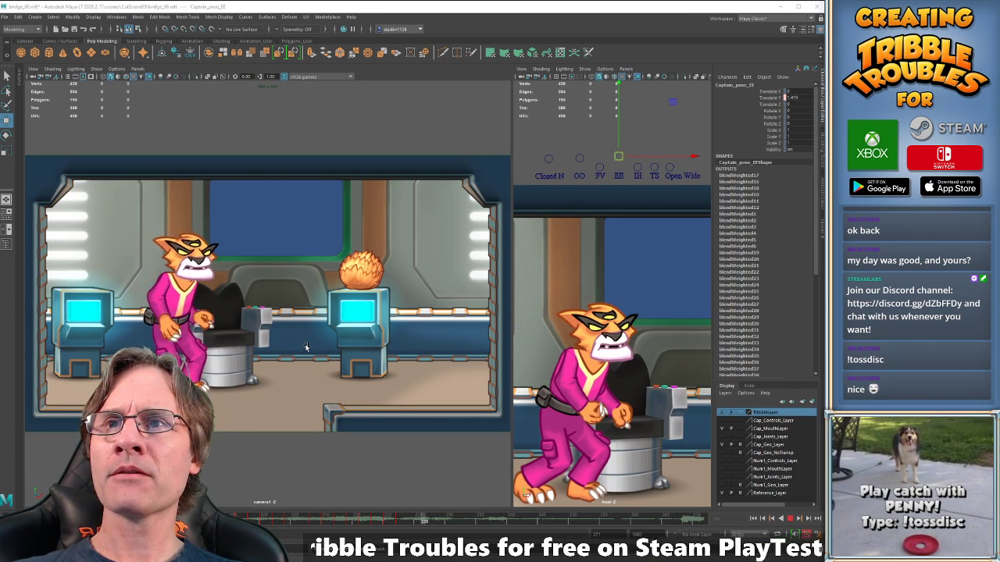
pyautogui.hotkey('alt', 'v')
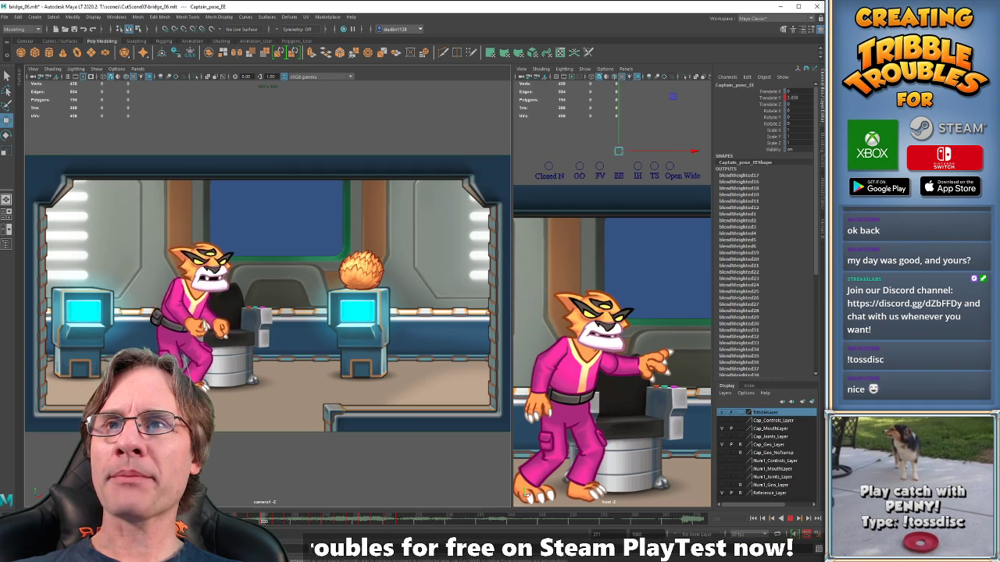
pyautogui.hotkey('alt', 'v')
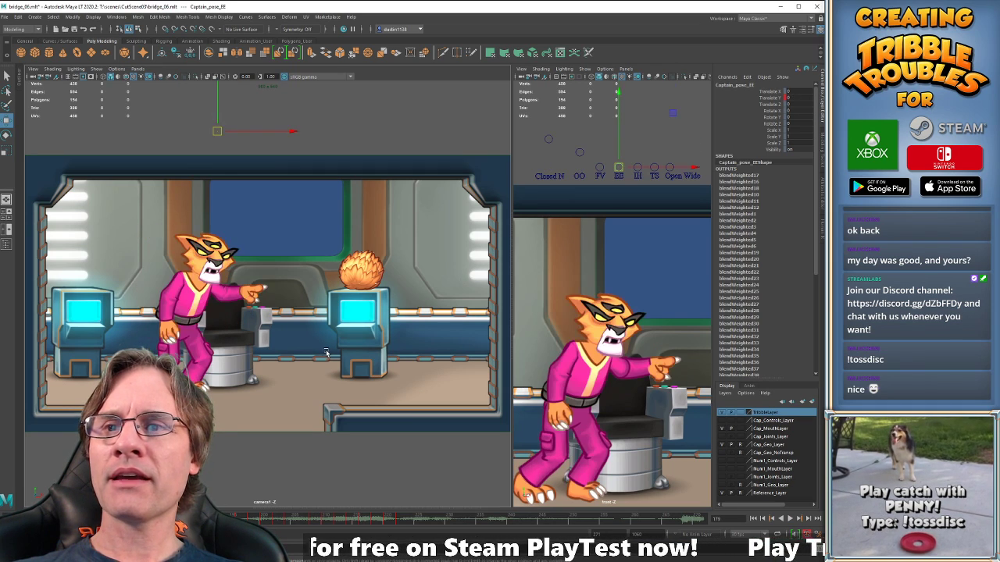
pyautogui.hotkey('alt', 'v')
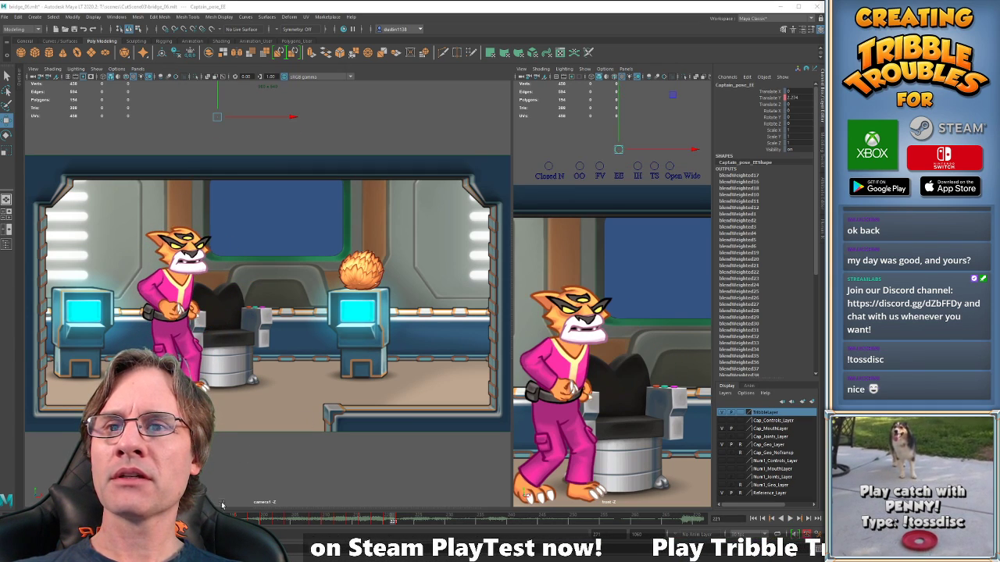
pyautogui.moveTo(241, 518); pyautogui.dragTo(283, 518)
pyautogui.hotkey('alt', 'v')
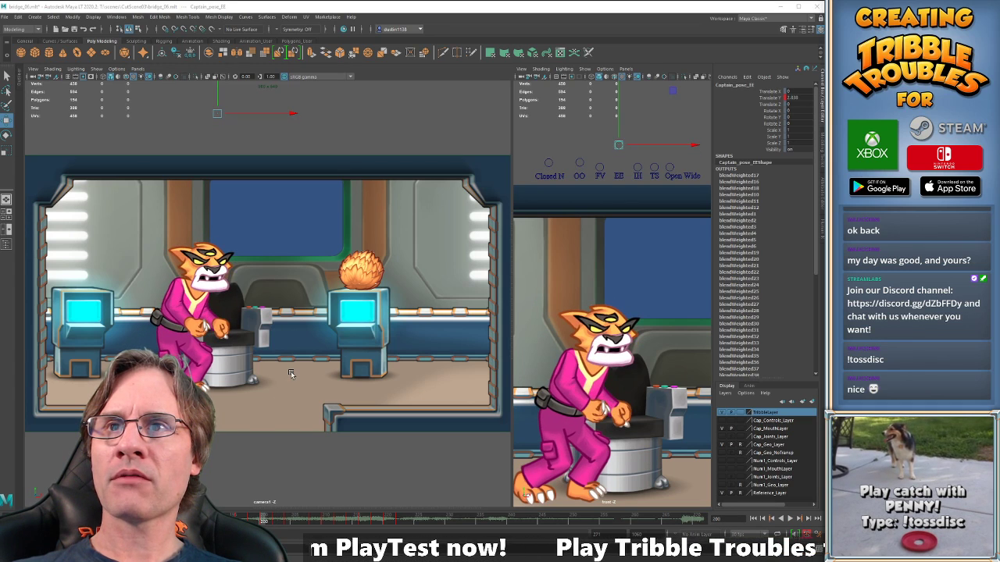
pyautogui.hotkey('alt', 'v')
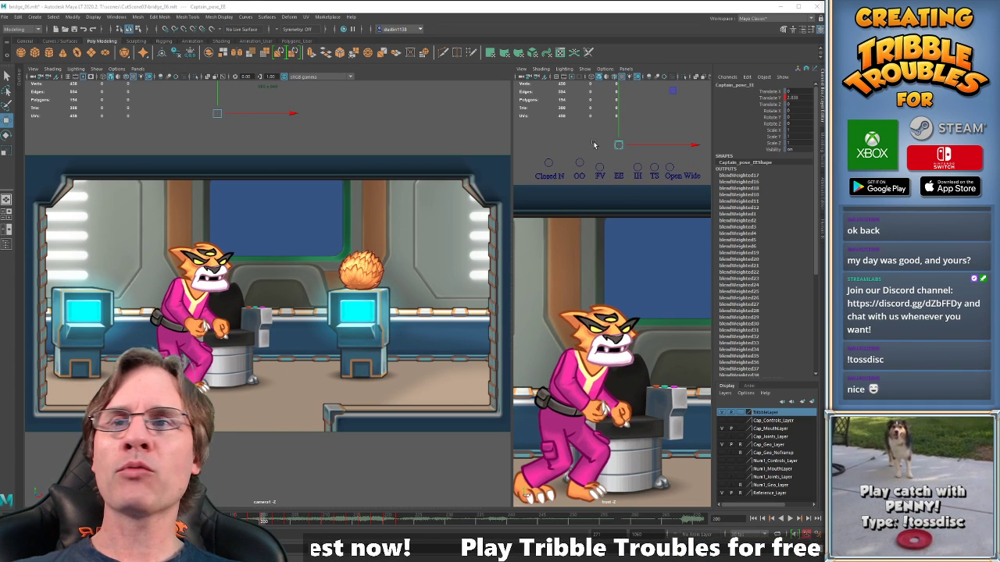
# Compare the captain's mouth poses on the neighbouring keys between frames 196 and 200.
pyautogui.press('.')
pyautogui.press(',')
pyautogui.press(',')
pyautogui.press(',')
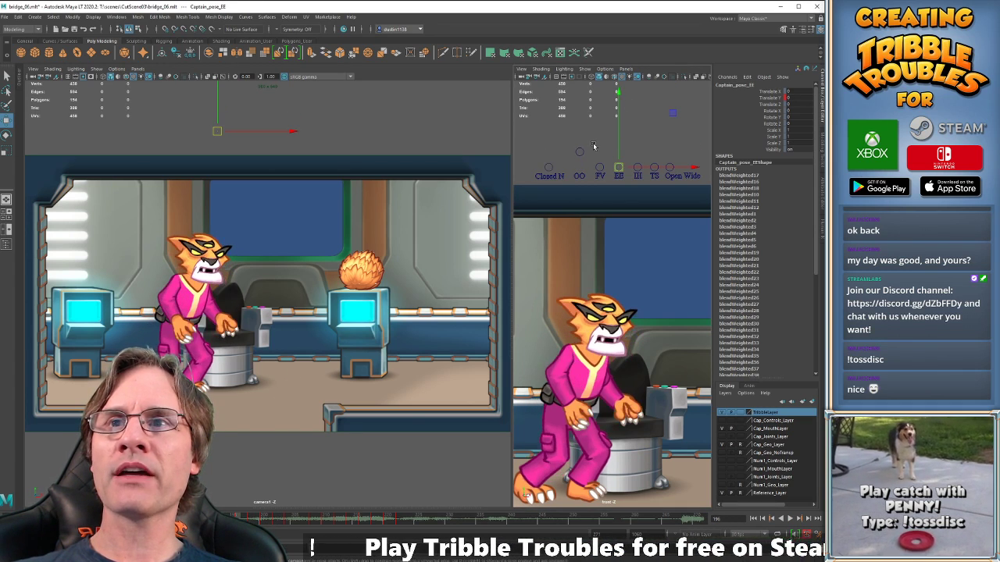
pyautogui.press('.')
pyautogui.press('.')
pyautogui.press(',')
pyautogui.press('.')
pyautogui.moveTo(595, 137); pyautogui.dragTo(622, 147)
pyautogui.press(',')
pyautogui.press('.')
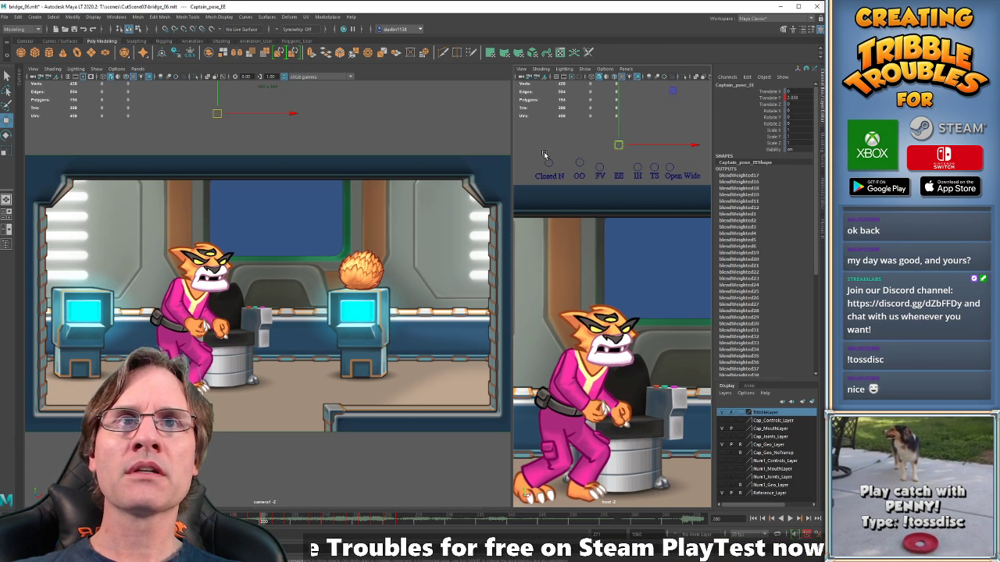
# Raise the Closed N control to about 2.58 at frame 200 and compare the pose with the adjacent keys.
pyautogui.moveTo(543, 154)
pyautogui.mouseDown()
pyautogui.moveTo(556, 166)
pyautogui.moveTo(548, 148)
pyautogui.mouseUp()
pyautogui.press(',')
pyautogui.press('.')
pyautogui.press('.')
pyautogui.press(',')
pyautogui.press(',')
pyautogui.press('.')
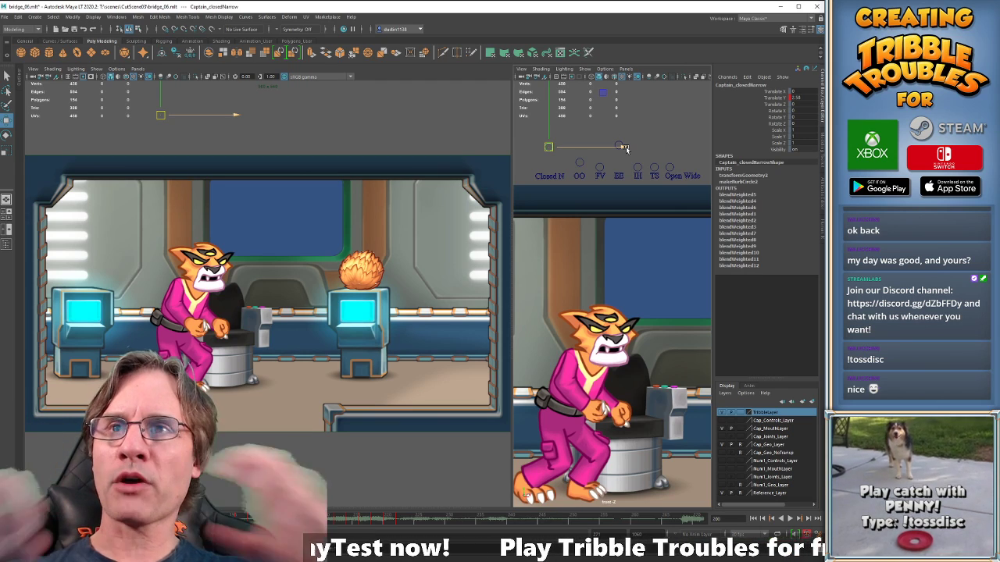
pyautogui.press(',')
pyautogui.press('.')
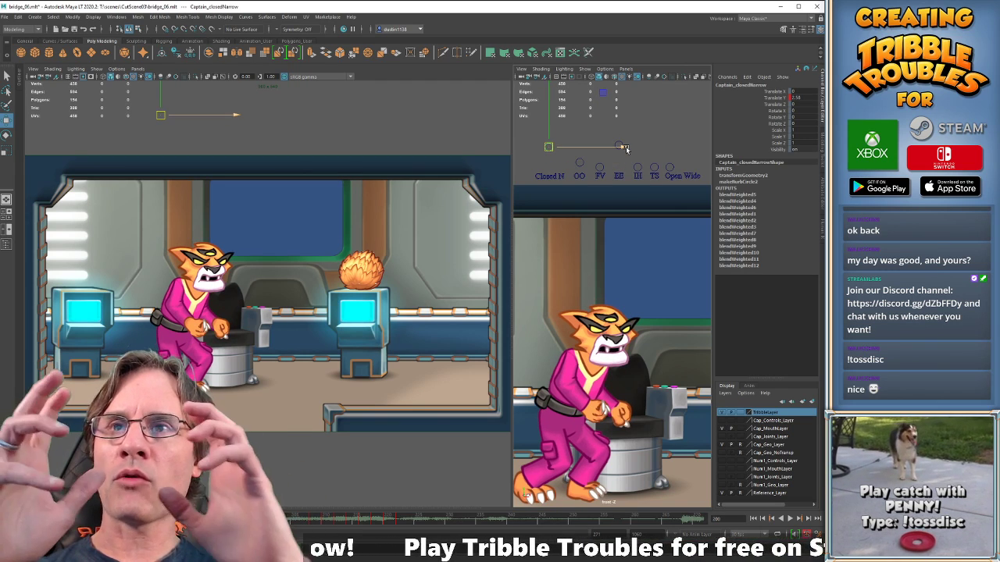
pyautogui.press(',')
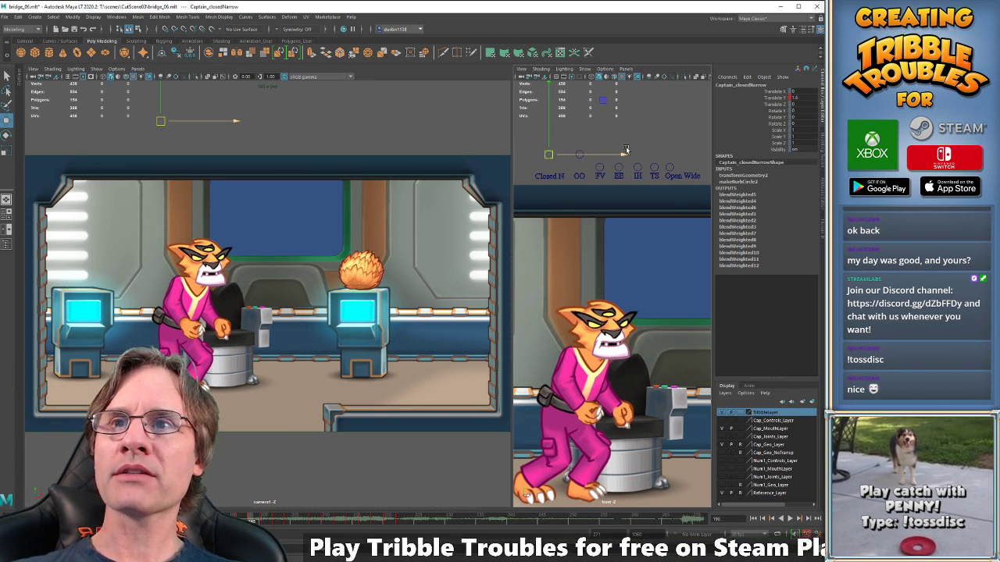
pyautogui.press('.')
pyautogui.press('.')
pyautogui.press('.')
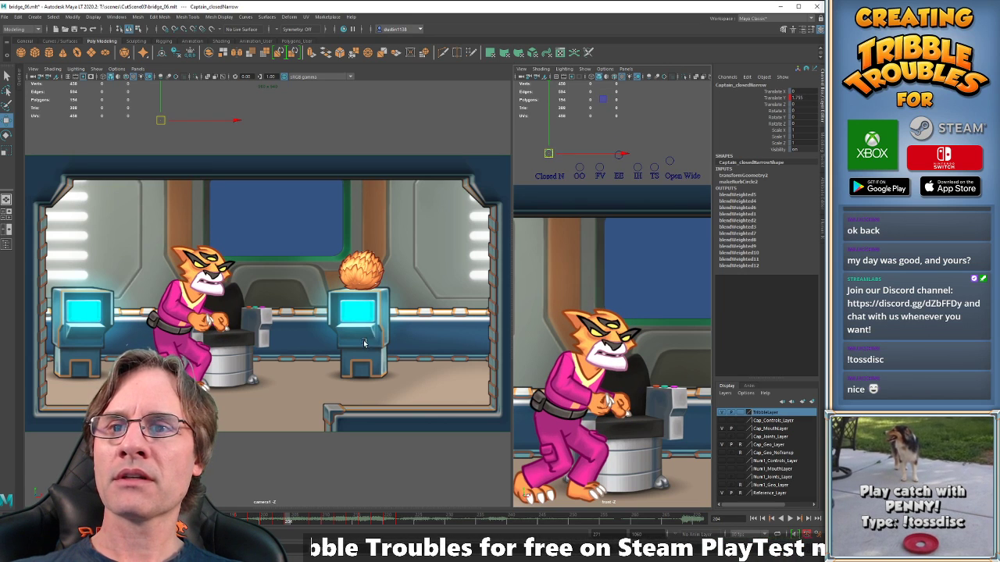
# Play back the passage between about frames 186 and 207 to review the Closed N change.
pyautogui.hotkey('alt', 'v')
pyautogui.hotkey('alt', 'v')
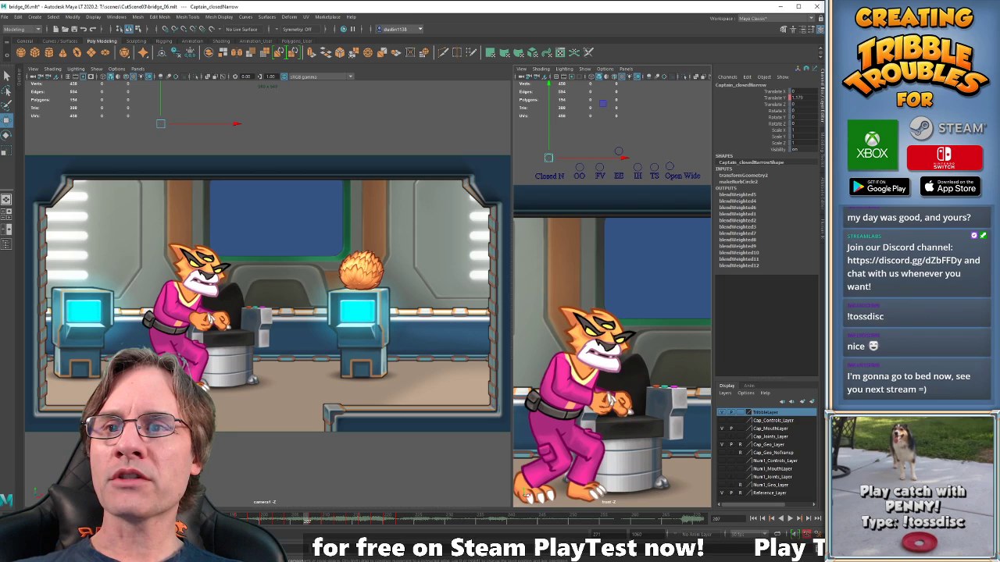
pyautogui.click(177, 519)
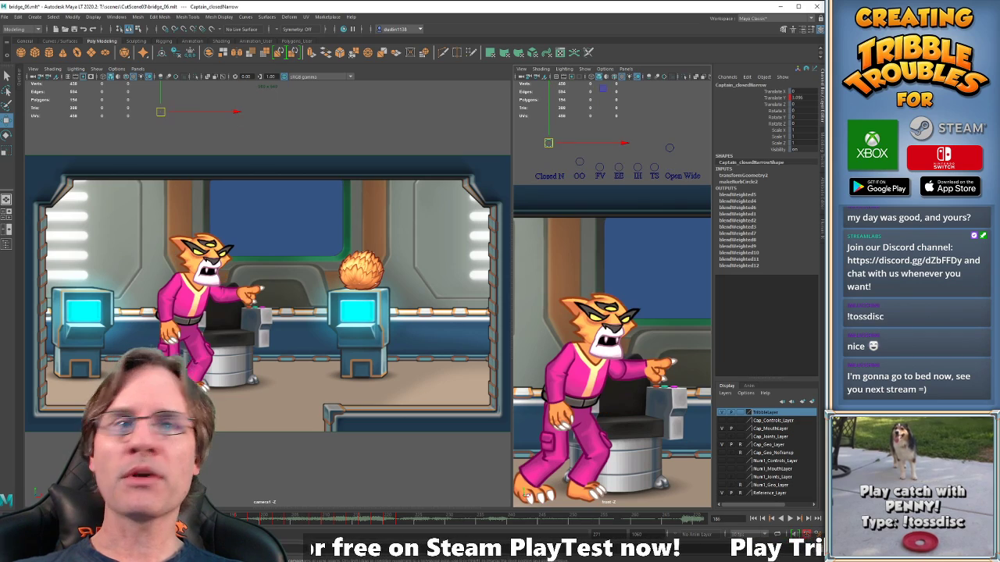
pyautogui.hotkey('alt', 'v')
pyautogui.hotkey('alt', 'v')
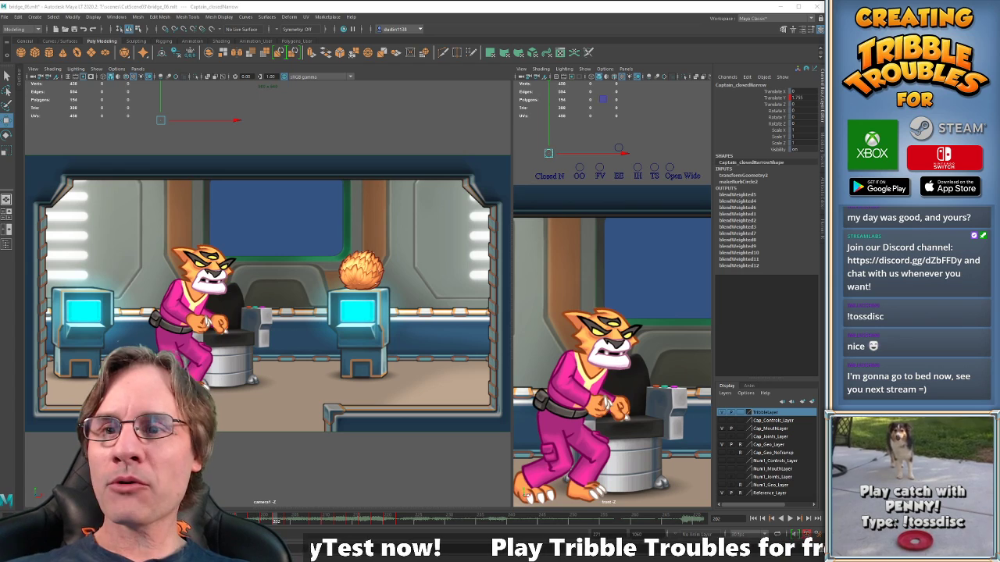
pyautogui.click(196, 519)
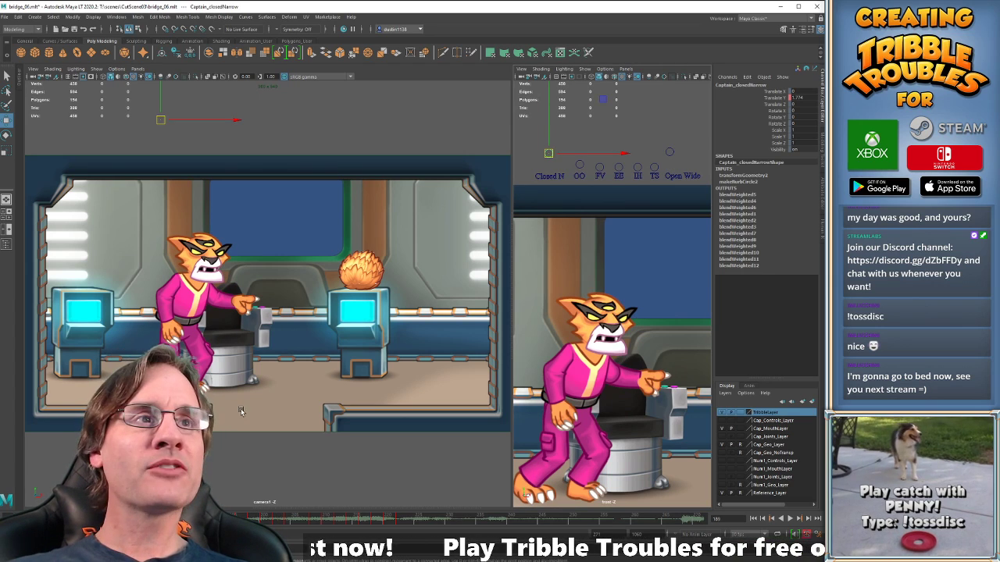
pyautogui.hotkey('alt', ',')
pyautogui.hotkey('alt', ',')
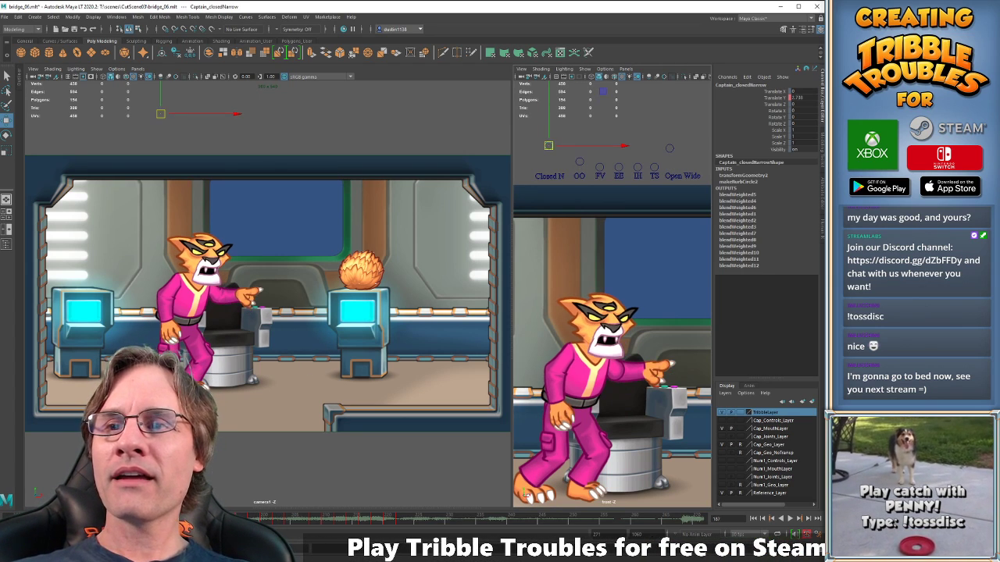
pyautogui.moveTo(185, 519)
pyautogui.mouseDown()
pyautogui.moveTo(282, 519)
pyautogui.moveTo(179, 519)
pyautogui.mouseUp()
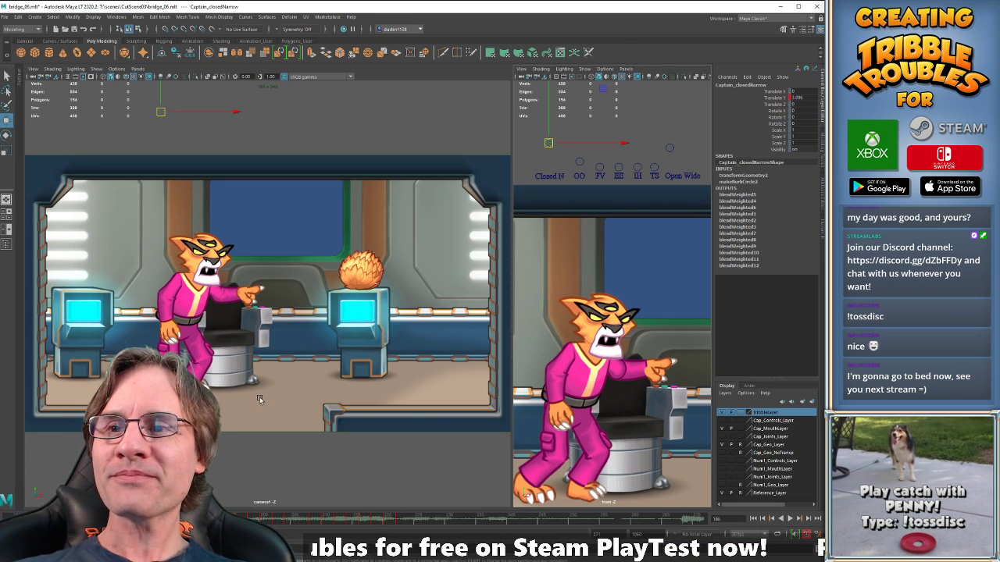
# Play back the captain's line from frame 161 to about frame 250 to review the whole lip sync.
pyautogui.click(267, 519)
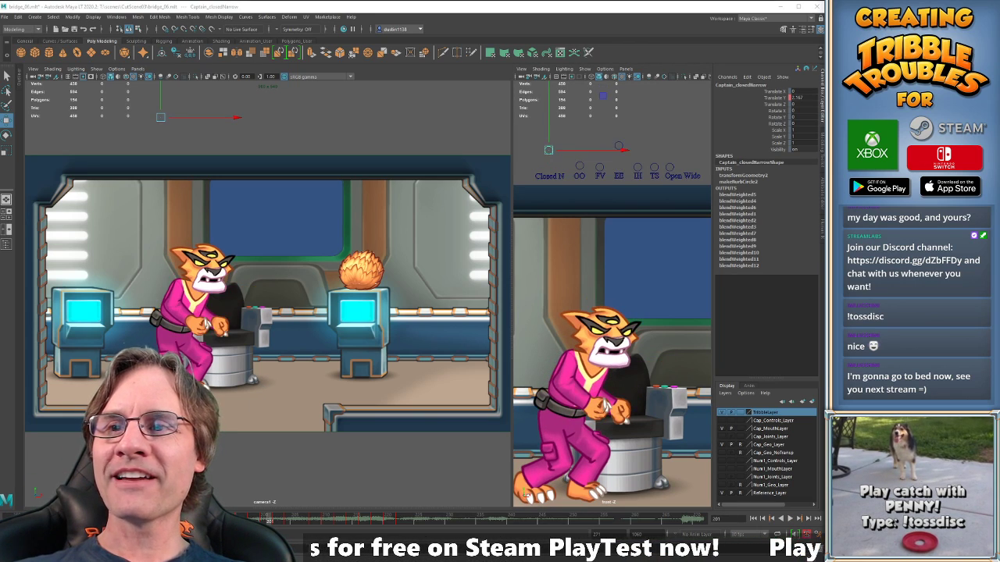
pyautogui.click(156, 519)
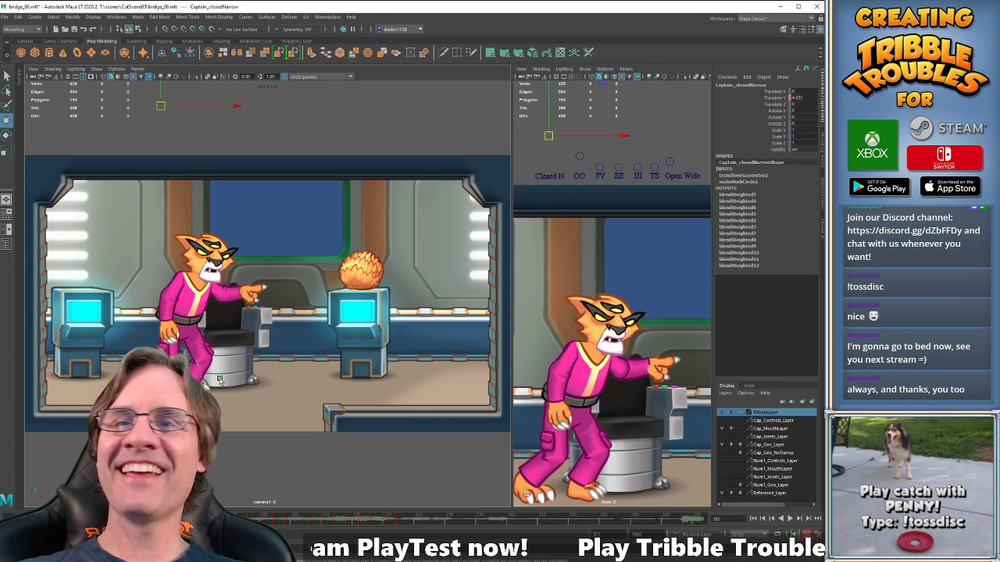
pyautogui.hotkey('alt', 'v')
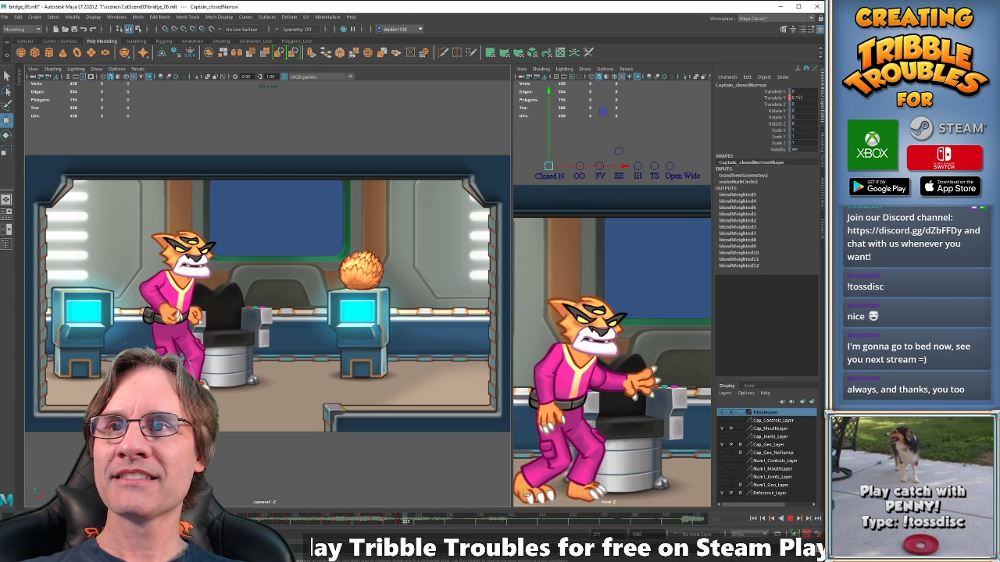
pyautogui.hotkey('alt', 'v')
pyautogui.hotkey('alt', 'v')
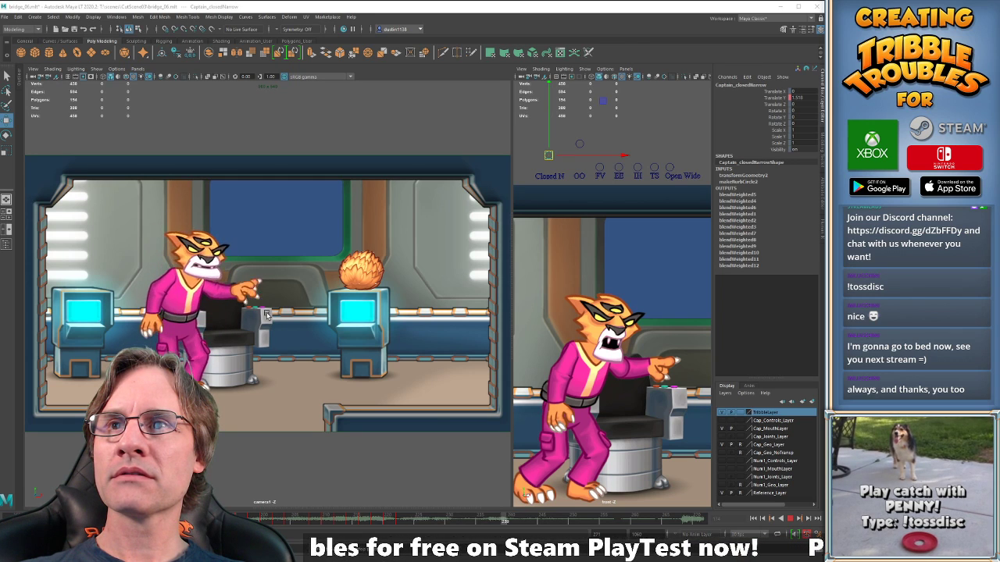
pyautogui.hotkey('alt', 'v')
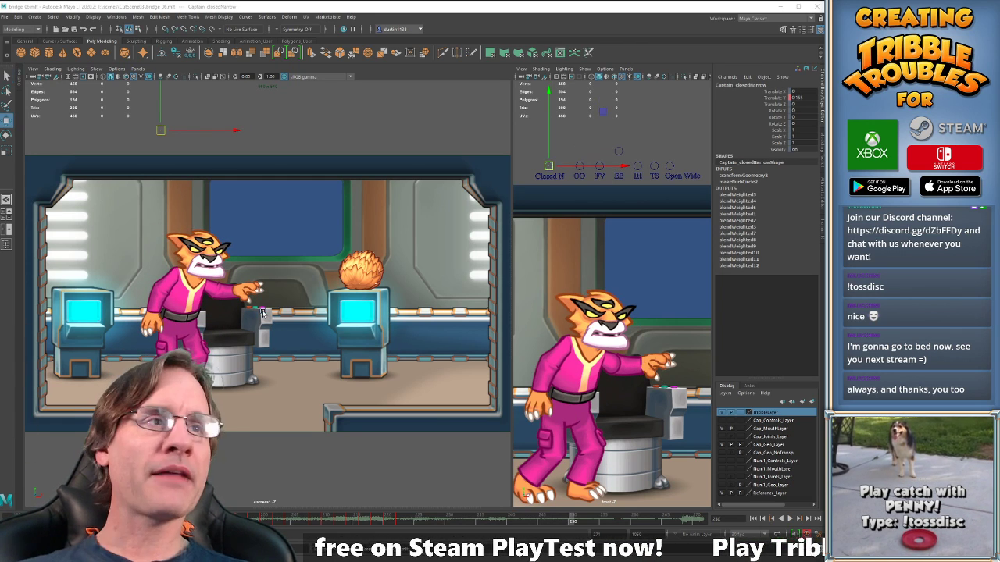